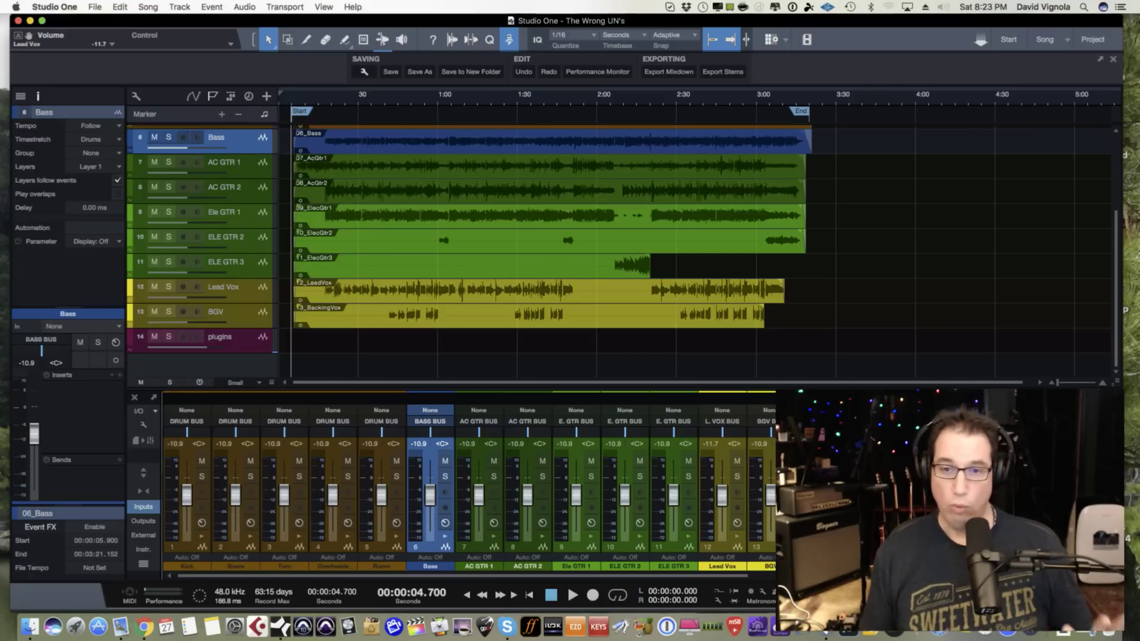
# - Expand the mixer to examine the plug-ins inserted on the plugins channel, and collapse it again
pyautogui.click(304, 102)
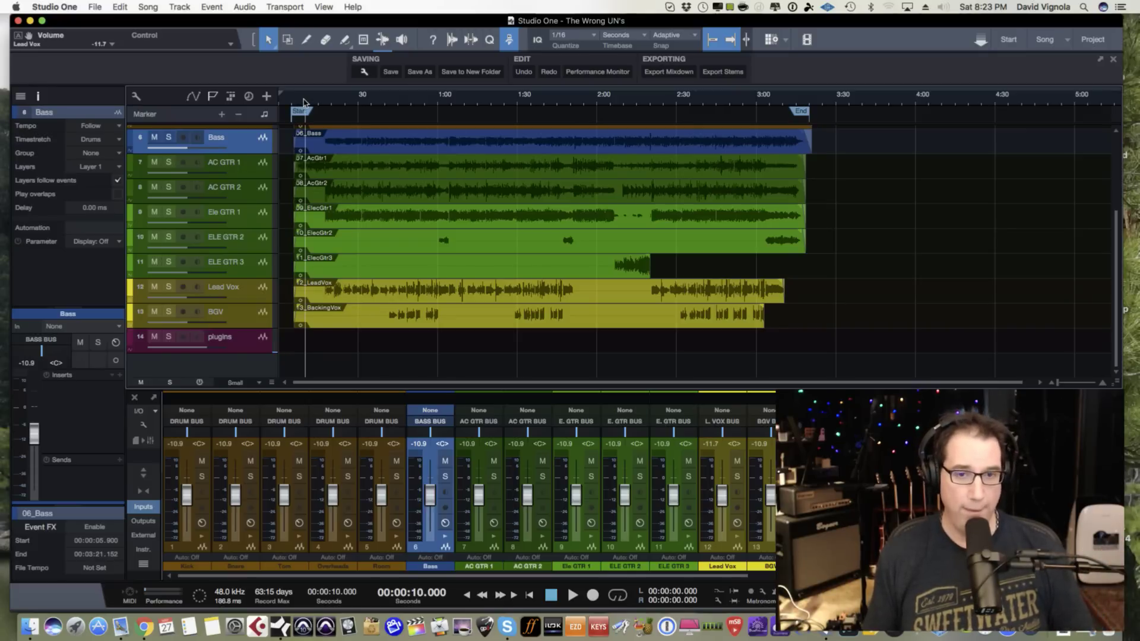
pyautogui.click(143, 472)
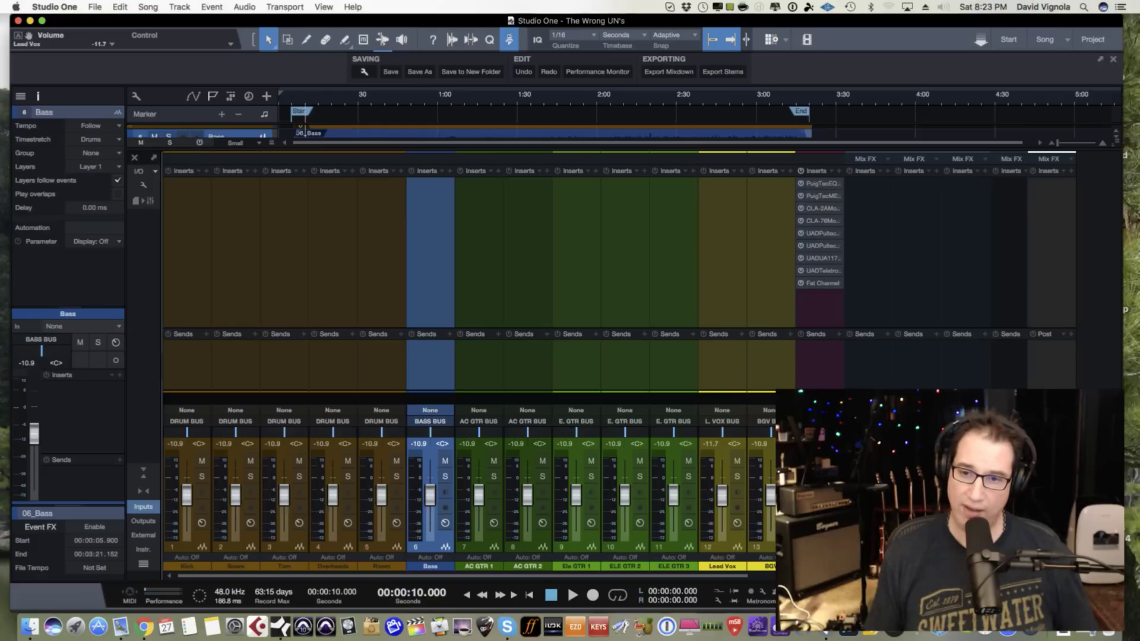
pyautogui.click(819, 306)
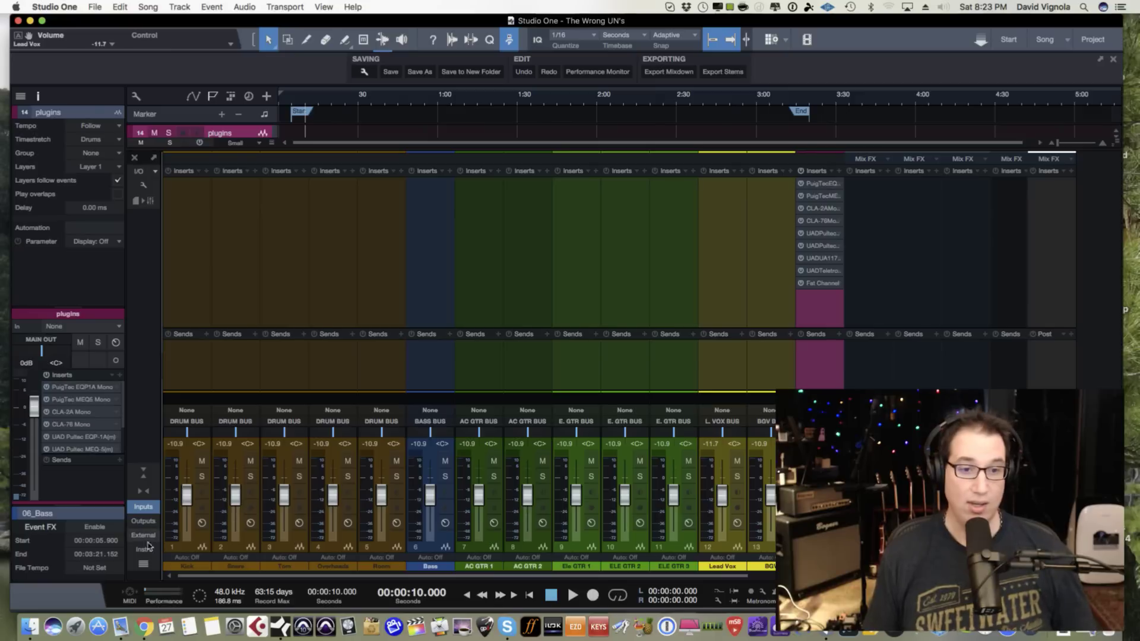
pyautogui.click(143, 473)
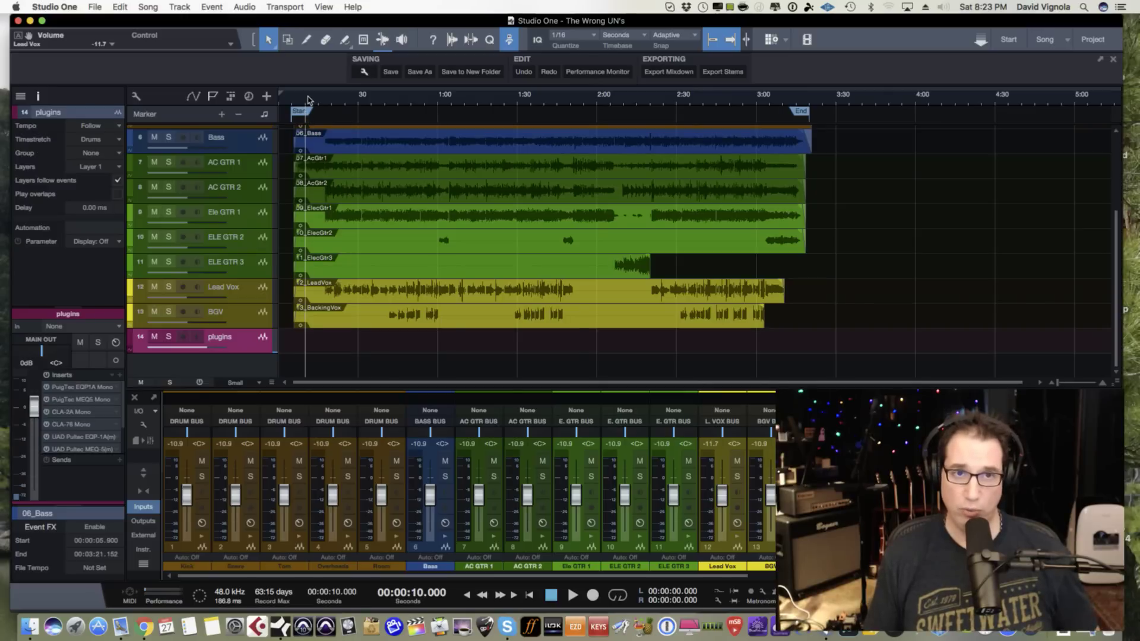
# - Zoom in on the timeline and play the song from the 6-second mark
pyautogui.scroll(3, 309, 98)
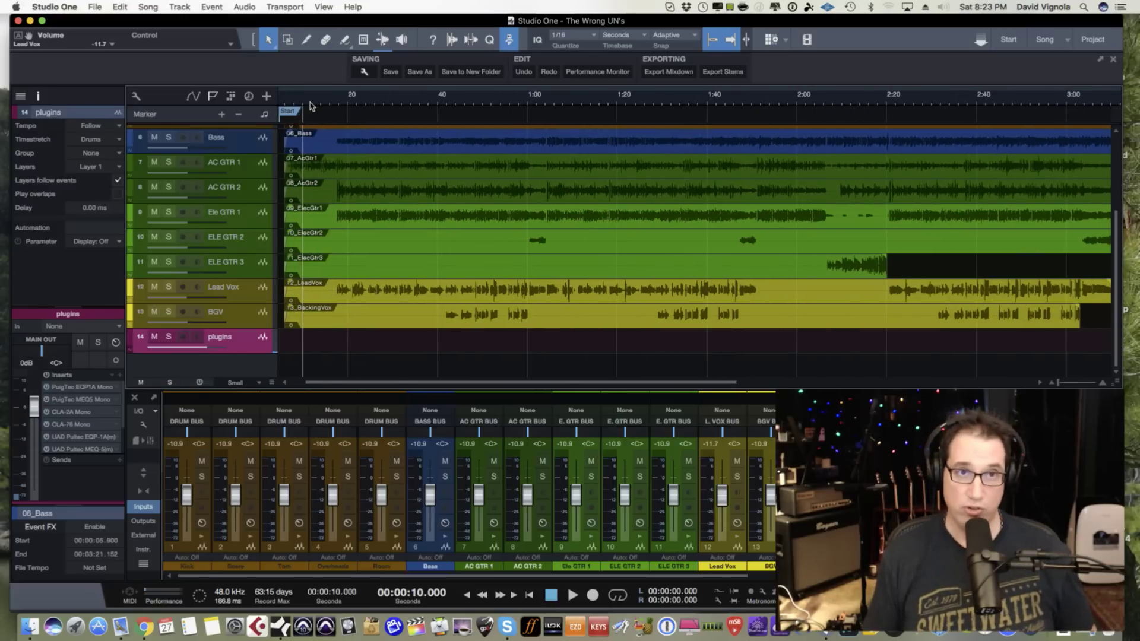
pyautogui.hscroll(-2, 337, 348)
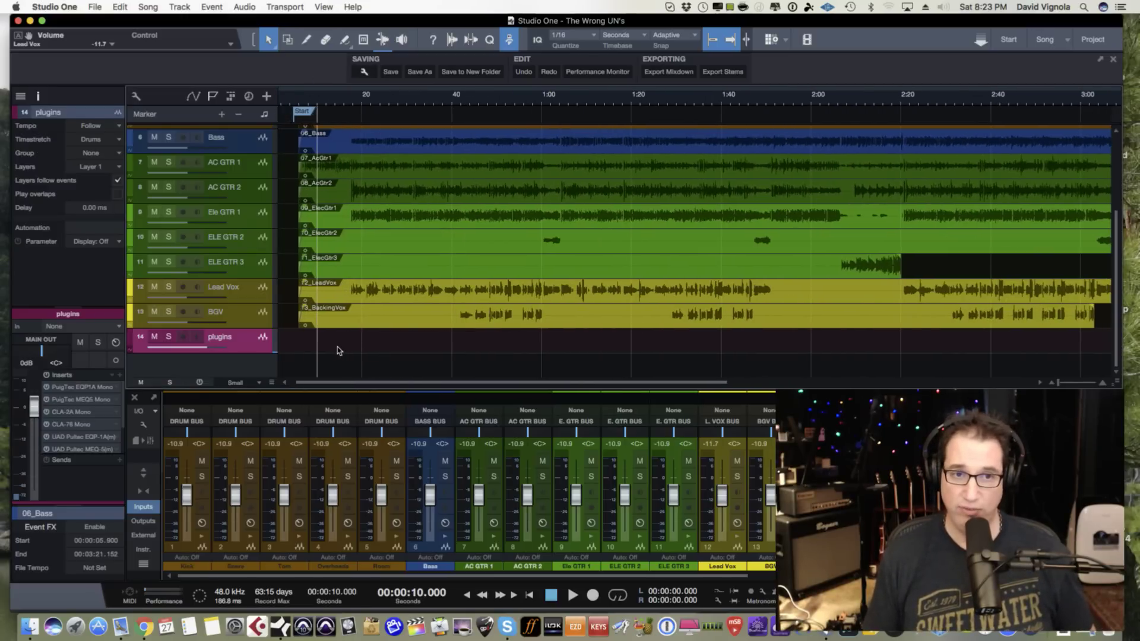
pyautogui.click(306, 101)
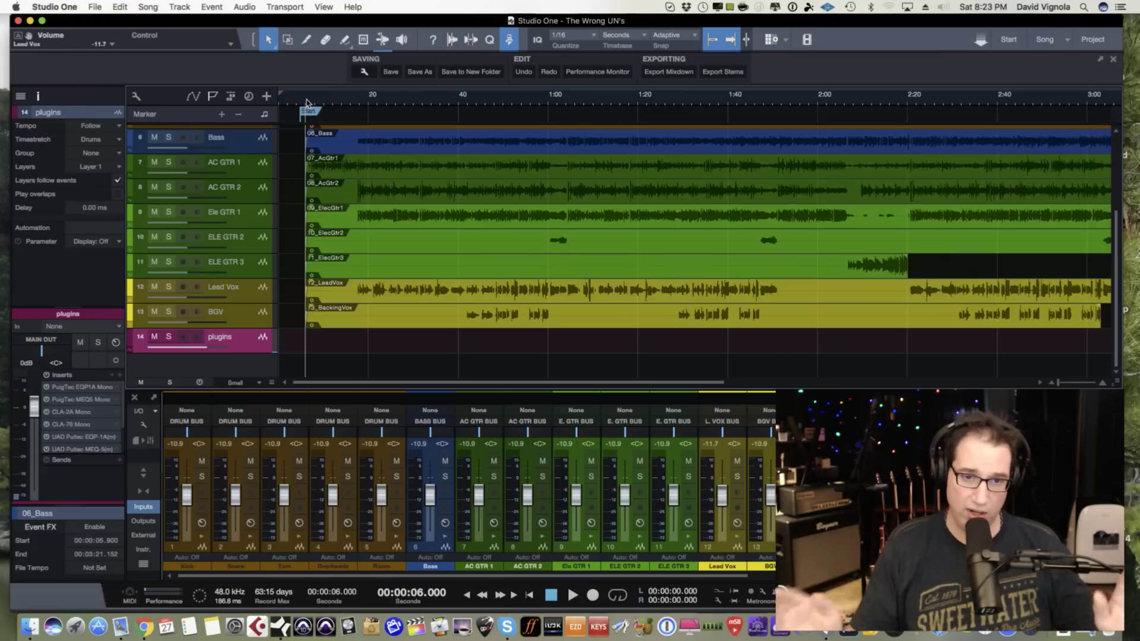
pyautogui.press('space')
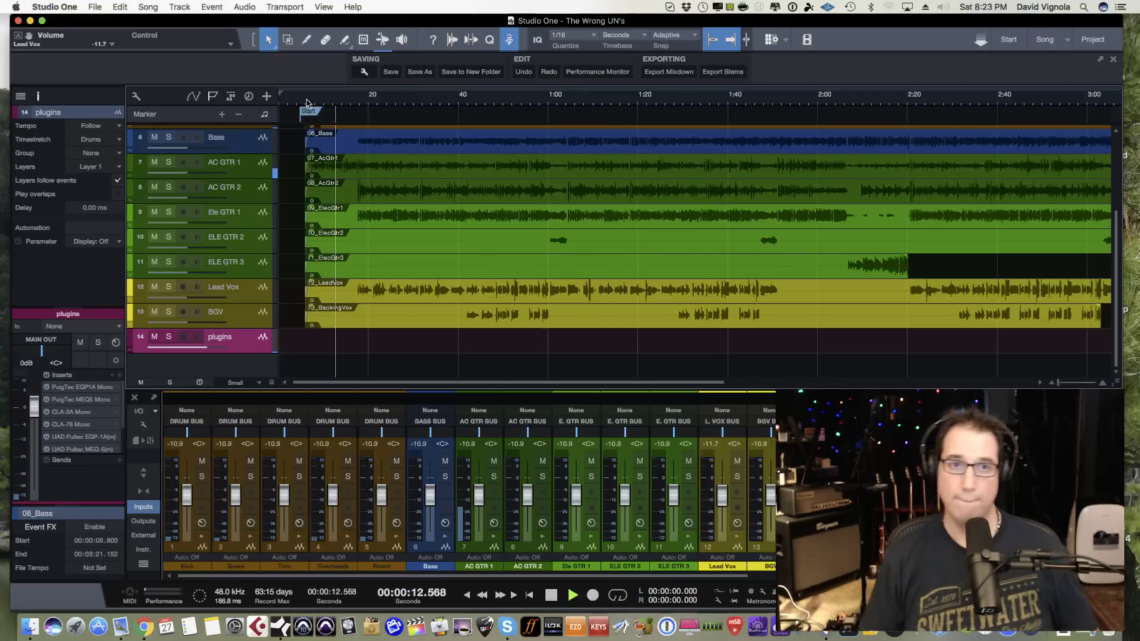
pyautogui.scroll(1, 352, 184)
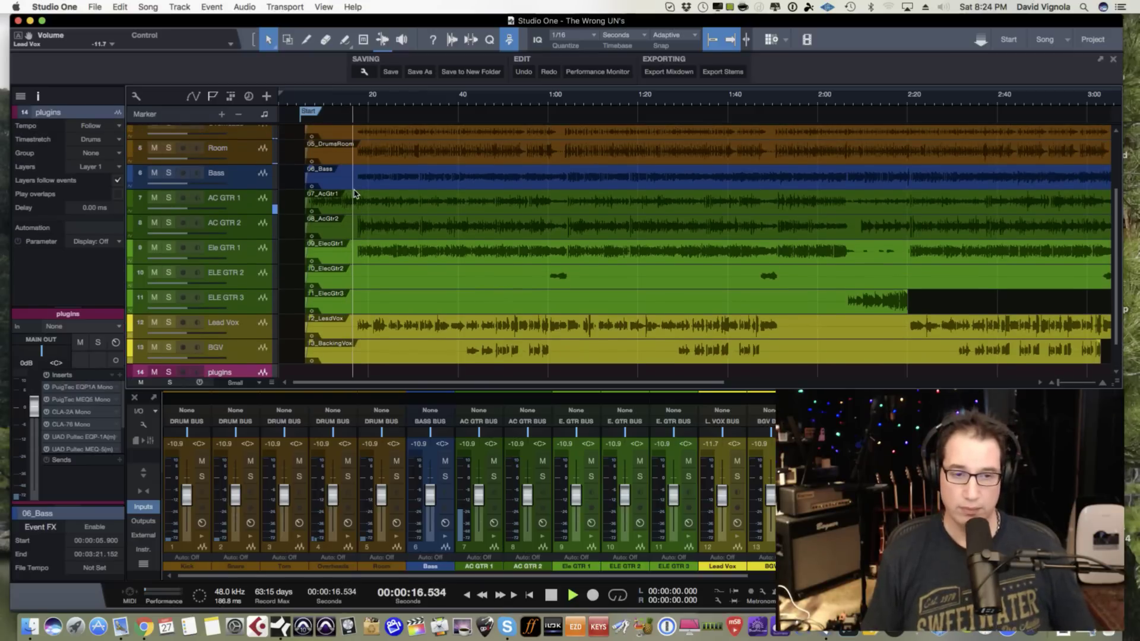
pyautogui.scroll(1, 355, 196)
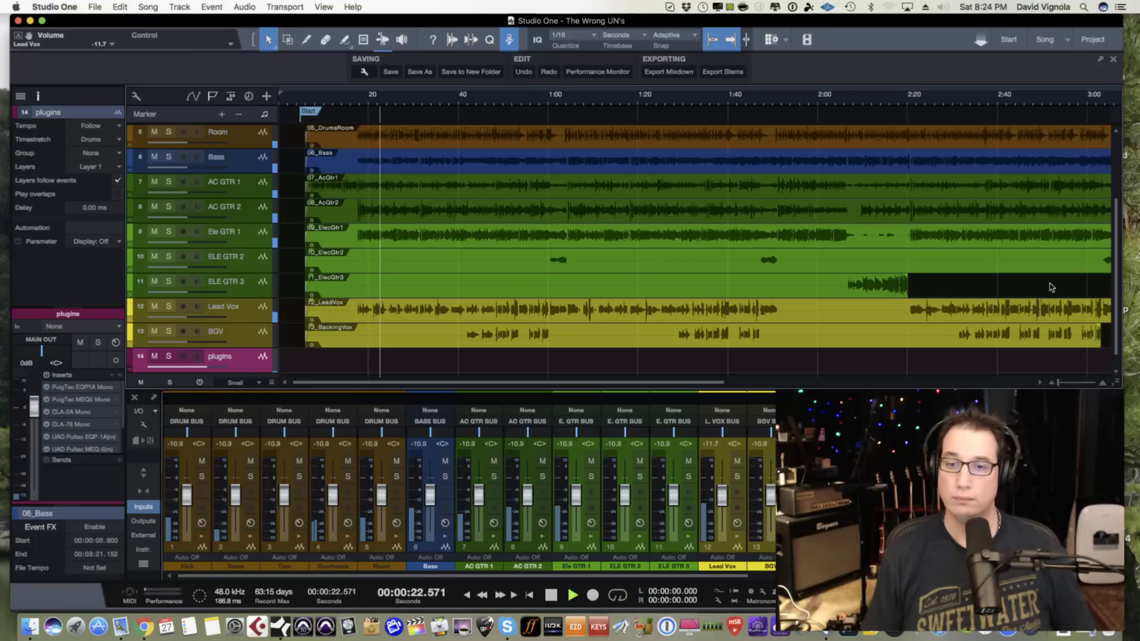
# - Raise the Lead Vox channel level to -8.6 dB during playback and save the song
pyautogui.moveTo(719, 495); pyautogui.dragTo(725, 492)
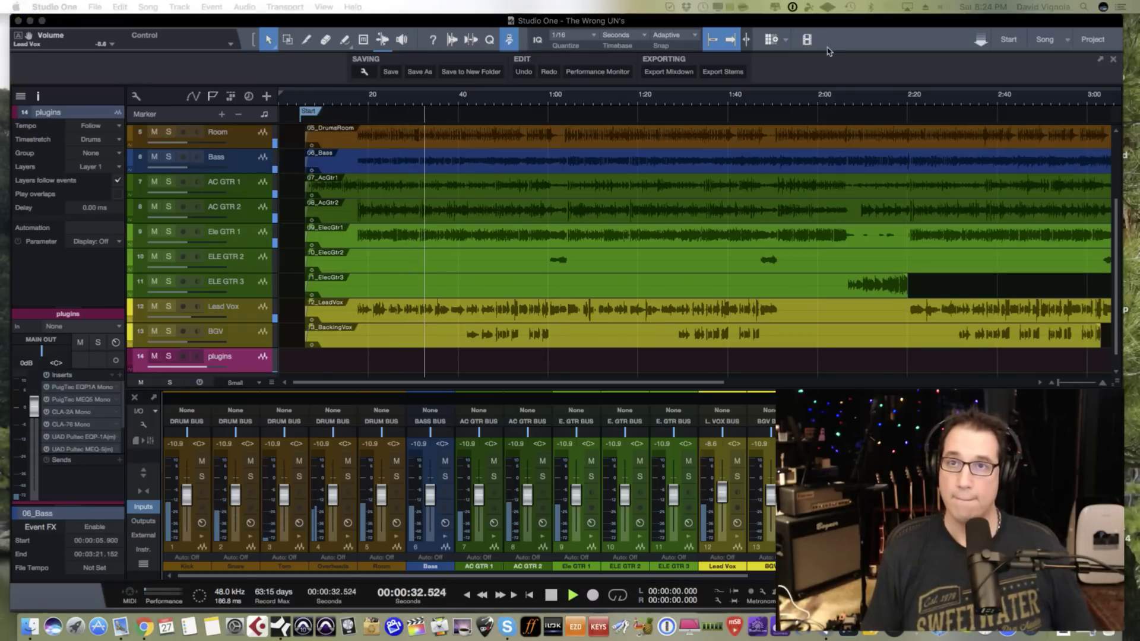
pyautogui.click(846, 24)
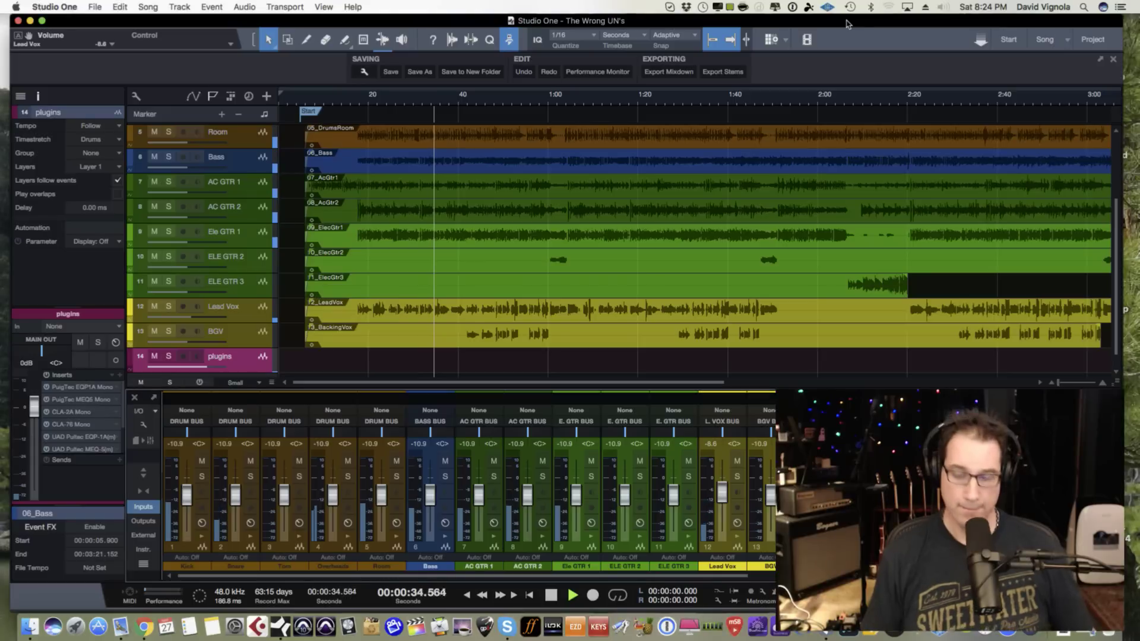
pyautogui.press('super+s')
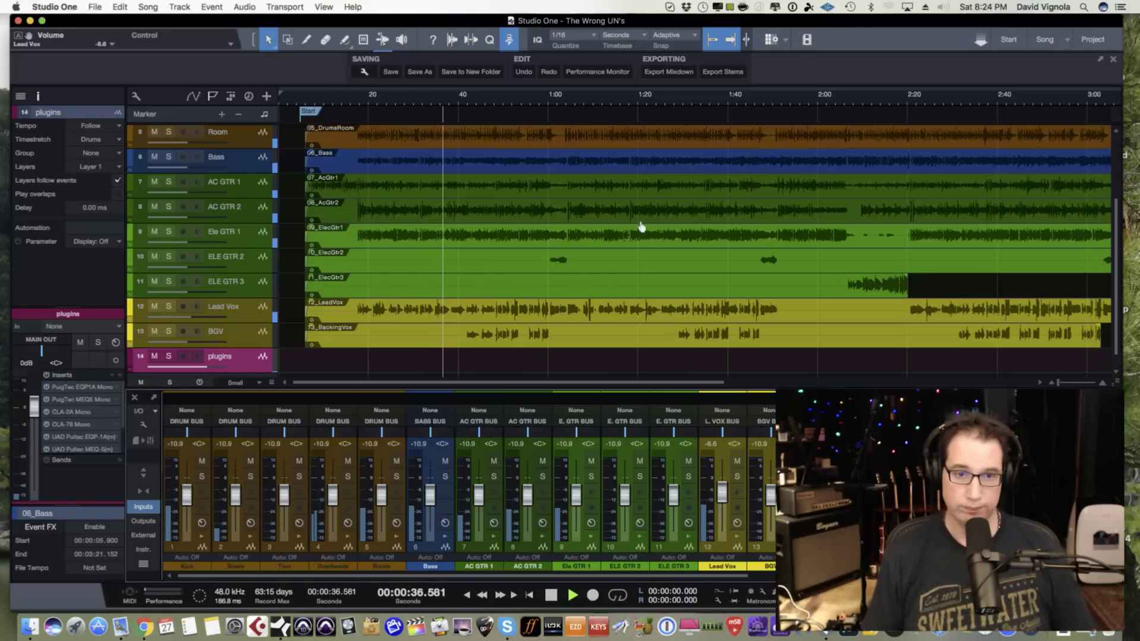
# - Lower the Bass and BGV channels to -19.0 dB, set Lead Vox to -9.0 dB, and stop playback
pyautogui.moveTo(435, 497); pyautogui.dragTo(432, 505)
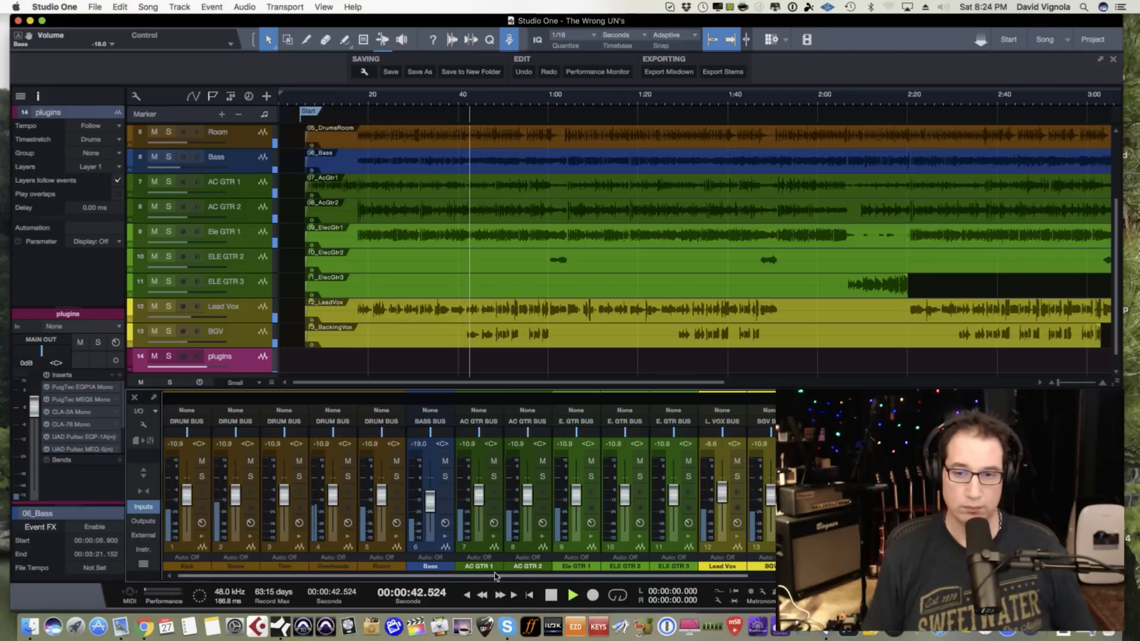
pyautogui.moveTo(770, 495)
pyautogui.mouseDown()
pyautogui.moveTo(723, 494)
pyautogui.moveTo(770, 497)
pyautogui.mouseUp()
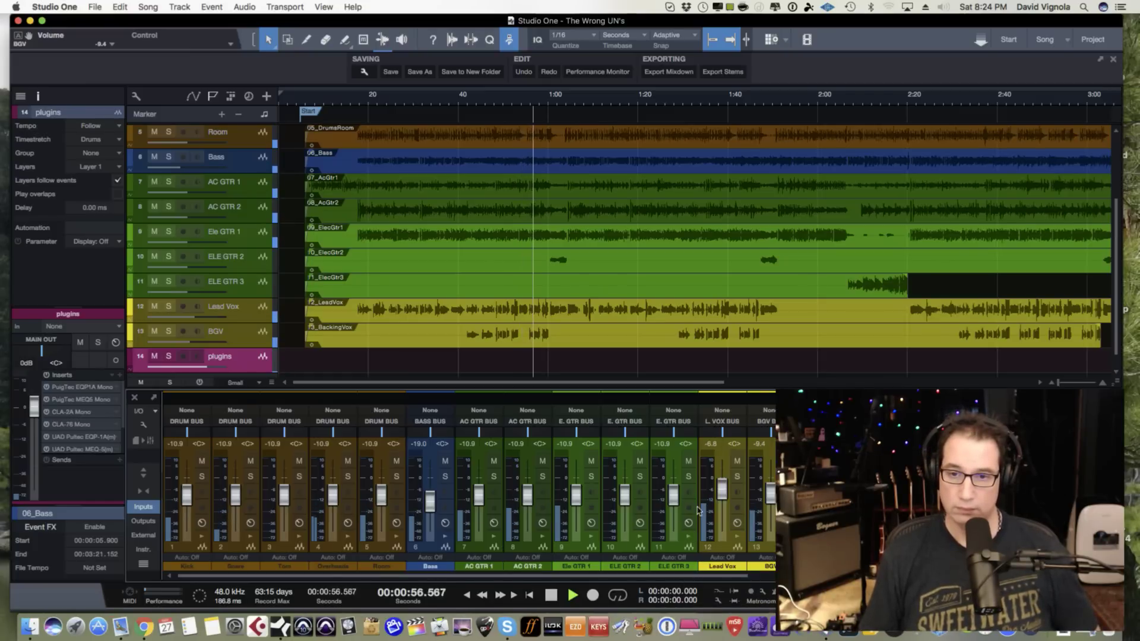
pyautogui.moveTo(770, 493)
pyautogui.mouseDown()
pyautogui.moveTo(771, 507)
pyautogui.moveTo(723, 500)
pyautogui.moveTo(773, 504)
pyautogui.mouseUp()
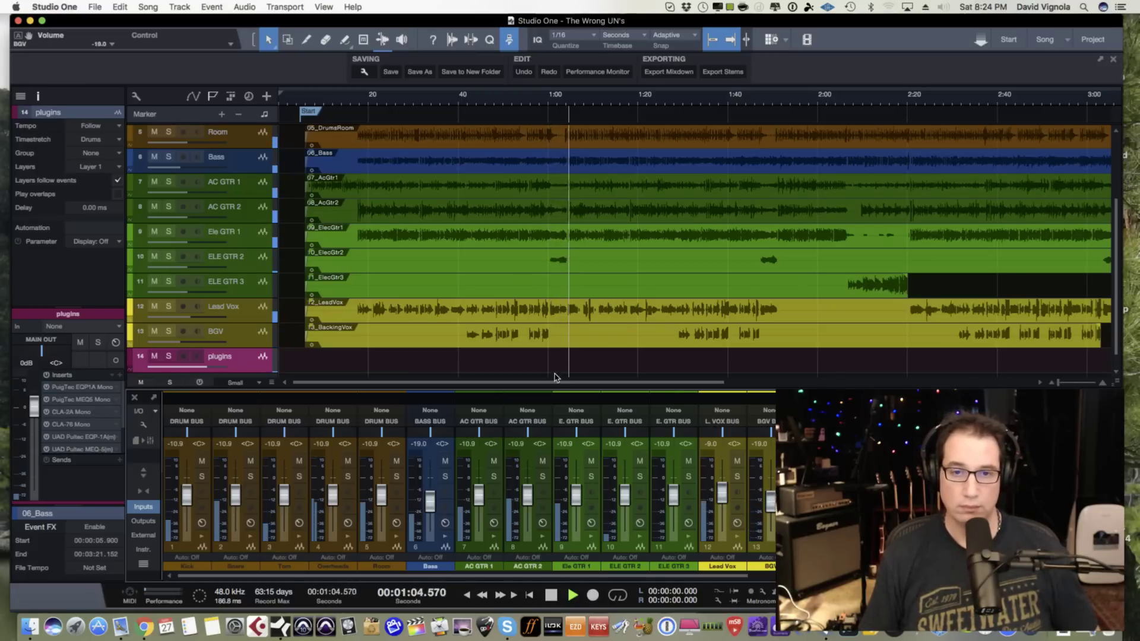
pyautogui.press('space')
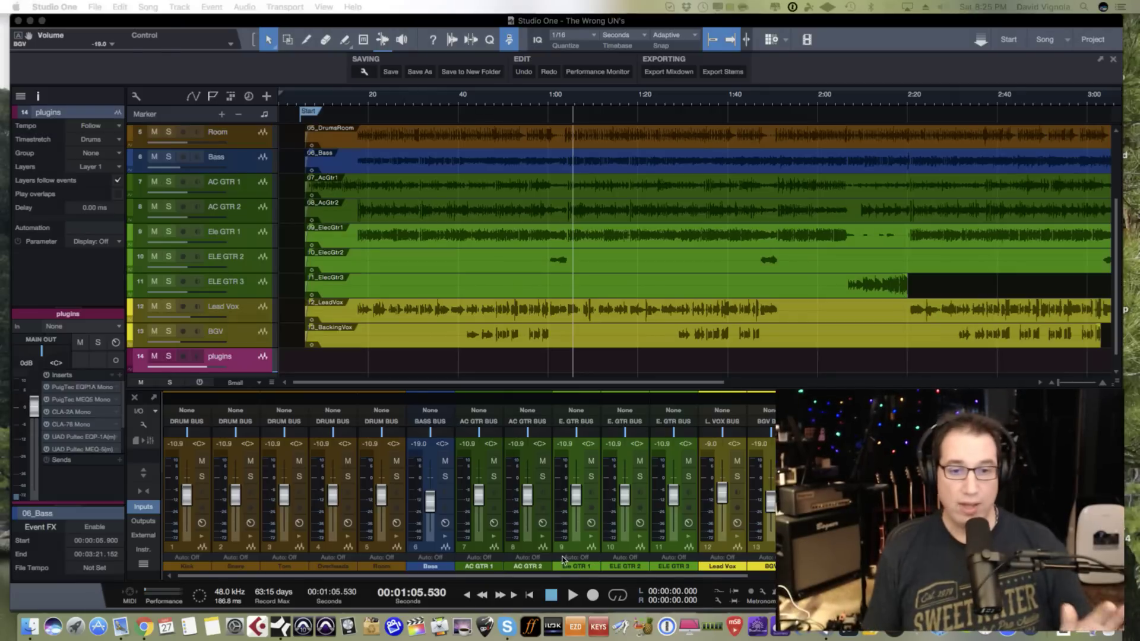
# - Mark a loop range in the timeline from 19 to 54 seconds
pyautogui.moveTo(564, 576)
pyautogui.mouseDown()
pyautogui.moveTo(621, 579)
pyautogui.moveTo(567, 580)
pyautogui.mouseUp()
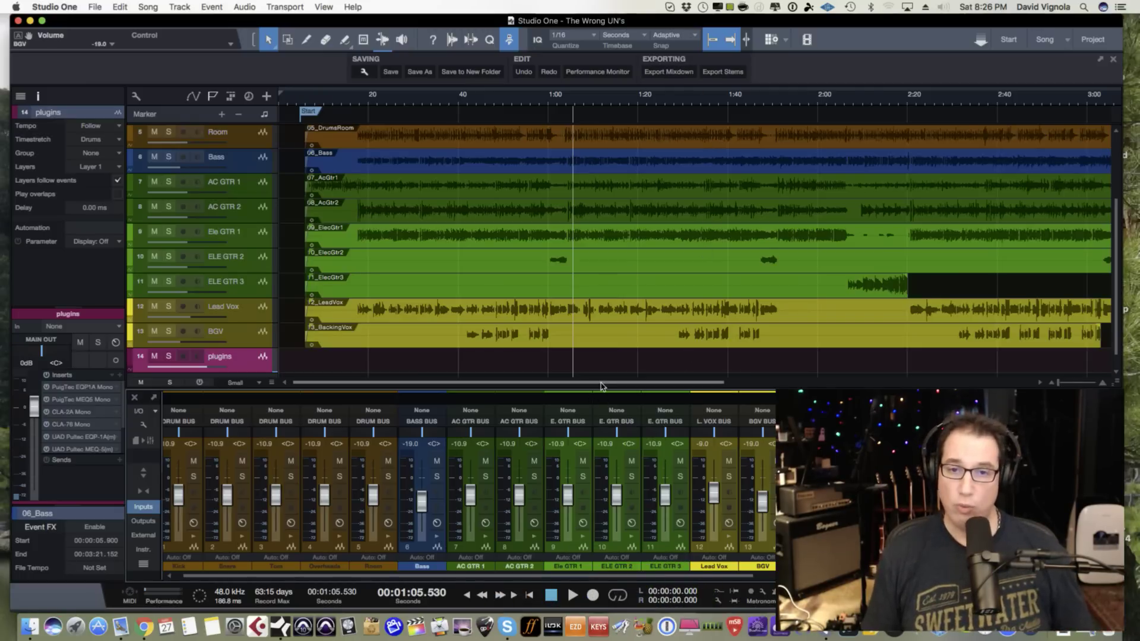
pyautogui.moveTo(601, 385); pyautogui.dragTo(605, 384)
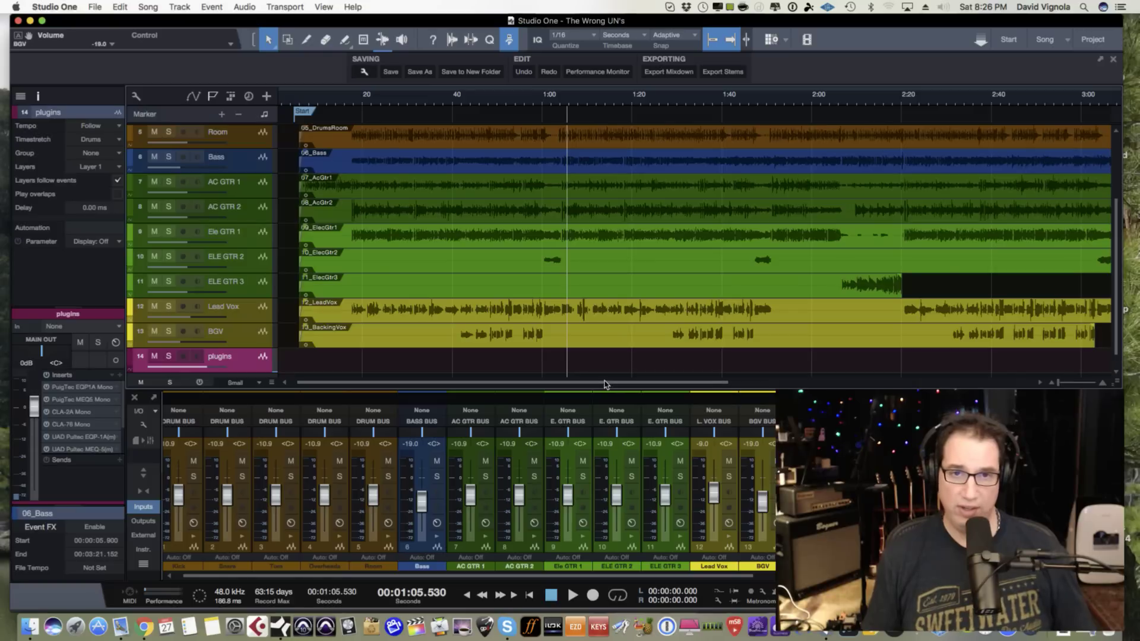
pyautogui.moveTo(364, 100); pyautogui.dragTo(517, 93)
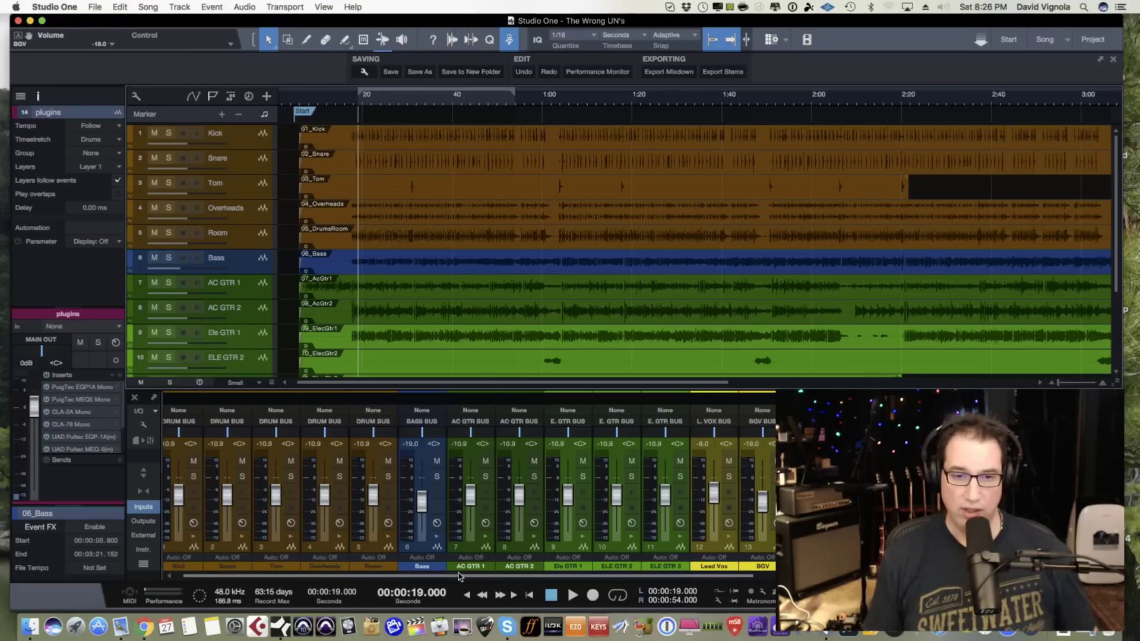
# - Solo AC GTR 1, raise its level to -4.6 dB during playback, and stop with the mixer's insert racks expanded
pyautogui.moveTo(458, 576); pyautogui.dragTo(462, 579)
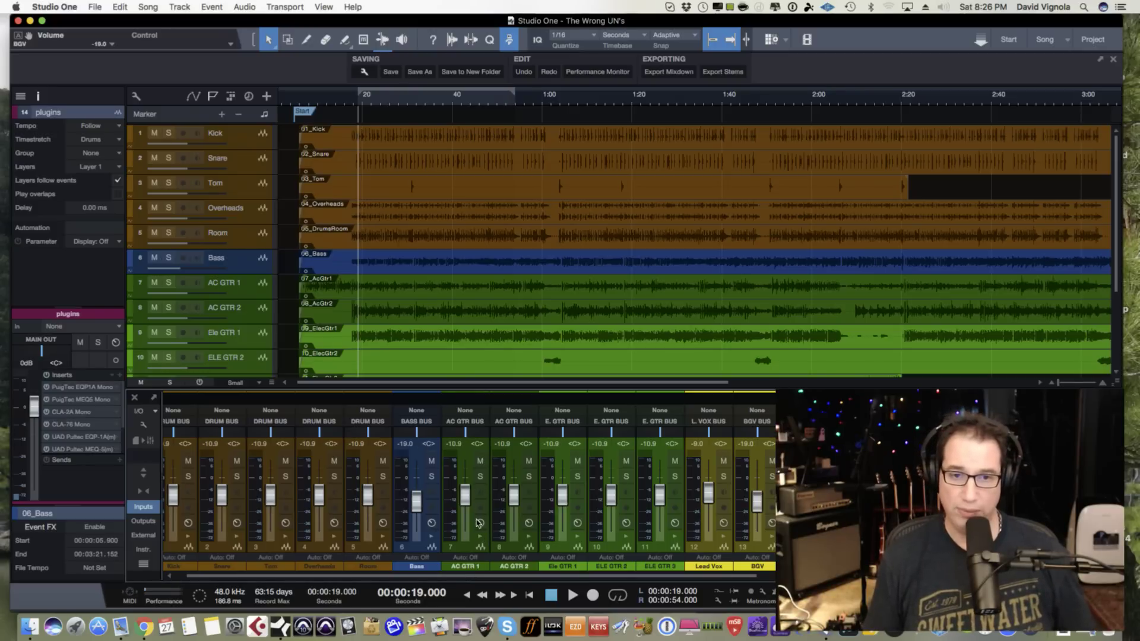
pyautogui.click(480, 479)
pyautogui.press('space')
pyautogui.moveTo(469, 500); pyautogui.dragTo(470, 490)
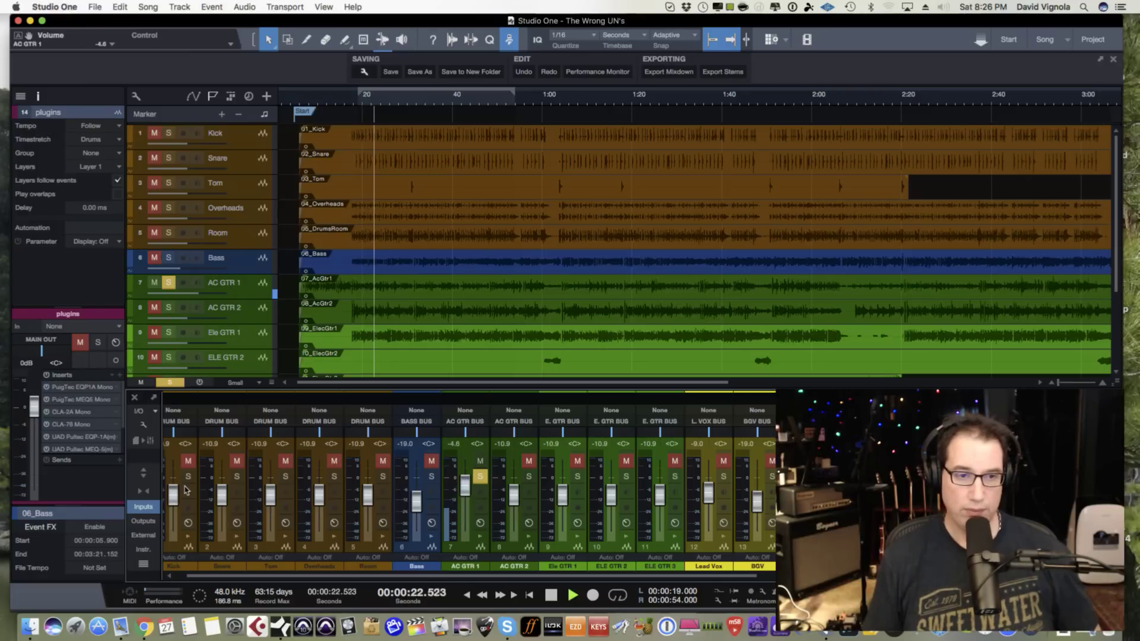
pyautogui.click(148, 474)
pyautogui.press('space')
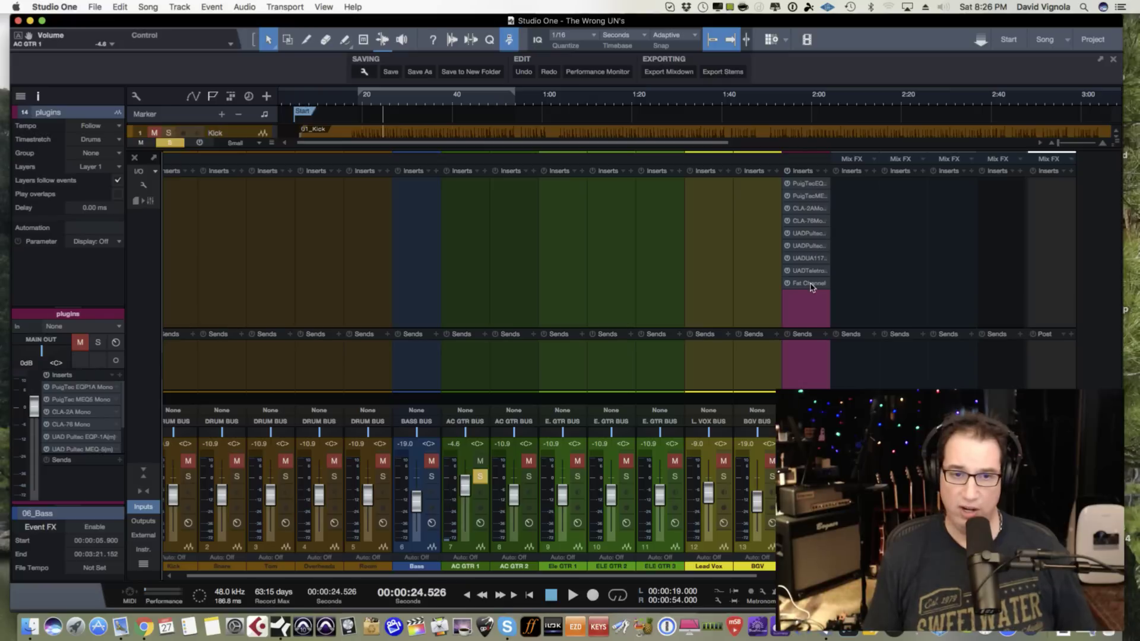
# - Copy the Fat Channel from the plugins channel to the AC GTR 1 inserts and move its window clear for full viewing
pyautogui.click(484, 547)
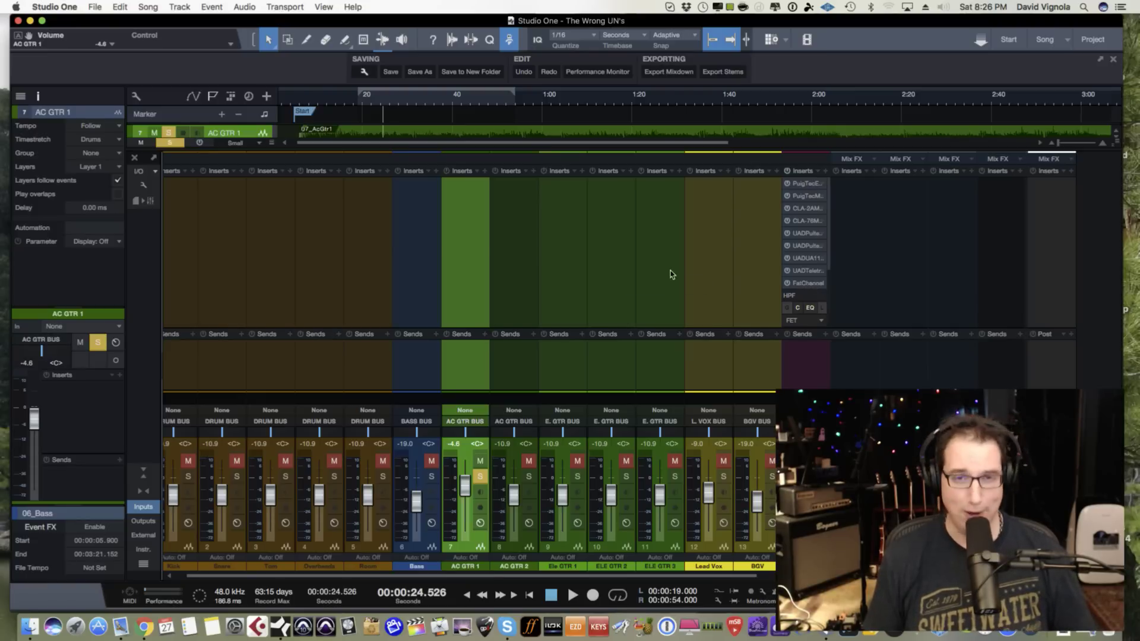
pyautogui.moveTo(469, 193); pyautogui.dragTo(468, 194)
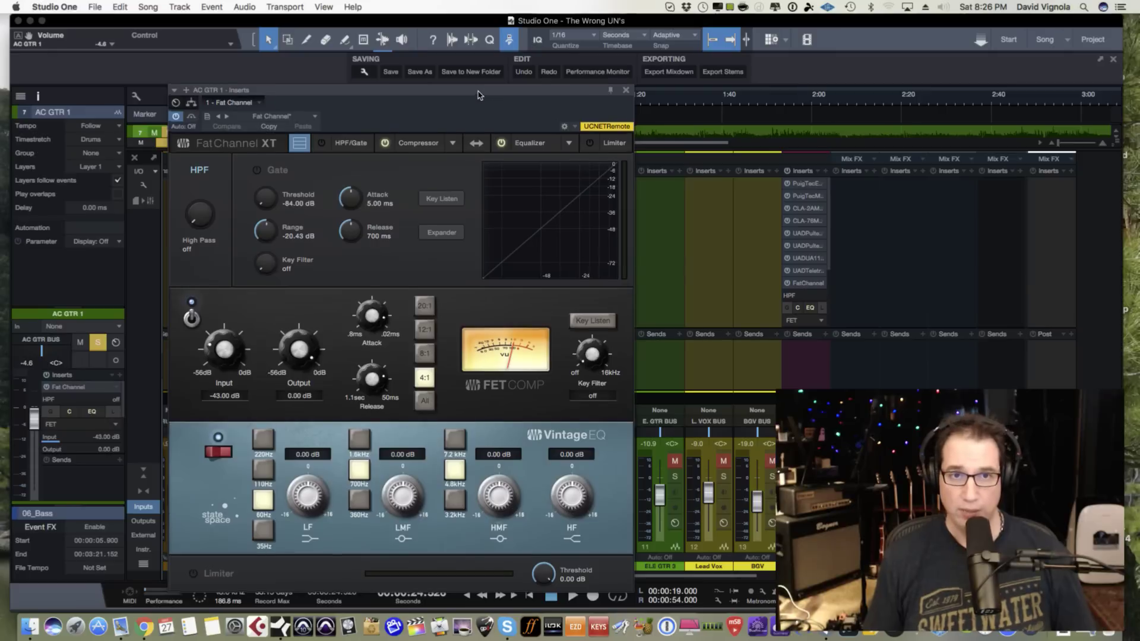
pyautogui.moveTo(479, 95); pyautogui.dragTo(480, 53)
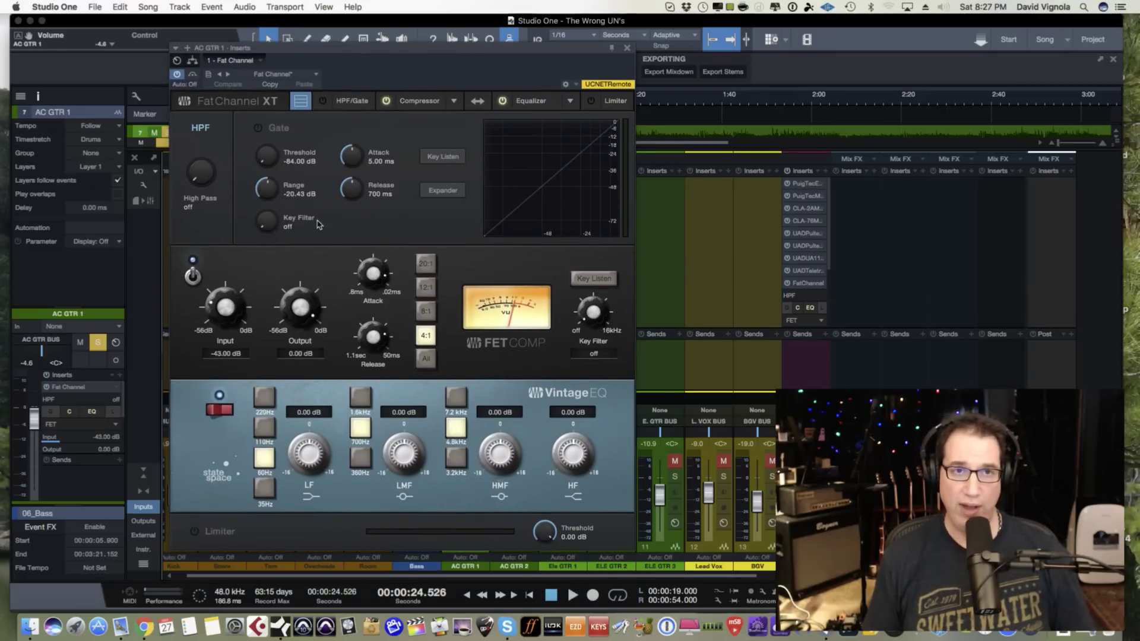
pyautogui.moveTo(323, 53); pyautogui.dragTo(317, 38)
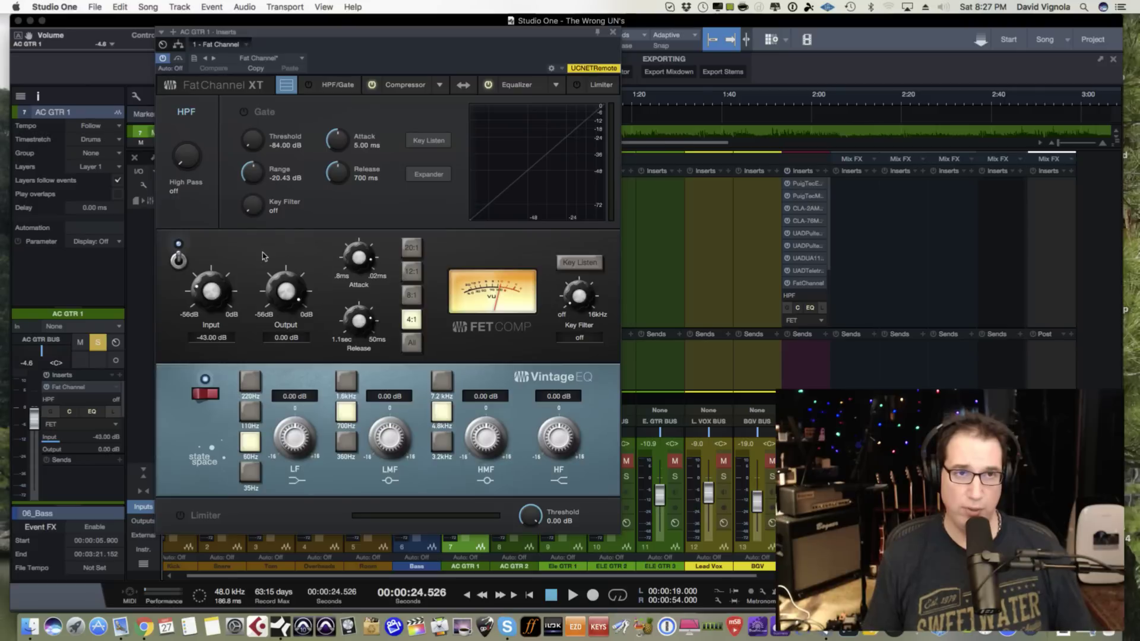
# - Turn off the Fat Channel's stacked mode to view its compressor, equalizer and limiter sections, and return to stacked mode
pyautogui.click(286, 87)
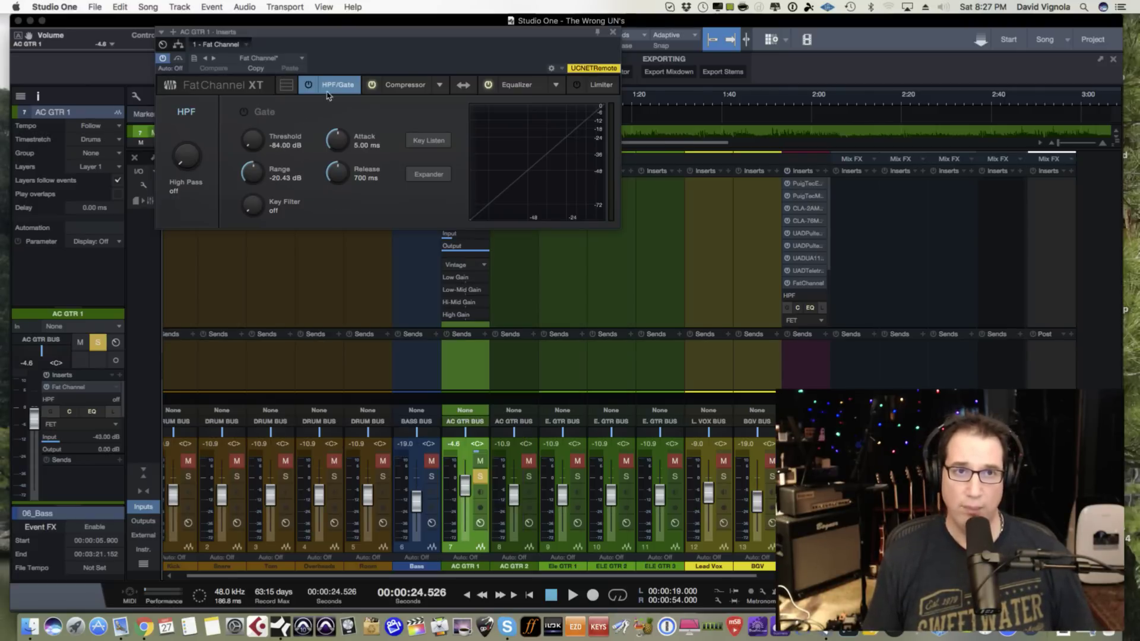
pyautogui.click(406, 85)
pyautogui.click(512, 86)
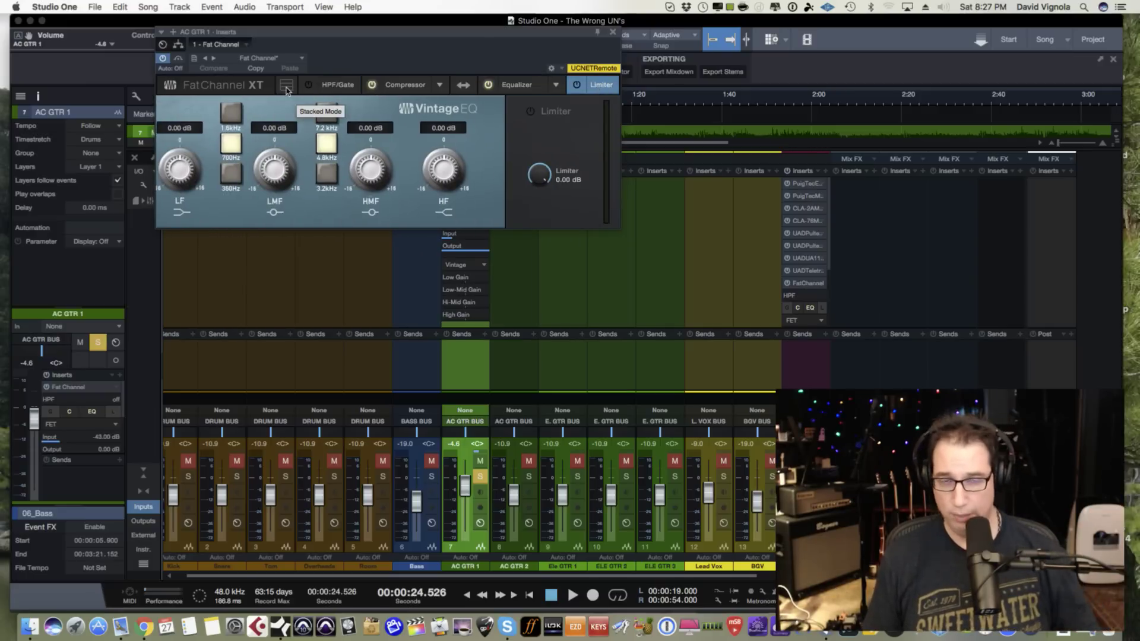
pyautogui.click(286, 87)
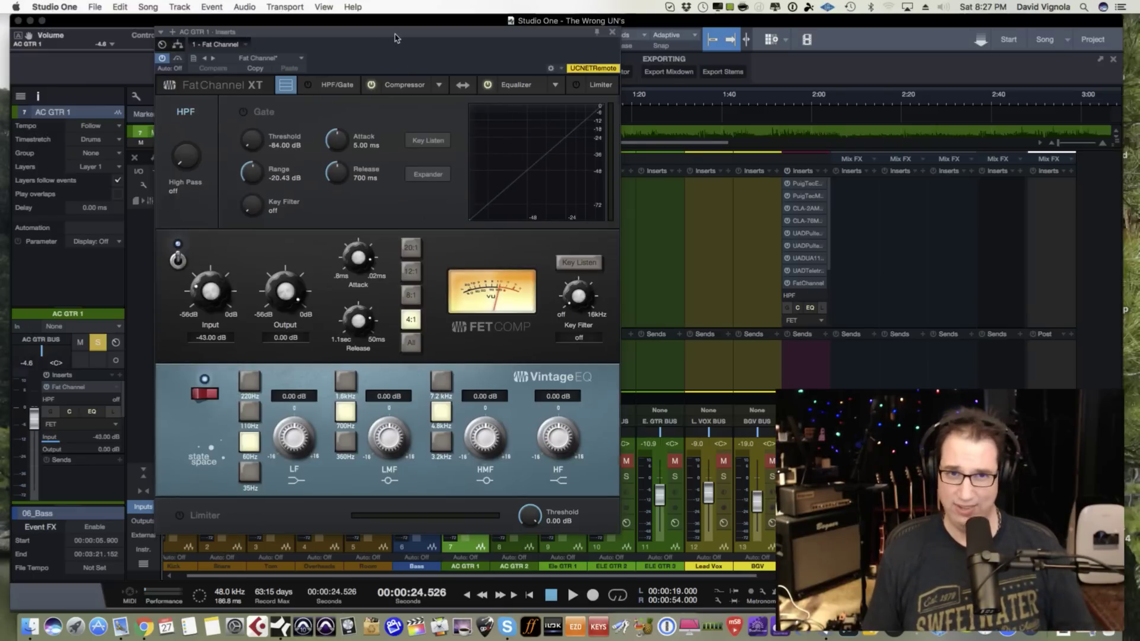
# - Try the compressor's Standard and Tube models on AC GTR 1, and return it to FET
pyautogui.moveTo(400, 38); pyautogui.dragTo(387, 36)
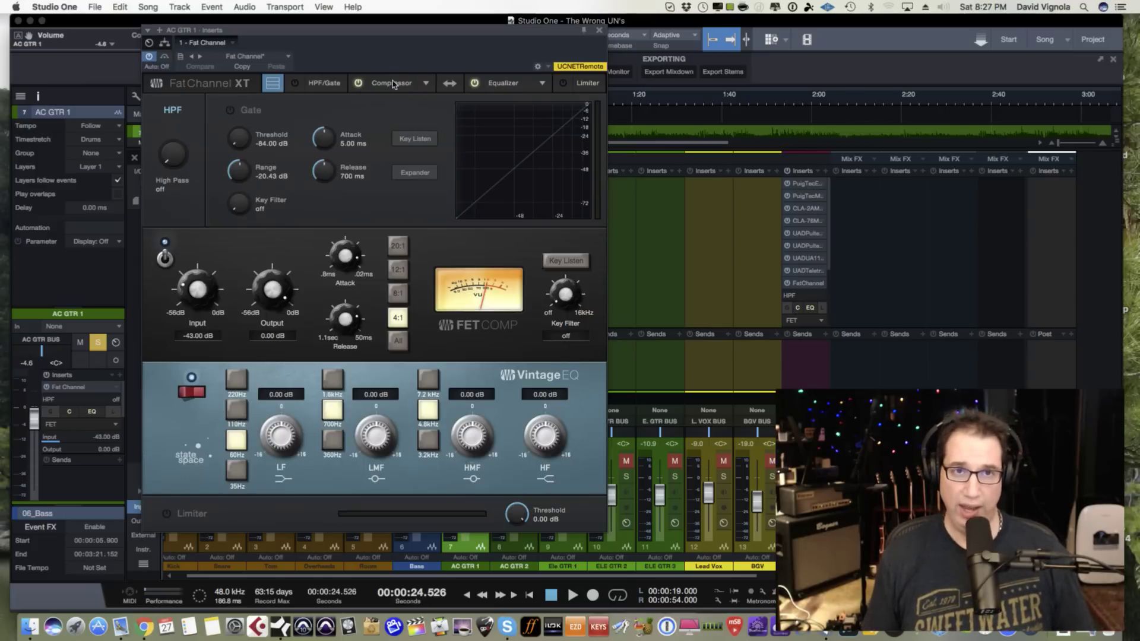
pyautogui.click(426, 87)
pyautogui.click(431, 102)
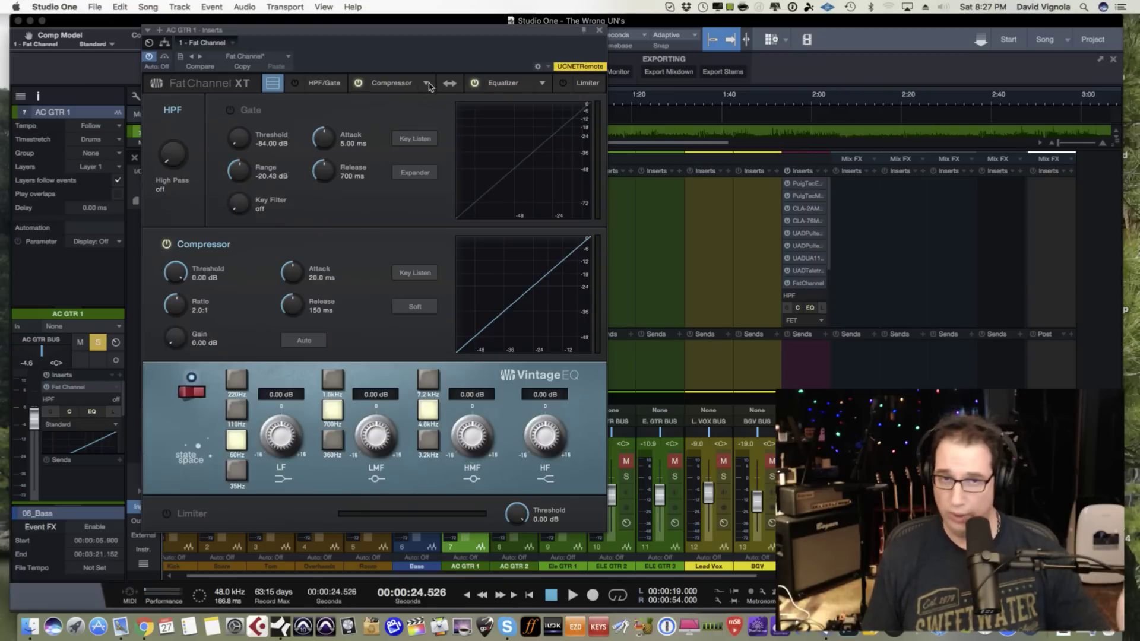
pyautogui.click(427, 85)
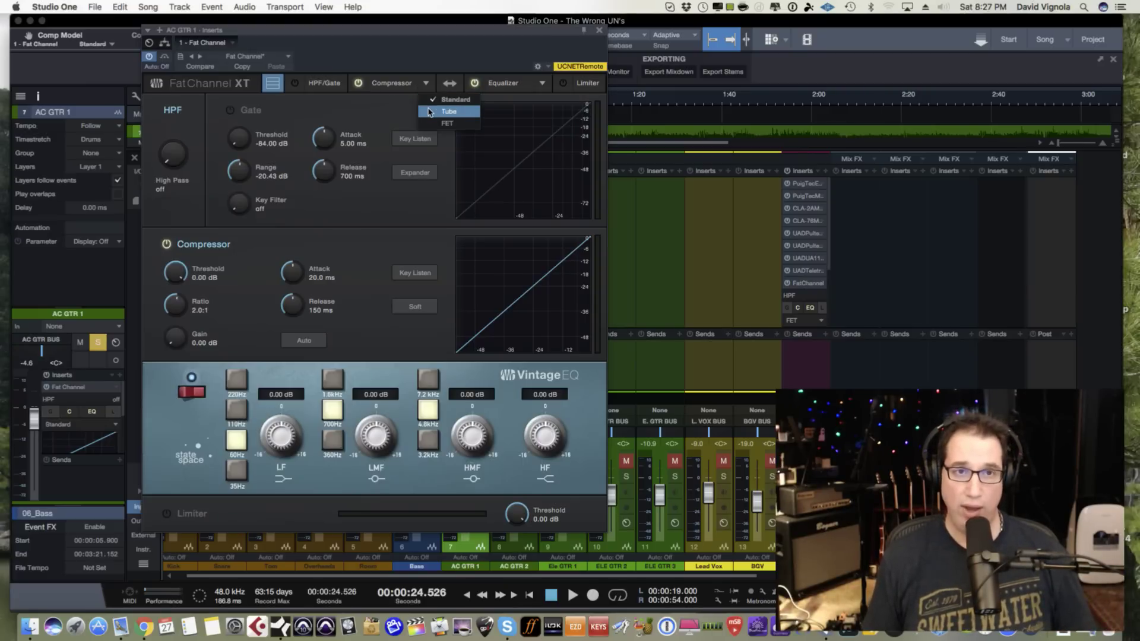
pyautogui.click(430, 112)
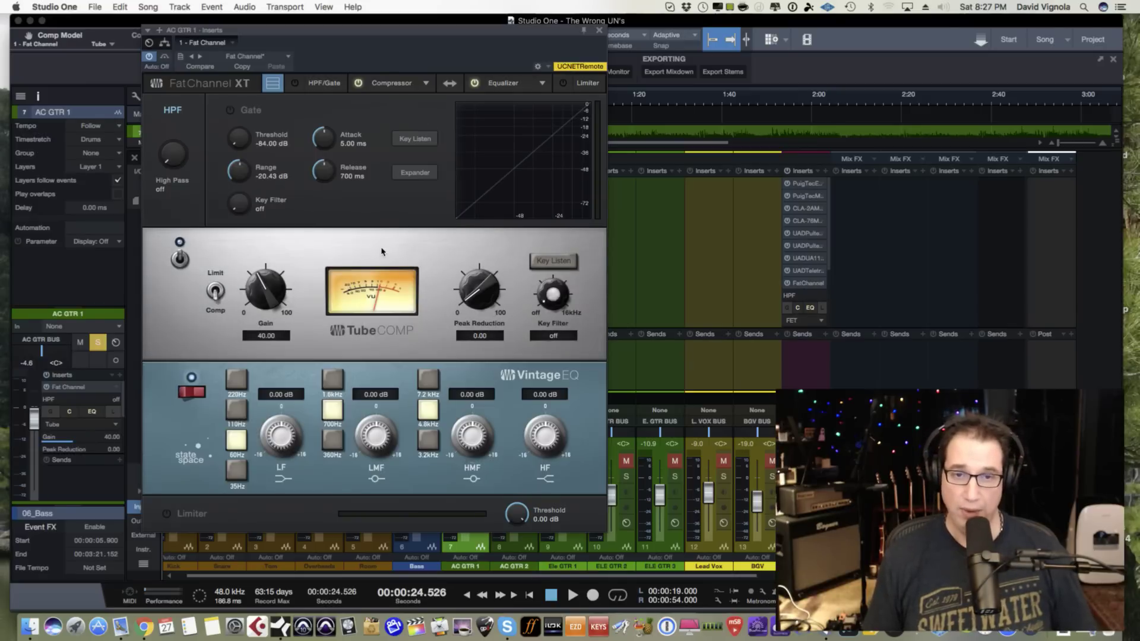
pyautogui.click(425, 88)
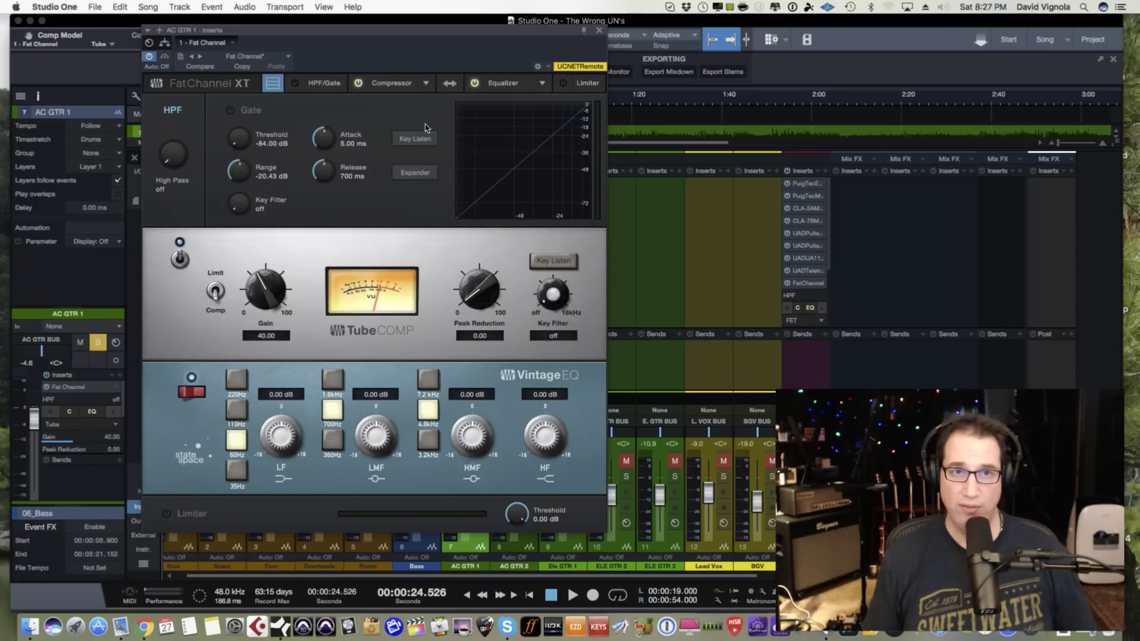
pyautogui.click(425, 124)
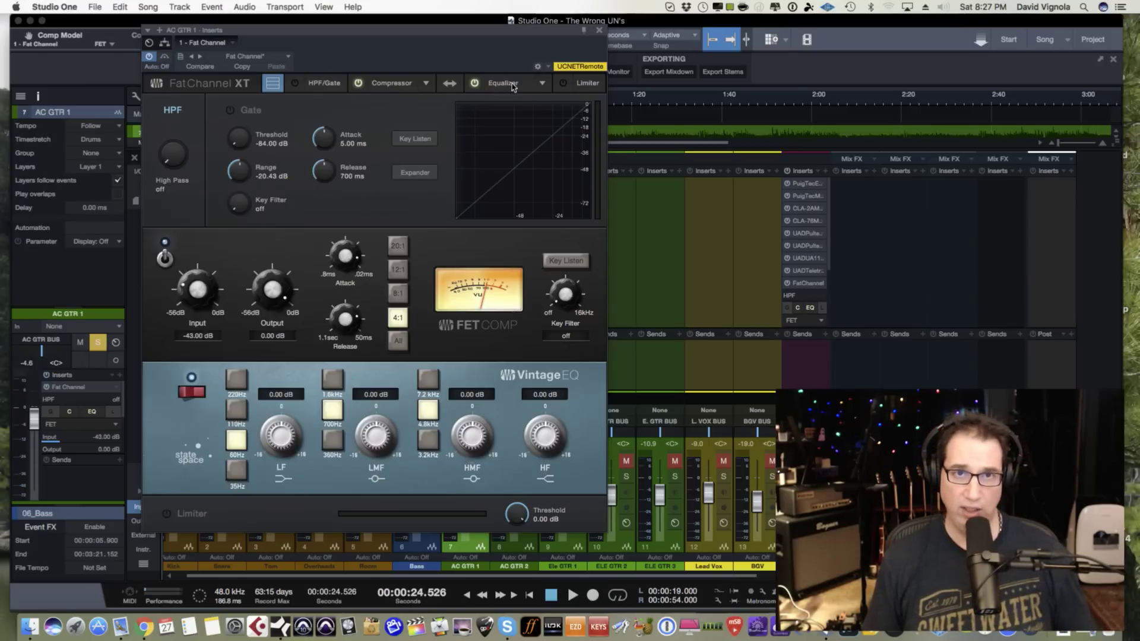
# - Try the equalizer's Standard and Passive models, and return it to Vintage
pyautogui.click(541, 83)
pyautogui.click(547, 105)
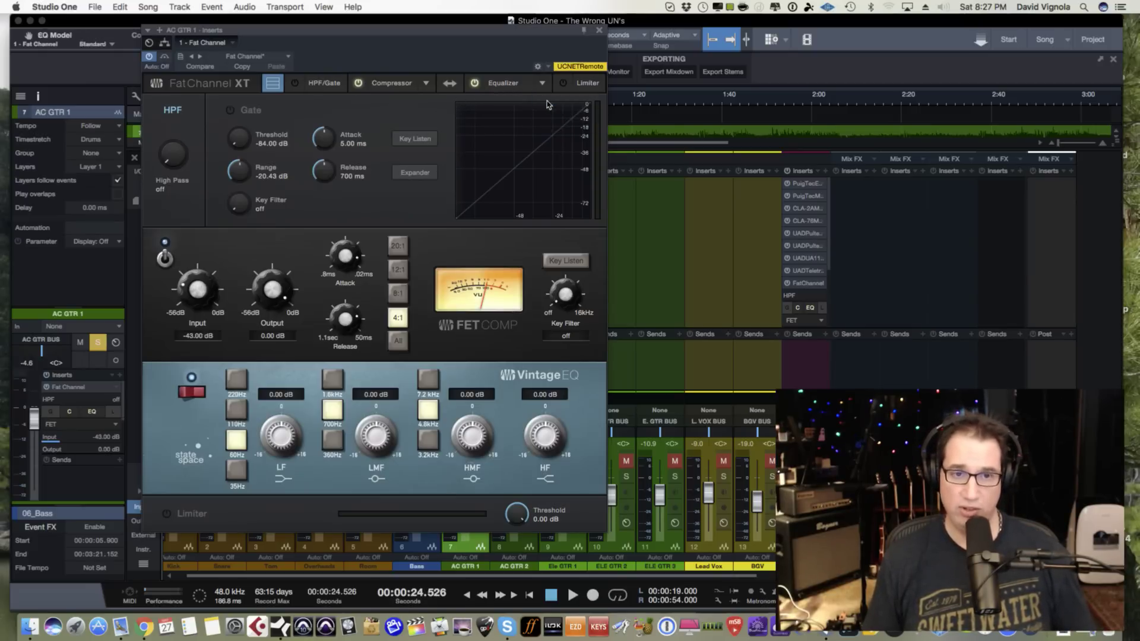
pyautogui.click(460, 413)
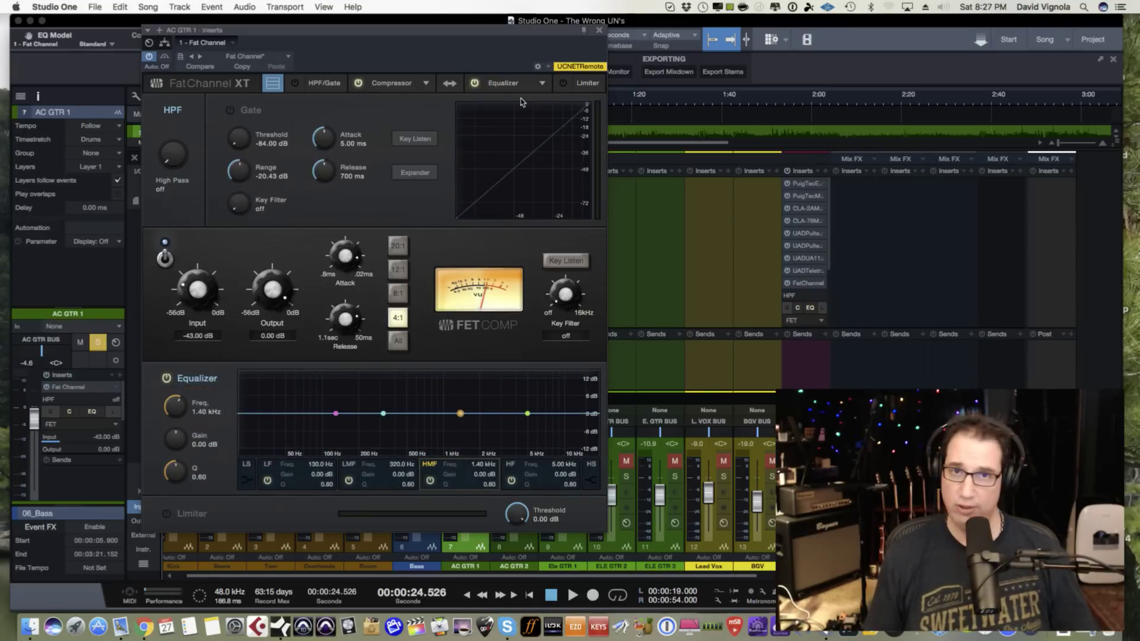
pyautogui.click(543, 83)
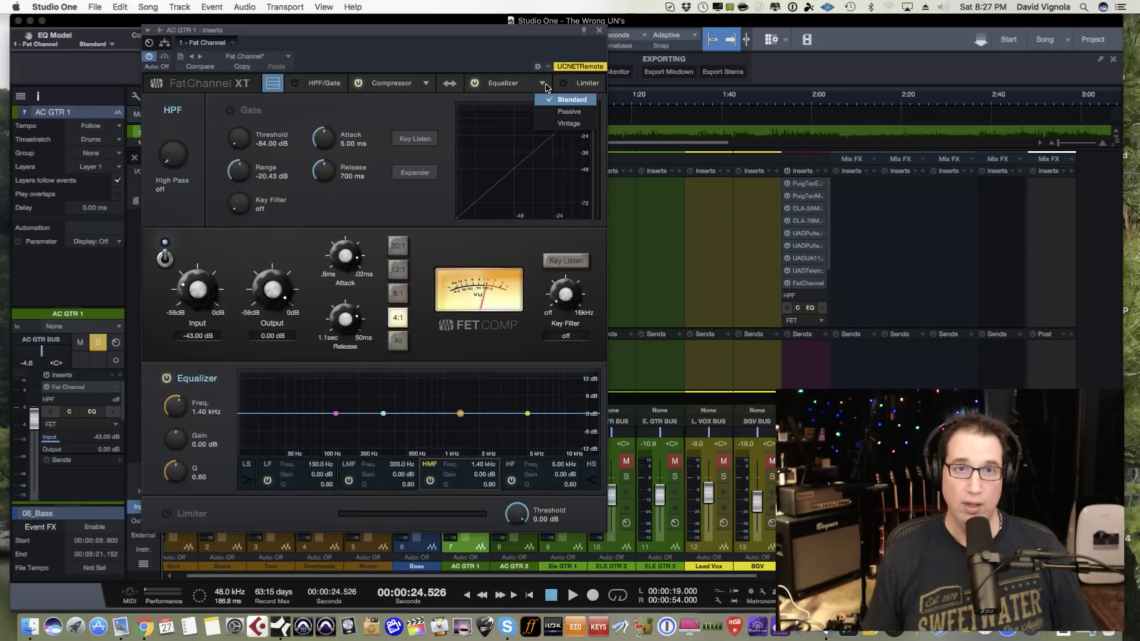
pyautogui.click(549, 112)
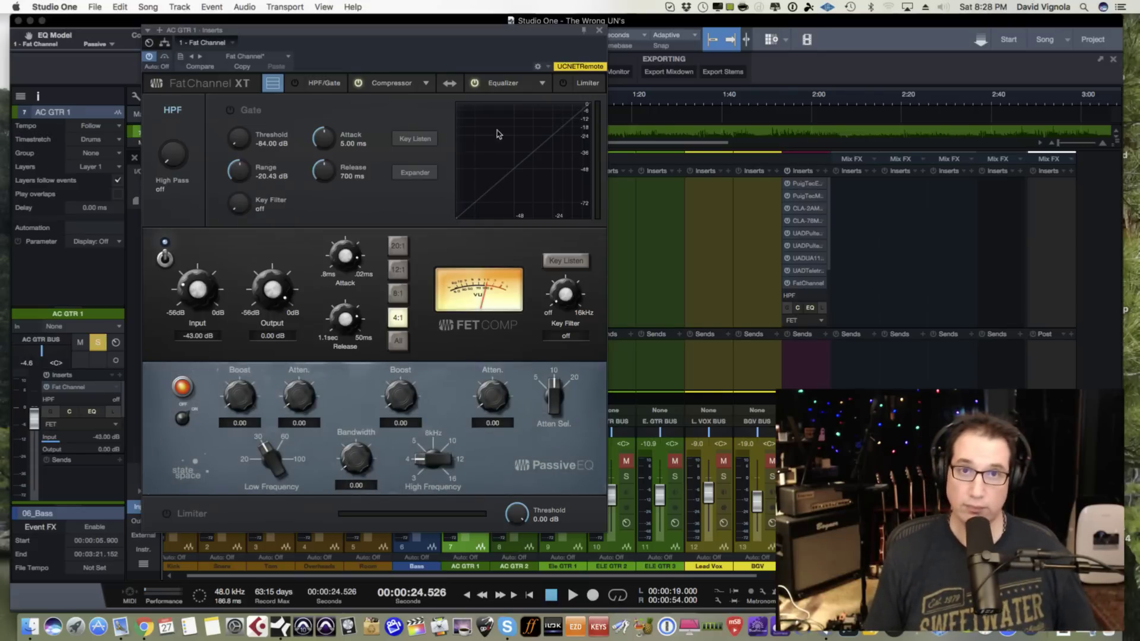
pyautogui.click(542, 86)
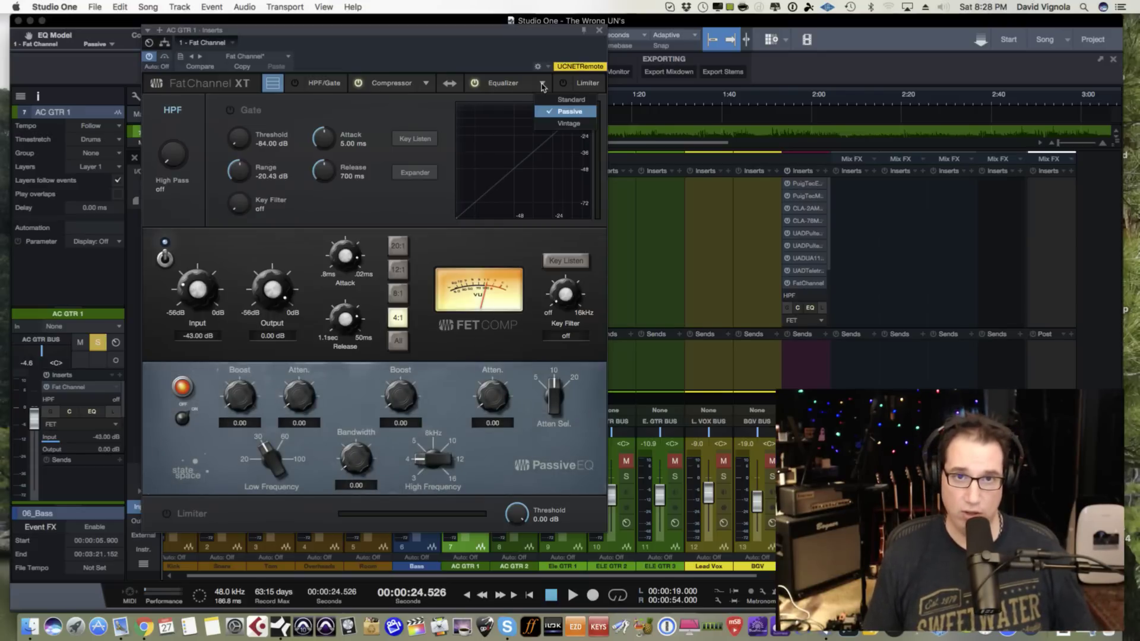
pyautogui.click(549, 123)
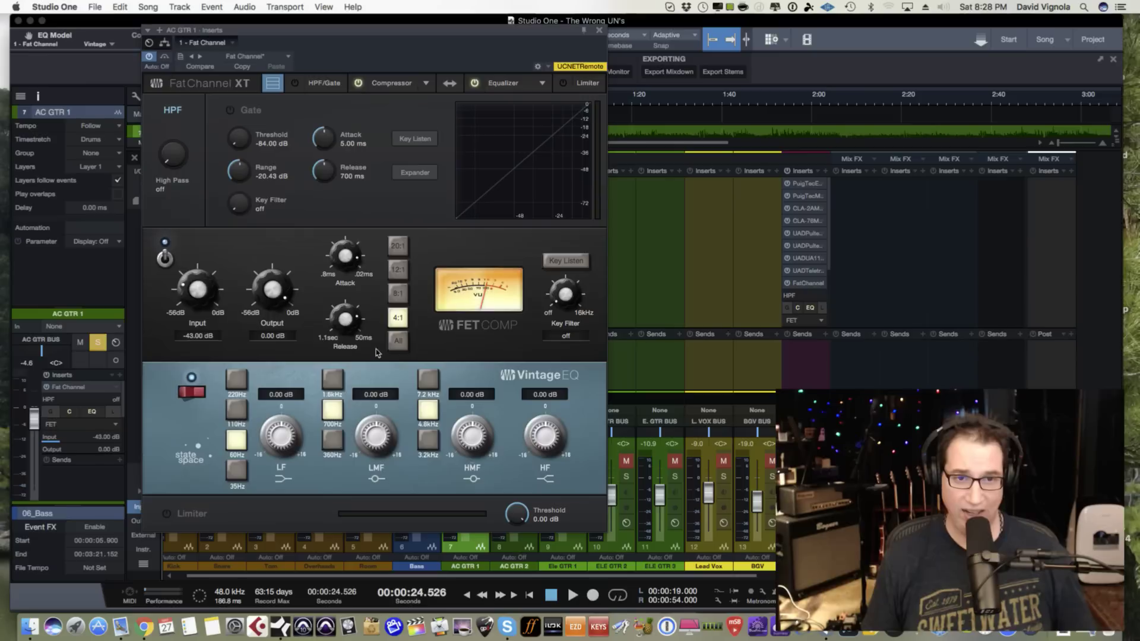
# - Place the equalizer before the compressor, with the FET compressor off and the equalizer model set to Passive
pyautogui.click(449, 84)
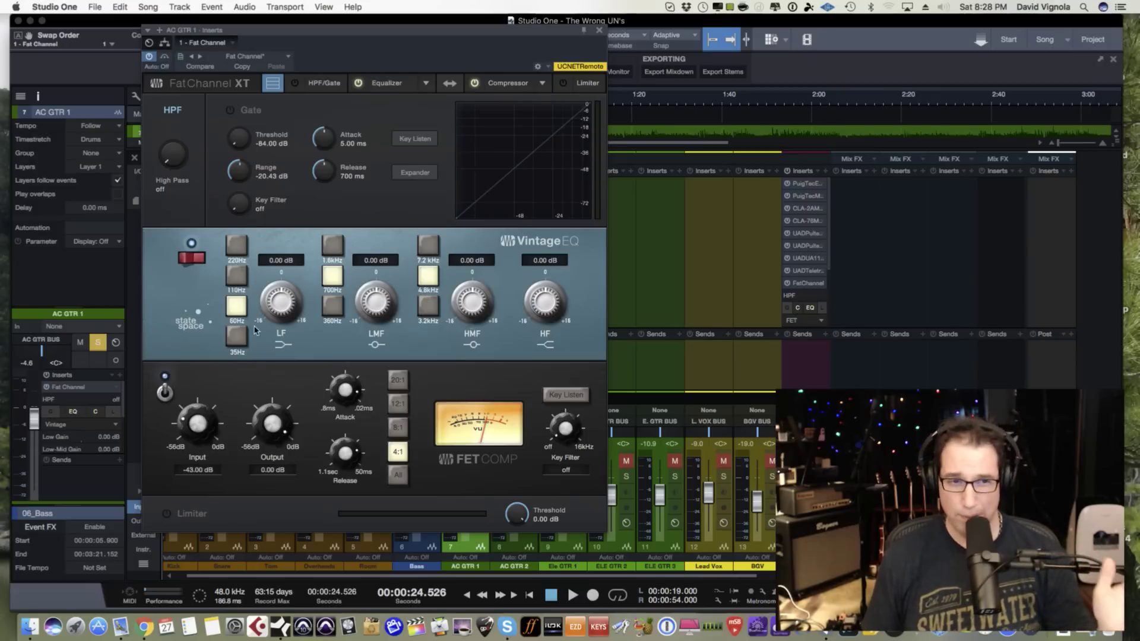
pyautogui.click(165, 393)
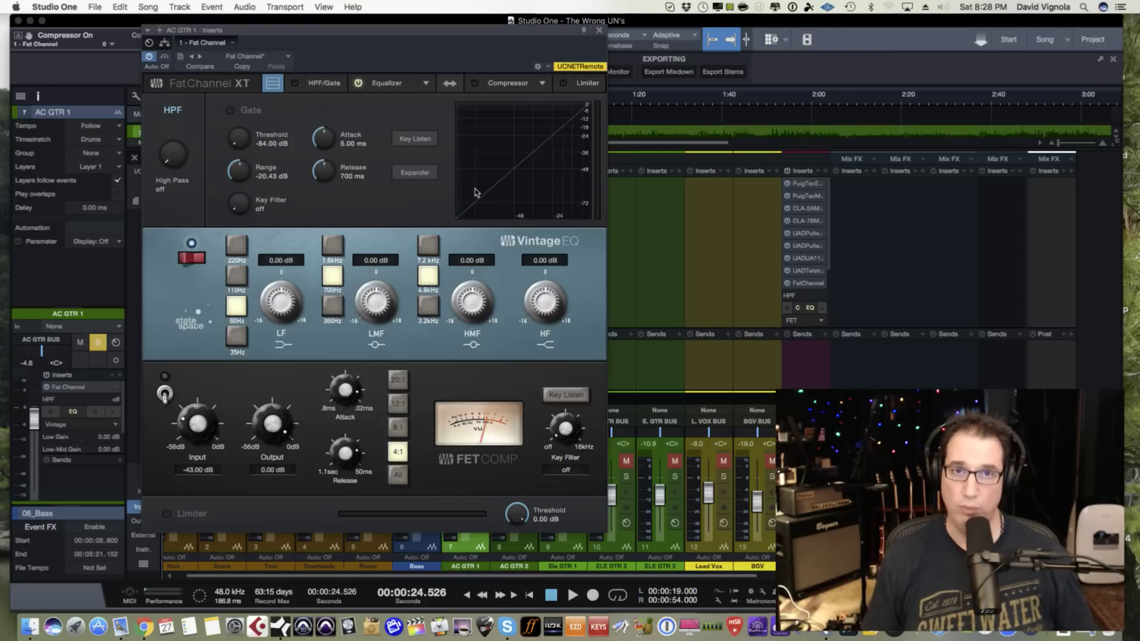
pyautogui.click(425, 86)
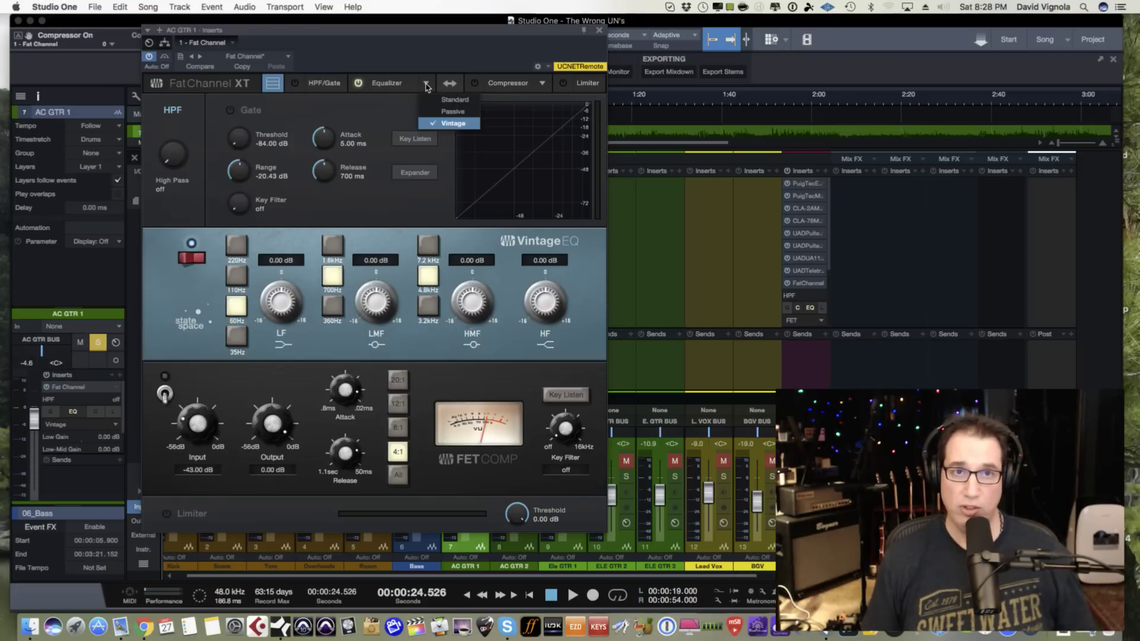
pyautogui.click(426, 110)
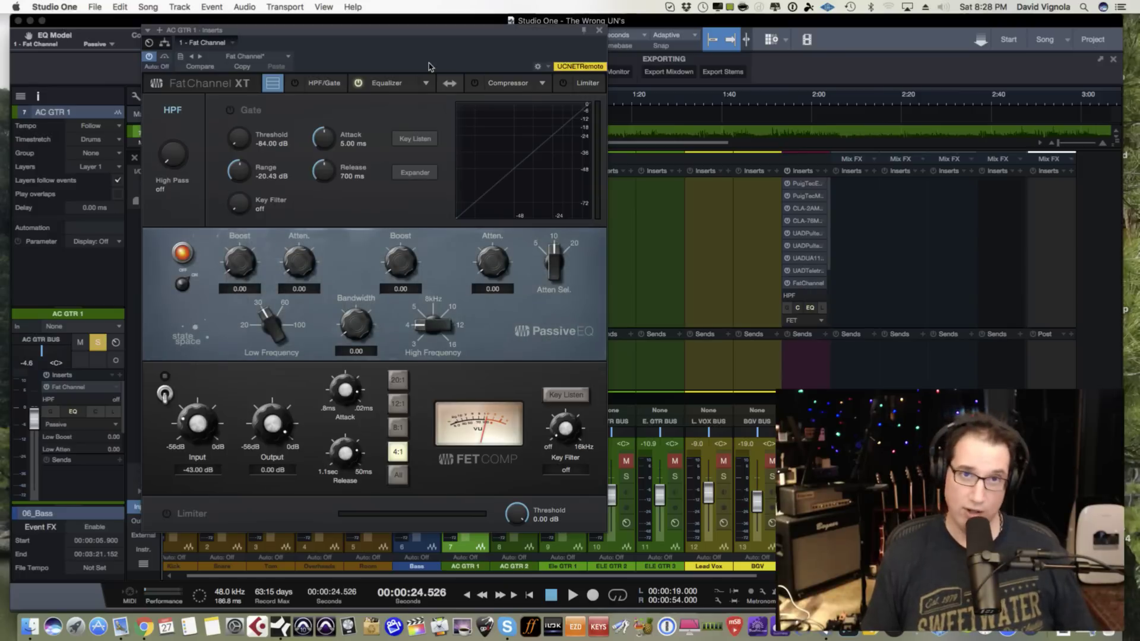
pyautogui.moveTo(428, 31); pyautogui.dragTo(383, 41)
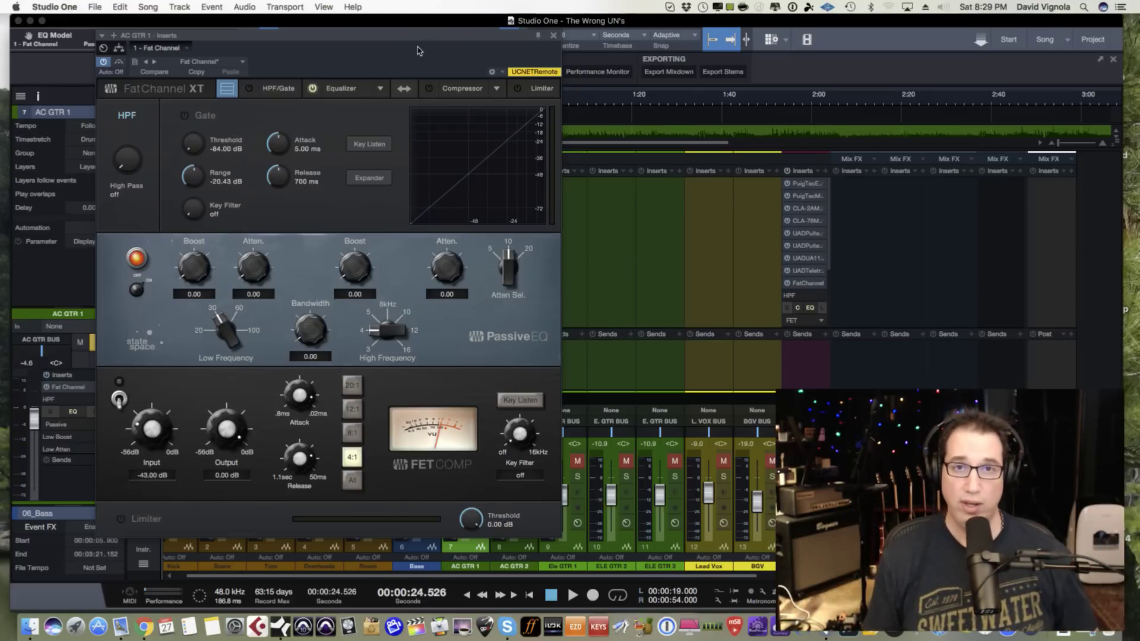
pyautogui.moveTo(417, 38); pyautogui.dragTo(425, 35)
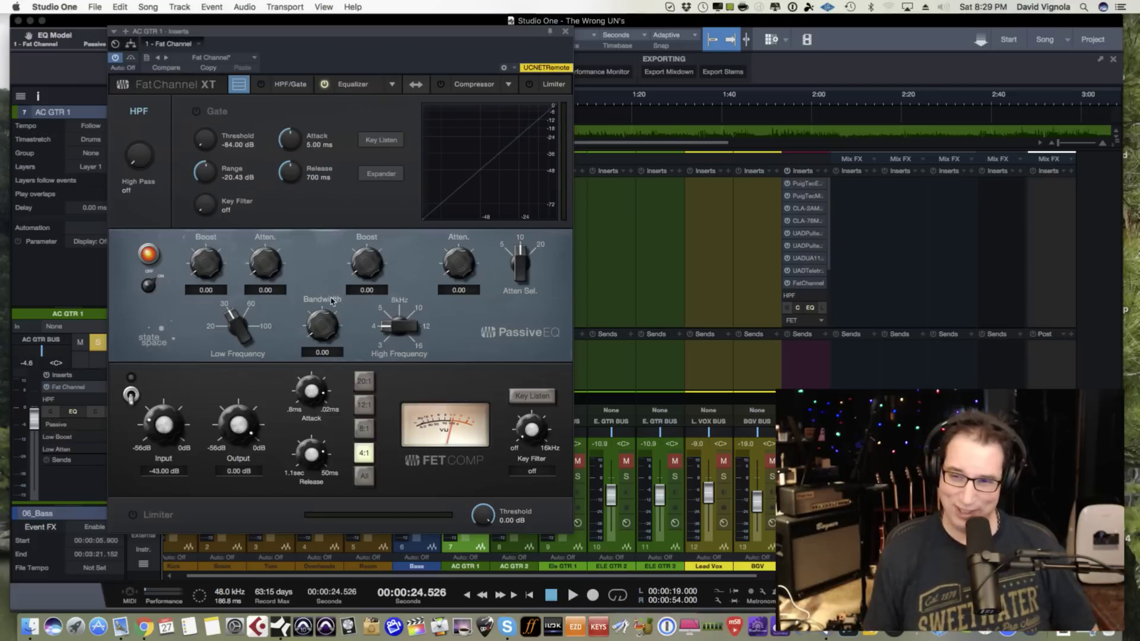
# - Play a short stretch of the soloed acoustic guitar through the Passive EQ and stop playback
pyautogui.press('space')
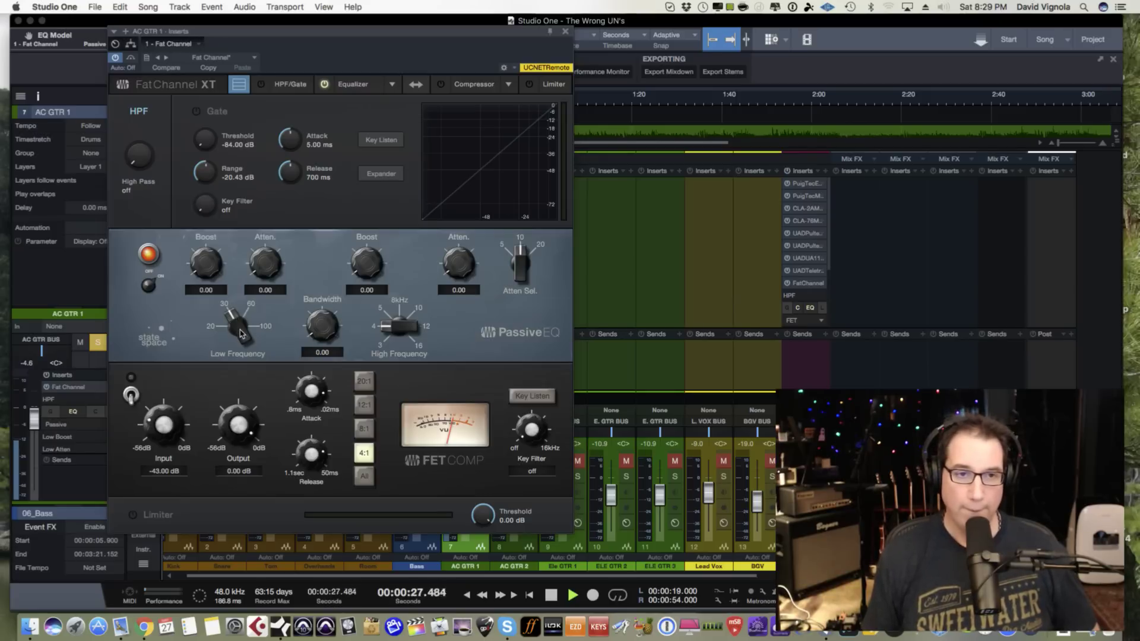
pyautogui.press('space')
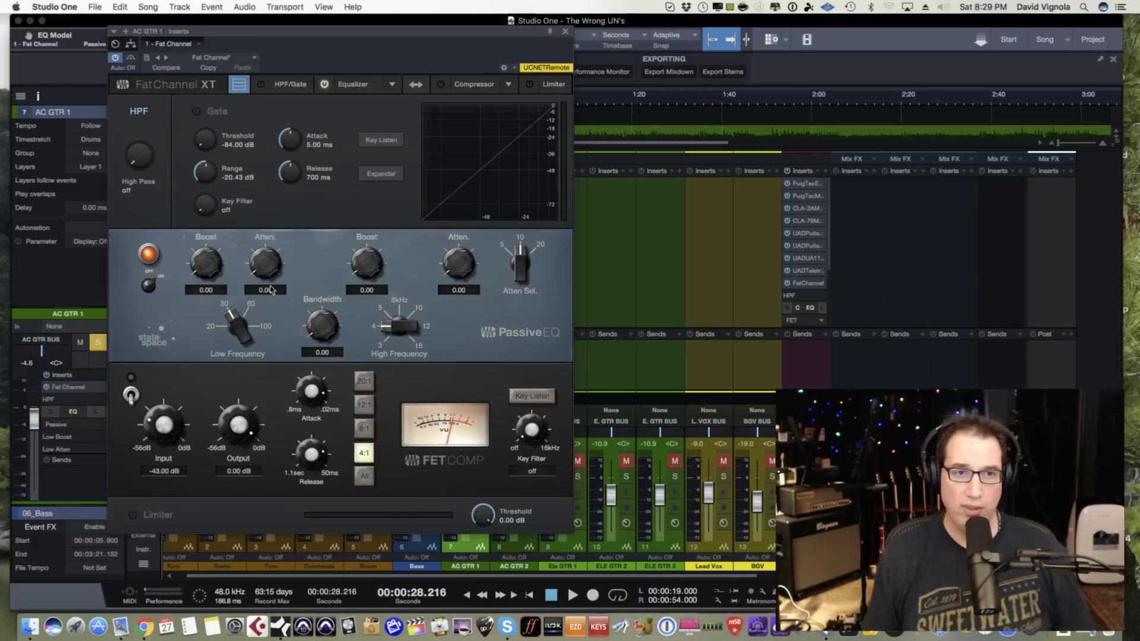
pyautogui.click(149, 275)
pyautogui.click(161, 280)
pyautogui.click(149, 275)
pyautogui.click(160, 280)
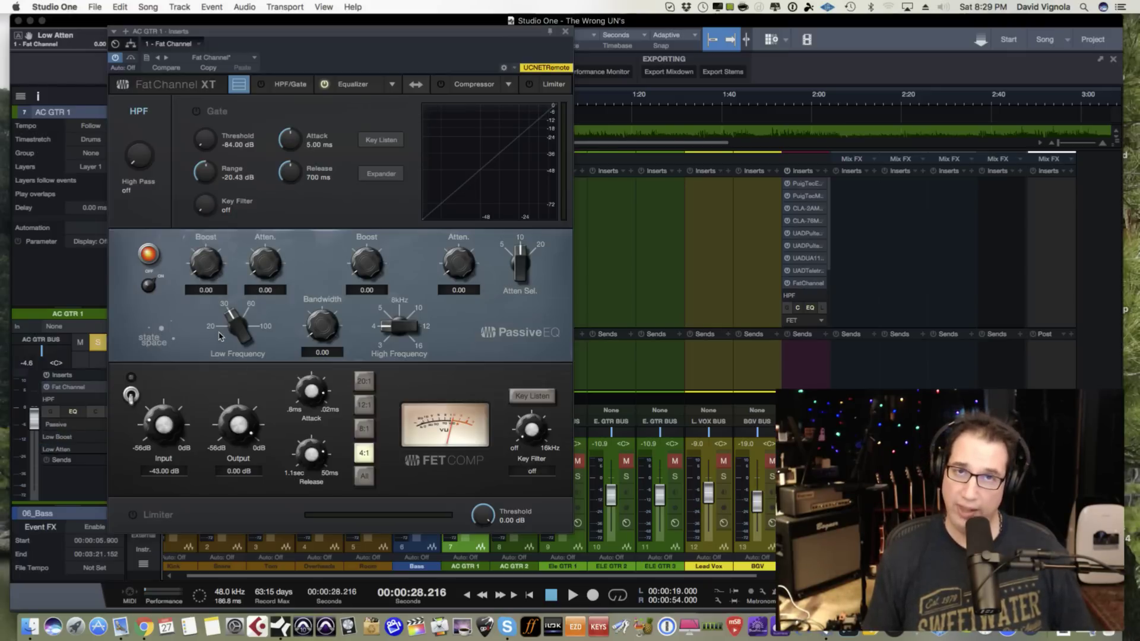
# - Change the Passive EQ's low frequency, try a low boost of 2.40 with attenuation of 2.45, and reset both to 0.00
pyautogui.moveTo(229, 316); pyautogui.dragTo(237, 250)
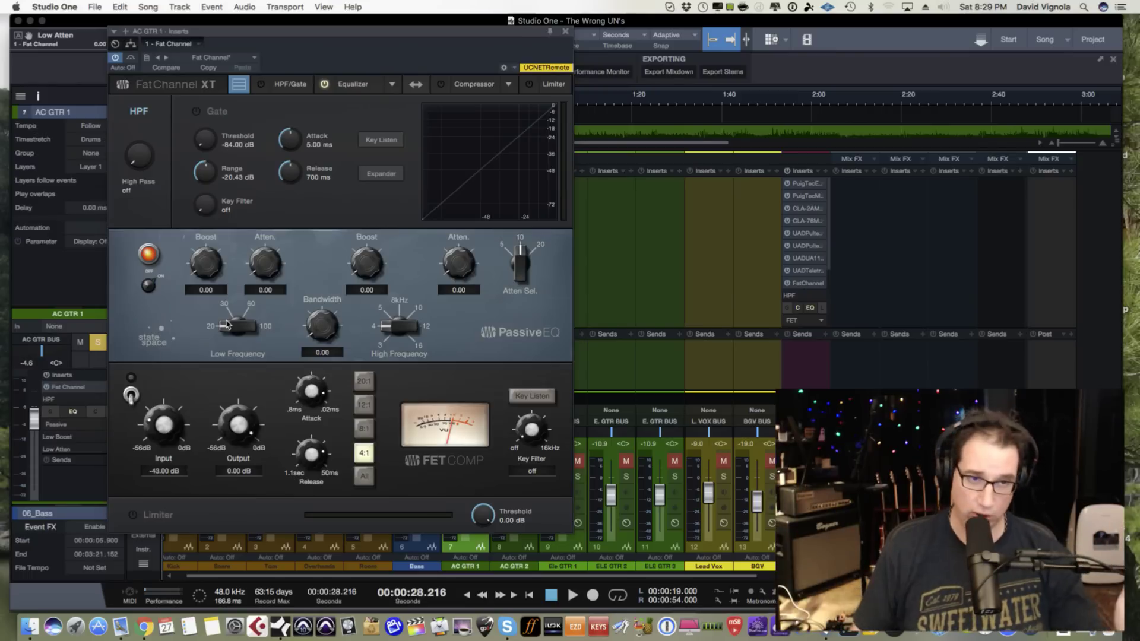
pyautogui.moveTo(199, 273); pyautogui.dragTo(256, 241)
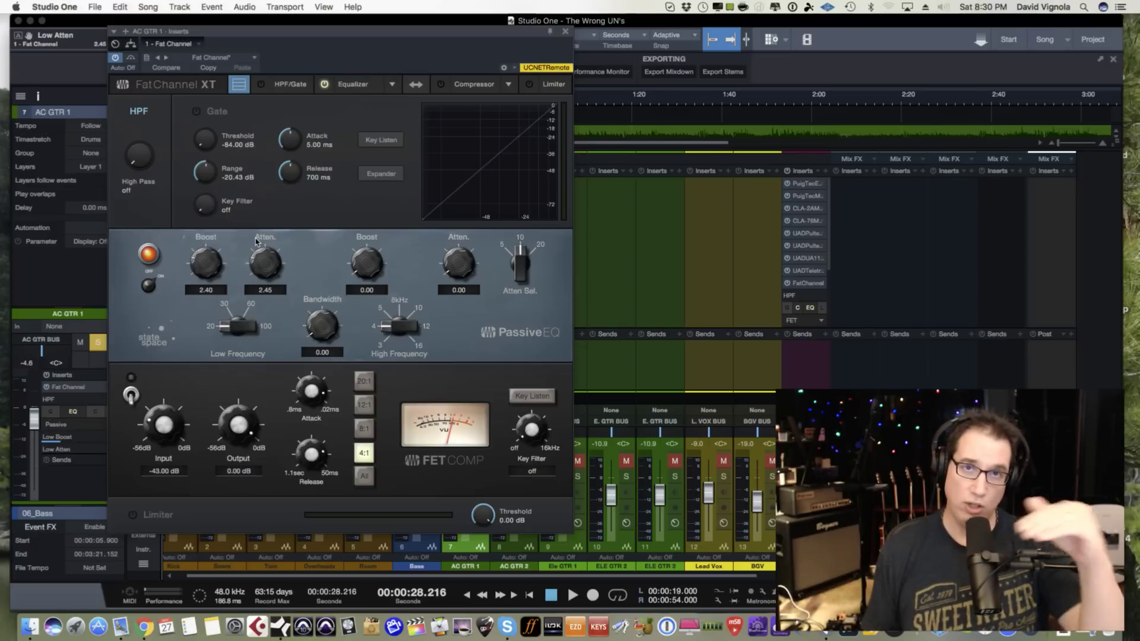
pyautogui.keyDown('alt'); pyautogui.click(196, 265); pyautogui.keyUp('alt')
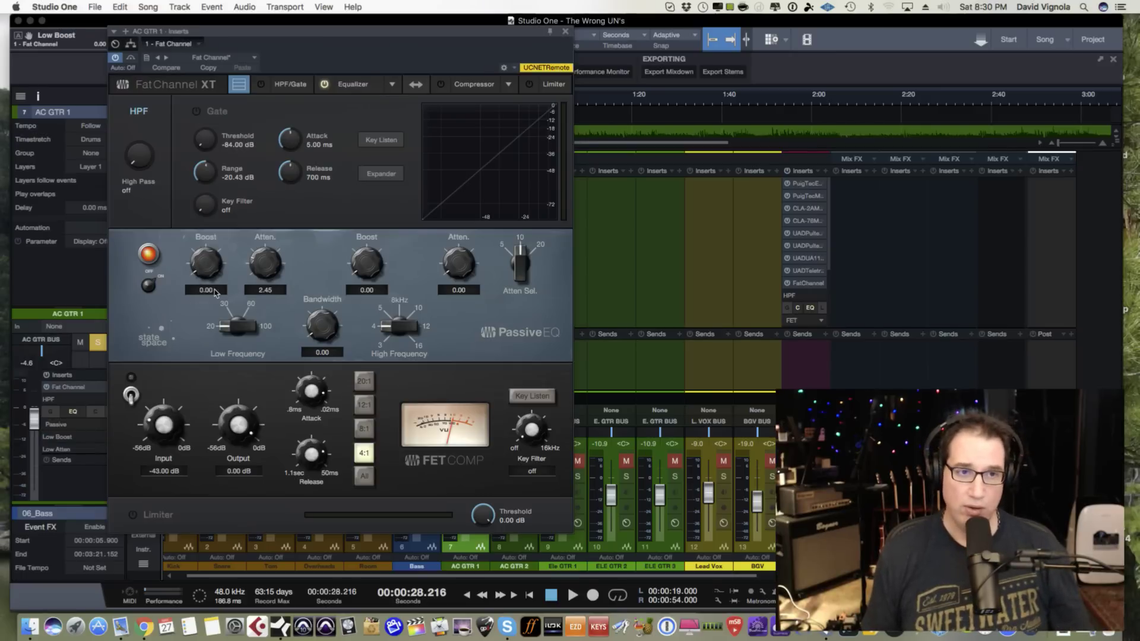
pyautogui.keyDown('alt'); pyautogui.click(261, 259); pyautogui.keyUp('alt')
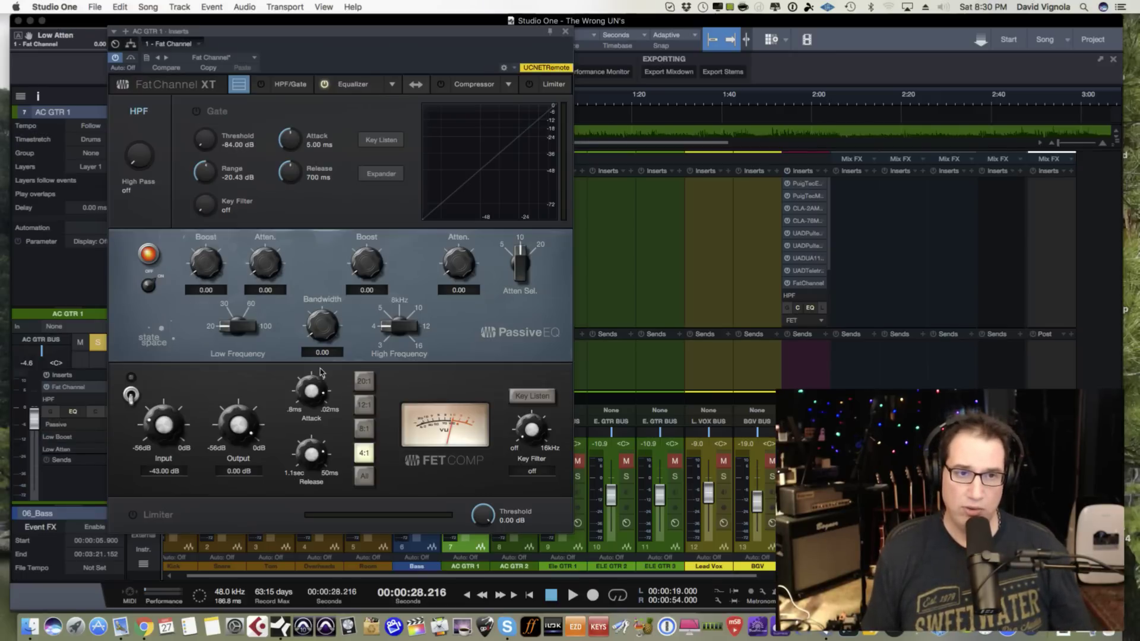
# - Try the Passive EQ's bandwidth at 4.45 and 10.00, and set it to 5.00
pyautogui.moveTo(311, 334); pyautogui.dragTo(317, 291)
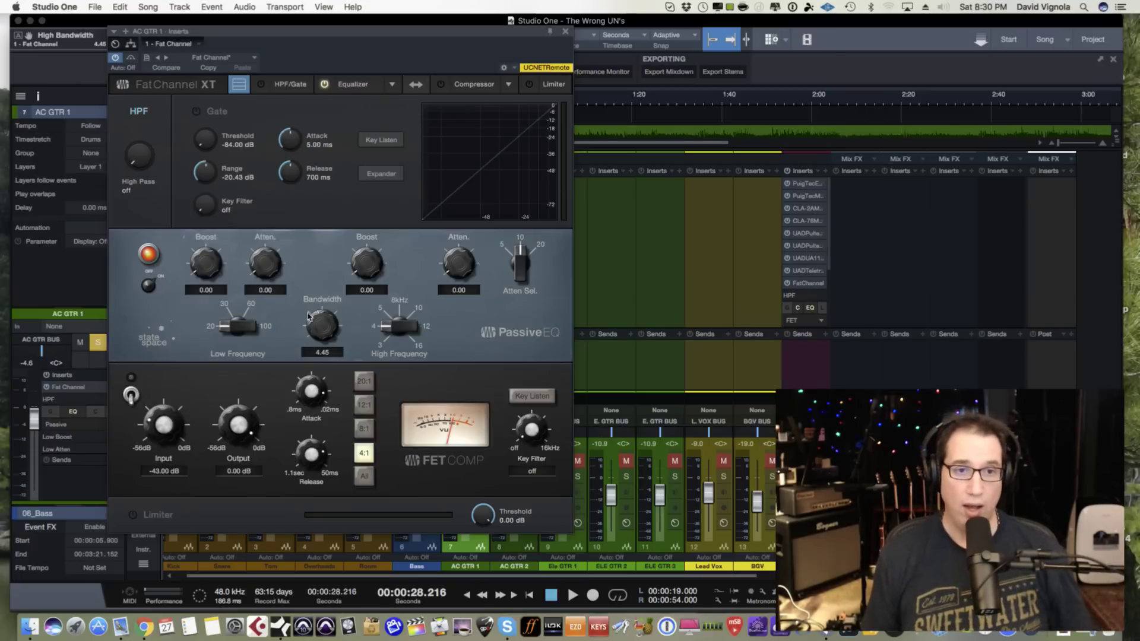
pyautogui.keyDown('alt'); pyautogui.click(319, 325); pyautogui.keyUp('alt')
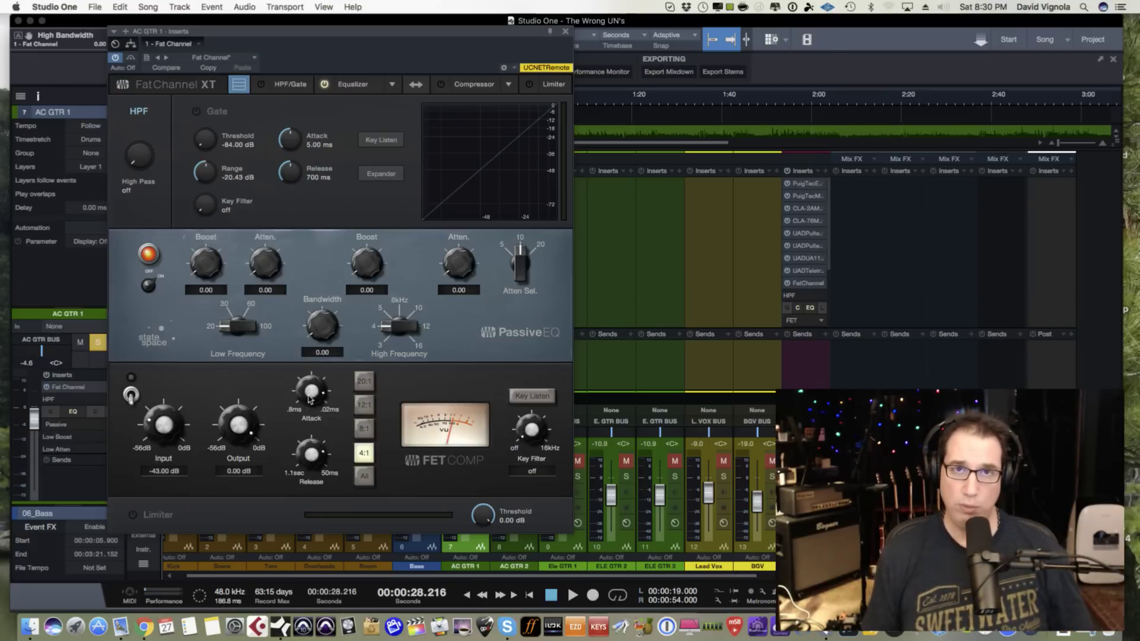
pyautogui.moveTo(315, 342); pyautogui.dragTo(319, 280)
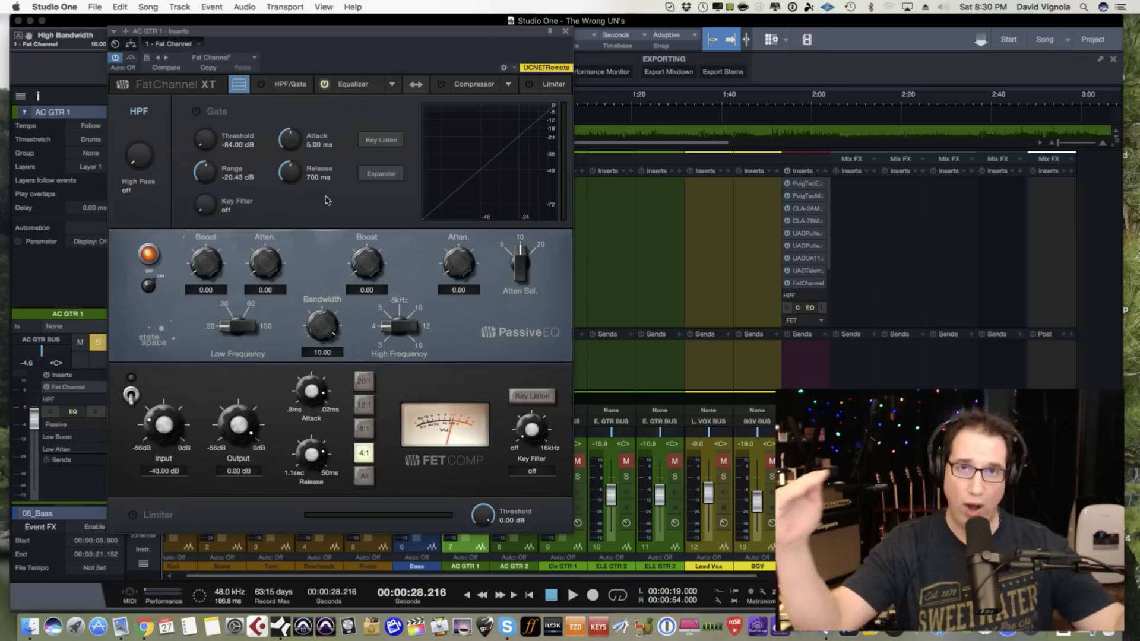
pyautogui.moveTo(319, 325); pyautogui.dragTo(313, 380)
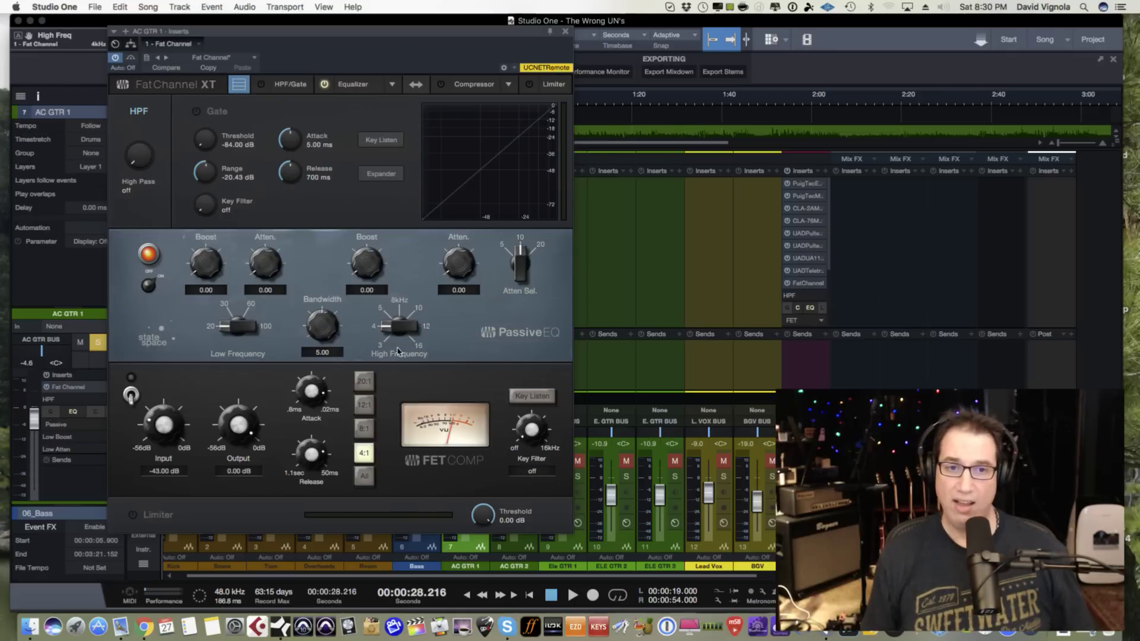
# - Set the Passive EQ's high boost to 0.05 and its attenuation frequency selector to 5
pyautogui.moveTo(359, 272)
pyautogui.mouseDown()
pyautogui.moveTo(363, 229)
pyautogui.moveTo(358, 287)
pyautogui.moveTo(364, 223)
pyautogui.moveTo(359, 277)
pyautogui.mouseUp()
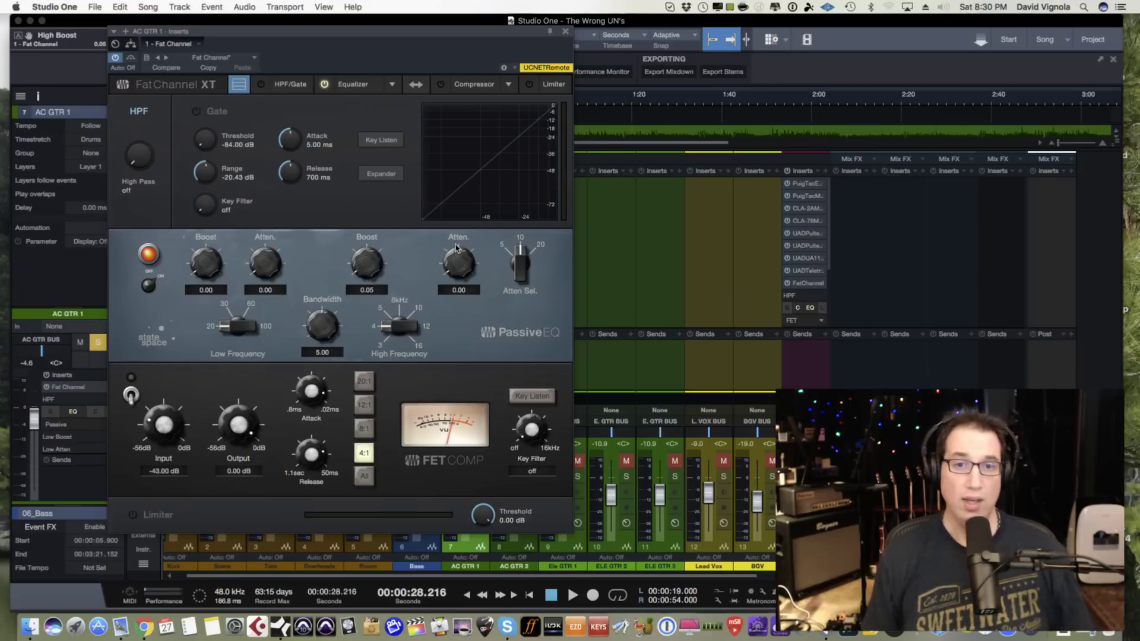
pyautogui.moveTo(456, 268); pyautogui.dragTo(450, 275)
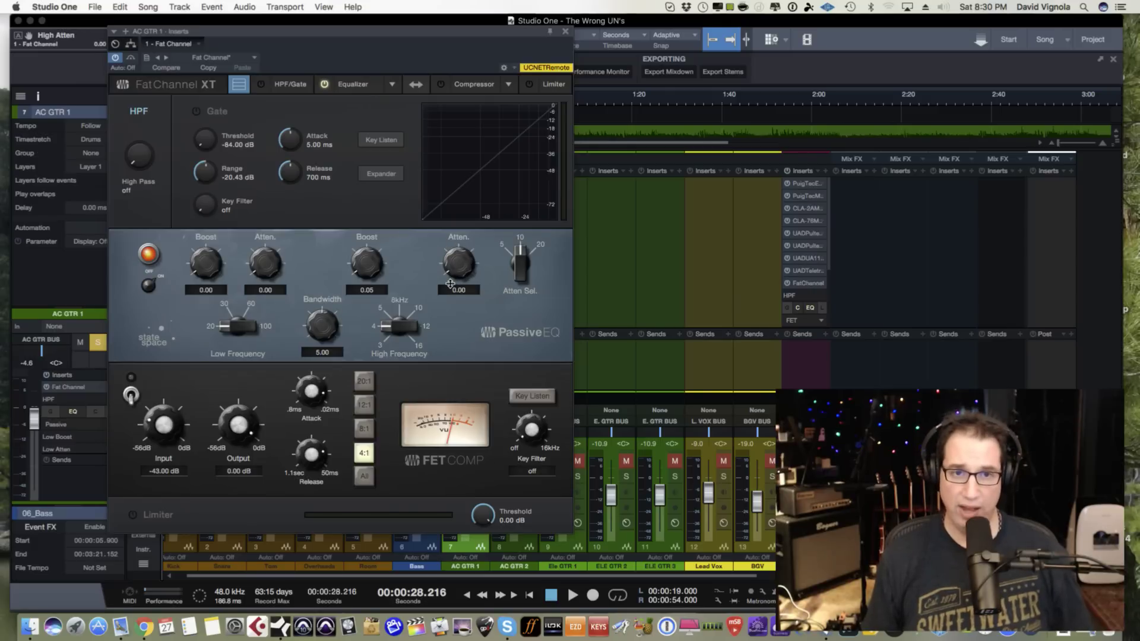
pyautogui.moveTo(523, 255); pyautogui.dragTo(515, 278)
pyautogui.moveTo(521, 240); pyautogui.dragTo(510, 308)
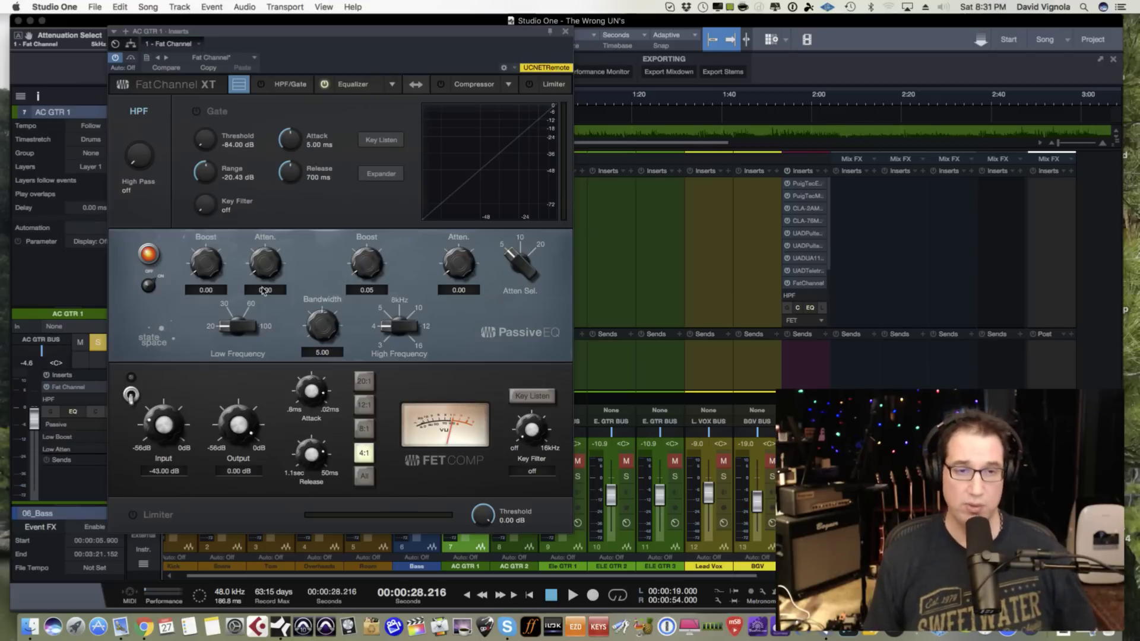
# - During playback, set the Passive EQ's low attenuation to 2.25 and boost the highs by 5.45 at 8 kHz
pyautogui.press('space')
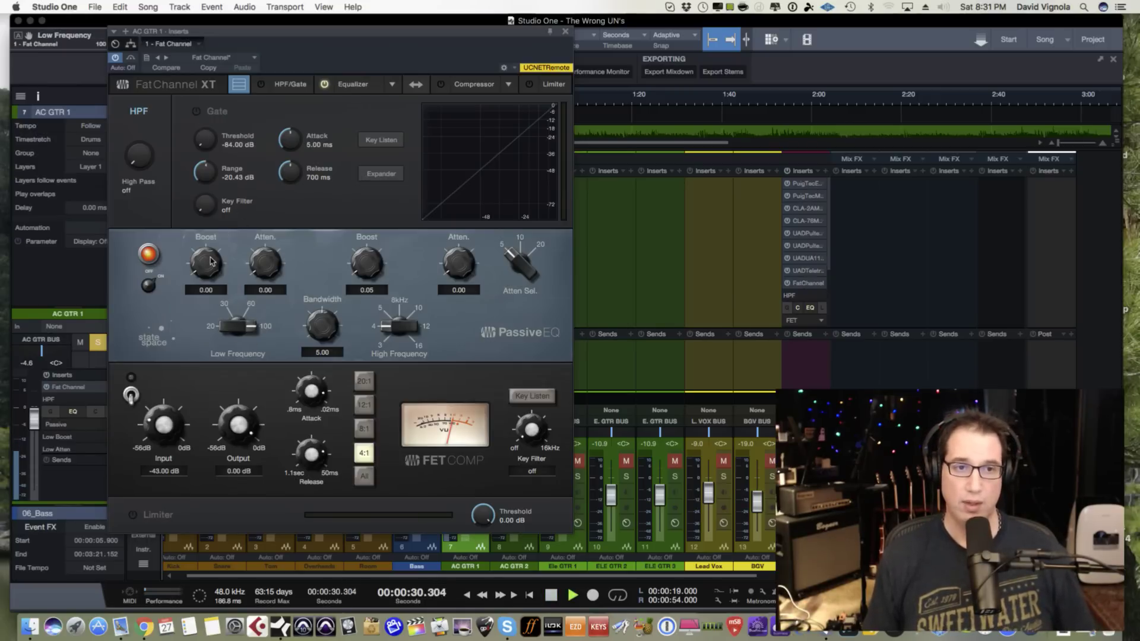
pyautogui.moveTo(254, 270); pyautogui.dragTo(248, 245)
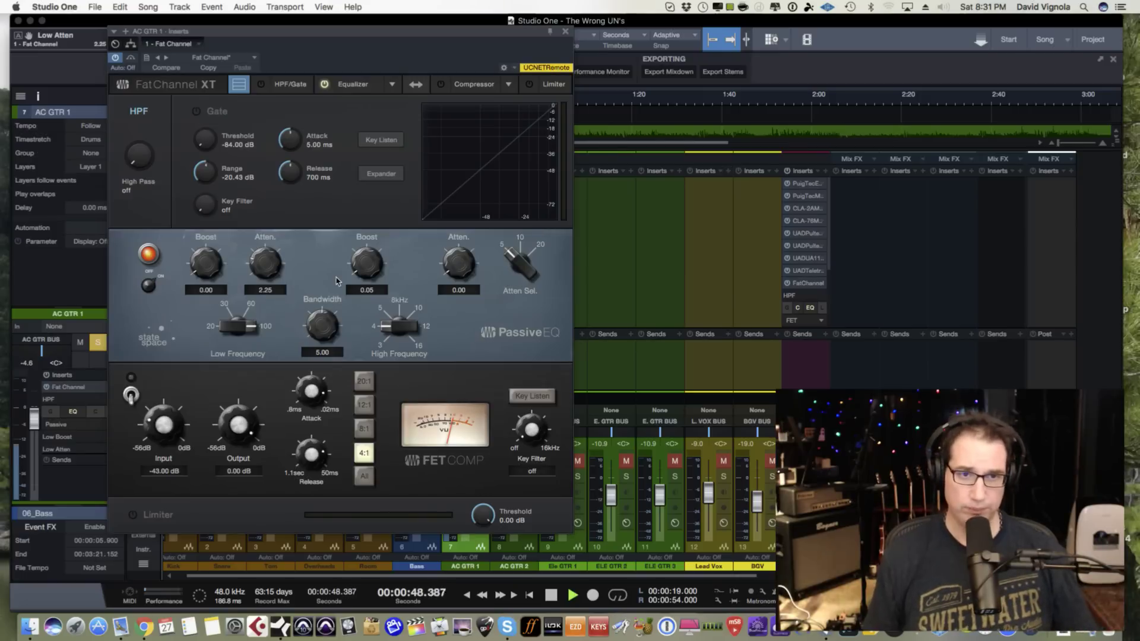
pyautogui.moveTo(399, 326); pyautogui.dragTo(364, 246)
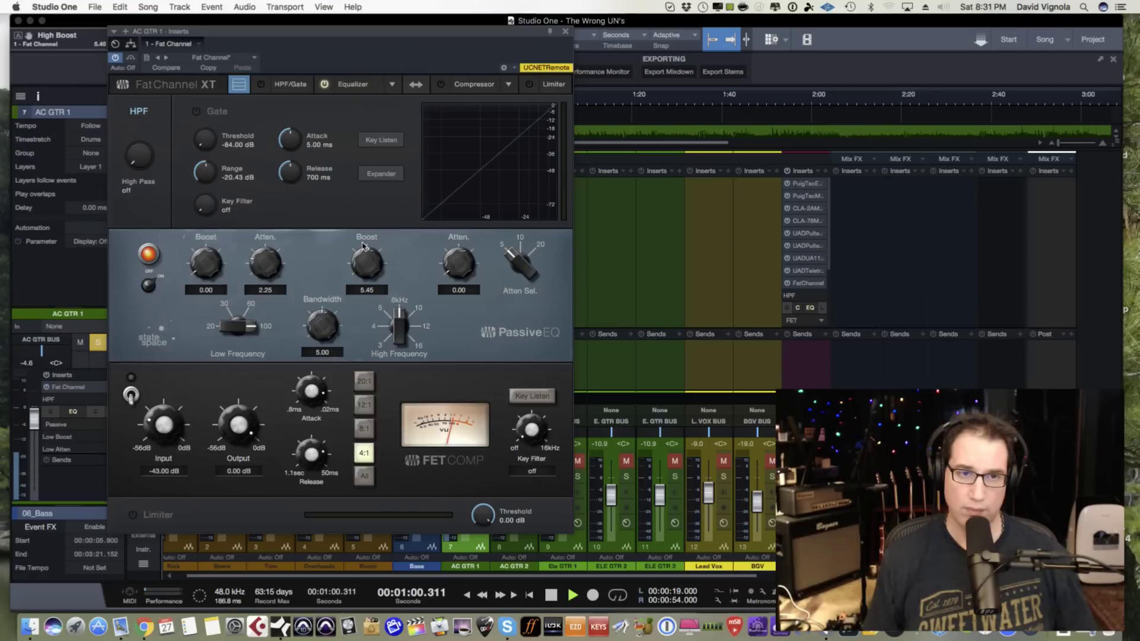
# - Set the Passive EQ's high frequency to 10 kHz, high boost to 5.75, low attenuation to 1.65 and attenuation selector to 20
pyautogui.moveTo(405, 313); pyautogui.dragTo(365, 266)
pyautogui.moveTo(263, 265); pyautogui.dragTo(255, 272)
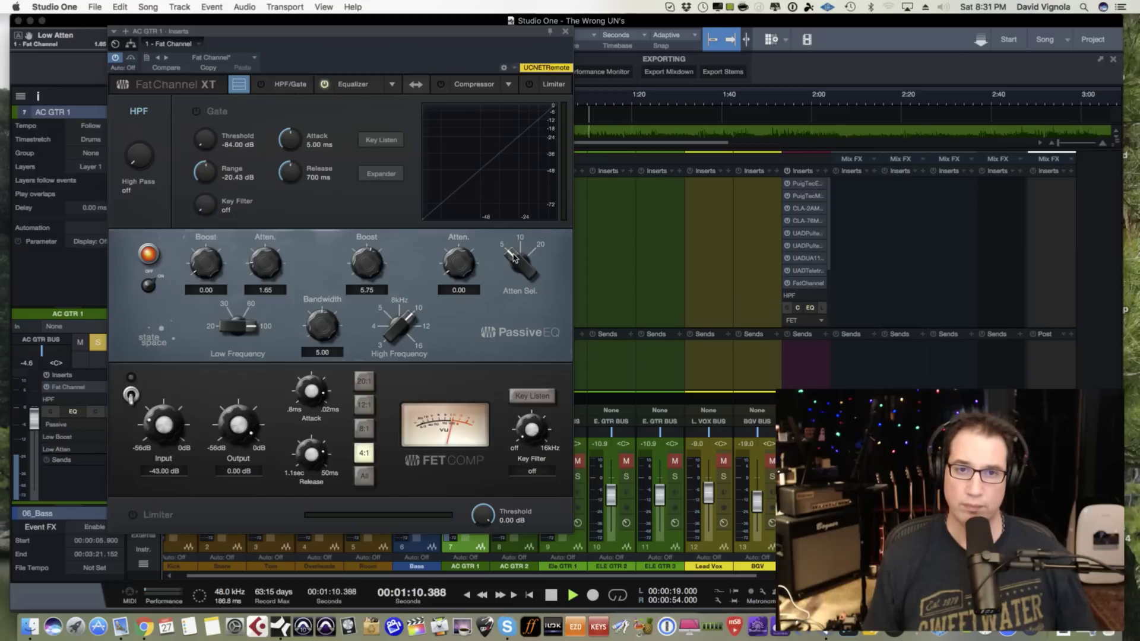
pyautogui.moveTo(512, 265); pyautogui.dragTo(534, 171)
pyautogui.moveTo(459, 260); pyautogui.dragTo(464, 307)
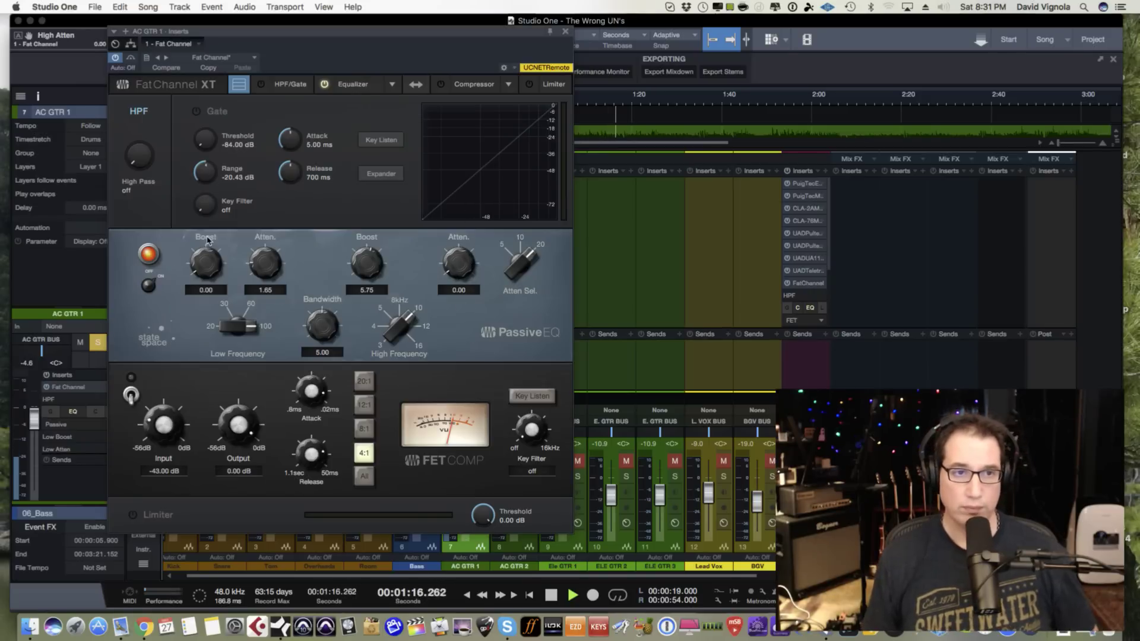
# - Compare the Passive EQ off and on, reduce its low attenuation to 1.35, and stop playback
pyautogui.click(150, 283)
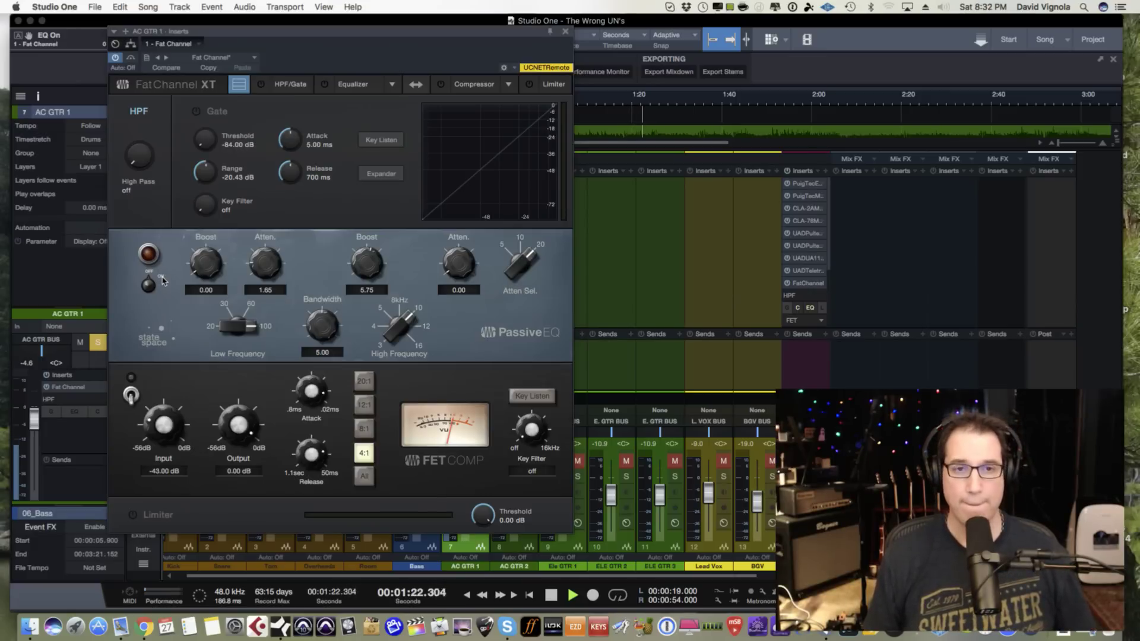
pyautogui.click(149, 283)
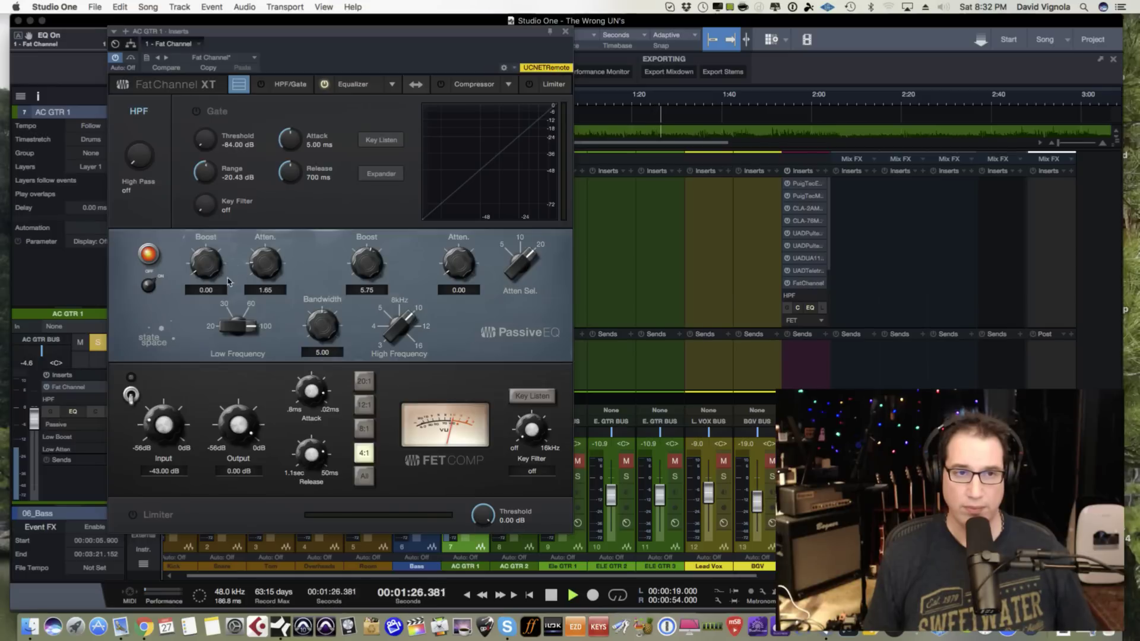
pyautogui.moveTo(252, 265); pyautogui.dragTo(251, 272)
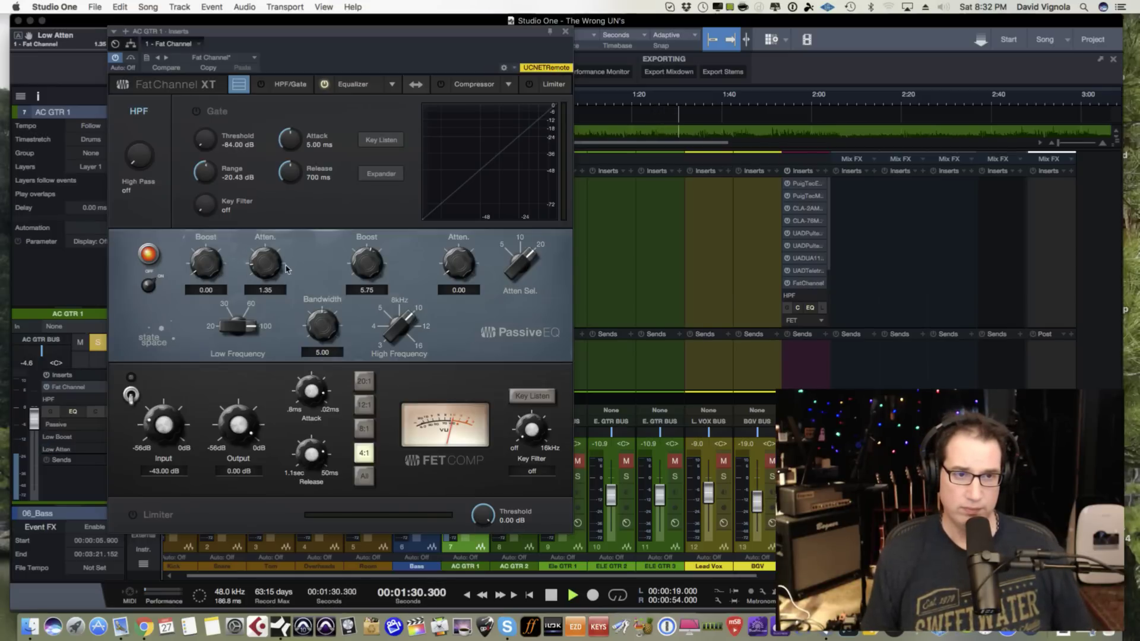
pyautogui.press('space')
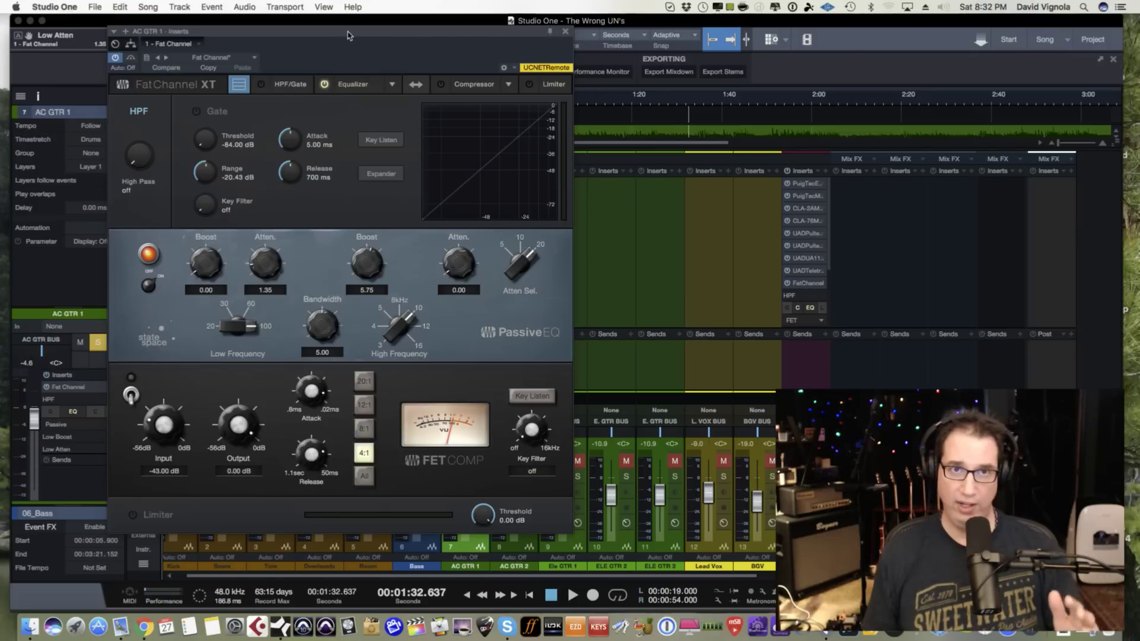
# - Close the Fat Channel window and collapse its controls in the AC GTR 1 insert rack
pyautogui.moveTo(348, 35); pyautogui.dragTo(312, 28)
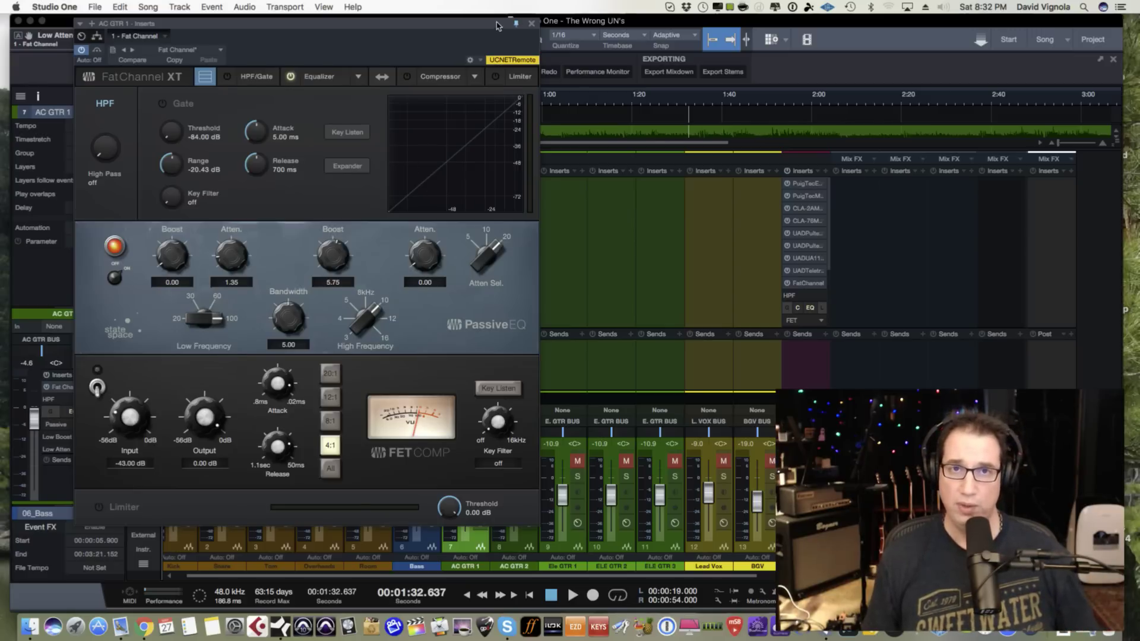
pyautogui.moveTo(499, 25); pyautogui.dragTo(471, 39)
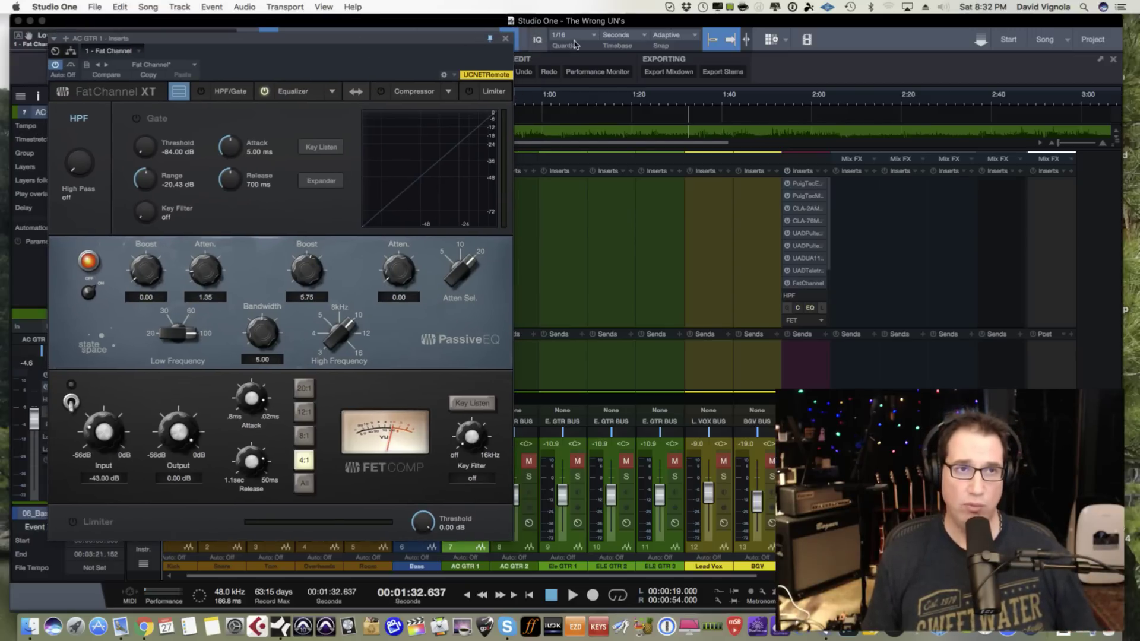
pyautogui.click(505, 40)
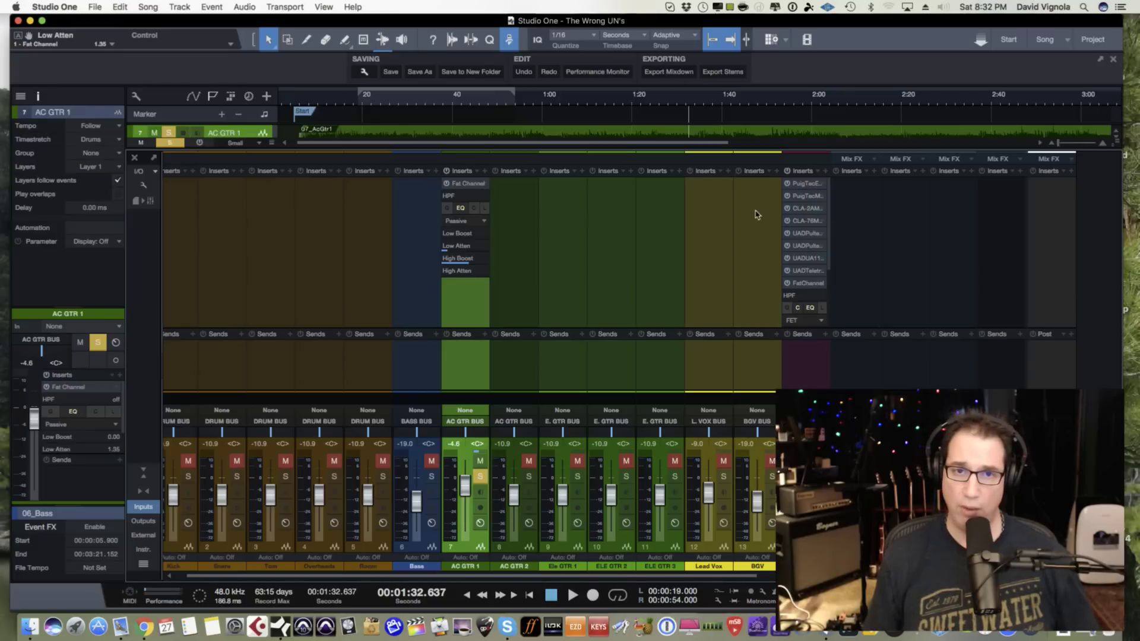
pyautogui.click(483, 186)
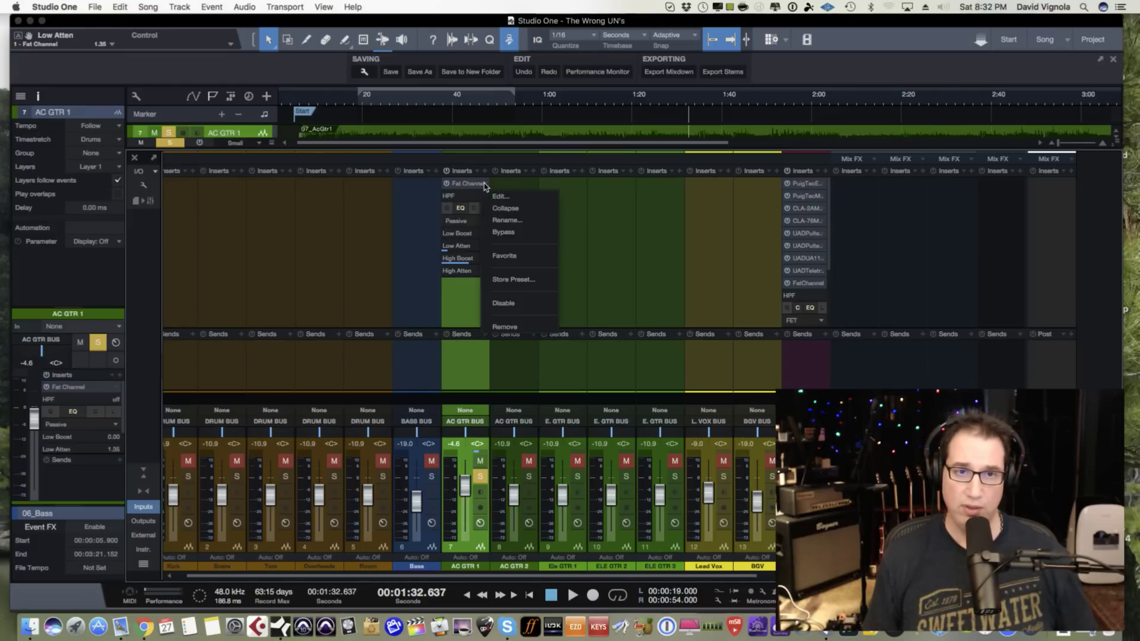
pyautogui.click(507, 208)
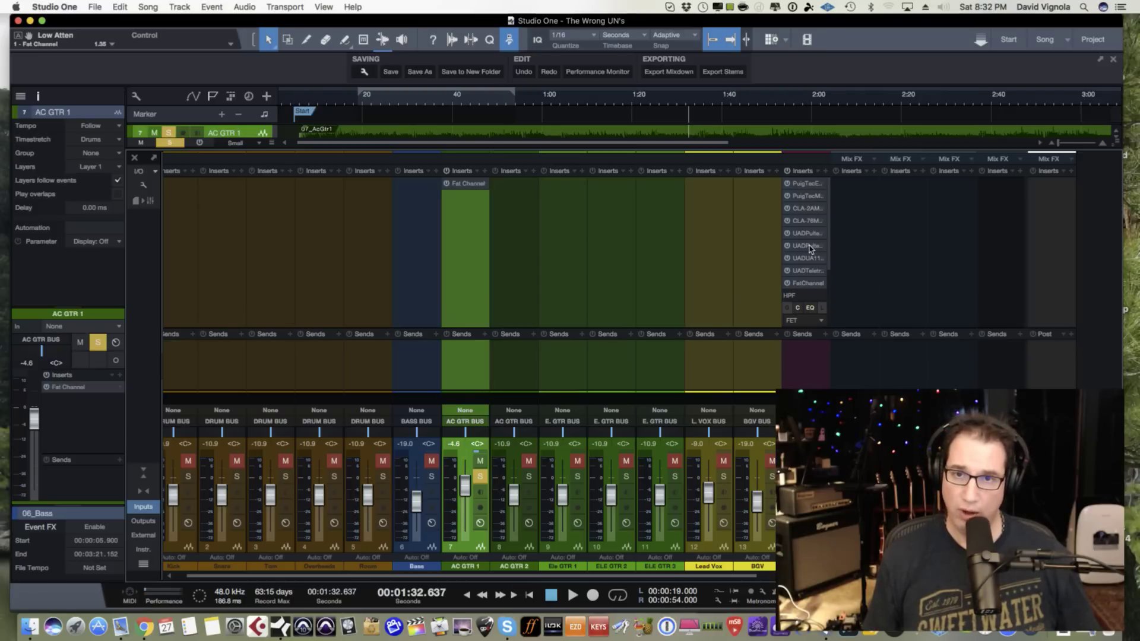
# - Copy the UAD Pultec EQP-1A insert to AC GTR 1 after the Fat Channel and arrange both plug-in windows side by side
pyautogui.moveTo(812, 236); pyautogui.dragTo(454, 205)
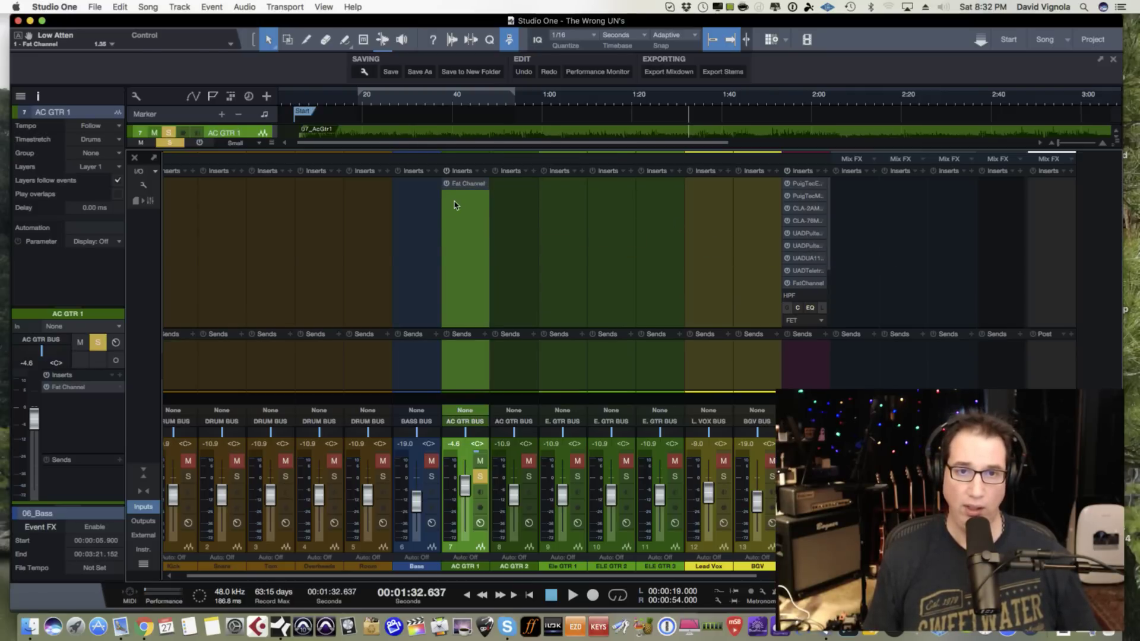
pyautogui.moveTo(455, 40); pyautogui.dragTo(436, 230)
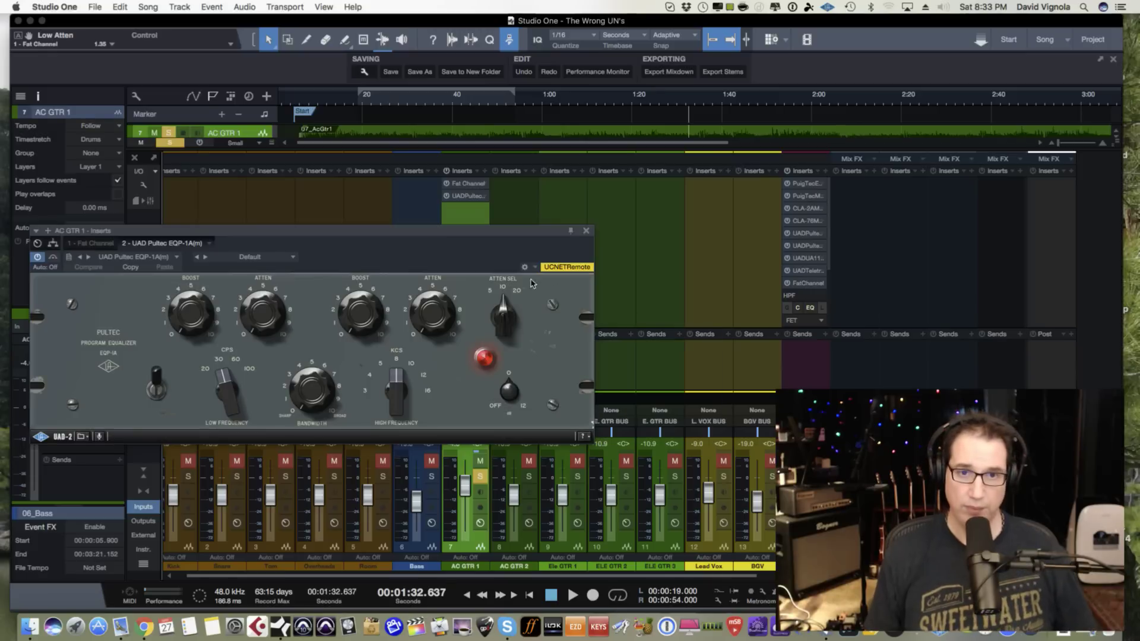
pyautogui.click(478, 185)
pyautogui.moveTo(469, 40); pyautogui.dragTo(943, 32)
pyautogui.moveTo(953, 38); pyautogui.dragTo(954, 37)
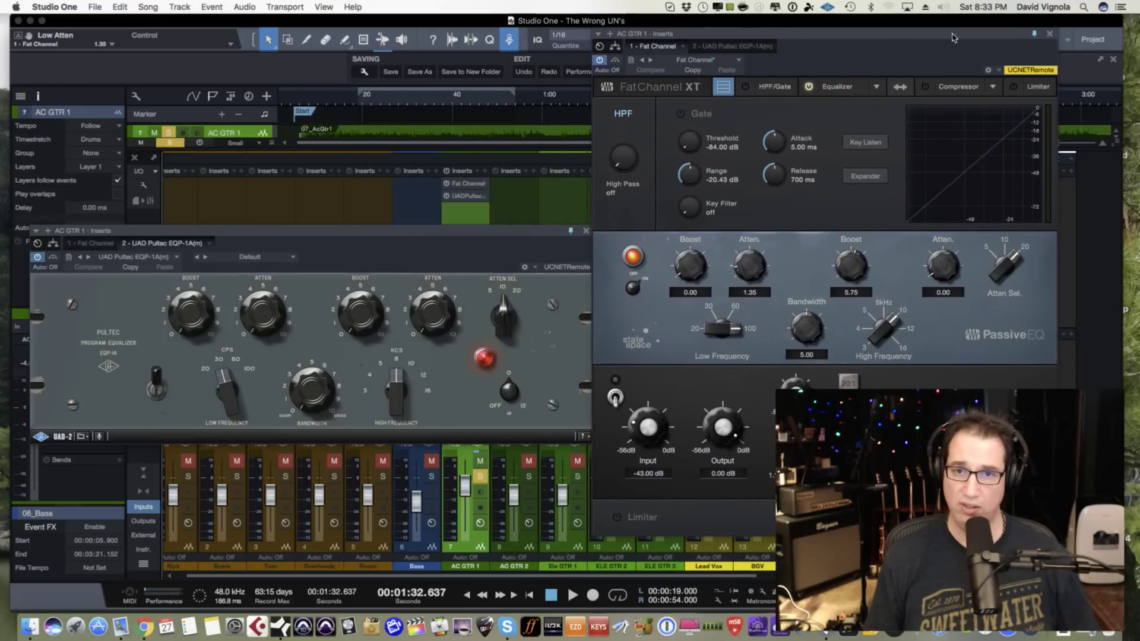
pyautogui.click(447, 231)
pyautogui.moveTo(447, 230); pyautogui.dragTo(422, 207)
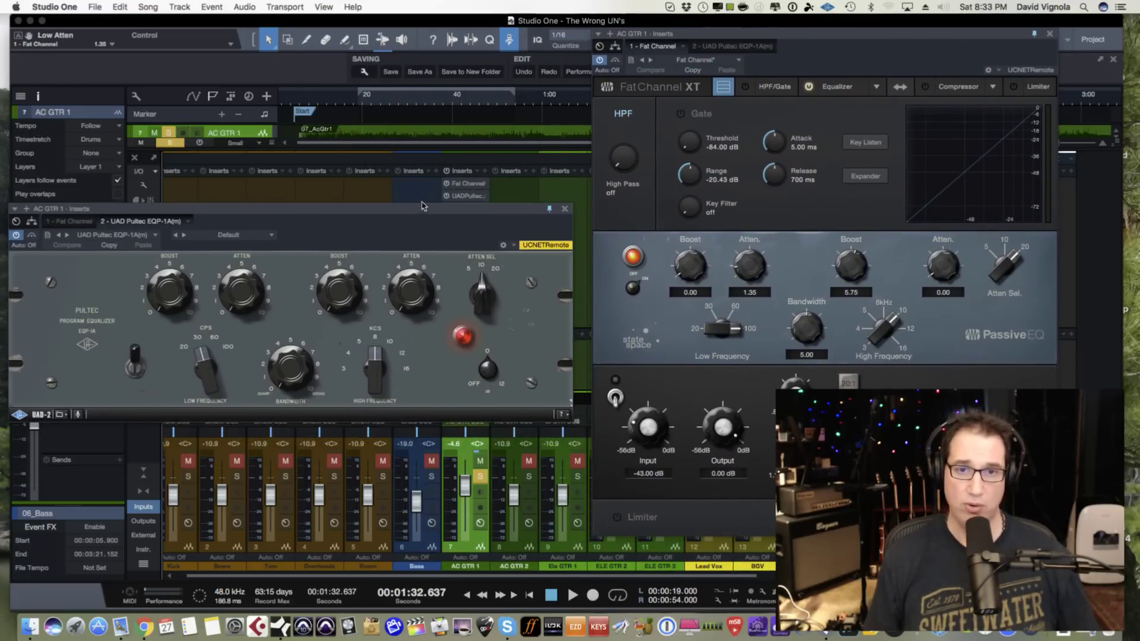
# - Set the Pultec EQP-1A's low frequency to 100 CPS and reposition its window
pyautogui.click(201, 367)
pyautogui.click(198, 363)
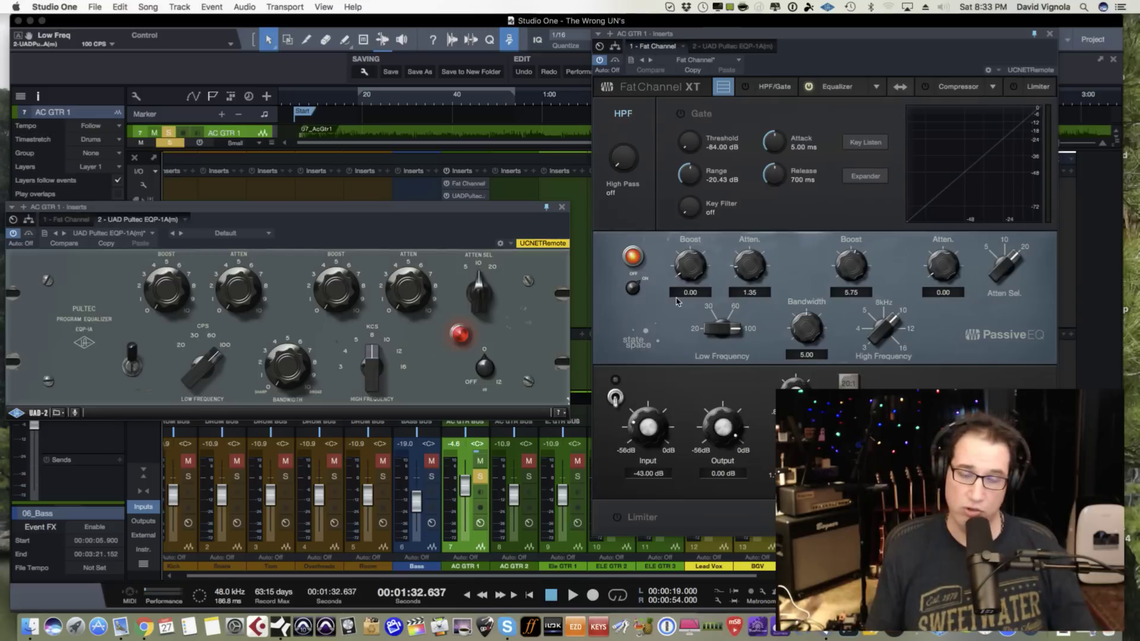
pyautogui.moveTo(376, 211); pyautogui.dragTo(384, 199)
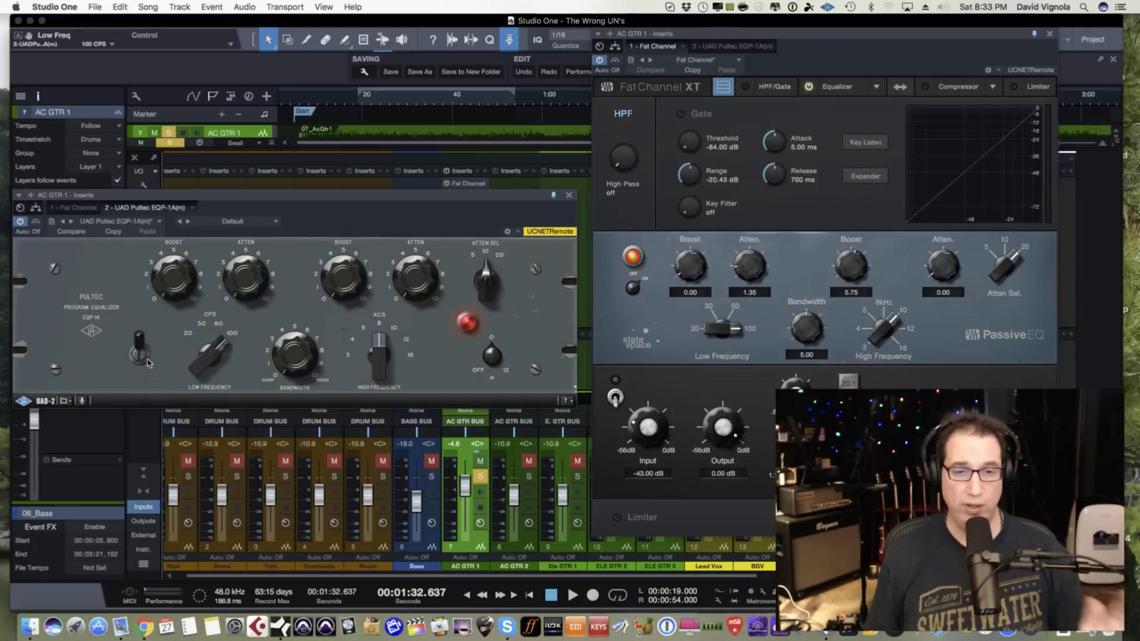
# - Toggle the Pultec's EQ enable switch several times and leave it on
pyautogui.click(137, 372)
pyautogui.click(138, 373)
pyautogui.click(137, 374)
pyautogui.click(136, 380)
pyautogui.click(137, 380)
pyautogui.click(139, 359)
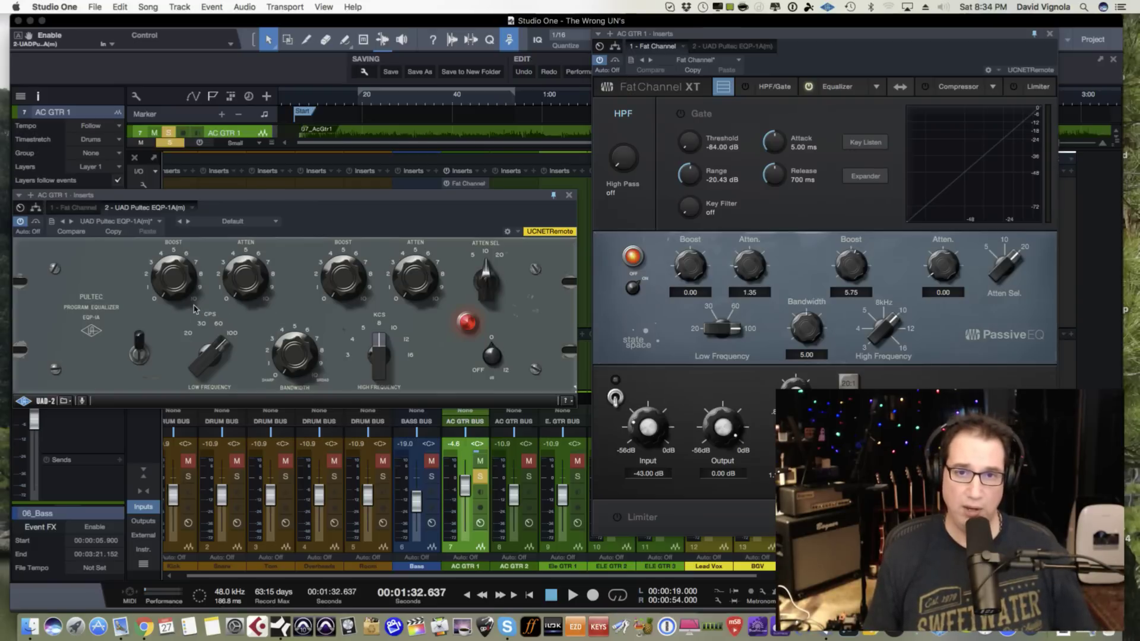
# - Set the Pultec's low attenuation to 1.85, bandwidth to 4.82, high frequency to 10 KCS and high boost to 5.55
pyautogui.moveTo(220, 290); pyautogui.dragTo(230, 280)
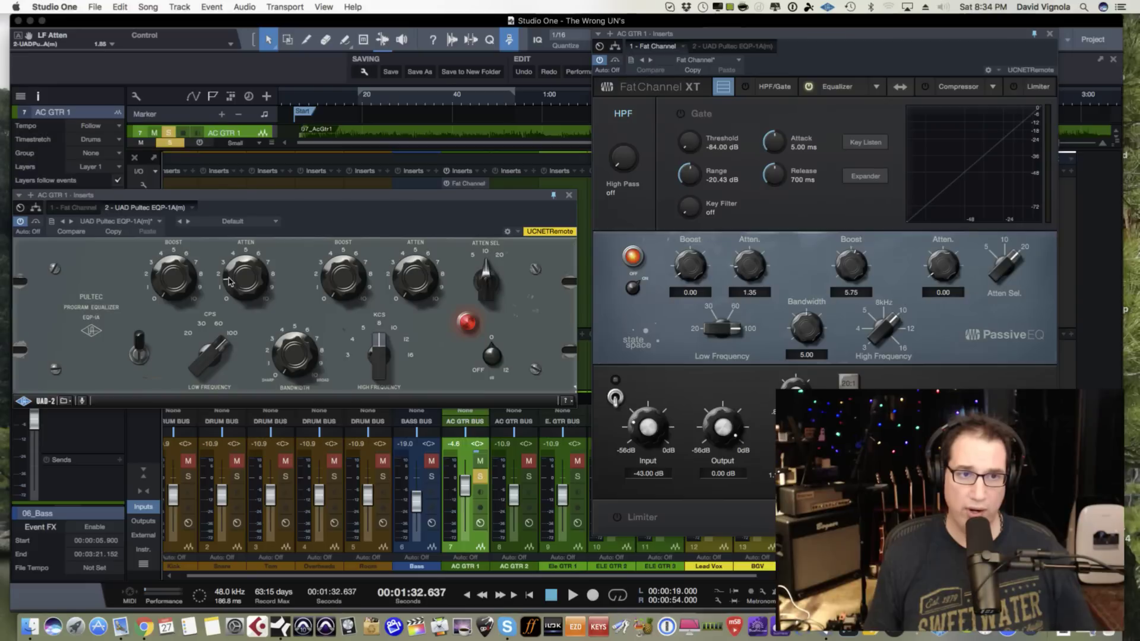
pyautogui.moveTo(285, 332); pyautogui.dragTo(293, 308)
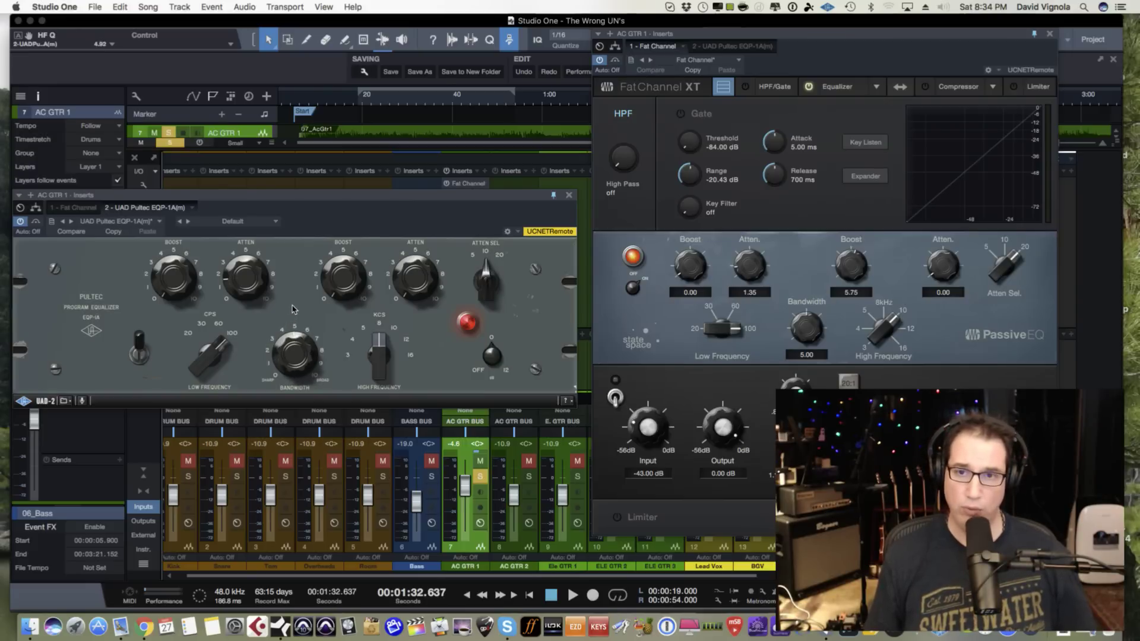
pyautogui.moveTo(382, 324); pyautogui.dragTo(396, 330)
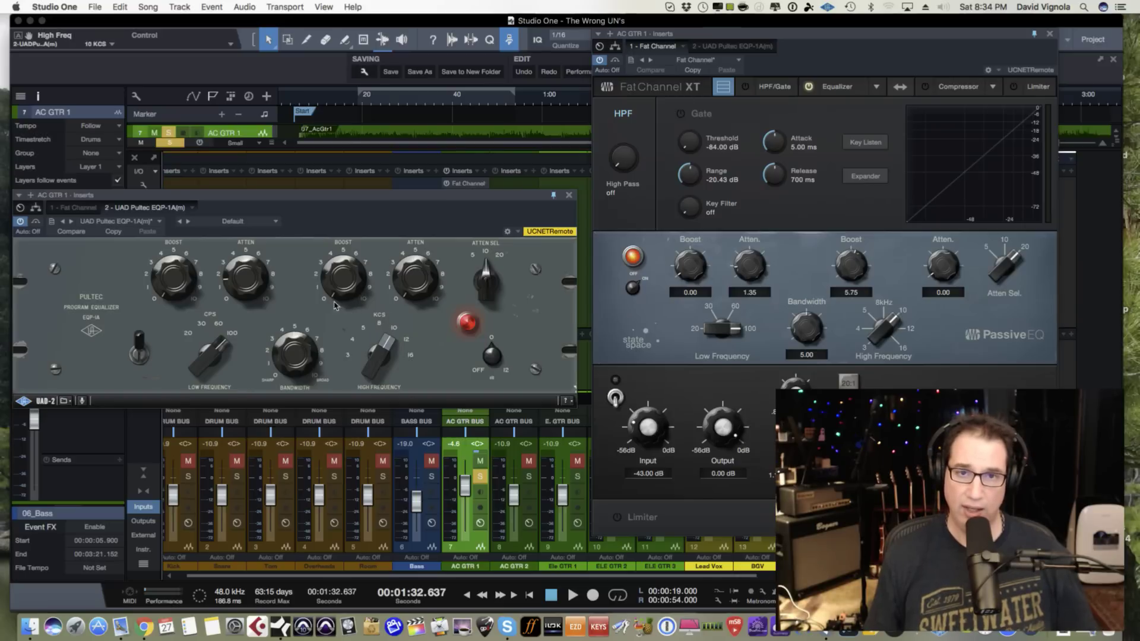
pyautogui.moveTo(333, 289); pyautogui.dragTo(353, 248)
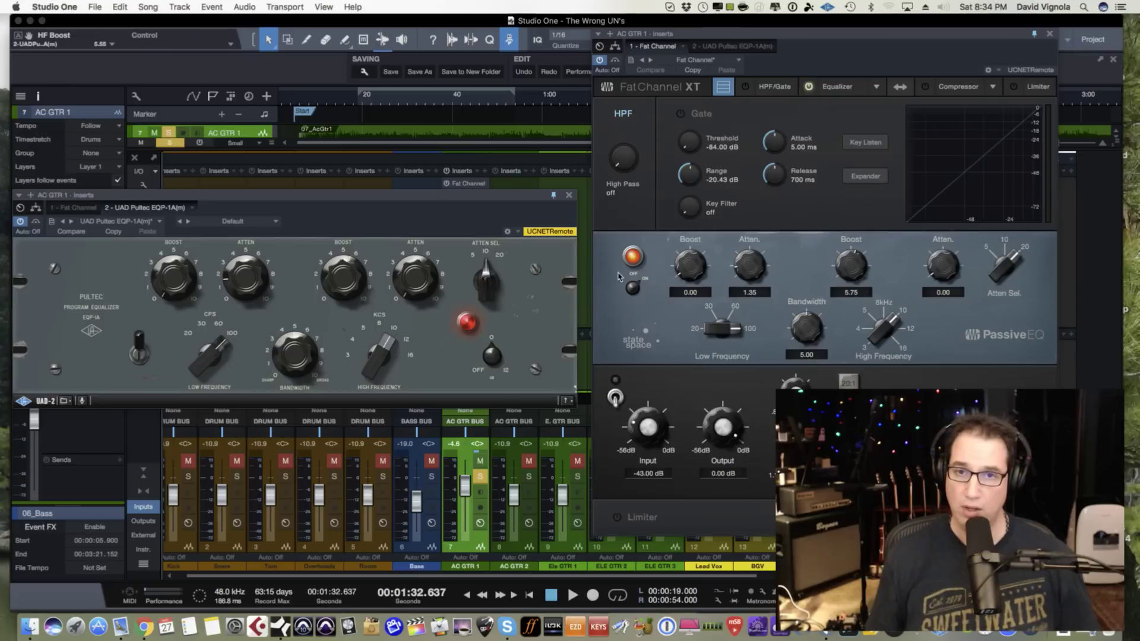
# - Bypass the Fat Channel and play AC GTR 1 through the Pultec from about 22 seconds with looping enabled
pyautogui.click(615, 63)
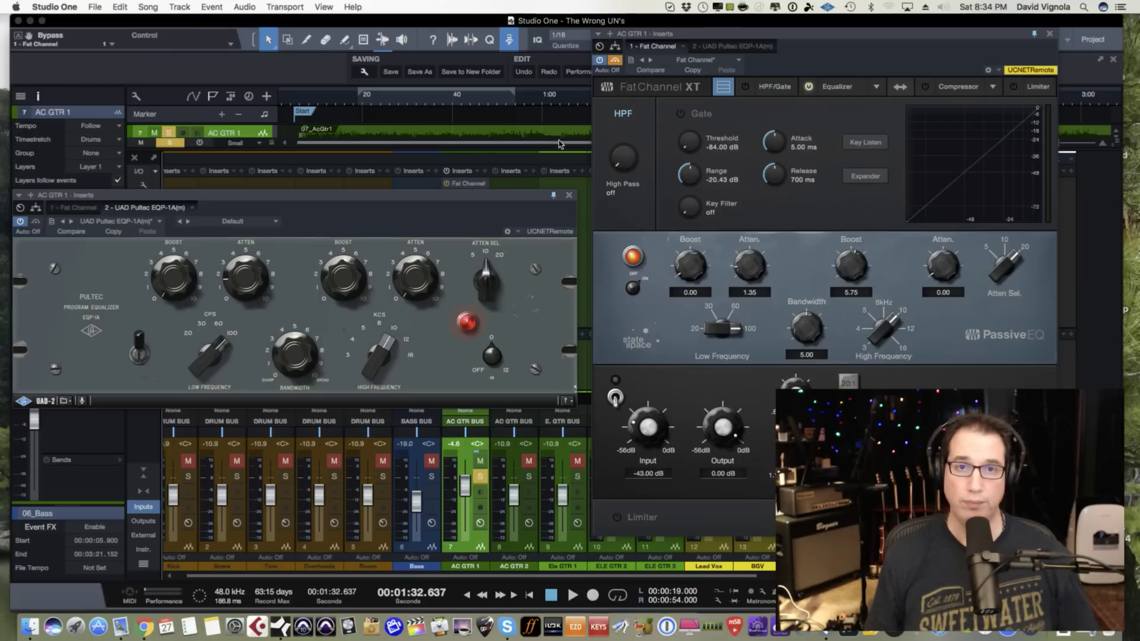
pyautogui.moveTo(488, 197); pyautogui.dragTo(490, 181)
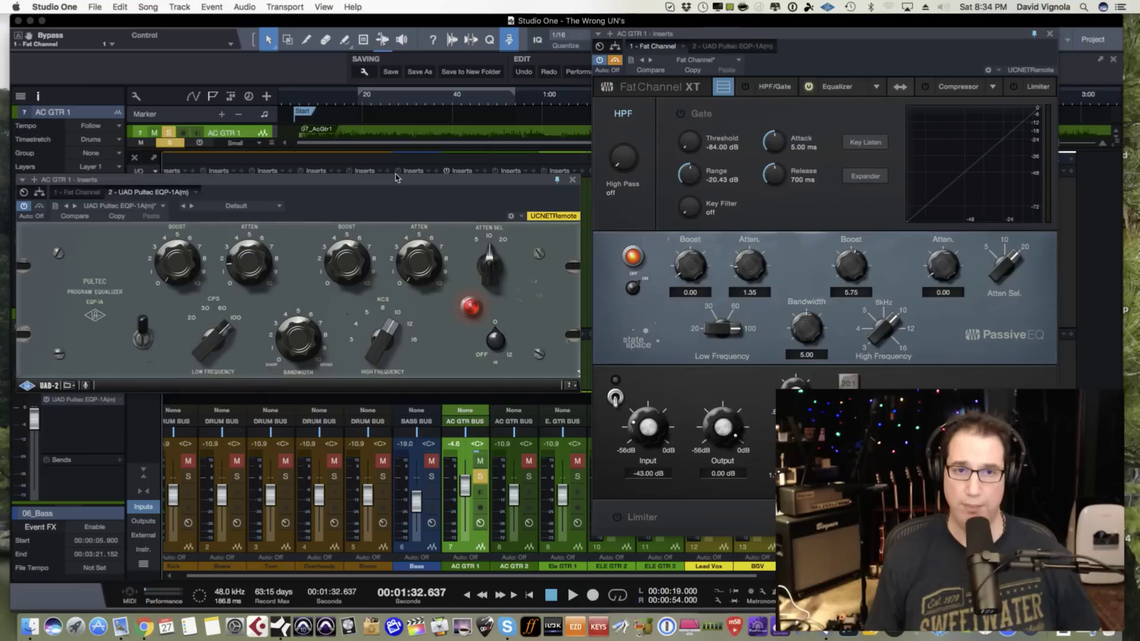
pyautogui.moveTo(383, 181); pyautogui.dragTo(383, 178)
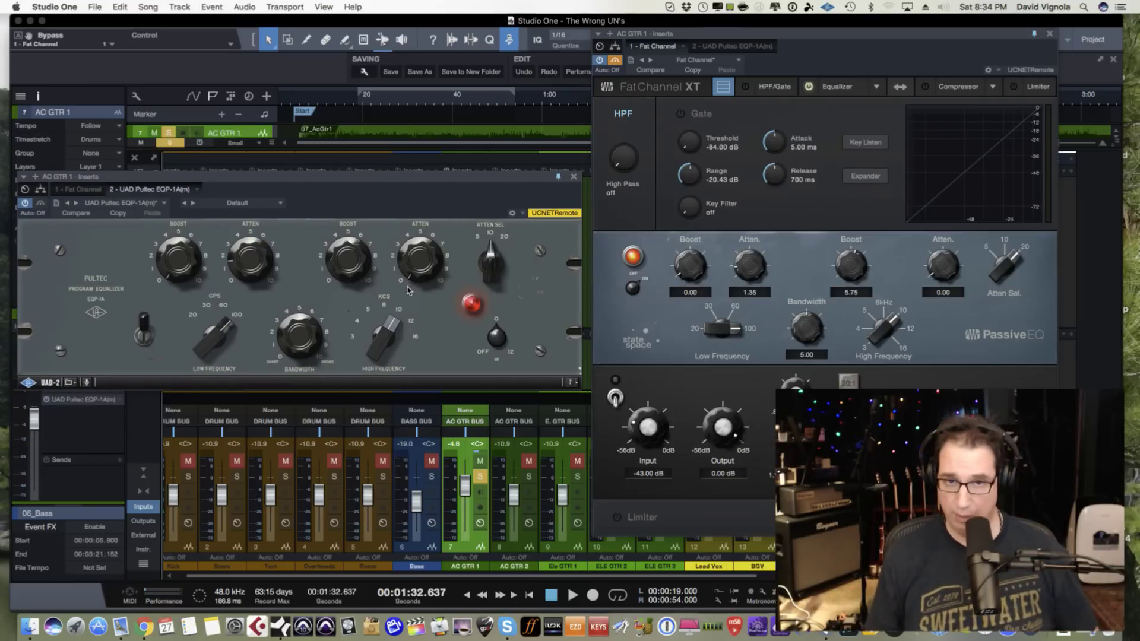
pyautogui.press('space')
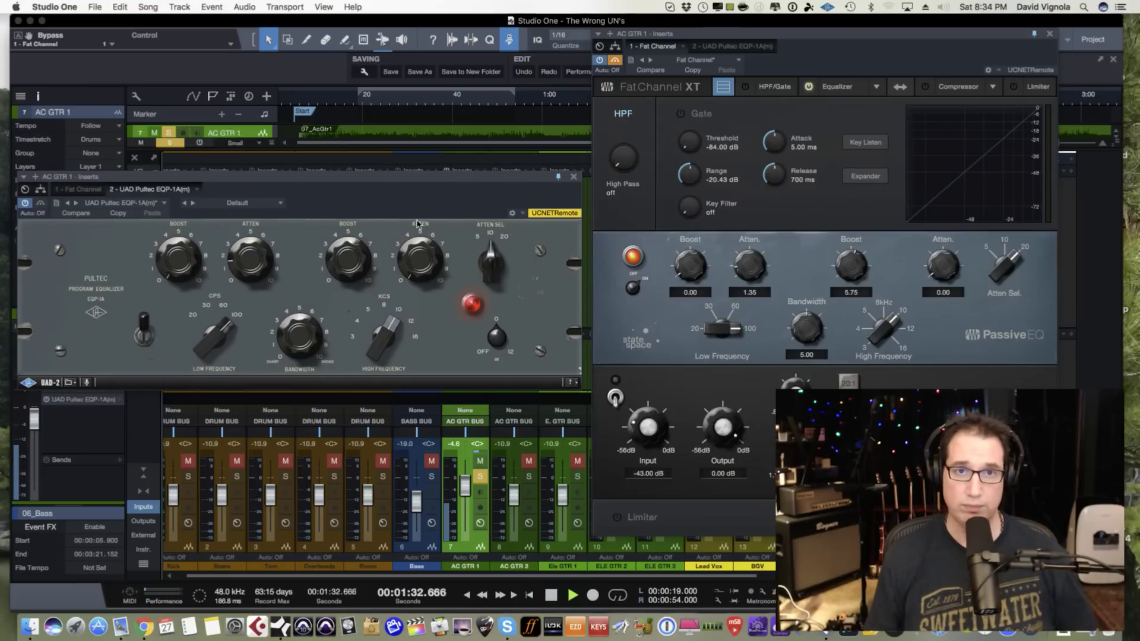
pyautogui.click(374, 104)
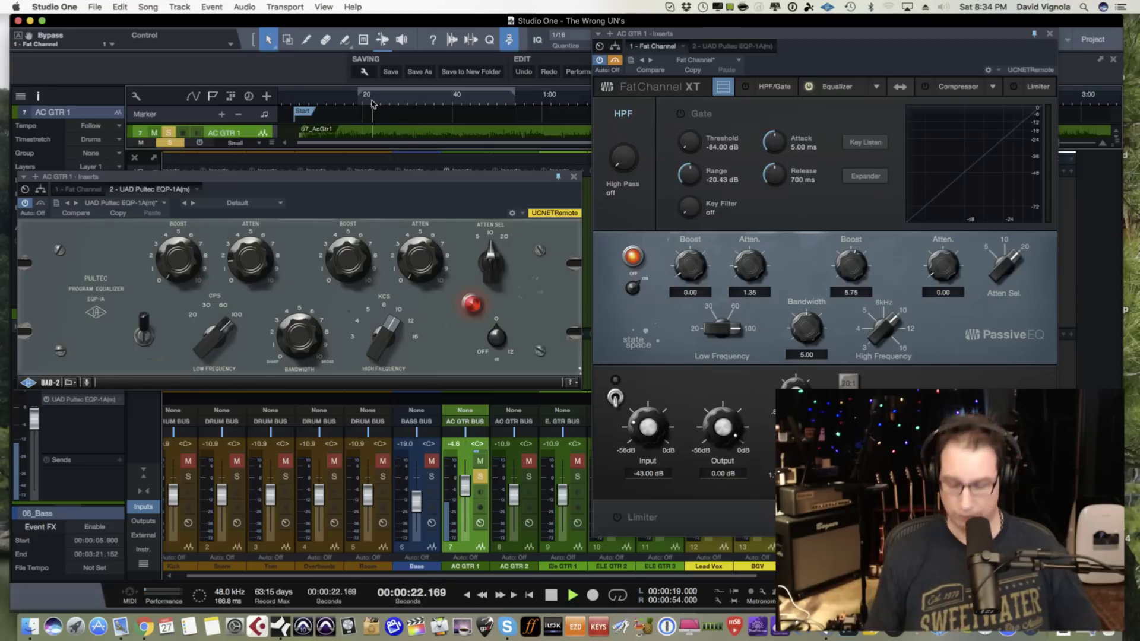
pyautogui.press('/')
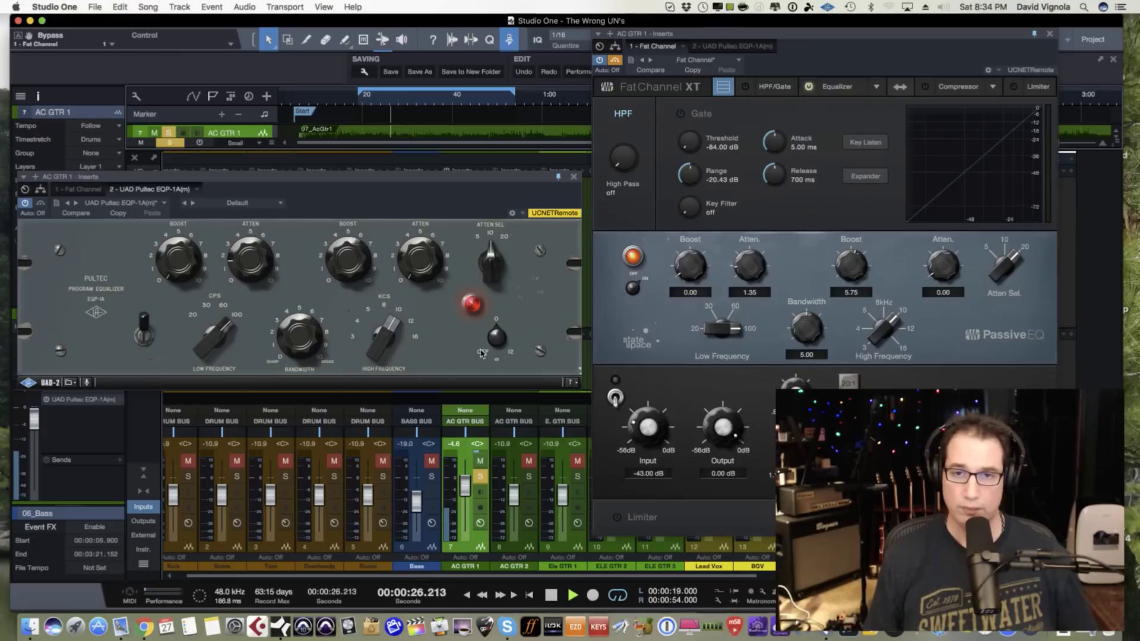
# - Compare the Pultec off and on via its output knob, bypass it, and take the Fat Channel out of bypass
pyautogui.click(481, 354)
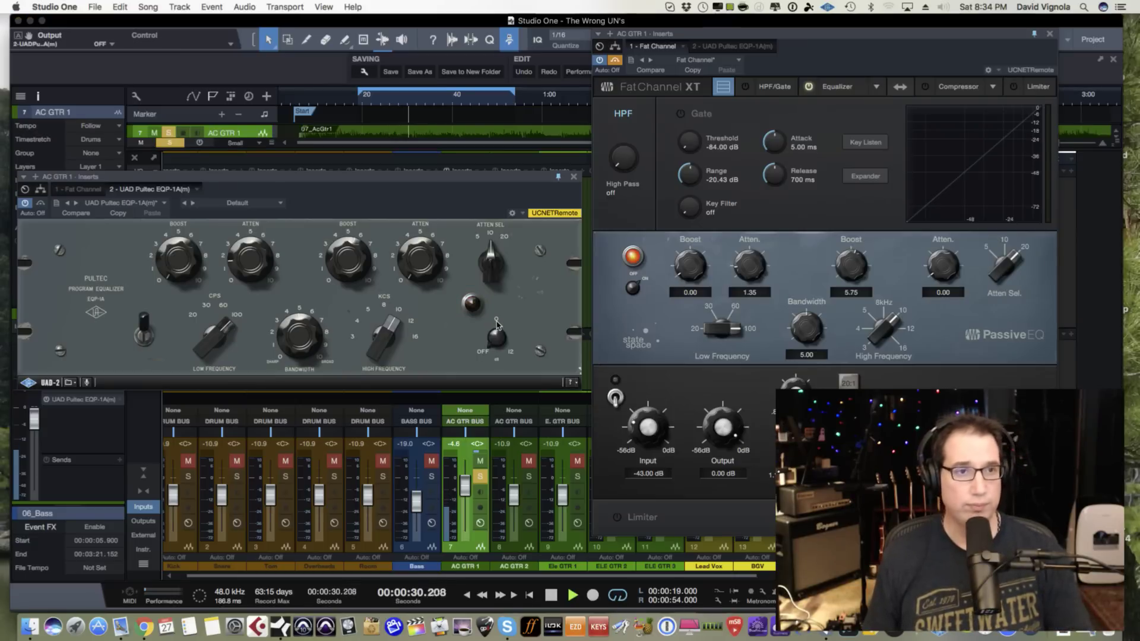
pyautogui.click(497, 323)
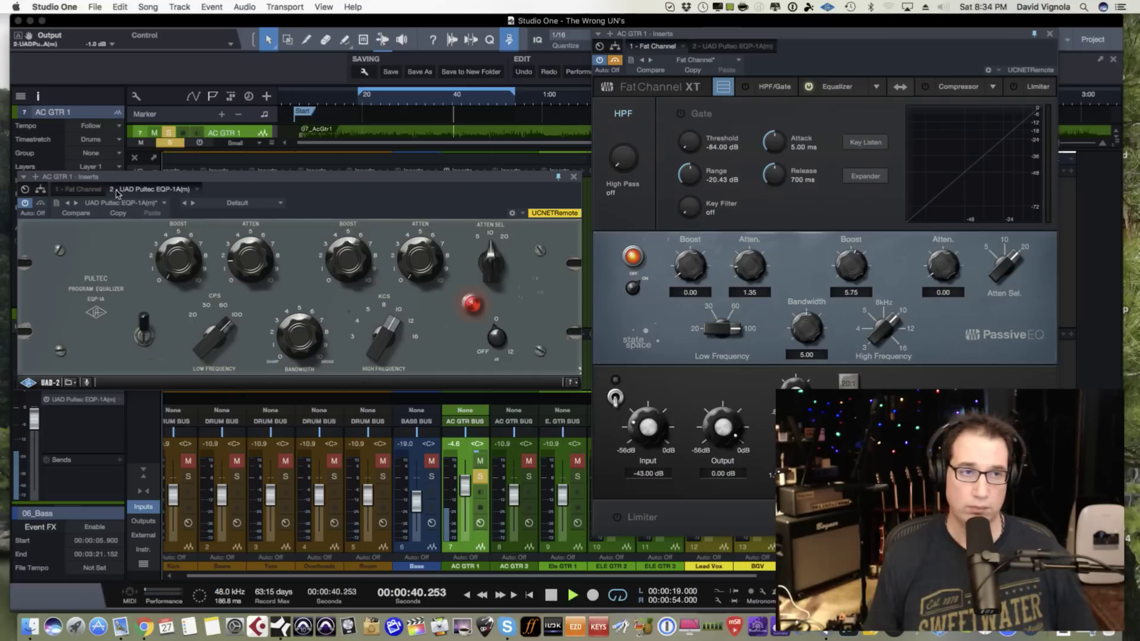
pyautogui.click(40, 203)
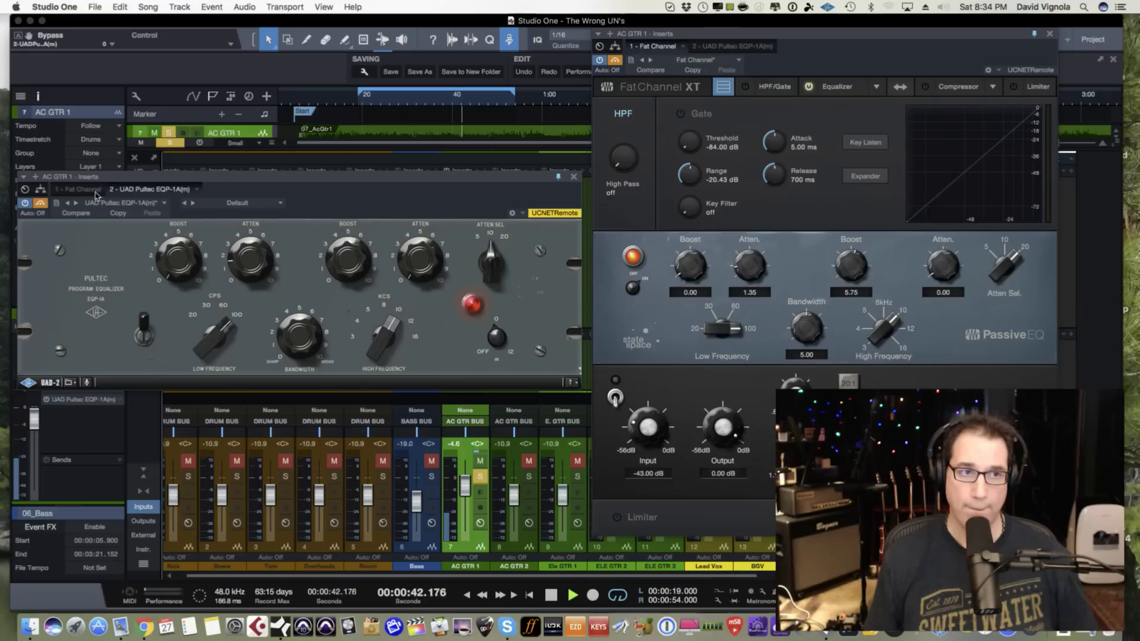
pyautogui.click(615, 60)
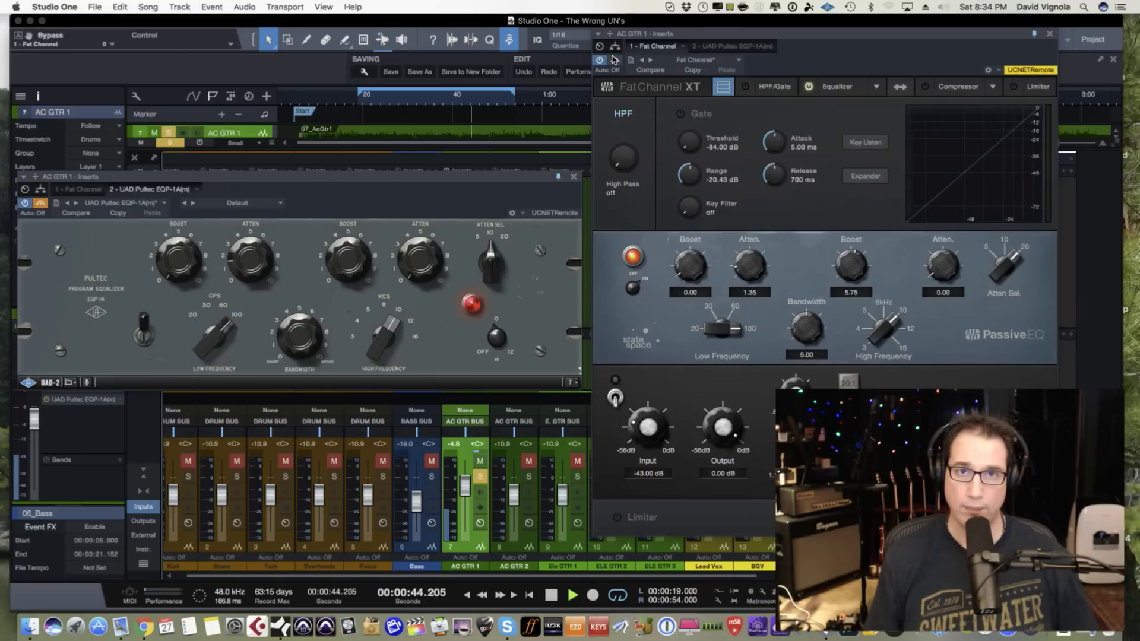
# - Reposition both plug-in windows and switch the Fat Channel XT to its compact view
pyautogui.moveTo(689, 36); pyautogui.dragTo(687, 41)
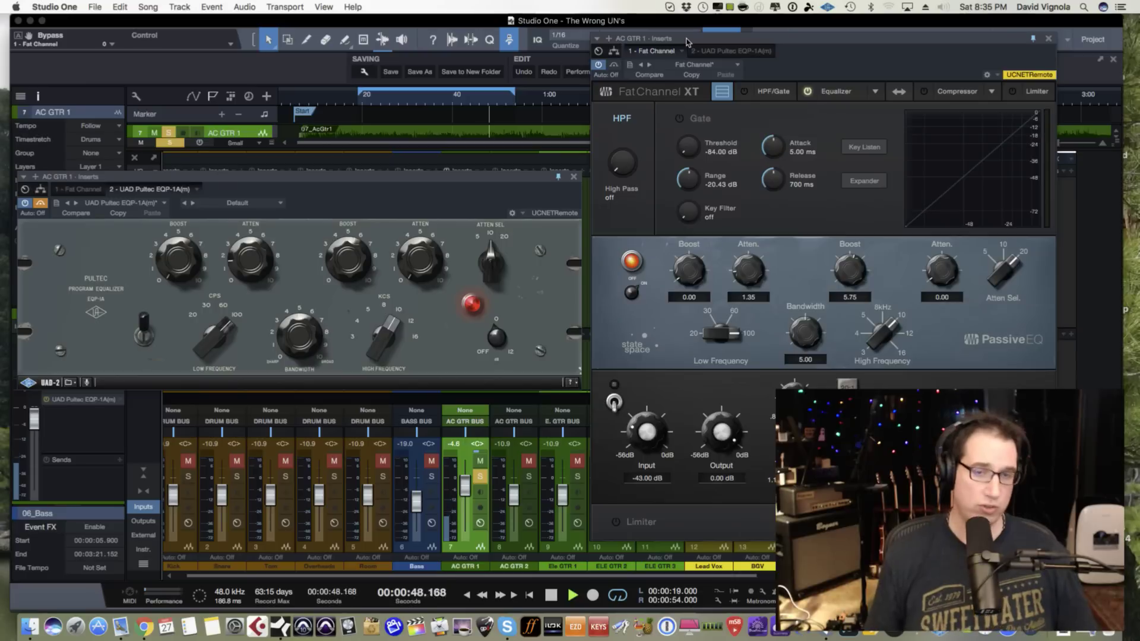
pyautogui.moveTo(496, 179); pyautogui.dragTo(497, 126)
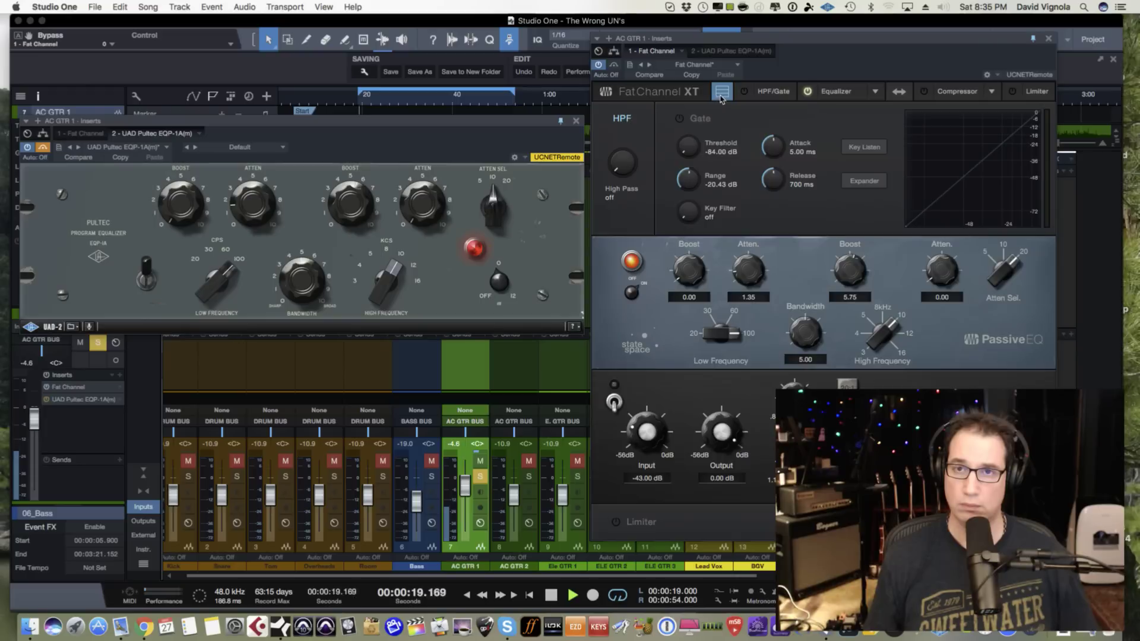
pyautogui.click(721, 94)
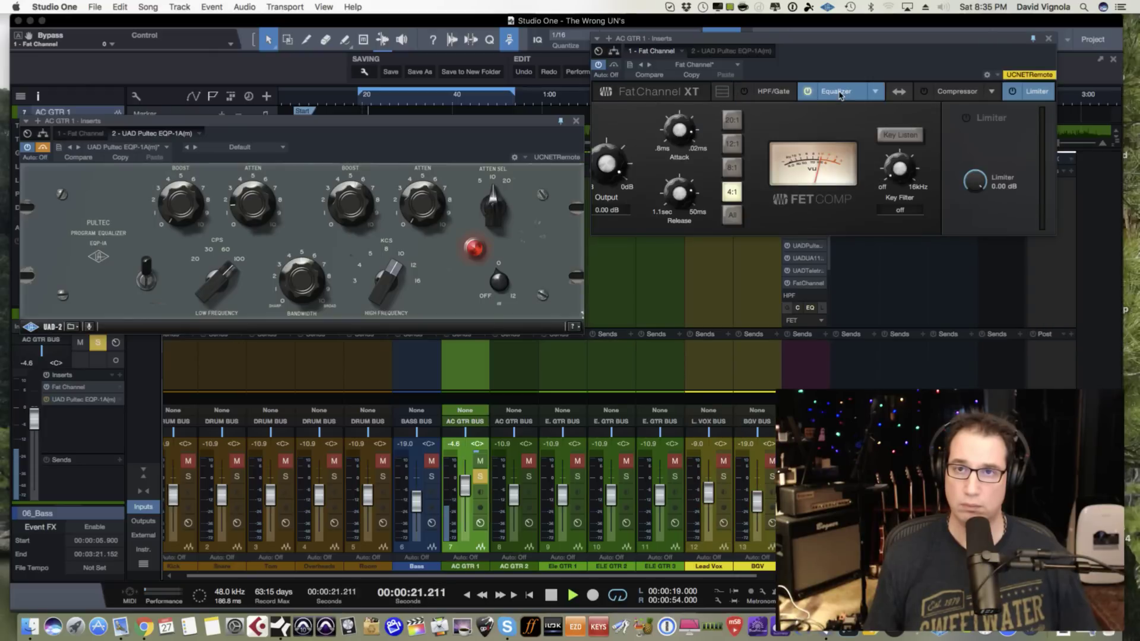
# - Show the Fat Channel XT's Passive EQ section and arrange its window below the UAD Pultec EQP-1A window
pyautogui.click(840, 94)
pyautogui.moveTo(810, 44); pyautogui.dragTo(812, 131)
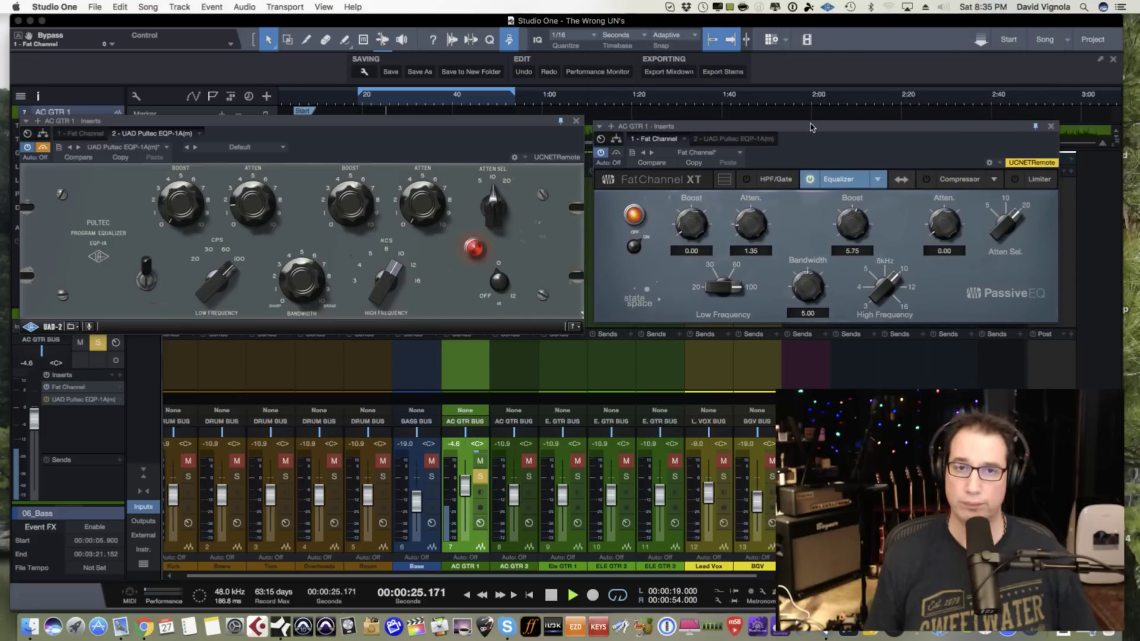
pyautogui.moveTo(674, 129); pyautogui.dragTo(347, 367)
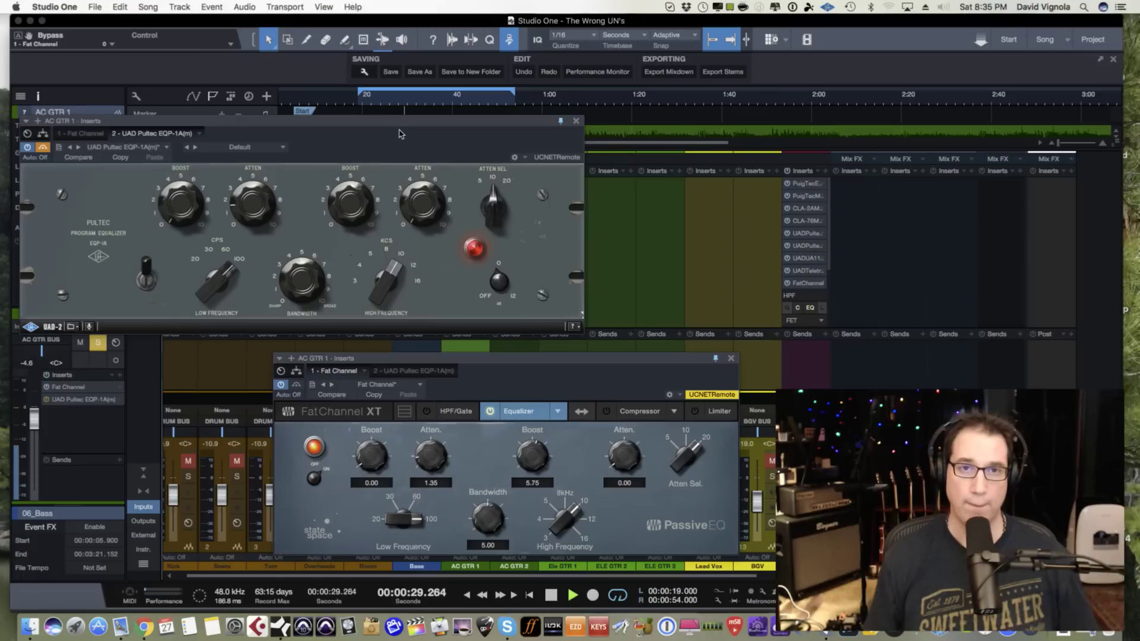
pyautogui.moveTo(402, 124); pyautogui.dragTo(608, 129)
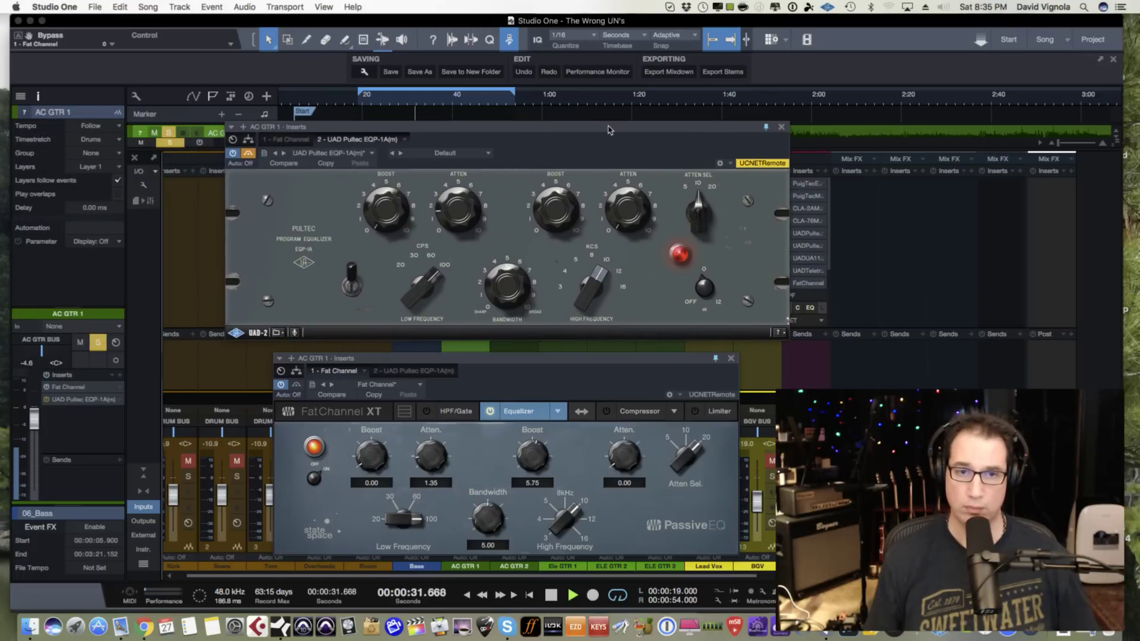
# - Compare the equalizers during playback by swapping bypass to the Pultec and back to the Fat Channel, finishing with playback stopped
pyautogui.click(296, 384)
pyautogui.click(248, 153)
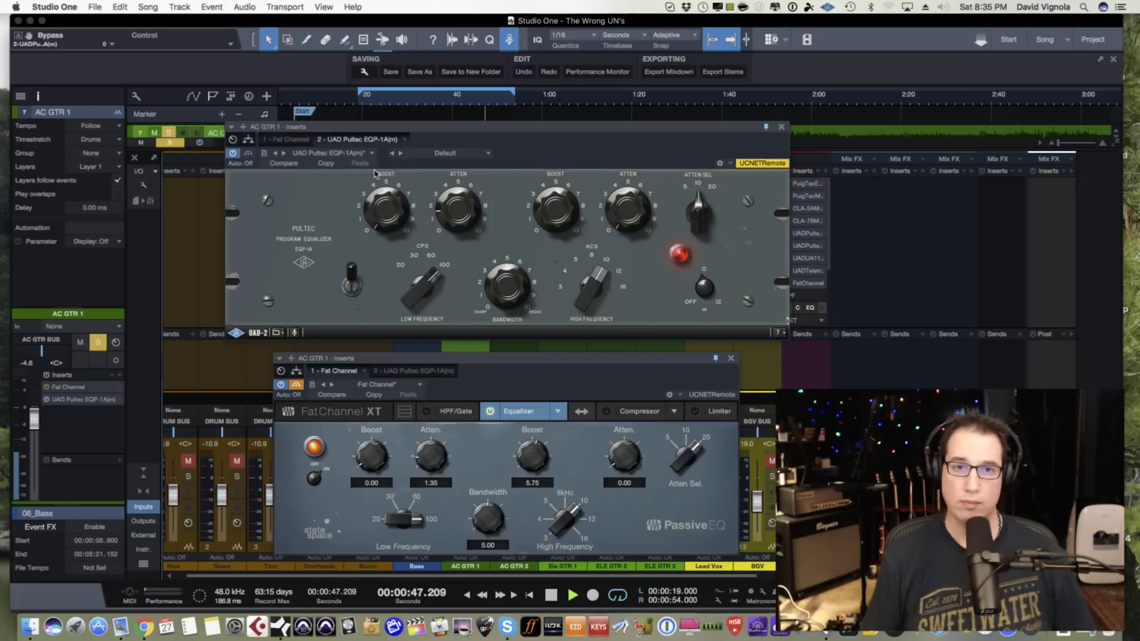
pyautogui.click(249, 154)
pyautogui.click(297, 384)
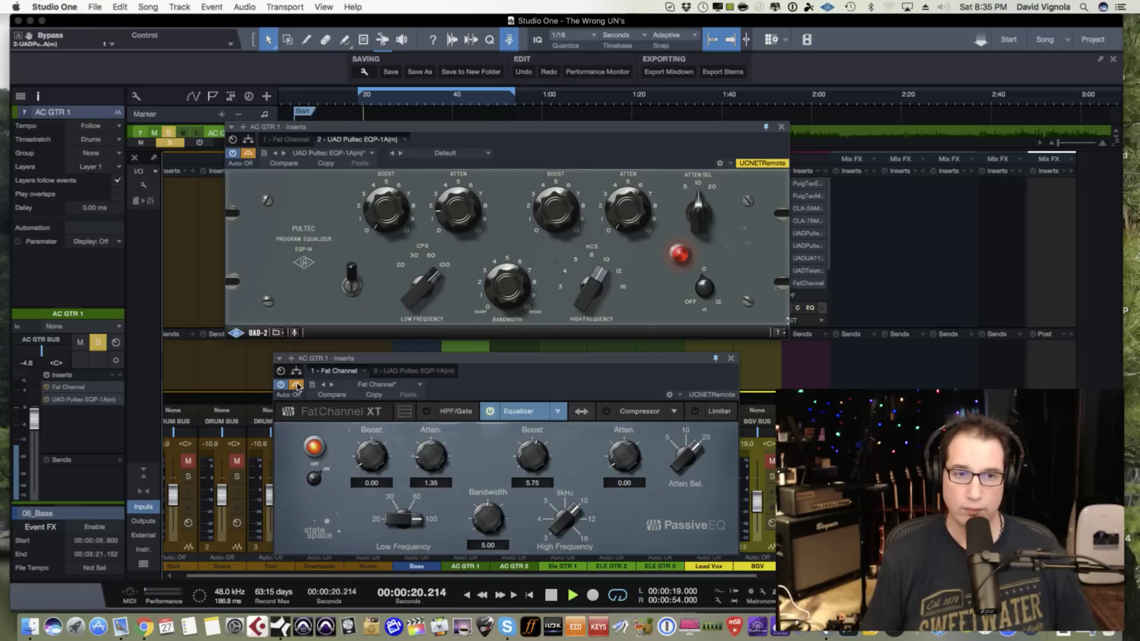
pyautogui.moveTo(383, 359); pyautogui.dragTo(383, 352)
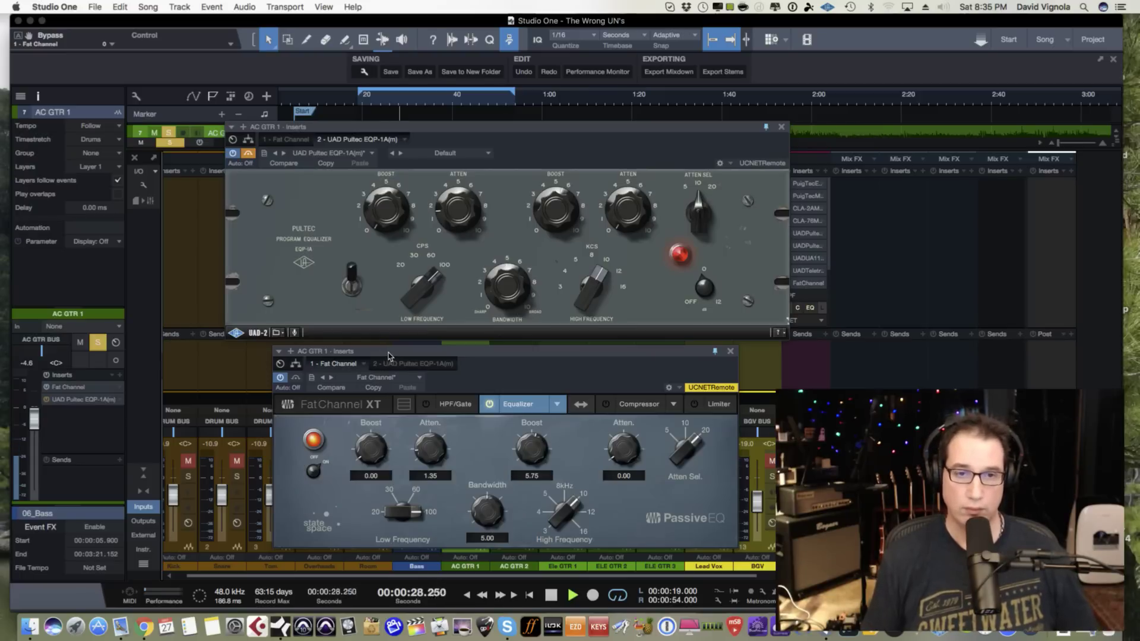
pyautogui.press('space')
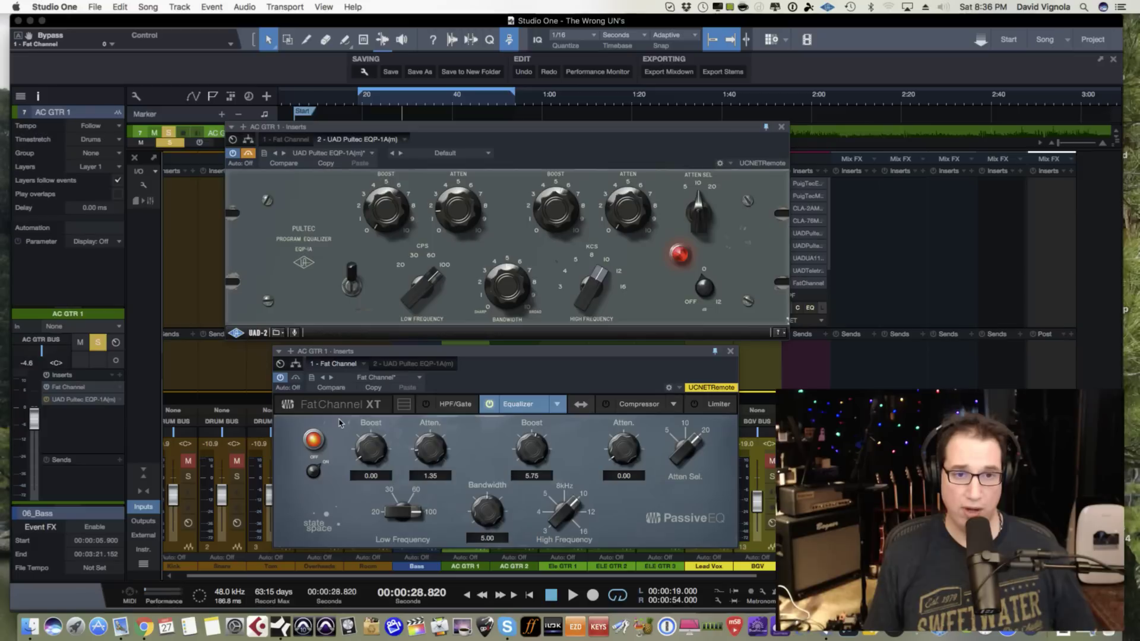
# - Resume playback, audition the Pultec with the Fat Channel bypassed, stop, and return to the Fat Channel with the Pultec bypassed
pyautogui.press('space')
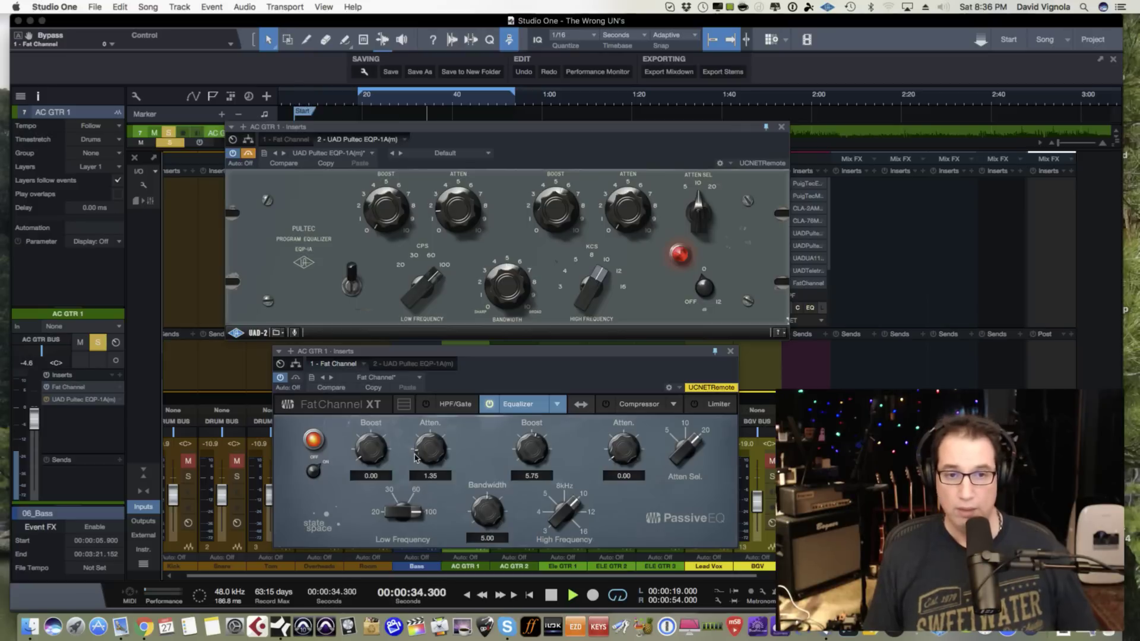
pyautogui.click(295, 379)
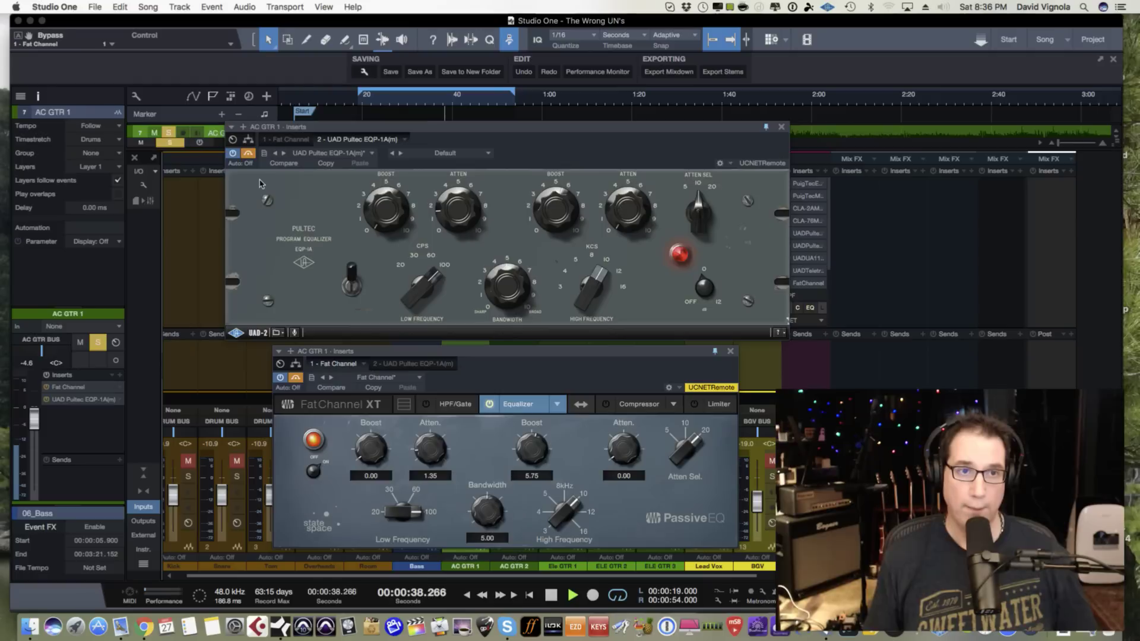
pyautogui.click(248, 154)
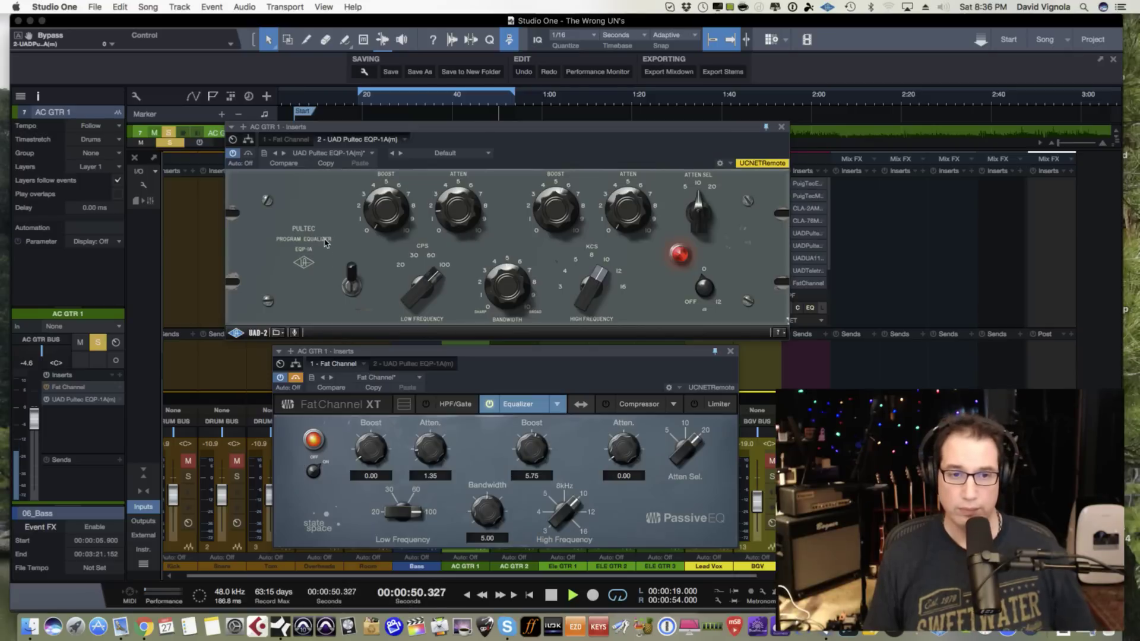
pyautogui.press('space')
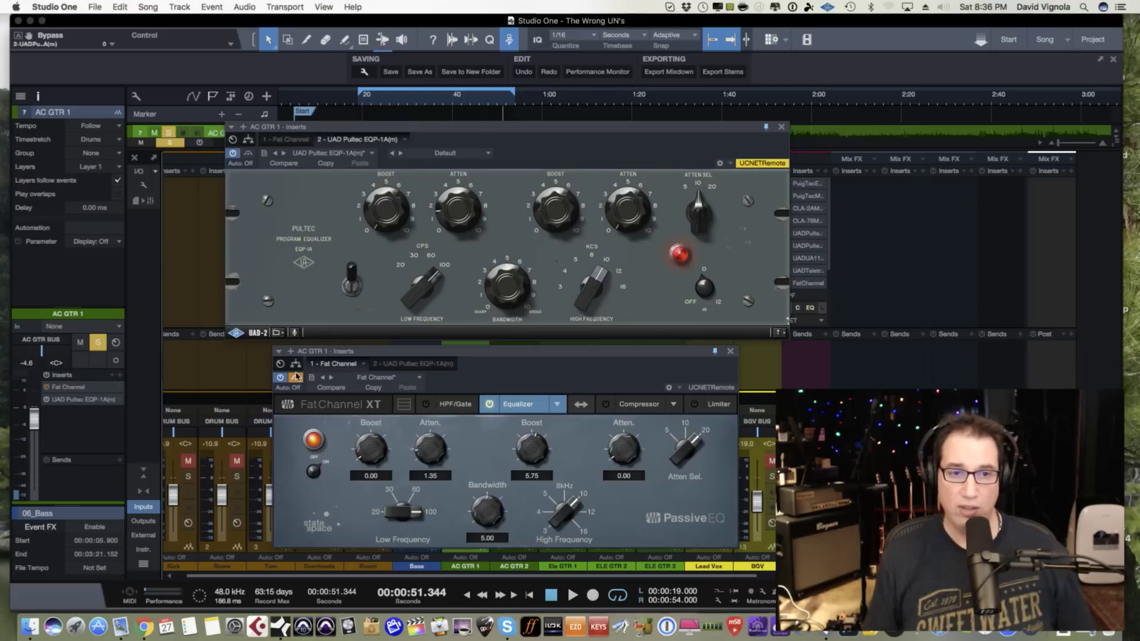
pyautogui.click(248, 154)
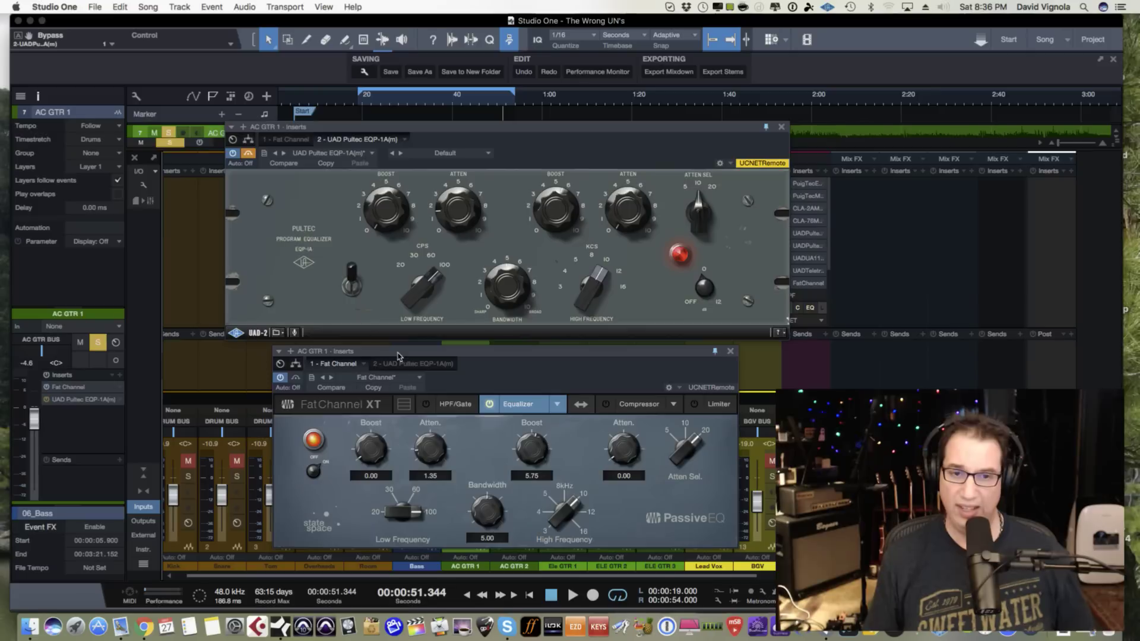
# - During playback, set the Passive EQ's high boost to 3.65 and low attenuation to 0.40
pyautogui.press('space')
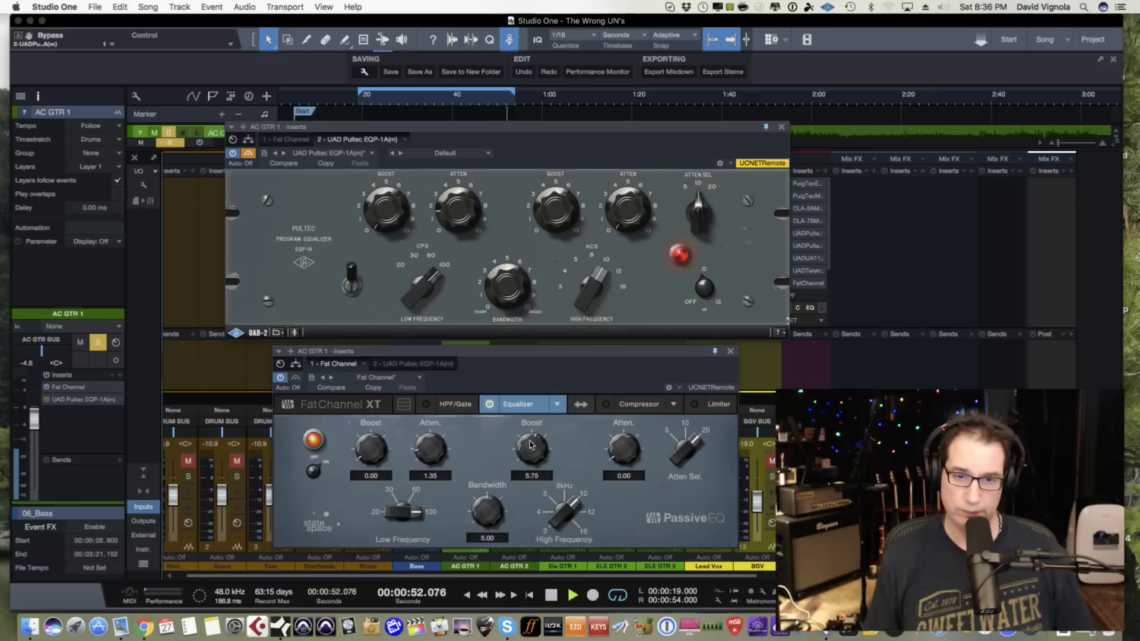
pyautogui.moveTo(533, 445); pyautogui.dragTo(515, 459)
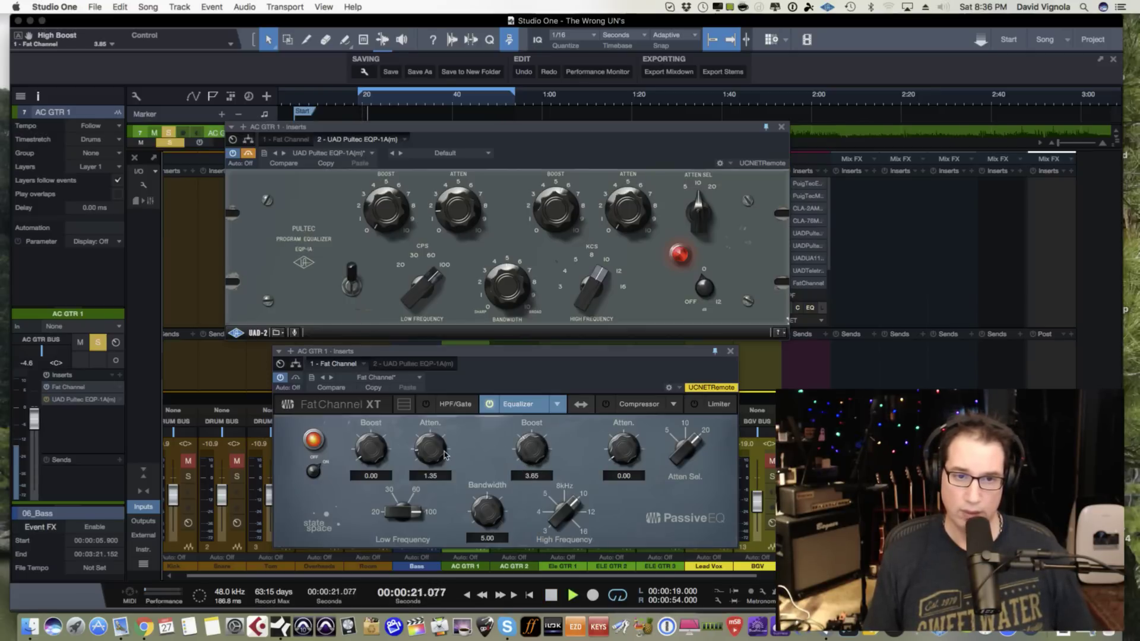
pyautogui.moveTo(420, 454); pyautogui.dragTo(418, 469)
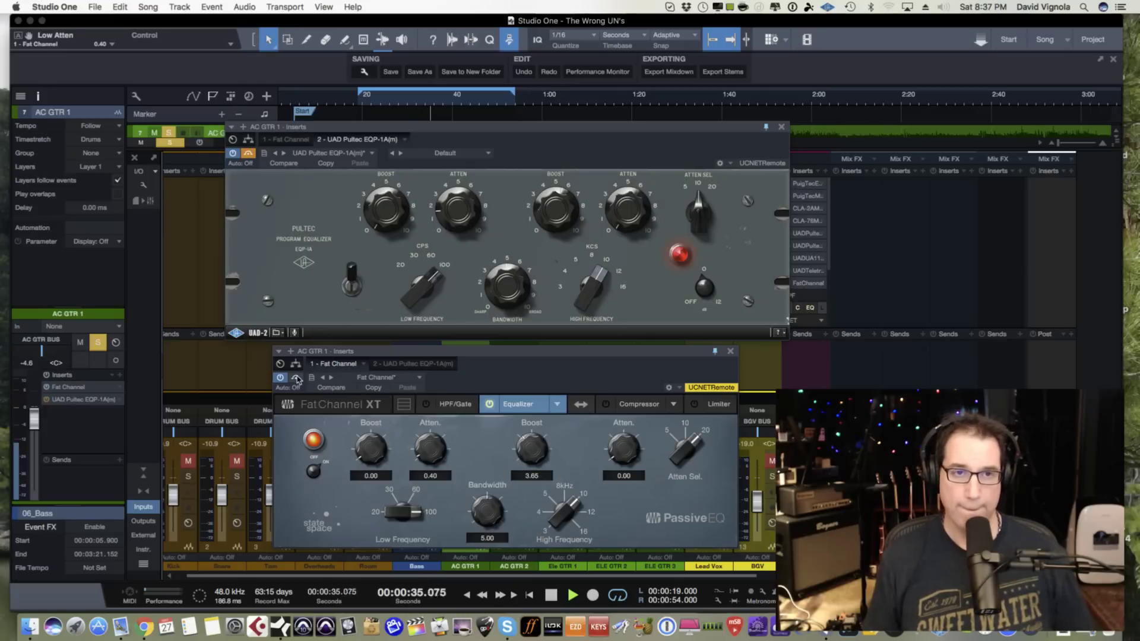
# - Switch from the Fat Channel to the Pultec, stop playback, and set the Pultec's high attenuation frequency to 20 KCS
pyautogui.click(247, 155)
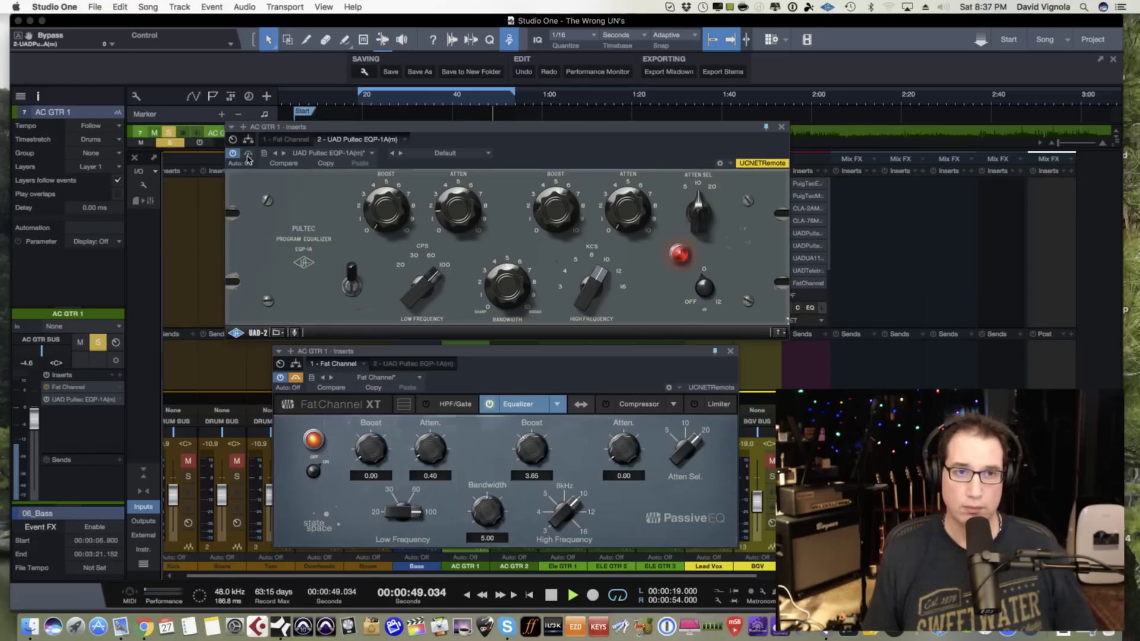
pyautogui.press('space')
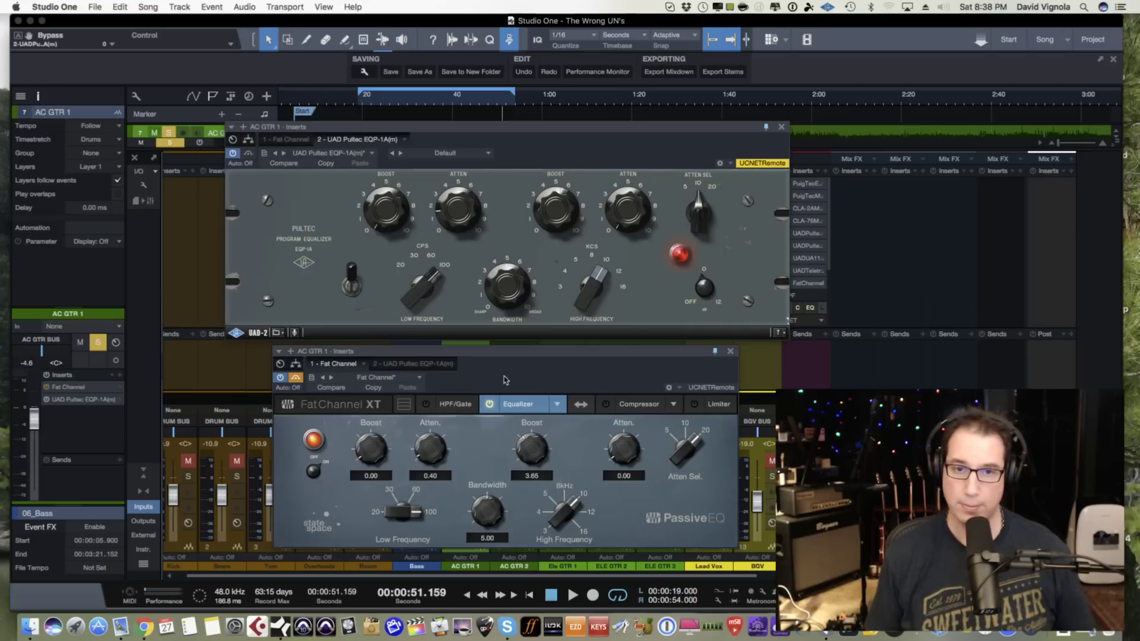
pyautogui.moveTo(506, 358); pyautogui.dragTo(506, 354)
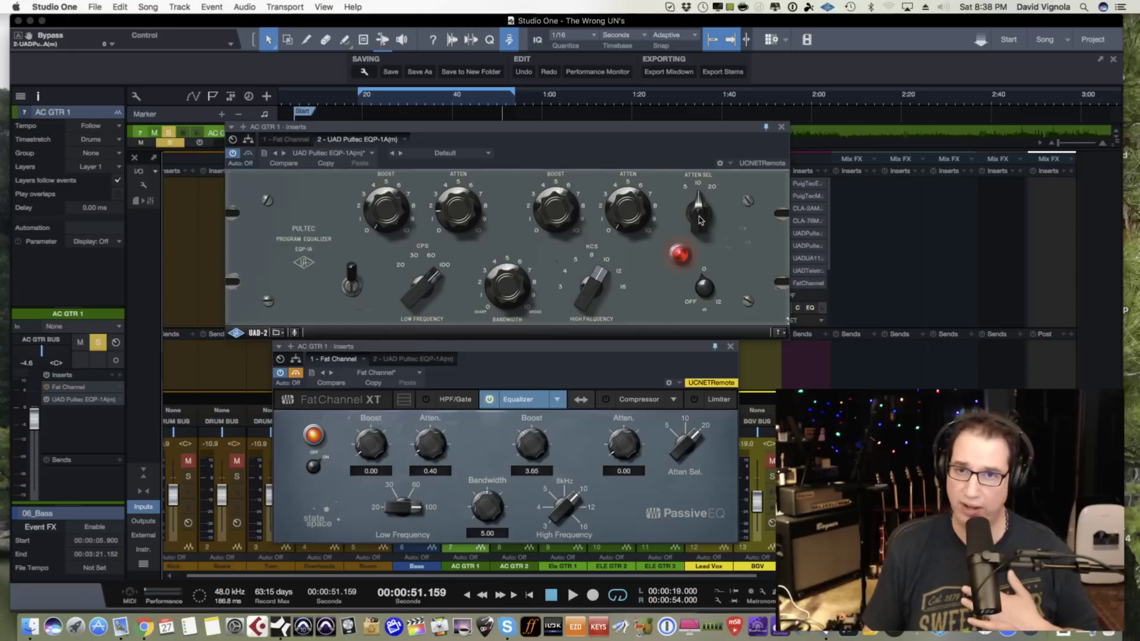
pyautogui.moveTo(701, 213); pyautogui.dragTo(720, 136)
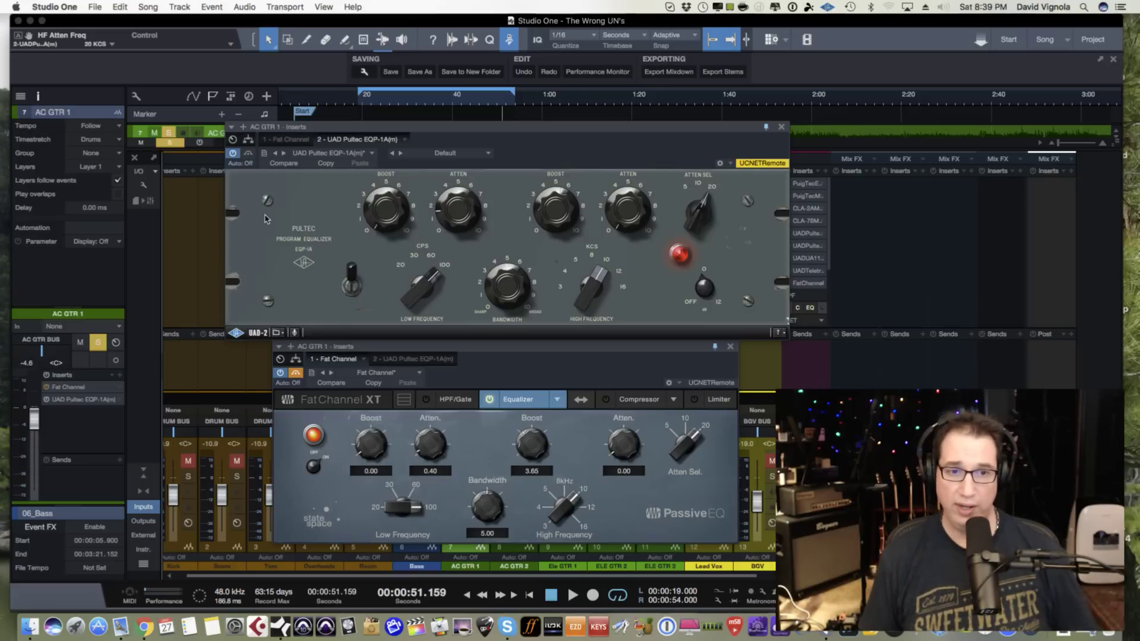
# - Play the track, switch back to the Fat Channel, and set the Passive EQ's high boost to 2.65 and low attenuation to 0.50
pyautogui.press('space')
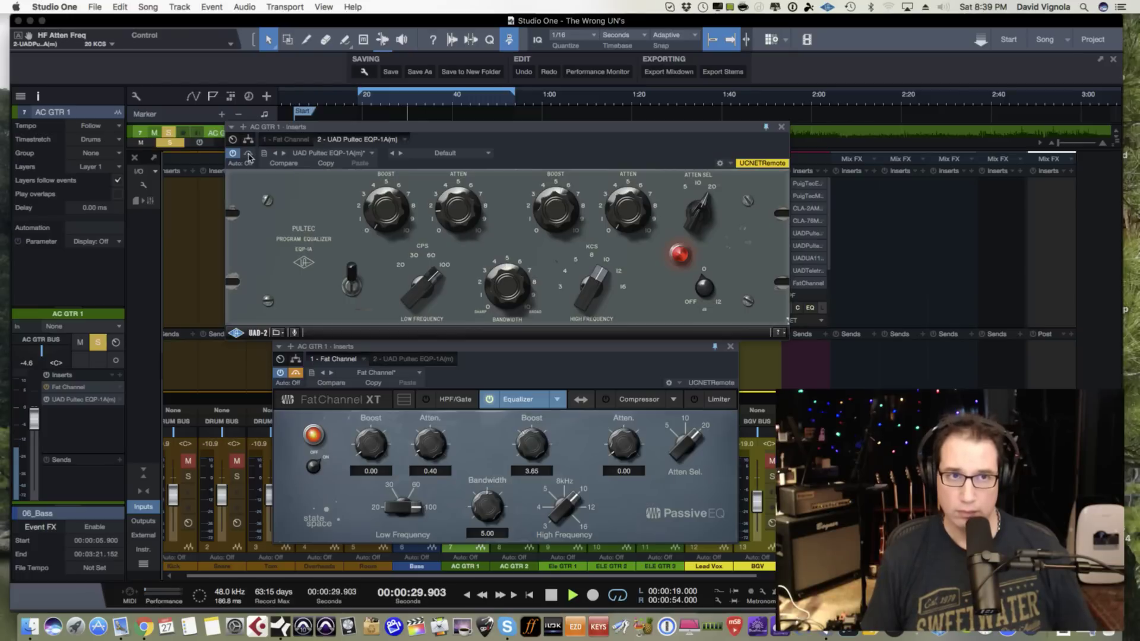
pyautogui.click(298, 376)
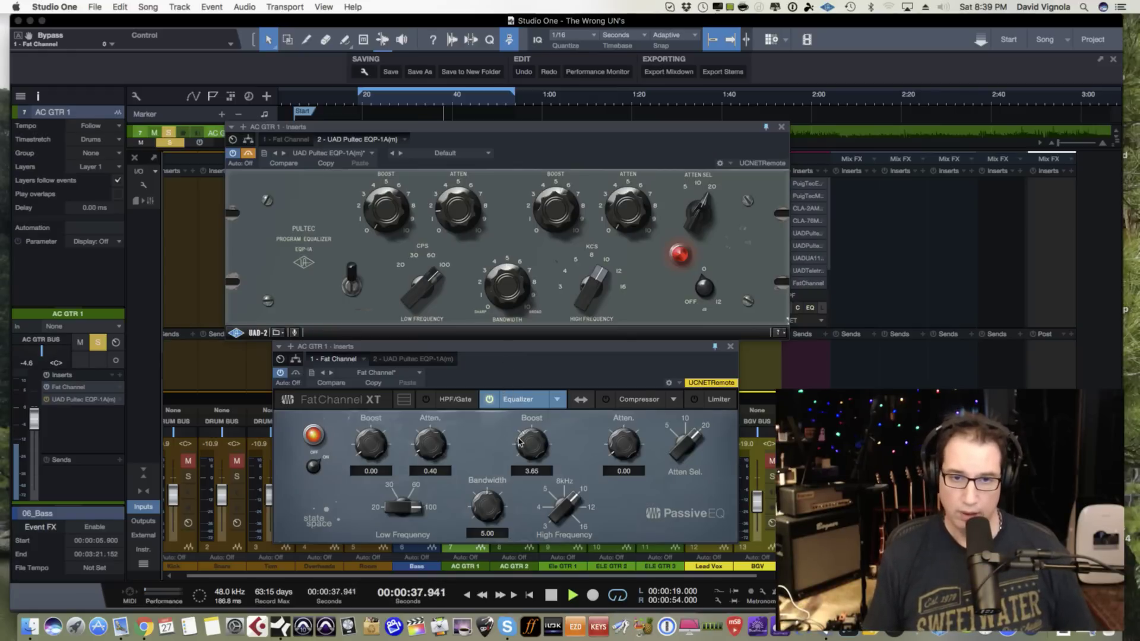
pyautogui.moveTo(526, 443); pyautogui.dragTo(523, 456)
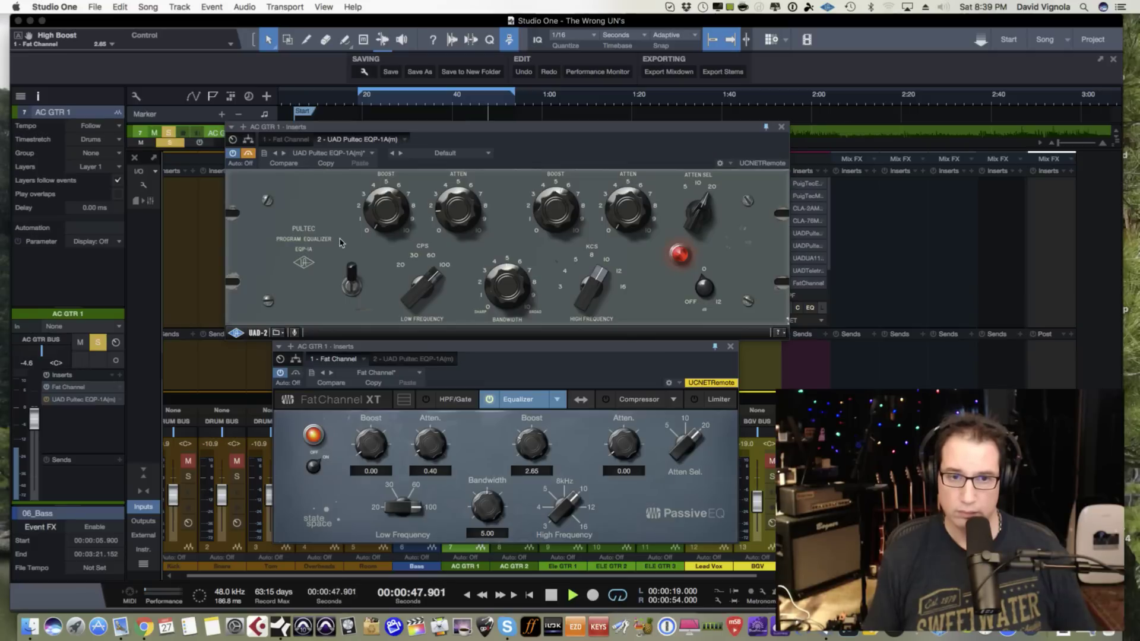
pyautogui.moveTo(423, 450)
pyautogui.mouseDown()
pyautogui.moveTo(419, 475)
pyautogui.moveTo(421, 455)
pyautogui.mouseUp()
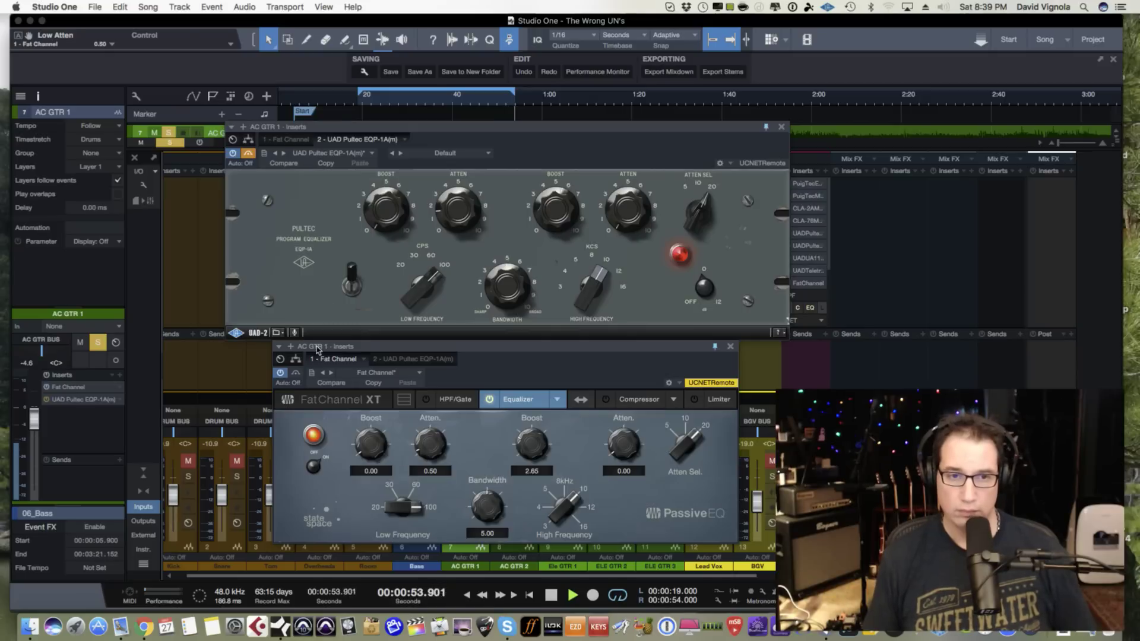
# - Bypass the Fat Channel, audition the Pultec, stop playback, and bypass the Pultec as well
pyautogui.click(295, 373)
pyautogui.click(249, 154)
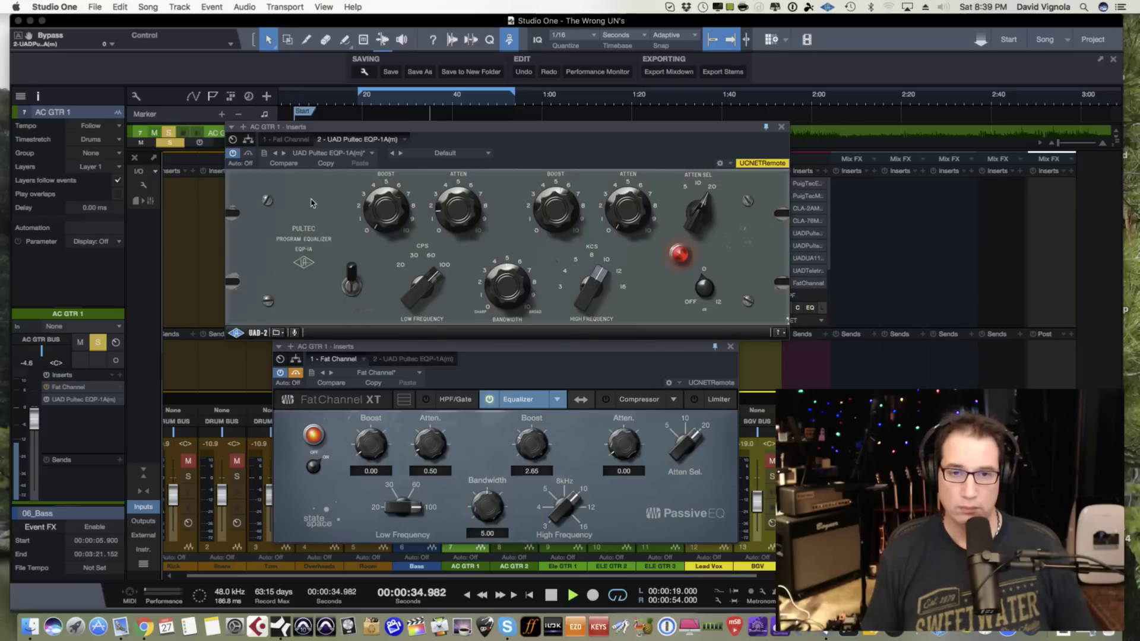
pyautogui.press('space')
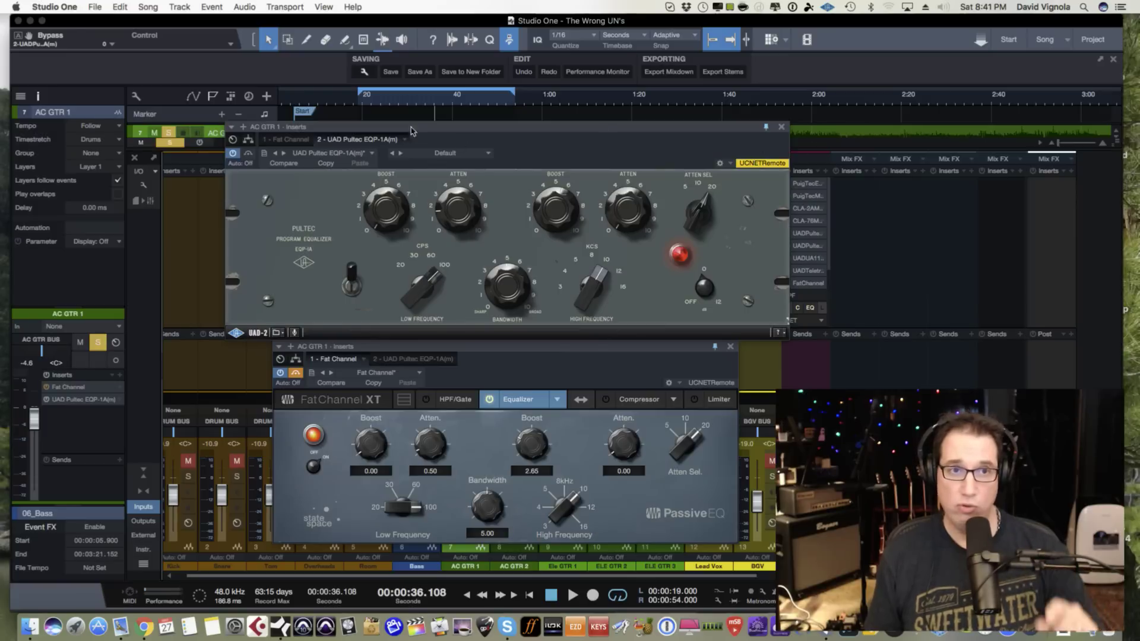
pyautogui.click(248, 153)
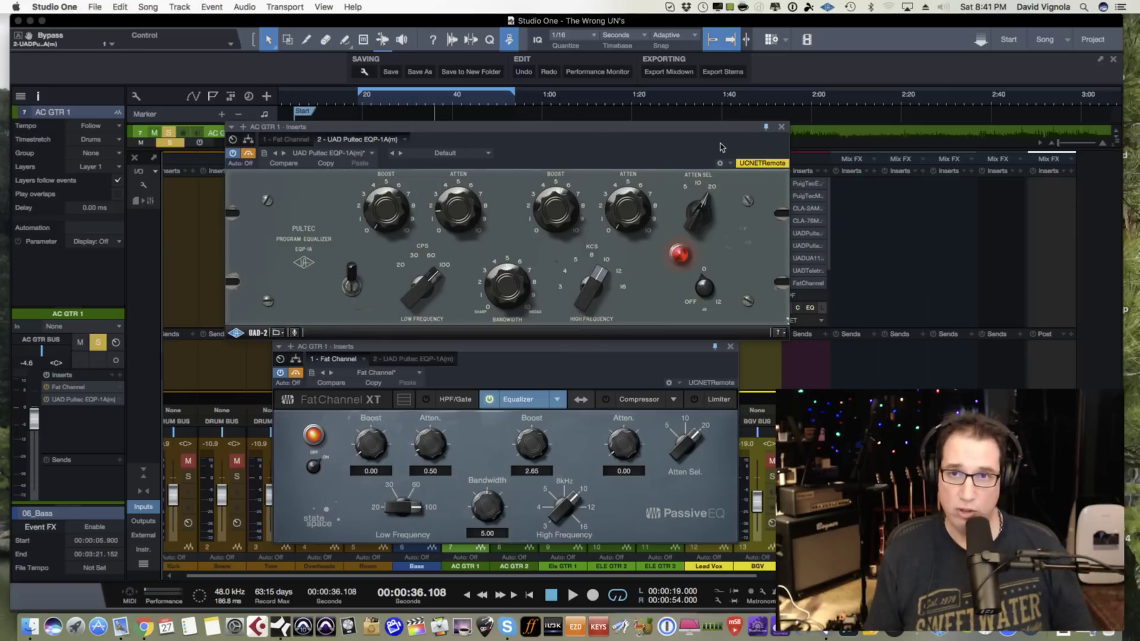
# - Close the Pultec window, open the PuigTec EQP1A from the plugins channel, and place it above the Fat Channel window
pyautogui.click(782, 128)
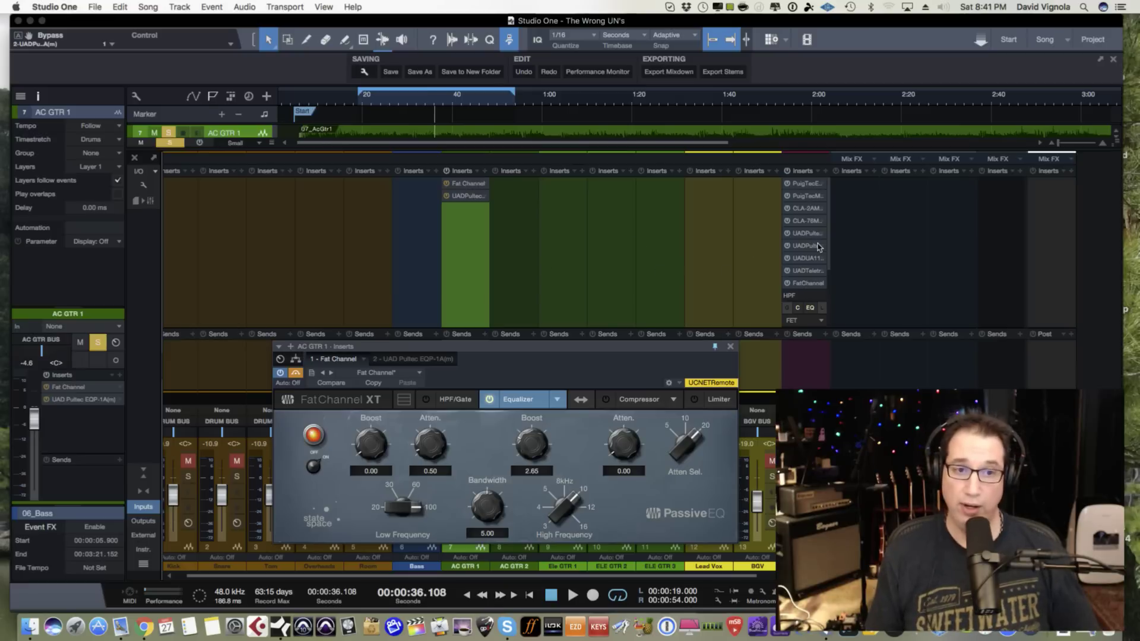
pyautogui.click(800, 185)
pyautogui.moveTo(478, 223); pyautogui.dragTo(431, 122)
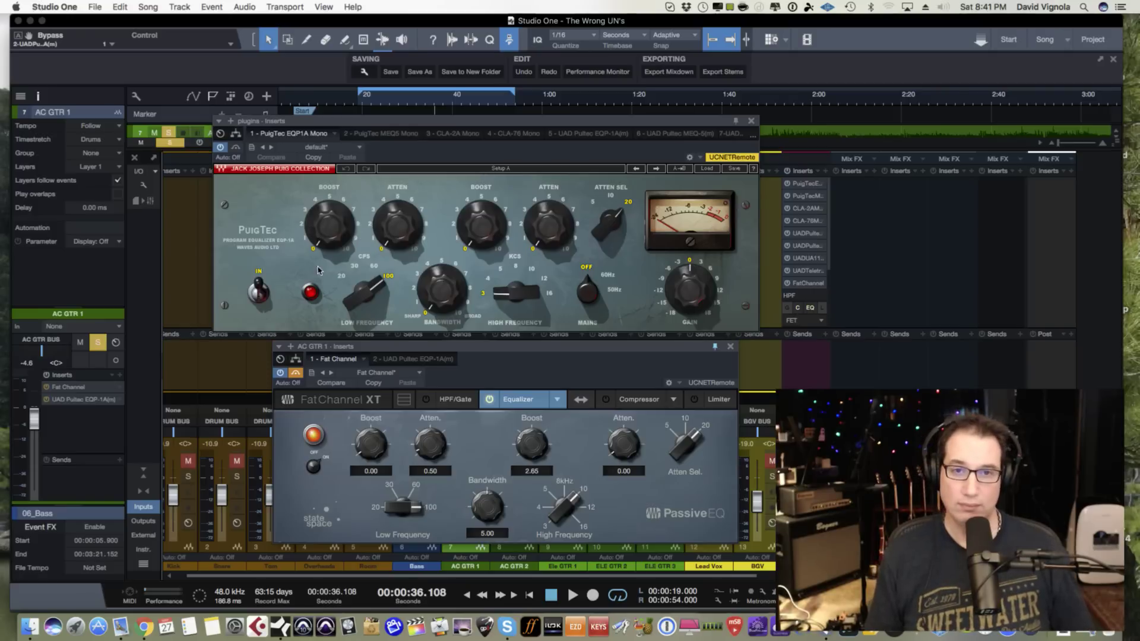
pyautogui.moveTo(356, 124); pyautogui.dragTo(357, 118)
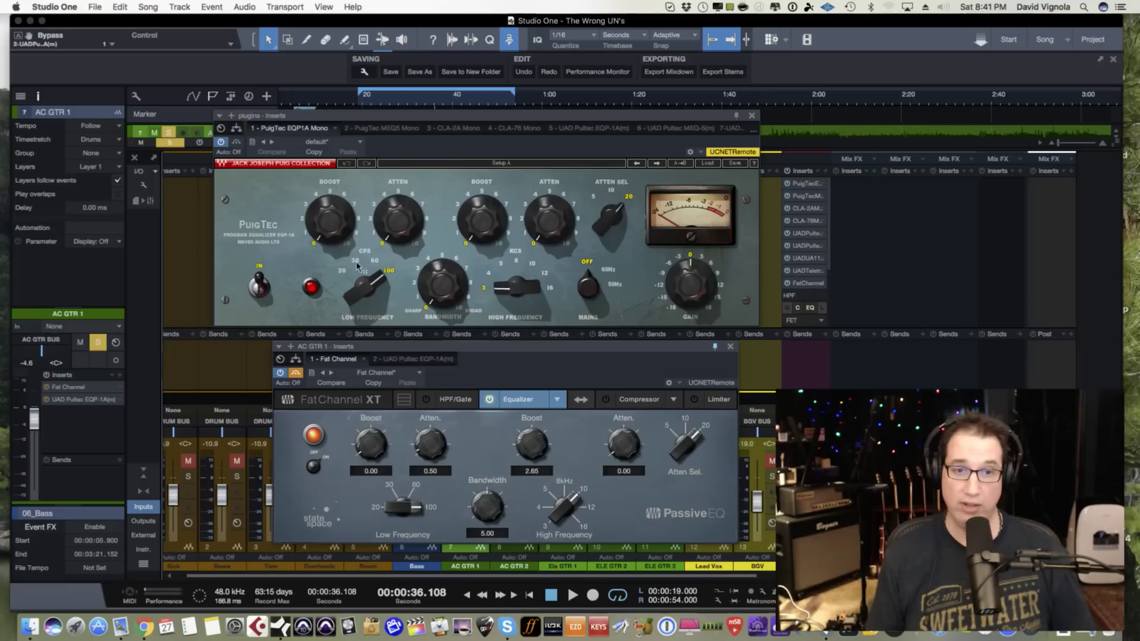
# - On the PuigTec, raise low attenuation slightly and set bandwidth to about 5, high frequency to 10 KCS and high boost to 2.4
pyautogui.moveTo(387, 221); pyautogui.dragTo(389, 203)
pyautogui.moveTo(438, 289); pyautogui.dragTo(440, 232)
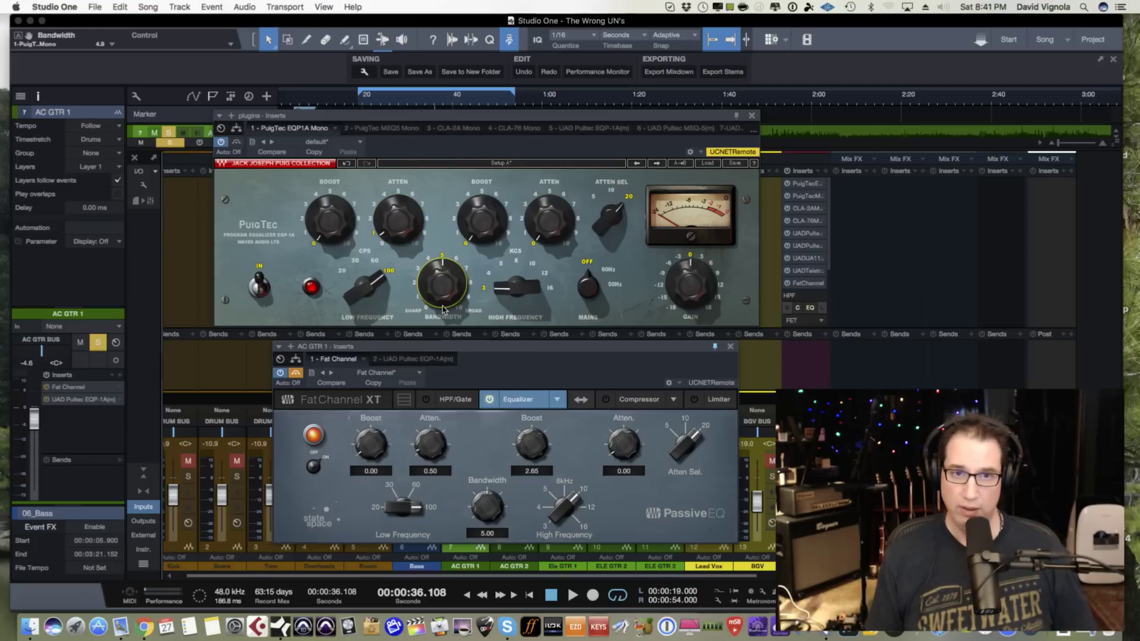
pyautogui.click(535, 266)
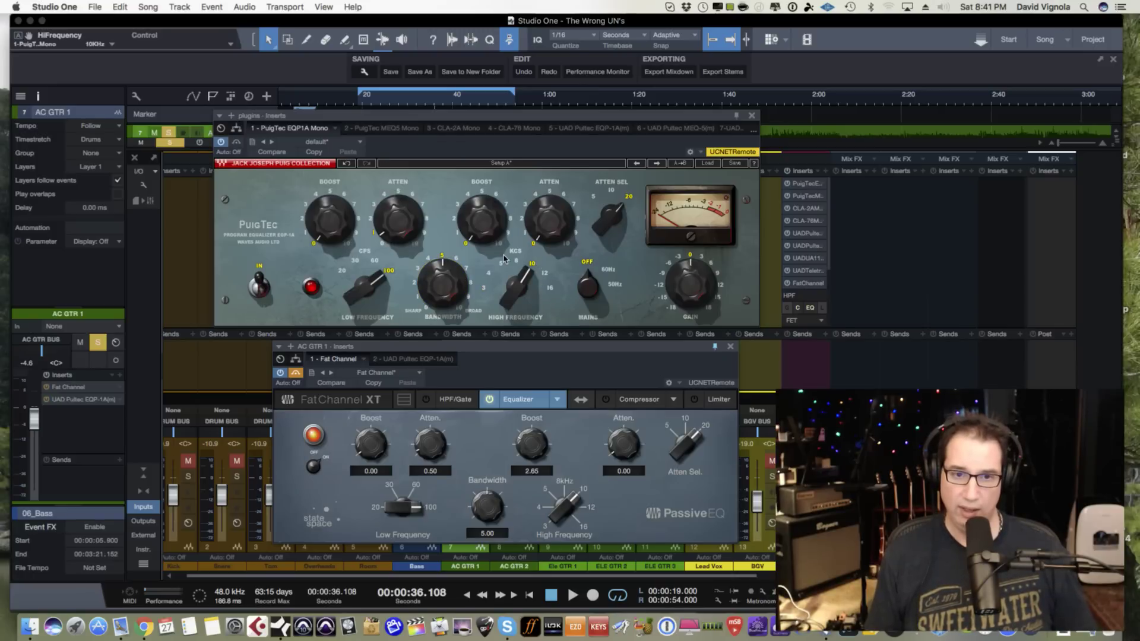
pyautogui.moveTo(476, 227); pyautogui.dragTo(474, 177)
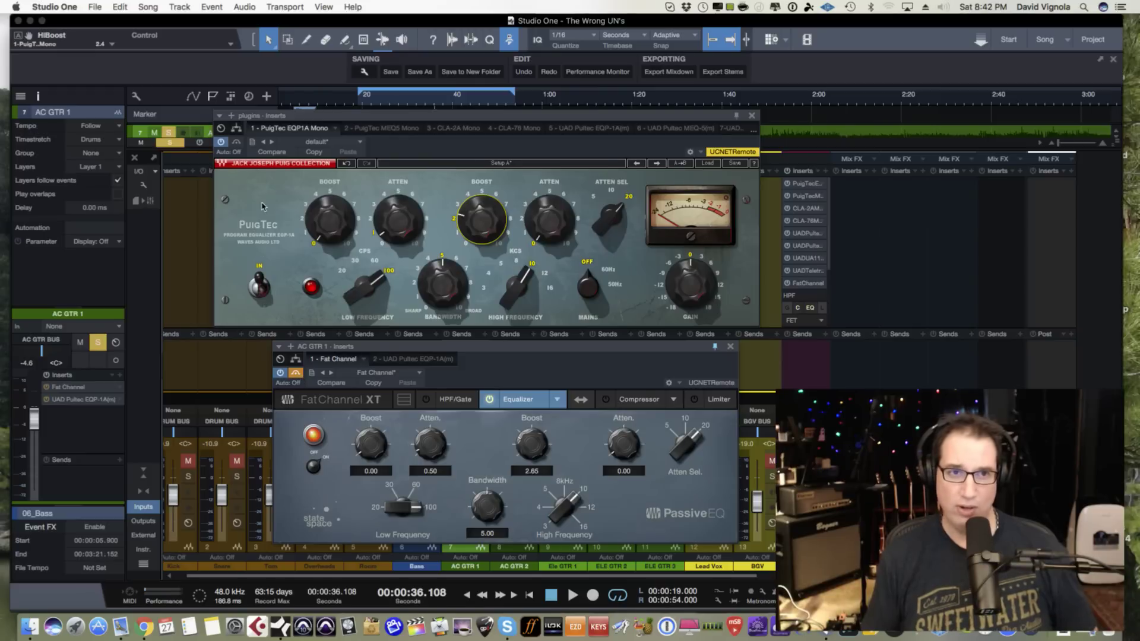
# - Start playback and switch the PuigTec EQP1A out and back in, leaving it in
pyautogui.click(261, 274)
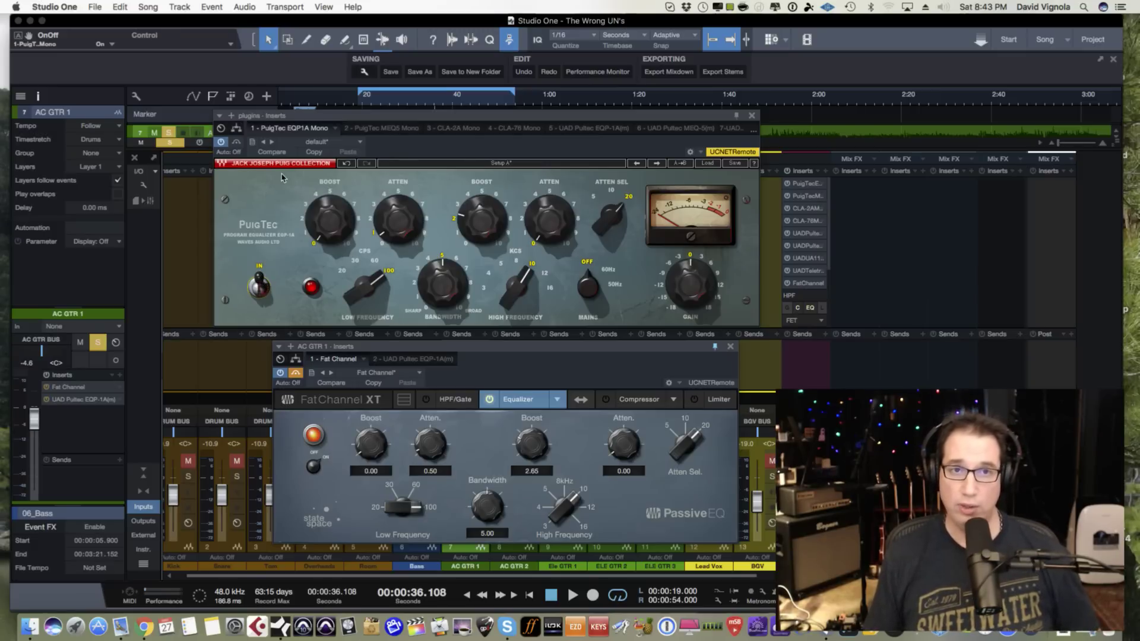
pyautogui.press('space')
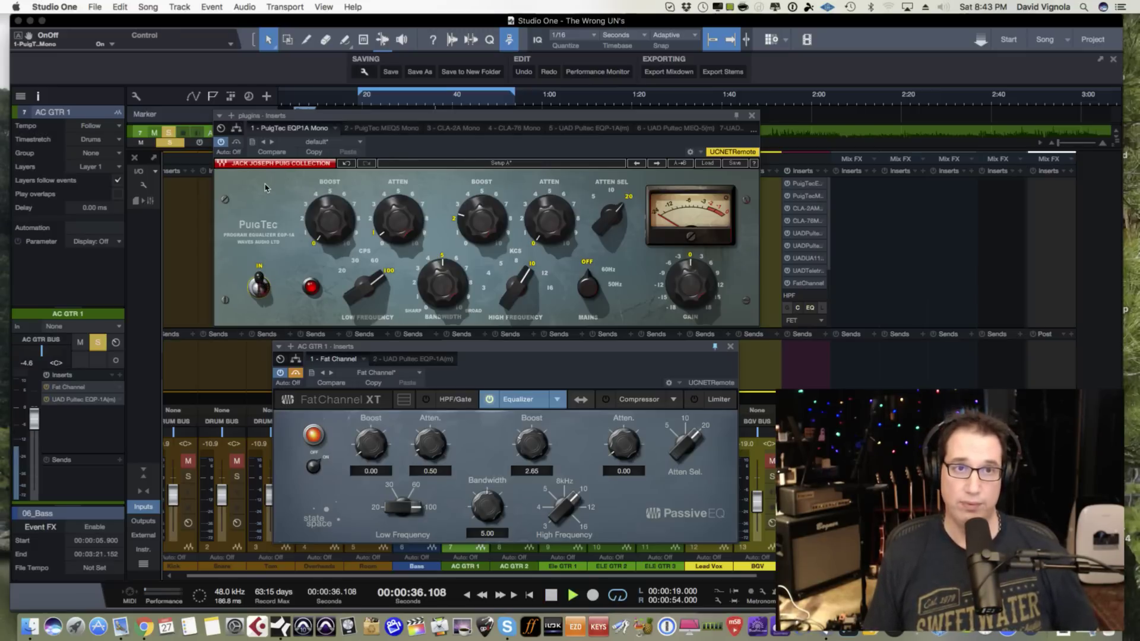
pyautogui.click(260, 281)
pyautogui.click(261, 283)
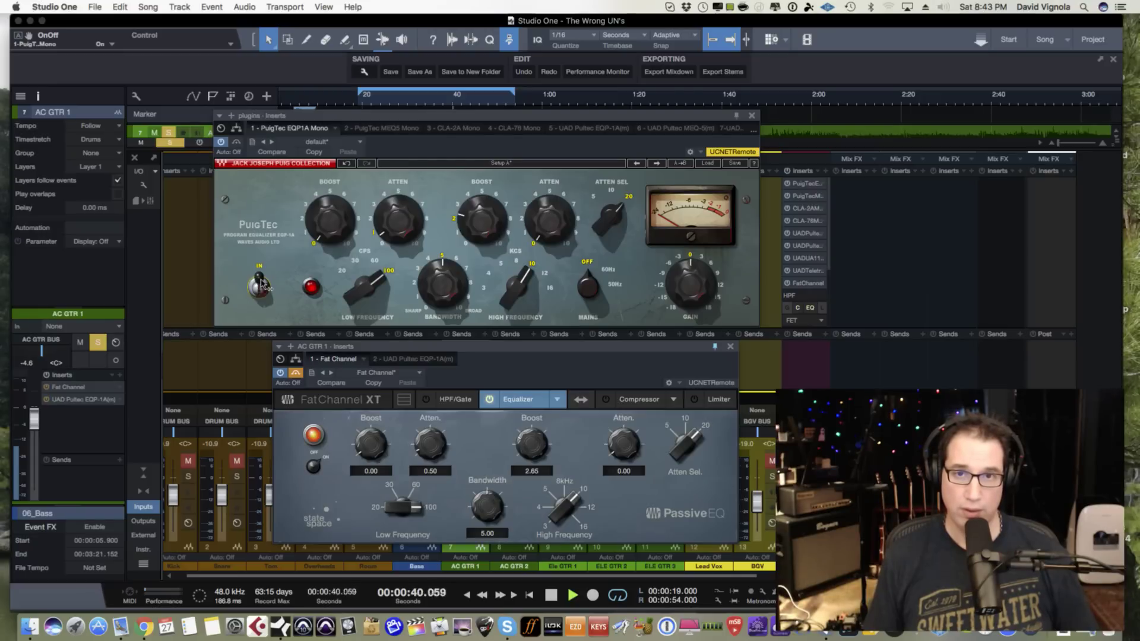
# - Switch the PuigTec EQP1A out and back in once more, bypass it, and stop playback
pyautogui.click(261, 283)
pyautogui.click(262, 284)
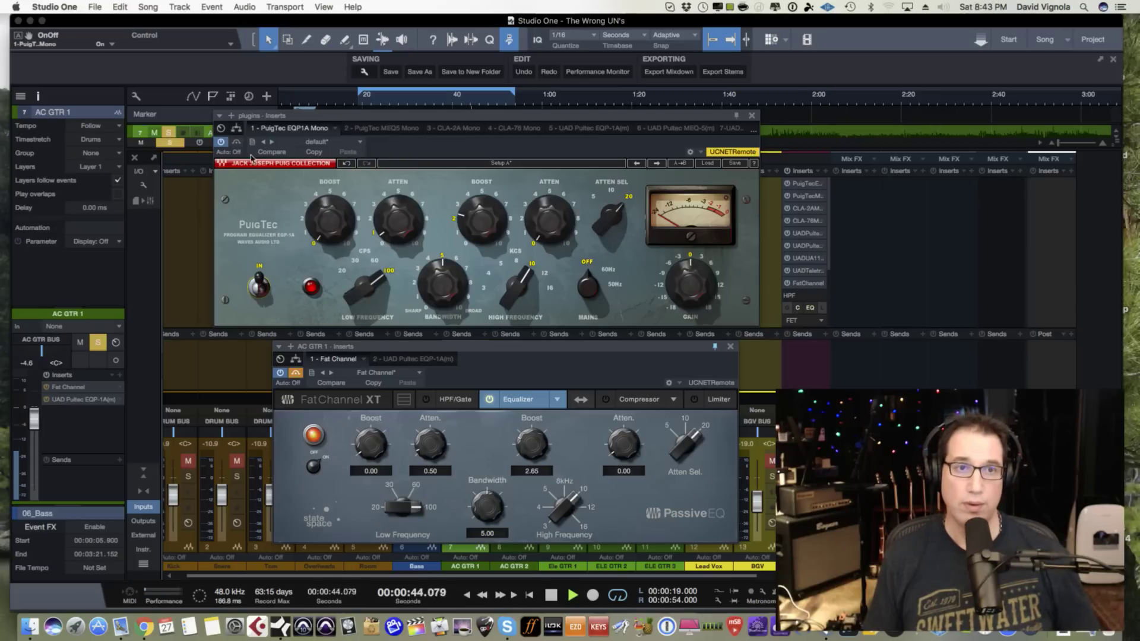
pyautogui.click(237, 143)
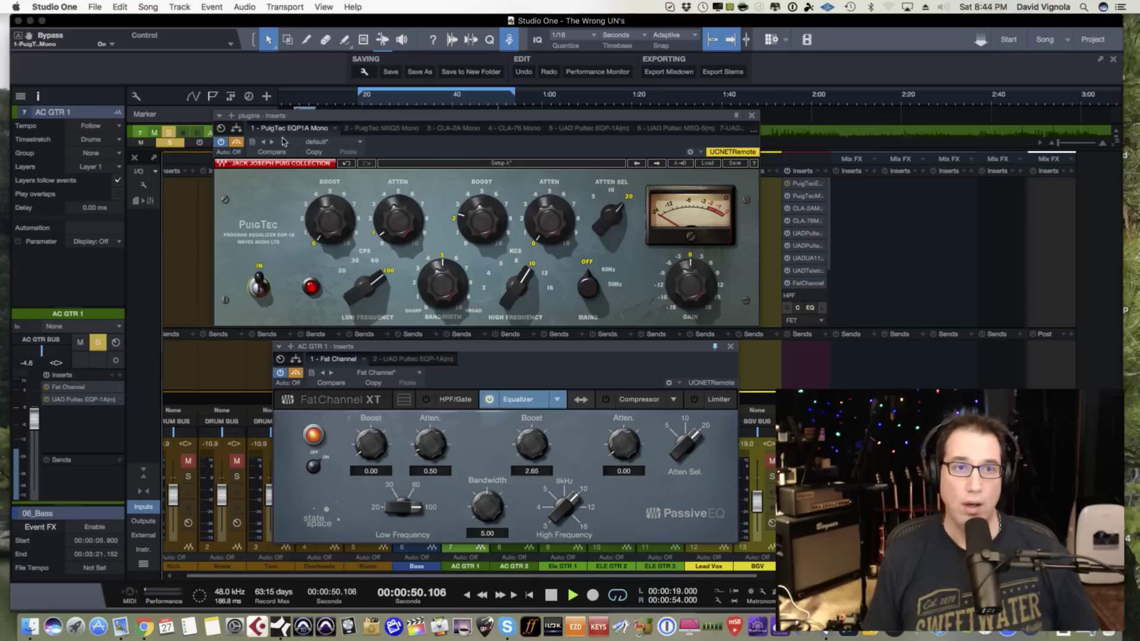
pyautogui.press('space')
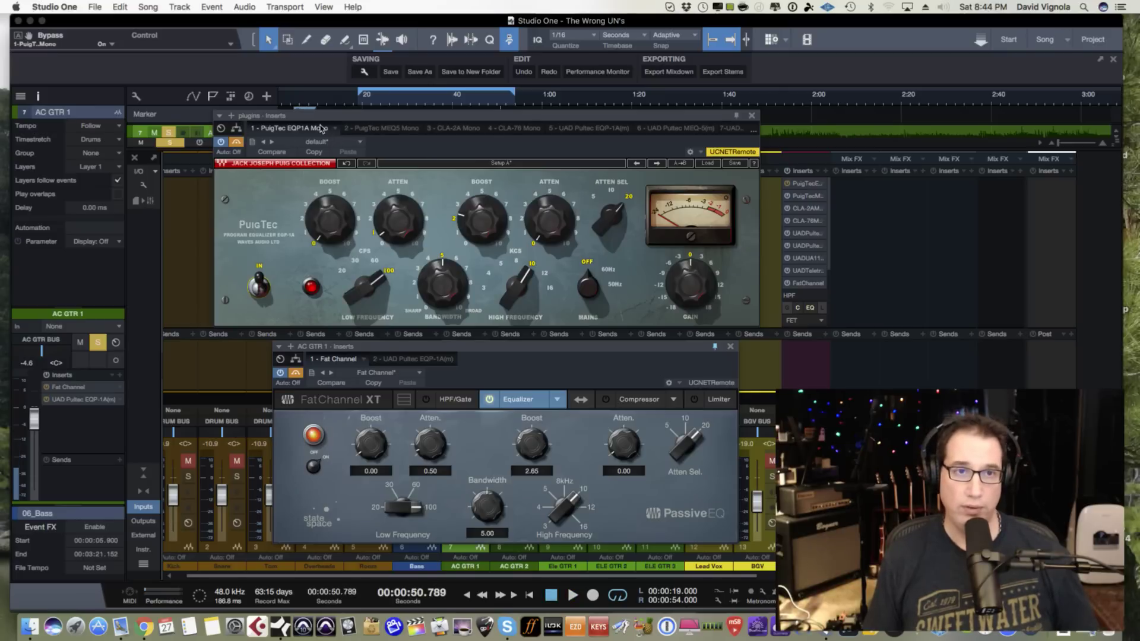
# - Close the plugins channel's window, copy its PuigTec EQP1A to AC GTR 1 below the Pultec, and adjust the new window's position
pyautogui.click(752, 116)
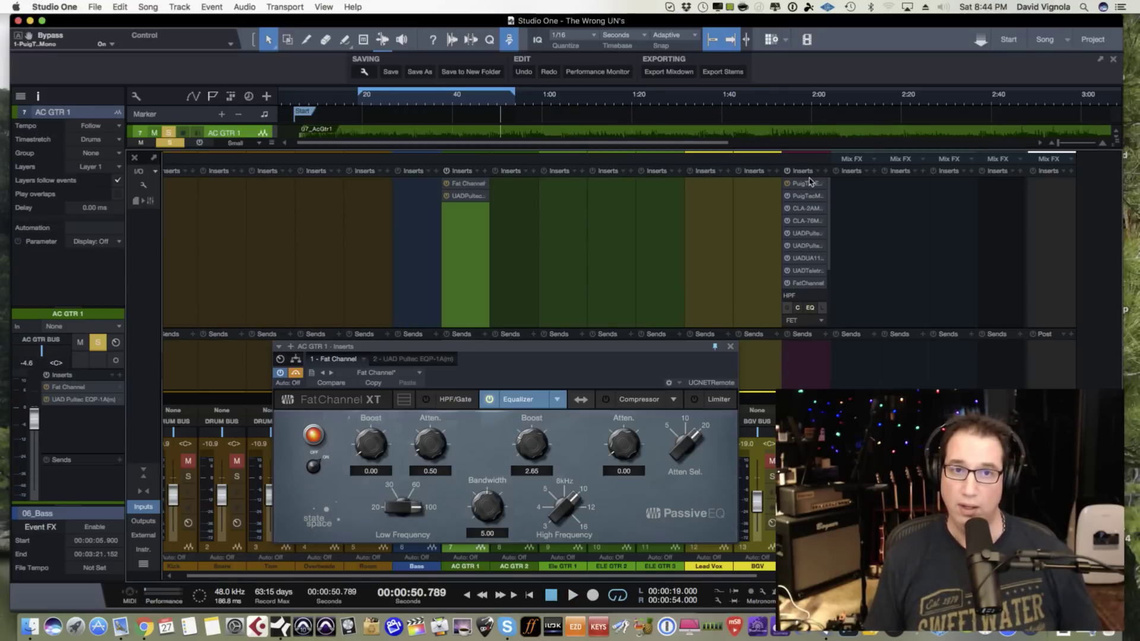
pyautogui.moveTo(813, 185); pyautogui.dragTo(465, 213)
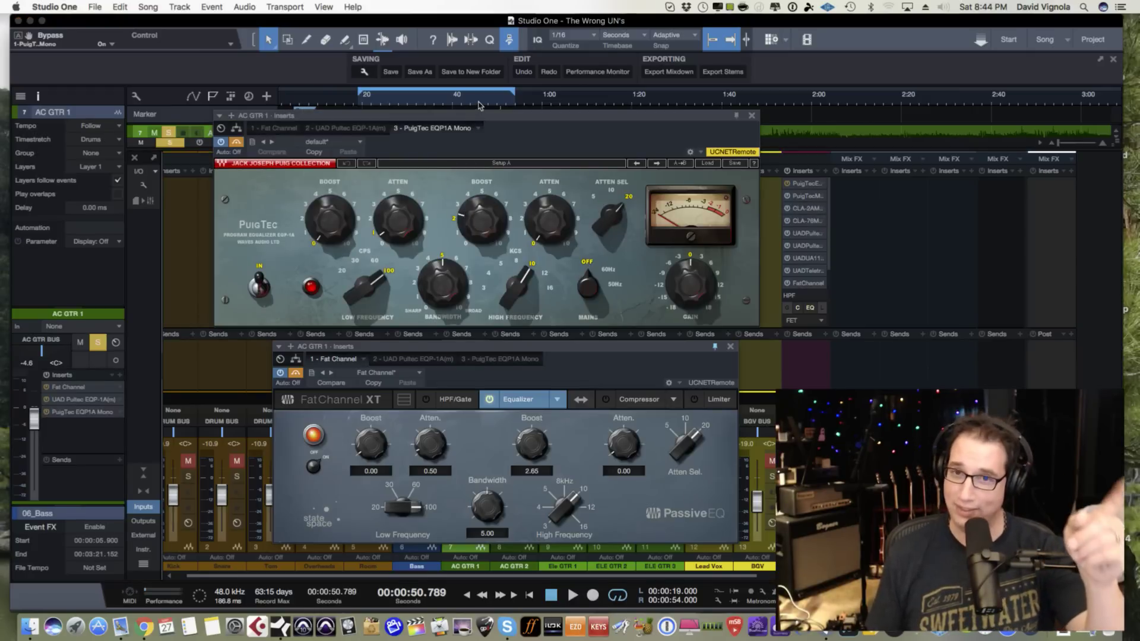
pyautogui.moveTo(475, 115)
pyautogui.mouseDown()
pyautogui.moveTo(471, 106)
pyautogui.moveTo(470, 117)
pyautogui.mouseUp()
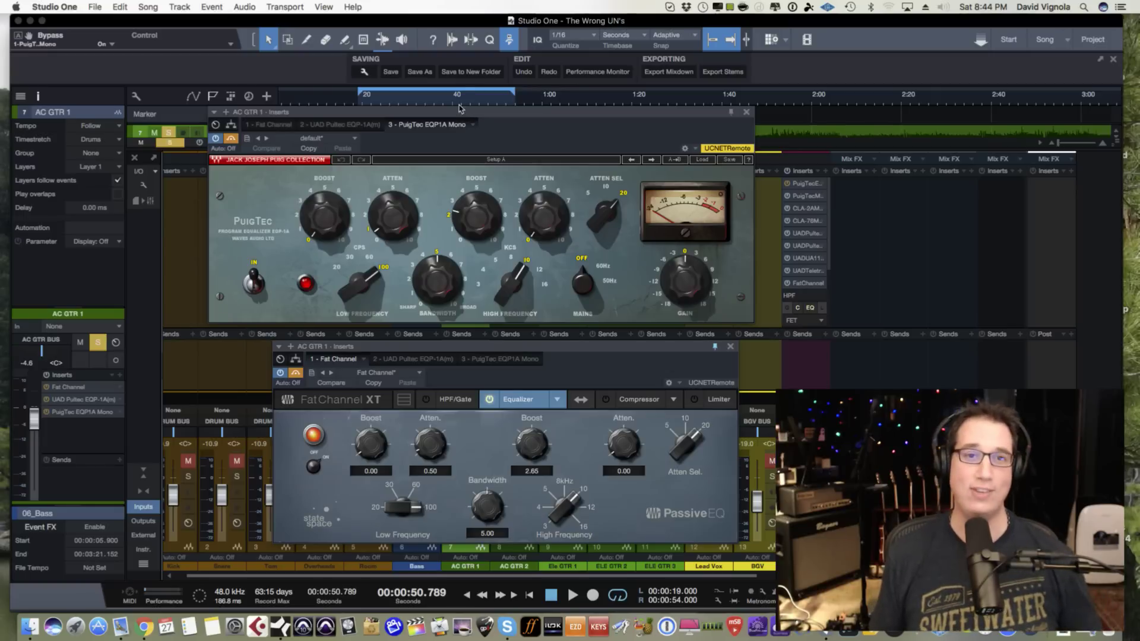
pyautogui.moveTo(453, 116); pyautogui.dragTo(447, 113)
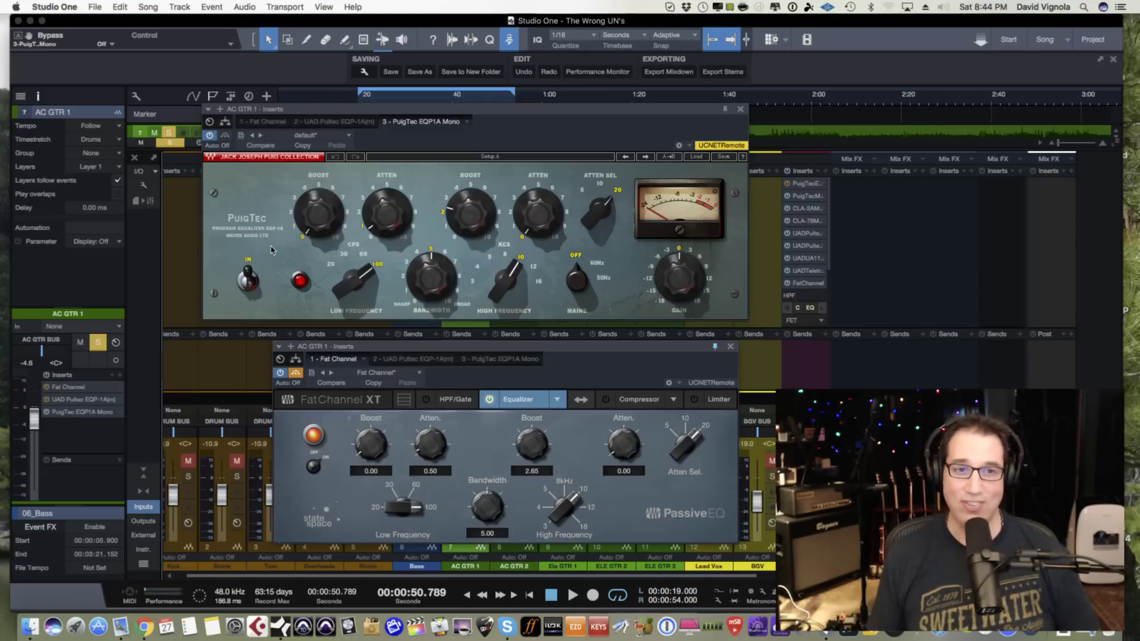
# - Audition the PuigTec EQP1A on AC GTR 1 during playback, switching it out and back in
pyautogui.press('space')
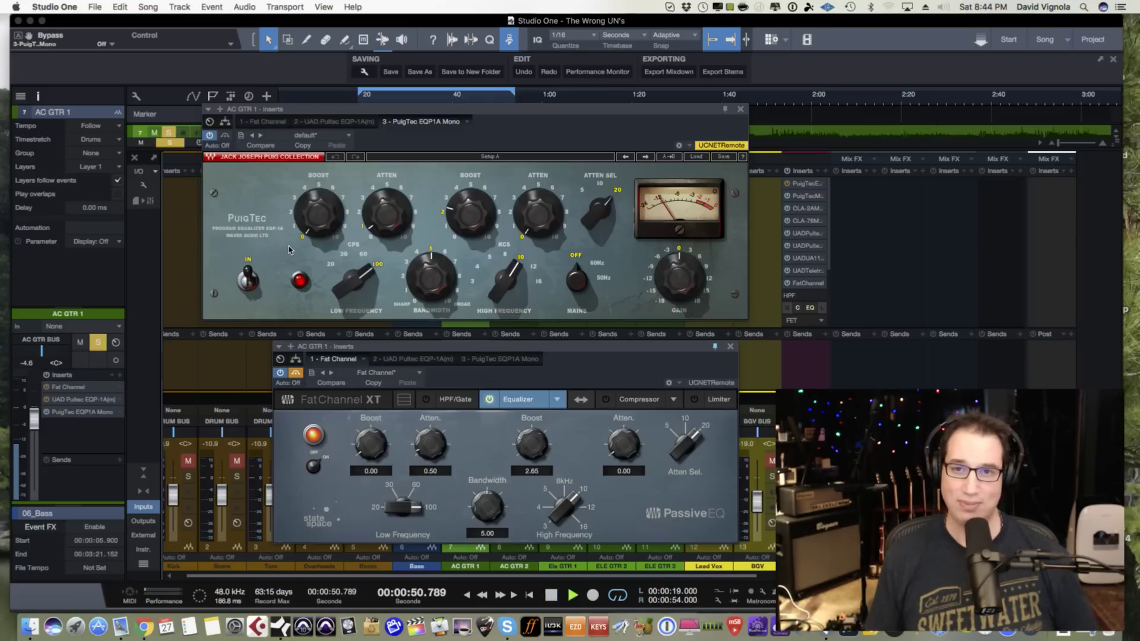
pyautogui.click(248, 278)
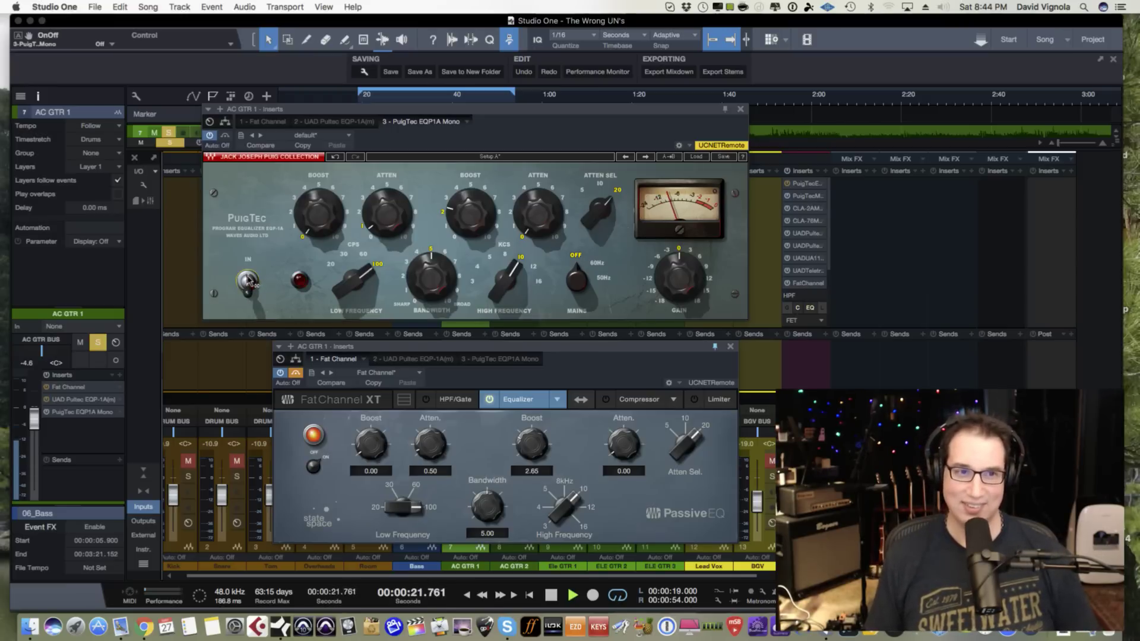
pyautogui.click(250, 271)
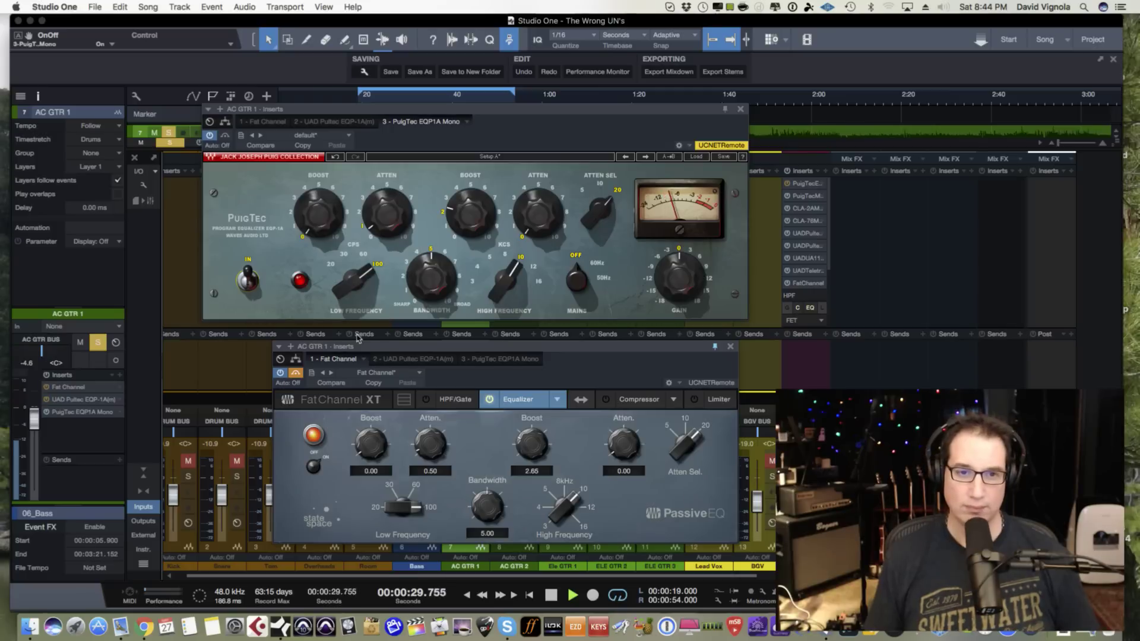
# - During playback, bypass the PuigTec and activate the Fat Channel for comparison, nudging the Fat Channel window up slightly
pyautogui.moveTo(363, 346); pyautogui.dragTo(351, 341)
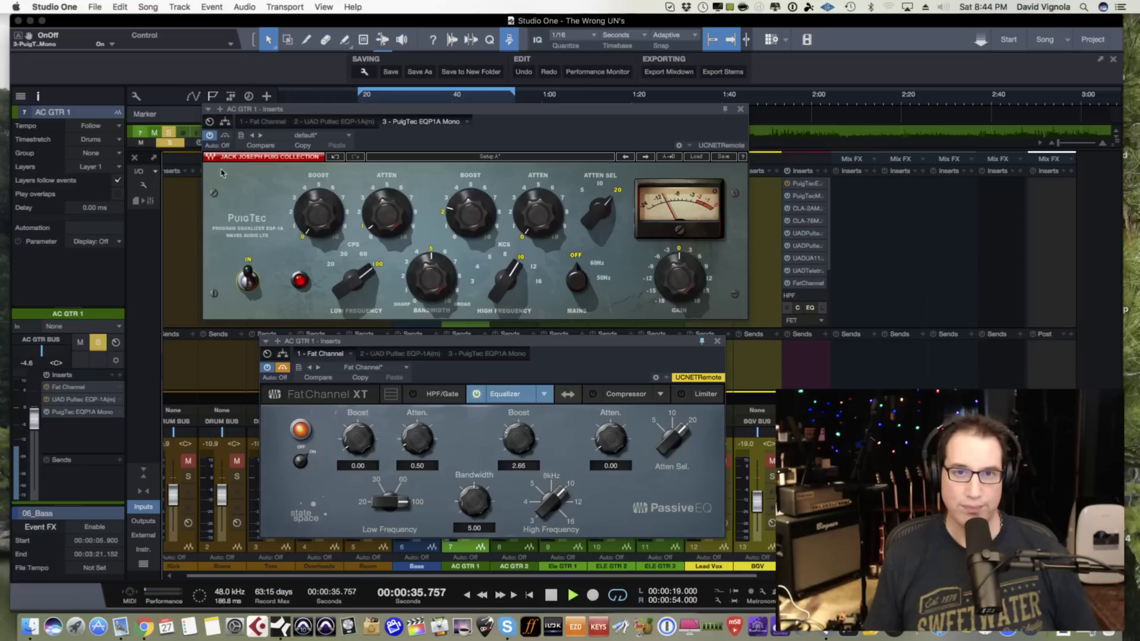
pyautogui.click(224, 137)
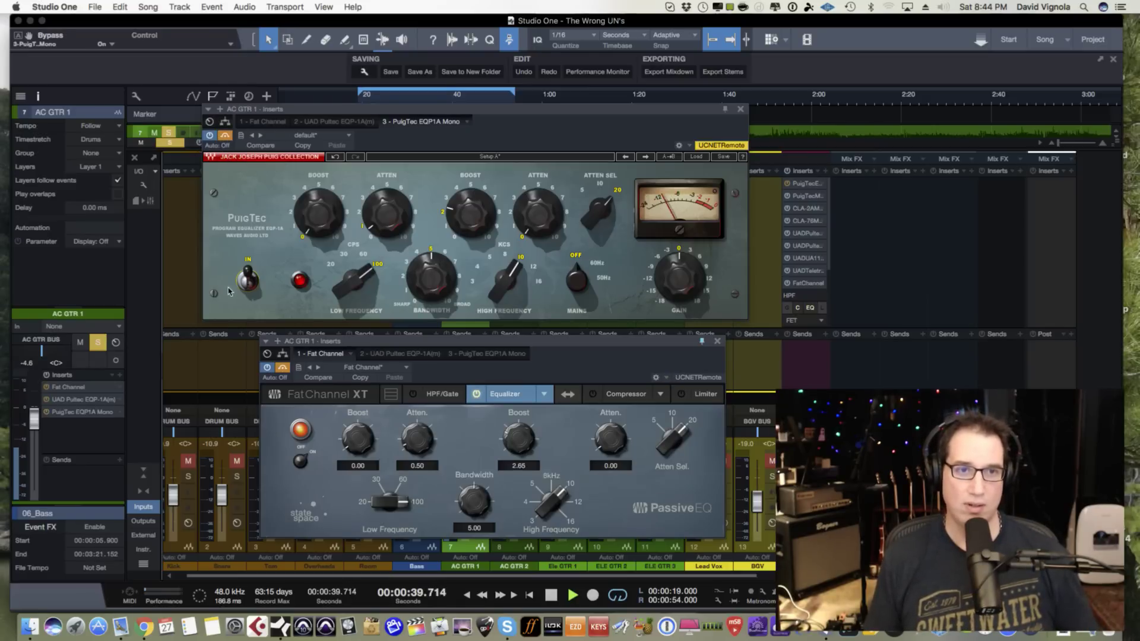
pyautogui.click(283, 368)
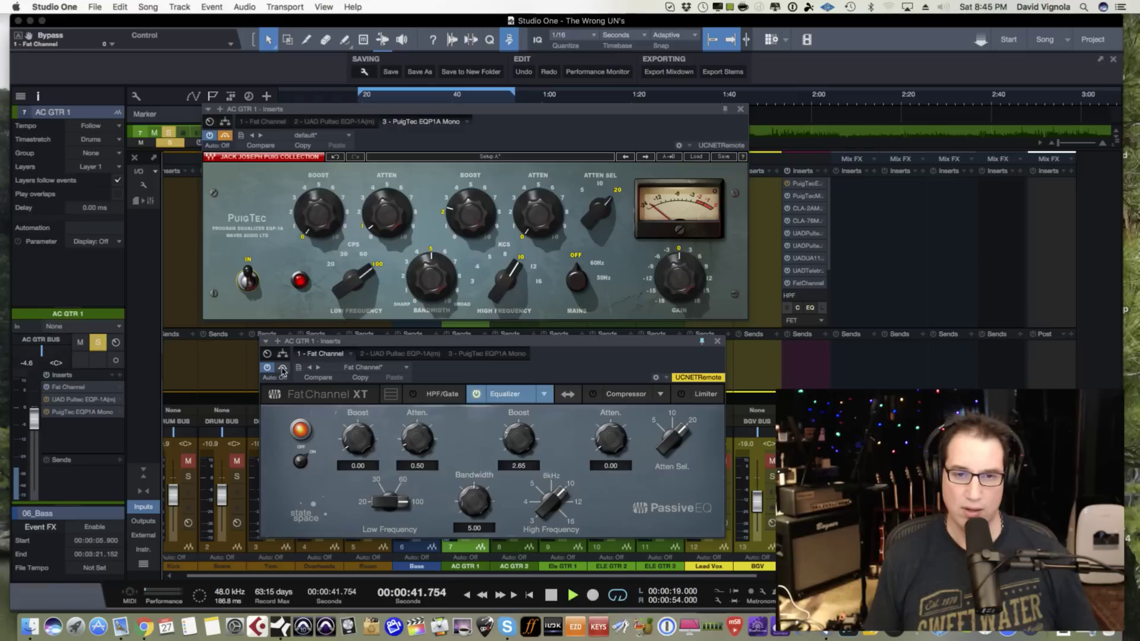
pyautogui.moveTo(434, 371); pyautogui.dragTo(425, 367)
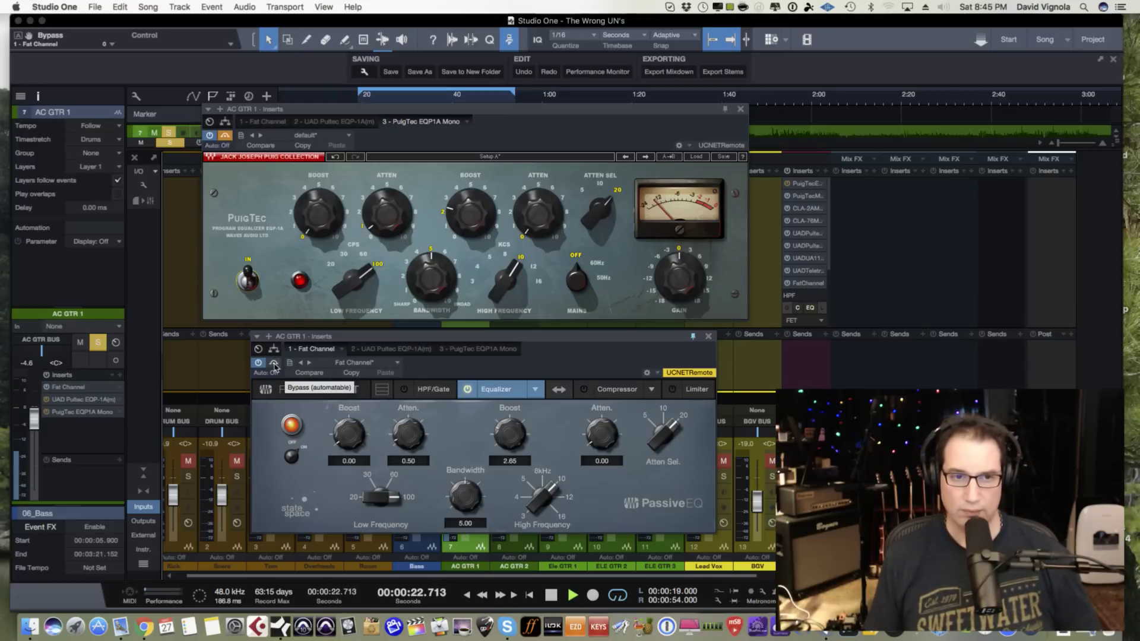
# - Alternate between the PuigTec and the Fat Channel by swapping their bypass states, ending on the PuigTec, and stop playback
pyautogui.click(229, 148)
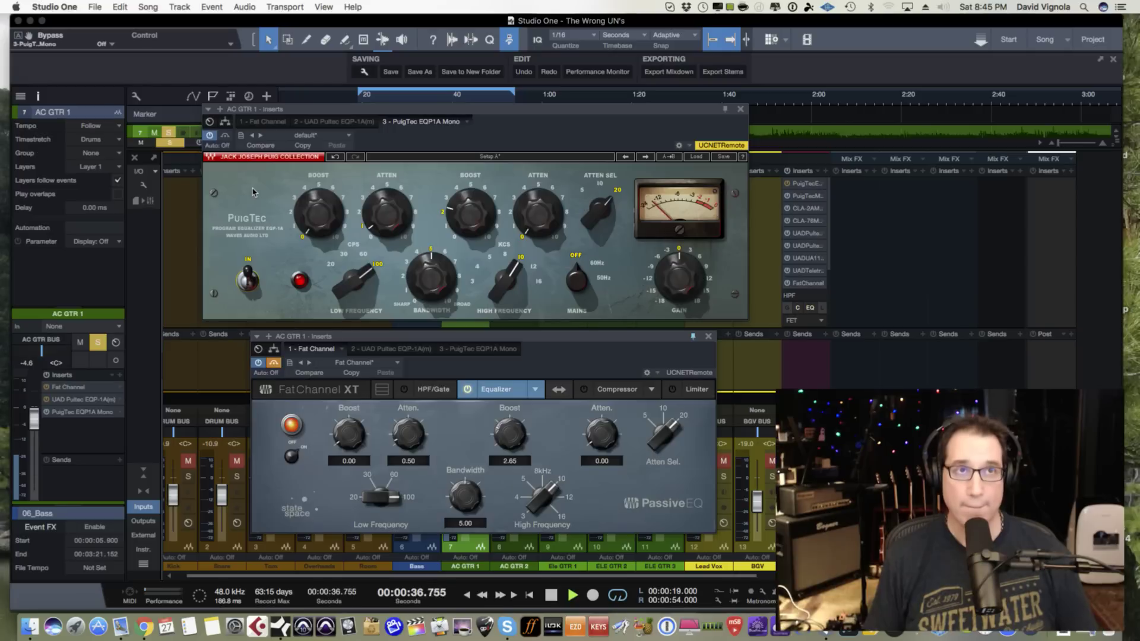
pyautogui.click(225, 135)
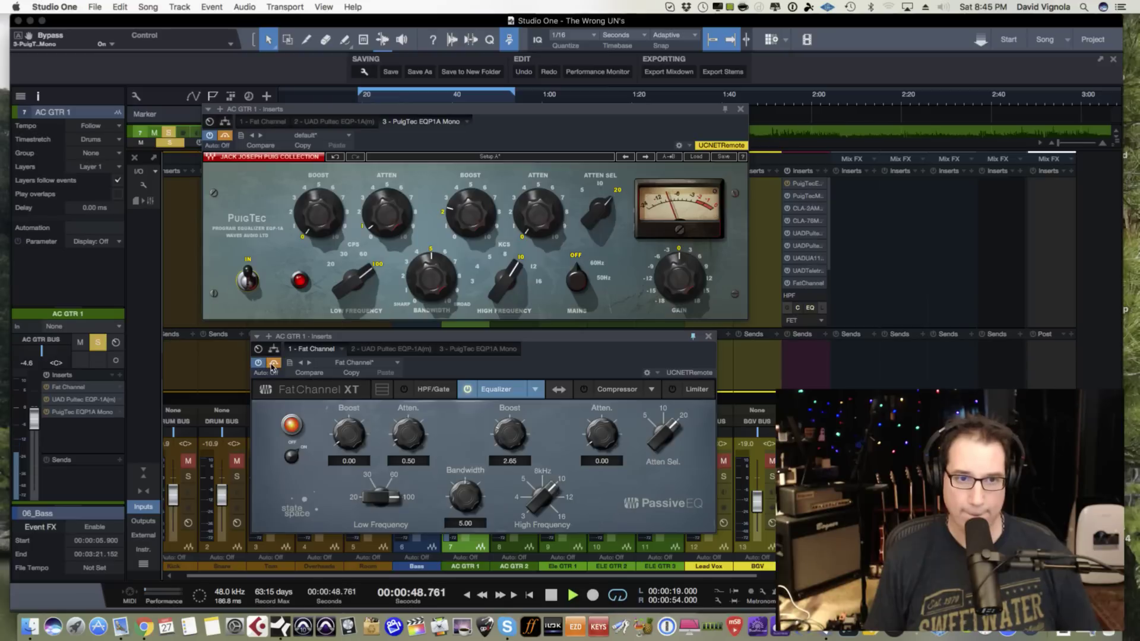
pyautogui.click(273, 364)
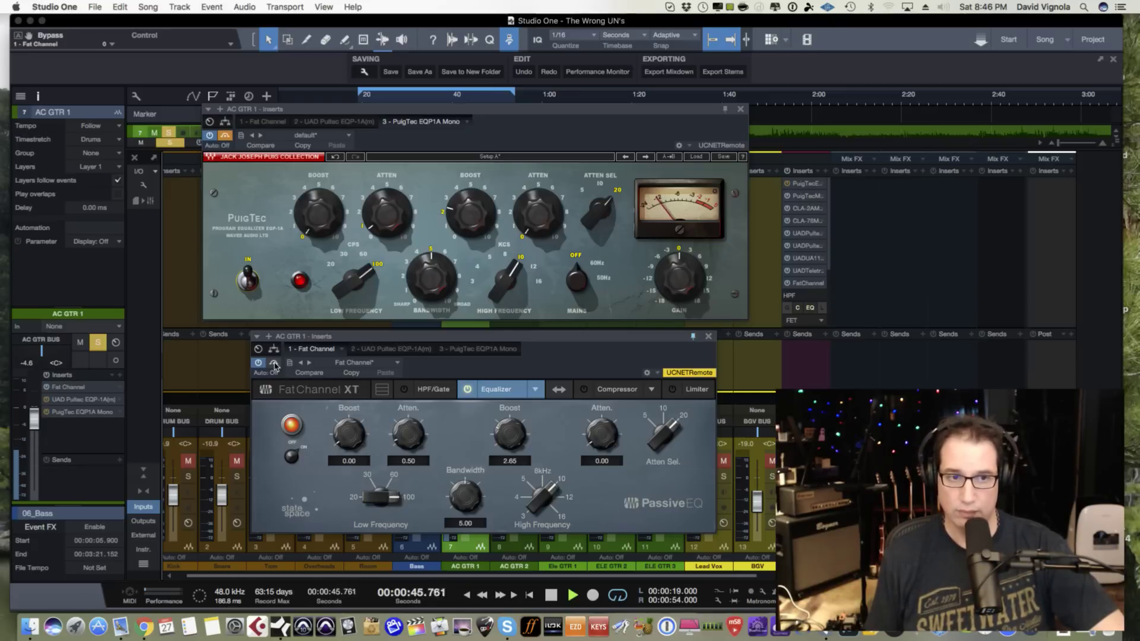
pyautogui.click(274, 363)
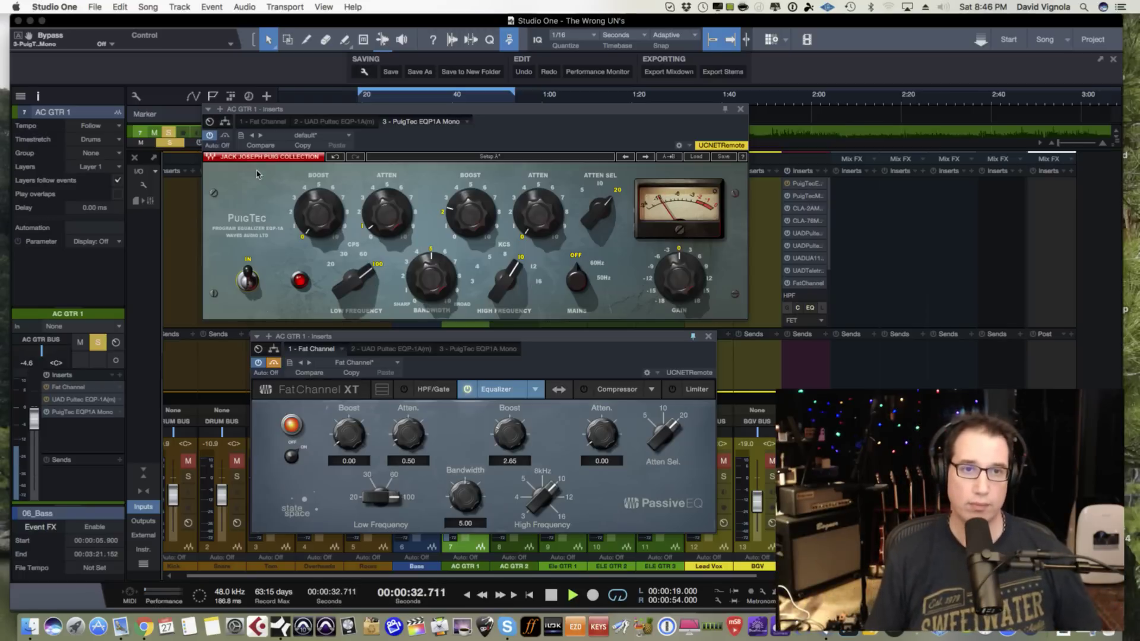
pyautogui.press('space')
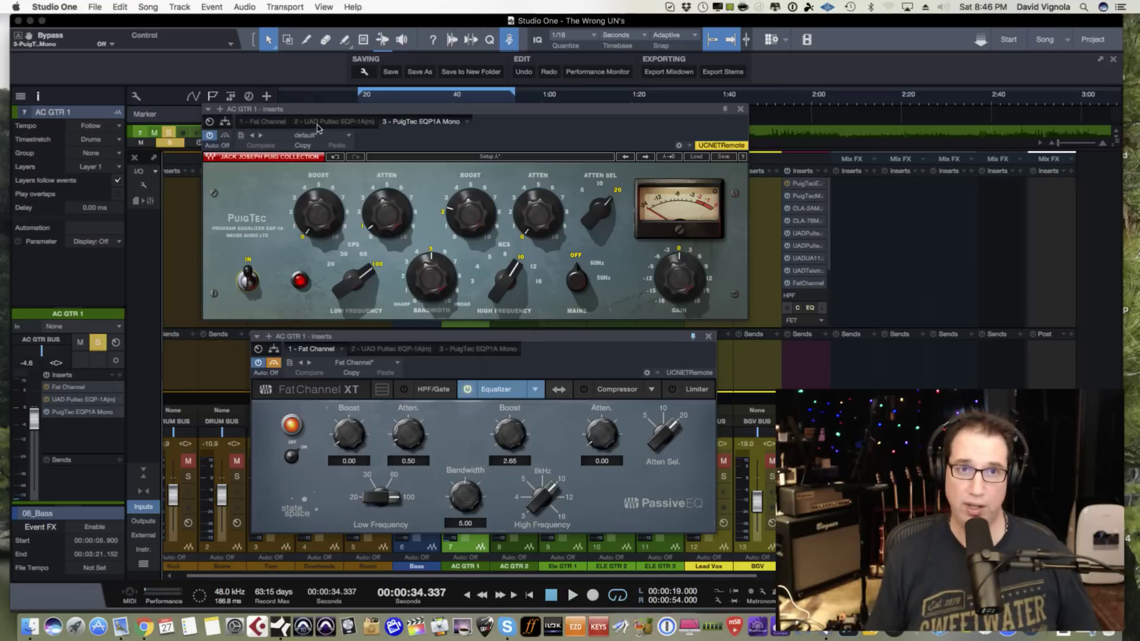
pyautogui.moveTo(330, 111); pyautogui.dragTo(330, 104)
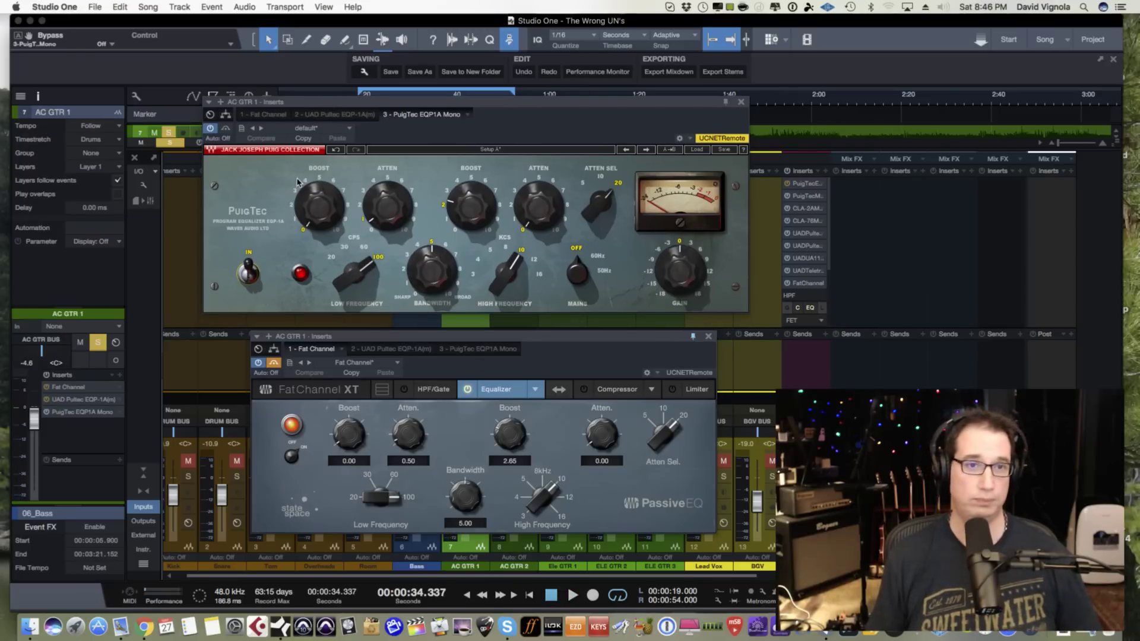
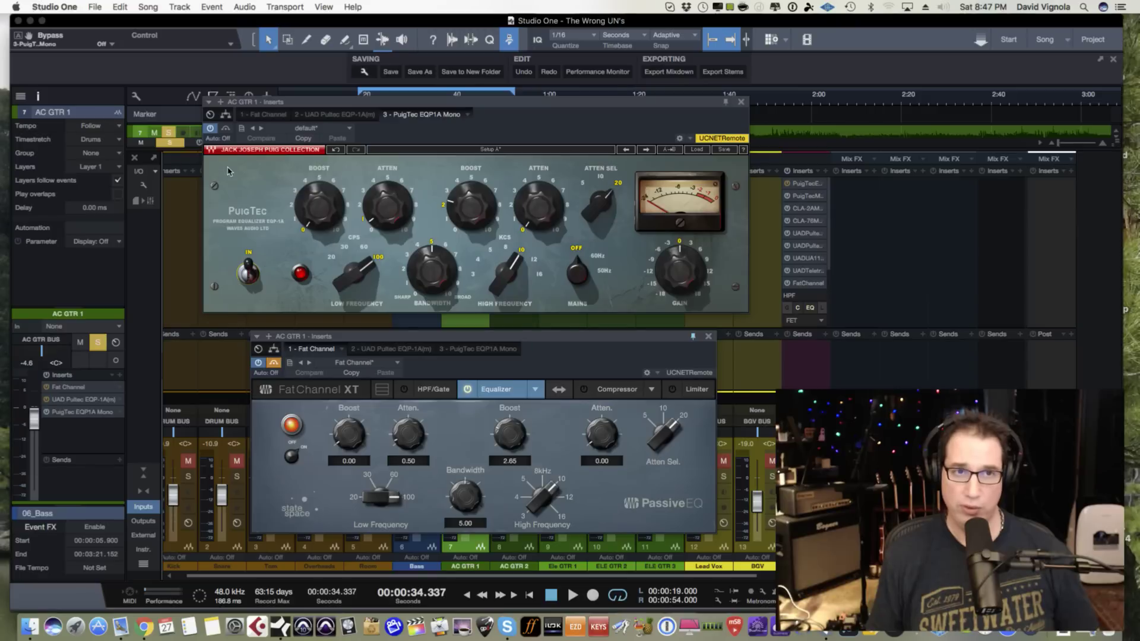
# - Resume playback, bypass the PuigTec while activating the Fat Channel, listen, and stop playback
pyautogui.press('space')
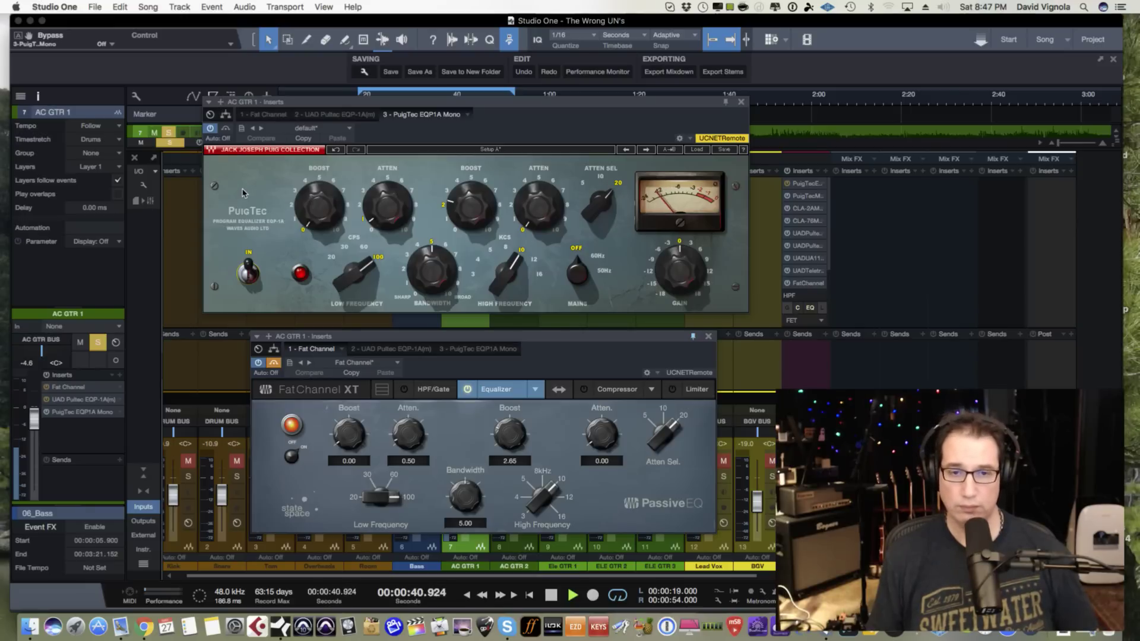
pyautogui.click(226, 130)
pyautogui.click(274, 363)
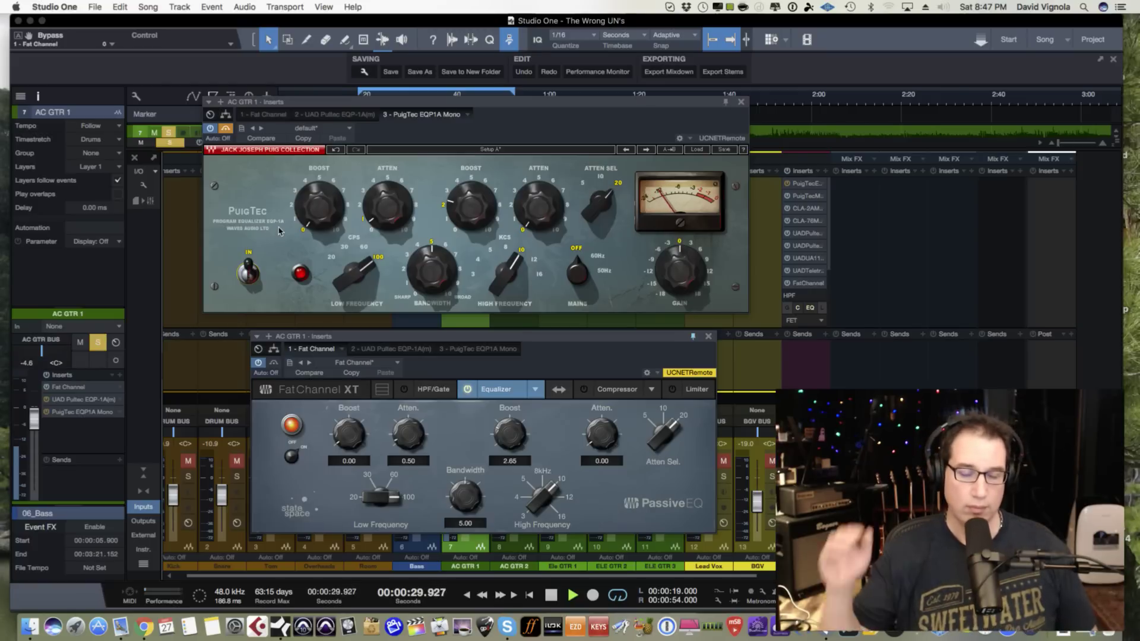
pyautogui.press('space')
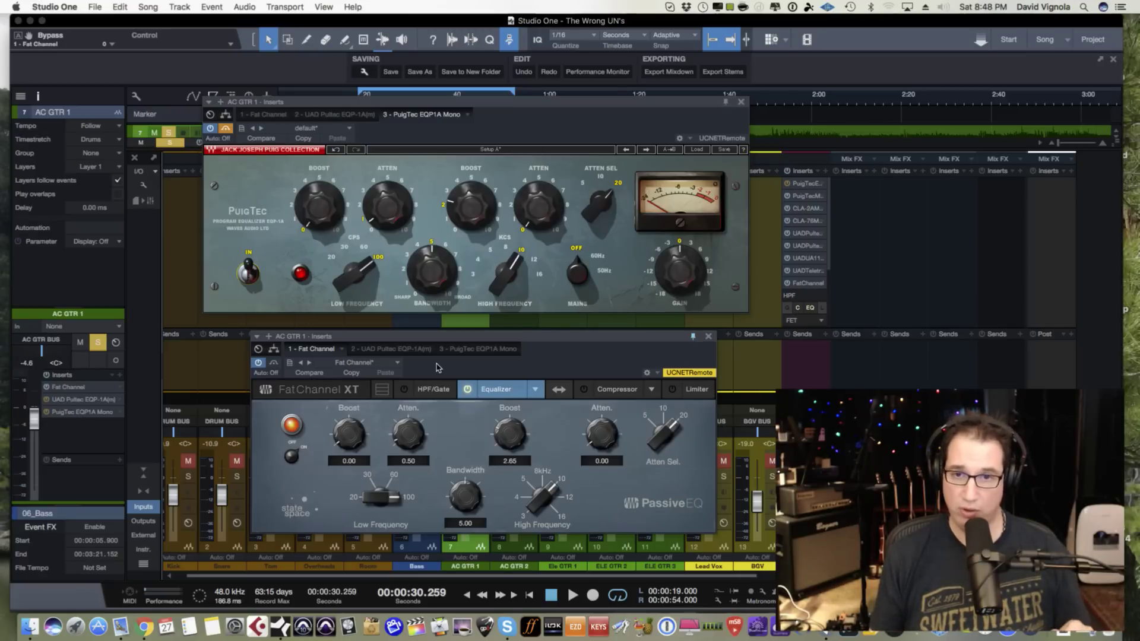
# - Close the Fat Channel window, move the PuigTec window down, and open AC GTR 1's UAD Pultec EQP-1A above it
pyautogui.click(708, 338)
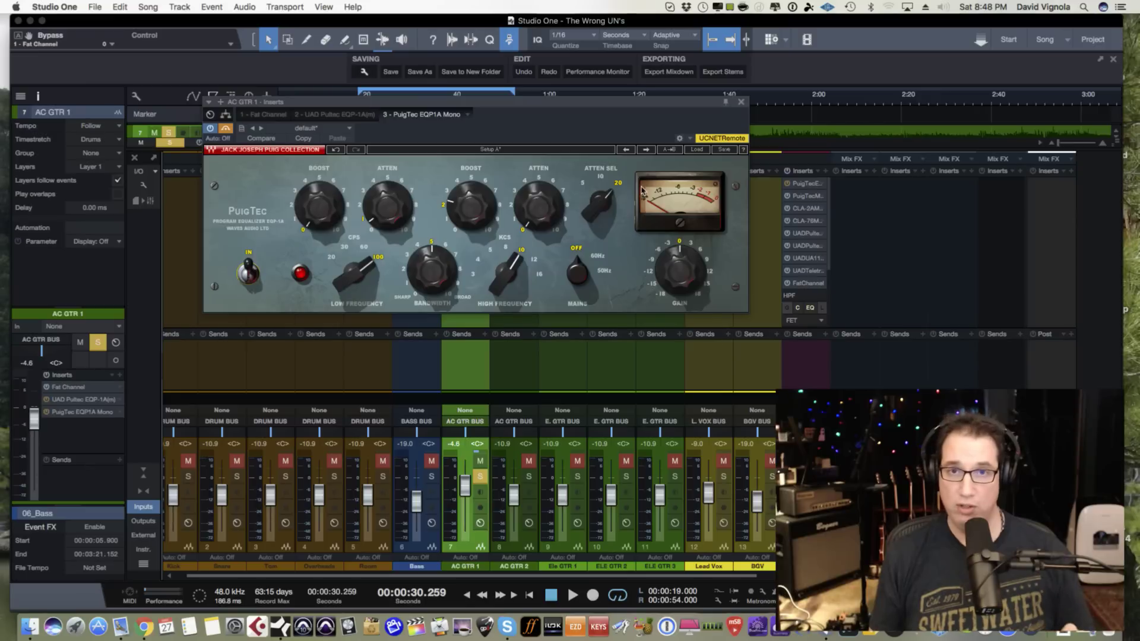
pyautogui.moveTo(581, 107); pyautogui.dragTo(551, 335)
pyautogui.click(466, 196)
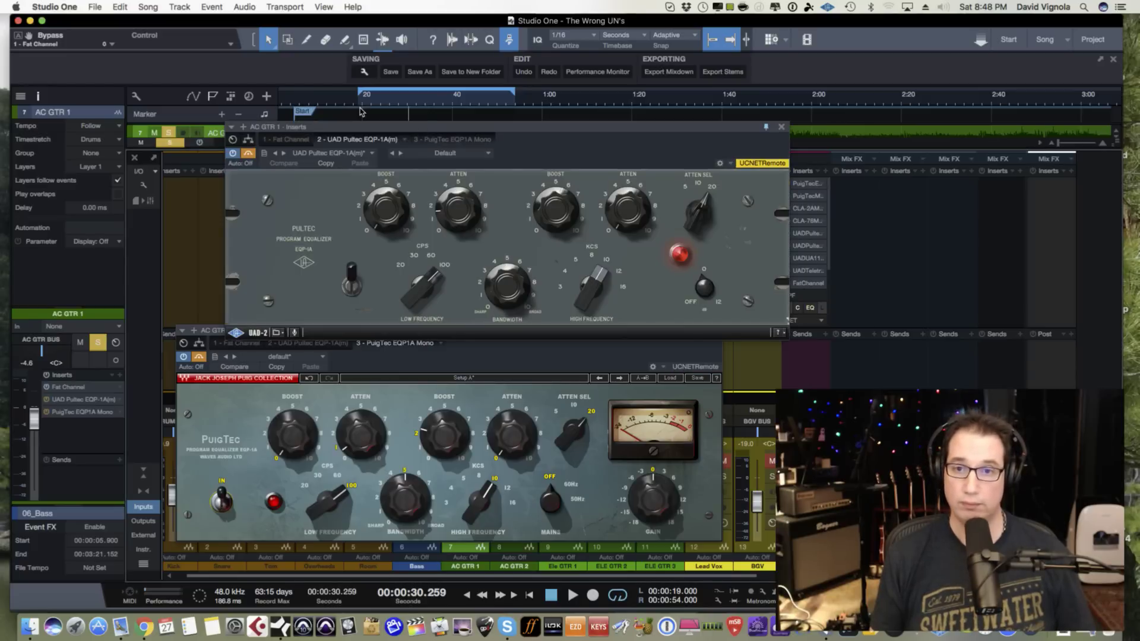
pyautogui.moveTo(390, 126); pyautogui.dragTo(324, 114)
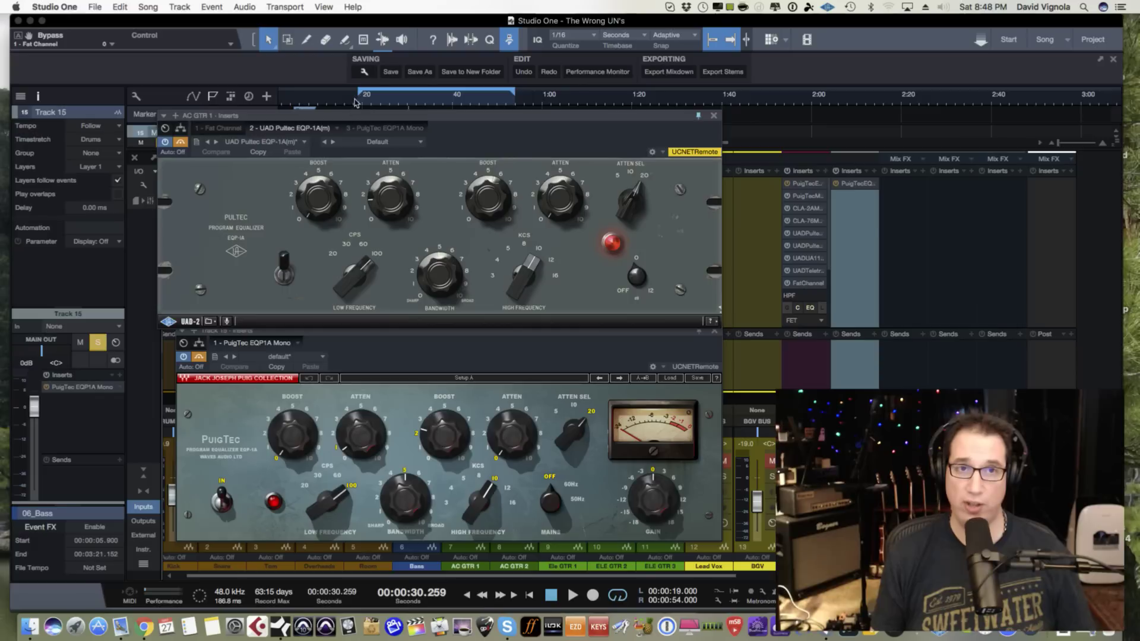
# - With the playback position set to 20 seconds, take the UAD Pultec out of bypass and bypass AC GTR 1's Fat Channel
pyautogui.click(363, 104)
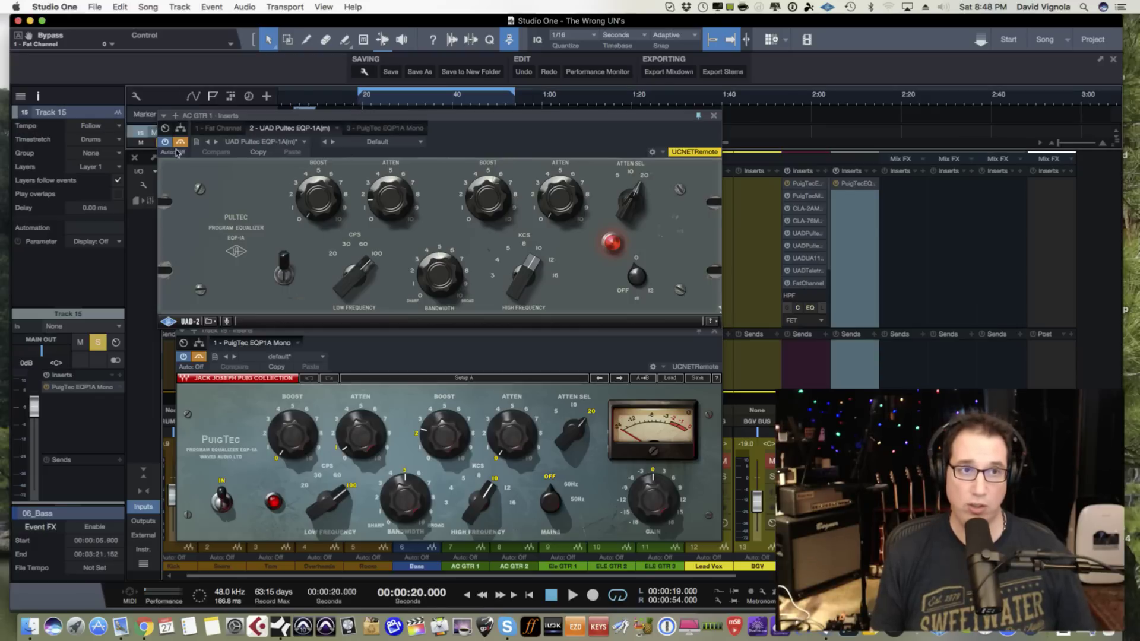
pyautogui.click(181, 143)
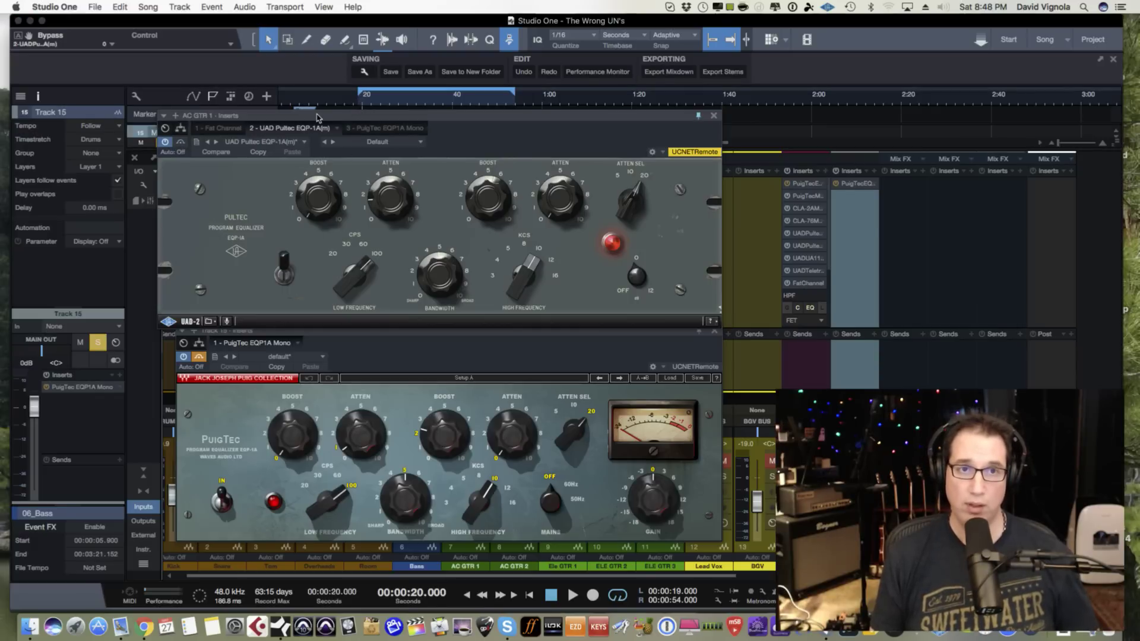
pyautogui.moveTo(316, 119); pyautogui.dragTo(366, 256)
pyautogui.click(462, 187)
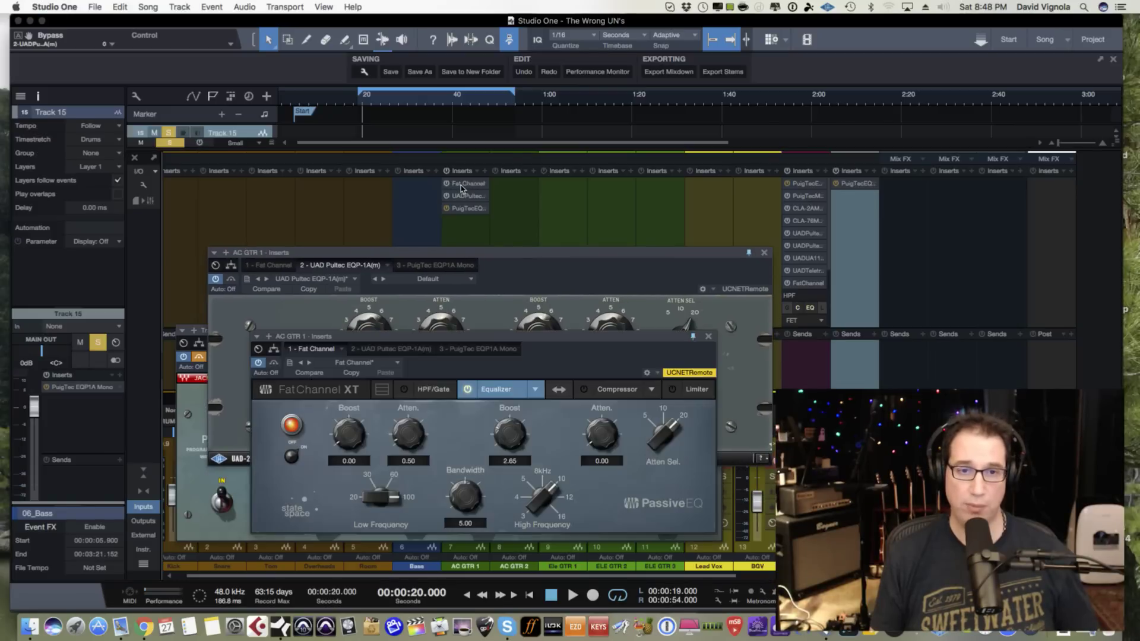
pyautogui.click(277, 363)
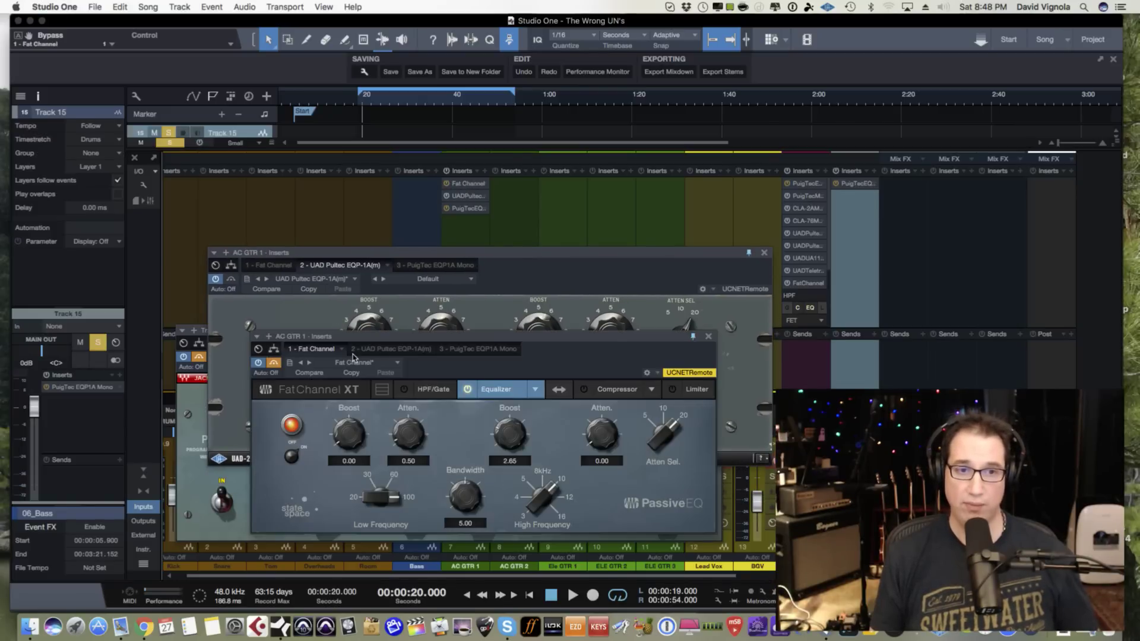
pyautogui.click(708, 336)
# - Arrange the UAD Pultec window directly above the PuigTec window without overlap and start playback
pyautogui.moveTo(565, 249); pyautogui.dragTo(519, 105)
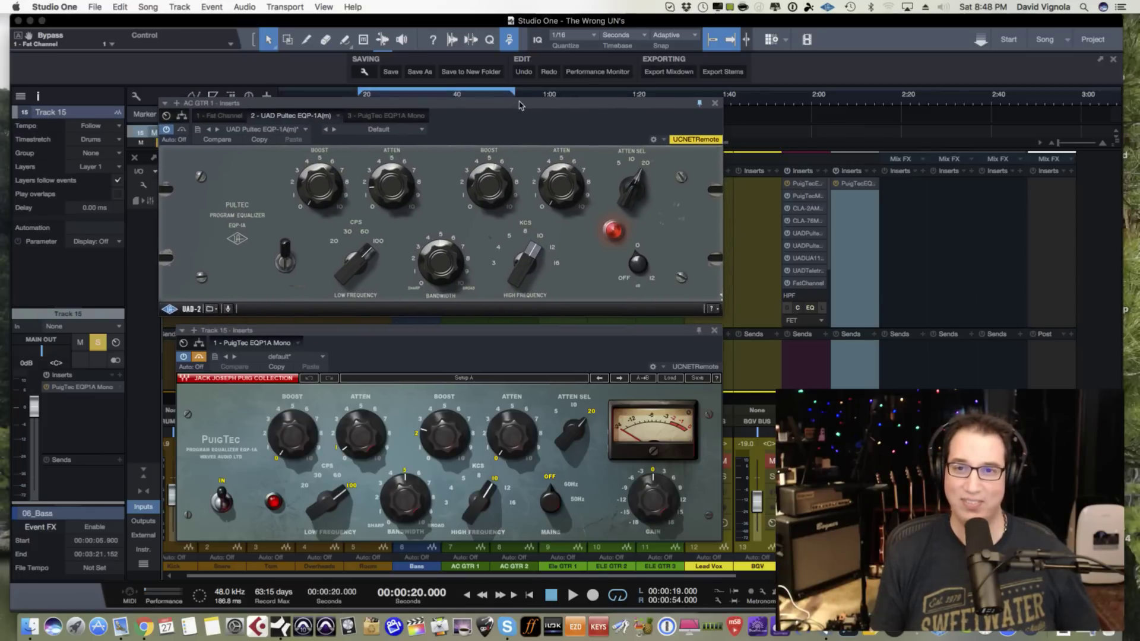
pyautogui.moveTo(417, 330); pyautogui.dragTo(405, 357)
pyautogui.click(405, 108)
pyautogui.moveTo(405, 108); pyautogui.dragTo(401, 130)
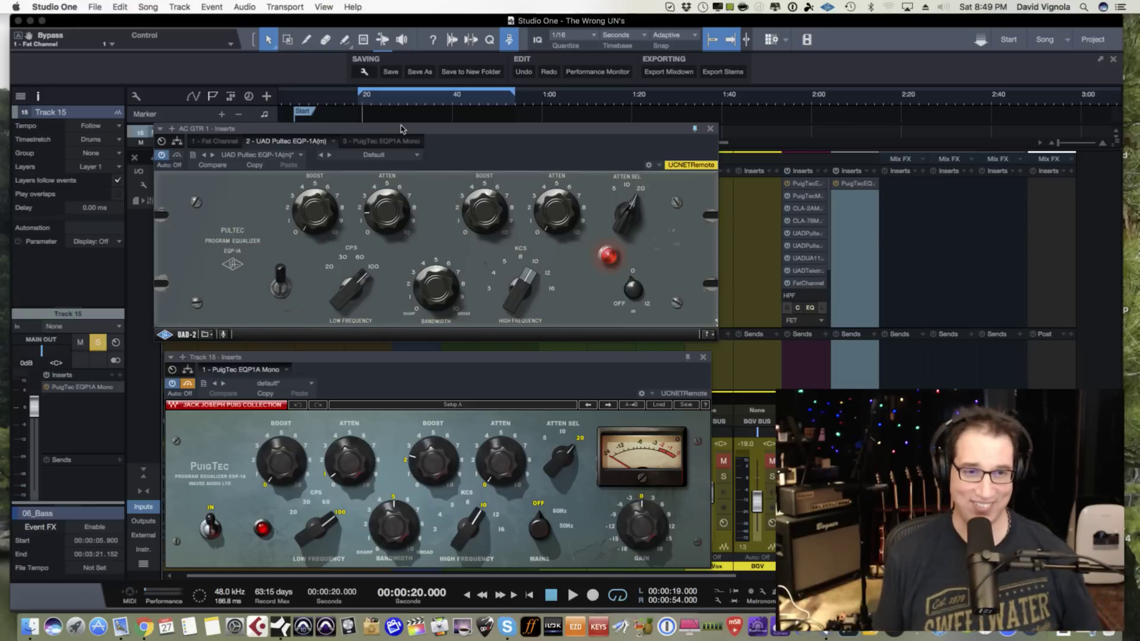
pyautogui.moveTo(368, 129); pyautogui.dragTo(369, 128)
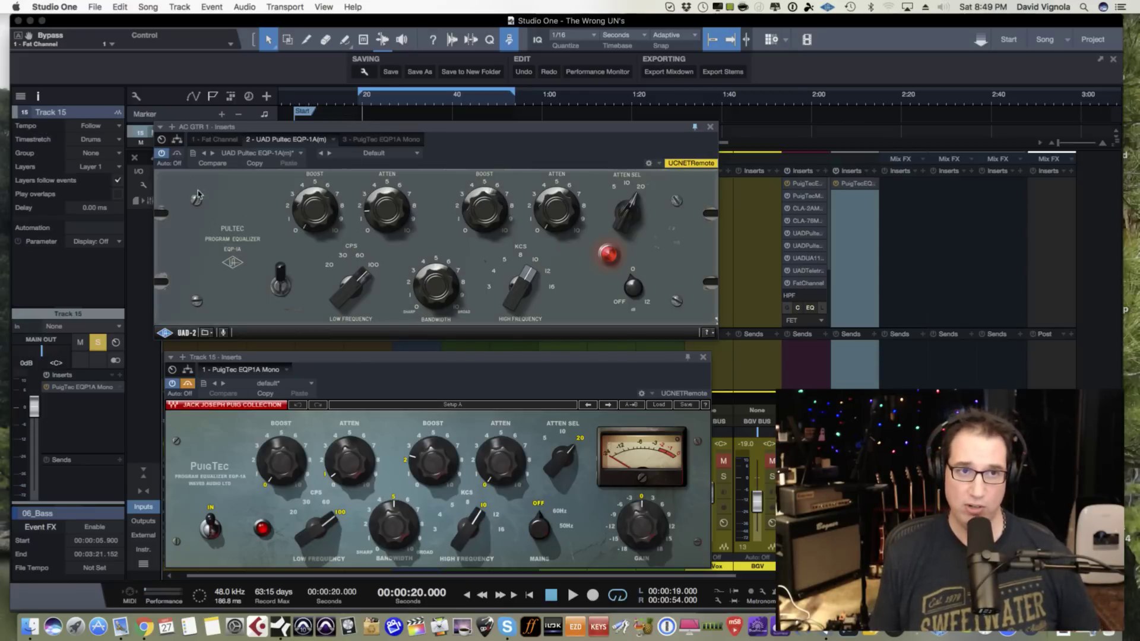
pyautogui.press('space')
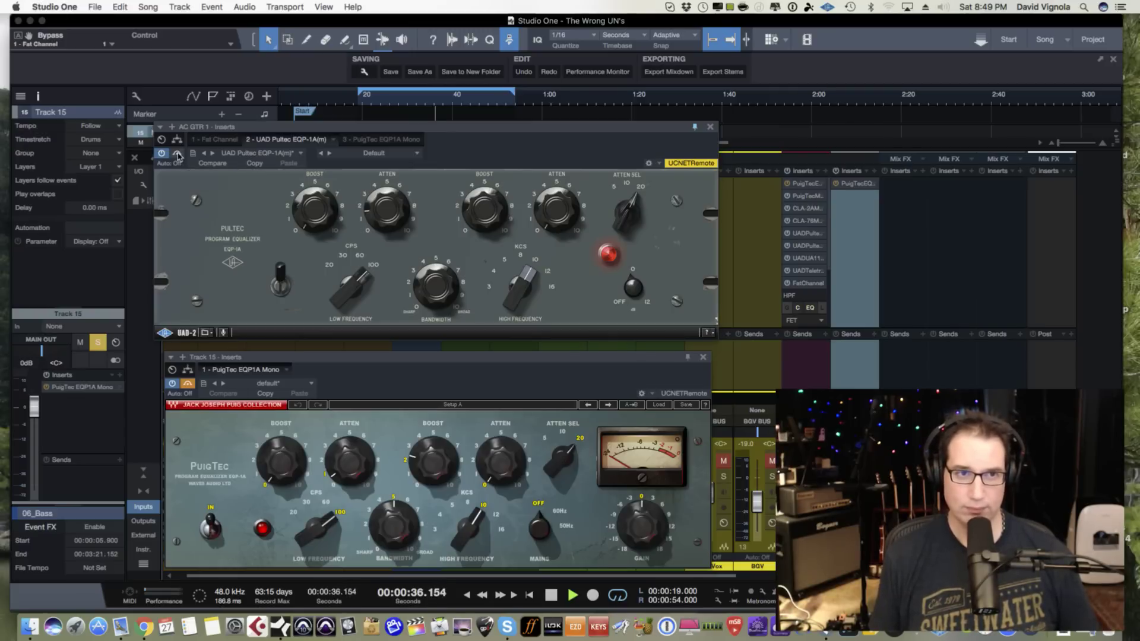
# - Compare by ear, switching from the UAD Pultec to the Track 15 PuigTec and back using their bypasses, and stop playback
pyautogui.click(188, 383)
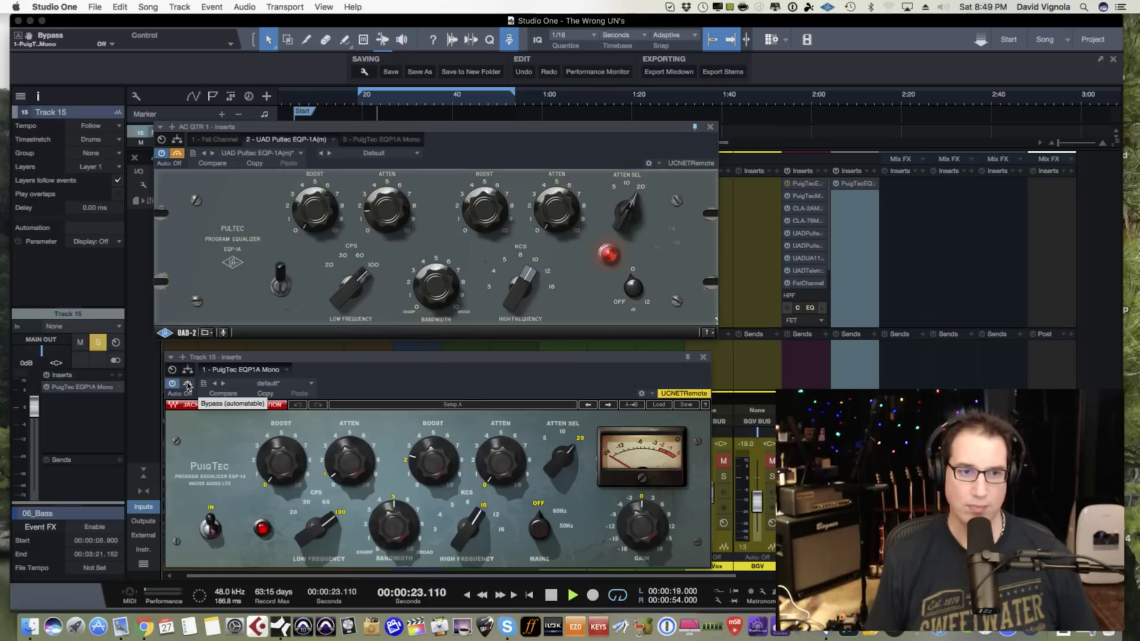
pyautogui.click(178, 153)
pyautogui.click(178, 154)
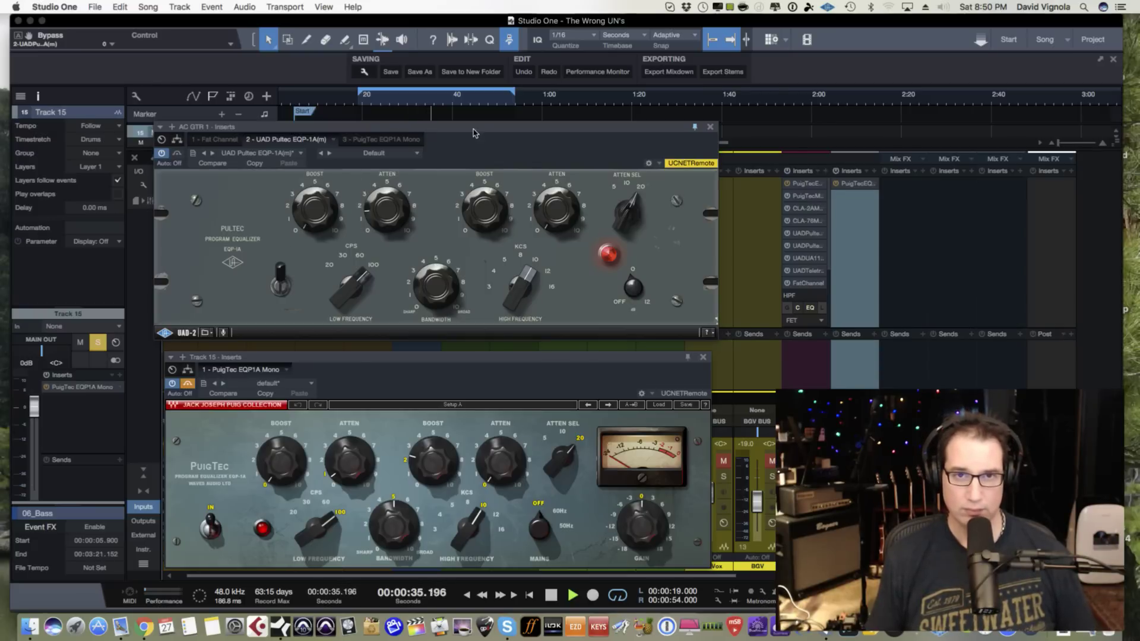
pyautogui.press('space')
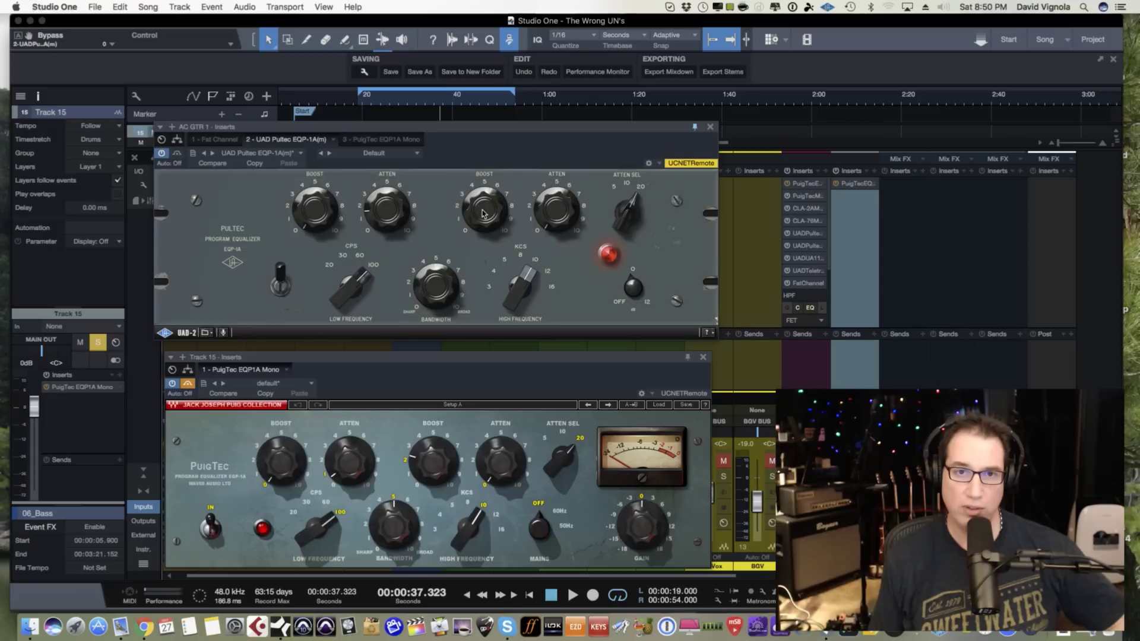
# - Set high-frequency boost to about 5.3 on the UAD Pultec and 5.0 on Track 15's PuigTec, and the PuigTec's low attenuation to 1.8
pyautogui.moveTo(484, 200); pyautogui.dragTo(484, 203)
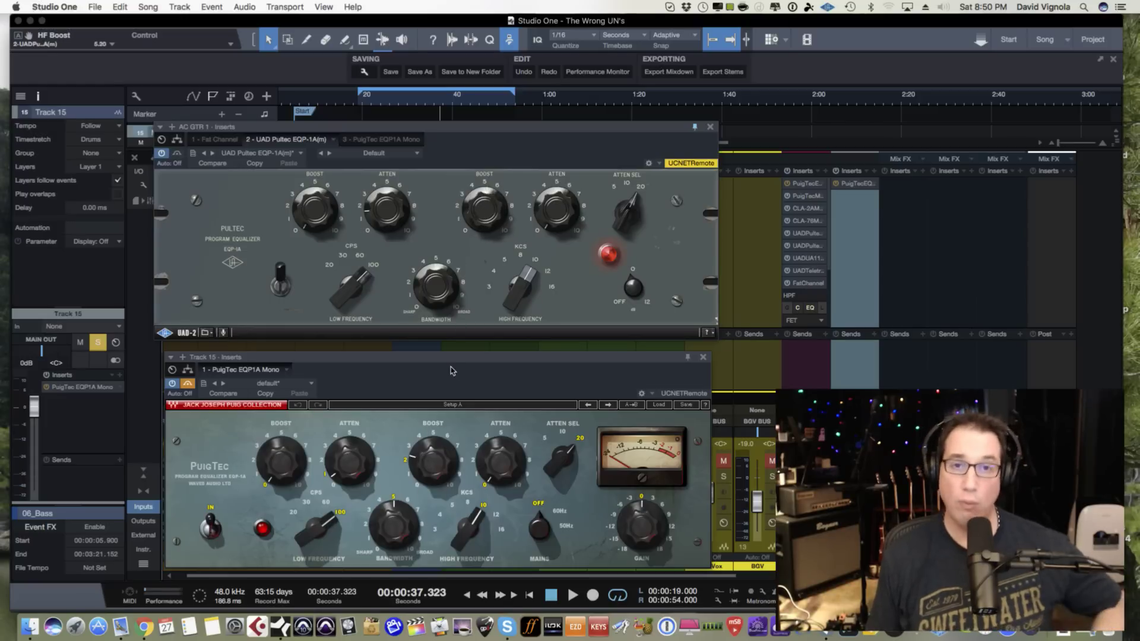
pyautogui.moveTo(427, 453)
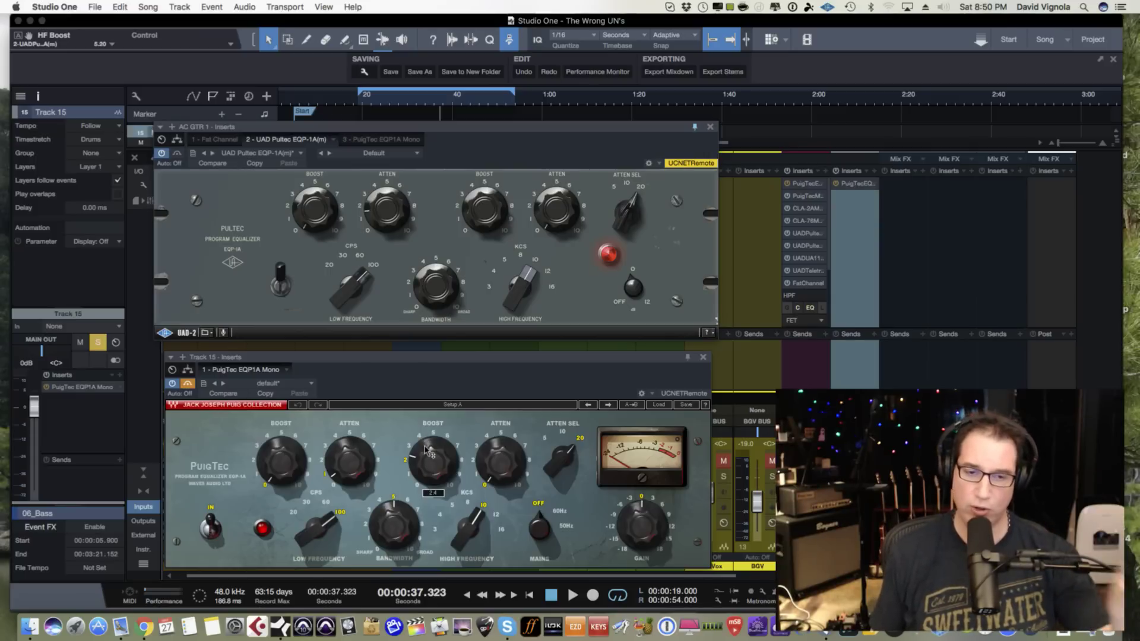
pyautogui.moveTo(427, 450); pyautogui.dragTo(429, 416)
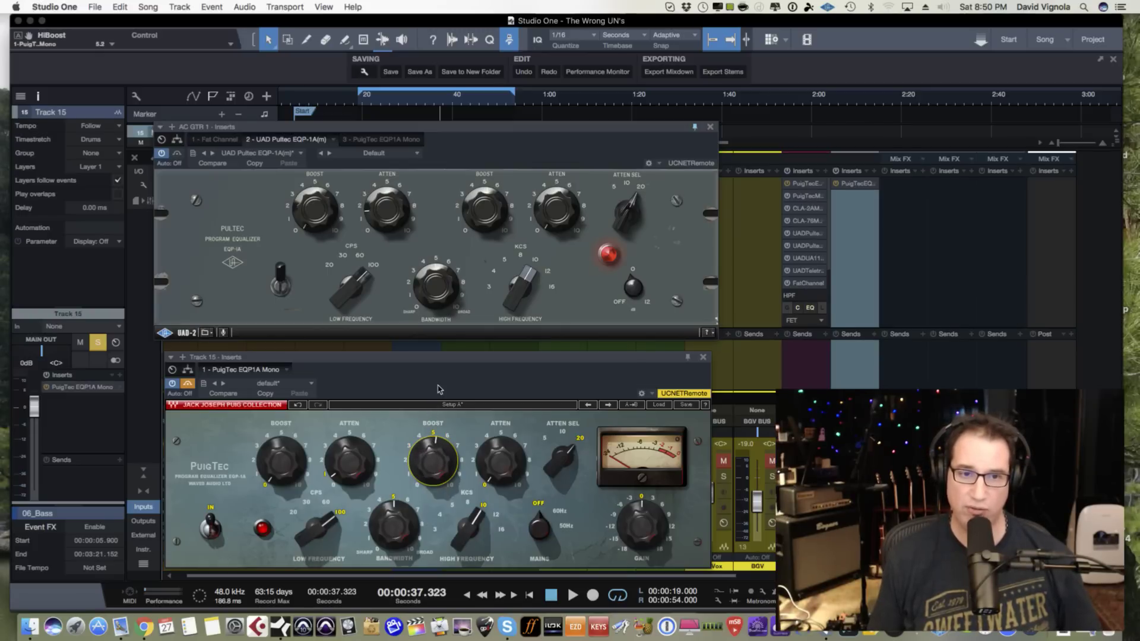
pyautogui.click(485, 209)
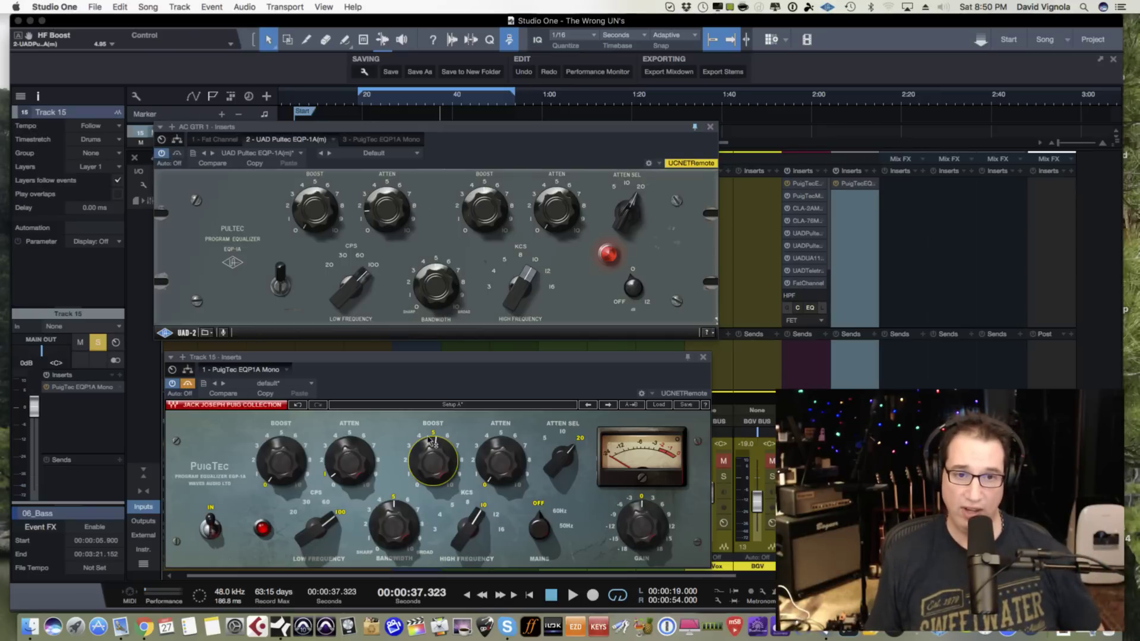
pyautogui.moveTo(430, 439); pyautogui.dragTo(428, 446)
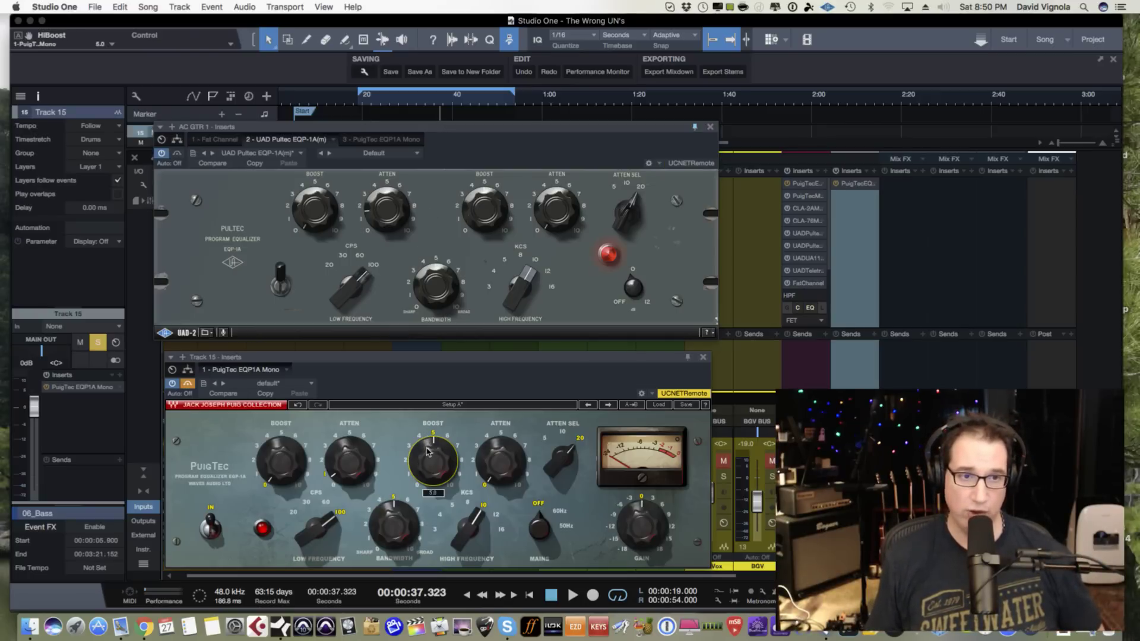
pyautogui.click(478, 194)
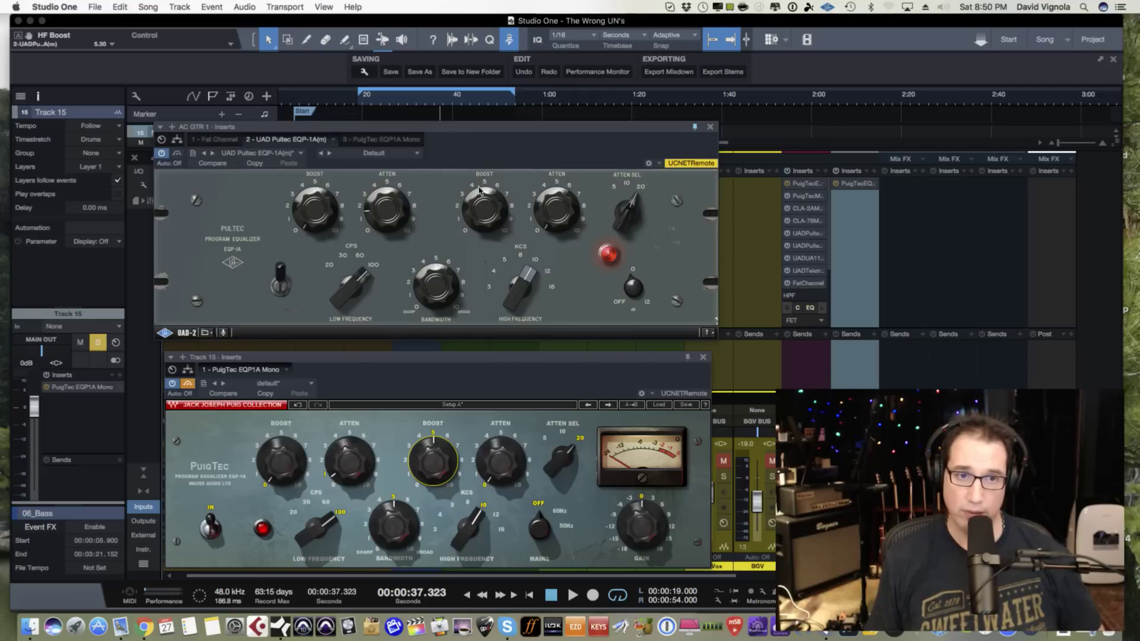
pyautogui.moveTo(349, 442); pyautogui.dragTo(332, 469)
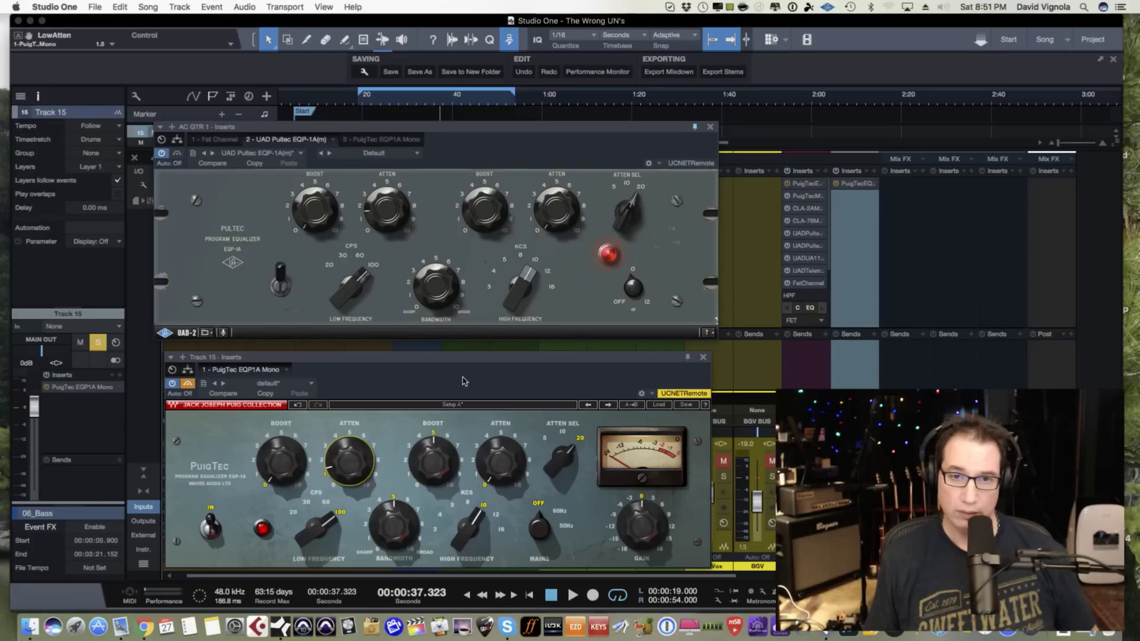
pyautogui.moveTo(464, 361); pyautogui.dragTo(465, 353)
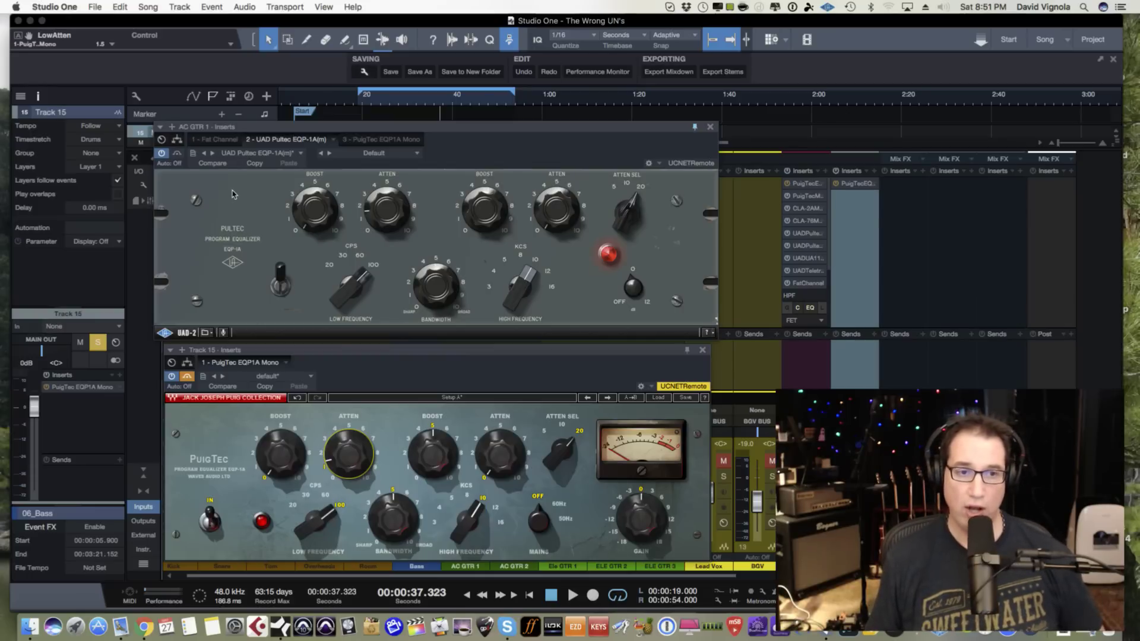
# - Resume playback, bypass the UAD Pultec while activating Track 15's PuigTec, listen, and stop playback
pyautogui.press('space')
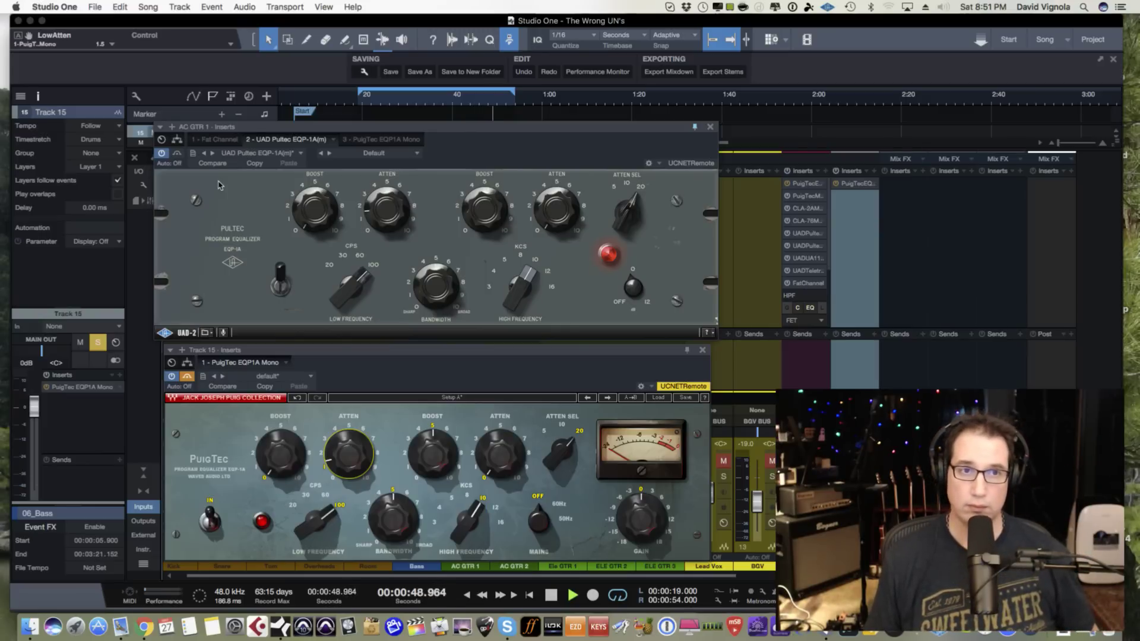
pyautogui.click(178, 154)
pyautogui.click(187, 377)
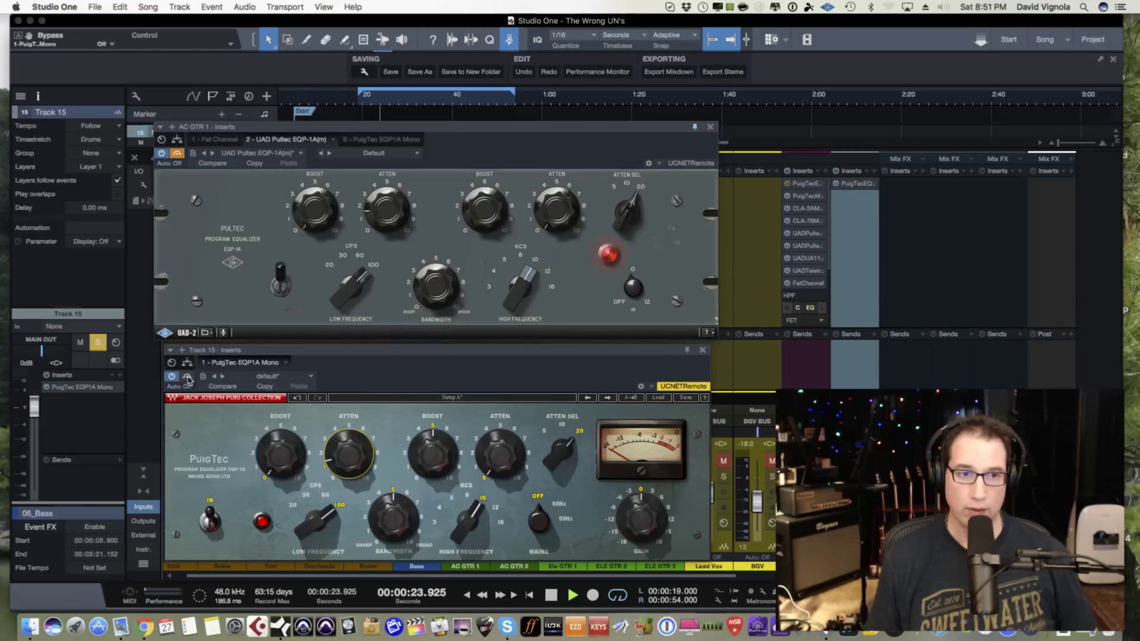
pyautogui.press('space')
# - Replace Track 15's PuigTec window with AC GTR 1's PuigTec EQP1A, placed above the UAD Pultec window without overlap
pyautogui.moveTo(450, 354)
pyautogui.mouseDown()
pyautogui.moveTo(451, 371)
pyautogui.moveTo(452, 331)
pyautogui.moveTo(453, 347)
pyautogui.mouseUp()
pyautogui.click(704, 339)
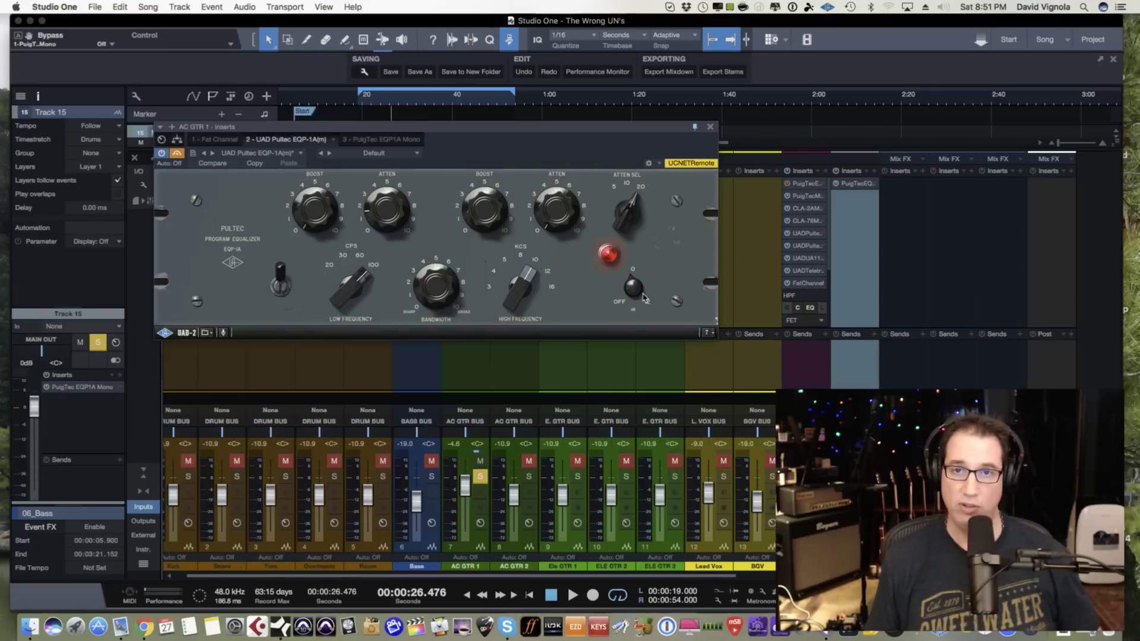
pyautogui.moveTo(543, 142); pyautogui.dragTo(539, 323)
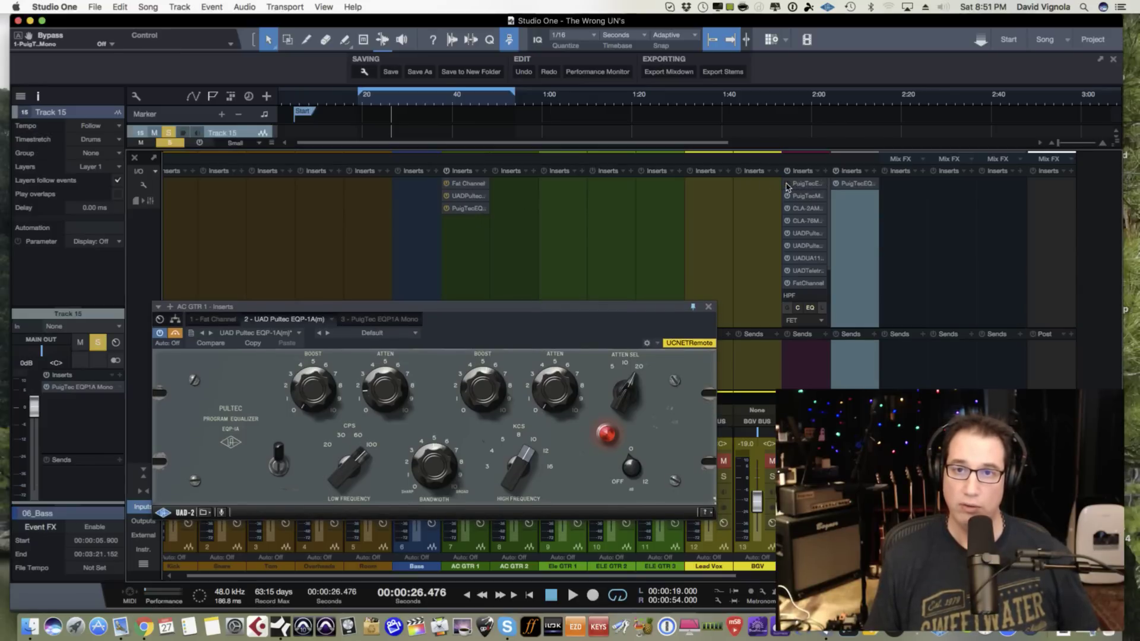
pyautogui.click(473, 209)
pyautogui.moveTo(449, 329); pyautogui.dragTo(439, 65)
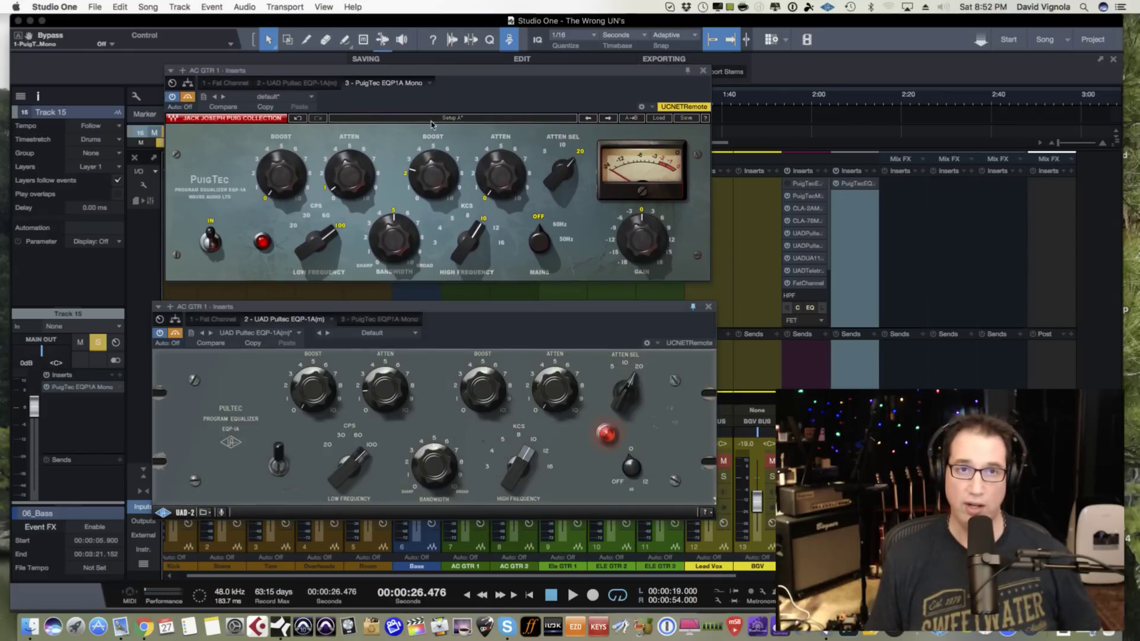
pyautogui.moveTo(416, 306); pyautogui.dragTo(416, 321)
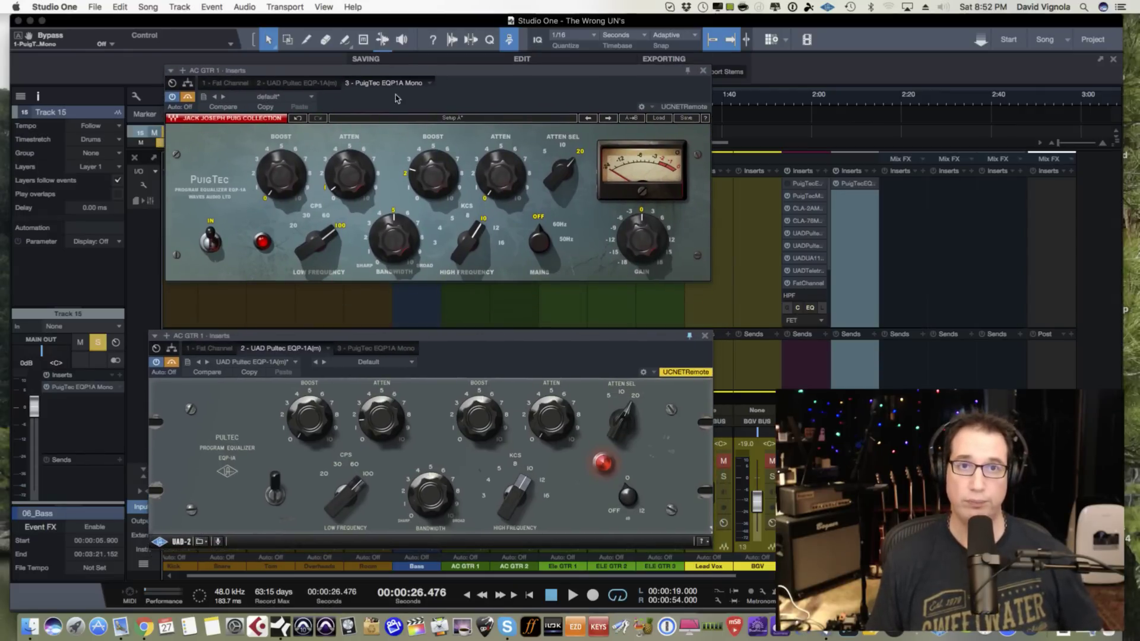
pyautogui.moveTo(392, 76); pyautogui.dragTo(378, 93)
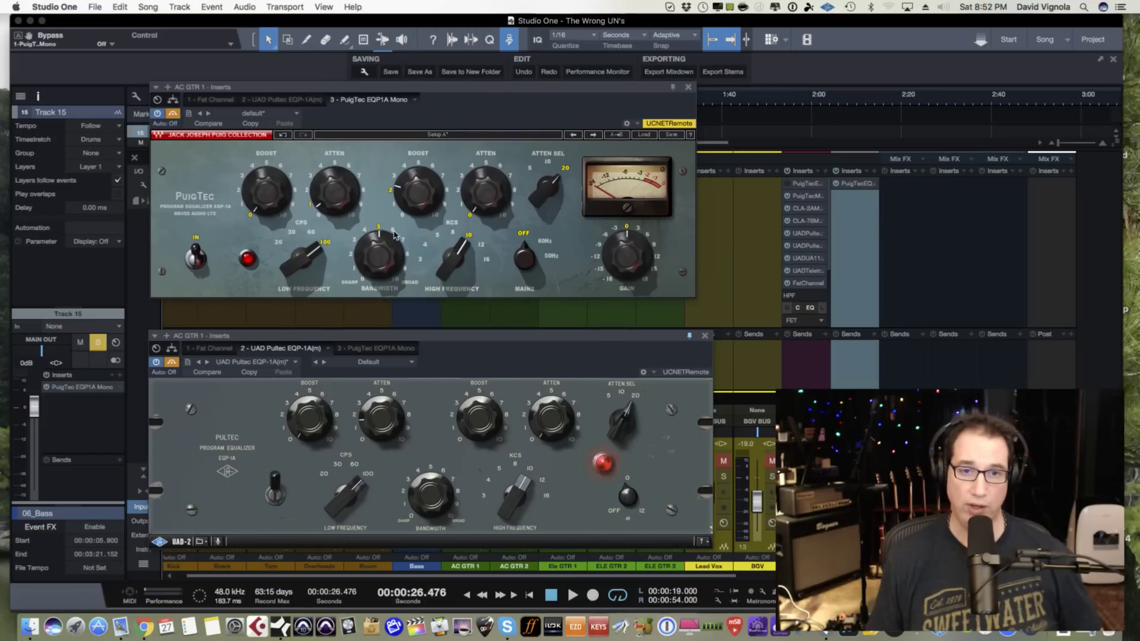
# - Set AC GTR 1's PuigTec high-frequency boost to about 4.9 and its low attenuation to 2.1
pyautogui.moveTo(417, 198); pyautogui.dragTo(411, 150)
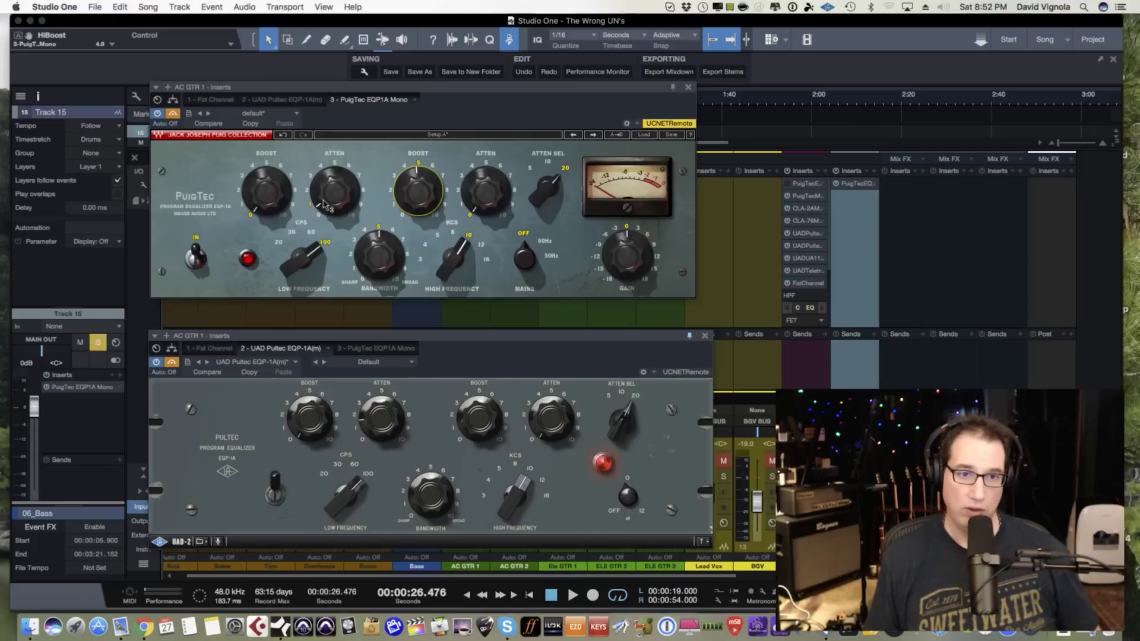
pyautogui.moveTo(325, 199); pyautogui.dragTo(321, 178)
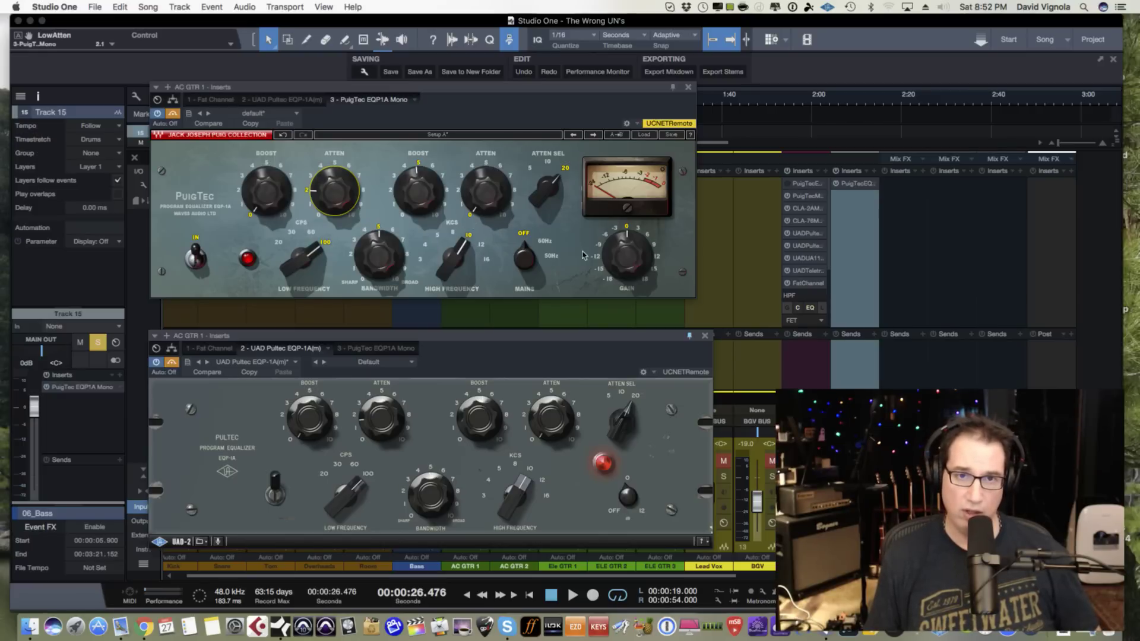
# - Play AC GTR 1 with its PuigTec out of bypass, and switch to the UAD Pultec by swapping their bypass states
pyautogui.click(172, 114)
pyautogui.press('space')
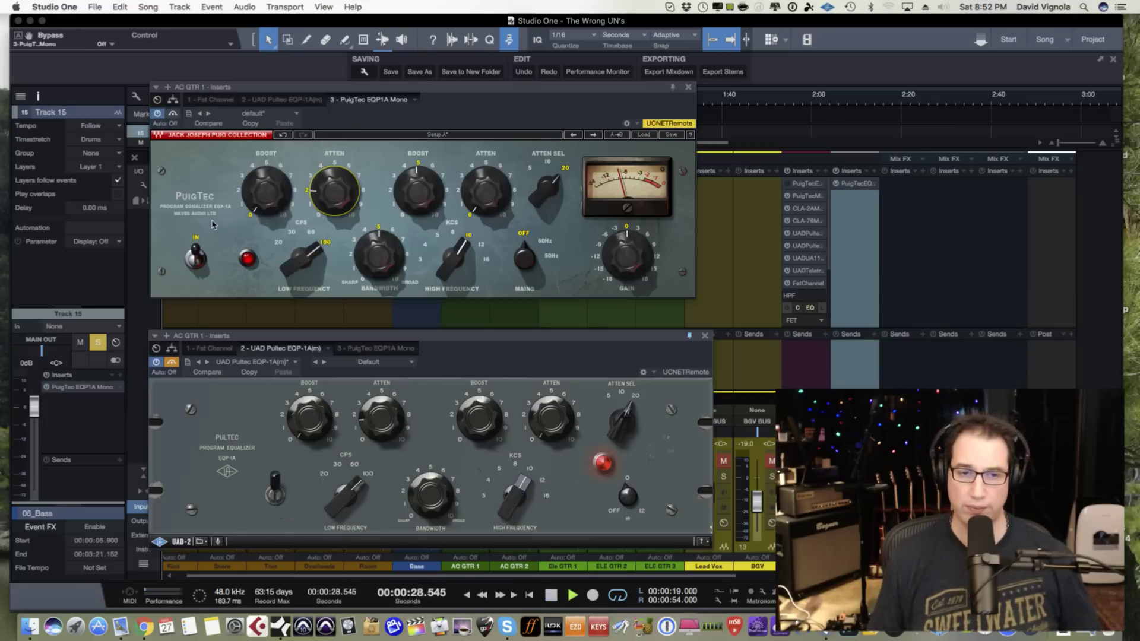
pyautogui.moveTo(263, 335); pyautogui.dragTo(254, 314)
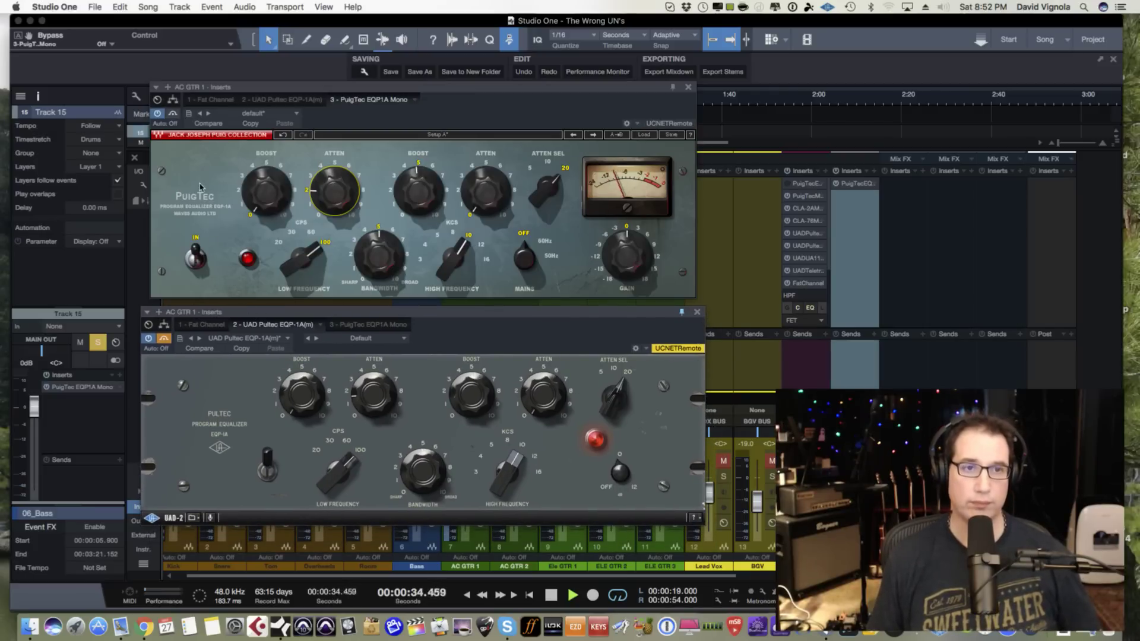
pyautogui.click(173, 115)
pyautogui.click(164, 338)
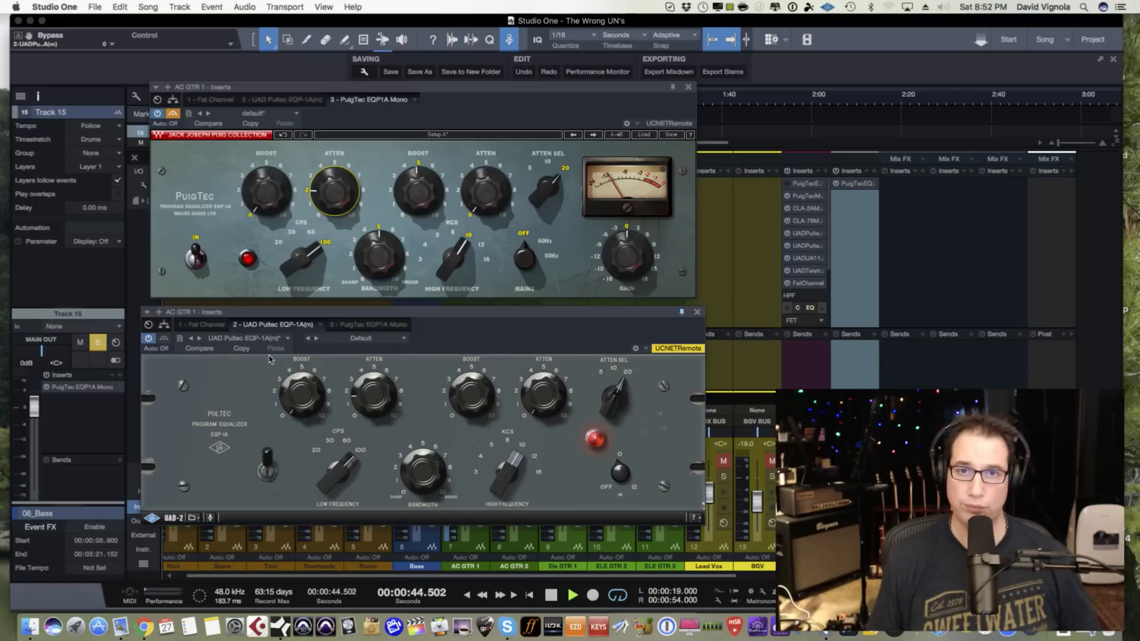
# - Switch from the UAD Pultec to AC GTR 1's PuigTec and back while listening, and stop playback
pyautogui.moveTo(361, 314); pyautogui.dragTo(362, 319)
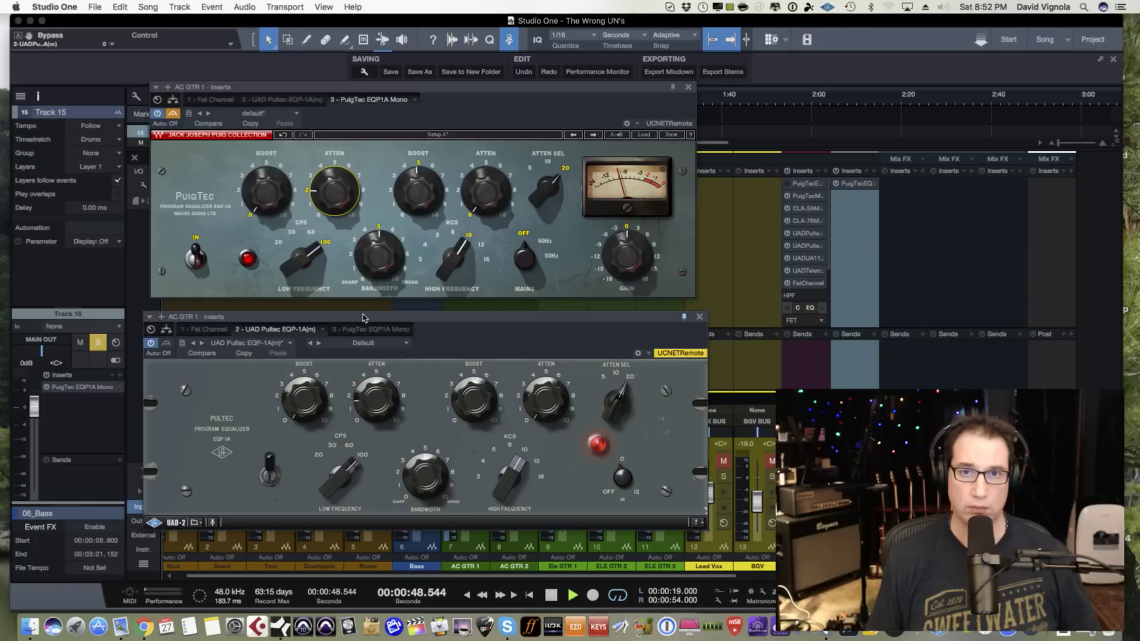
pyautogui.click(167, 344)
pyautogui.click(172, 114)
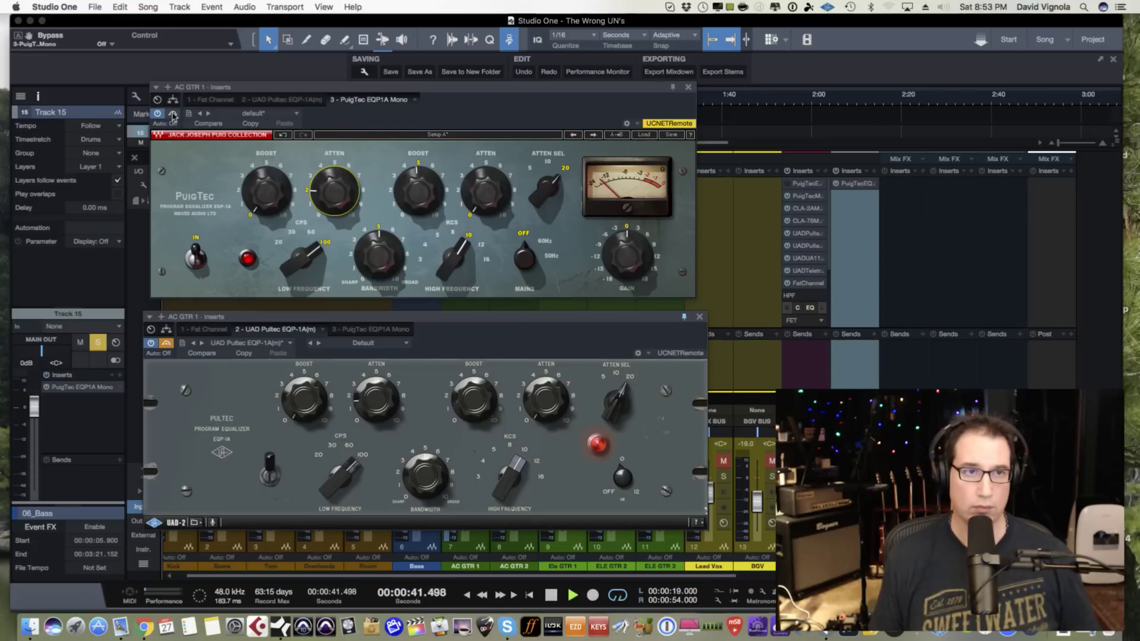
pyautogui.click(173, 115)
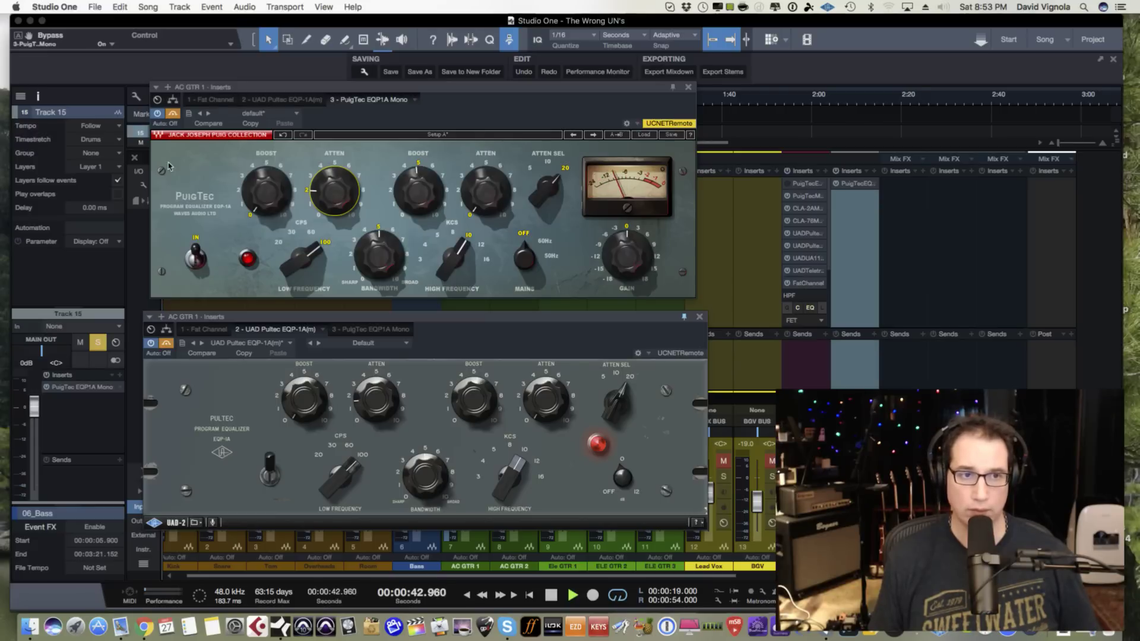
pyautogui.click(167, 341)
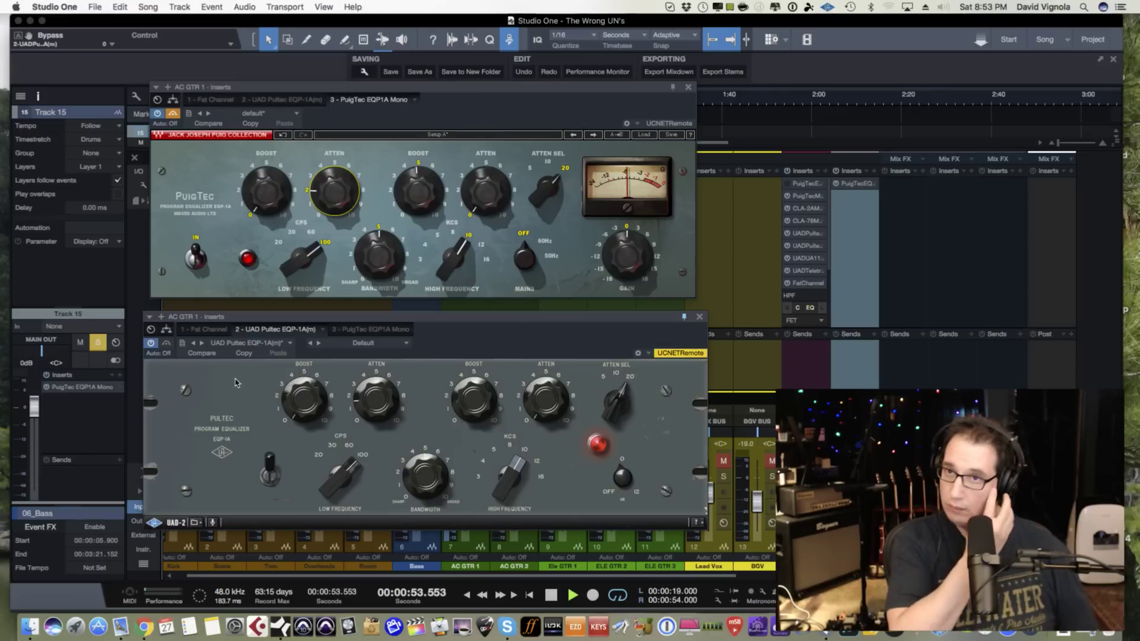
pyautogui.press('space')
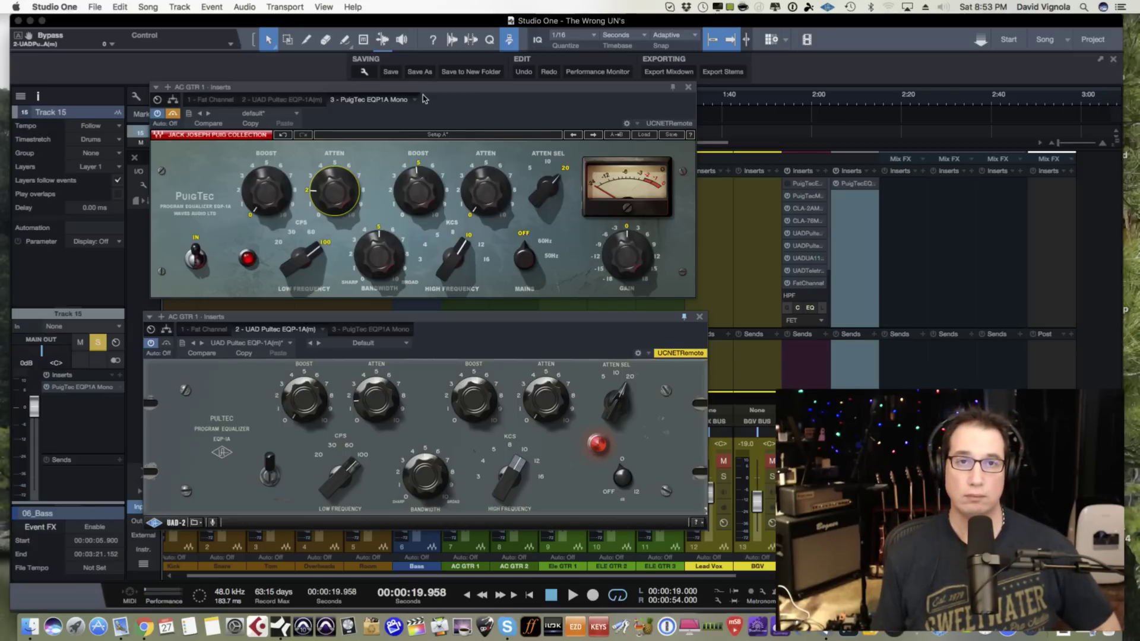
pyautogui.moveTo(424, 88); pyautogui.dragTo(429, 91)
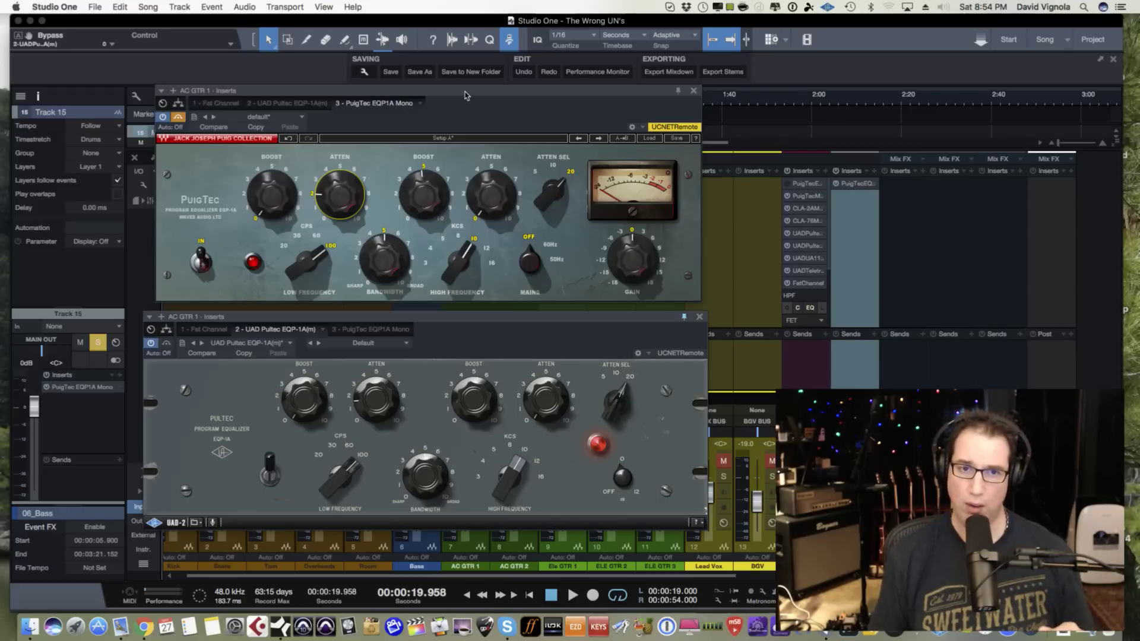
pyautogui.moveTo(466, 95); pyautogui.dragTo(467, 92)
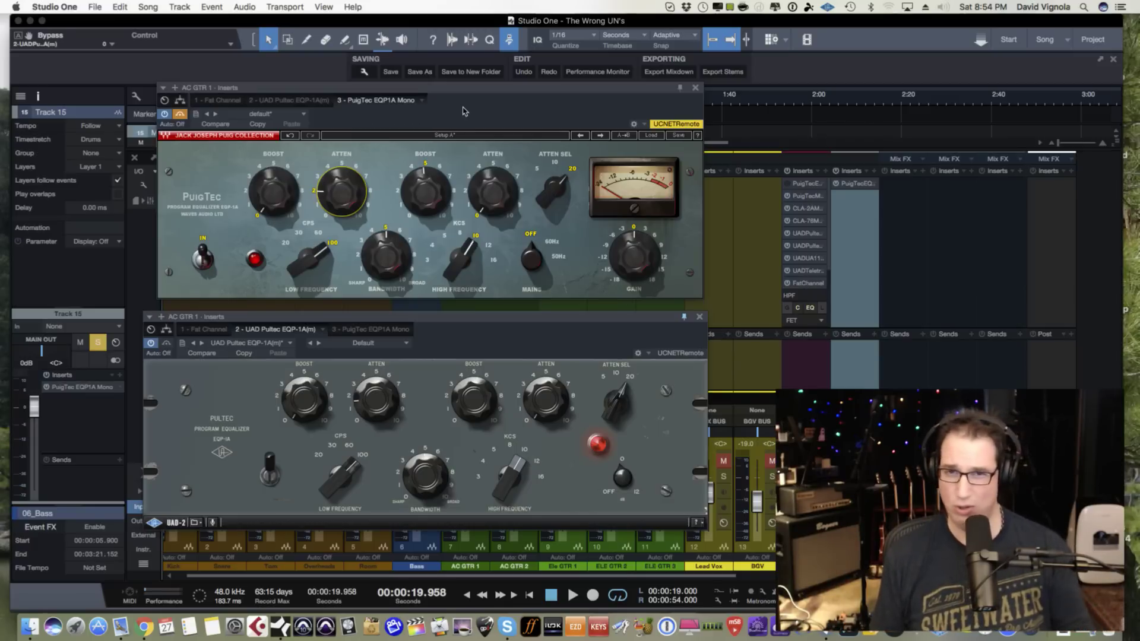
pyautogui.moveTo(466, 93); pyautogui.dragTo(452, 91)
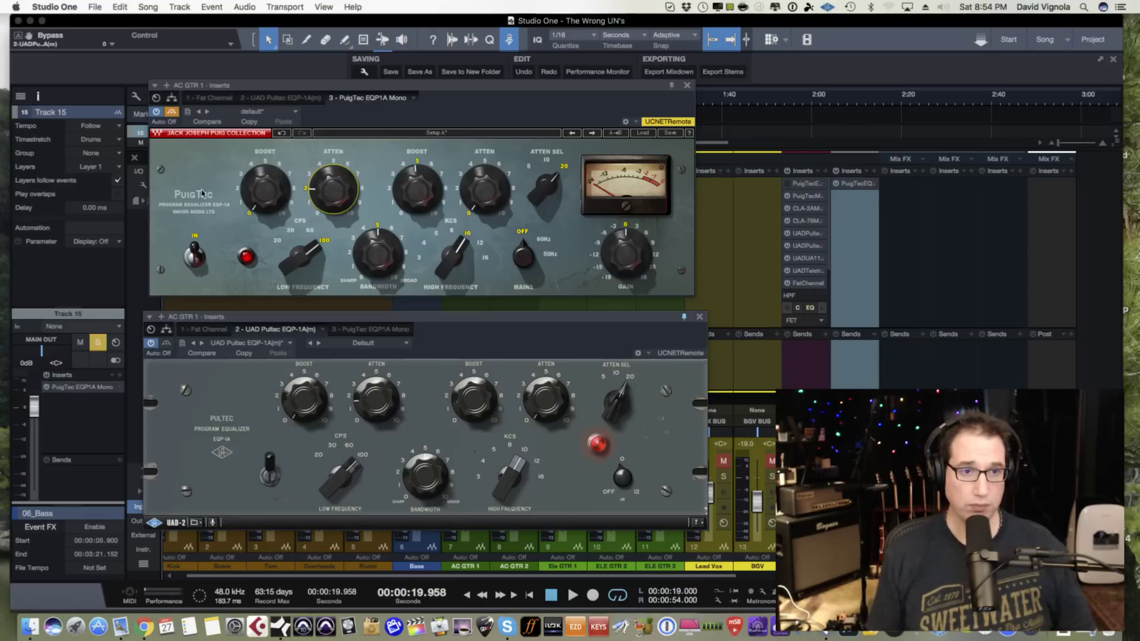
# - Bypass AC GTR 1's UAD Pultec and close both the PuigTec and UAD Pultec windows
pyautogui.click(166, 356)
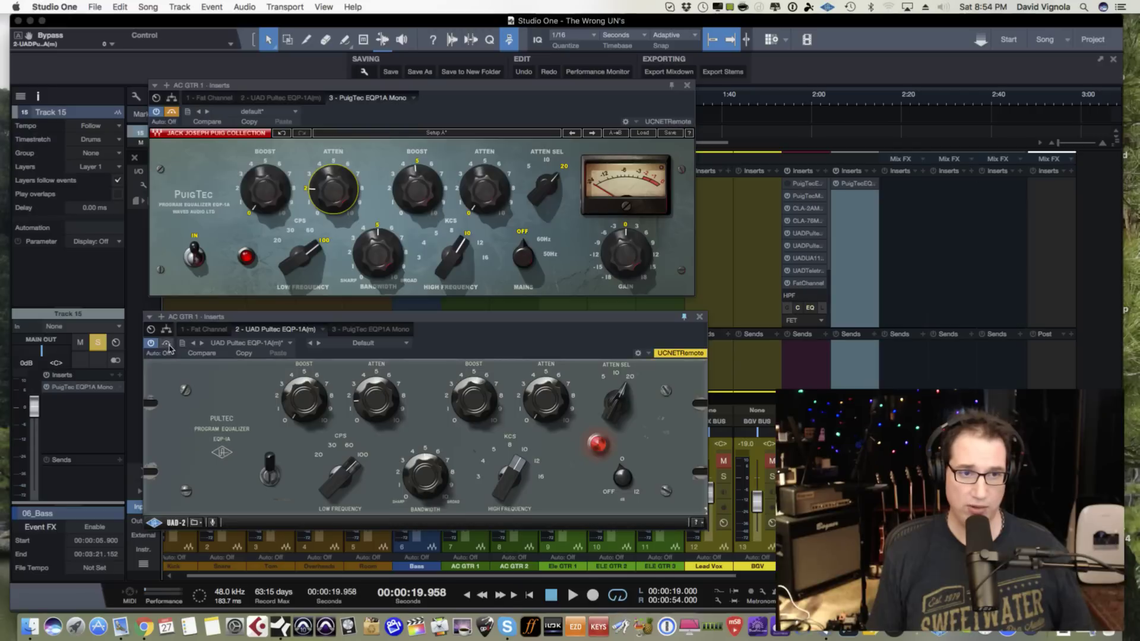
pyautogui.click(687, 87)
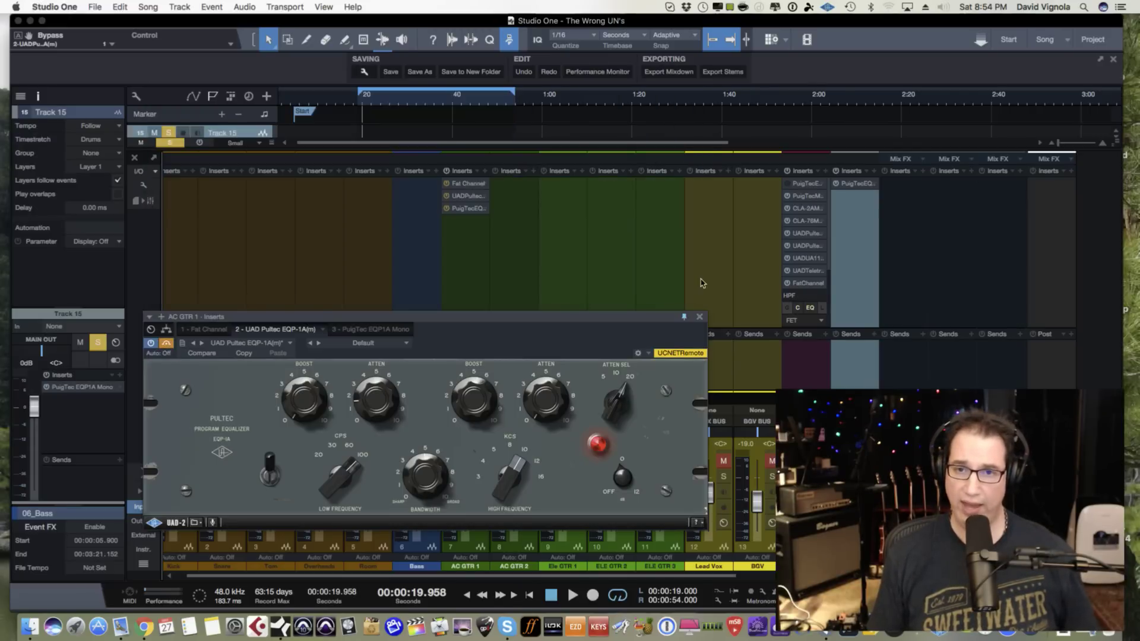
pyautogui.click(700, 318)
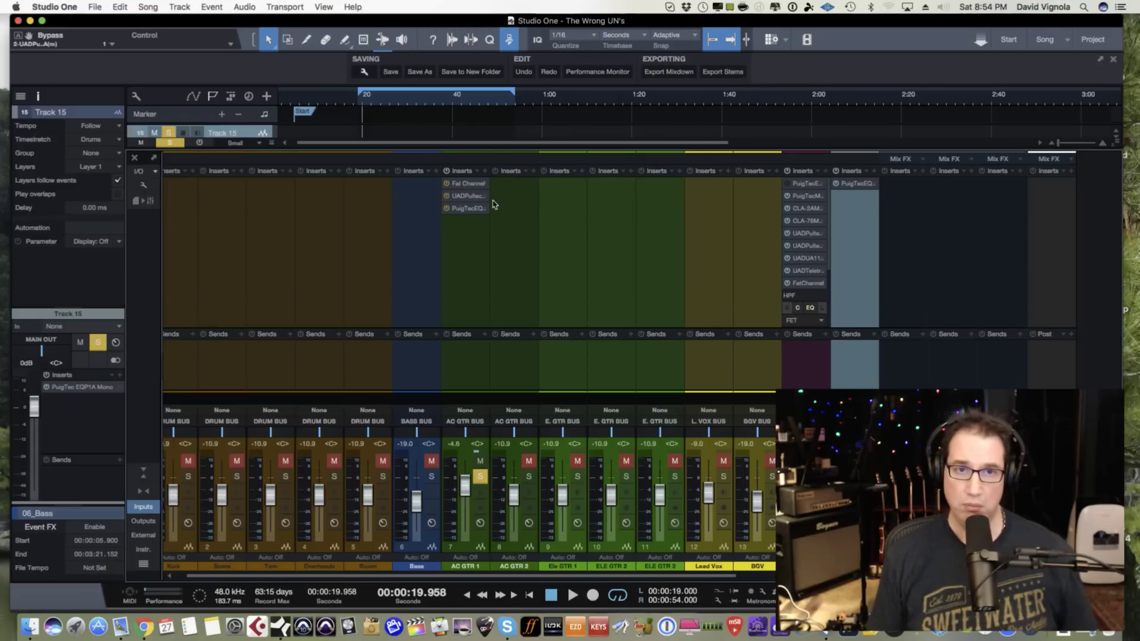
# - Raise the AC GTR 1 channel fader to about -3.5 dB
pyautogui.moveTo(465, 493); pyautogui.dragTo(466, 490)
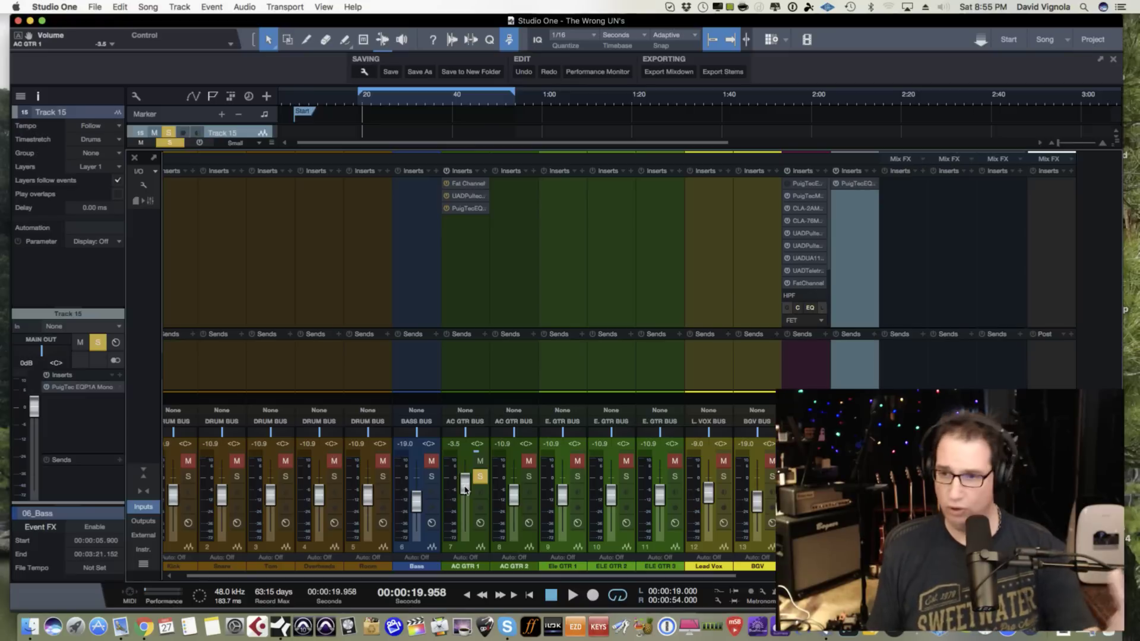
# - Open AC GTR 1's Fat Channel XT, turn its equalizer off, and switch the compressor model to Tube
pyautogui.click(465, 184)
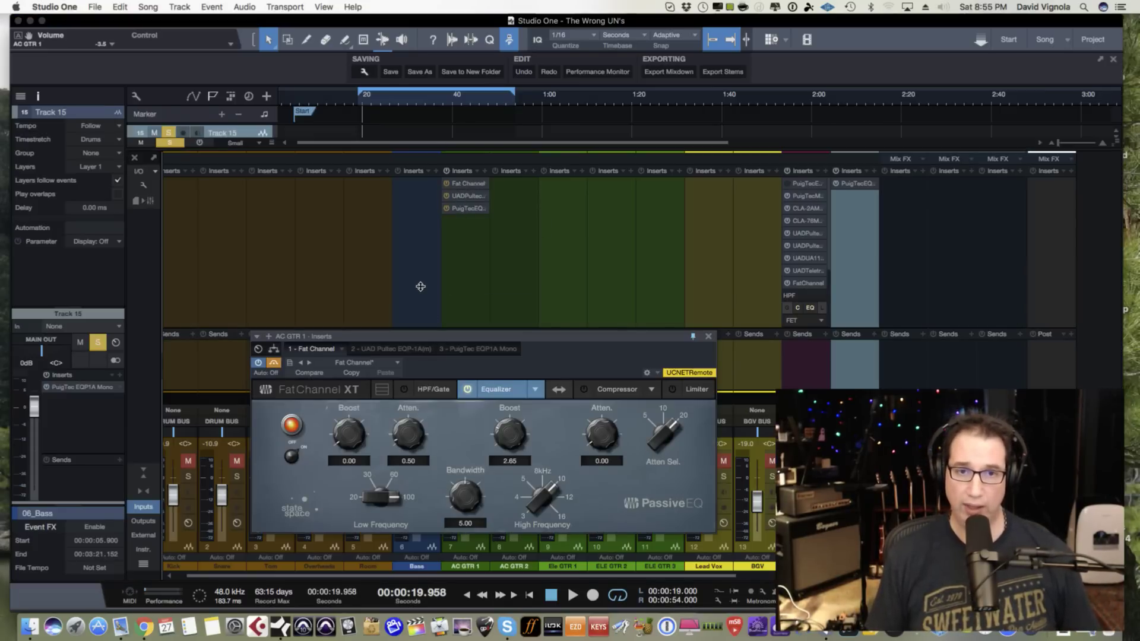
pyautogui.moveTo(421, 336); pyautogui.dragTo(391, 282)
pyautogui.click(273, 407)
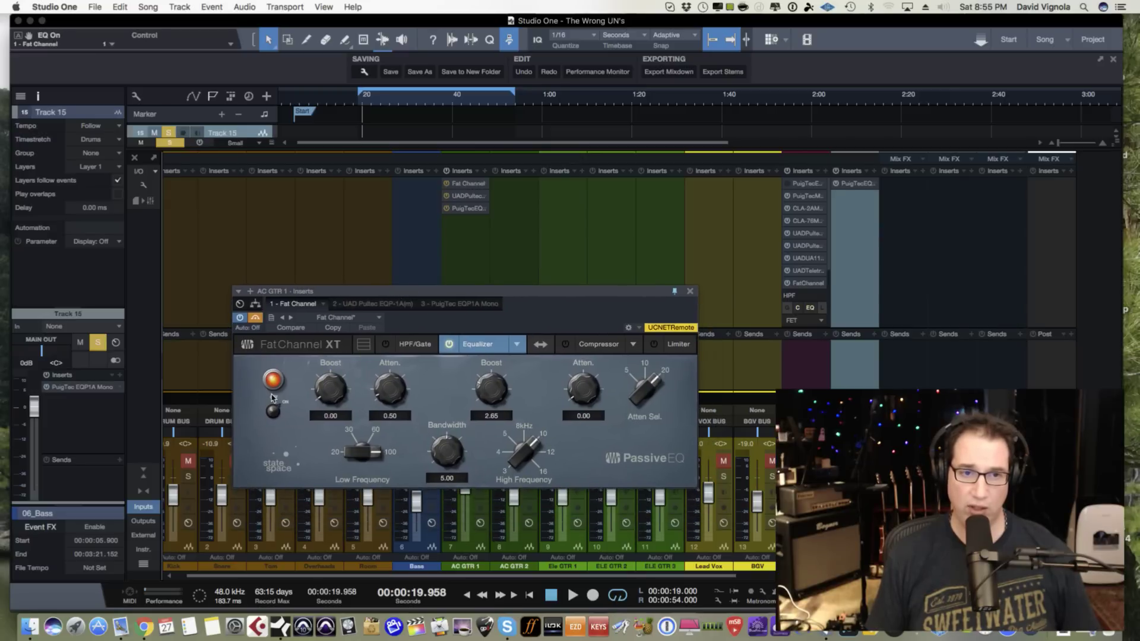
pyautogui.click(593, 345)
pyautogui.click(633, 344)
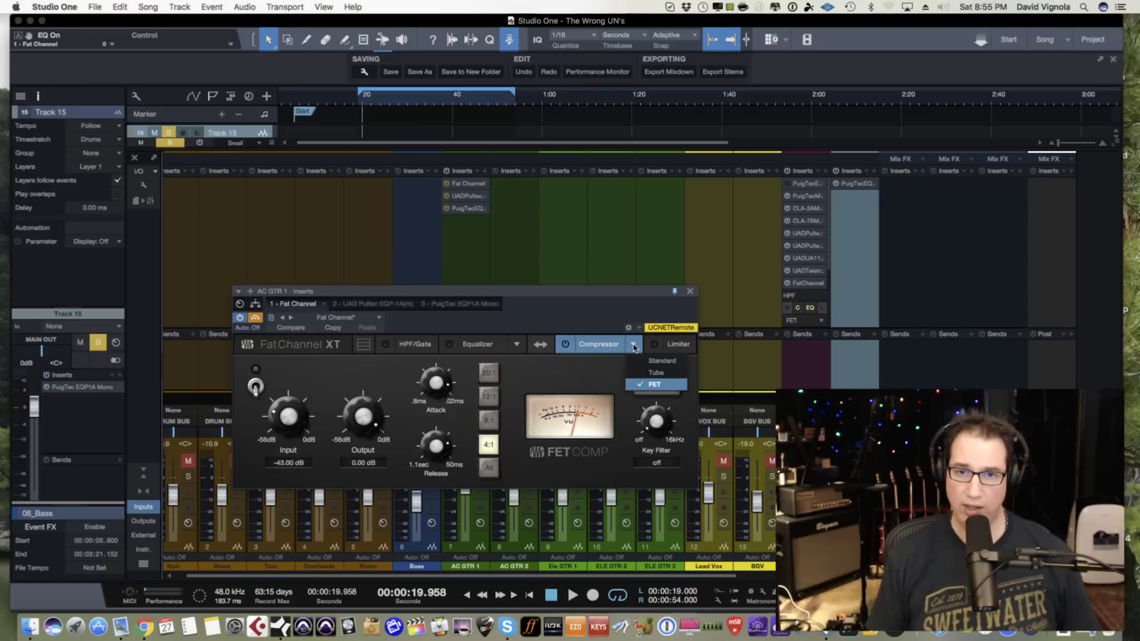
pyautogui.click(638, 375)
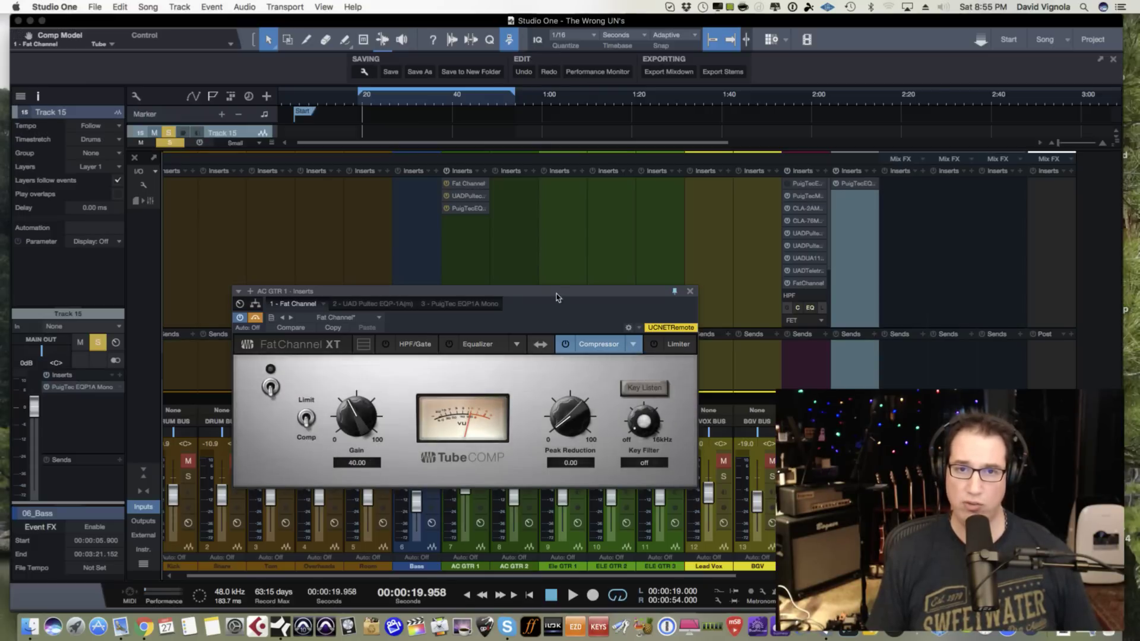
# - Take the Fat Channel XT out of bypass and turn on its Tube compressor with Peak Reduction 0.00 and Gain 36.50
pyautogui.moveTo(556, 293); pyautogui.dragTo(537, 120)
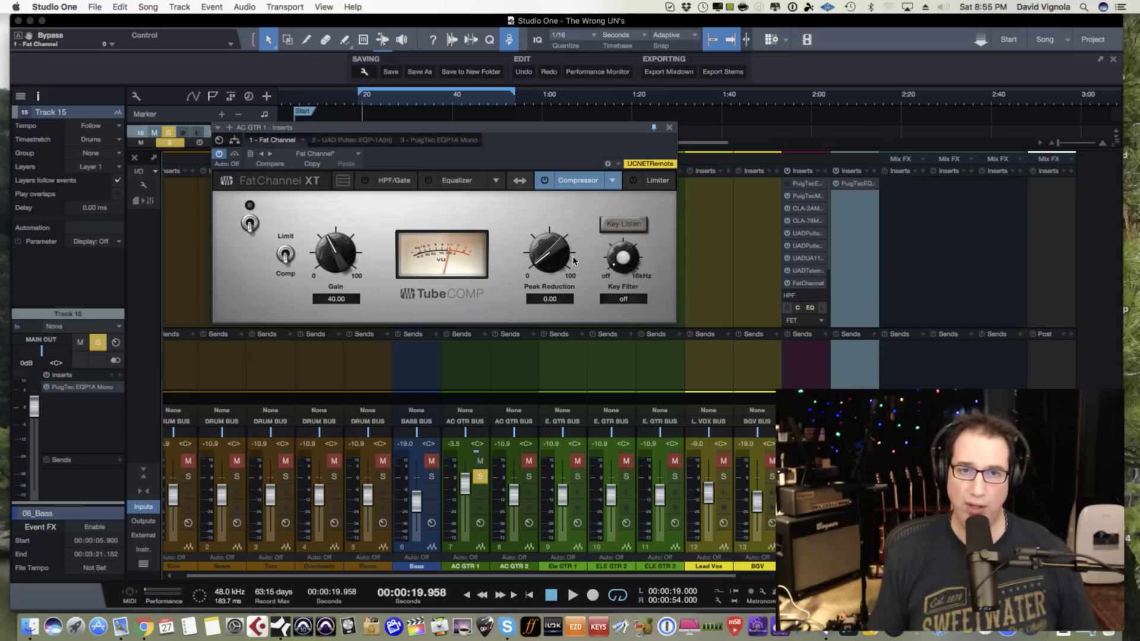
pyautogui.moveTo(547, 262); pyautogui.dragTo(531, 286)
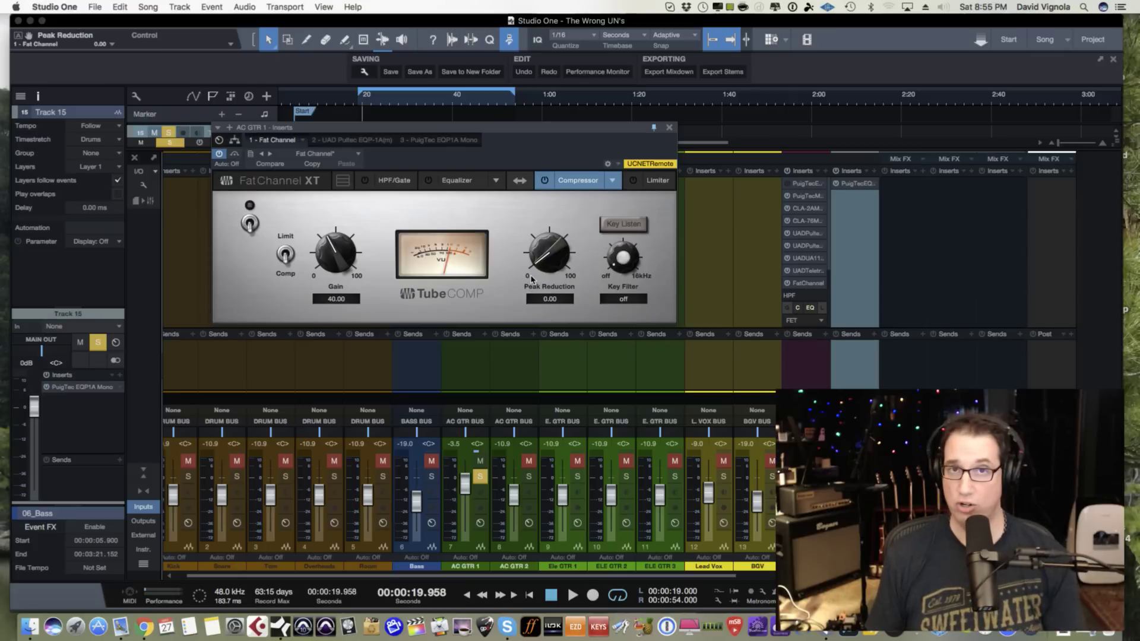
pyautogui.moveTo(335, 262); pyautogui.dragTo(333, 268)
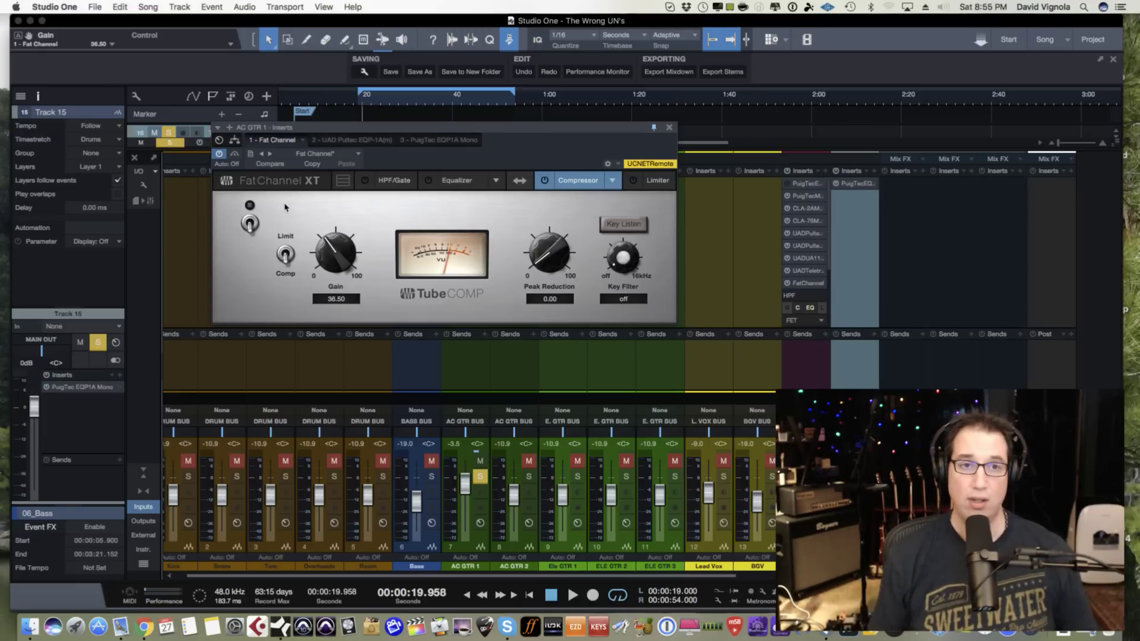
pyautogui.click(250, 224)
pyautogui.click(249, 218)
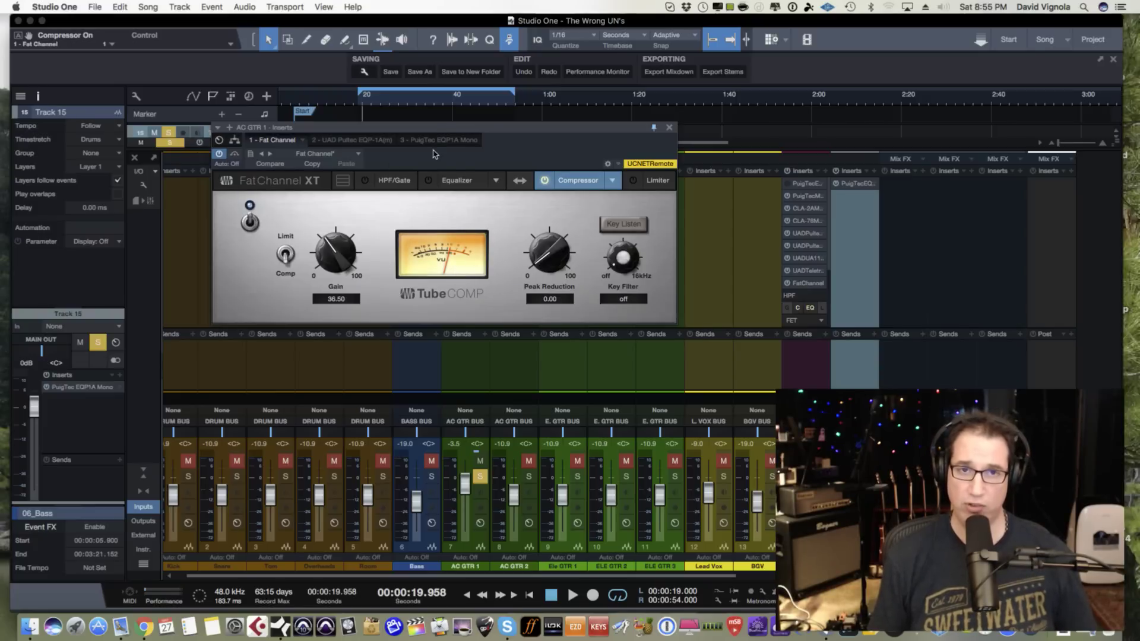
# - Copy the UAD Teletronix LA-2A Gray insert from the purple channel to AC GTR 1 and place its window above the Fat Channel XT
pyautogui.moveTo(435, 127); pyautogui.dragTo(409, 360)
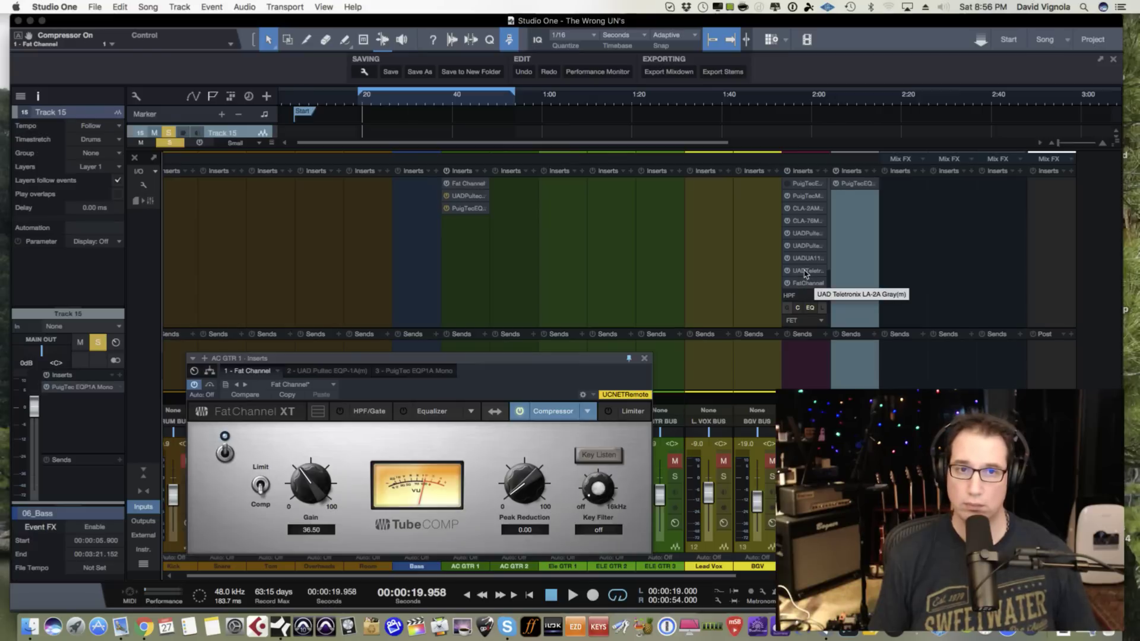
pyautogui.moveTo(804, 273); pyautogui.dragTo(460, 224)
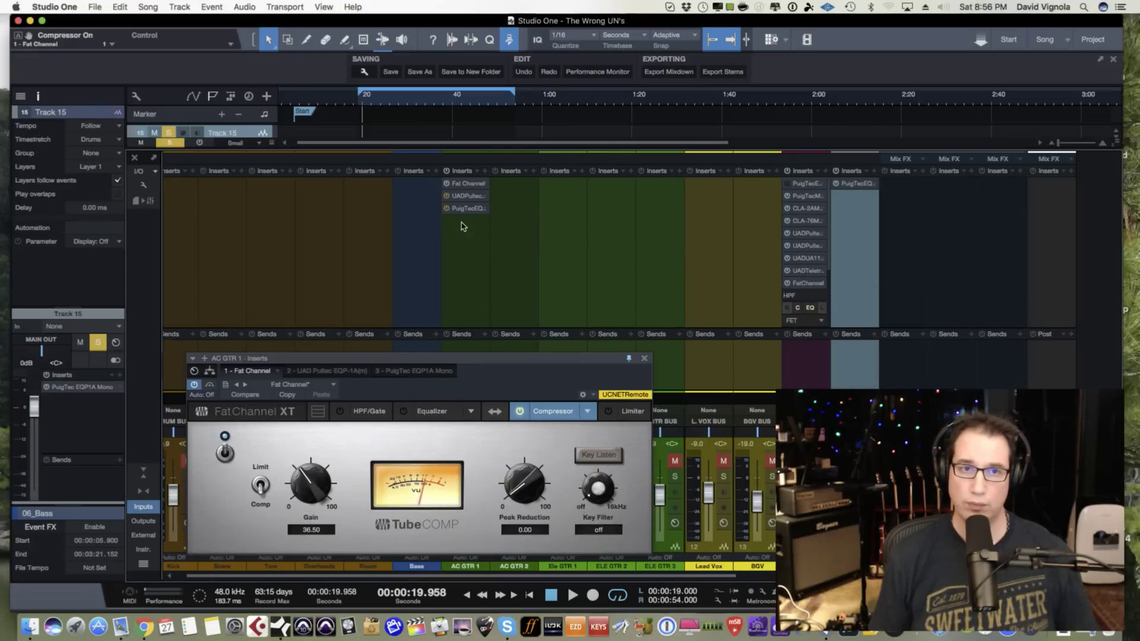
pyautogui.click(486, 209)
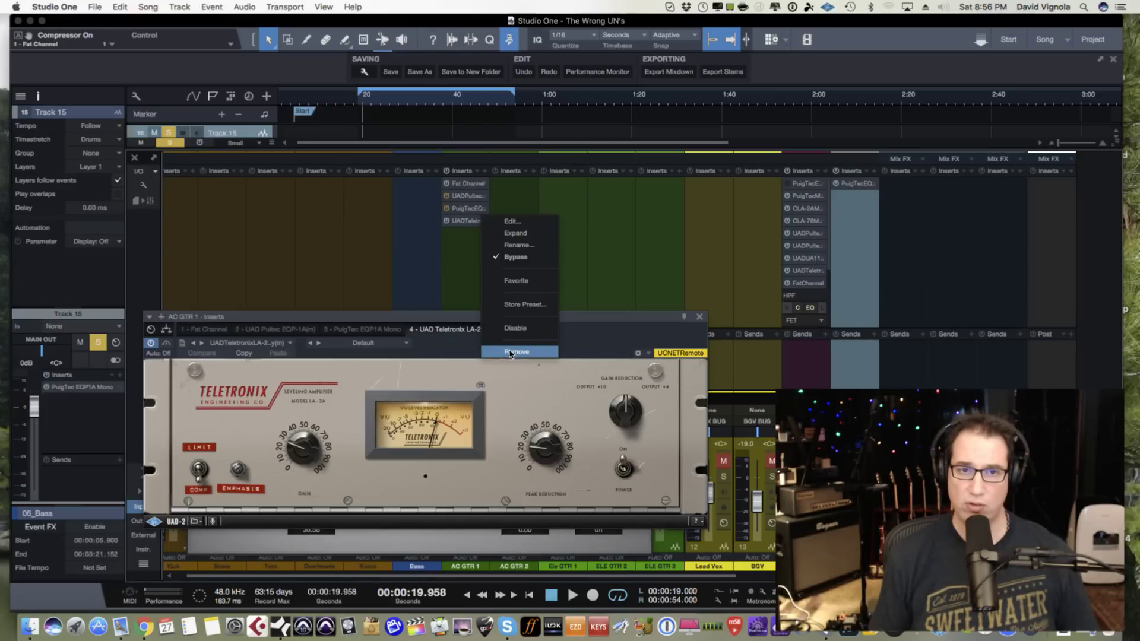
pyautogui.click(454, 260)
pyautogui.moveTo(460, 321); pyautogui.dragTo(452, 126)
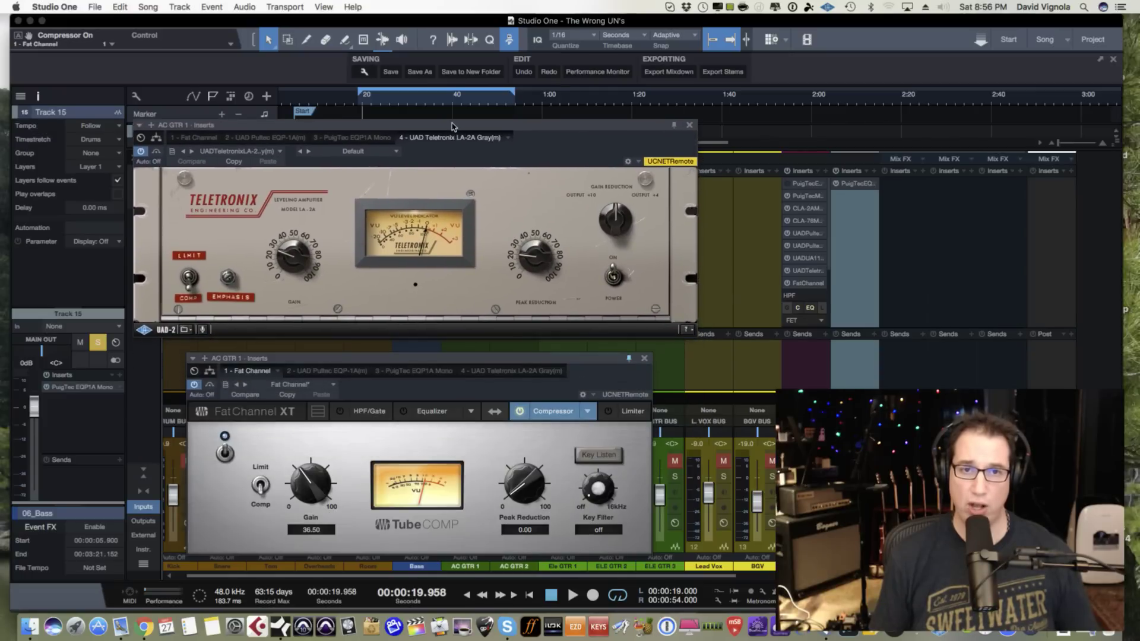
pyautogui.moveTo(443, 359); pyautogui.dragTo(443, 346)
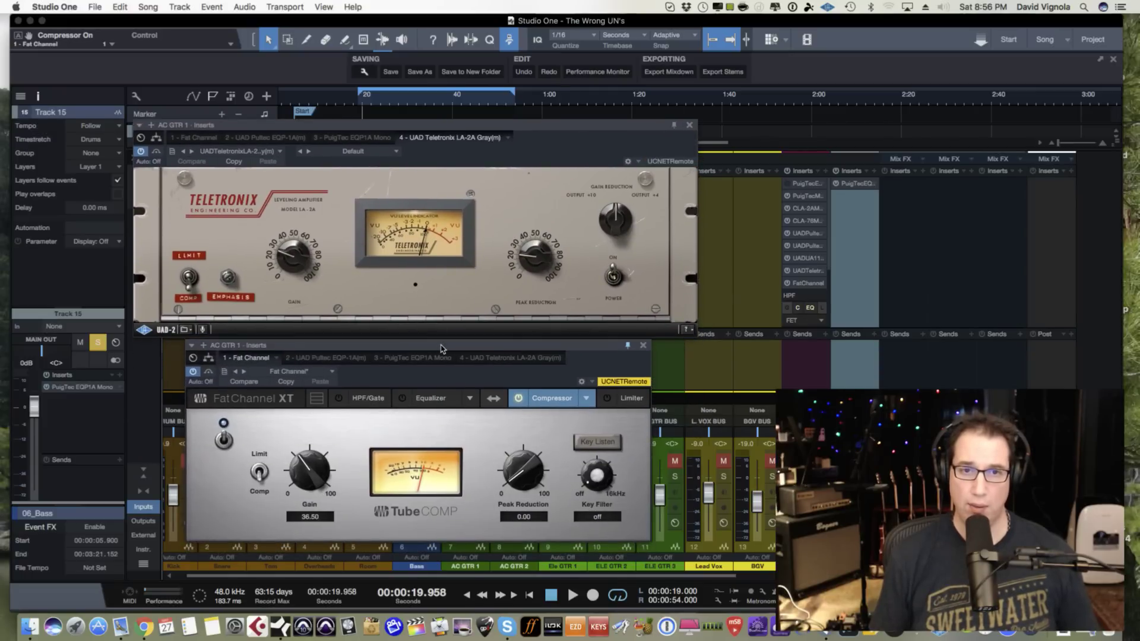
pyautogui.moveTo(452, 130); pyautogui.dragTo(453, 125)
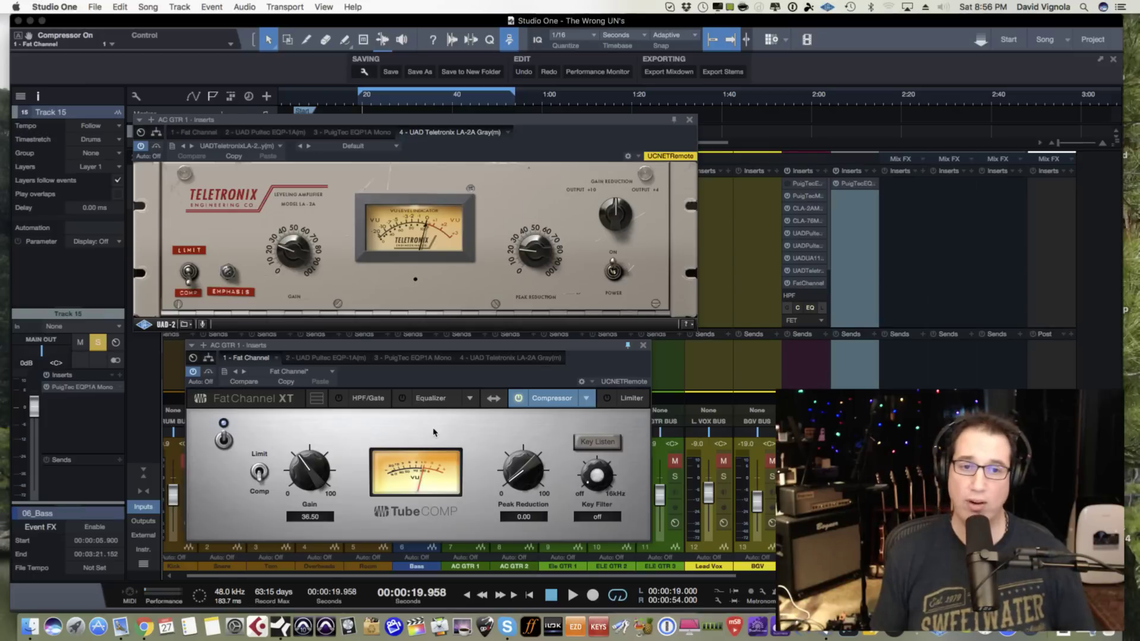
pyautogui.moveTo(438, 346); pyautogui.dragTo(437, 343)
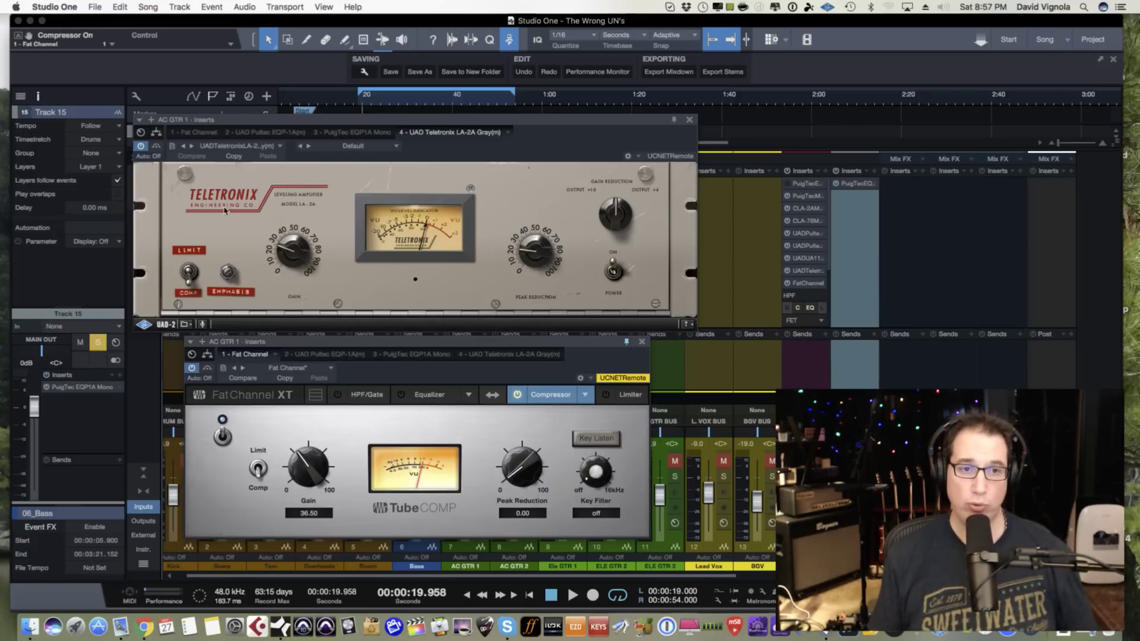
# - Bypass the LA-2A, start playback, and set the Tube compressor's Peak Reduction to 61.00 and Gain to 42.00
pyautogui.click(156, 146)
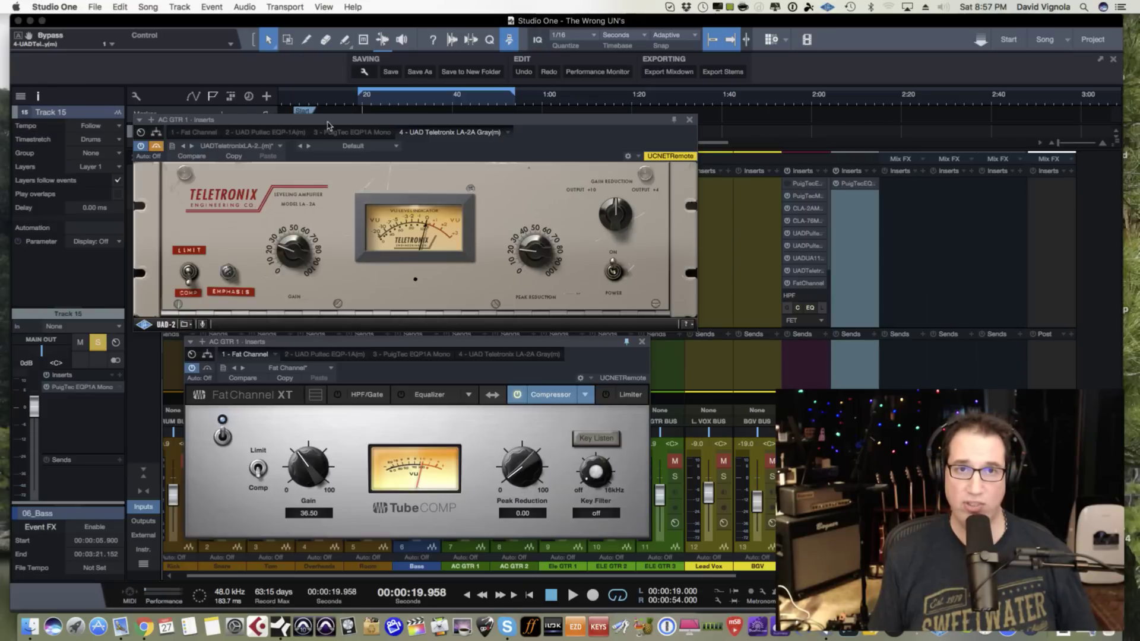
pyautogui.click(384, 342)
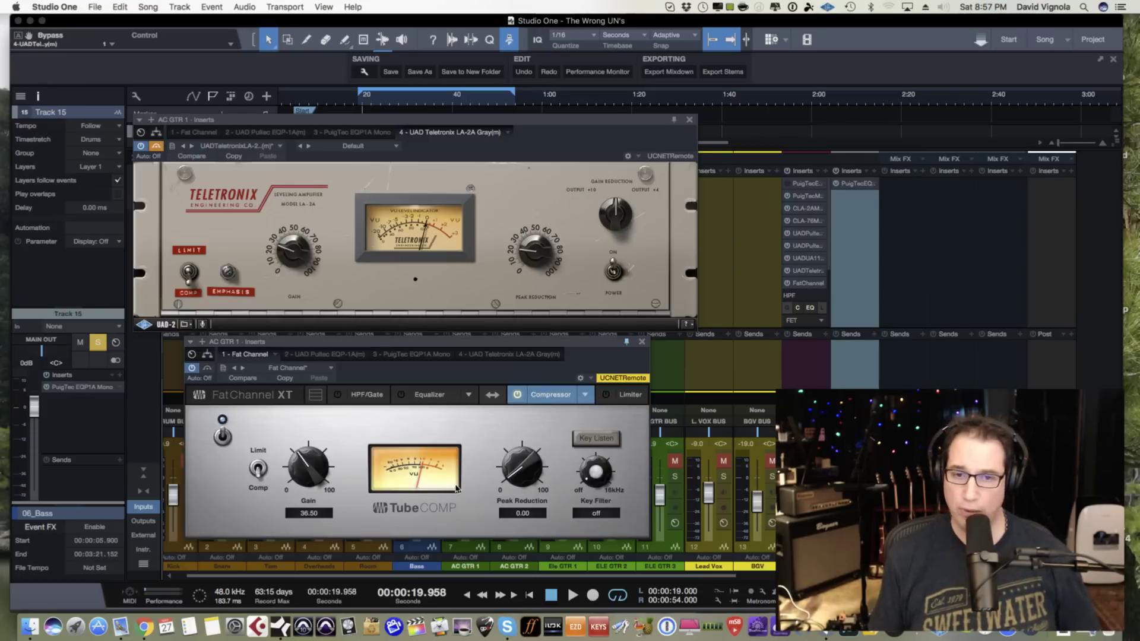
pyautogui.press('space')
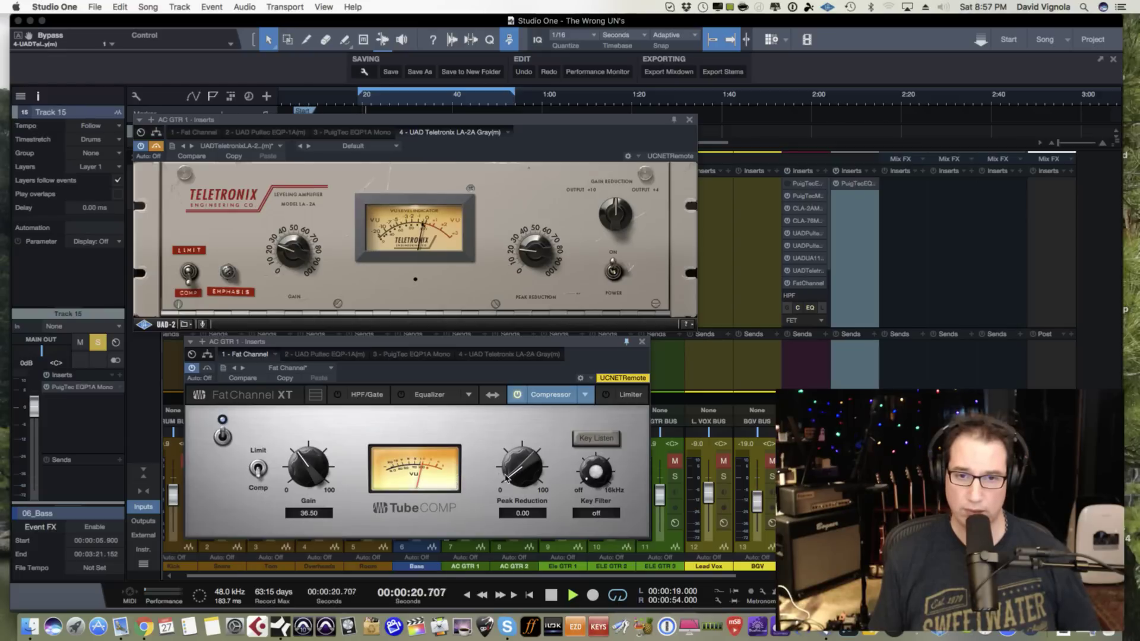
pyautogui.moveTo(509, 480); pyautogui.dragTo(516, 426)
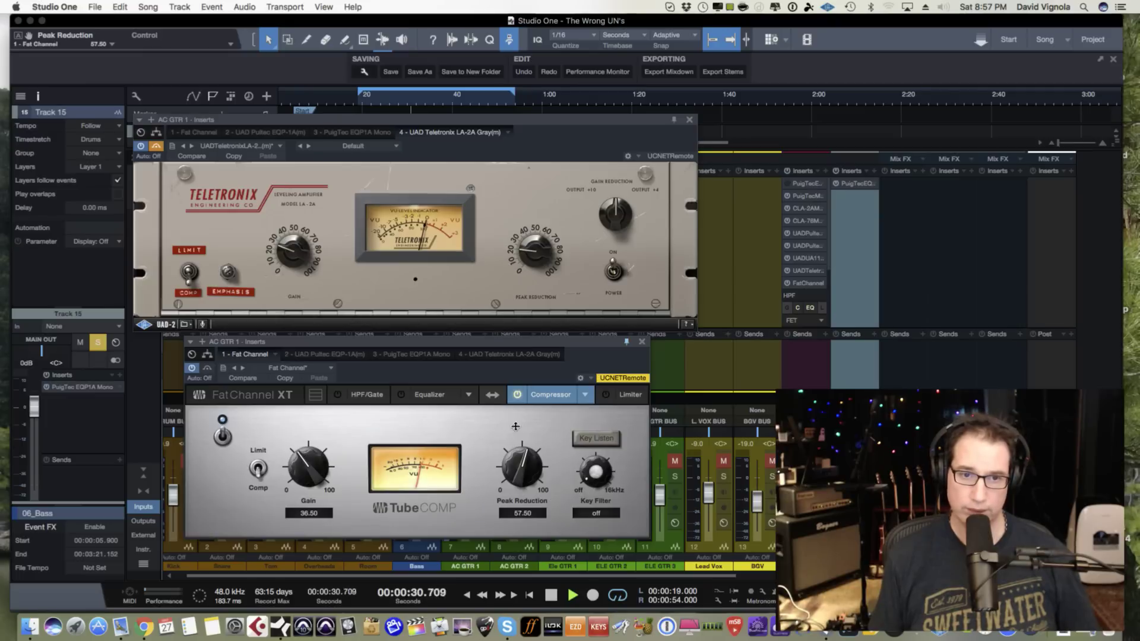
pyautogui.moveTo(515, 426); pyautogui.dragTo(516, 422)
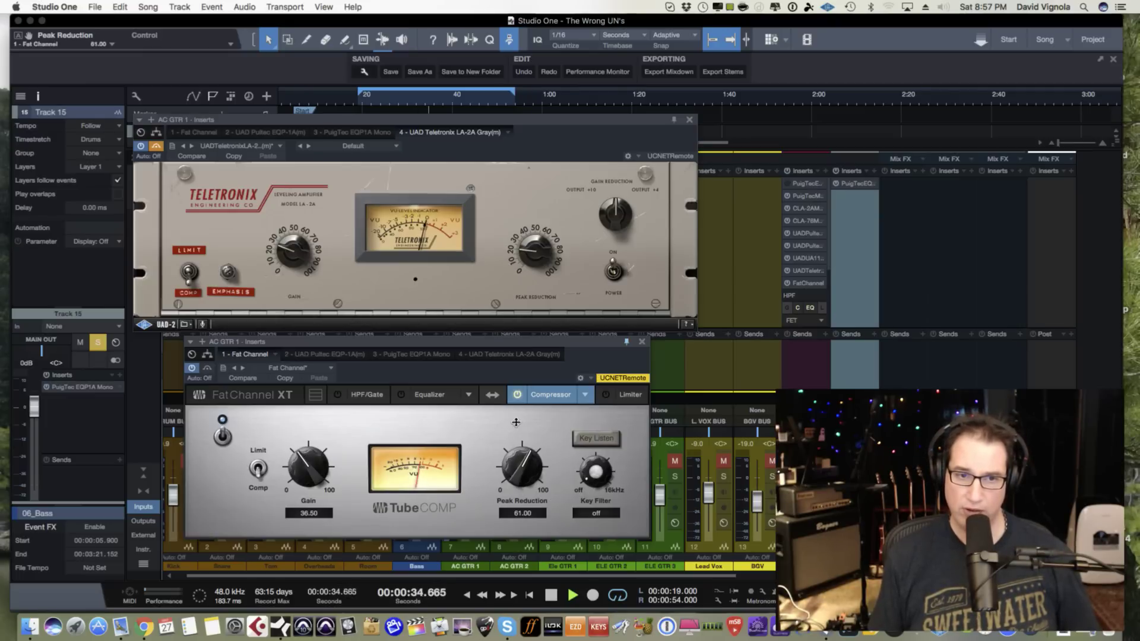
pyautogui.moveTo(300, 473); pyautogui.dragTo(303, 463)
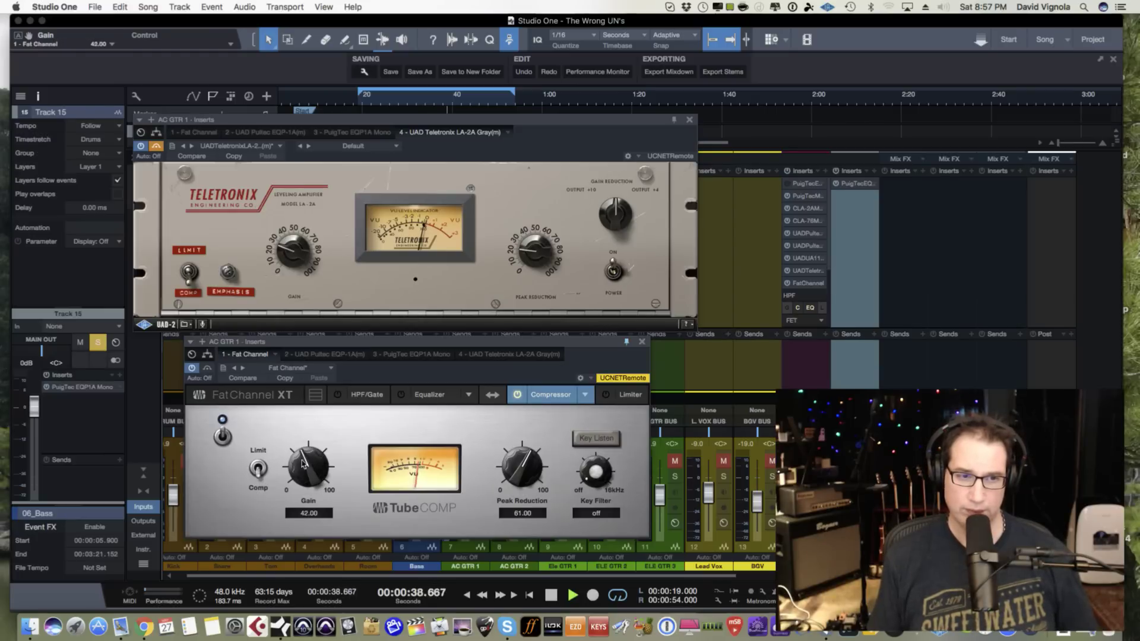
# - Compare AC GTR 1 with the Tube compressor off and on while listening, and stop playback
pyautogui.click(223, 419)
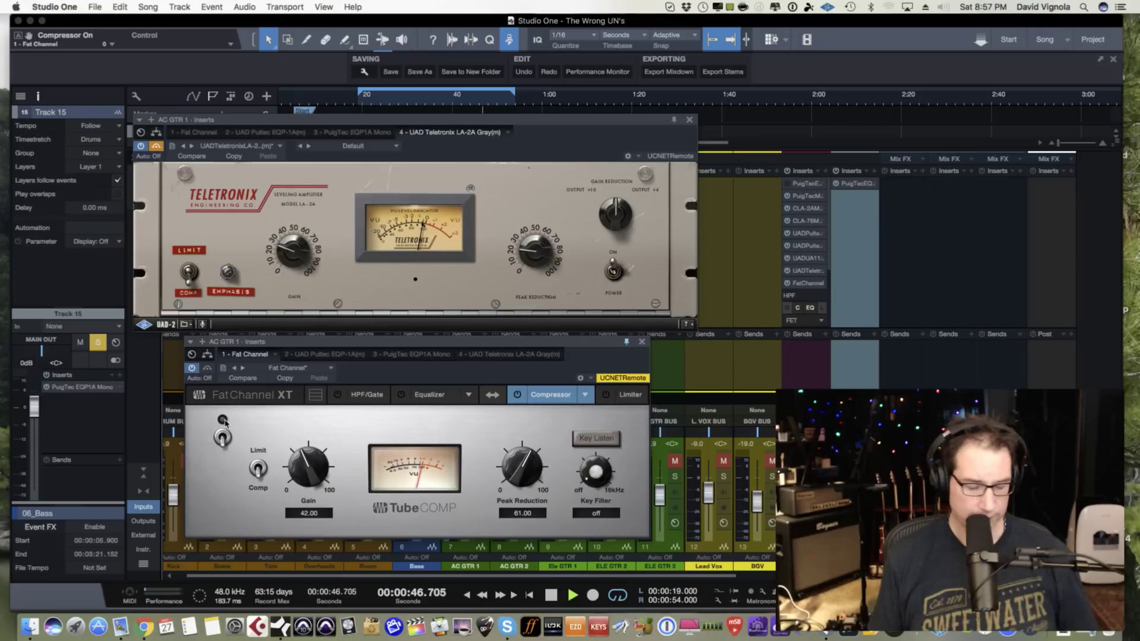
pyautogui.click(223, 420)
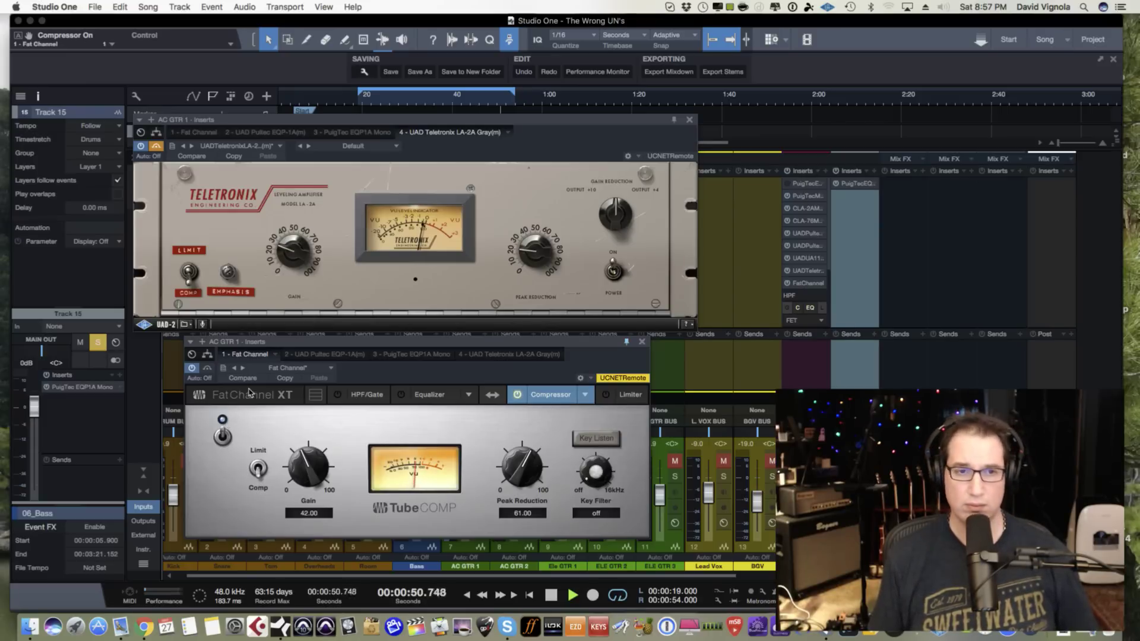
pyautogui.moveTo(295, 346); pyautogui.dragTo(293, 350)
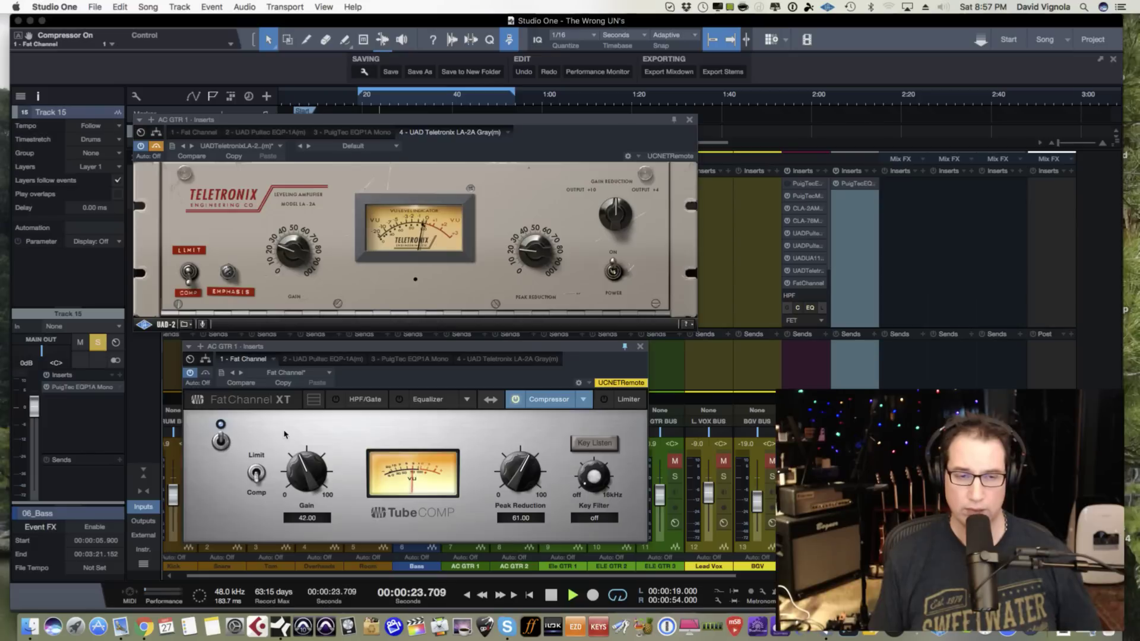
pyautogui.press('space')
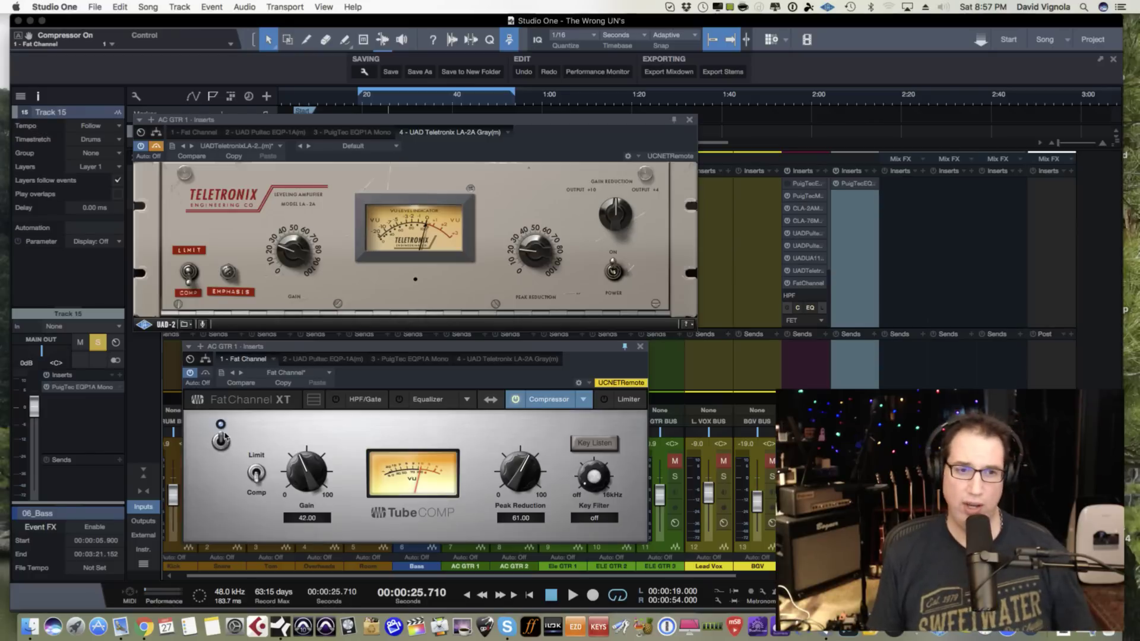
# - Bypass the Fat Channel XT on AC GTR 1 and take the UAD Teletronix LA-2A out of bypass
pyautogui.click(205, 375)
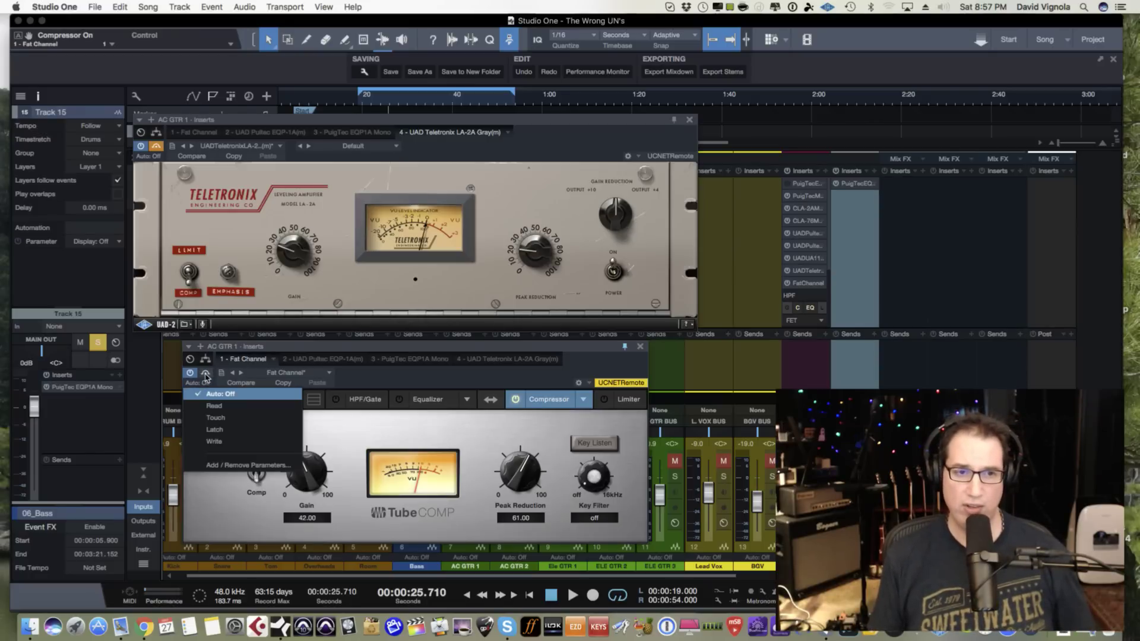
pyautogui.click(291, 348)
pyautogui.click(205, 373)
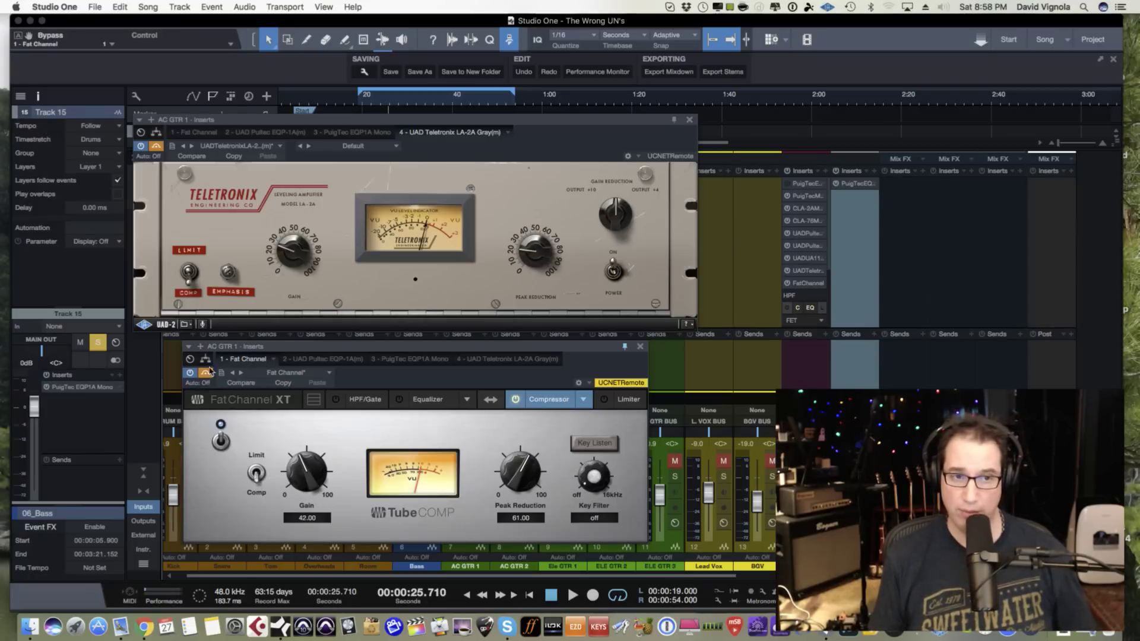
pyautogui.click(156, 145)
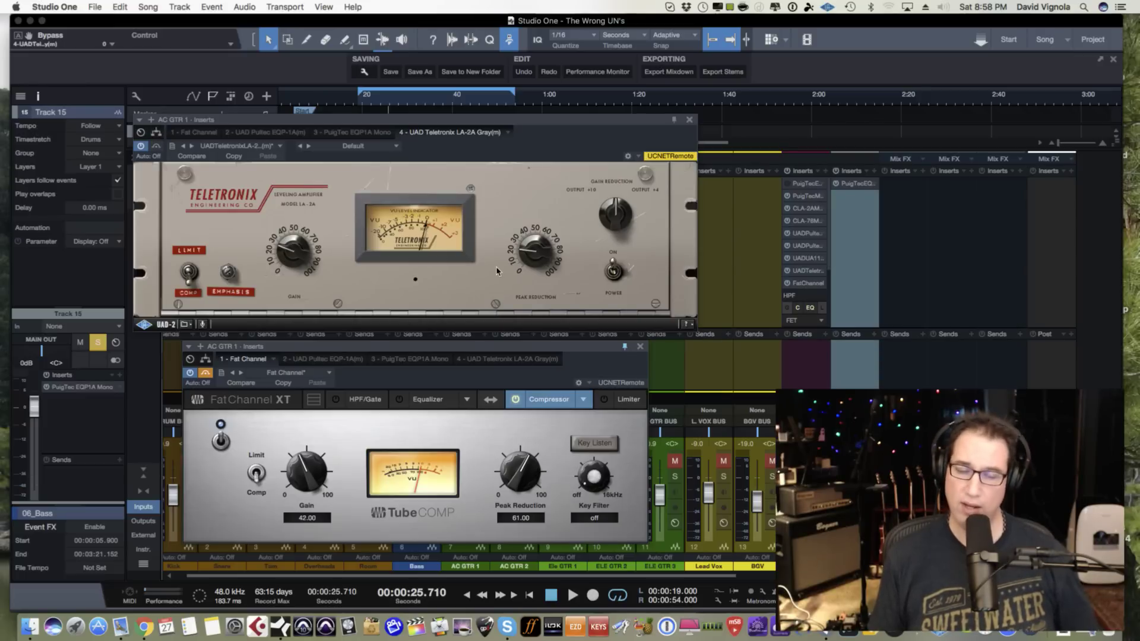
# - Play AC GTR 1, switch the Tube compressor off, set the LA-2A's Peak Reduction to 31.5, and trim its Gain
pyautogui.press('space')
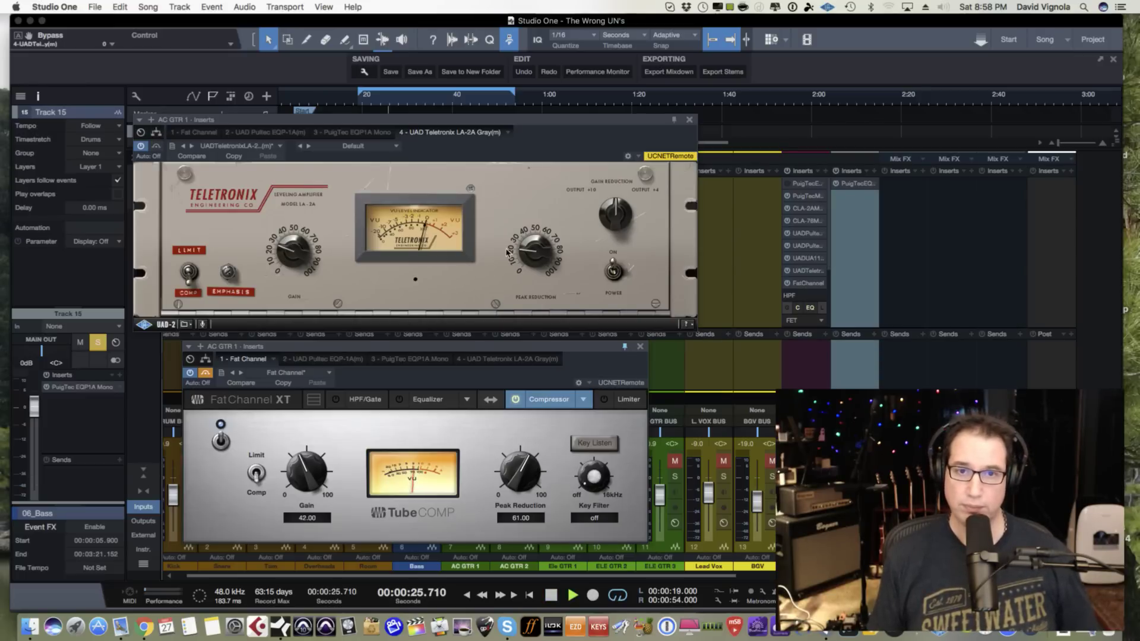
pyautogui.click(221, 439)
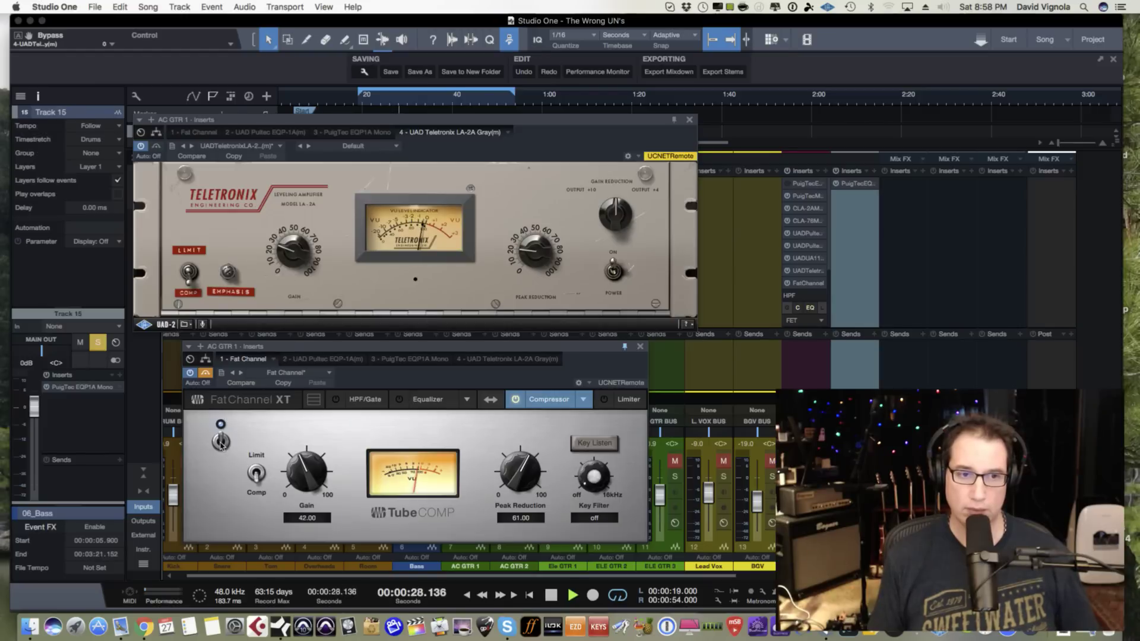
pyautogui.click(520, 250)
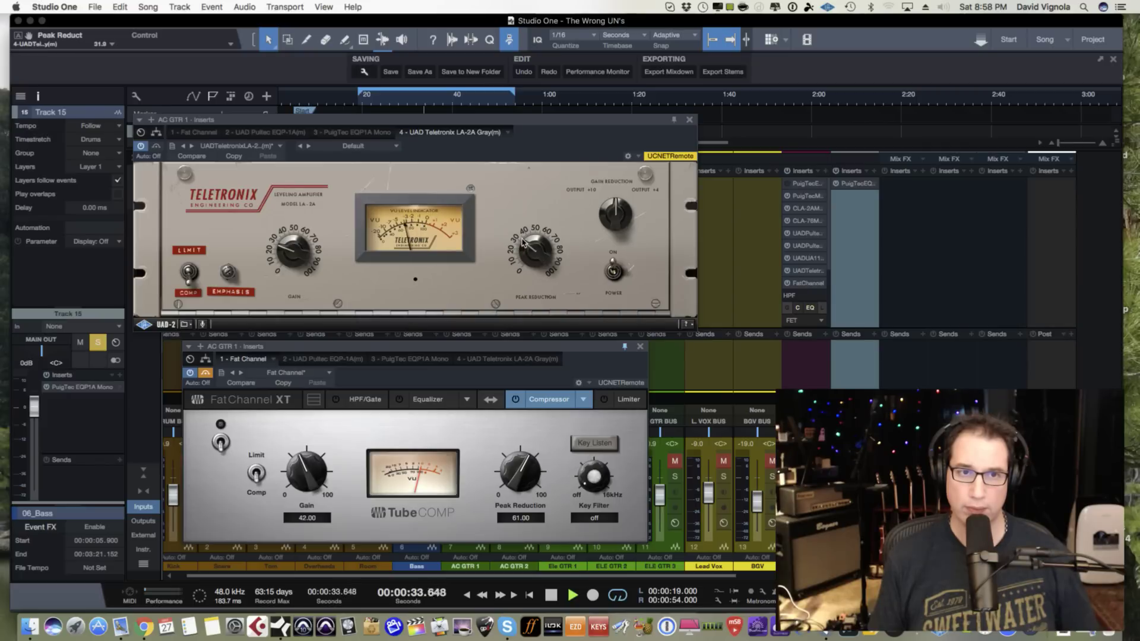
pyautogui.scroll(1, 523, 241)
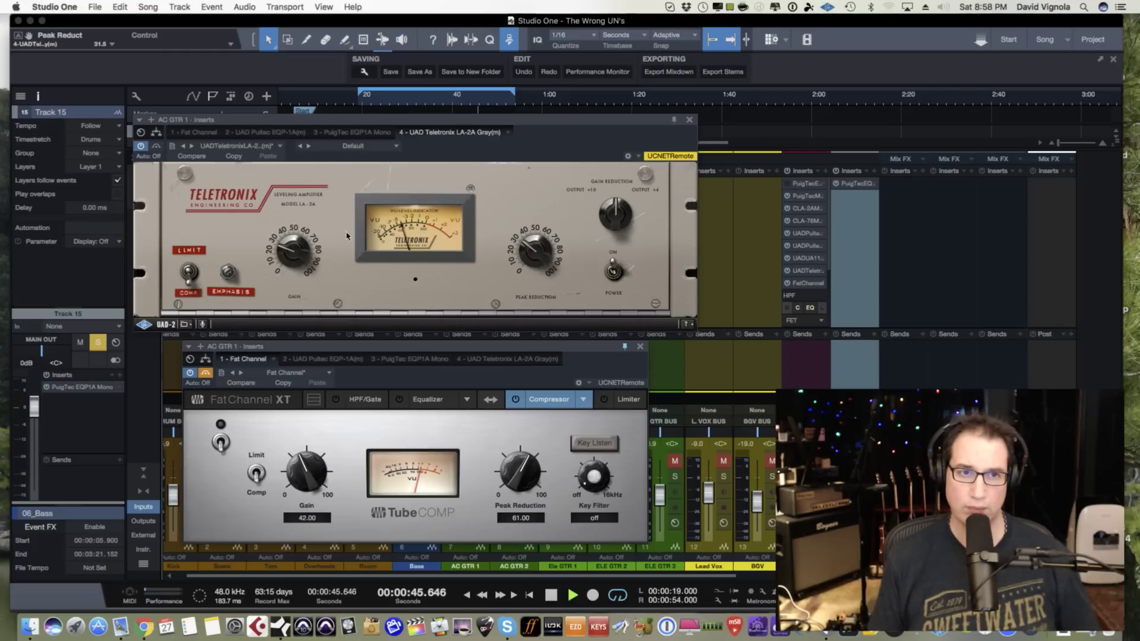
pyautogui.moveTo(284, 243); pyautogui.dragTo(283, 245)
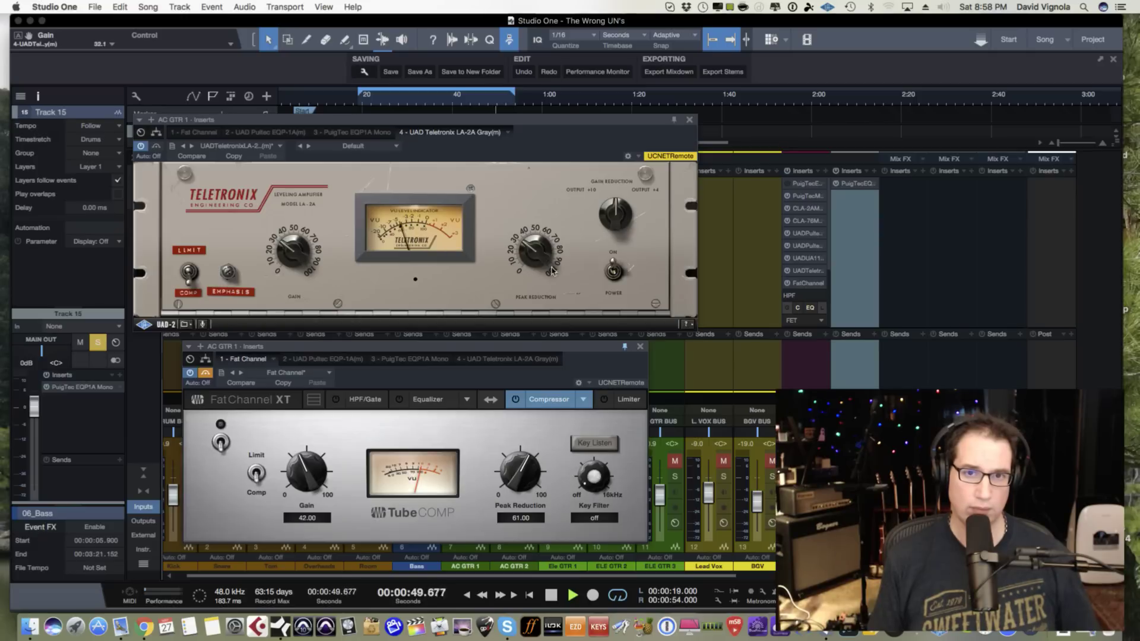
# - Switch the LA-2A's power off and back on to compare AC GTR 1 with and without it
pyautogui.click(618, 276)
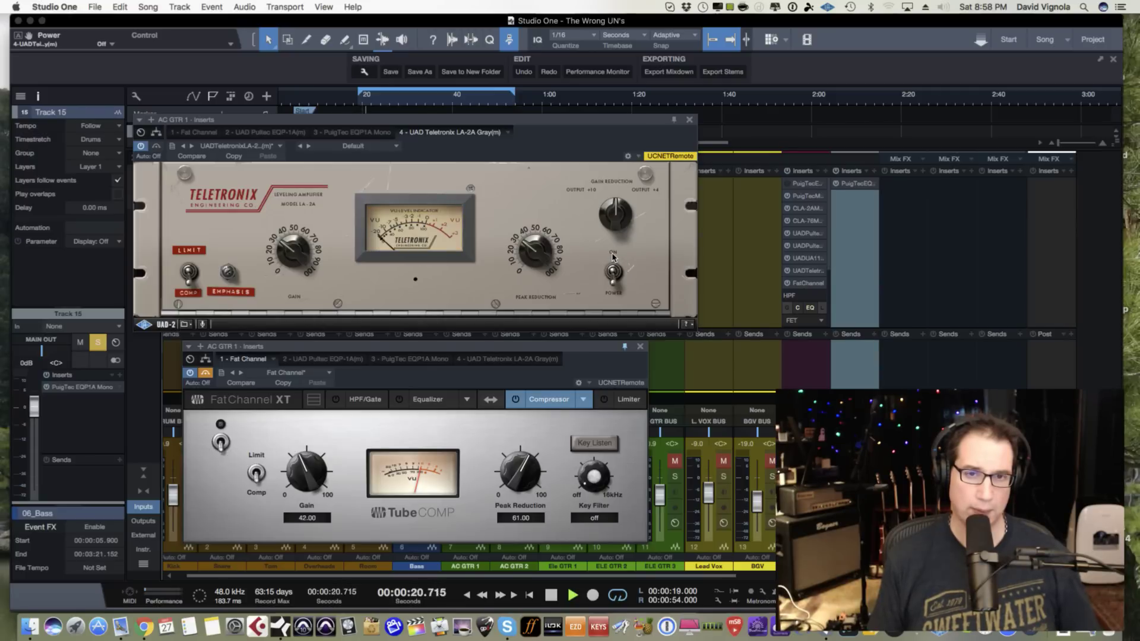
pyautogui.click(614, 267)
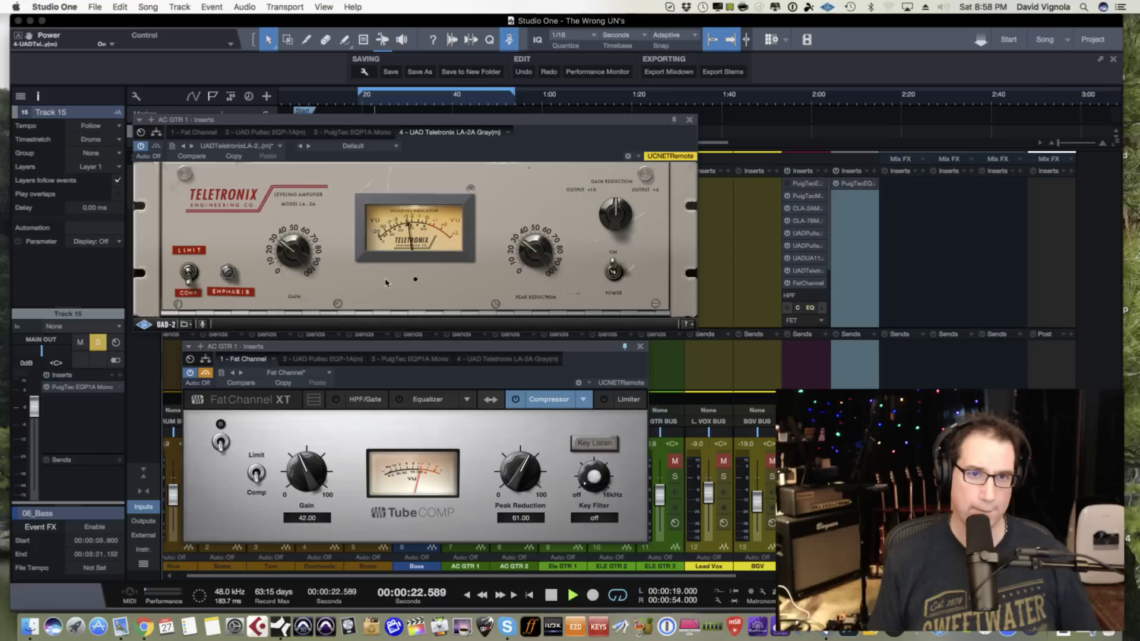
# - Lower the LA-2A's Gain to about 25.6, switching its power off and on to compare levels
pyautogui.scroll(-1, 283, 248)
pyautogui.scroll(-2, 282, 248)
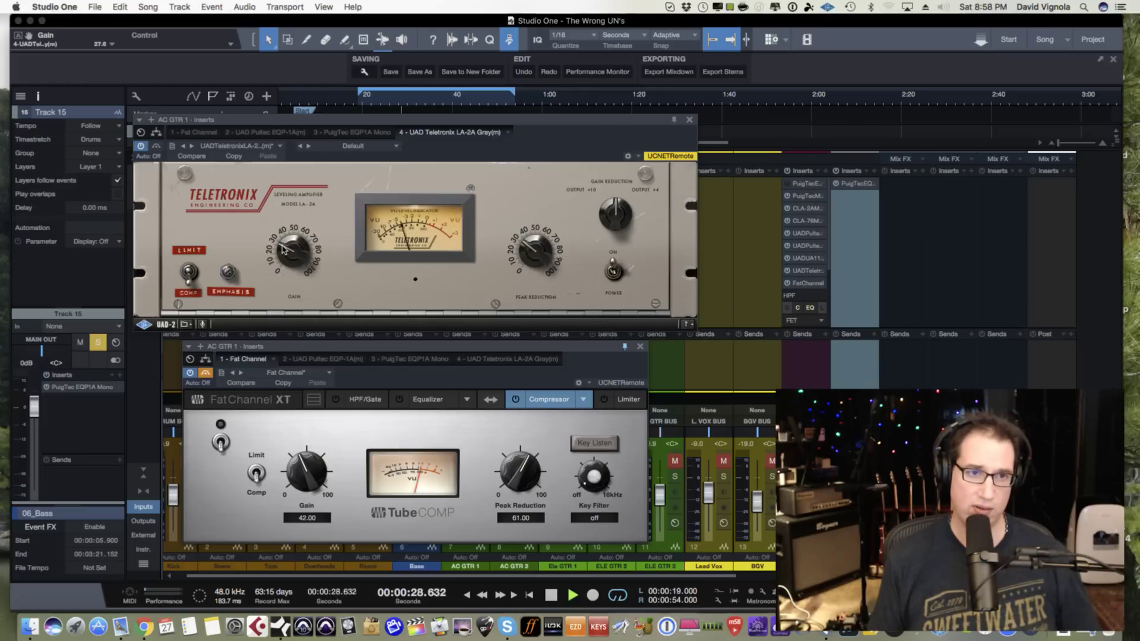
pyautogui.click(612, 255)
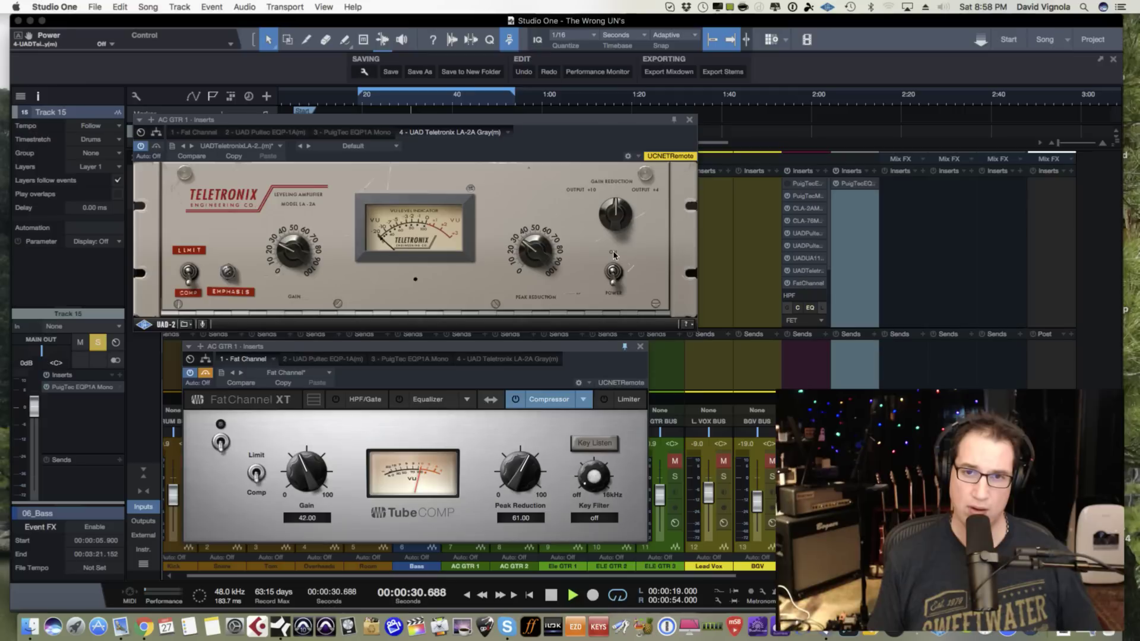
pyautogui.click(612, 254)
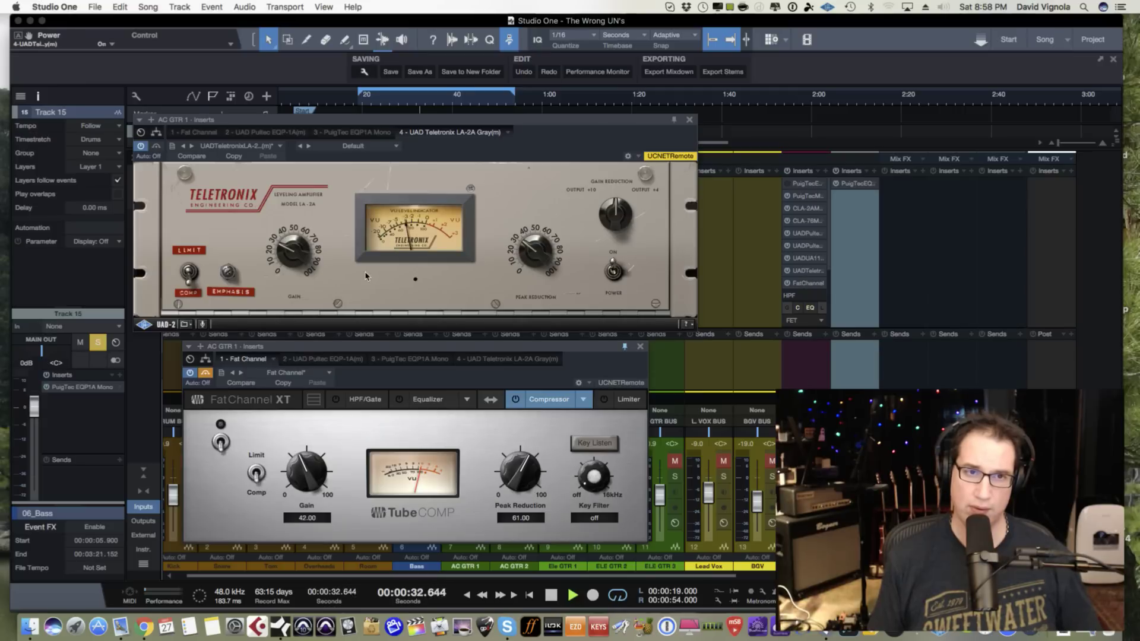
pyautogui.scroll(-2, 283, 248)
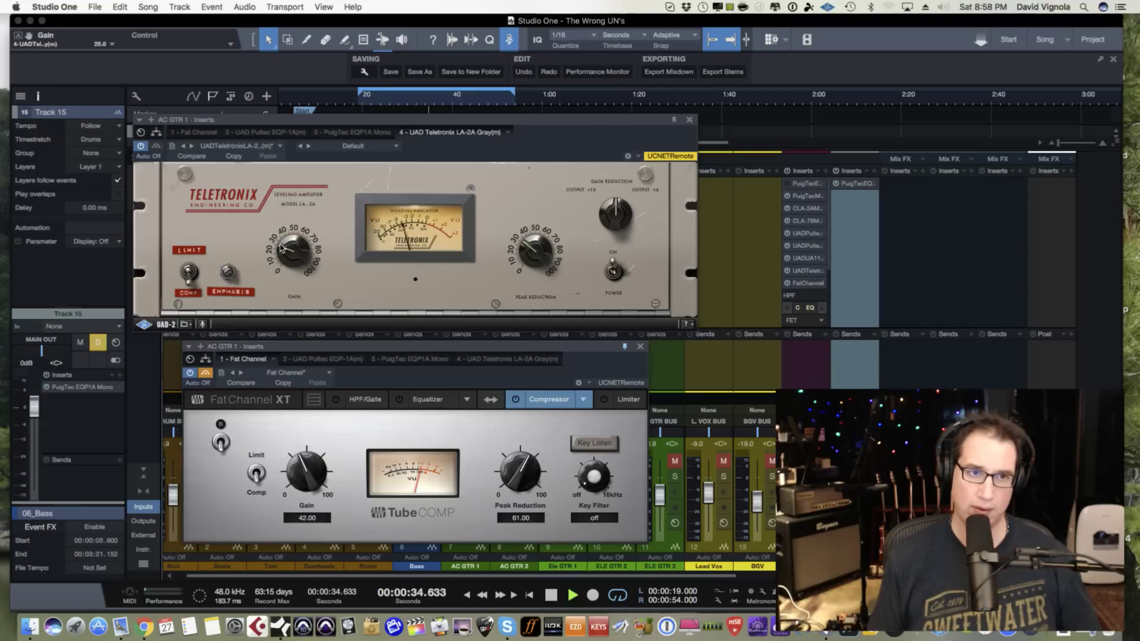
pyautogui.click(614, 279)
pyautogui.click(615, 255)
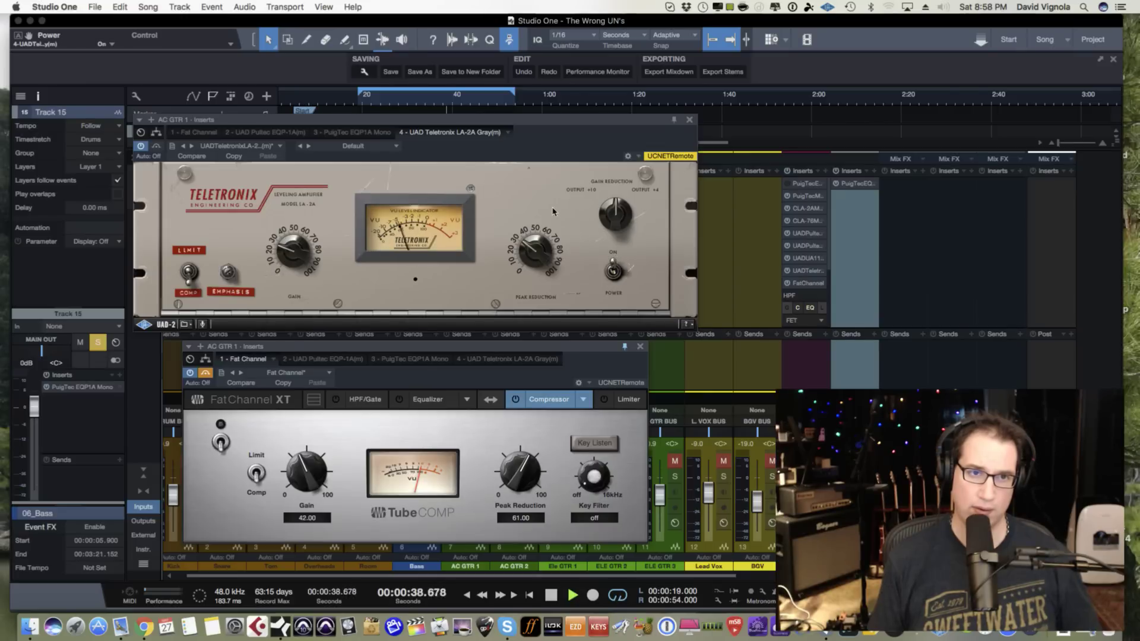
# - Set the LA-2A's Peak Reduction to 30.1 and stop playback
pyautogui.click(525, 248)
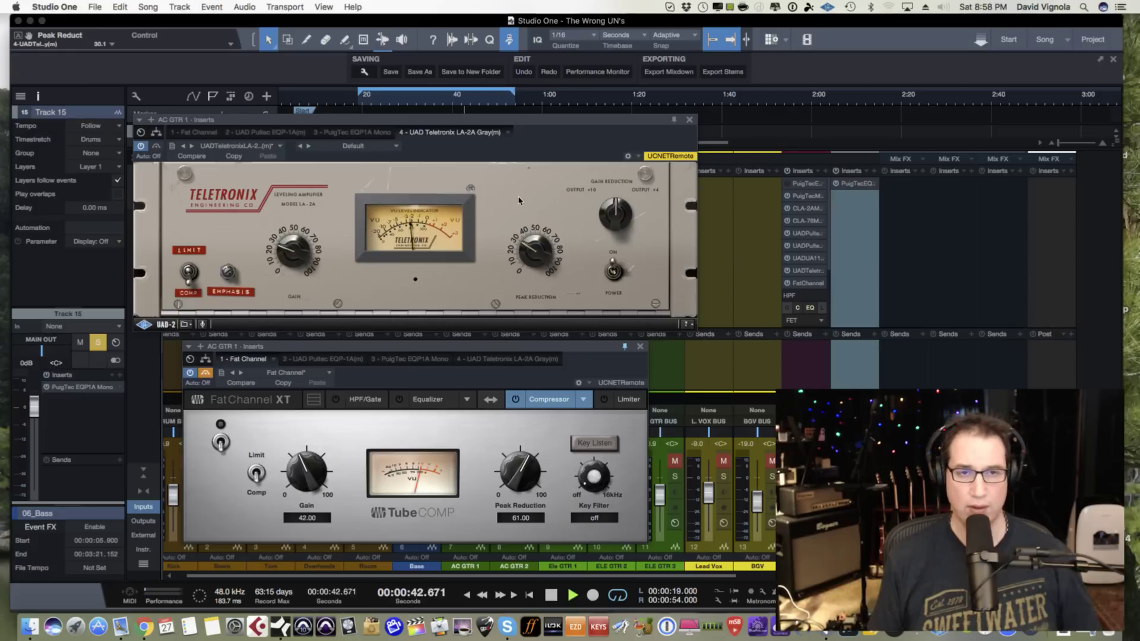
pyautogui.press('space')
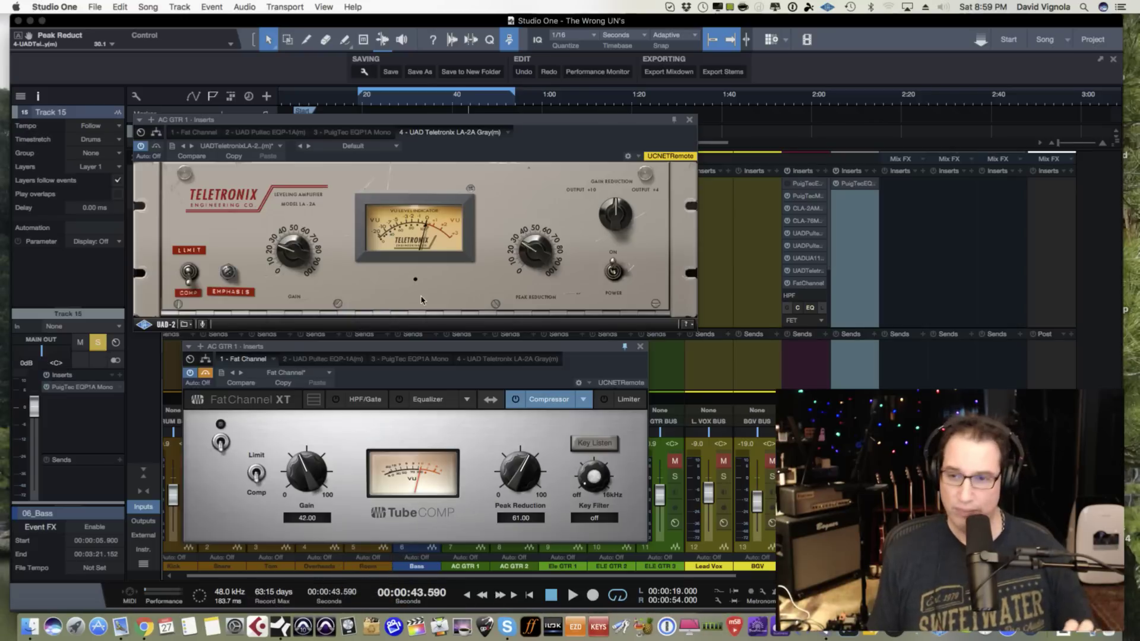
# - Reposition the LA-2A and Fat Channel XT windows slightly so both compressors stay fully in view
pyautogui.moveTo(423, 126); pyautogui.dragTo(411, 127)
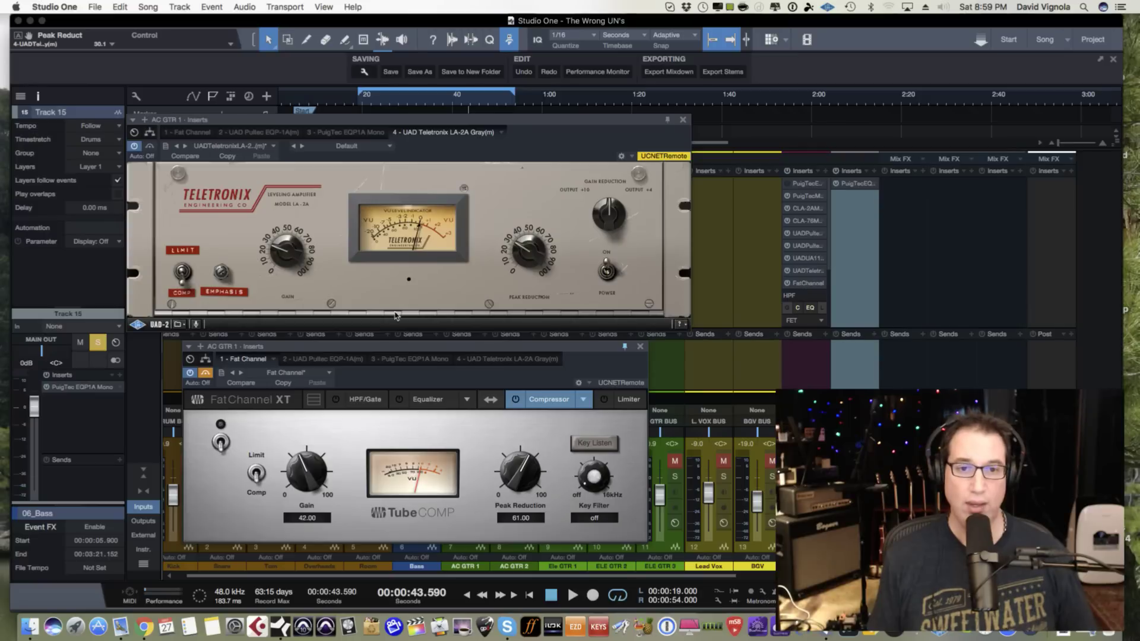
pyautogui.click(390, 348)
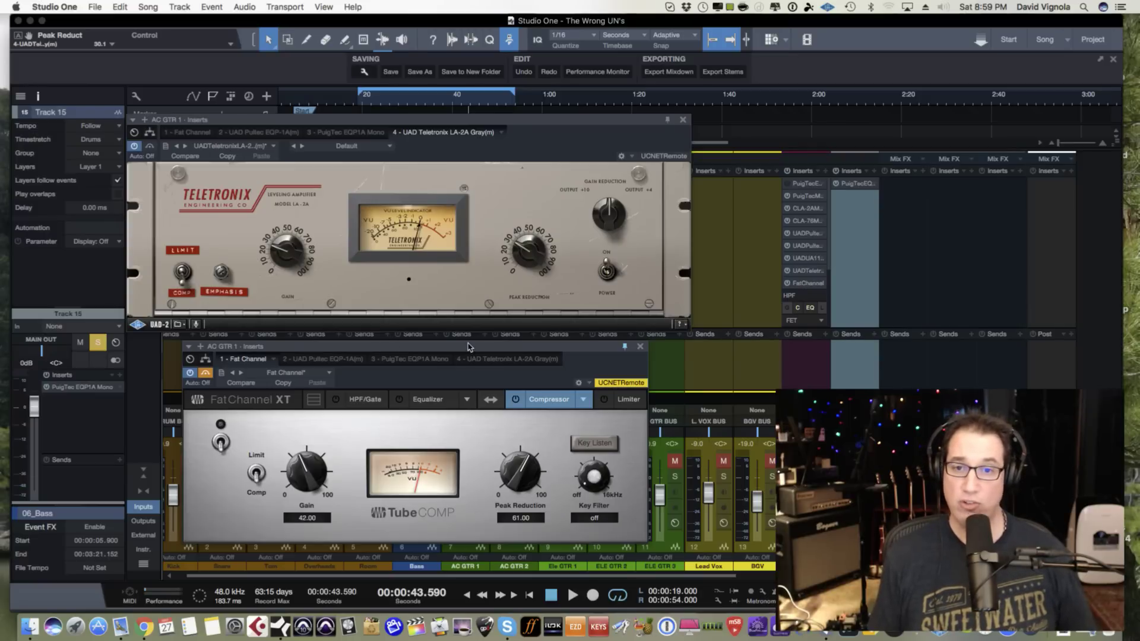
pyautogui.moveTo(507, 346); pyautogui.dragTo(492, 355)
pyautogui.moveTo(496, 347); pyautogui.dragTo(497, 344)
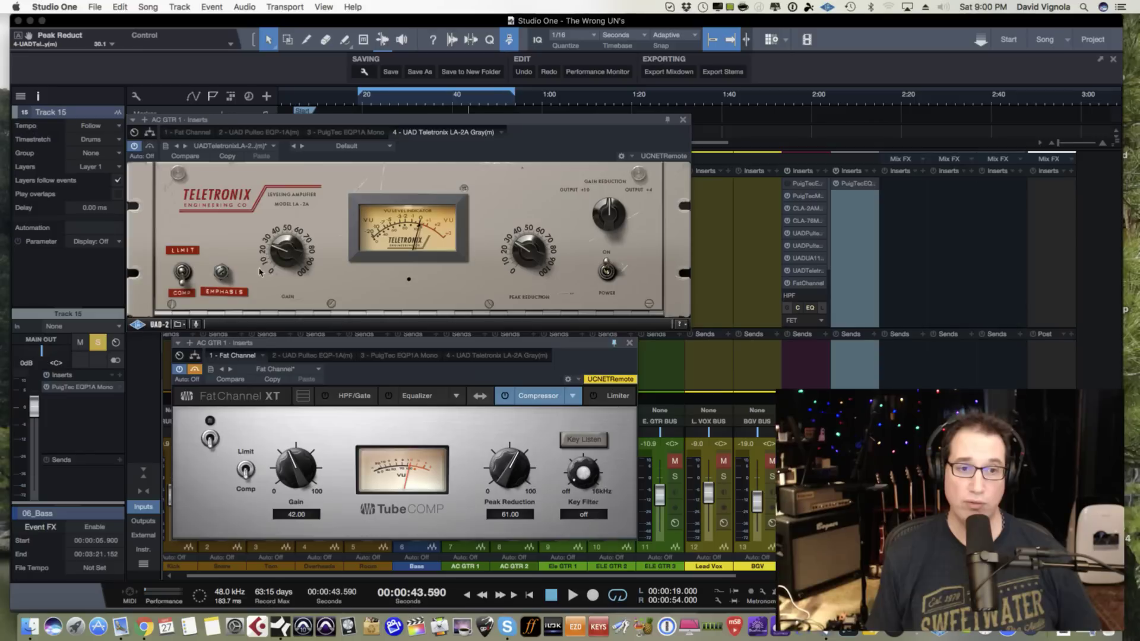
# - Play AC GTR 1 and switch the Fat Channel's Tube compressor on, off, and on again
pyautogui.press('space')
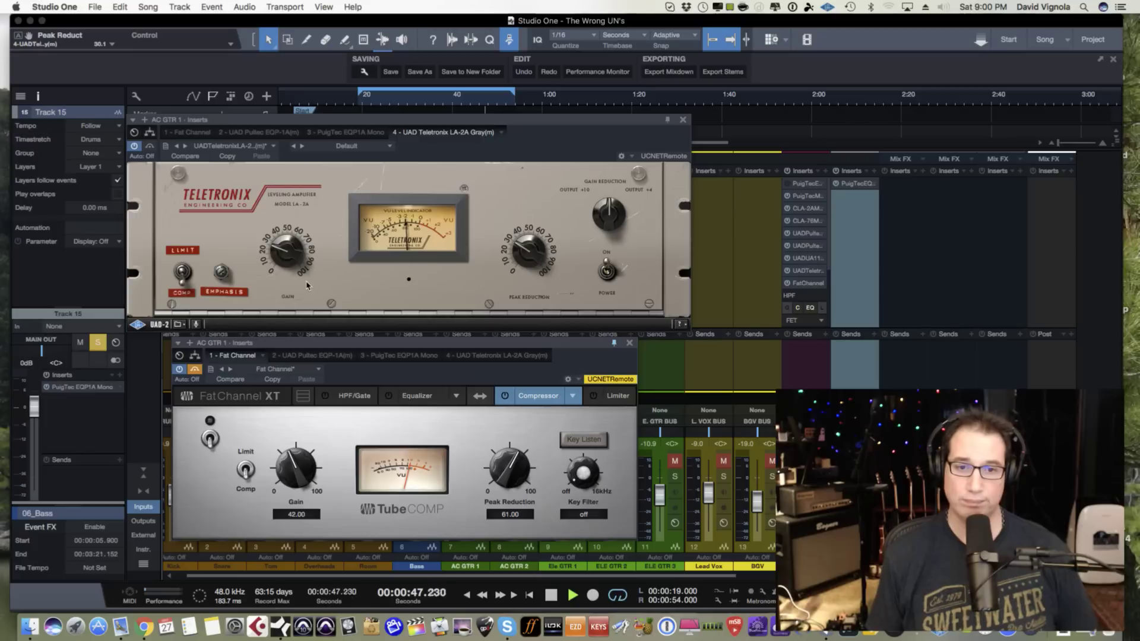
pyautogui.click(210, 426)
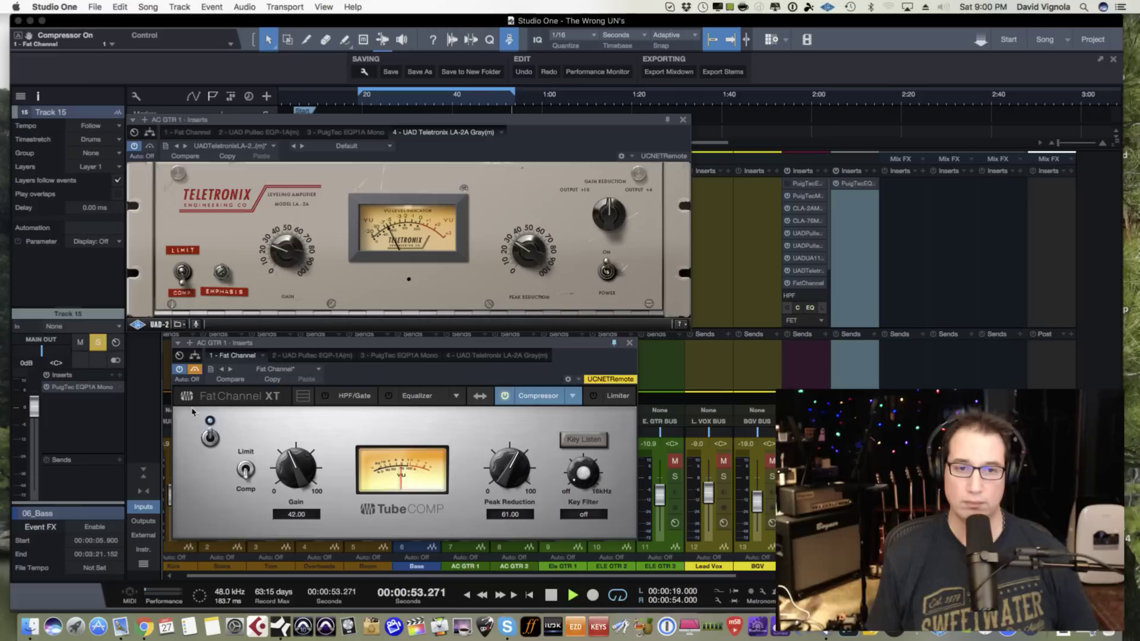
pyautogui.click(209, 423)
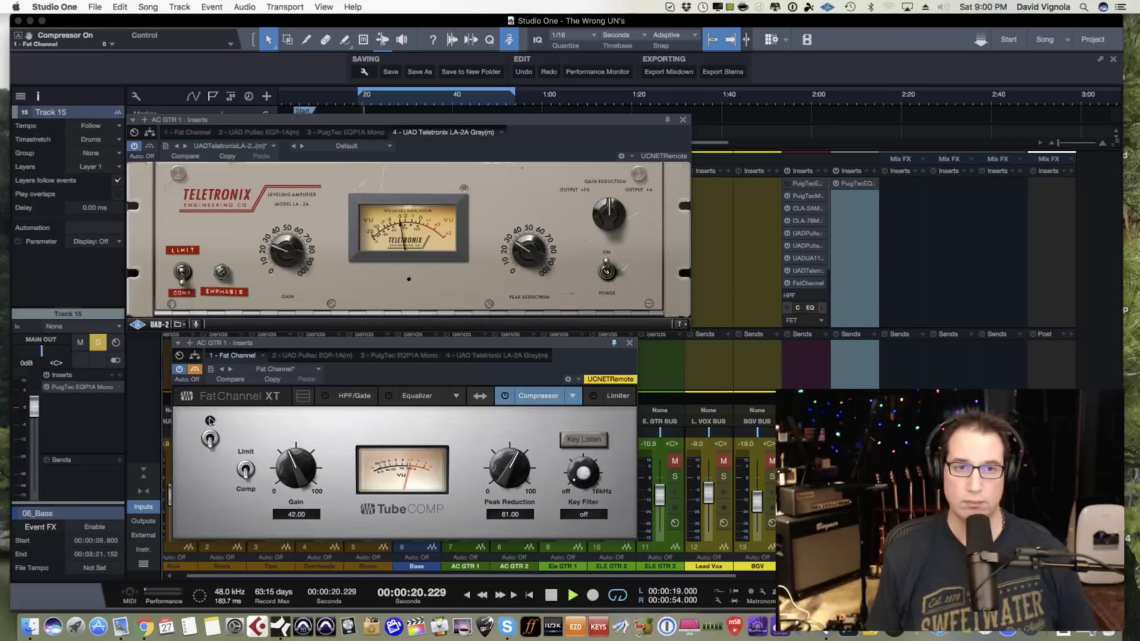
pyautogui.click(209, 422)
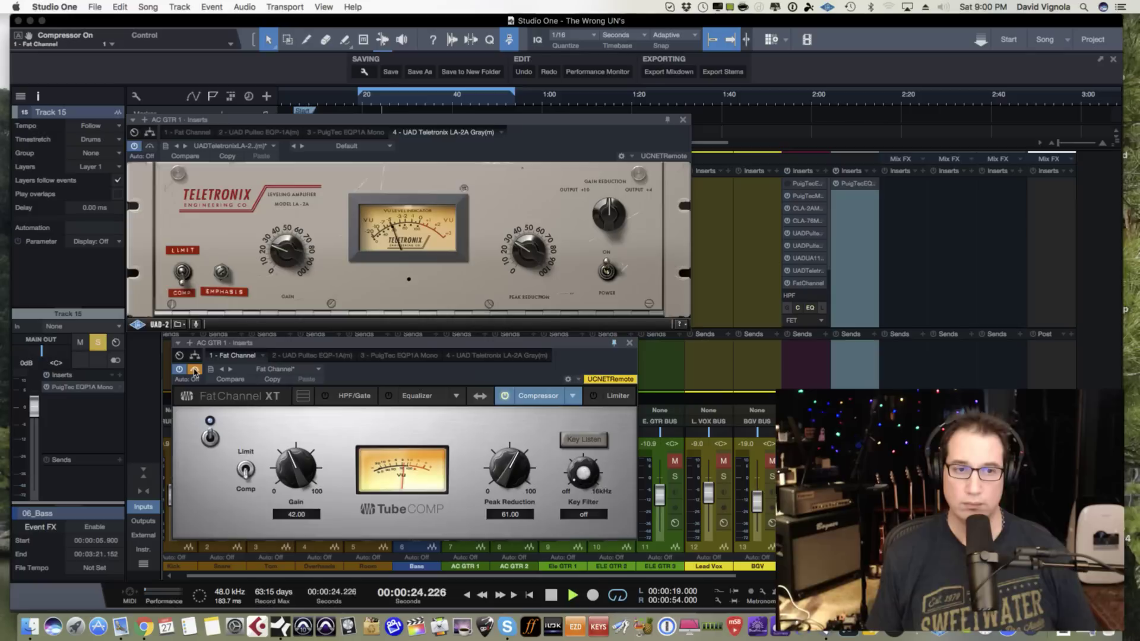
# - Swap the active insert from the LA-2A to the Fat Channel XT, and set the Tube compressor's Peak Reduction to 65 and Gain to 43.5
pyautogui.click(150, 150)
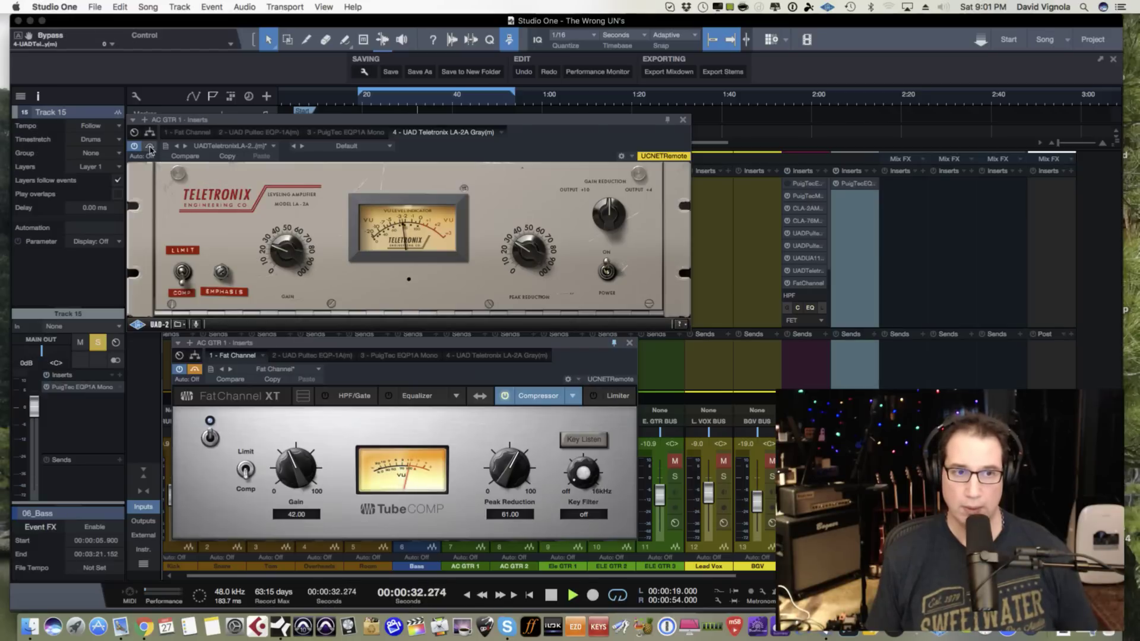
pyautogui.click(194, 369)
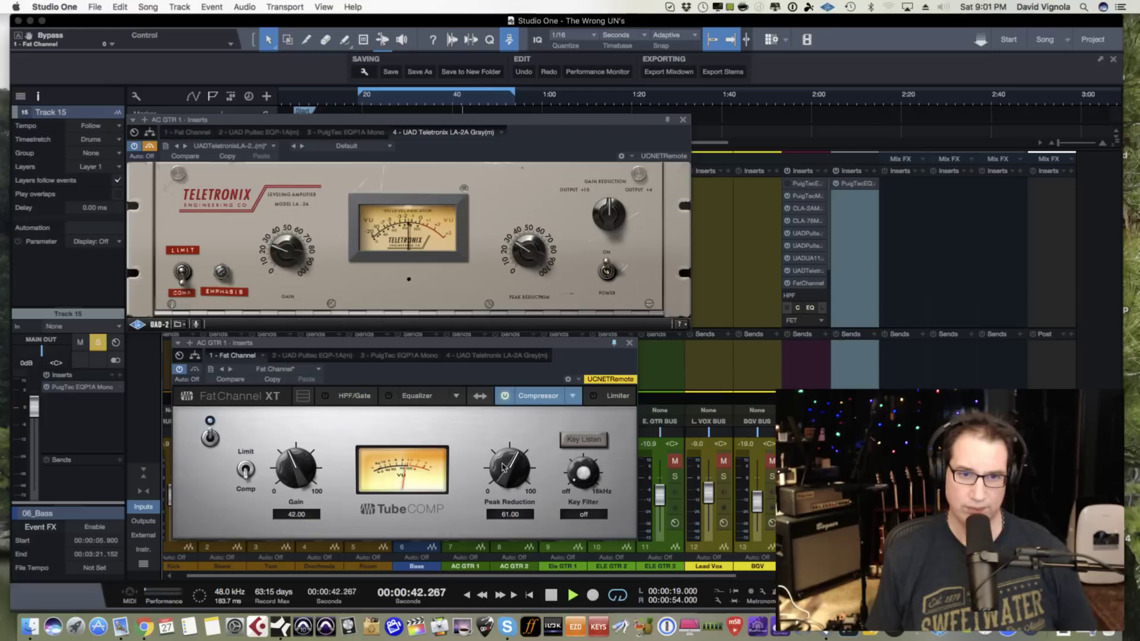
pyautogui.moveTo(503, 467); pyautogui.dragTo(502, 460)
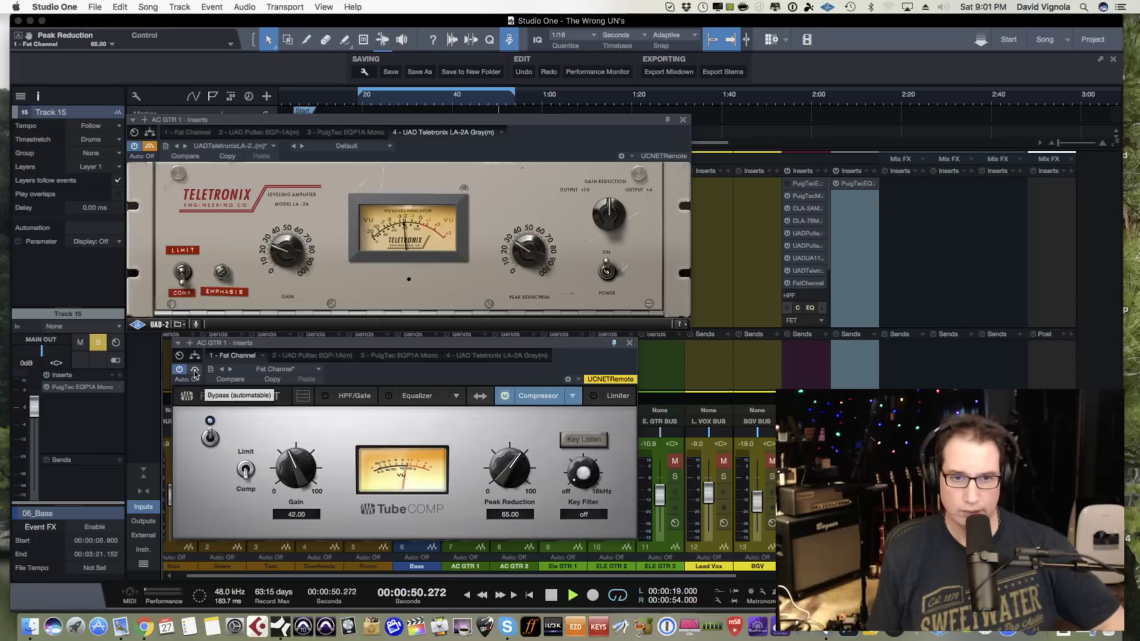
pyautogui.moveTo(288, 459); pyautogui.dragTo(288, 454)
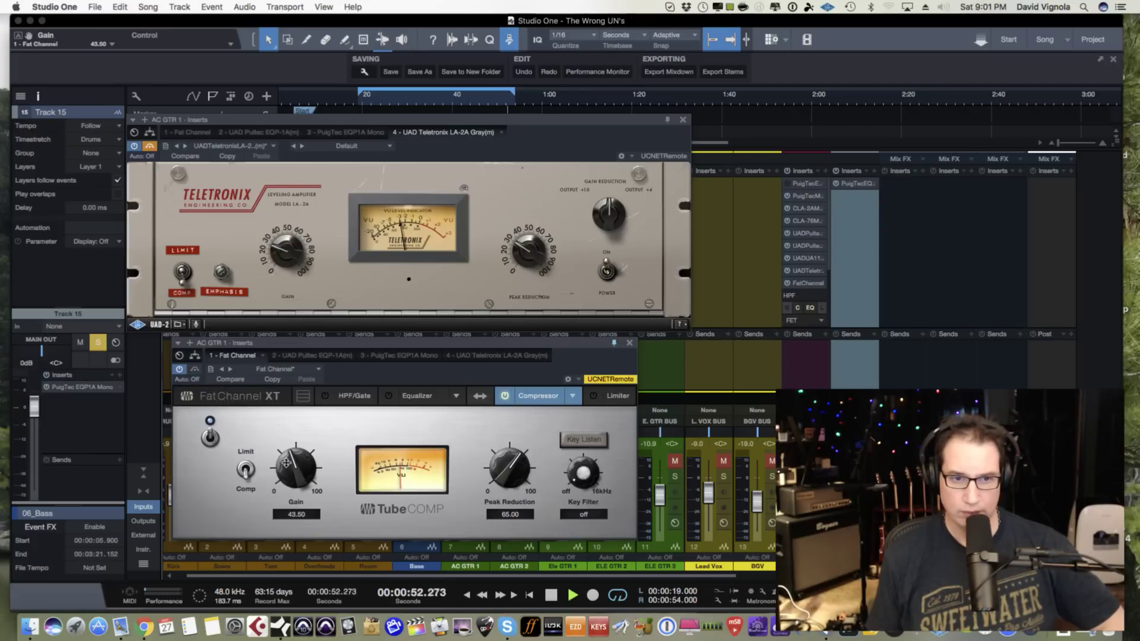
# - Compare AC GTR 1 through the LA-2A and the Fat Channel XT by alternating their bypasses, ending on the Fat Channel, and stop playback
pyautogui.click(194, 370)
pyautogui.click(150, 146)
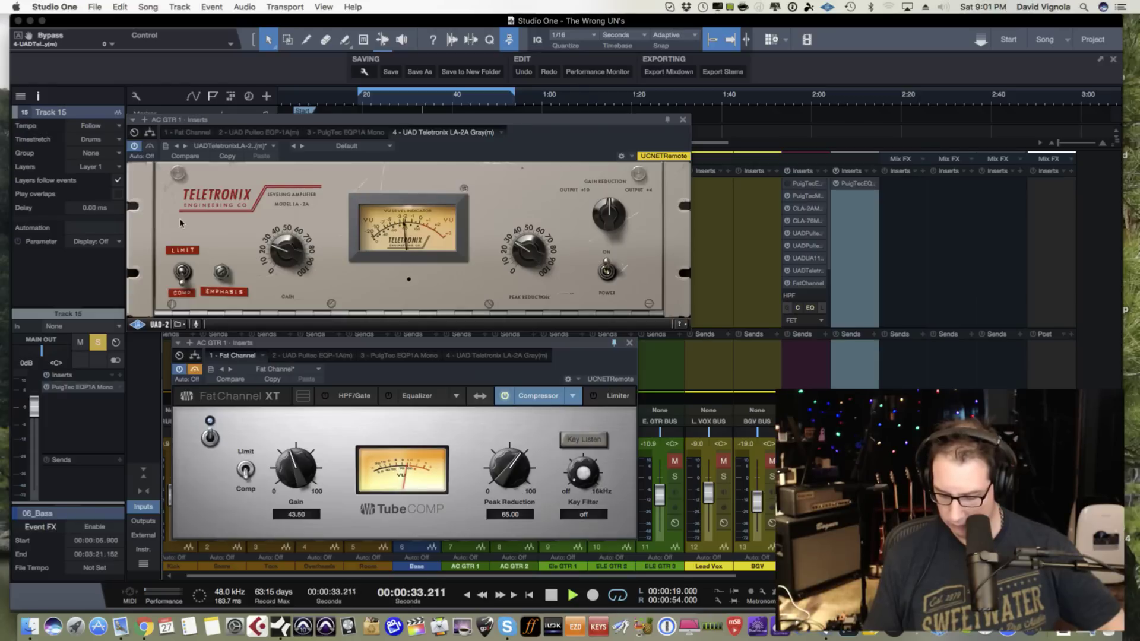
pyautogui.click(151, 148)
pyautogui.click(195, 368)
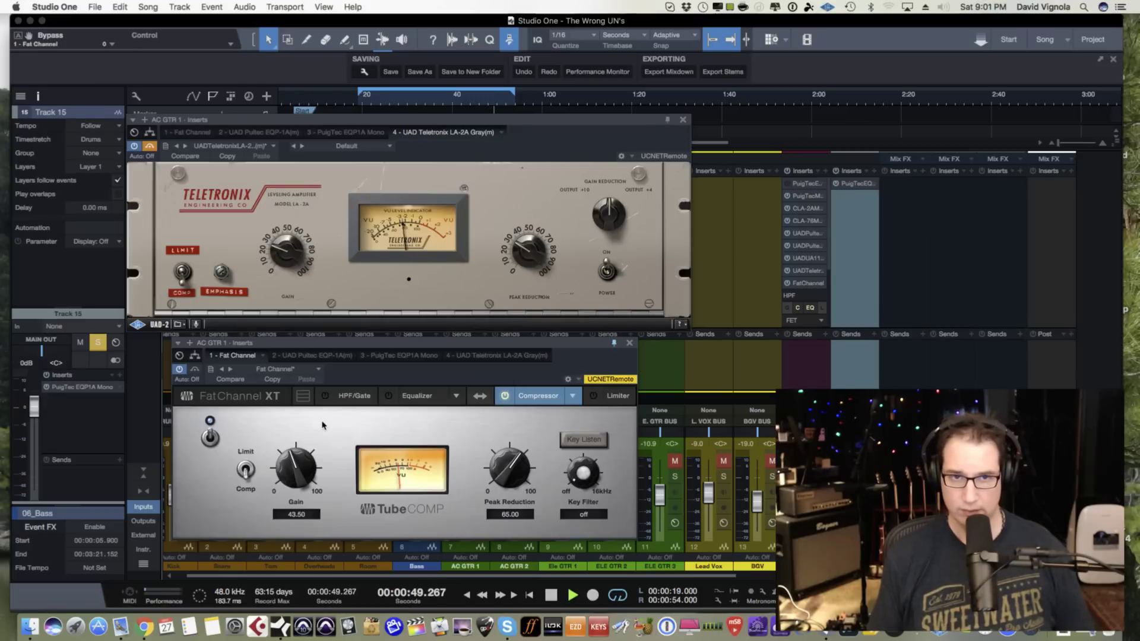
pyautogui.press('space')
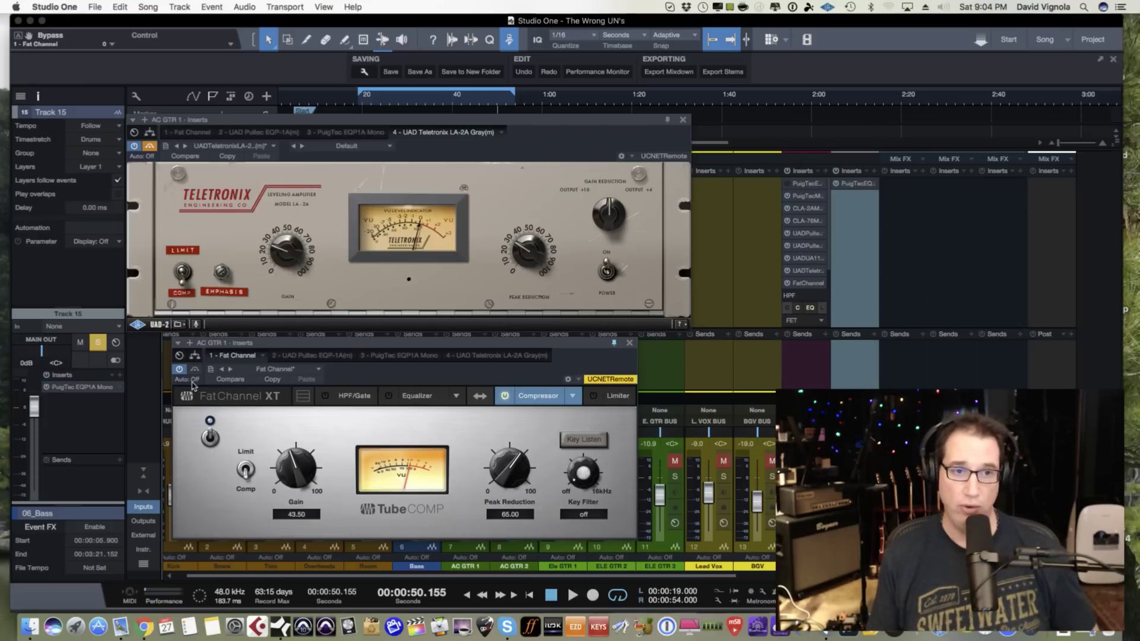
# - Play AC GTR 1 and lower the Tube compressor's Peak Reduction to 53 while listening
pyautogui.press('space')
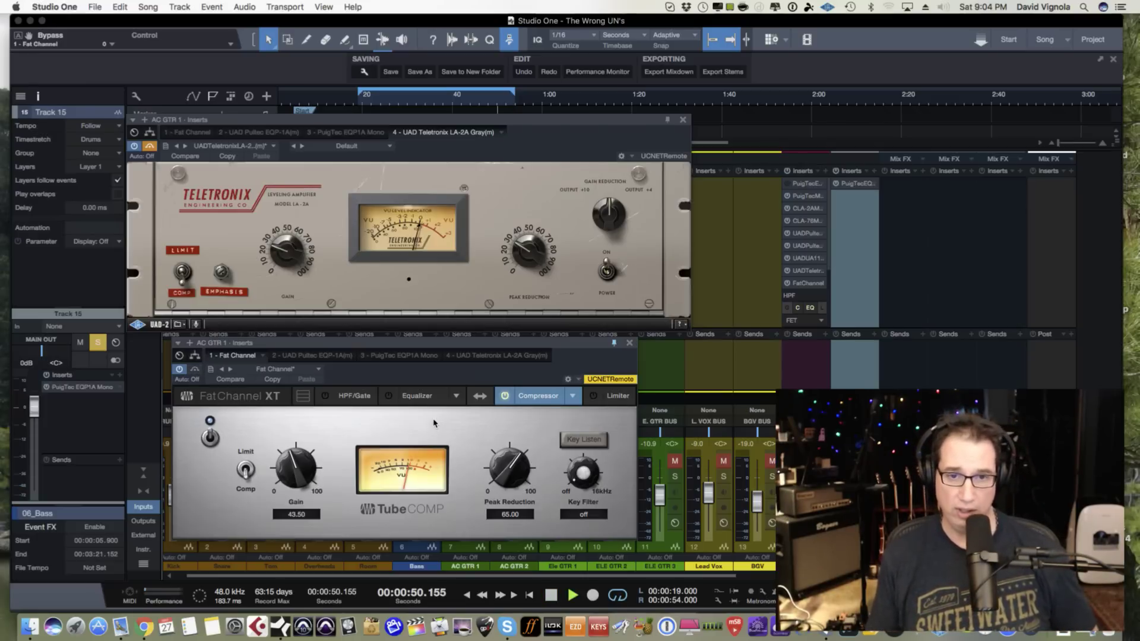
pyautogui.moveTo(512, 462); pyautogui.dragTo(510, 480)
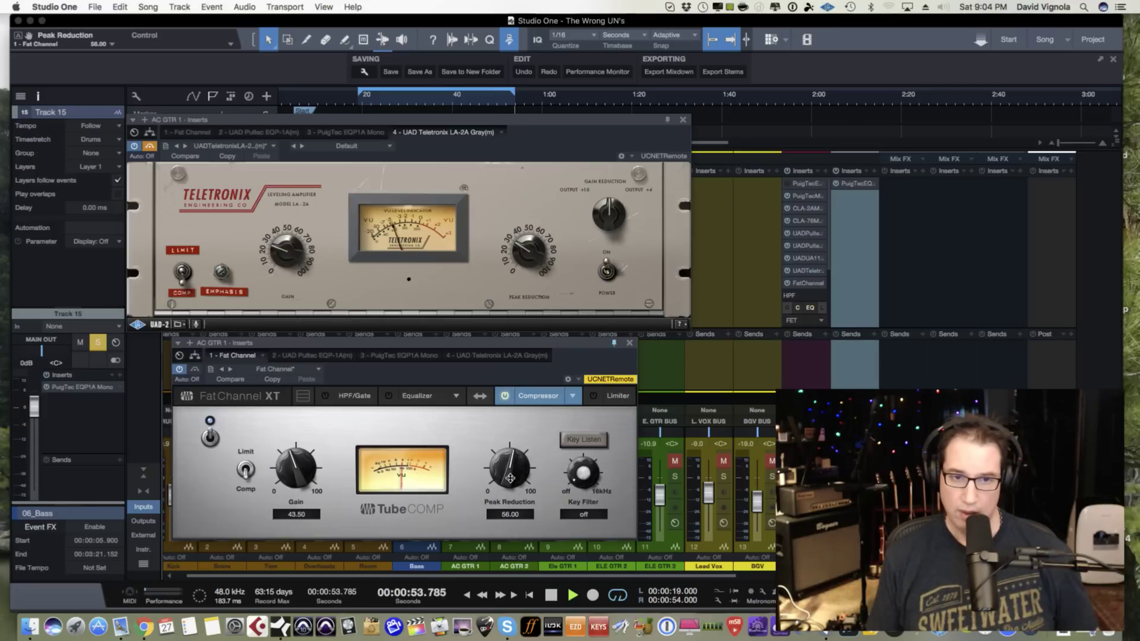
pyautogui.press('space')
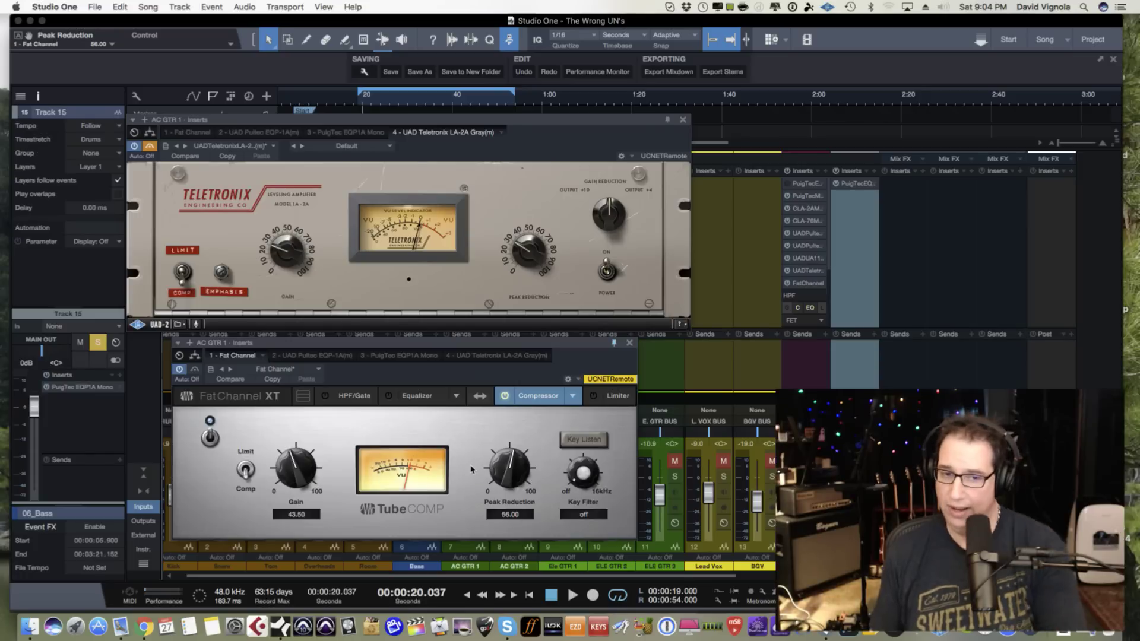
pyautogui.press('space')
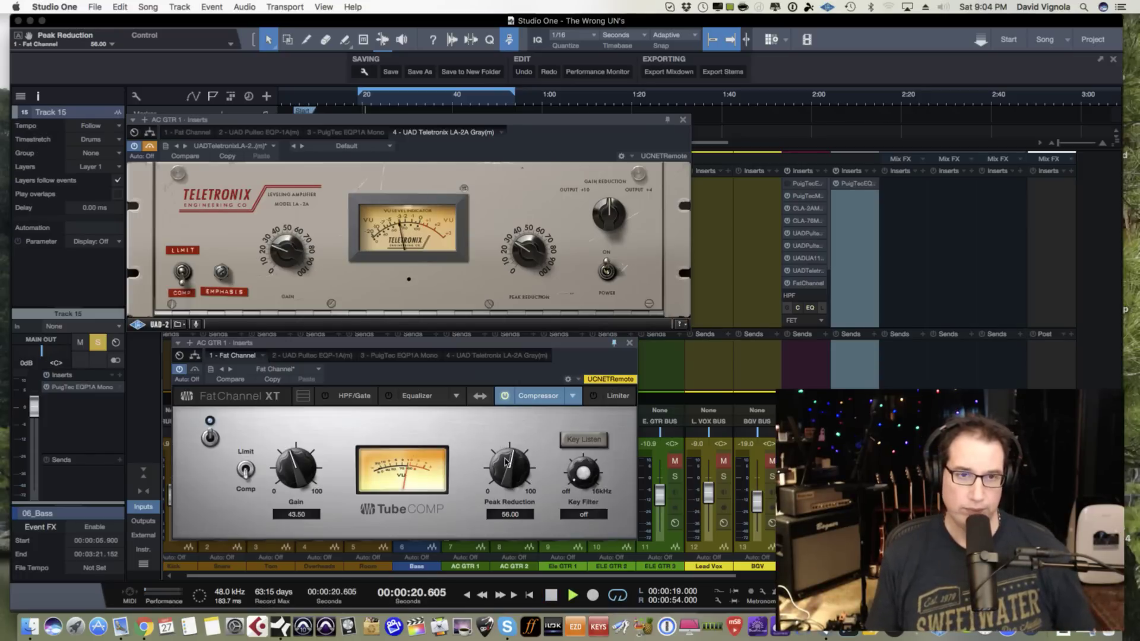
pyautogui.moveTo(503, 466); pyautogui.dragTo(506, 471)
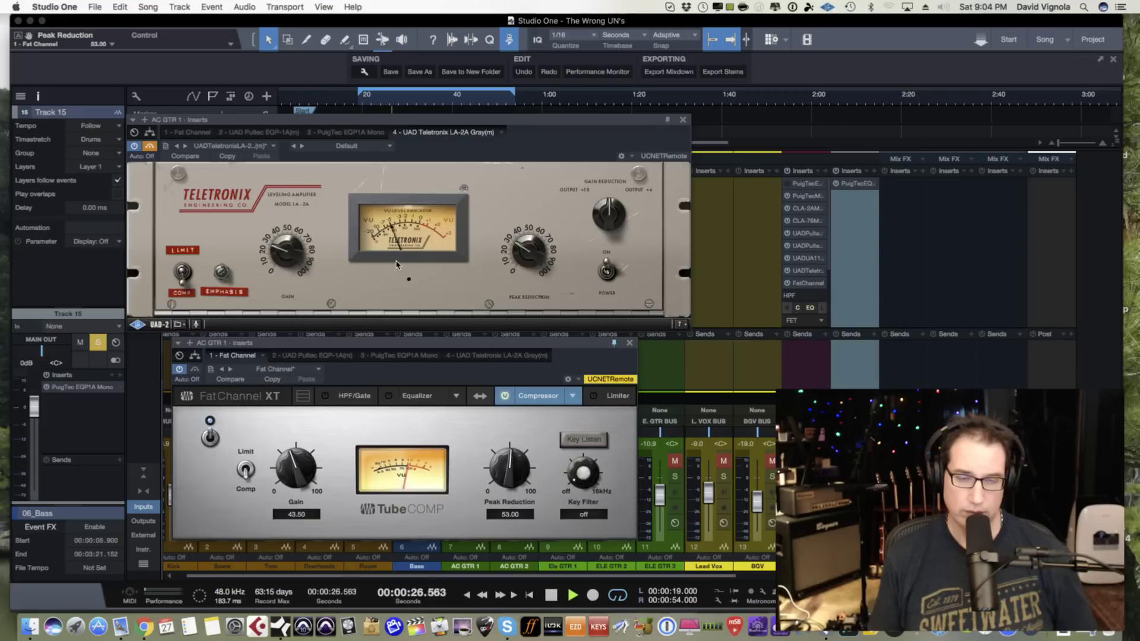
# - Compare the readjusted Tube compressor with bypass and the LA-2A on AC GTR 1, return to the Fat Channel XT, and stop playback
pyautogui.click(195, 369)
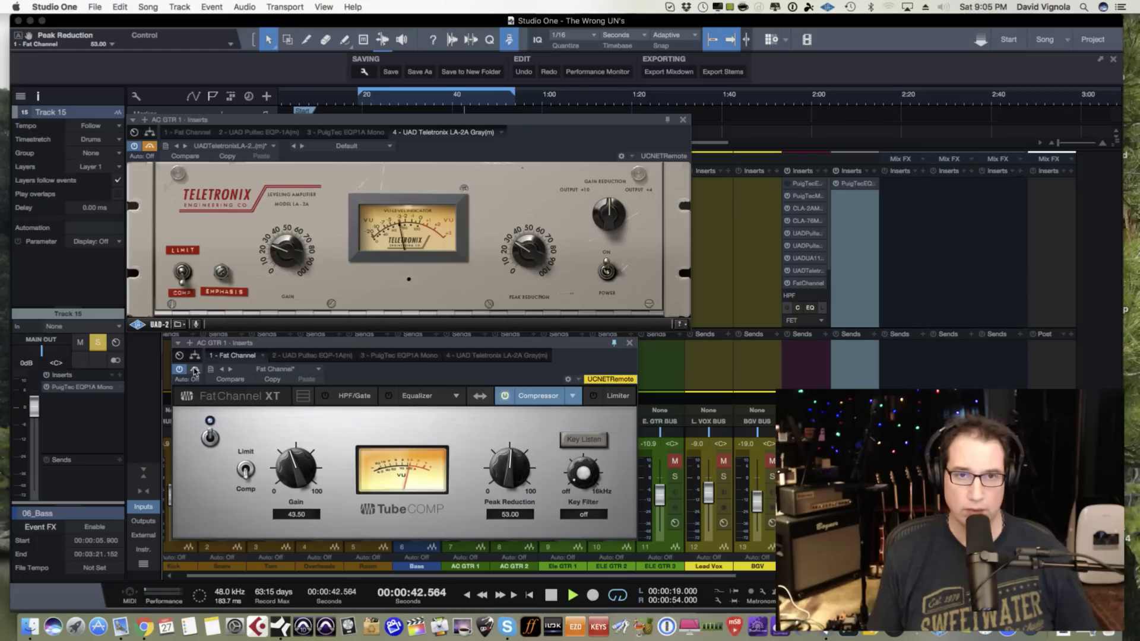
pyautogui.click(195, 369)
pyautogui.click(149, 147)
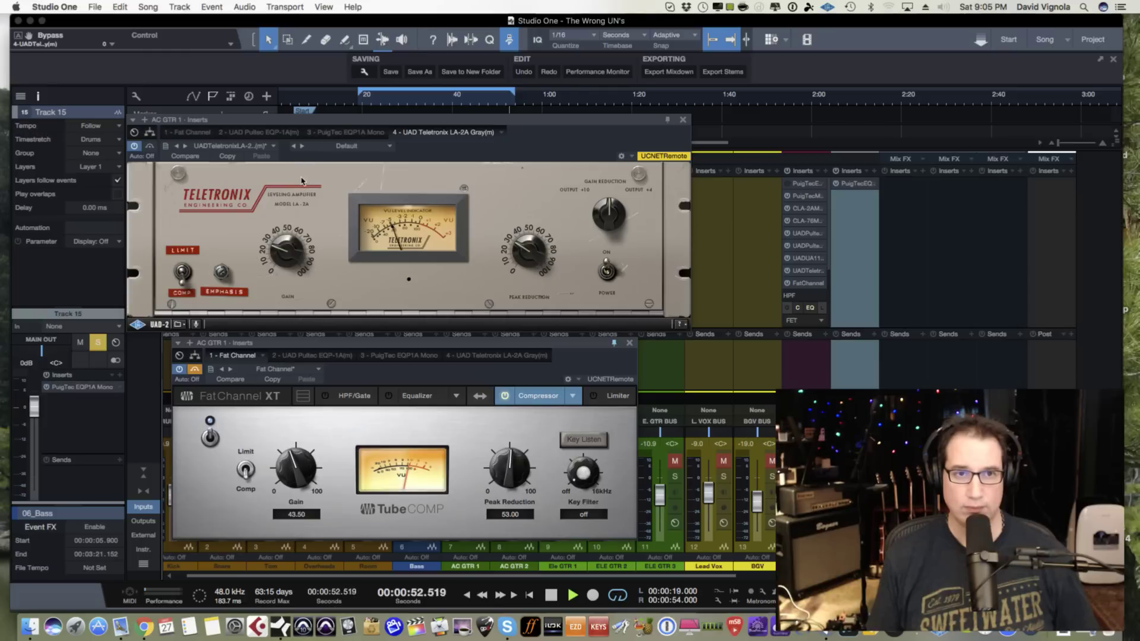
pyautogui.click(150, 147)
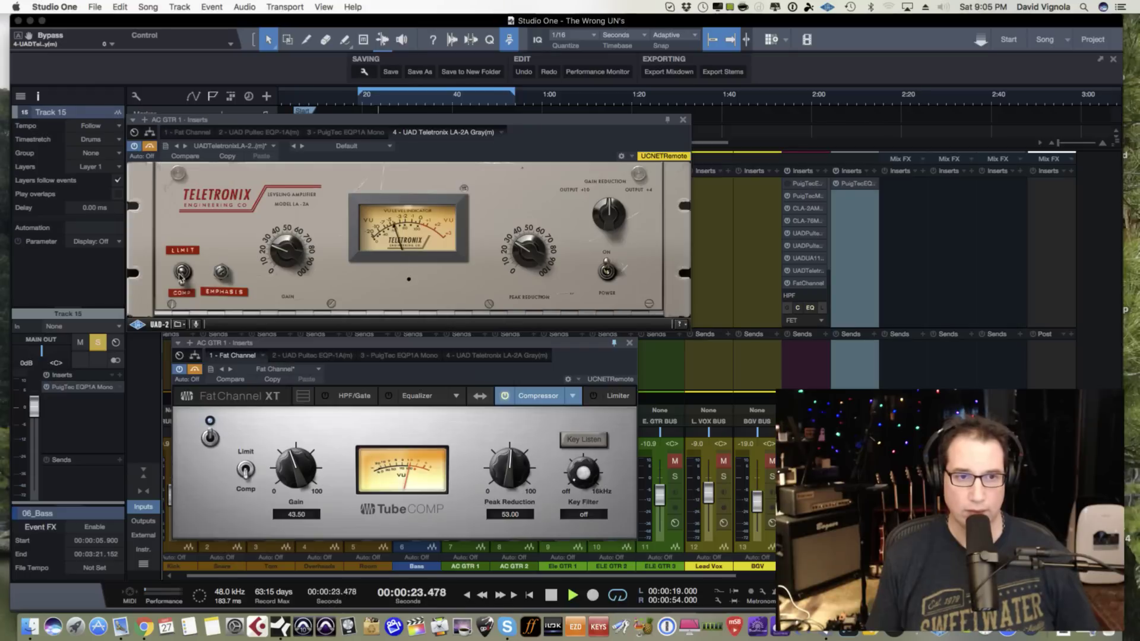
pyautogui.click(194, 369)
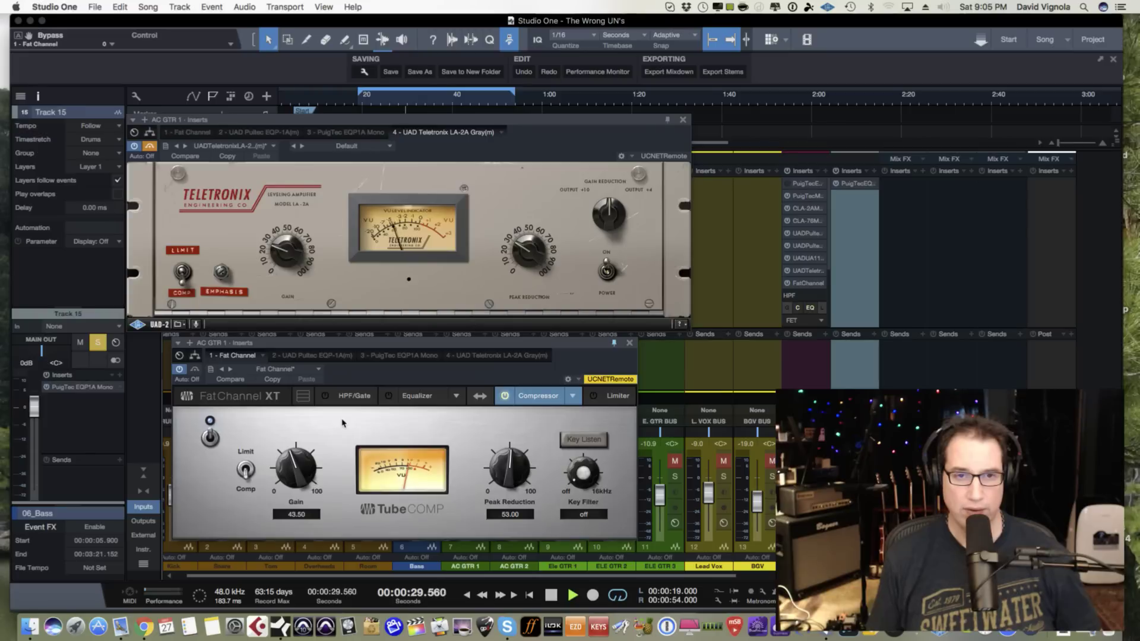
pyautogui.press('space')
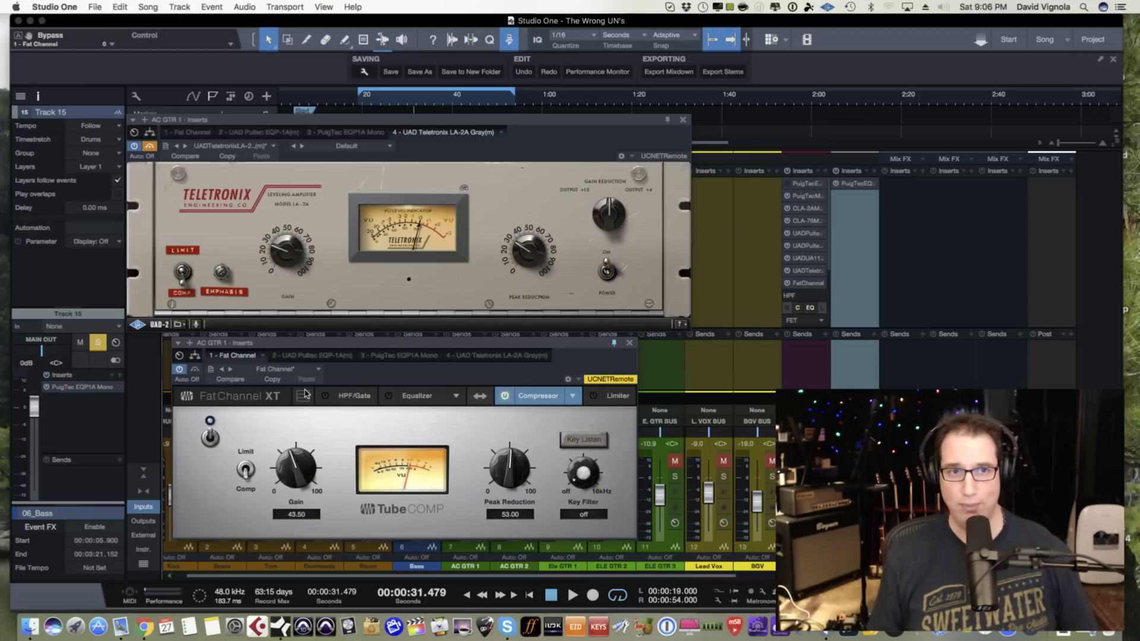
# - Bypass both compressors, play AC GTR 1 uncompressed, and take the LA-2A out of bypass
pyautogui.click(195, 370)
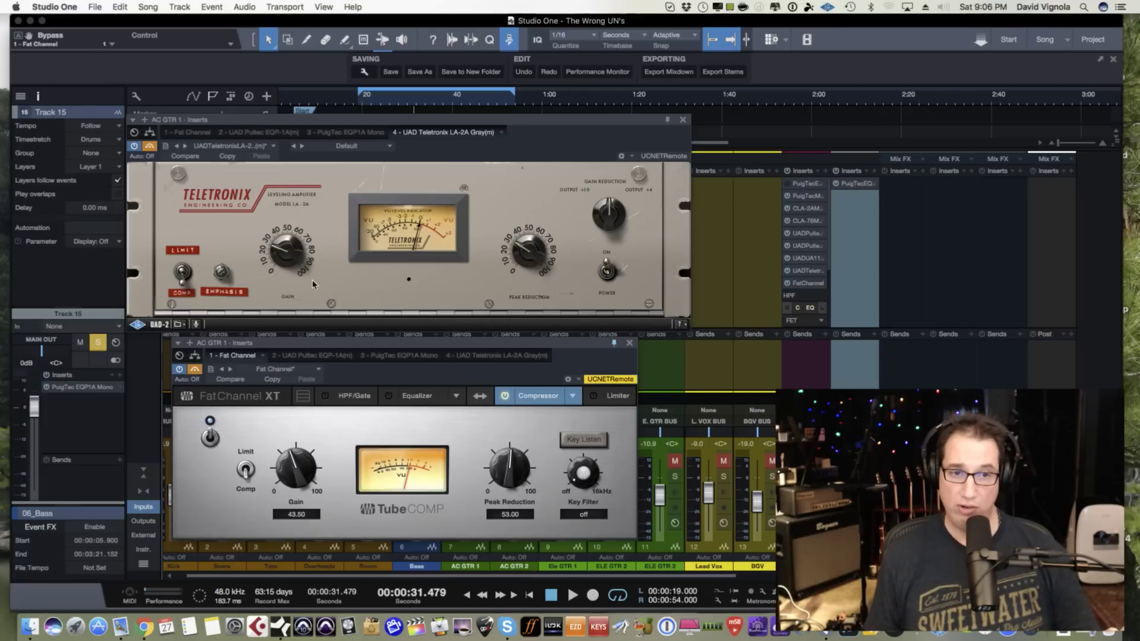
pyautogui.click(152, 146)
pyautogui.click(152, 147)
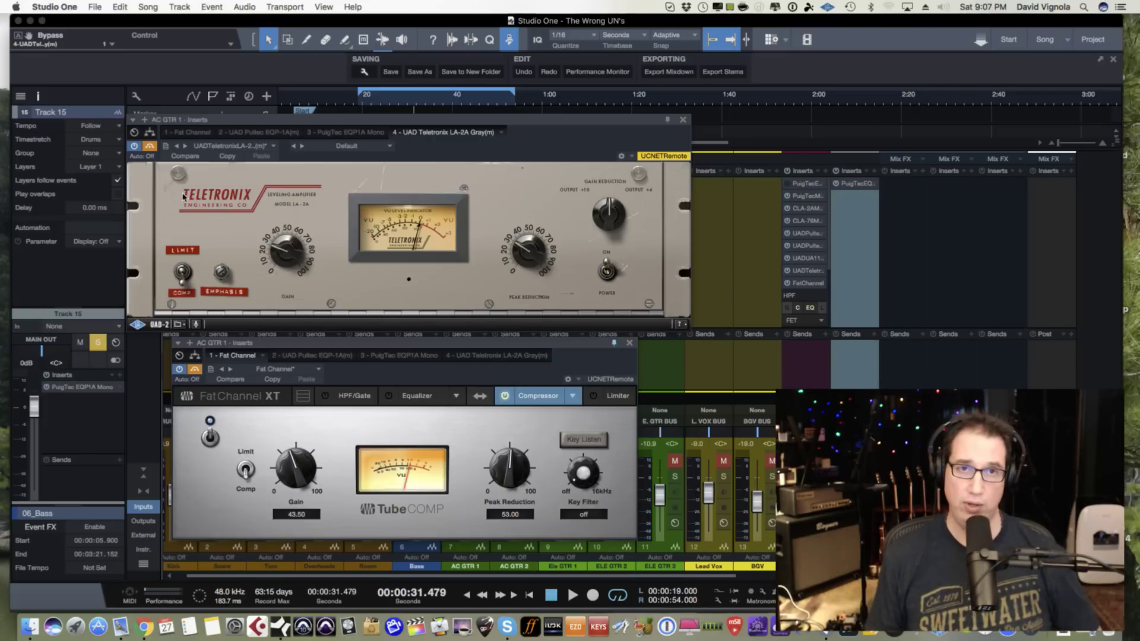
pyautogui.click(360, 105)
pyautogui.press('space')
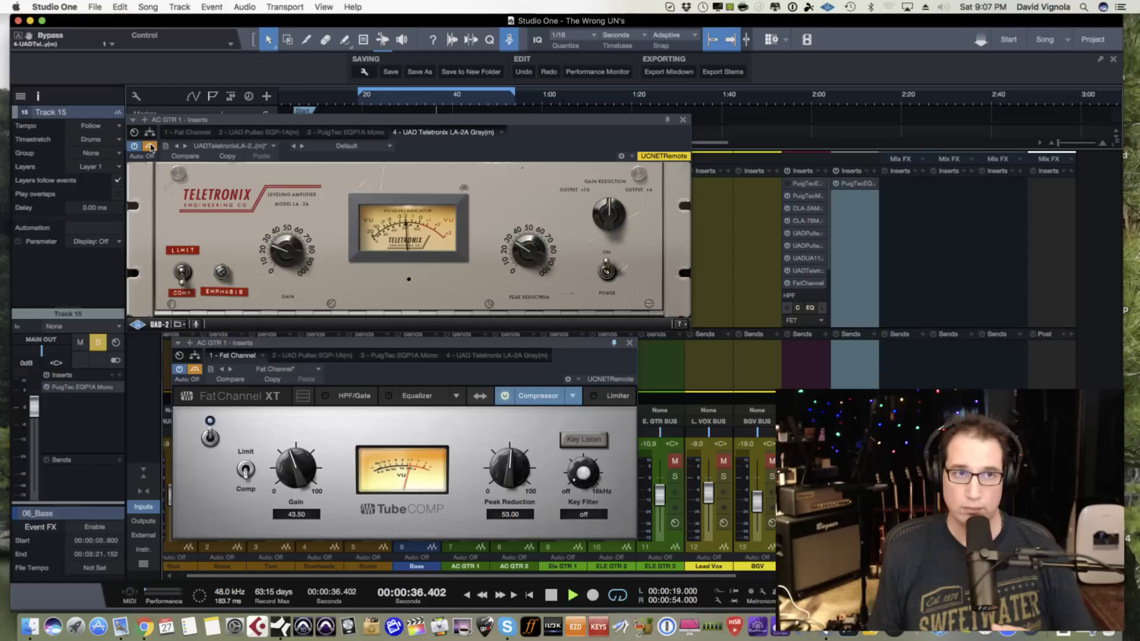
pyautogui.click(150, 147)
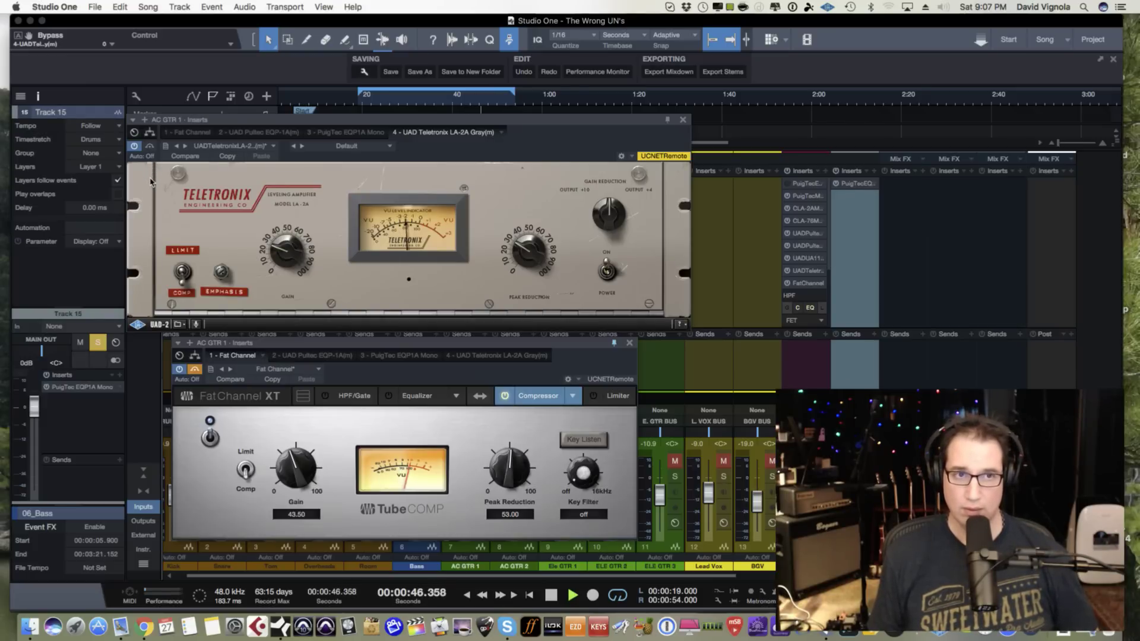
# - Stop playback, bypass the LA-2A, return to the loop start, and raise the Tube compressor's Peak Reduction to 59.50
pyautogui.press('space')
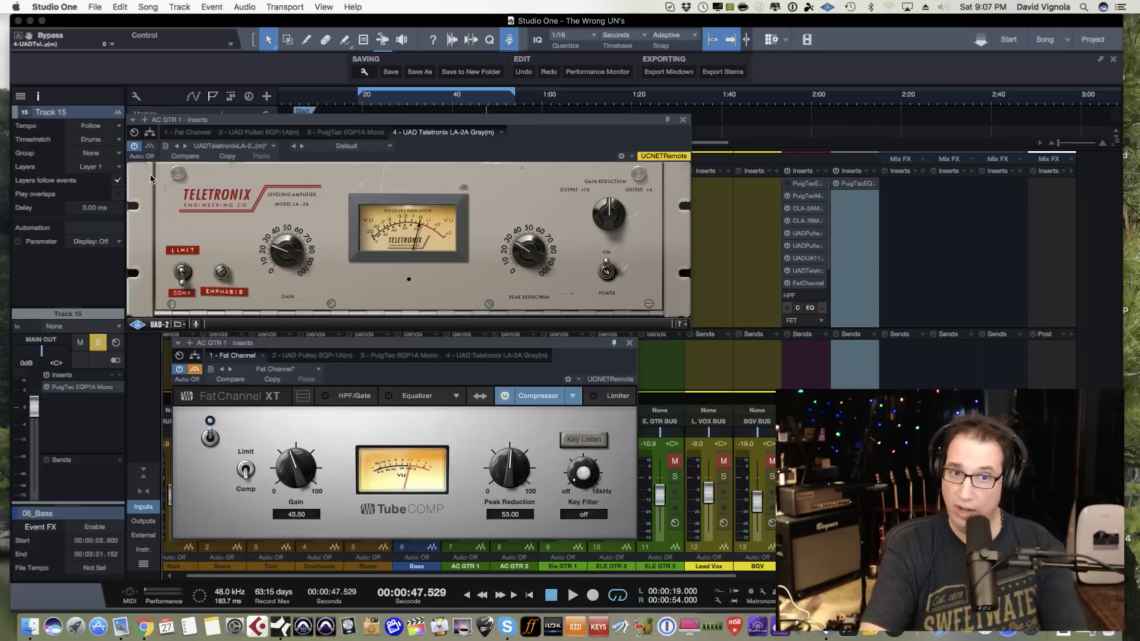
pyautogui.click(150, 146)
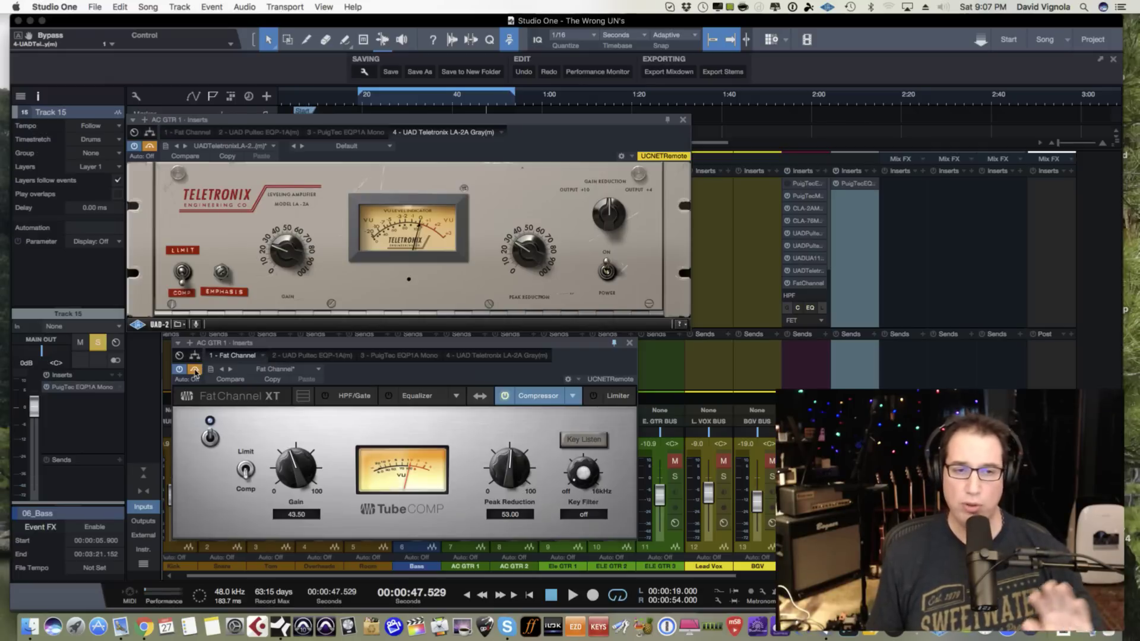
pyautogui.click(360, 105)
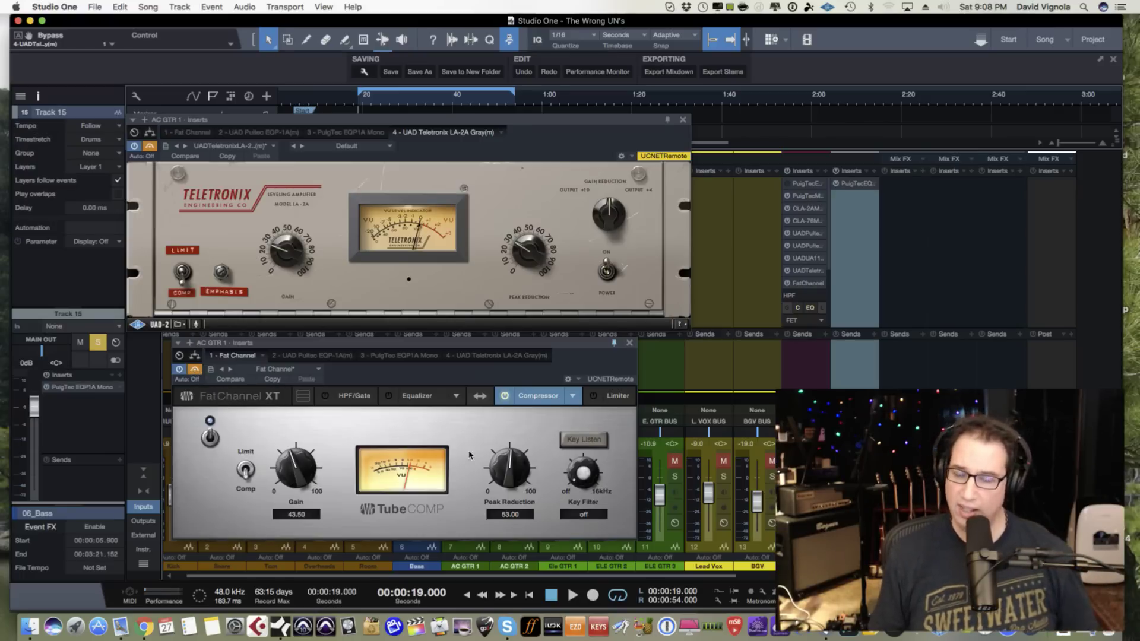
pyautogui.moveTo(503, 468); pyautogui.dragTo(507, 463)
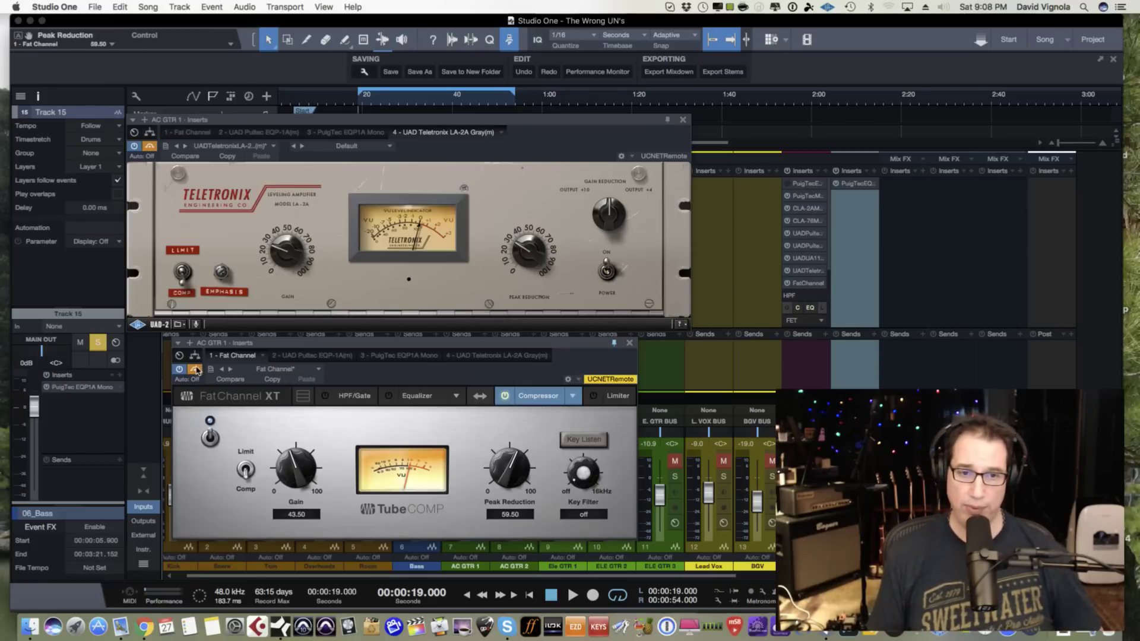
# - Play AC GTR 1 uncompressed, take the Fat Channel XT out of bypass to hear the Tube compressor, and stop playback
pyautogui.press('space')
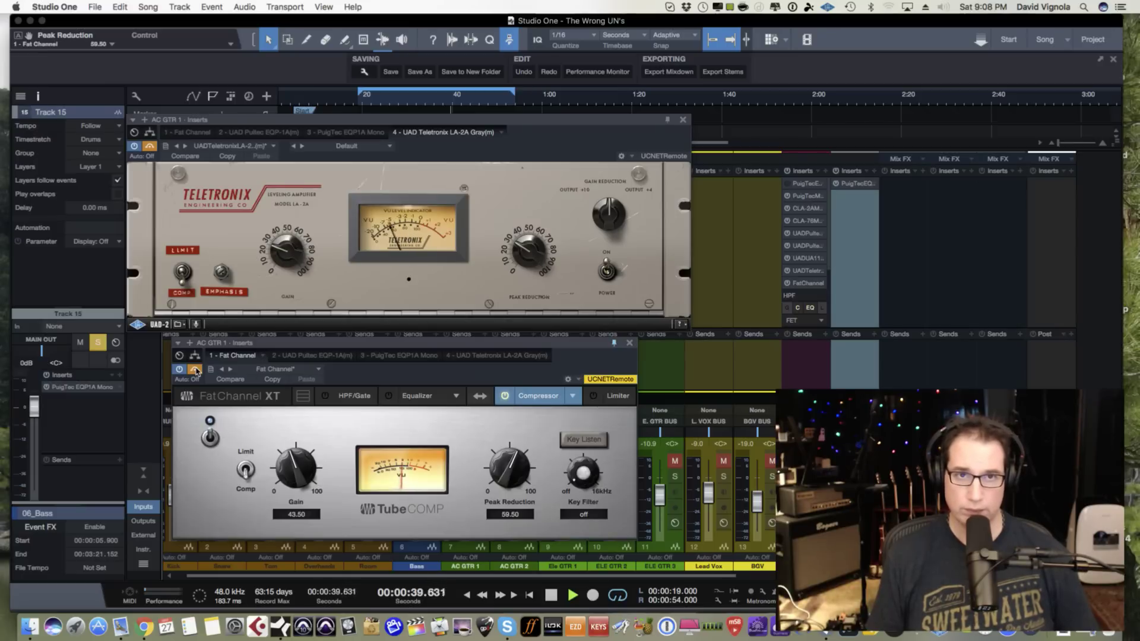
pyautogui.click(196, 369)
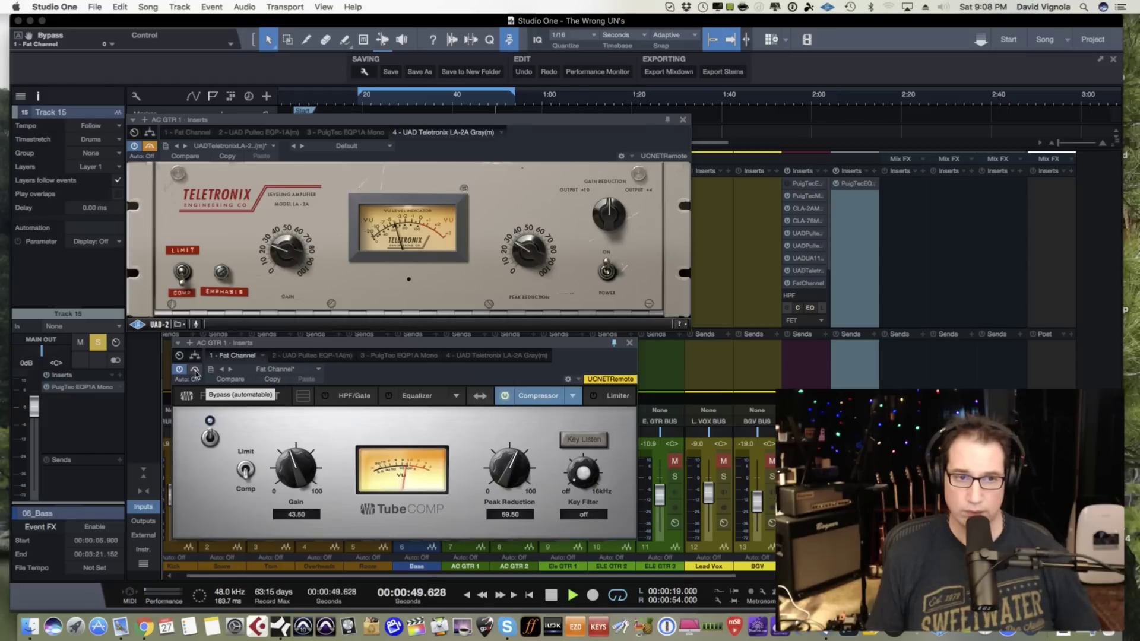
pyautogui.press('space')
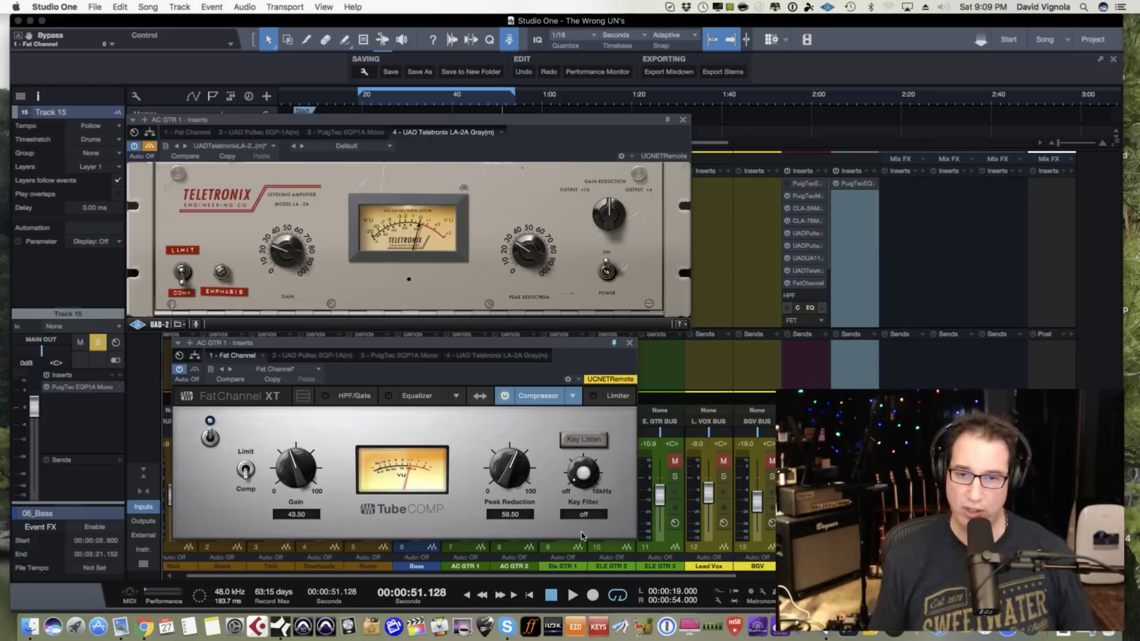
# - Try the Tube compressor's Key Listen, set its Key Filter to 46.46 Hz, and sweep it up to 16 kHz during playback
pyautogui.click(590, 442)
pyautogui.click(585, 445)
pyautogui.moveTo(584, 478)
pyautogui.mouseDown()
pyautogui.moveTo(579, 452)
pyautogui.moveTo(577, 476)
pyautogui.mouseUp()
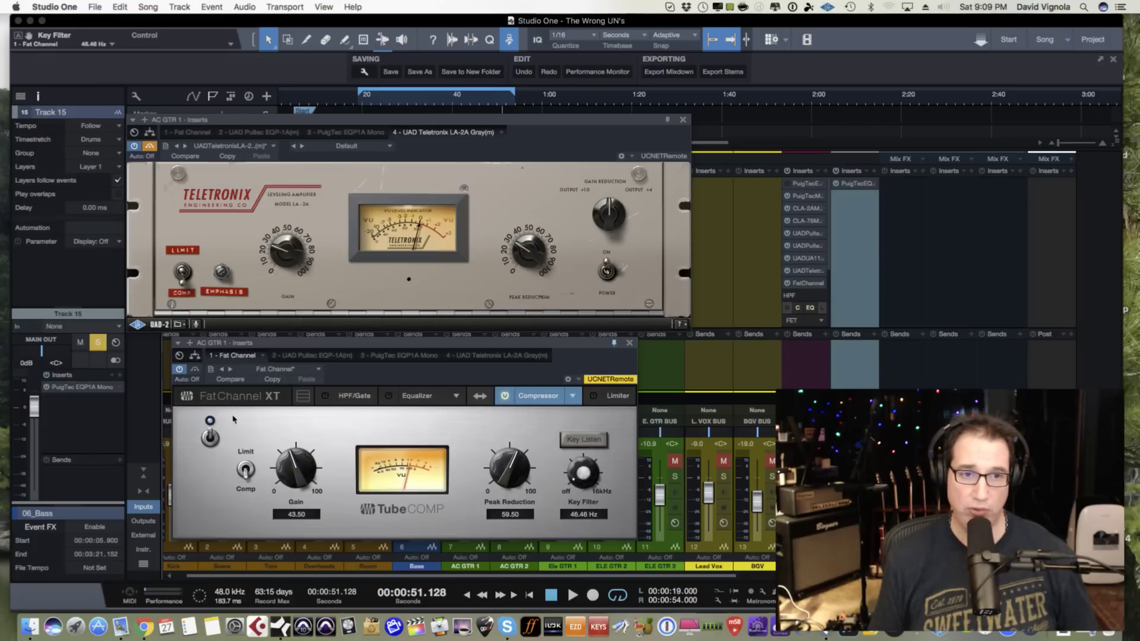
pyautogui.press('space')
pyautogui.moveTo(584, 473); pyautogui.dragTo(591, 409)
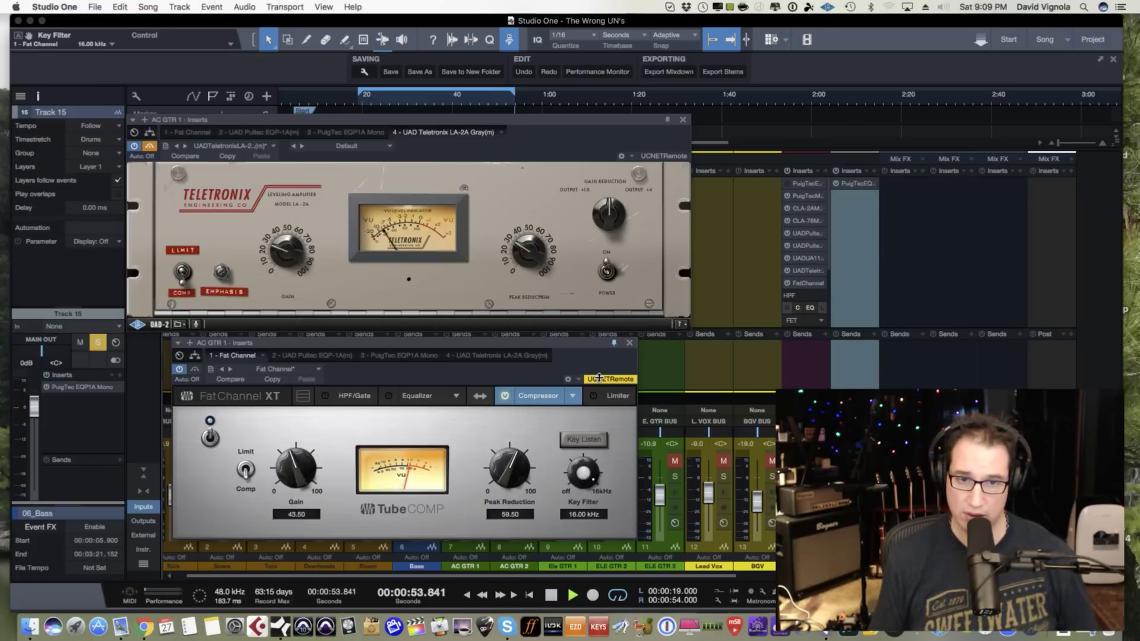
# - Set the Key Filter to 1.05 kHz, audition the filtered signal with Key Listen on and off, and stop playback
pyautogui.moveTo(577, 485); pyautogui.dragTo(579, 452)
pyautogui.click(583, 440)
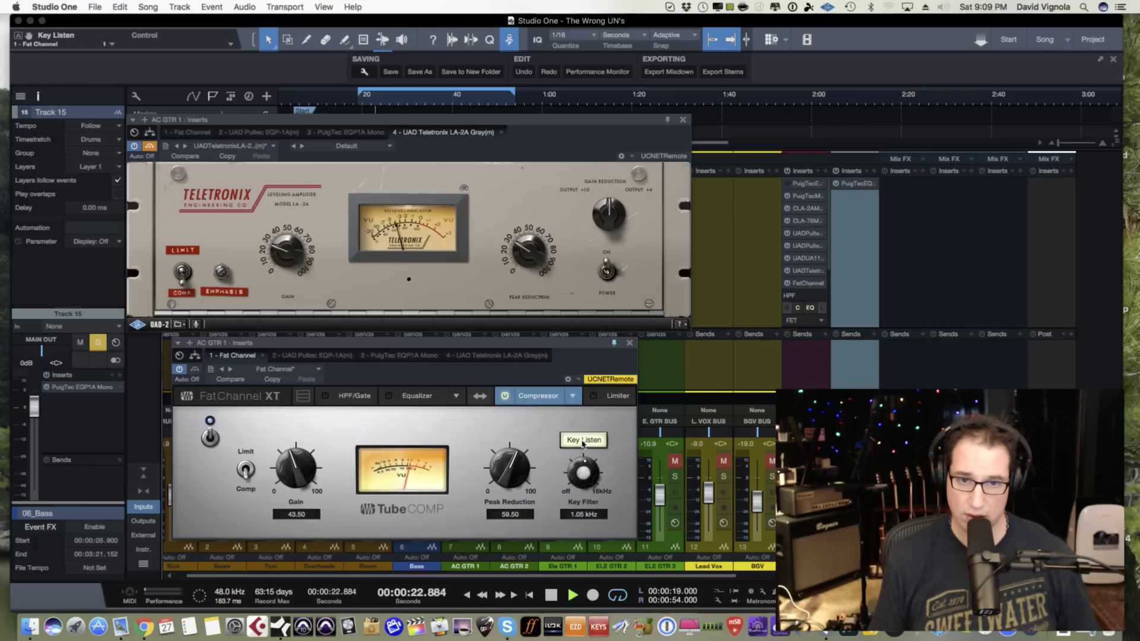
pyautogui.click(583, 440)
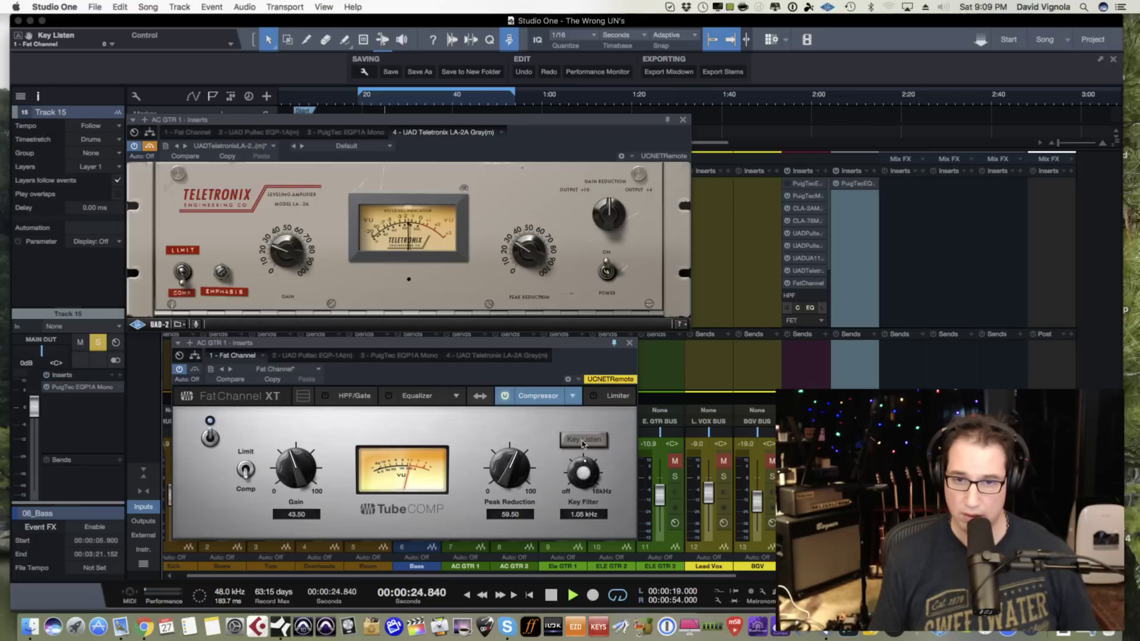
pyautogui.press('space')
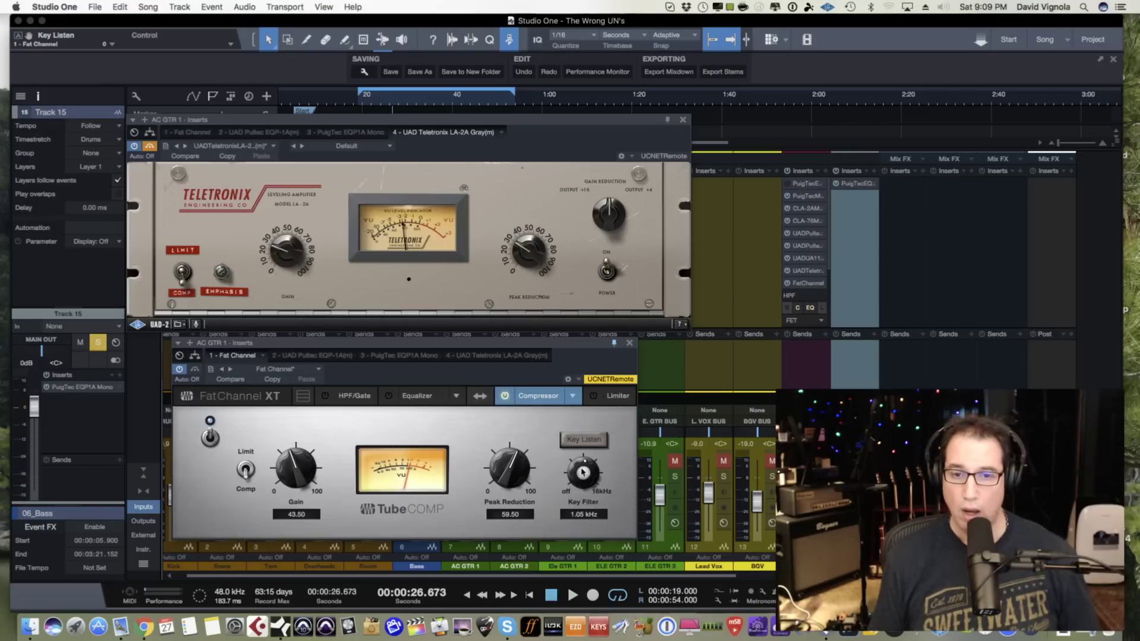
# - Lower the Tube compressor's Key Filter to 98.26 Hz, fine-tuning it while AC GTR 1 plays
pyautogui.scroll(-10, 584, 506)
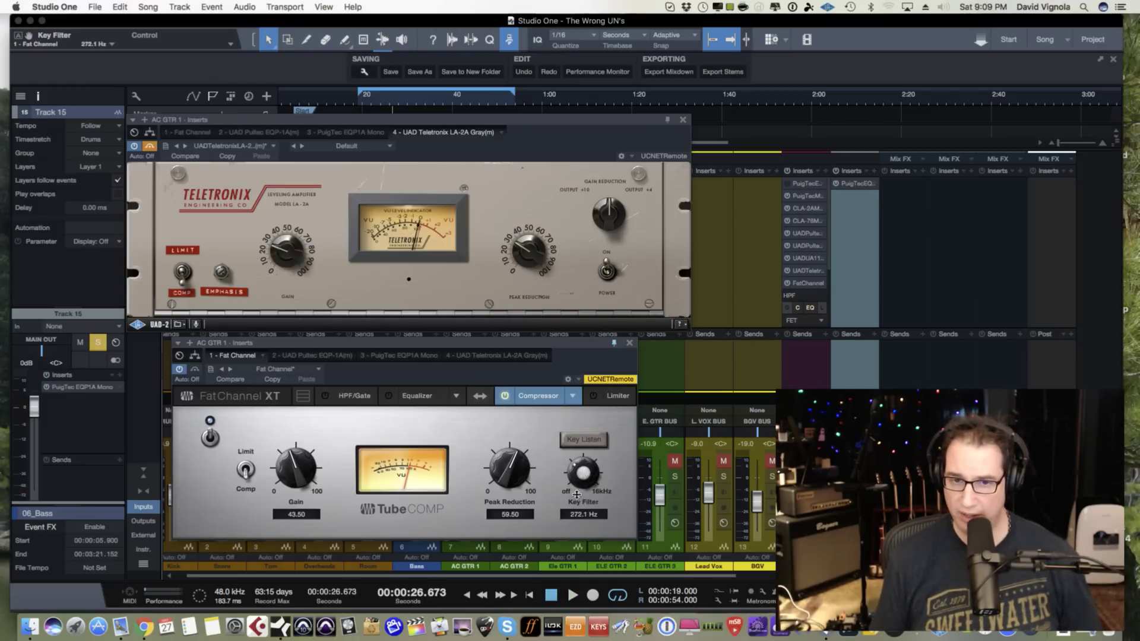
pyautogui.scroll(-4, 575, 500)
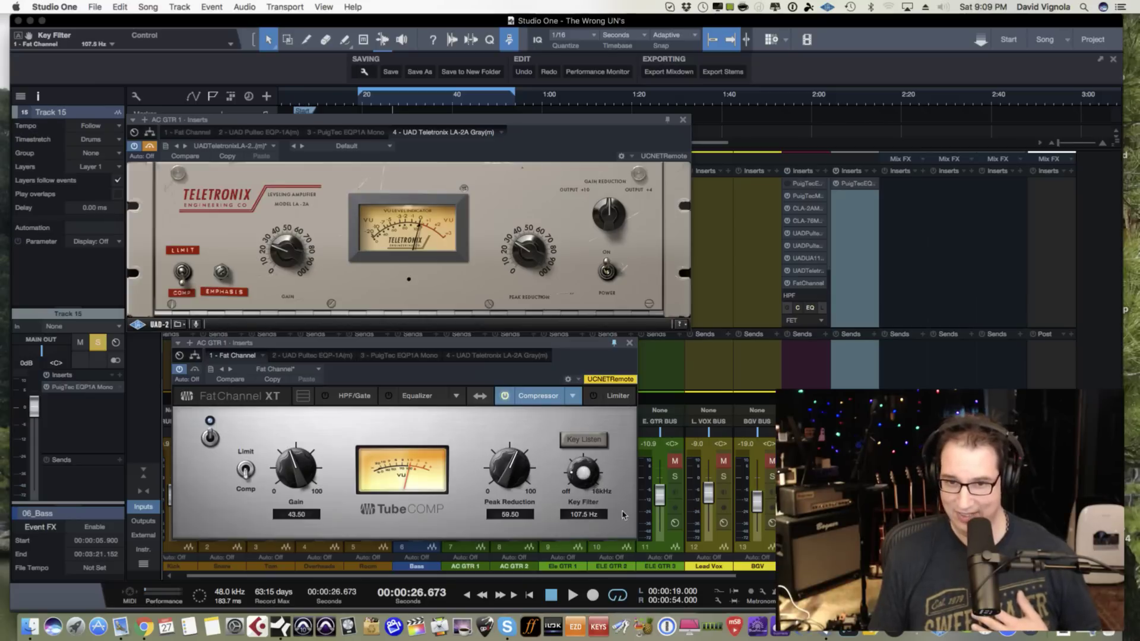
pyautogui.scroll(1, 575, 478)
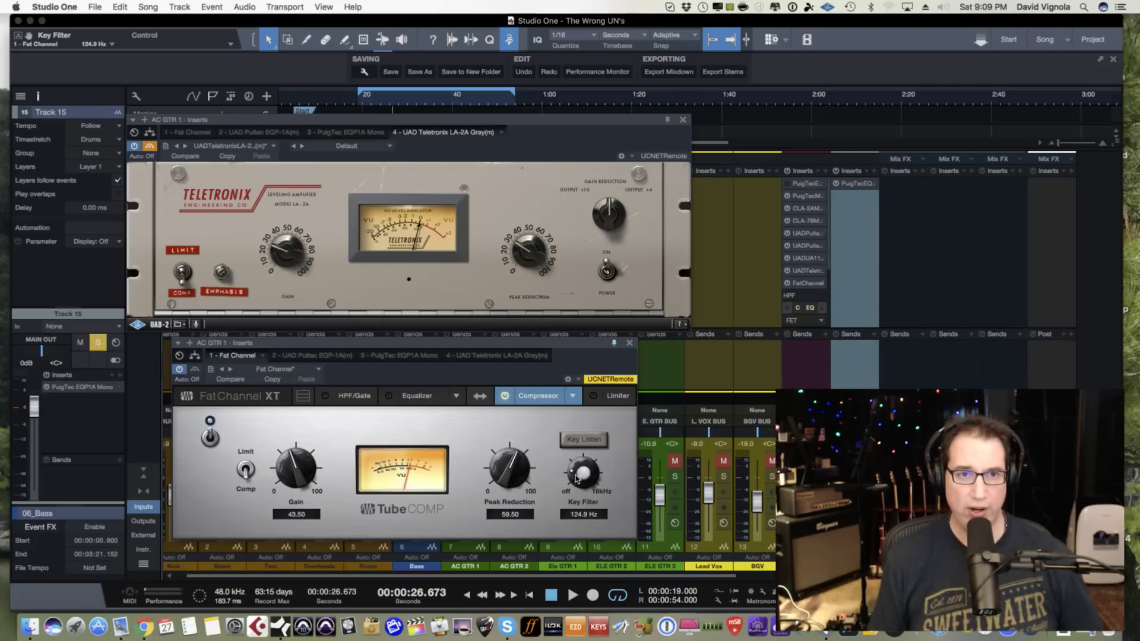
pyautogui.press('space')
pyautogui.moveTo(577, 478); pyautogui.dragTo(576, 484)
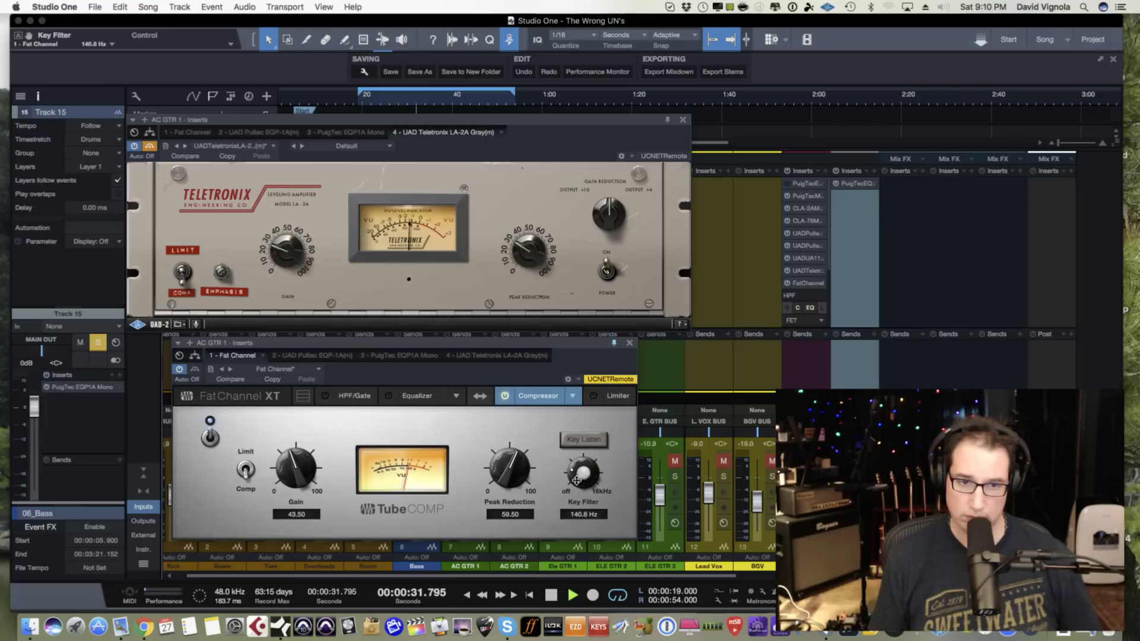
pyautogui.moveTo(576, 484); pyautogui.dragTo(576, 485)
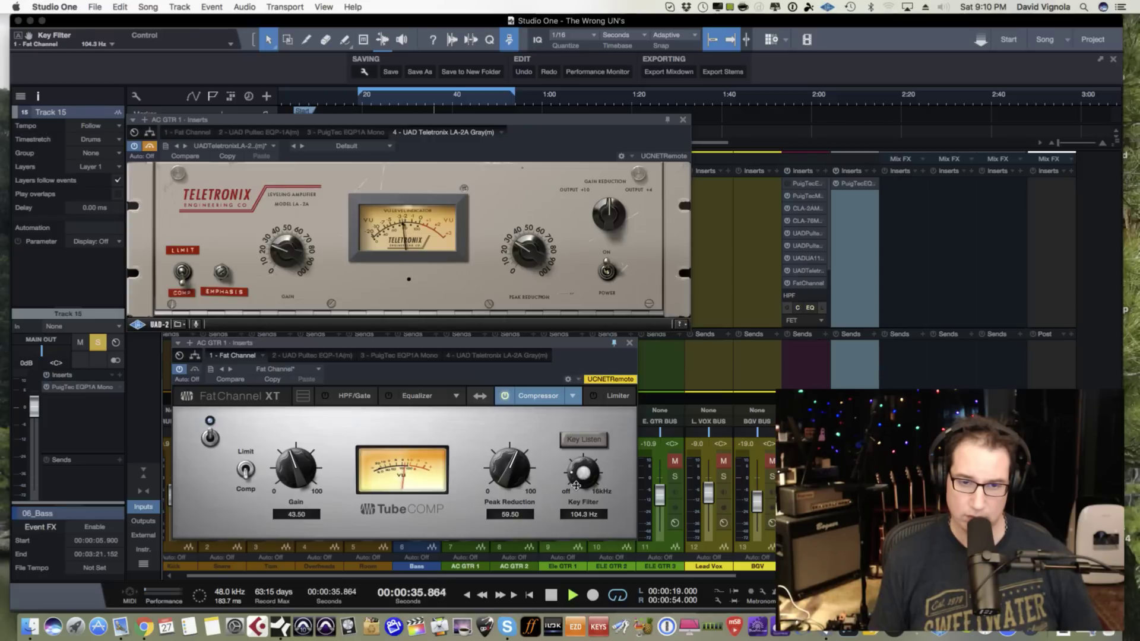
pyautogui.moveTo(577, 470); pyautogui.dragTo(576, 489)
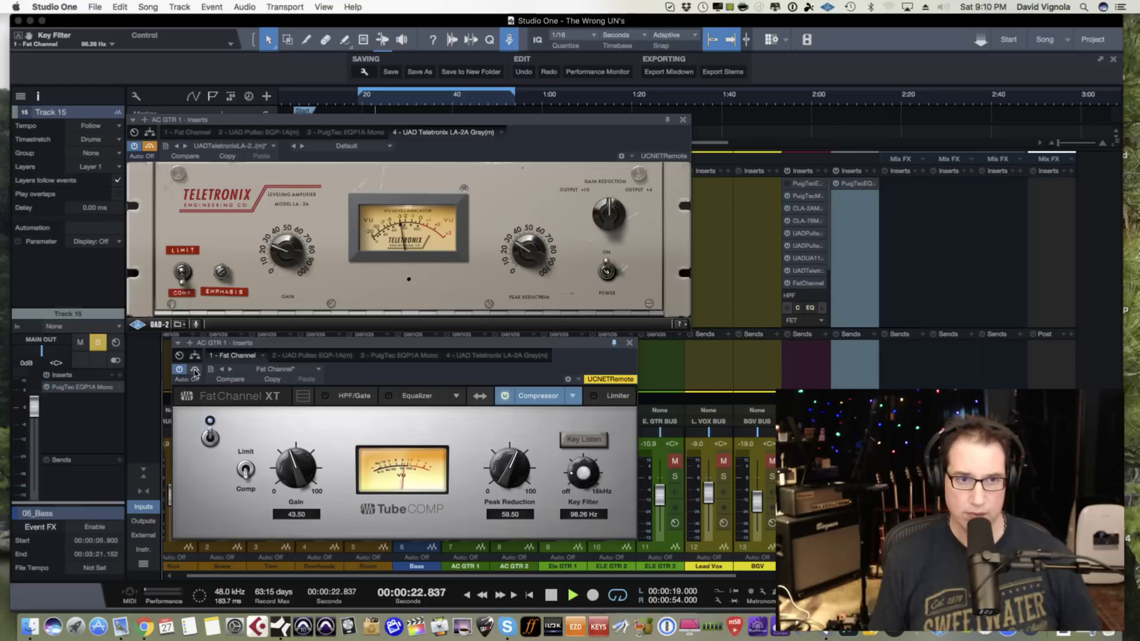
# - Listen to AC GTR 1 through the LA-2A with the Fat Channel XT bypassed, stop playback, and bypass the LA-2A
pyautogui.click(150, 145)
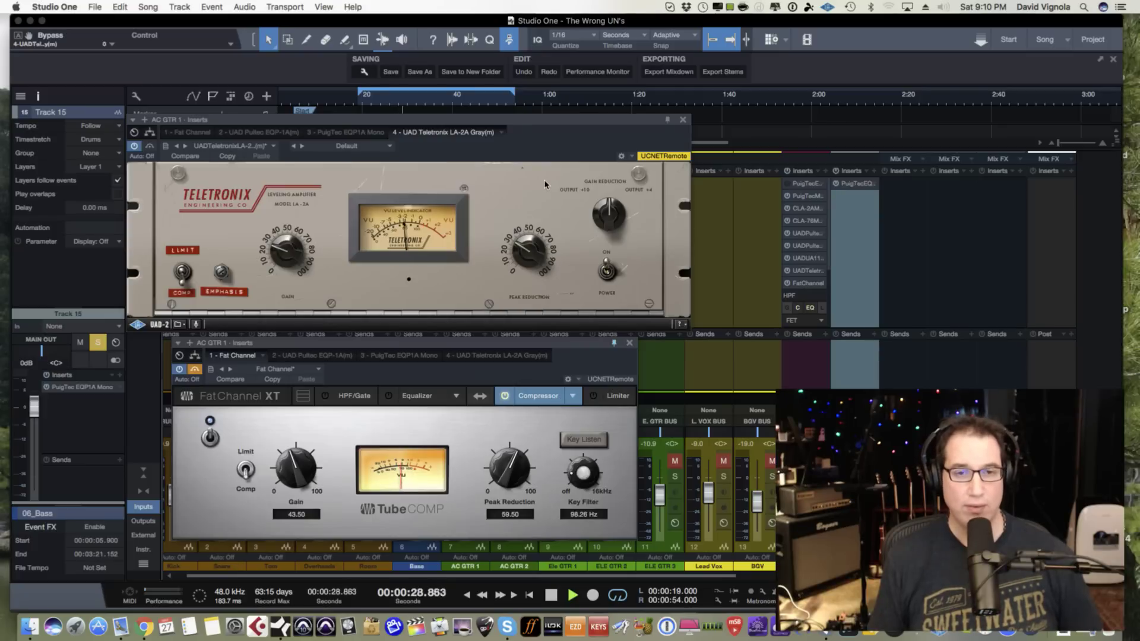
pyautogui.press('space')
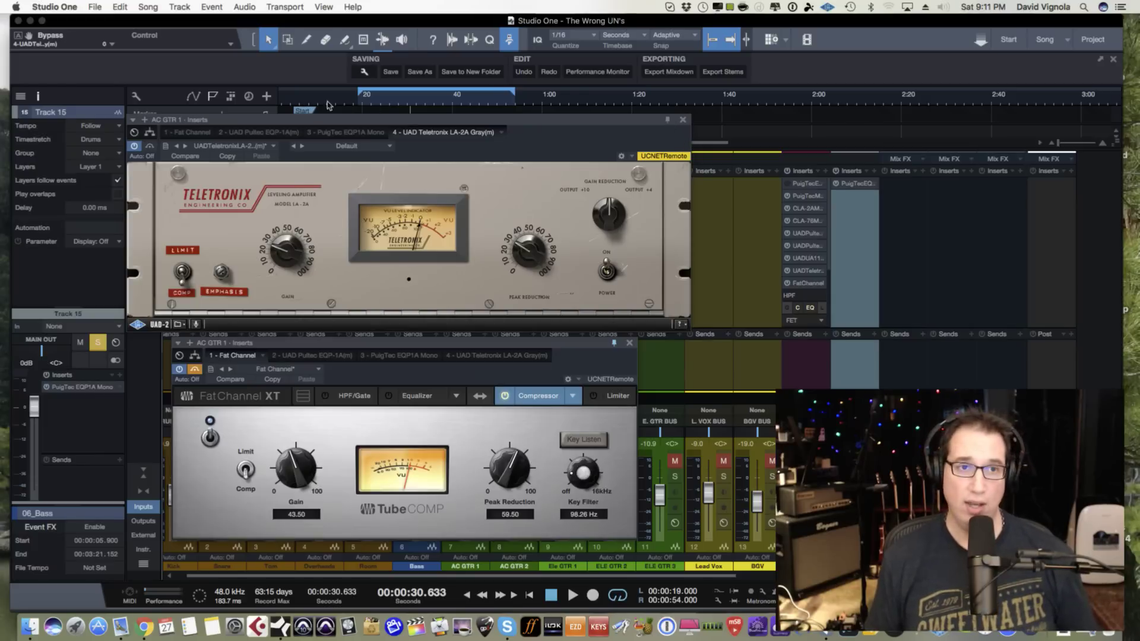
pyautogui.click(149, 147)
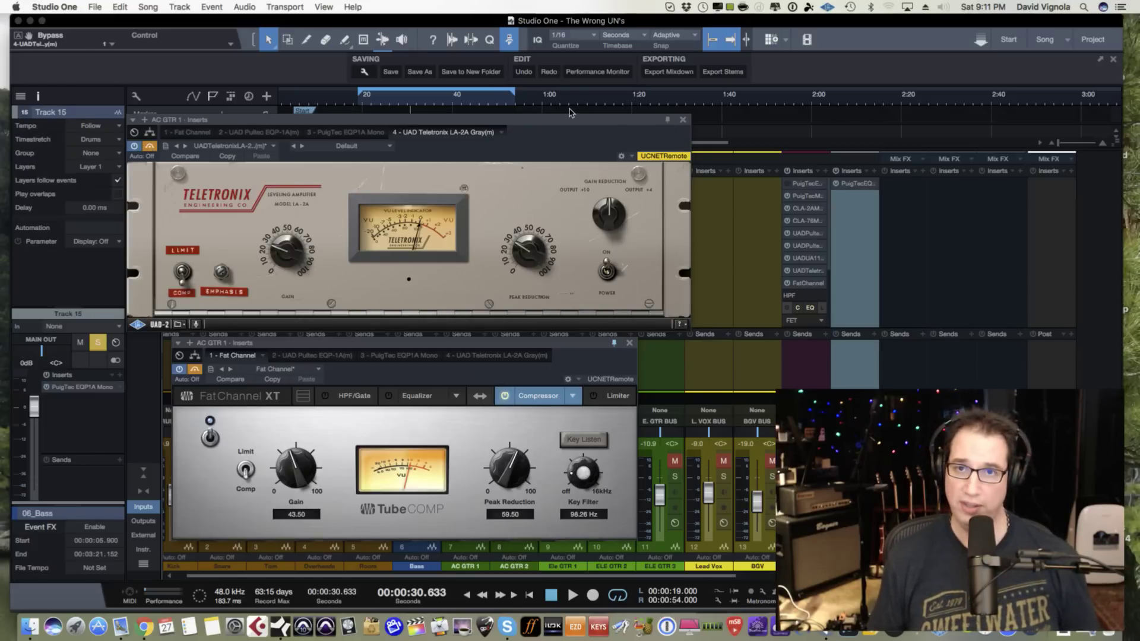
# - Close the LA-2A window, copy the Waves CLA-2A insert onto AC GTR 1, and place its window above the Fat Channel XT
pyautogui.click(683, 120)
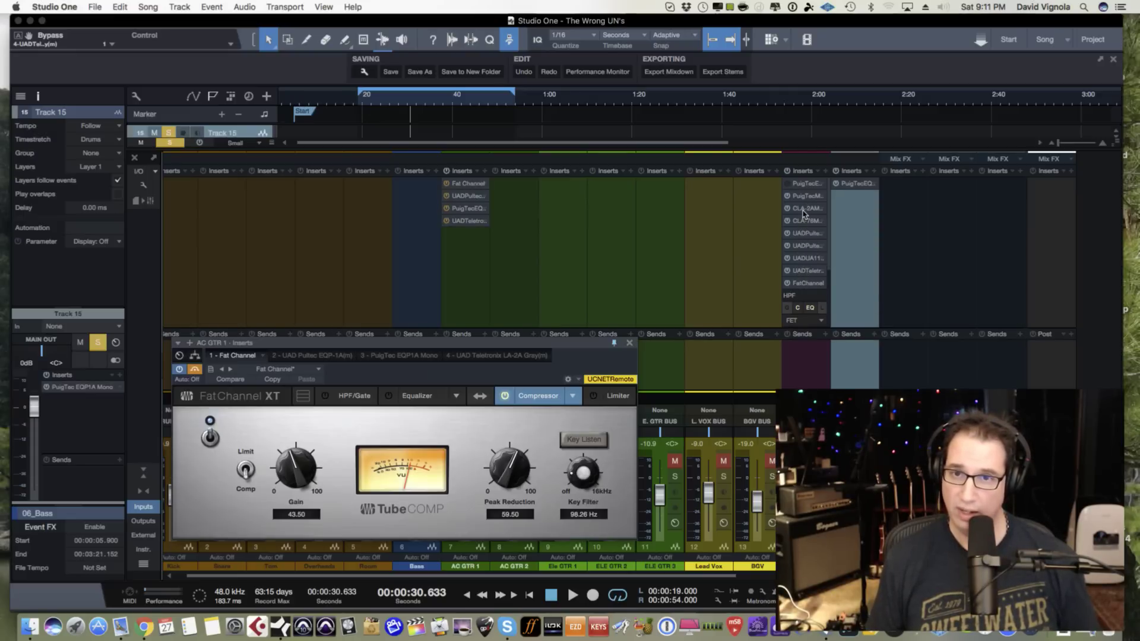
pyautogui.moveTo(802, 208); pyautogui.dragTo(469, 245)
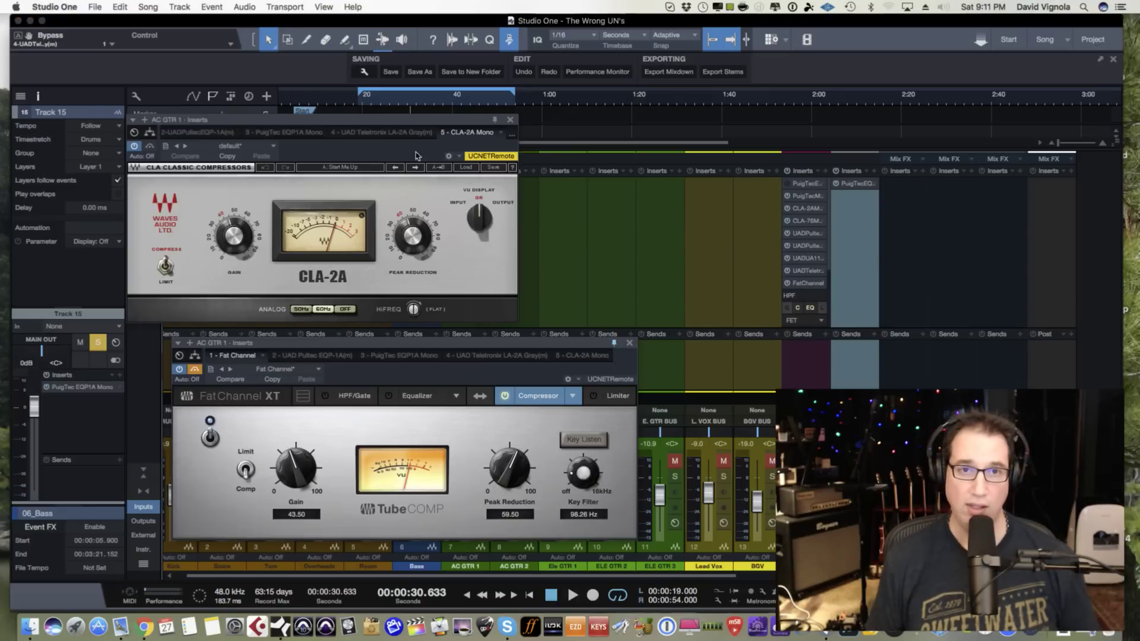
pyautogui.moveTo(412, 117); pyautogui.dragTo(491, 115)
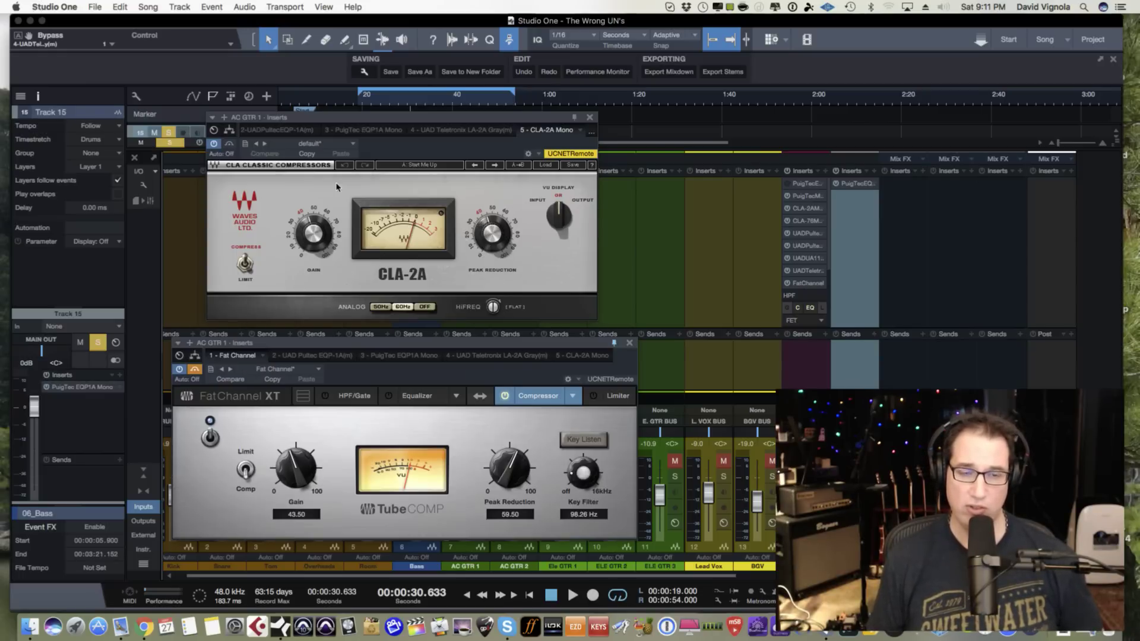
# - Reposition the CLA-2A window, play AC GTR 1, and set the CLA-2A's Gain to 32.52
pyautogui.press('space')
pyautogui.press('space')
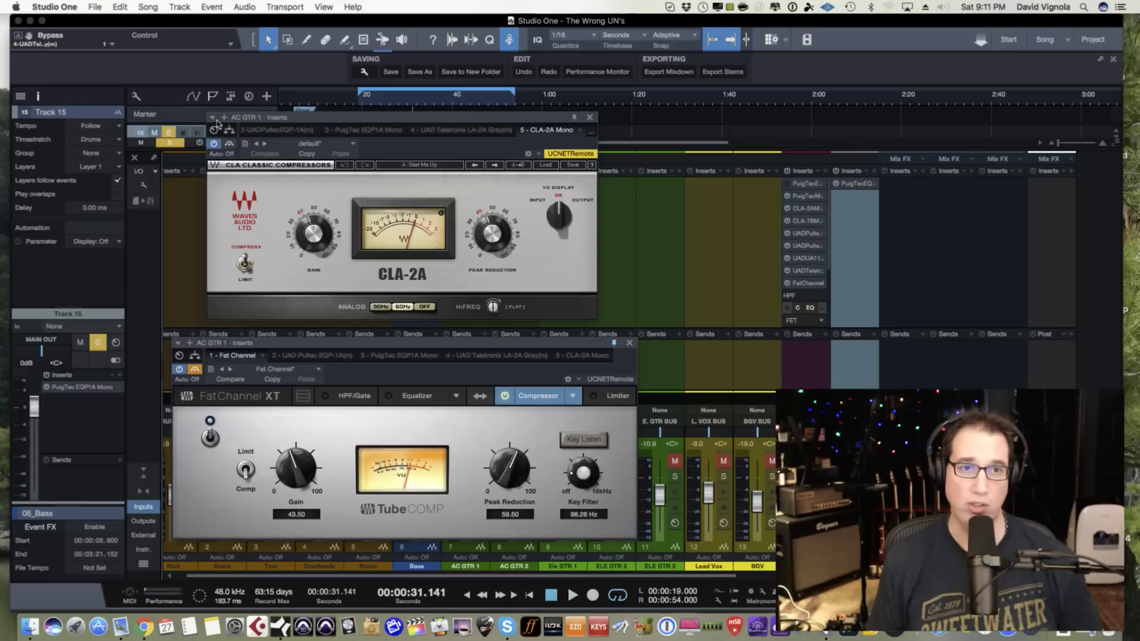
pyautogui.moveTo(313, 212); pyautogui.dragTo(312, 194)
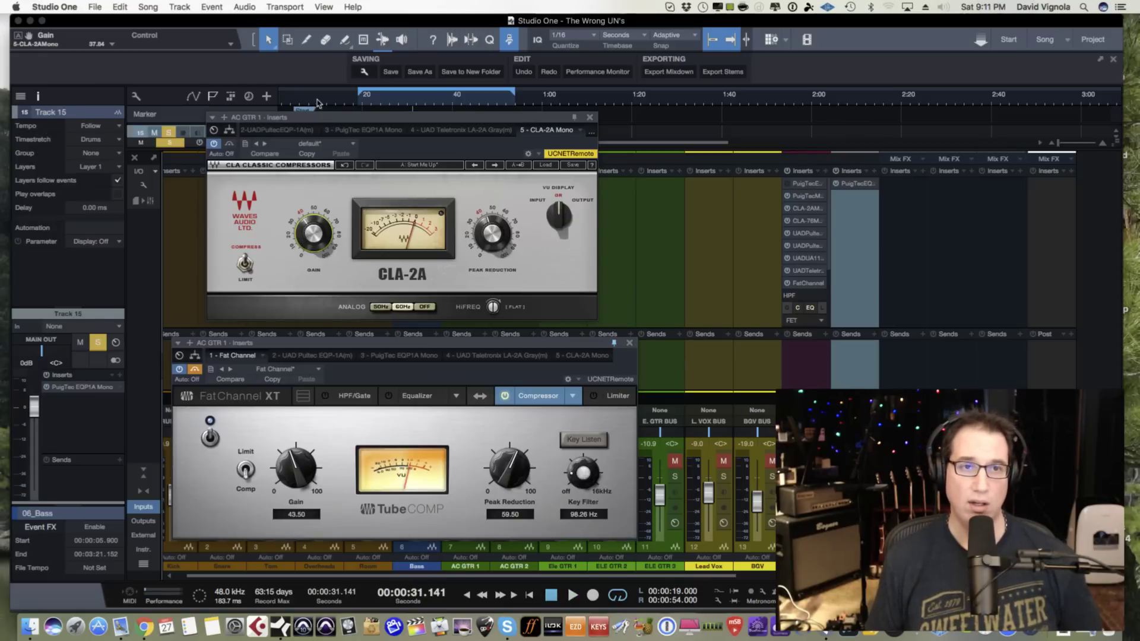
pyautogui.moveTo(317, 119)
pyautogui.mouseDown()
pyautogui.moveTo(122, 130)
pyautogui.moveTo(331, 125)
pyautogui.mouseUp()
pyautogui.press('space')
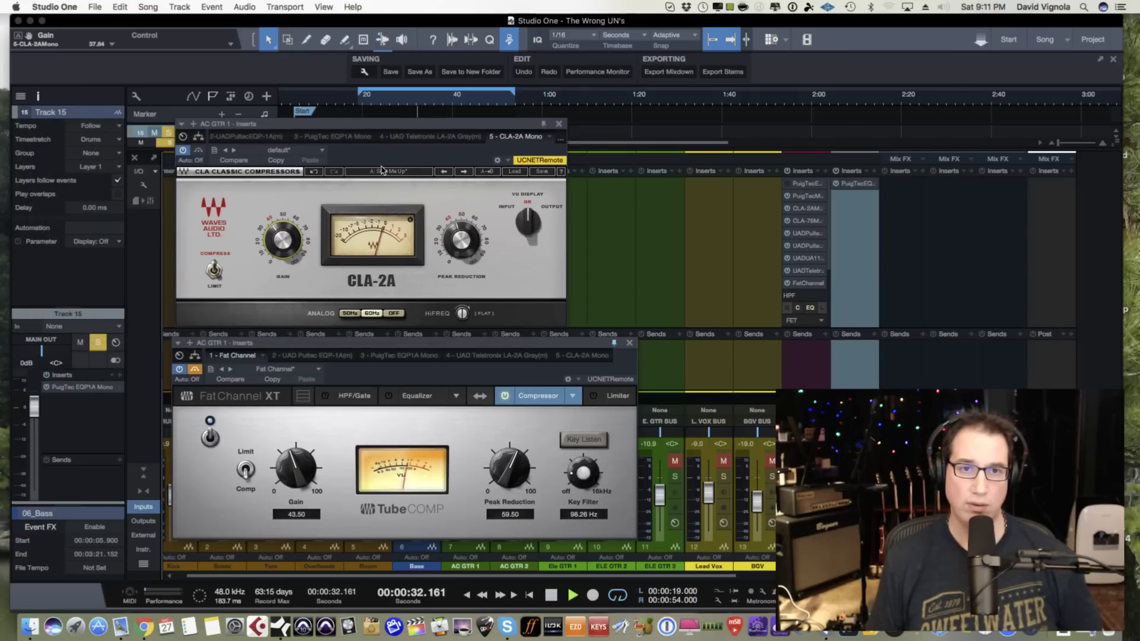
pyautogui.moveTo(264, 232); pyautogui.dragTo(257, 254)
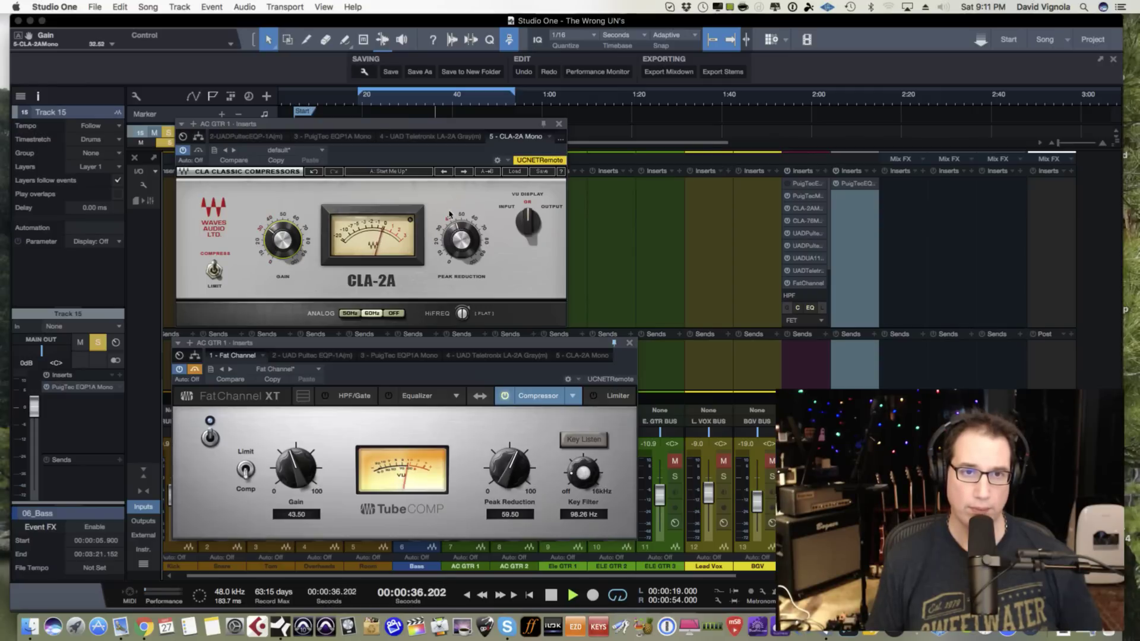
# - Adjust the CLA-2A's Peak Reduction to 47.44 while AC GTR 1 plays
pyautogui.moveTo(463, 207); pyautogui.dragTo(476, 193)
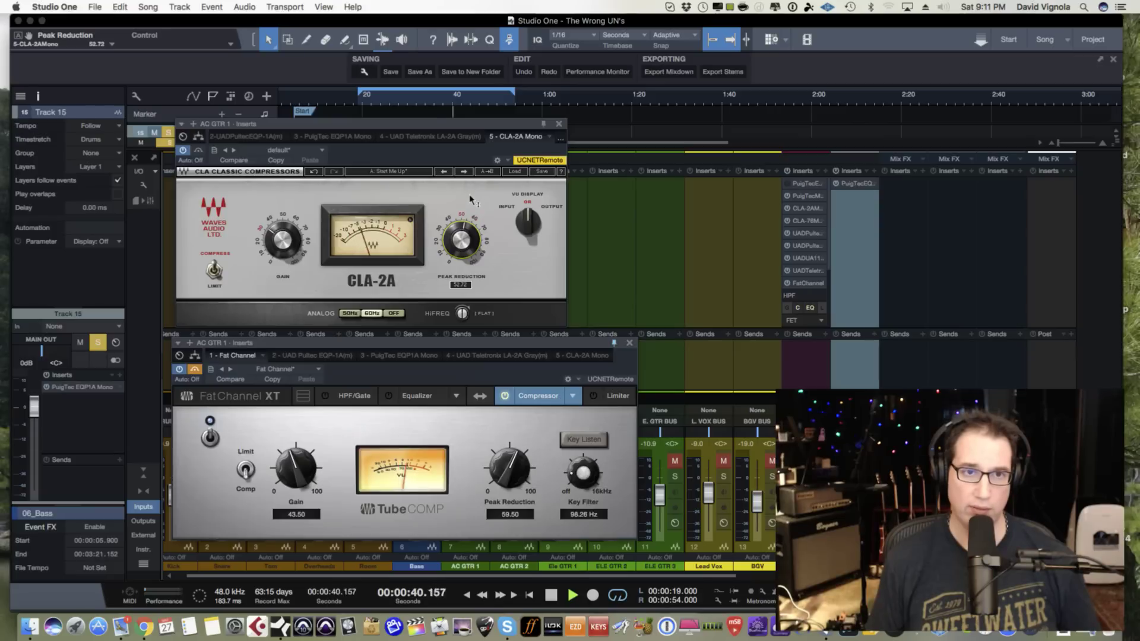
pyautogui.moveTo(469, 199); pyautogui.dragTo(466, 211)
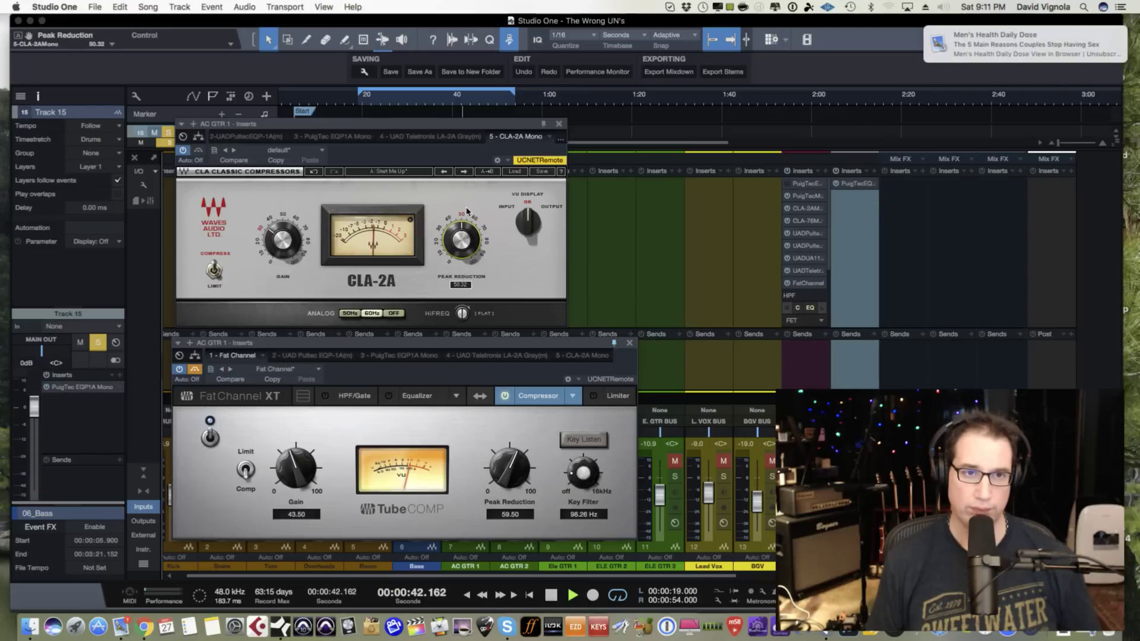
pyautogui.moveTo(467, 210); pyautogui.dragTo(455, 226)
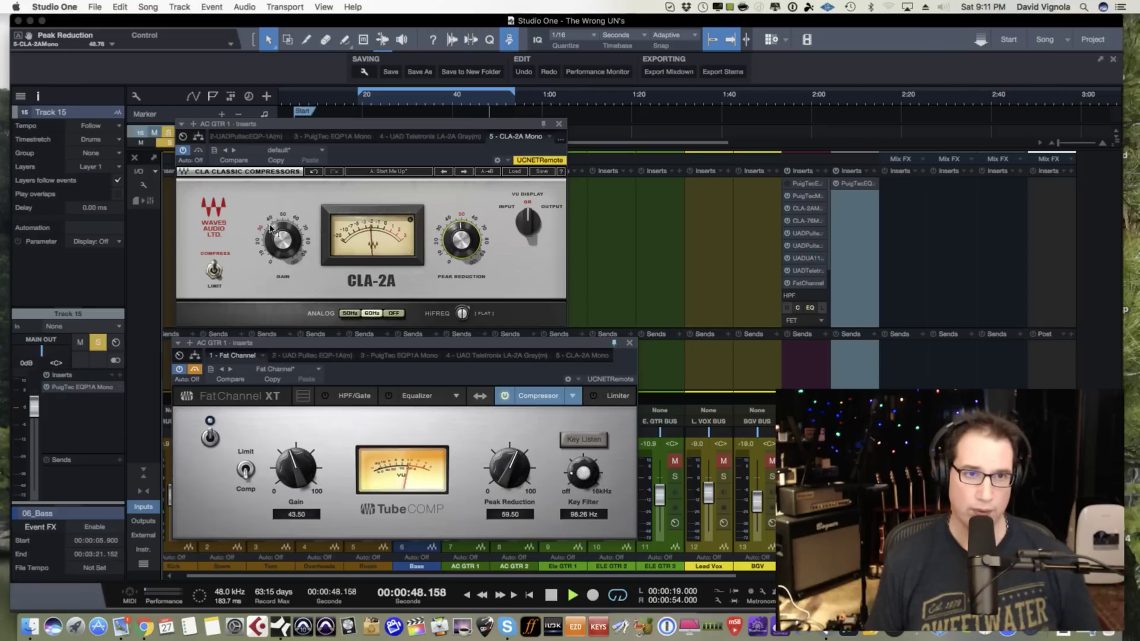
pyautogui.moveTo(458, 217); pyautogui.dragTo(456, 221)
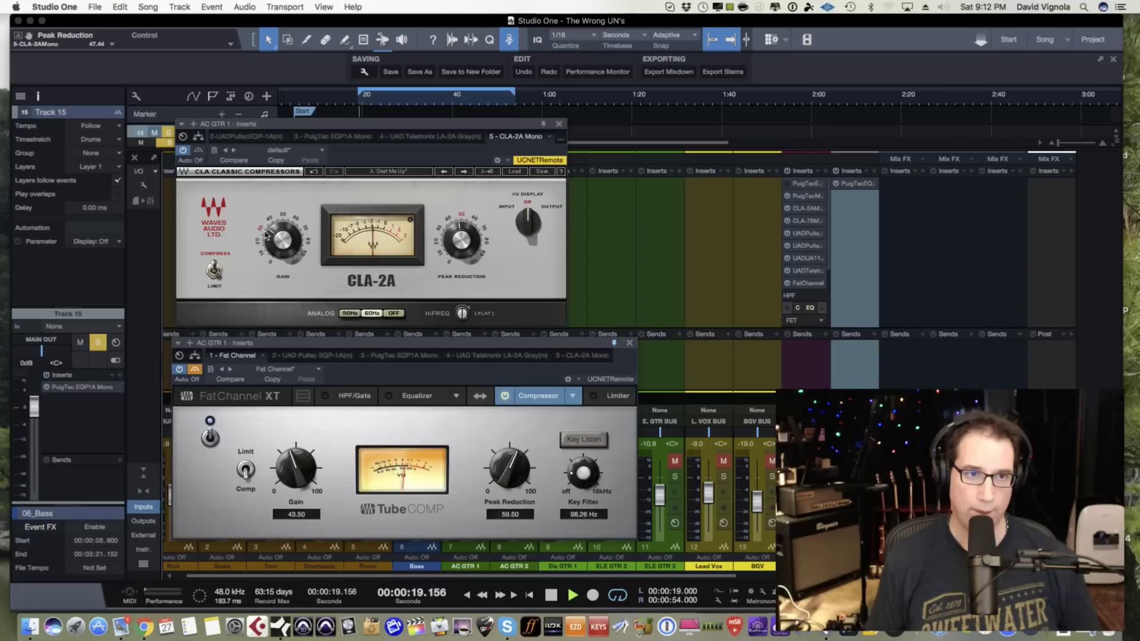
# - Raise the CLA-2A's Gain to 35.96 and compare its level against bypass during playback, leaving it bypassed
pyautogui.click(274, 228)
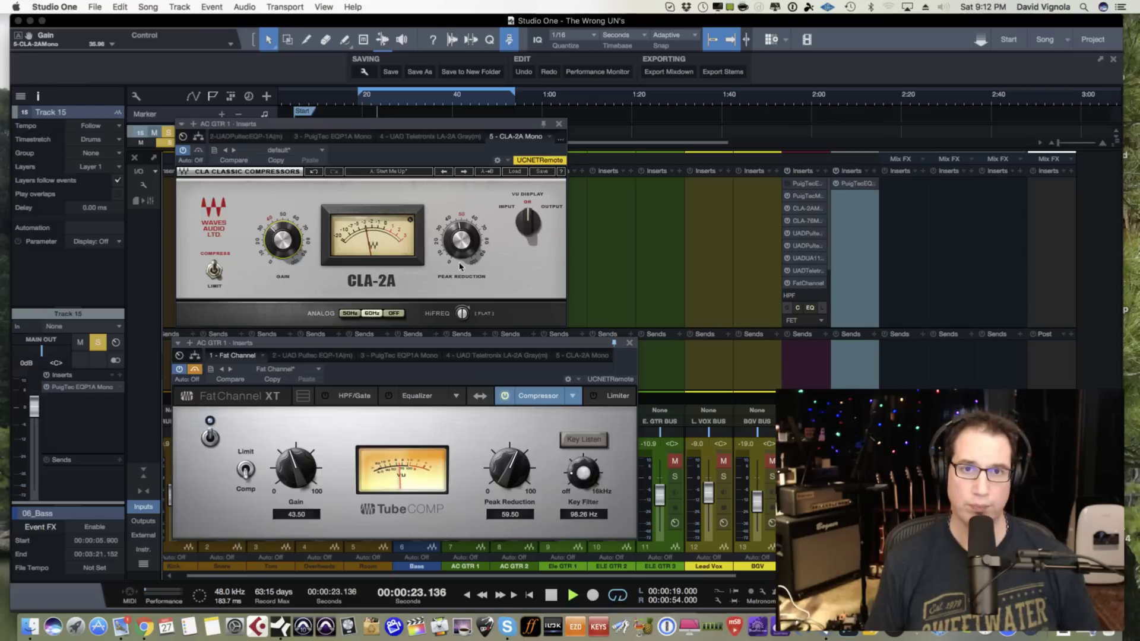
pyautogui.click(199, 152)
pyautogui.click(199, 151)
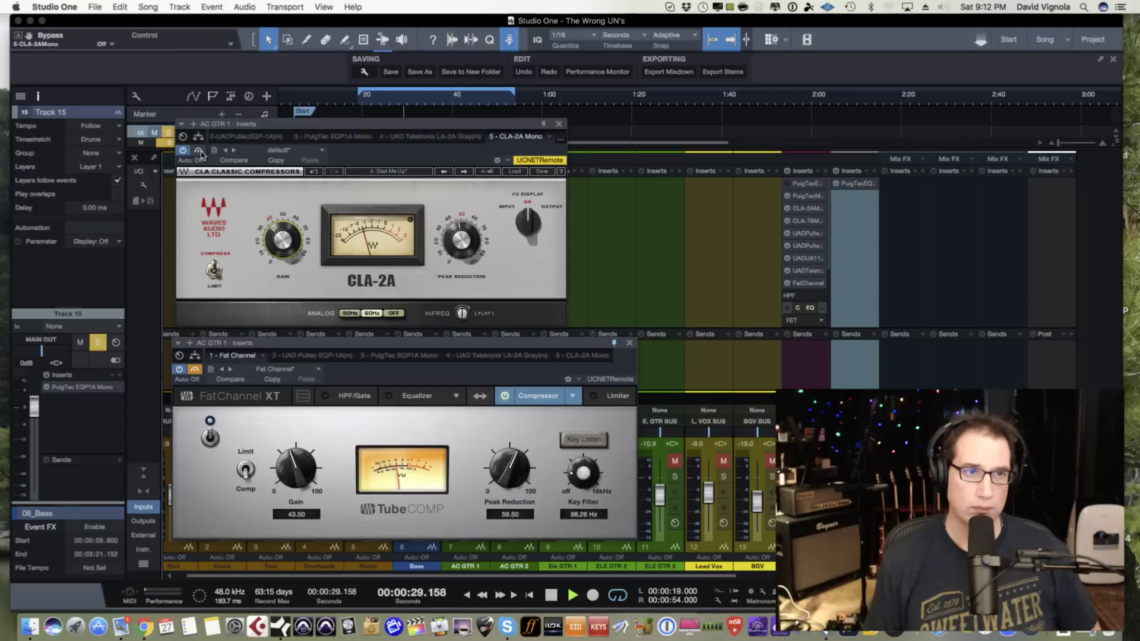
pyautogui.click(200, 152)
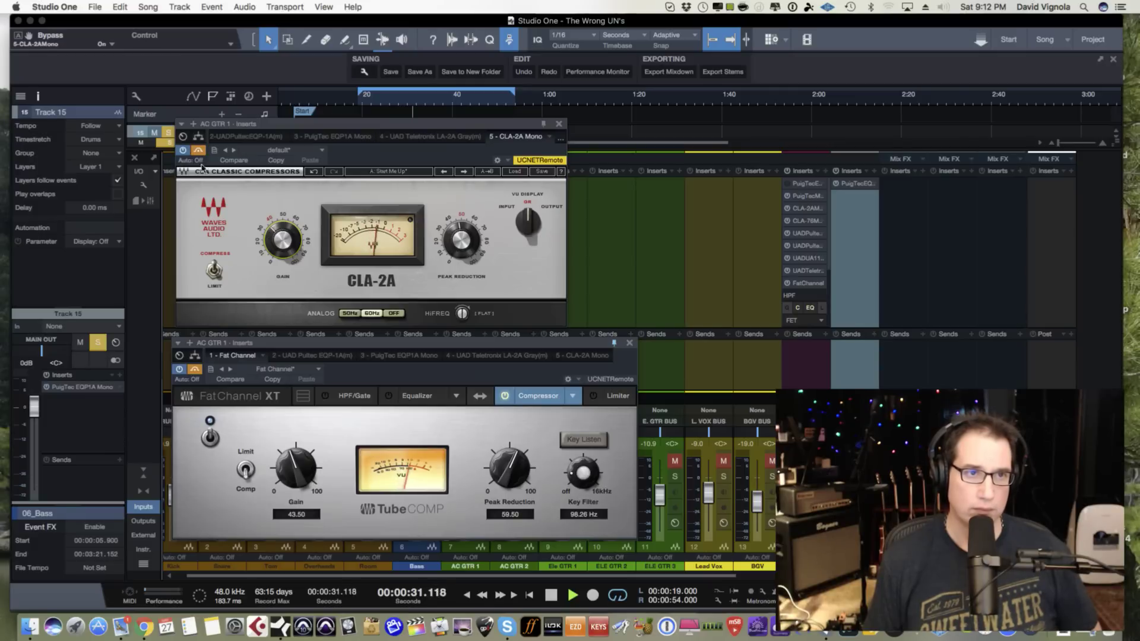
# - Lower the CLA-2A's Gain to 34.48, compare it against bypass during playback, and stop with the CLA-2A active
pyautogui.click(199, 152)
pyautogui.moveTo(271, 225)
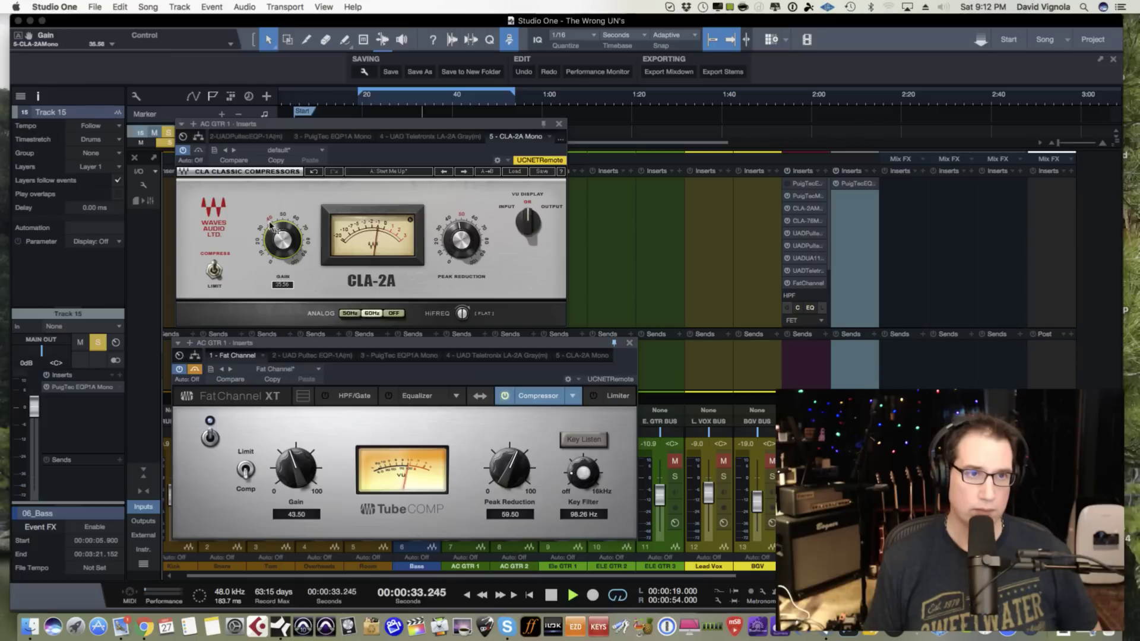
pyautogui.scroll(-2, 271, 224)
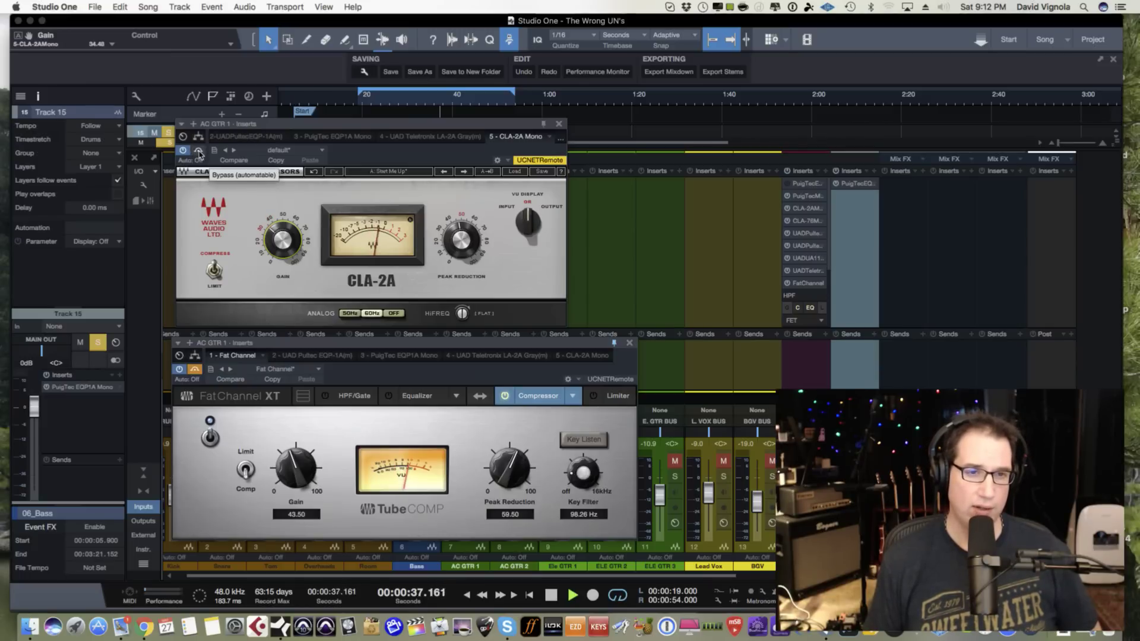
pyautogui.click(200, 152)
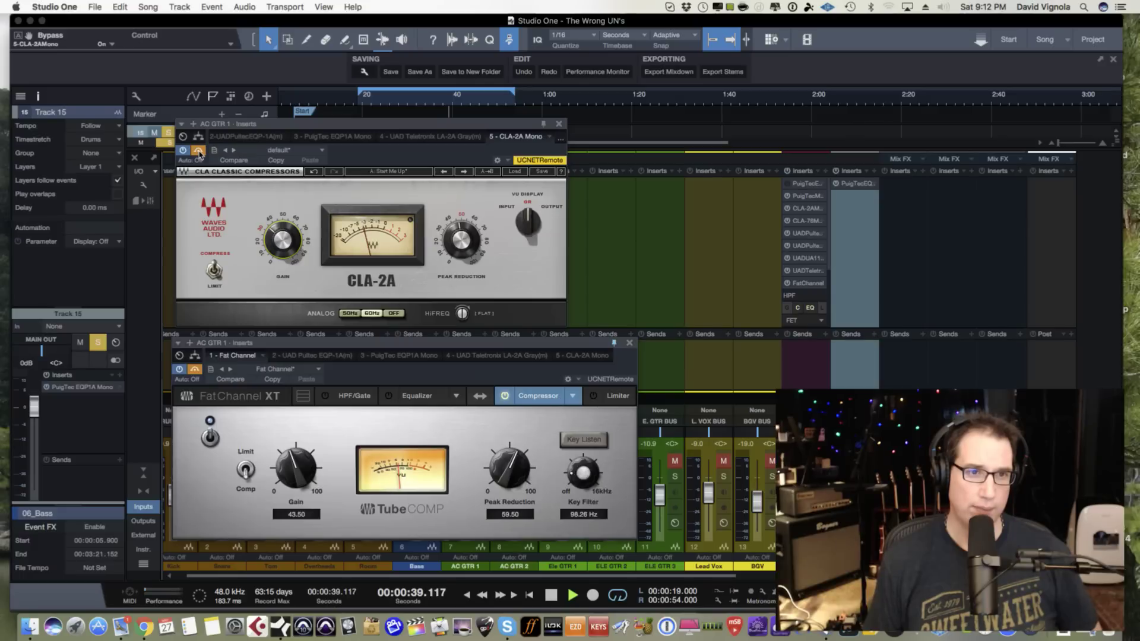
pyautogui.click(200, 152)
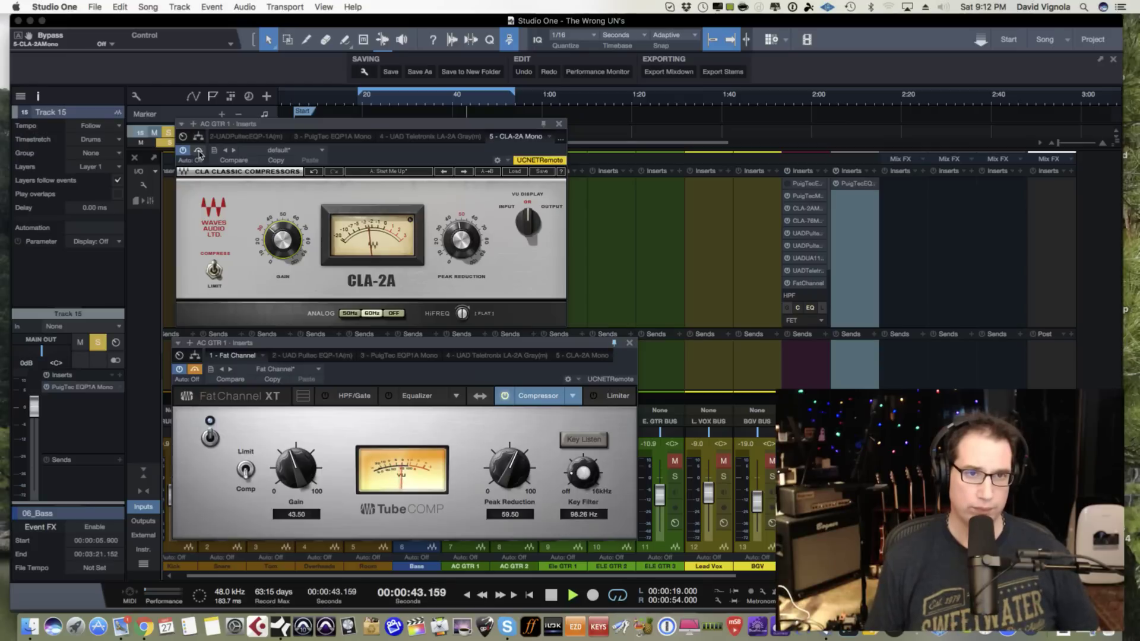
pyautogui.press('space')
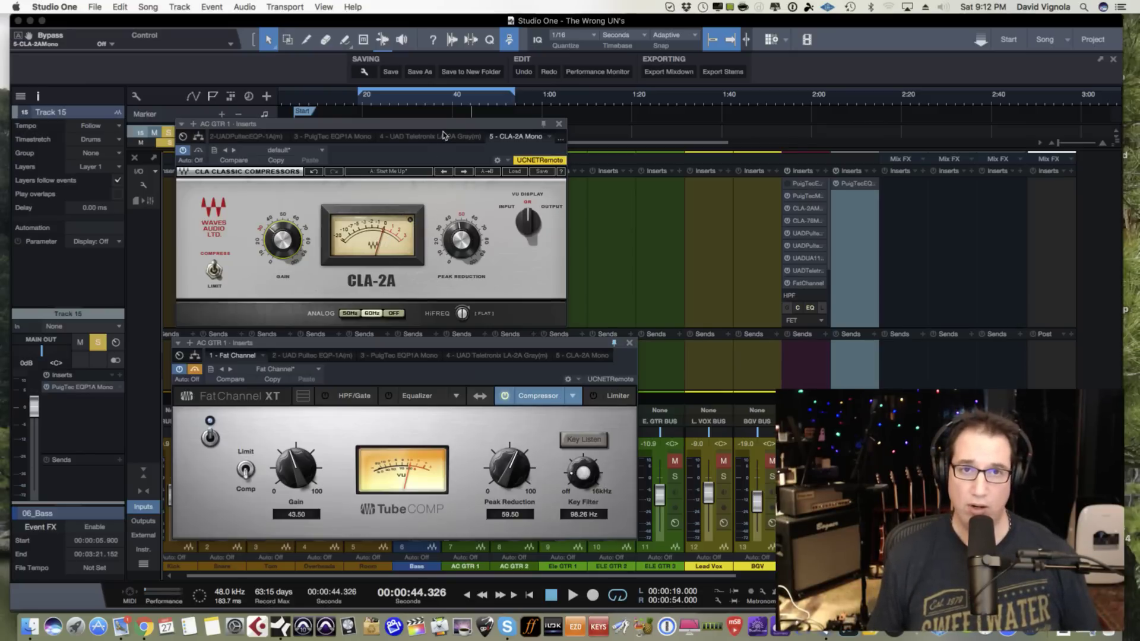
# - Nudge the CLA-2A window clear of the Fat Channel XT and return the playback position to 20 seconds
pyautogui.moveTo(445, 129); pyautogui.dragTo(470, 129)
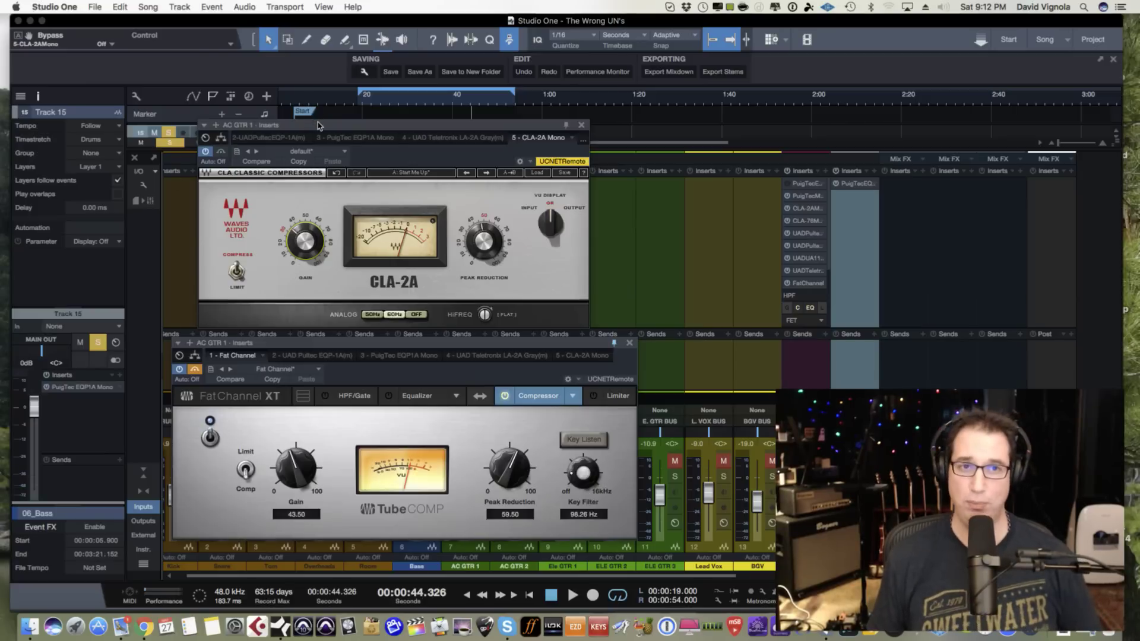
pyautogui.moveTo(317, 126); pyautogui.dragTo(326, 128)
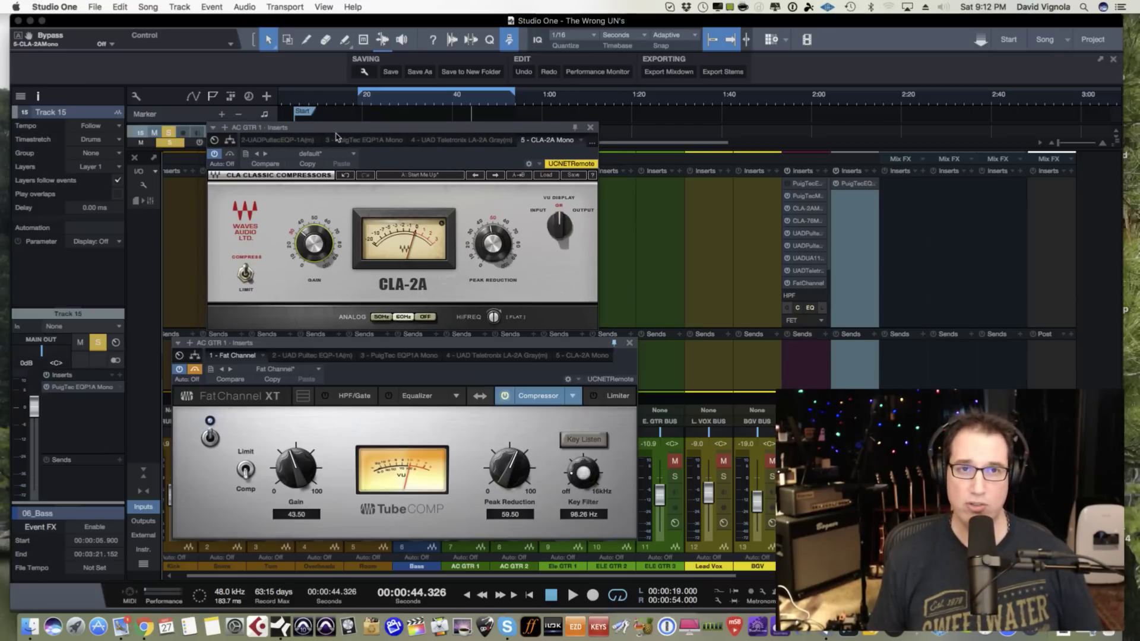
pyautogui.click(362, 107)
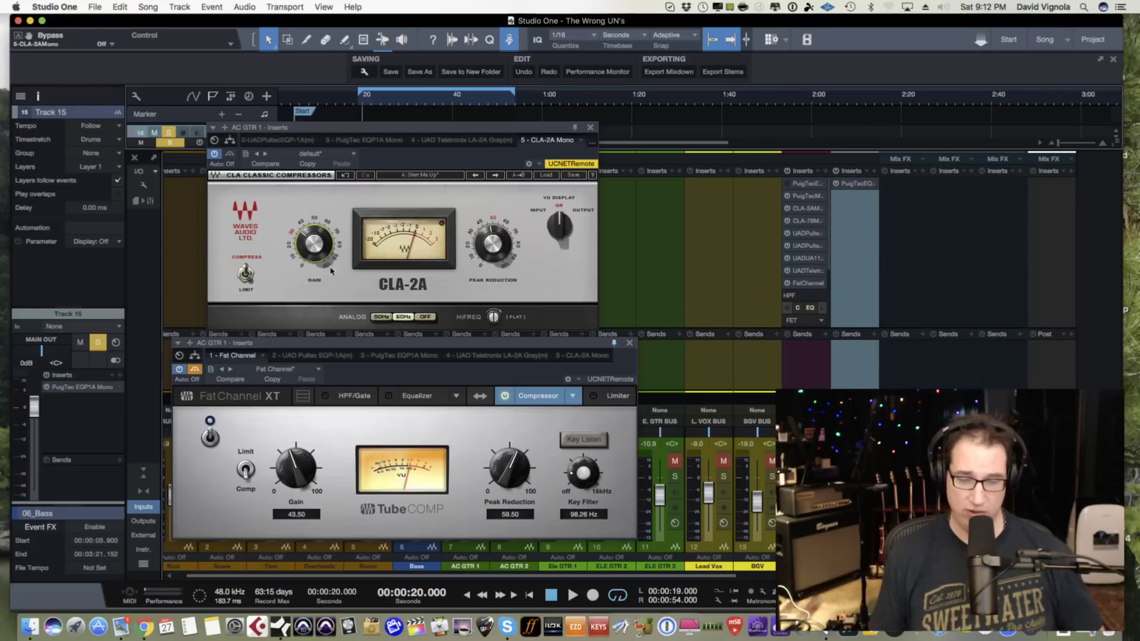
# - Play AC GTR 1 and compare the CLA-2A with the Fat Channel XT's Tube compressor by alternating their bypass states
pyautogui.press('space')
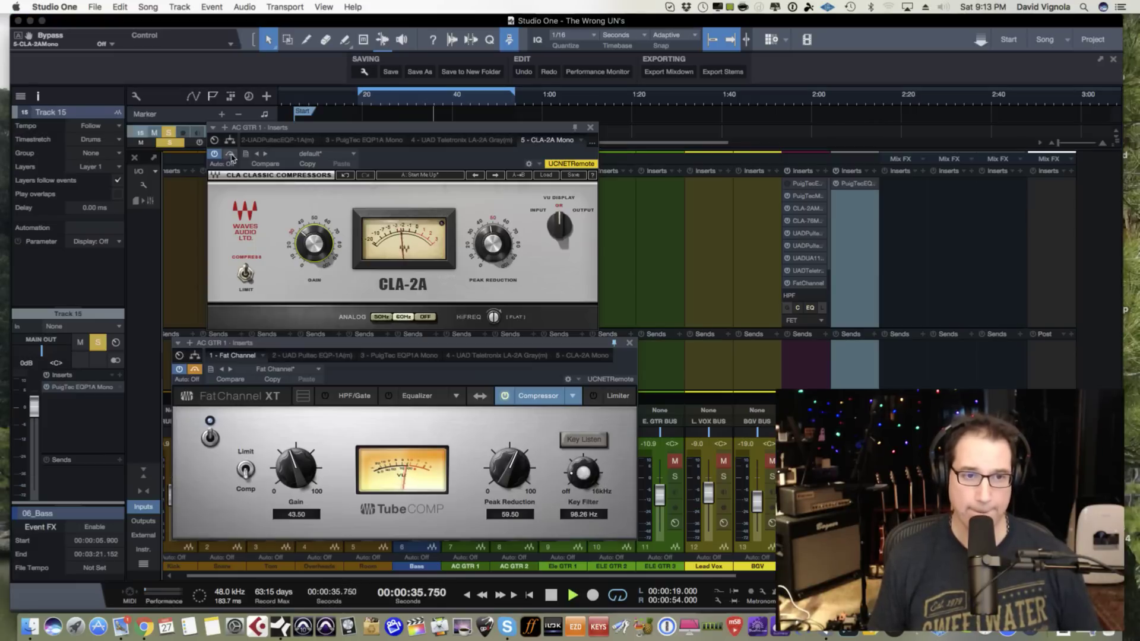
pyautogui.click(196, 371)
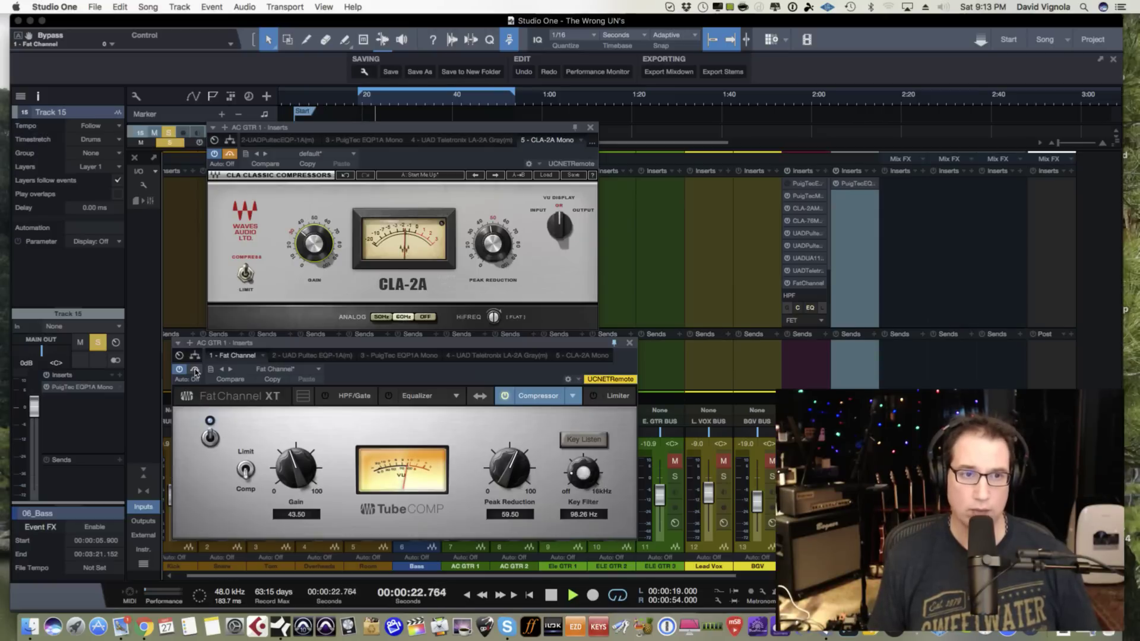
pyautogui.click(268, 214)
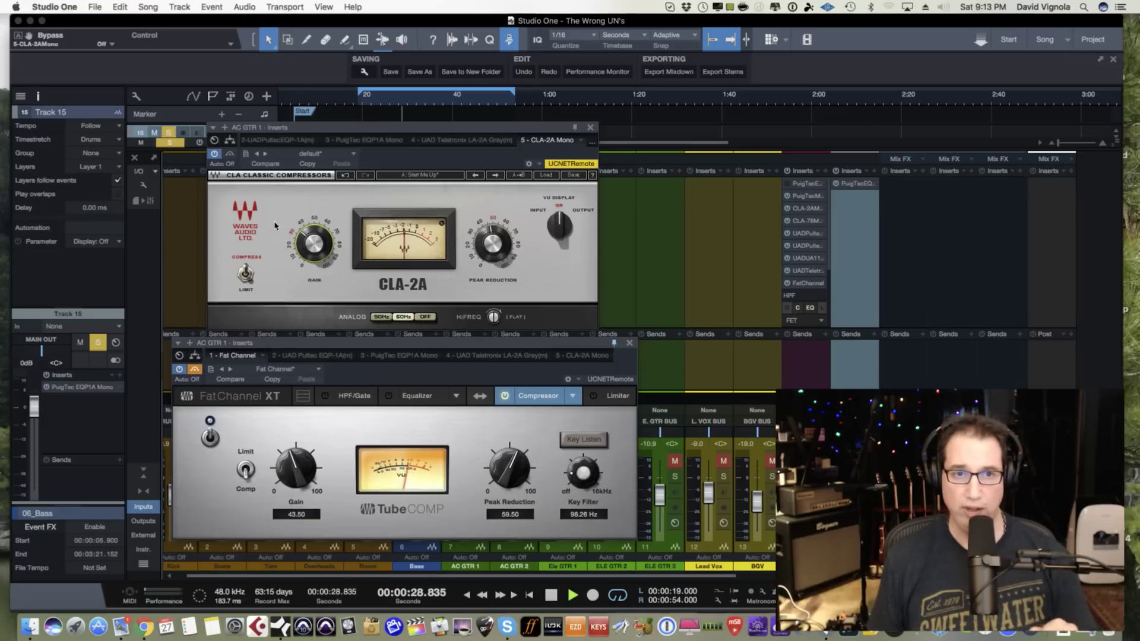
pyautogui.click(230, 155)
pyautogui.click(193, 369)
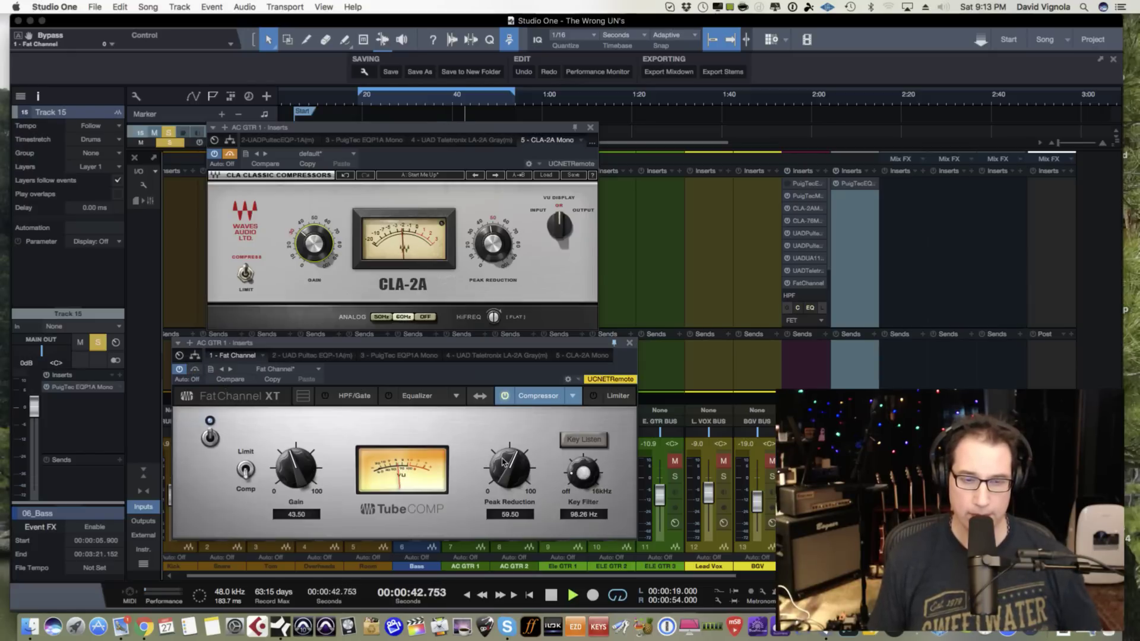
# - Lower the Tube compressor's Peak Reduction to 54.50, compare it with the CLA-2A during playback, and stop
pyautogui.moveTo(503, 460); pyautogui.dragTo(501, 477)
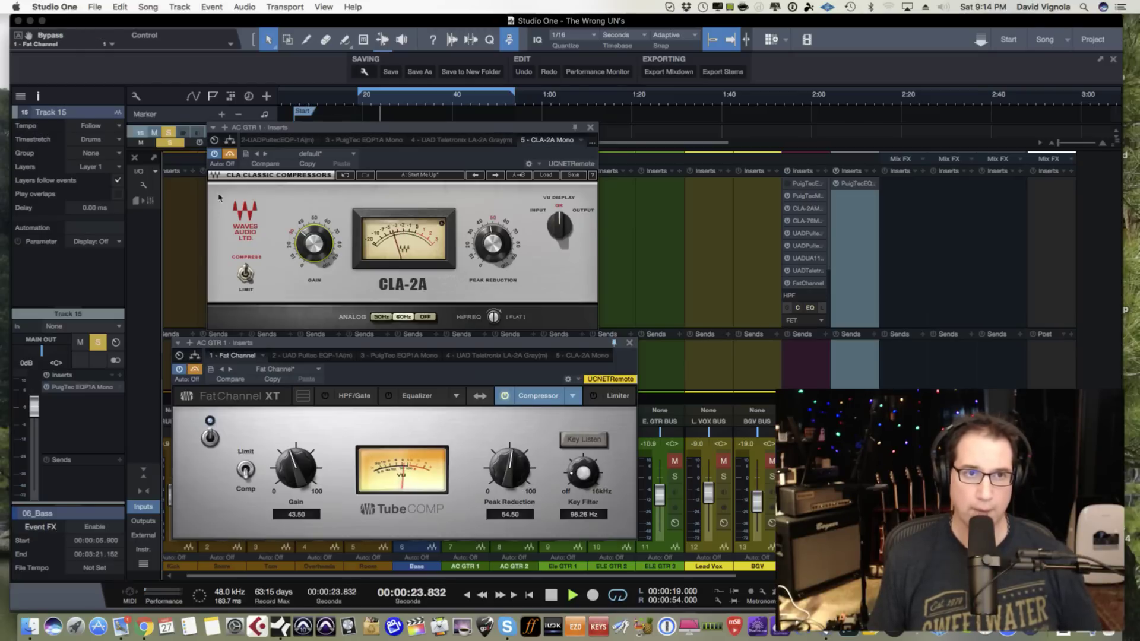
pyautogui.click(232, 165)
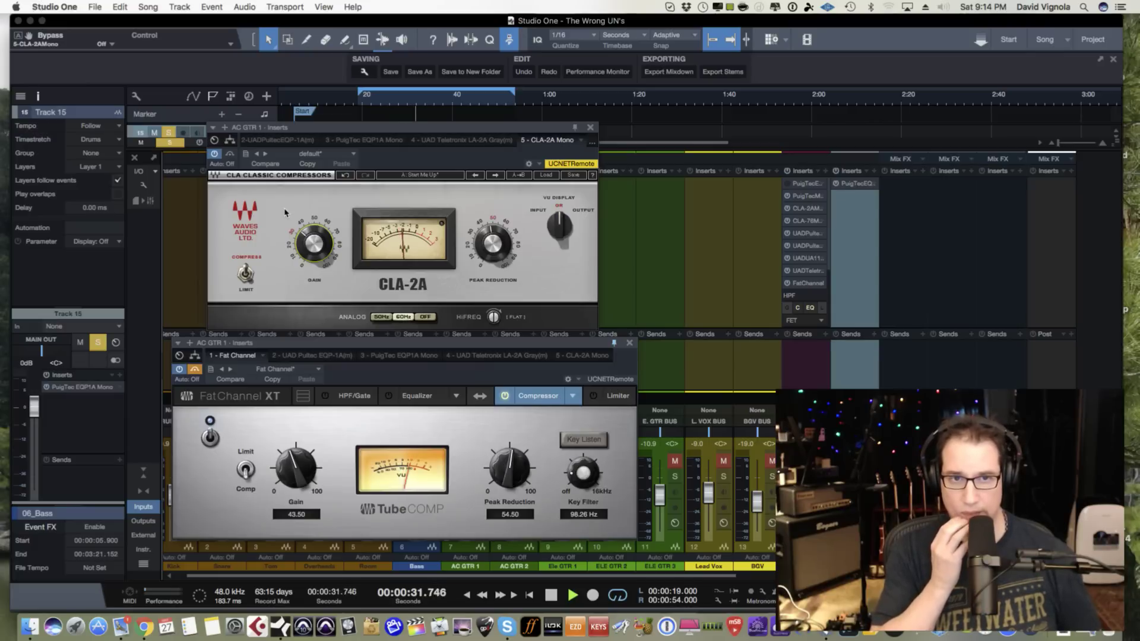
pyautogui.press('space')
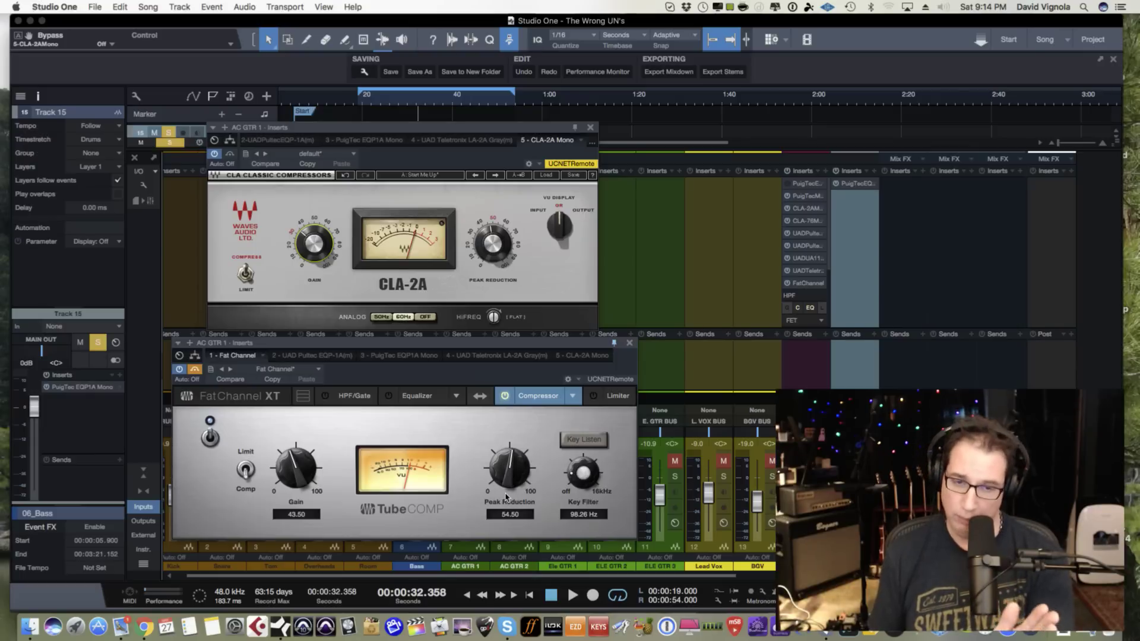
# - Adjust the Fat Channel XT Tube compressor's Peak Reduction to 52.00
pyautogui.scroll(-2, 511, 464)
pyautogui.scroll(4, 511, 464)
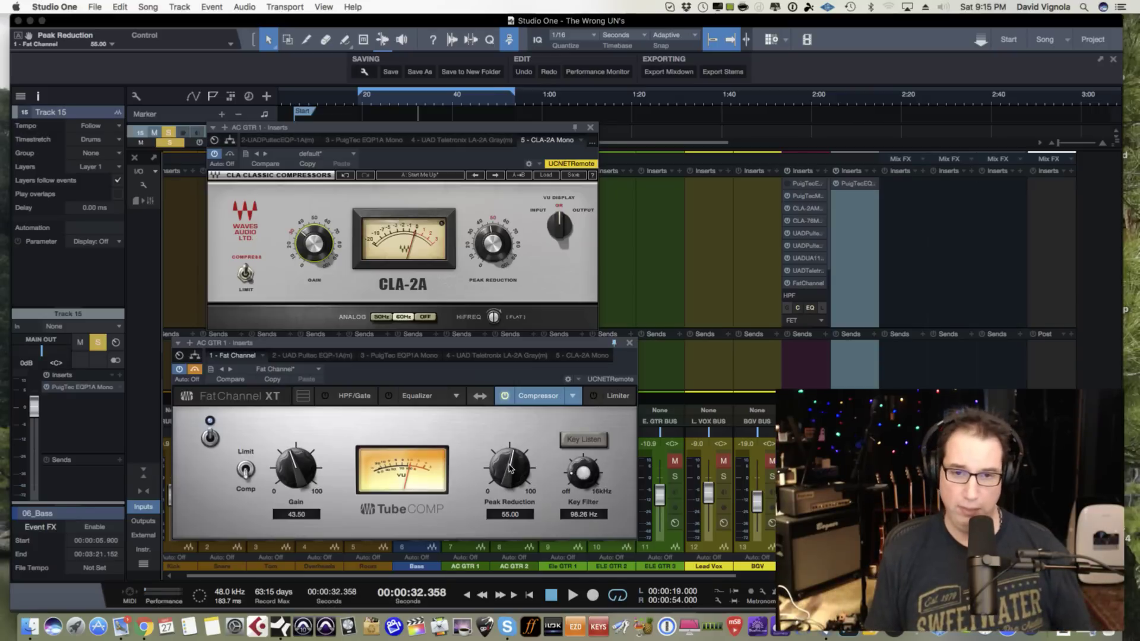
pyautogui.scroll(-2, 501, 462)
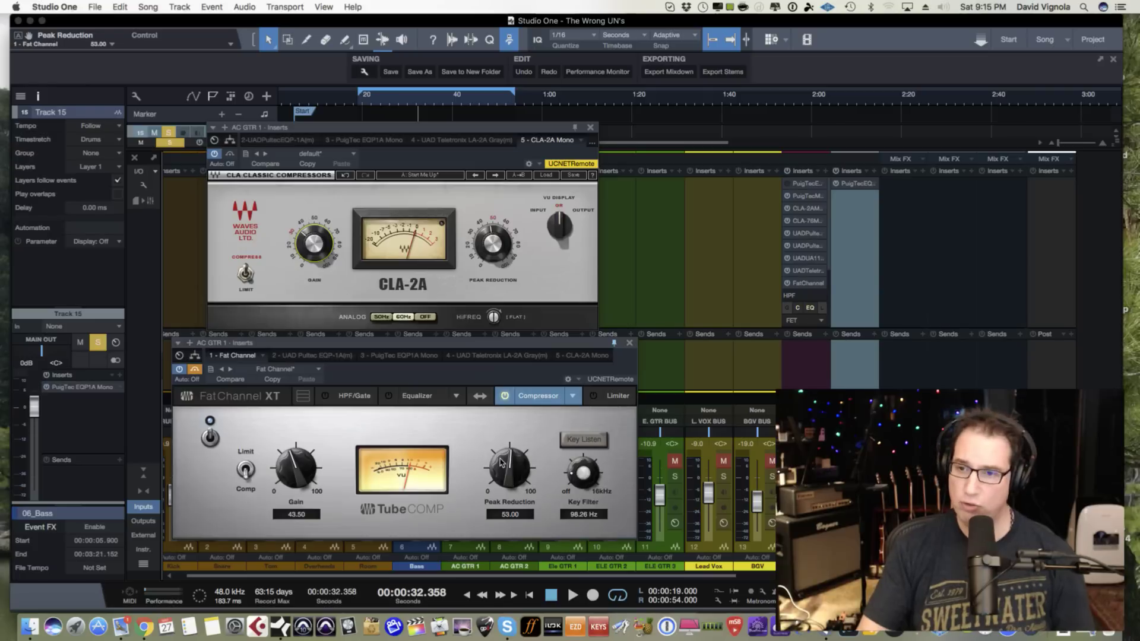
pyautogui.scroll(2, 500, 463)
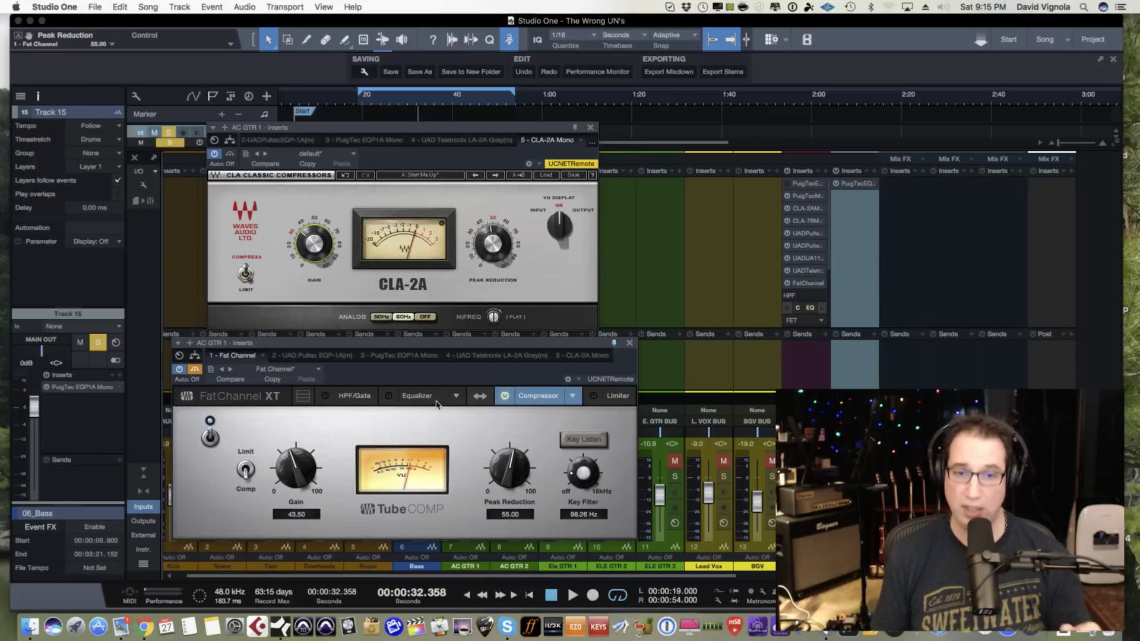
pyautogui.scroll(-3, 503, 463)
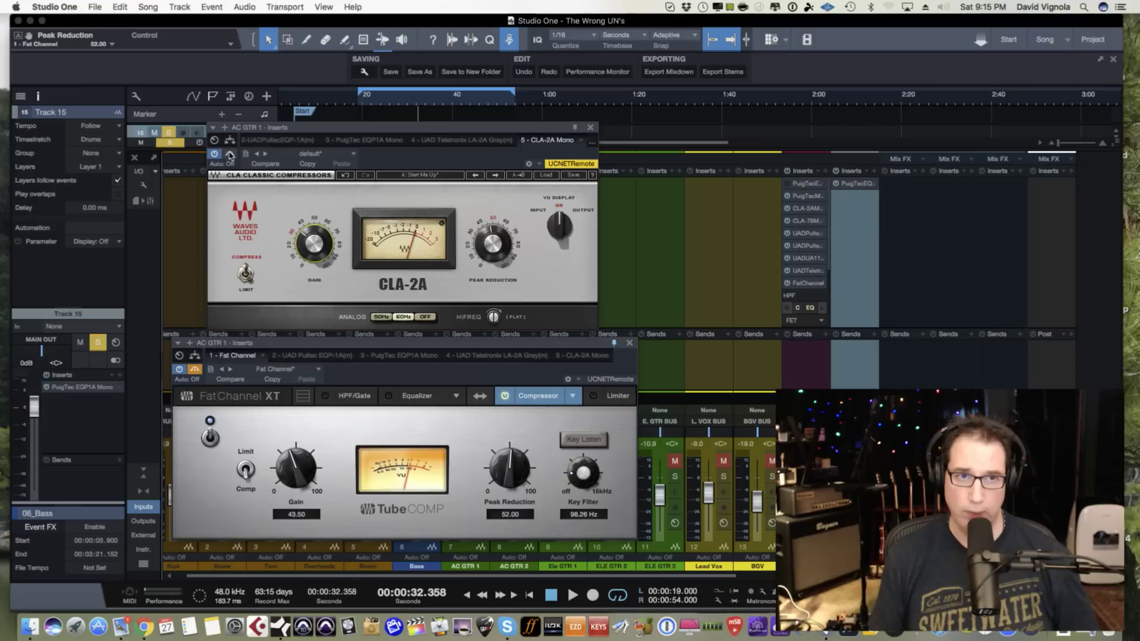
# - Play AC GTR 1 to compare the adjusted Tube compressor with the CLA-2A, then stop with only the CLA-2A active
pyautogui.click(195, 369)
pyautogui.press('space')
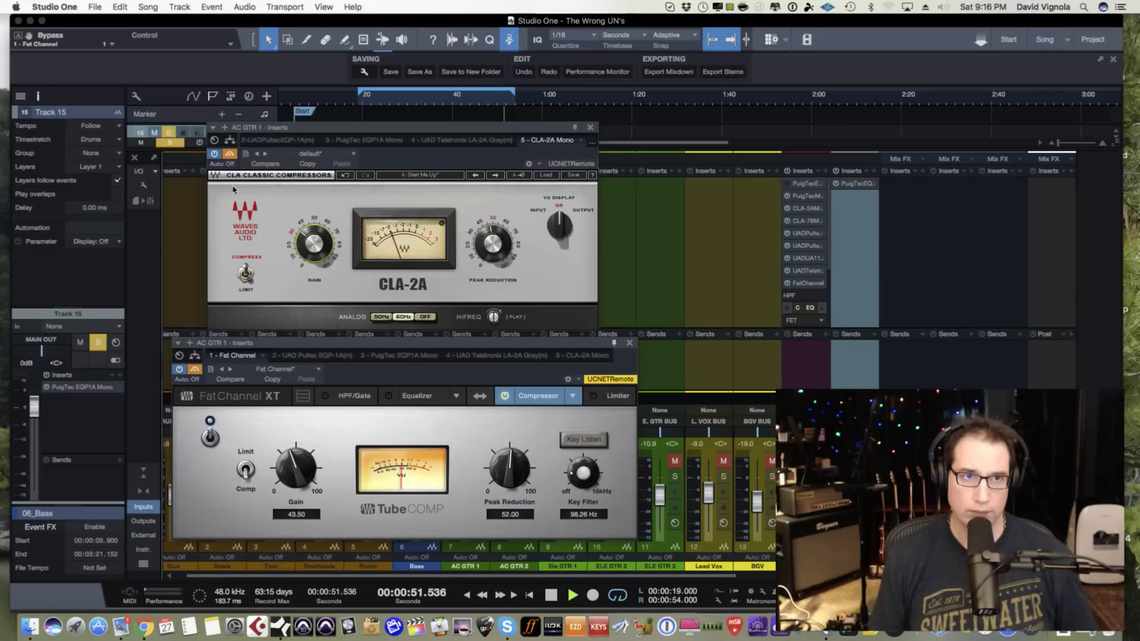
pyautogui.click(292, 229)
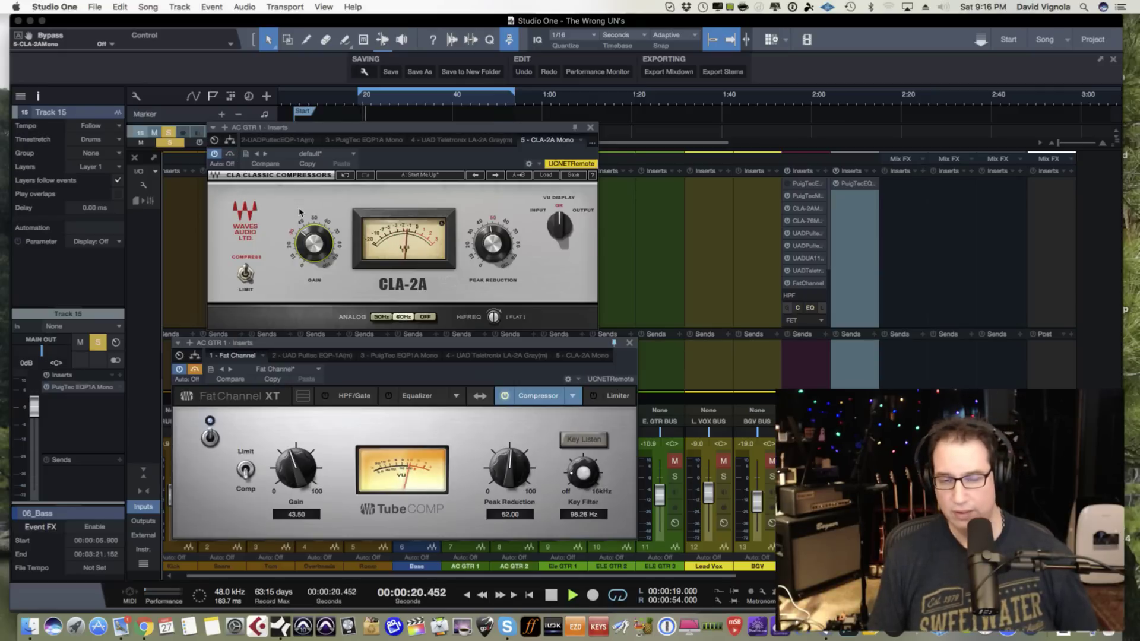
pyautogui.press('space')
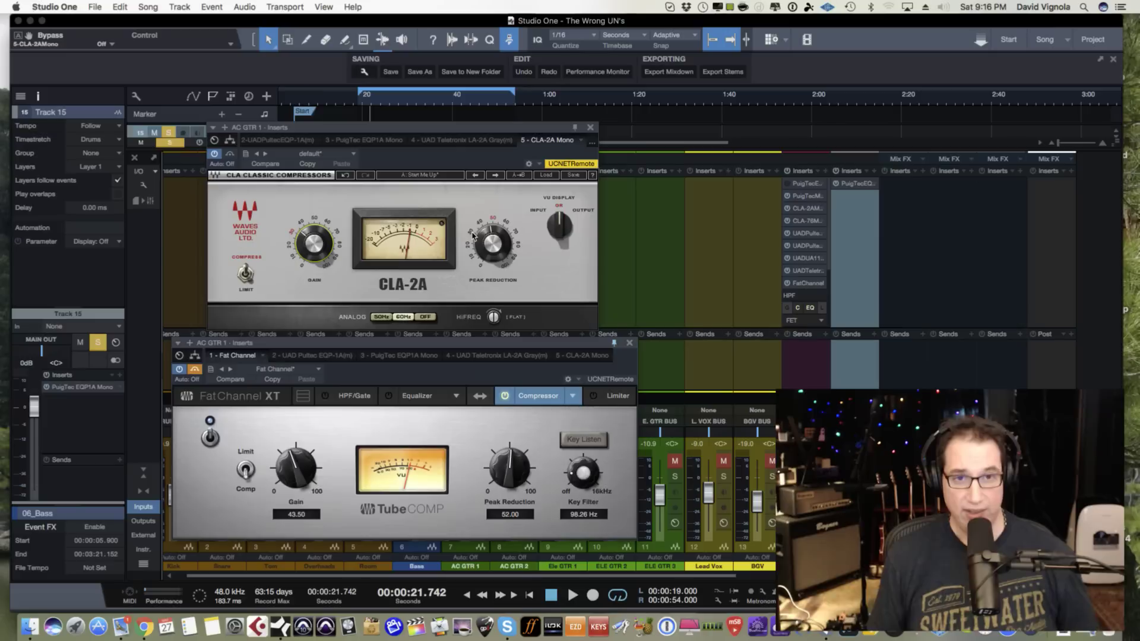
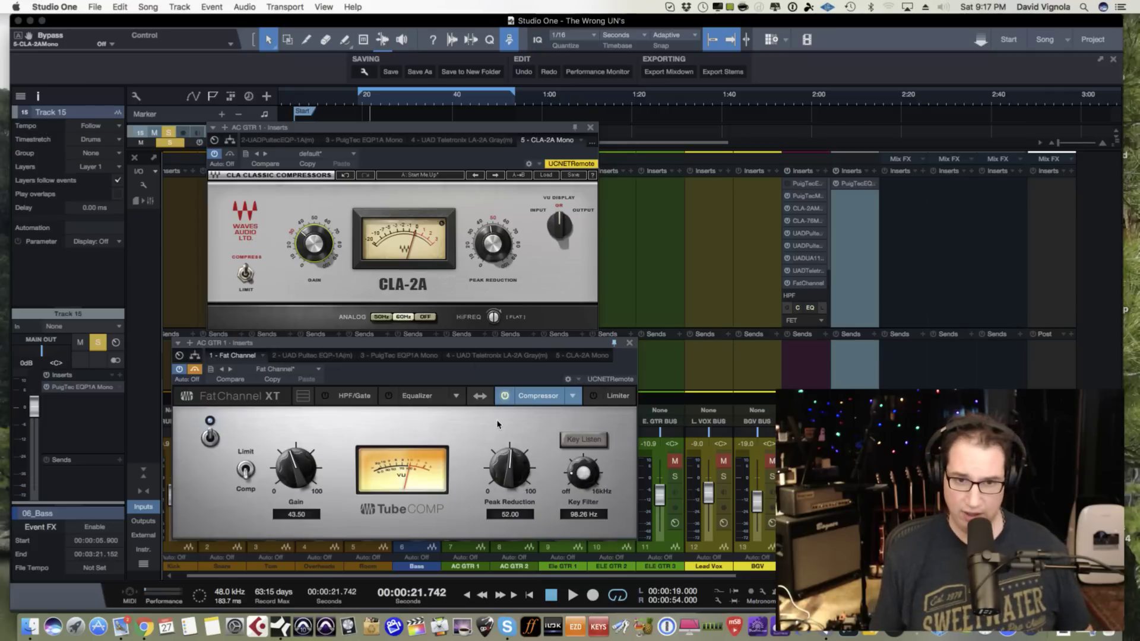
# - Try the Tube compressor's Peak Reduction between 52.00 and 54.00, and return it to 52.00
pyautogui.scroll(-1, 504, 470)
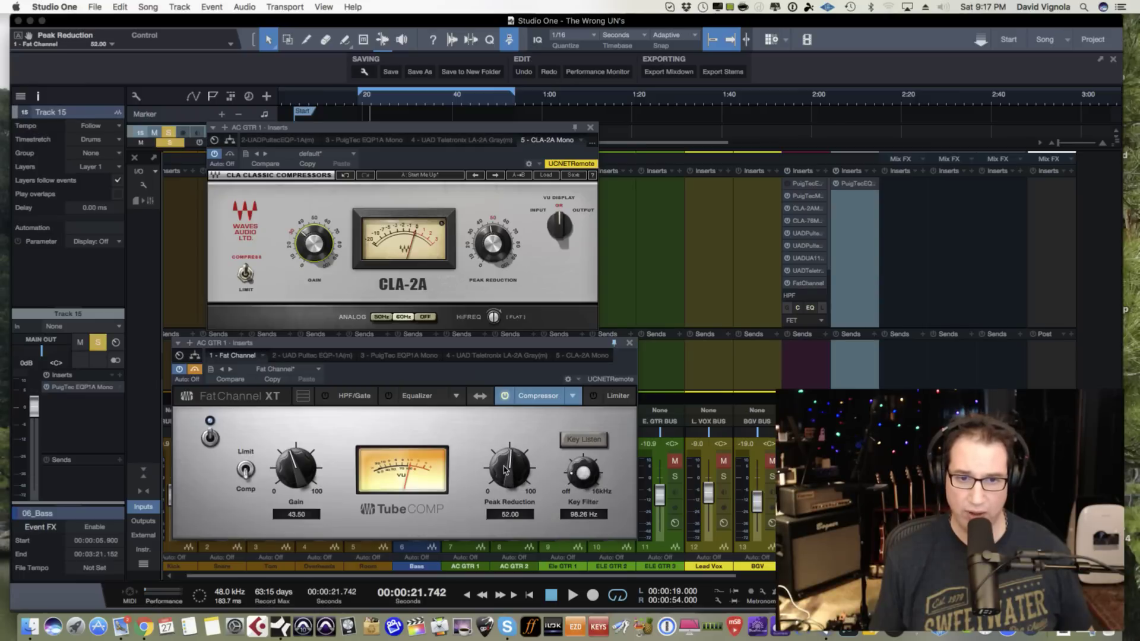
pyautogui.scroll(1, 509, 463)
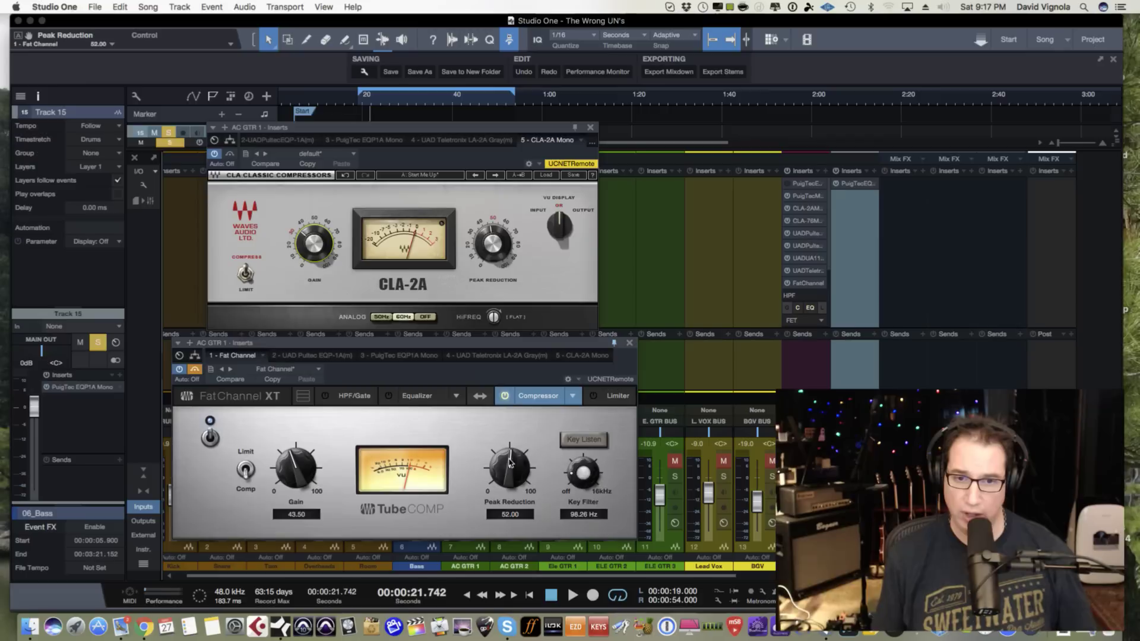
pyautogui.scroll(1, 509, 463)
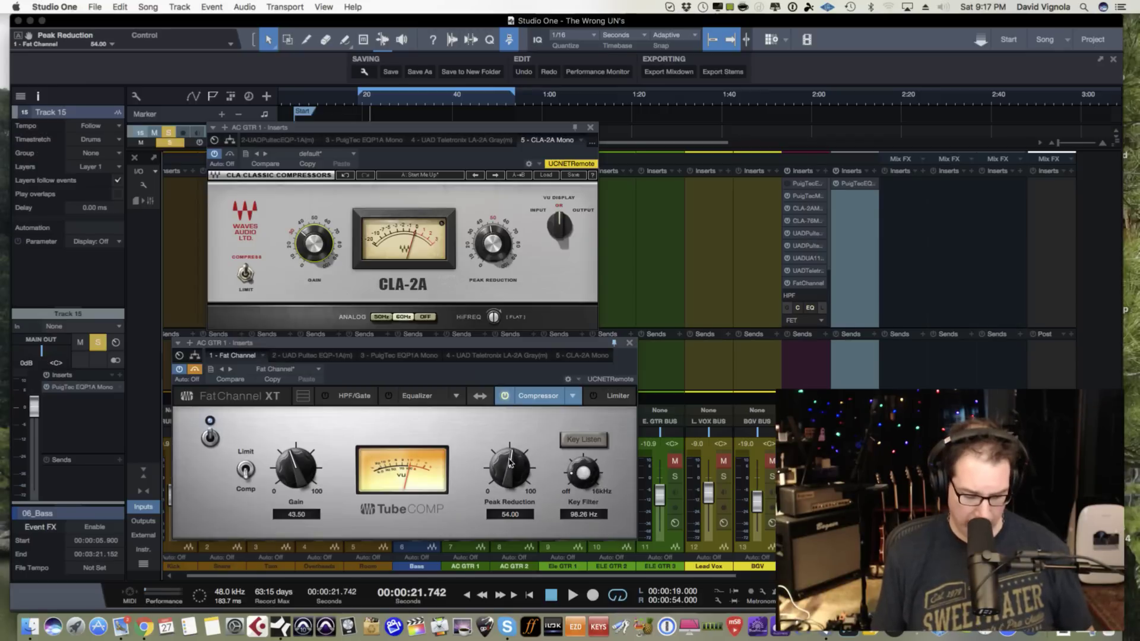
pyautogui.scroll(-3, 509, 463)
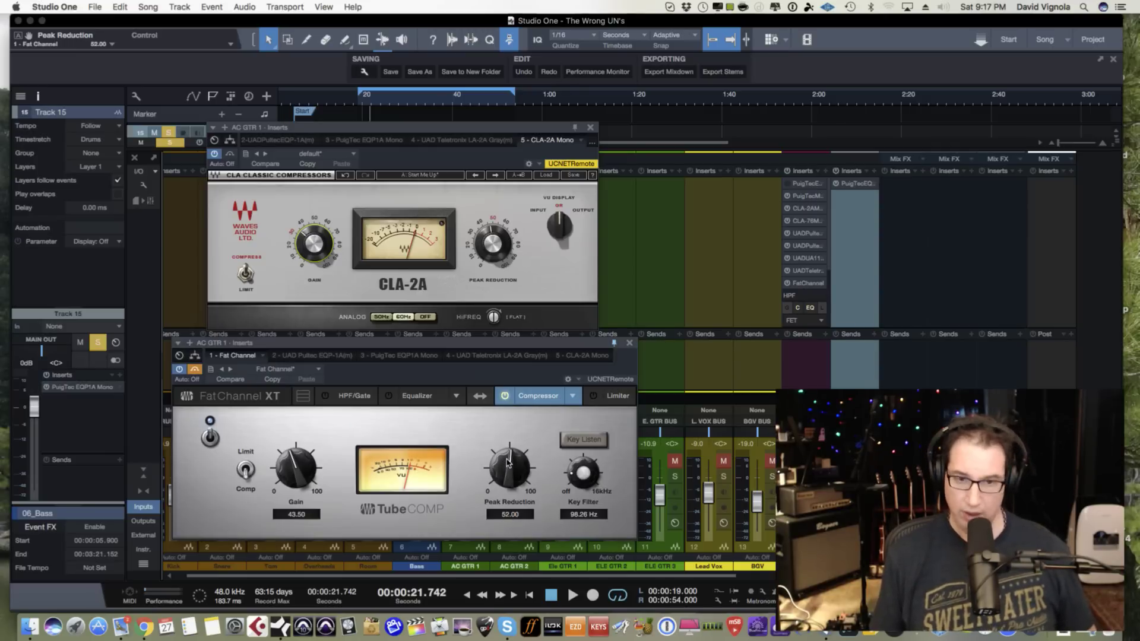
pyautogui.scroll(2, 507, 462)
pyautogui.scroll(-4, 507, 462)
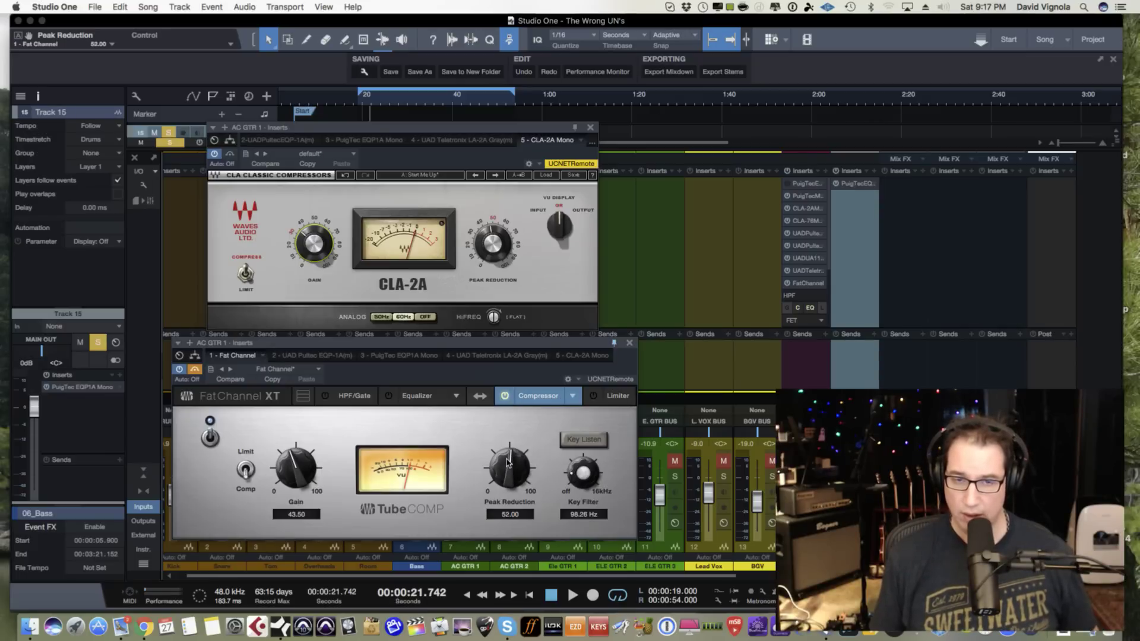
# - Fine-tune the CLA-2A's Peak Reduction to about 47.8
pyautogui.scroll(-2, 487, 224)
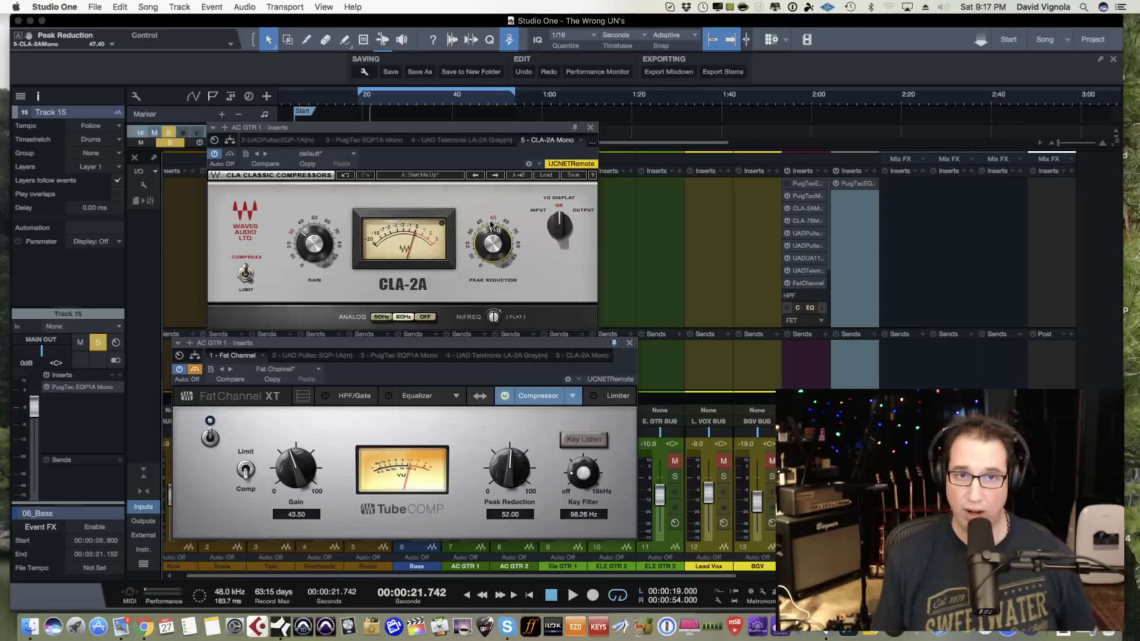
pyautogui.moveTo(488, 230)
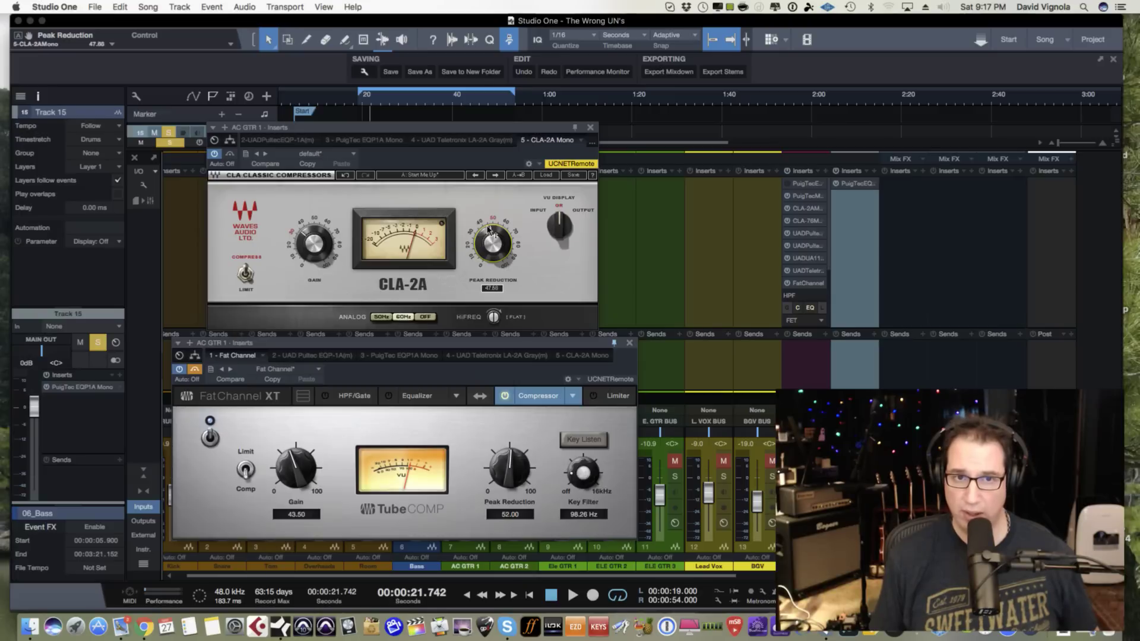
pyautogui.scroll(-1, 488, 229)
pyautogui.scroll(1, 488, 229)
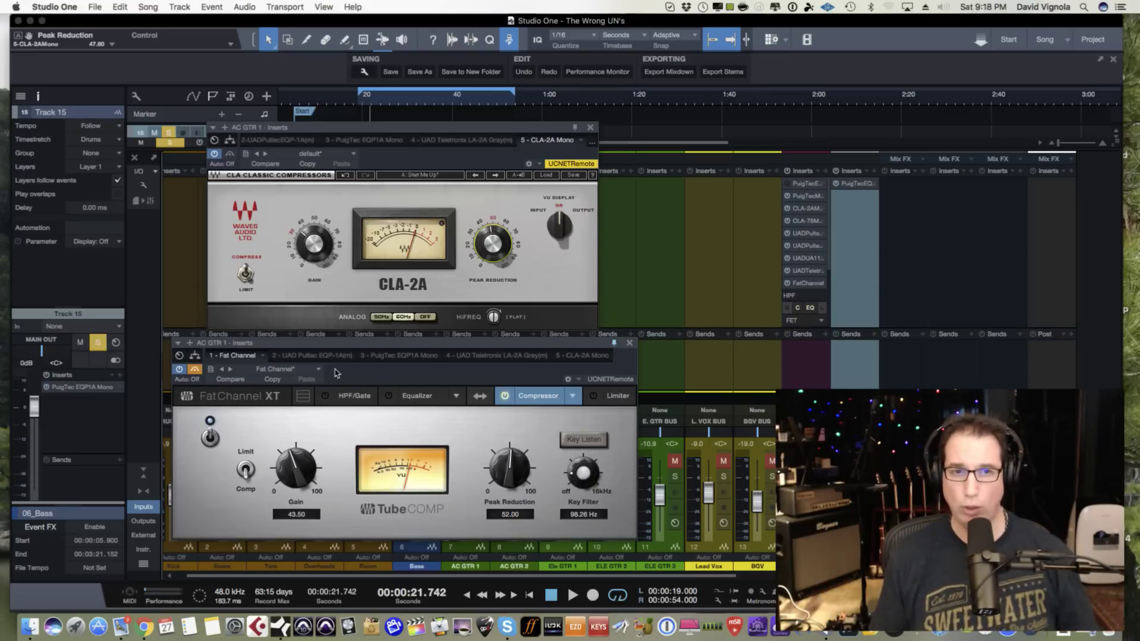
# - Close the CLA-2A and Fat Channel XT windows, then reopen the CLA-2A insert on AC GTR 1 and bypass it
pyautogui.moveTo(342, 132); pyautogui.dragTo(336, 130)
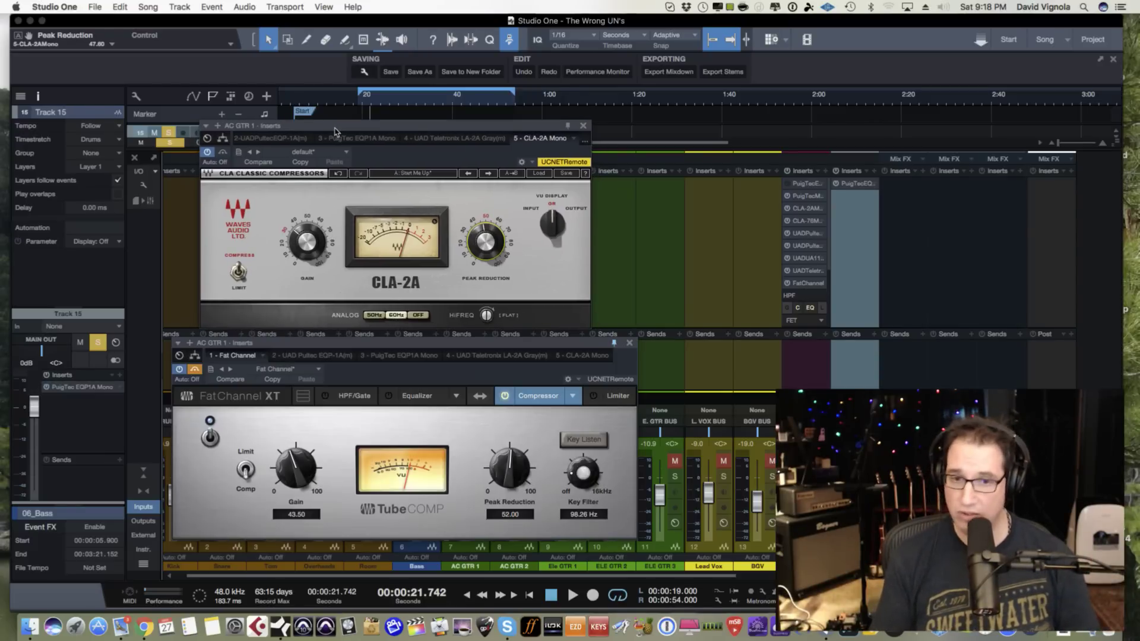
pyautogui.click(583, 127)
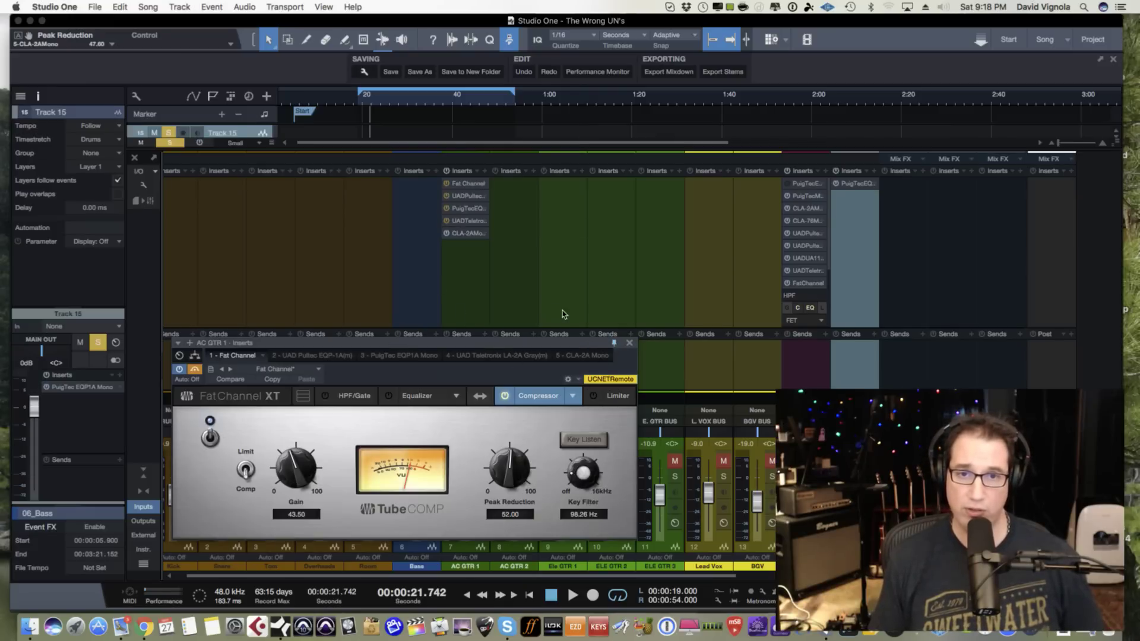
pyautogui.click(629, 343)
pyautogui.click(461, 234)
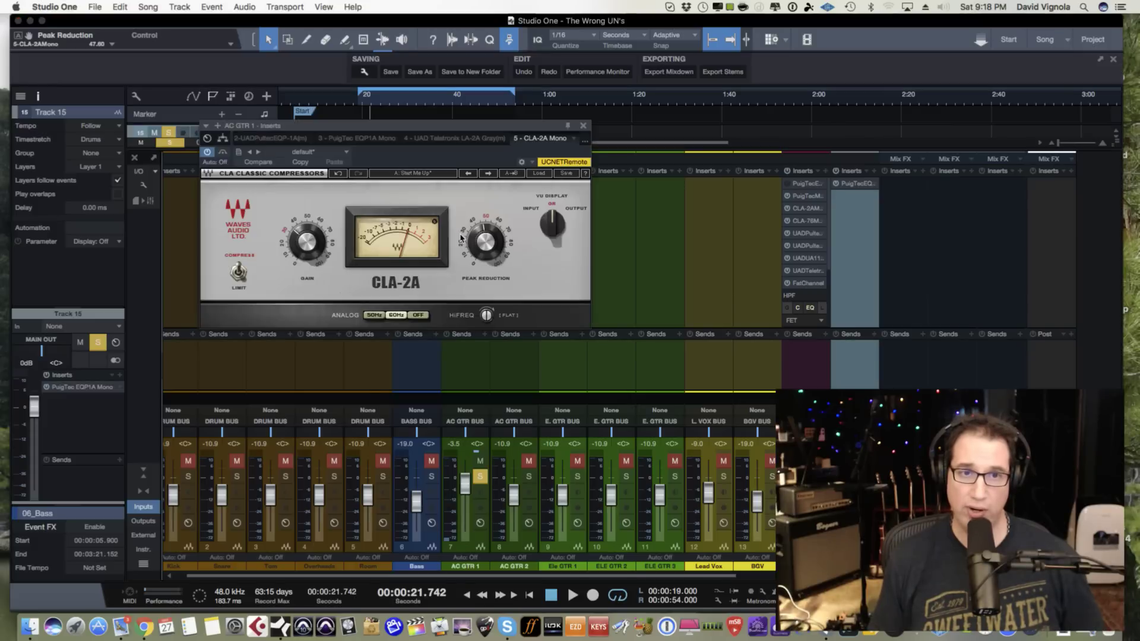
pyautogui.click(223, 153)
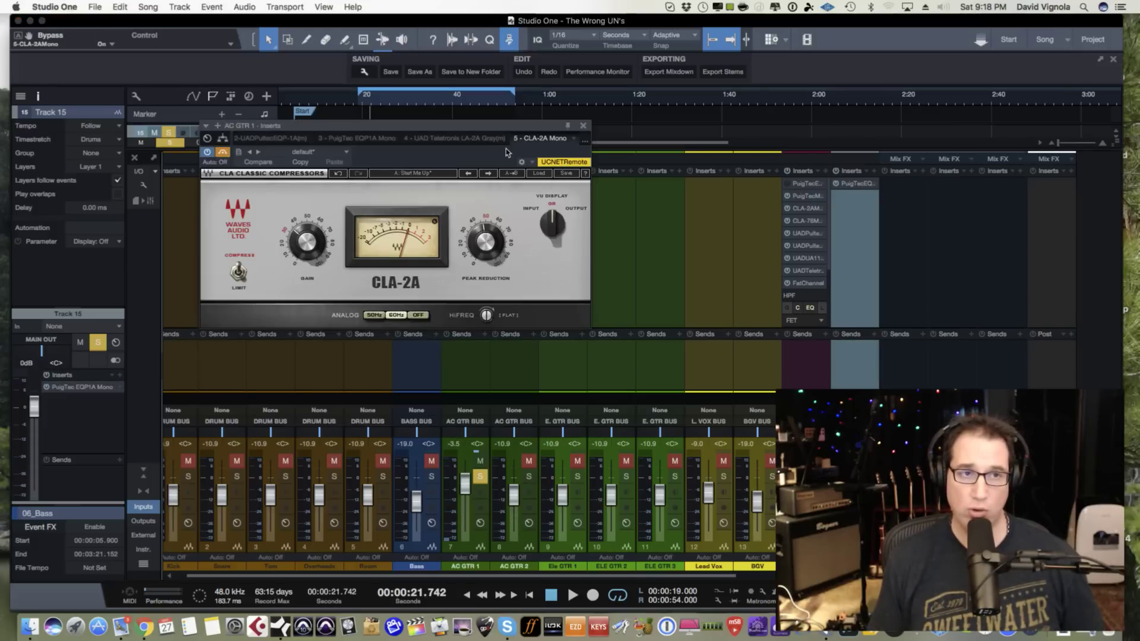
# - Close the CLA-2A window, open the Fat Channel insert on AC GTR 1, and switch its compressor model to FET
pyautogui.click(584, 127)
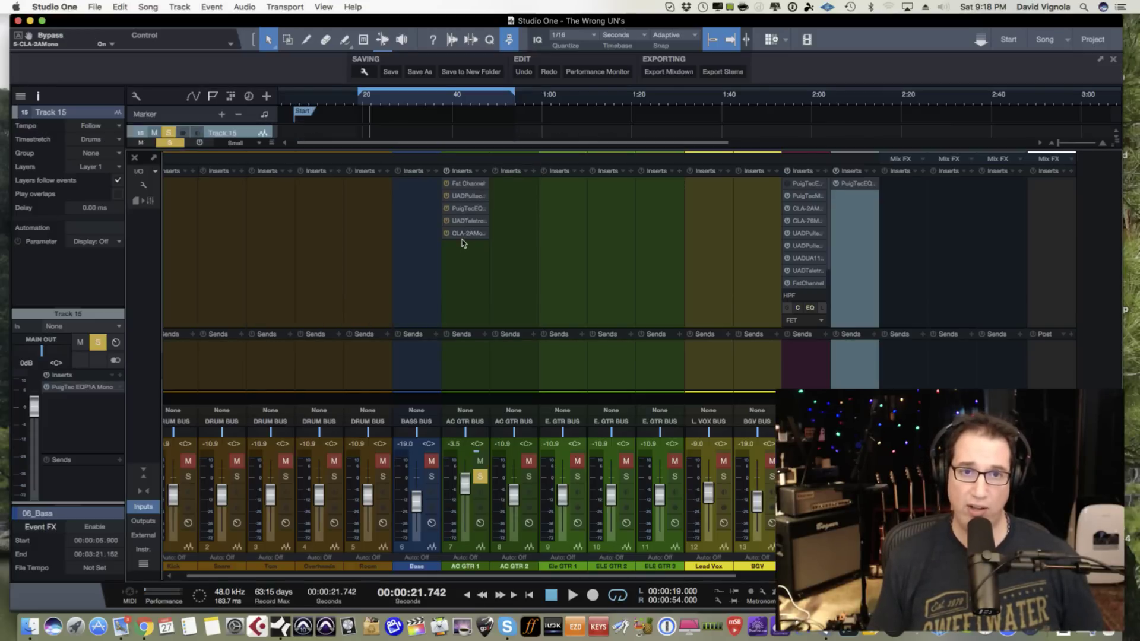
pyautogui.click(466, 183)
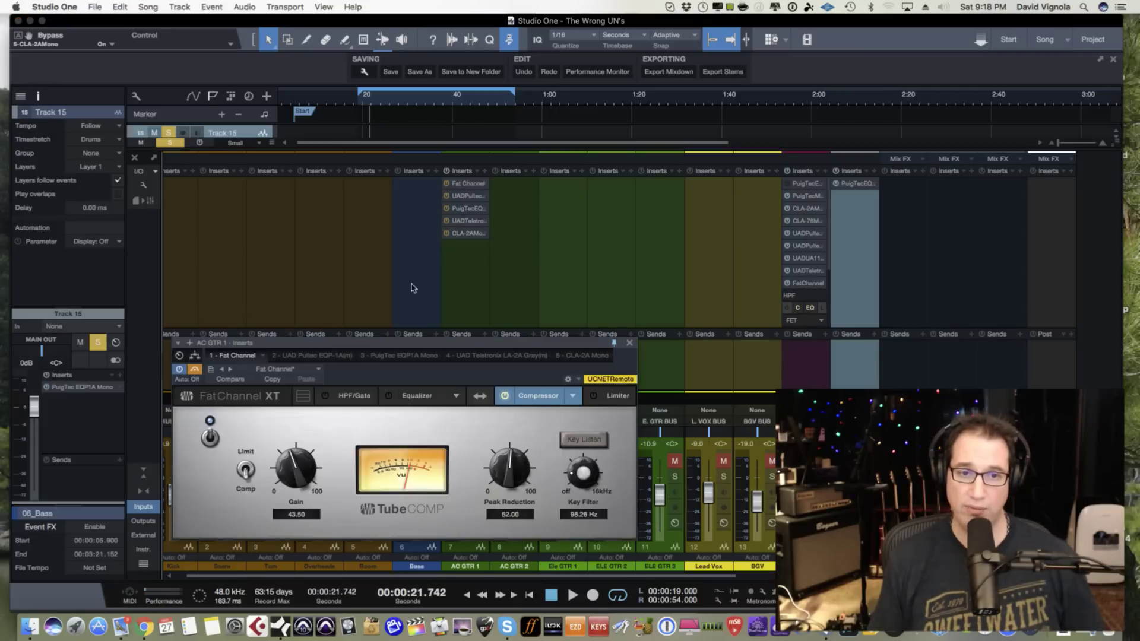
pyautogui.moveTo(387, 348); pyautogui.dragTo(385, 268)
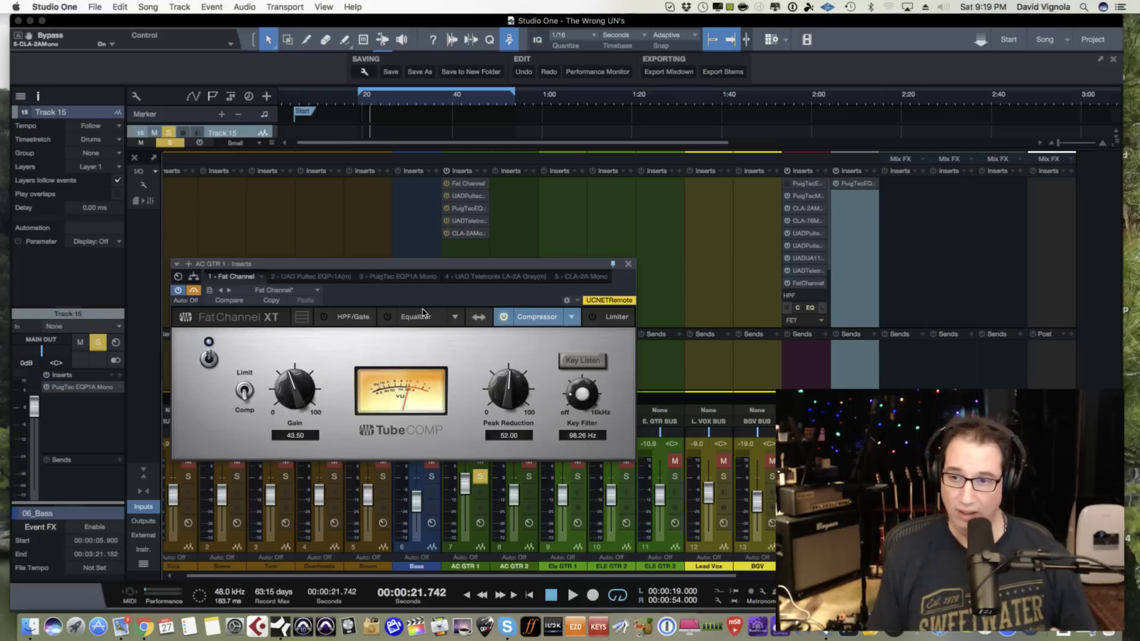
pyautogui.moveTo(410, 269); pyautogui.dragTo(406, 264)
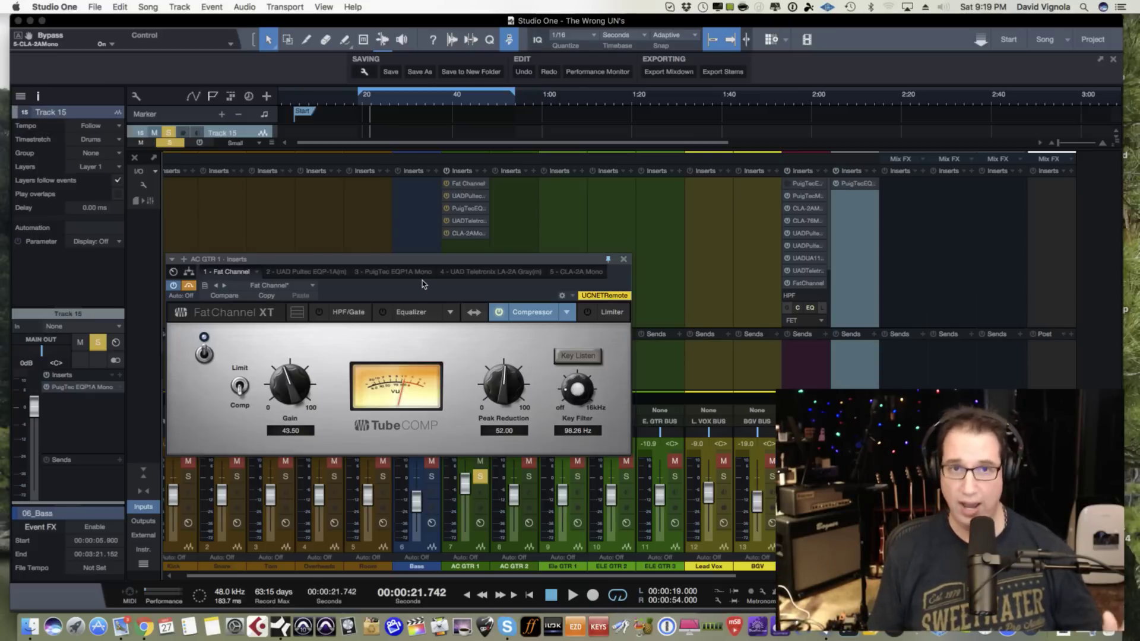
pyautogui.moveTo(398, 259); pyautogui.dragTo(388, 259)
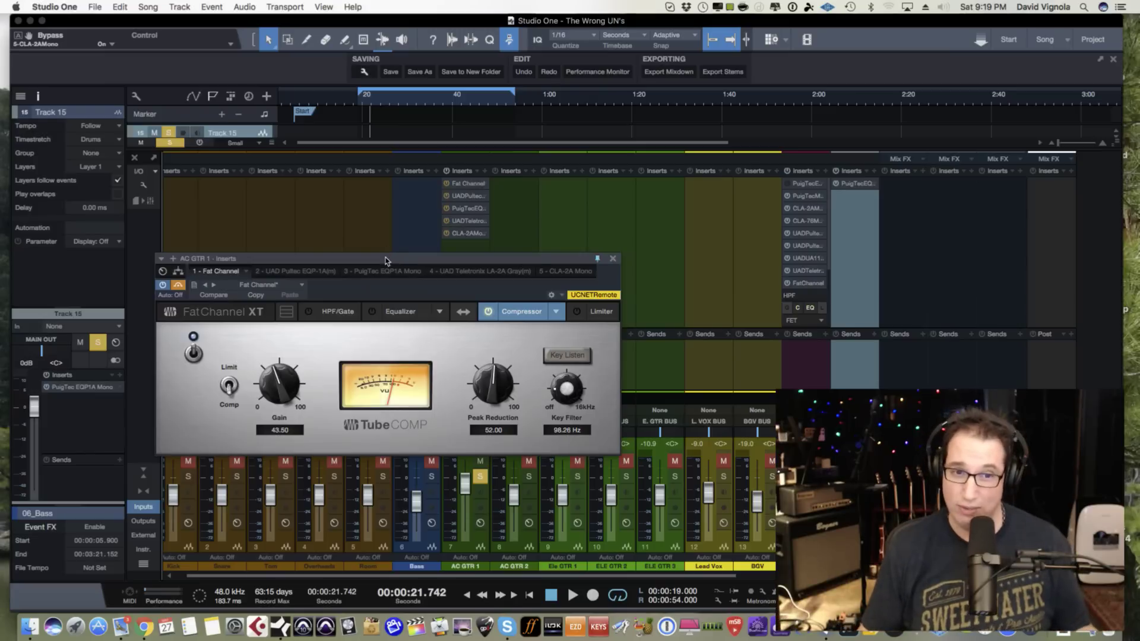
pyautogui.click(556, 311)
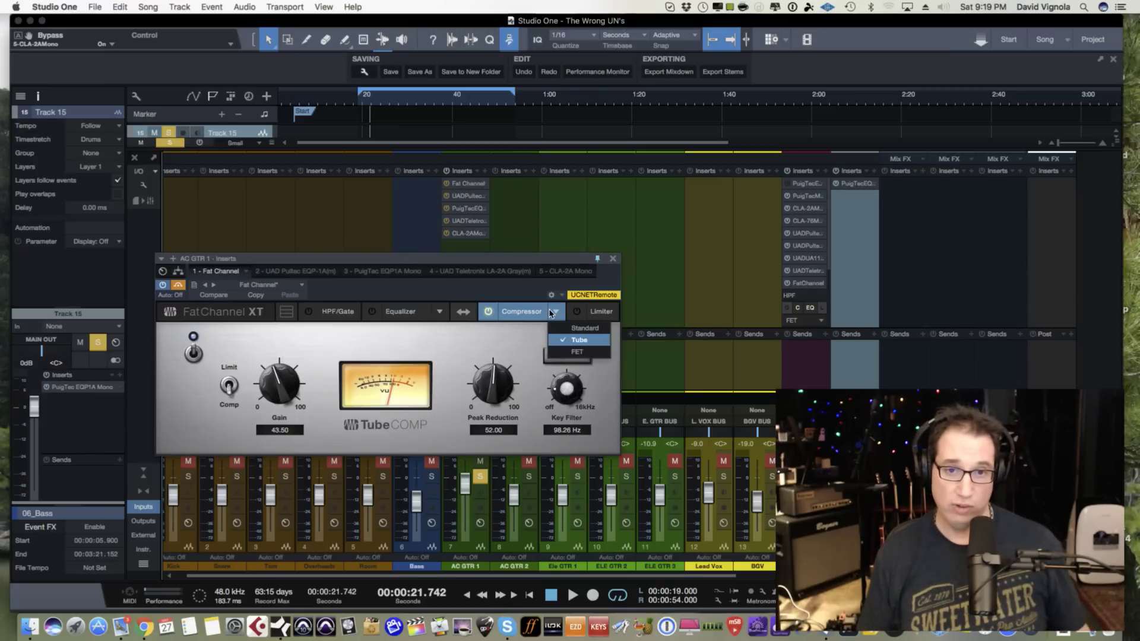
pyautogui.click(560, 355)
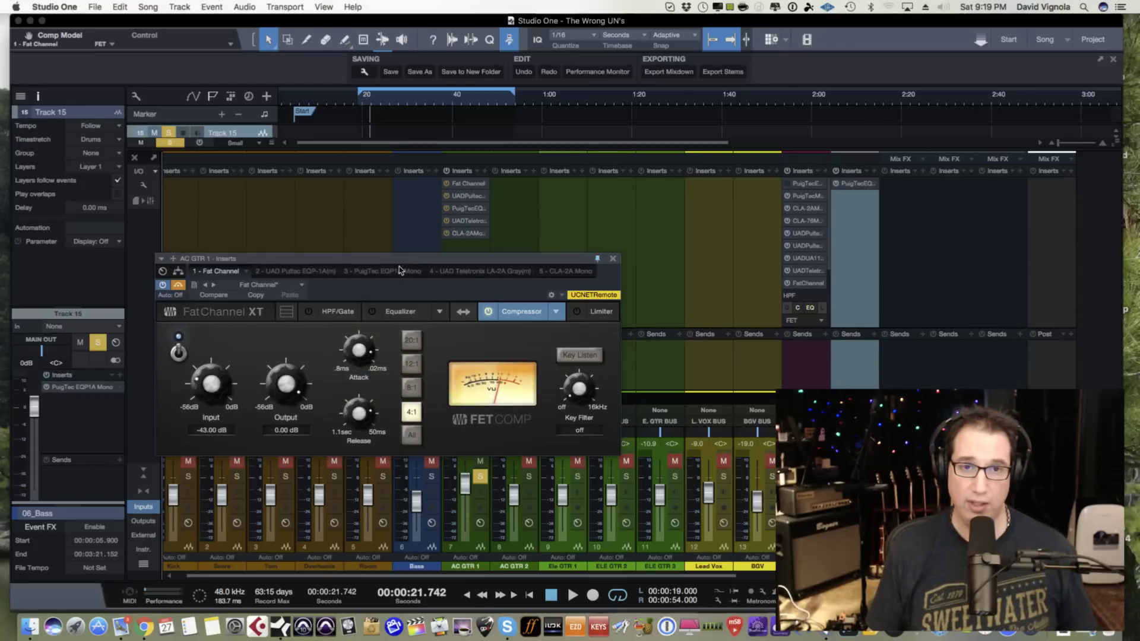
# - Play the song and set the FET compressor on AC GTR 1 to about -36.64 dB input and -10.92 dB output
pyautogui.moveTo(403, 259); pyautogui.dragTo(400, 269)
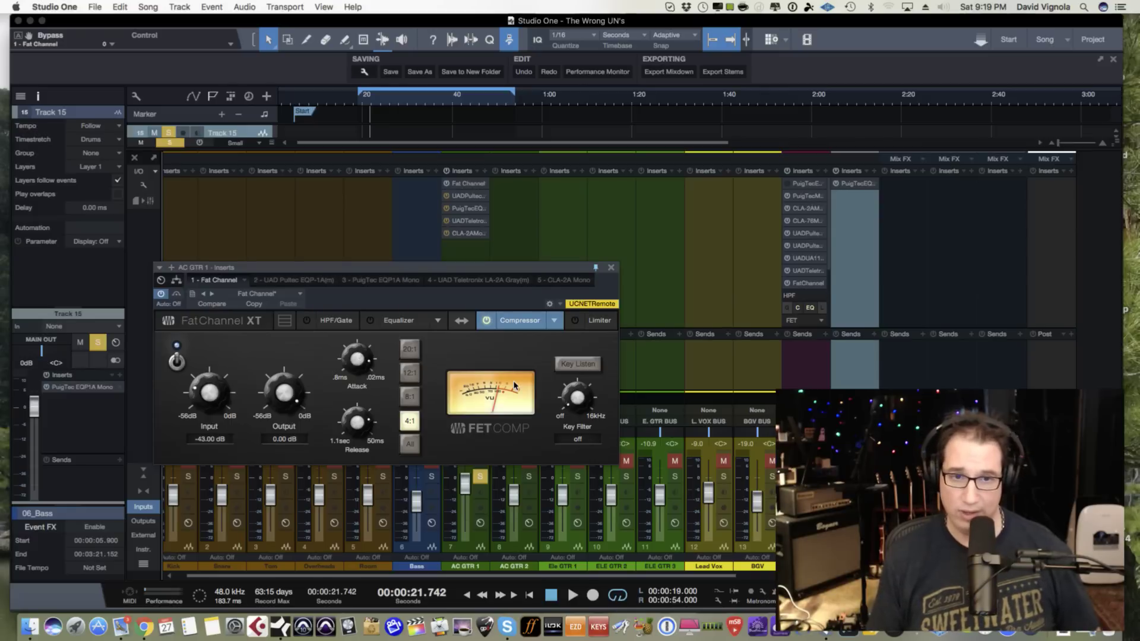
pyautogui.press('space')
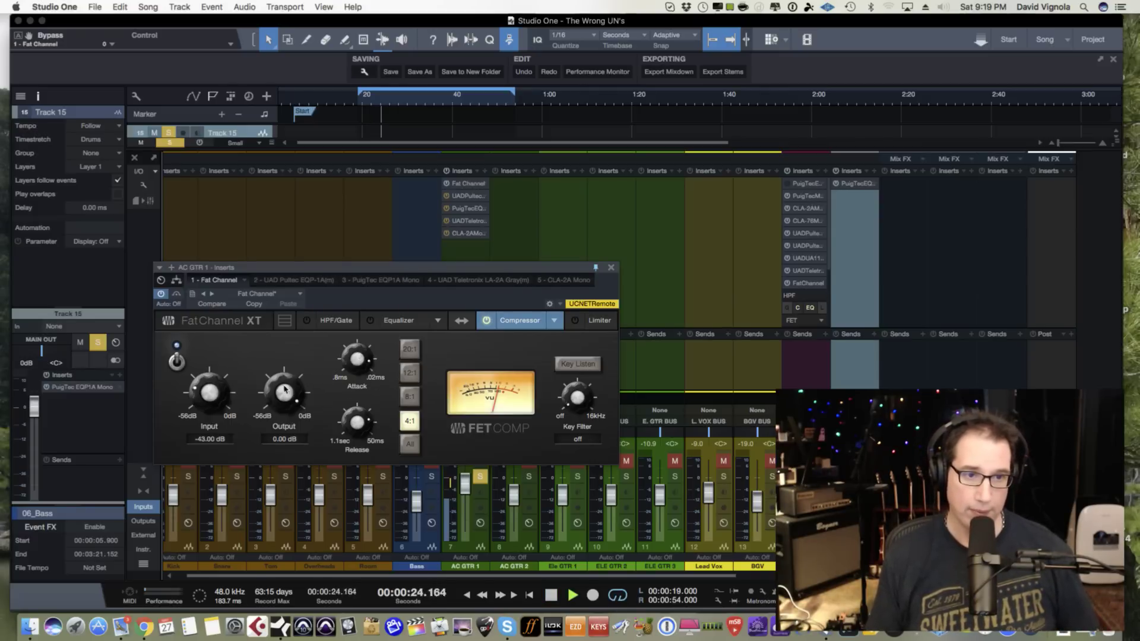
pyautogui.moveTo(284, 392)
pyautogui.mouseDown()
pyautogui.moveTo(278, 408)
pyautogui.moveTo(279, 396)
pyautogui.mouseUp()
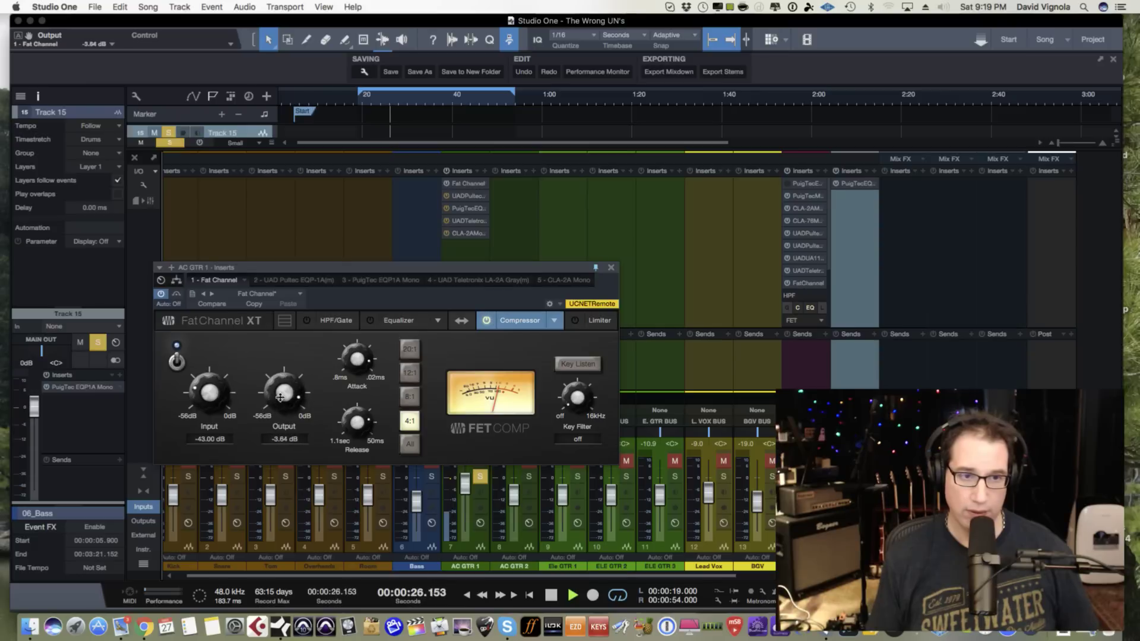
pyautogui.moveTo(206, 399); pyautogui.dragTo(205, 389)
pyautogui.moveTo(287, 398); pyautogui.dragTo(284, 406)
# - Set the FET compressor's attack to 0.80 ms and raise its input to about -32.08 dB
pyautogui.click(356, 423)
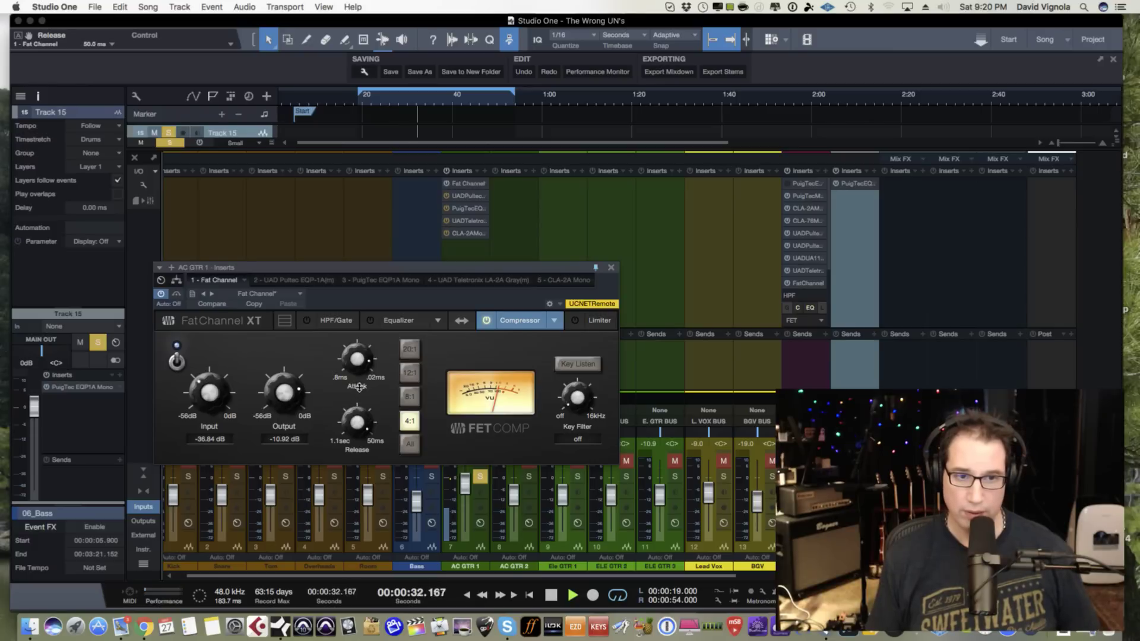
pyautogui.moveTo(354, 363); pyautogui.dragTo(335, 445)
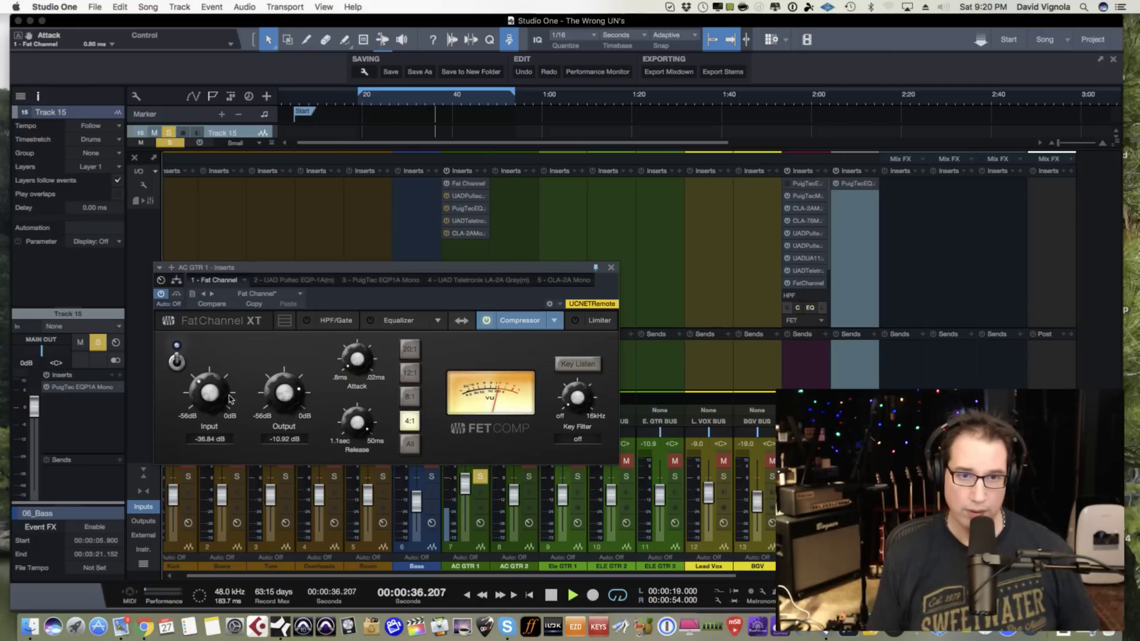
pyautogui.moveTo(199, 397); pyautogui.dragTo(203, 394)
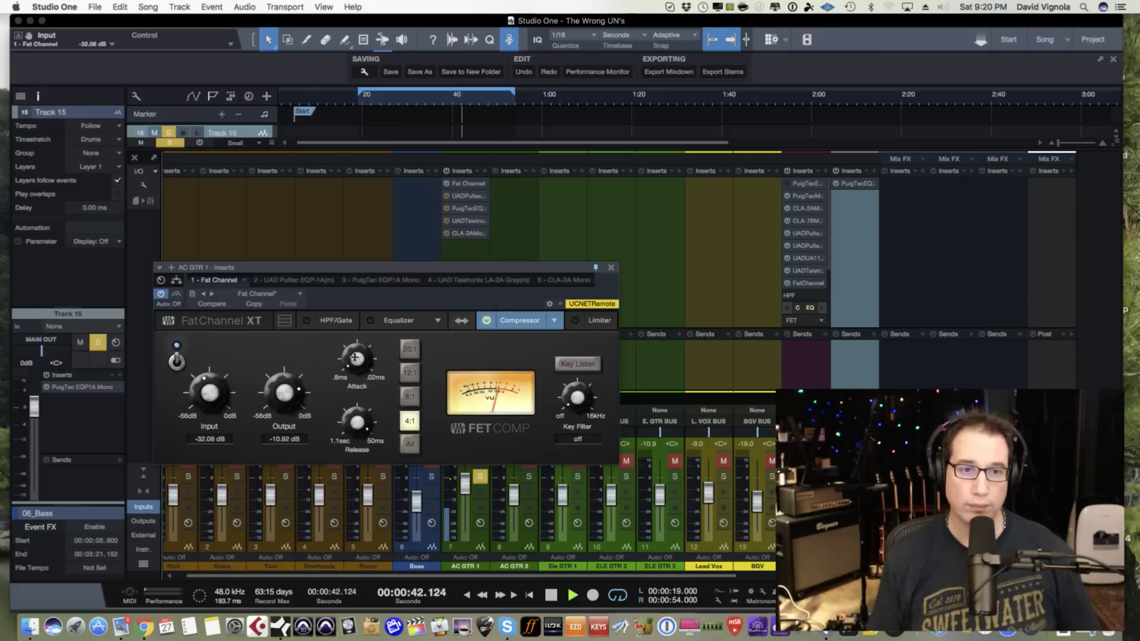
# - Set the FET compressor's attack to about 0.41 ms, input to about -25.36 dB and output to about -19.04 dB
pyautogui.moveTo(357, 353); pyautogui.dragTo(356, 362)
pyautogui.moveTo(269, 409)
pyautogui.mouseDown()
pyautogui.moveTo(279, 394)
pyautogui.moveTo(282, 410)
pyautogui.mouseUp()
pyautogui.moveTo(213, 388); pyautogui.dragTo(207, 380)
pyautogui.moveTo(287, 390); pyautogui.dragTo(287, 388)
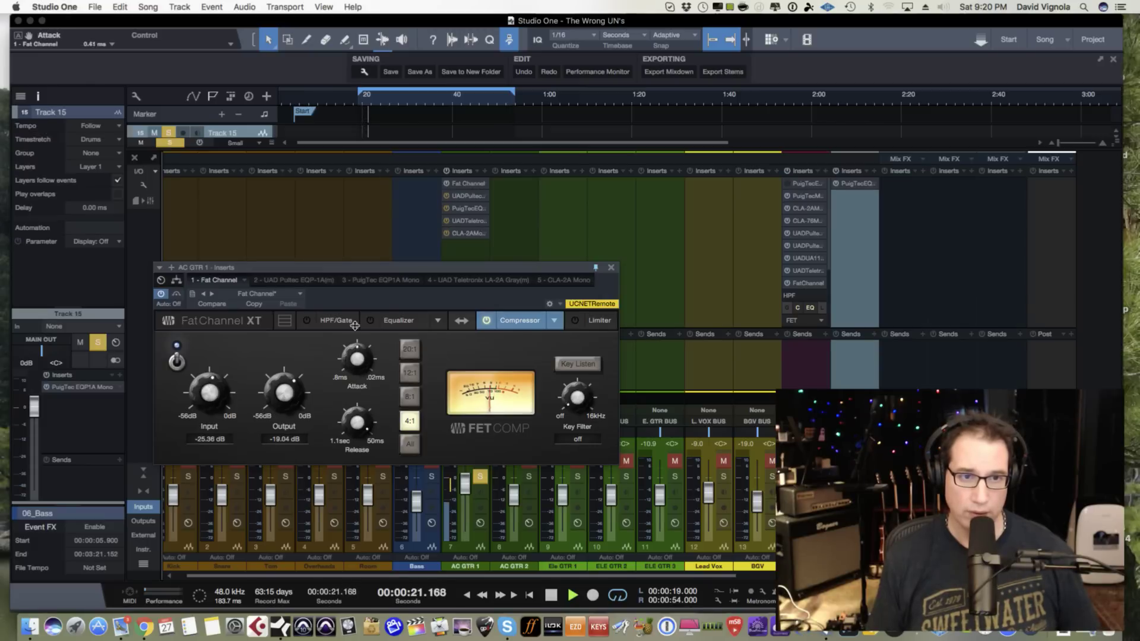
pyautogui.moveTo(361, 278); pyautogui.dragTo(346, 351)
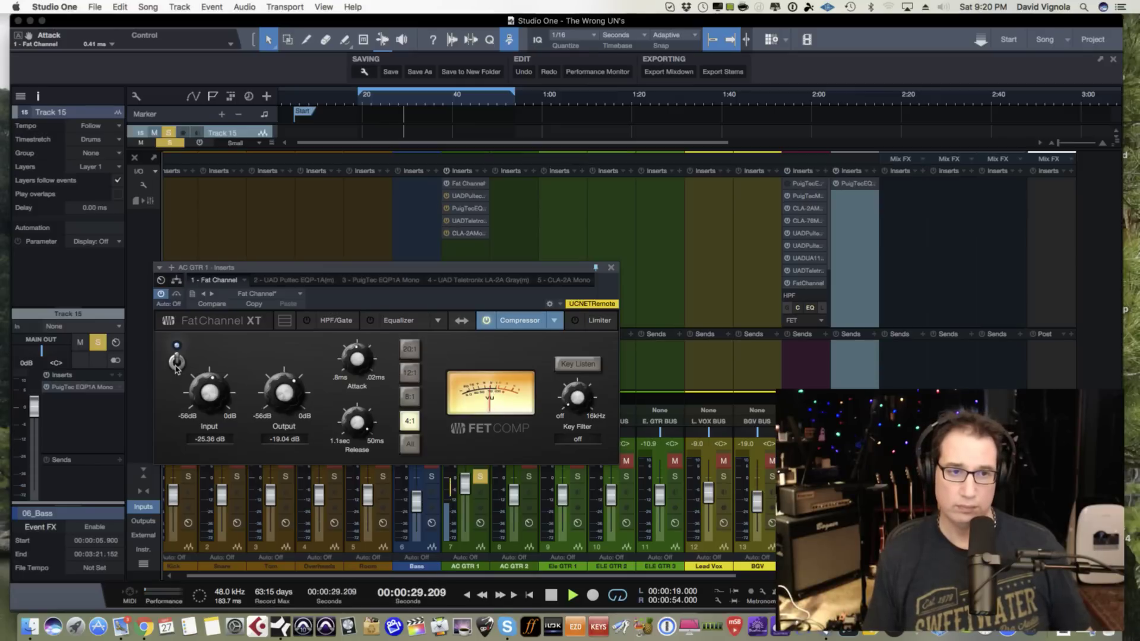
# - Switch the FET compressor off and on to compare levels, setting its output to about -17.36 dB
pyautogui.click(176, 361)
pyautogui.click(177, 361)
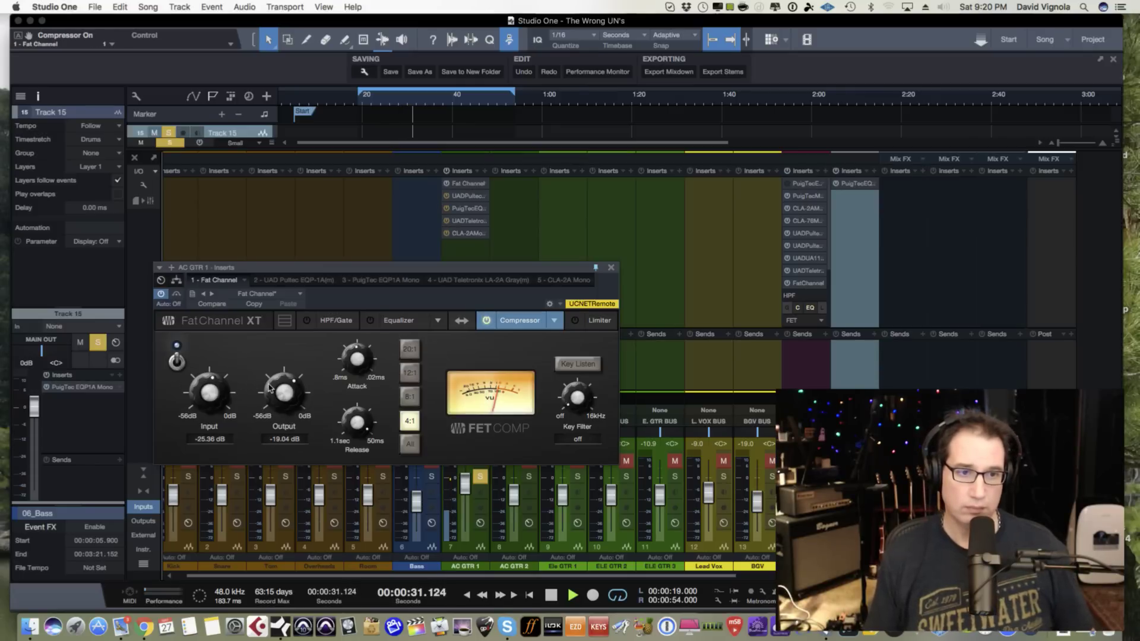
pyautogui.moveTo(275, 390); pyautogui.dragTo(274, 390)
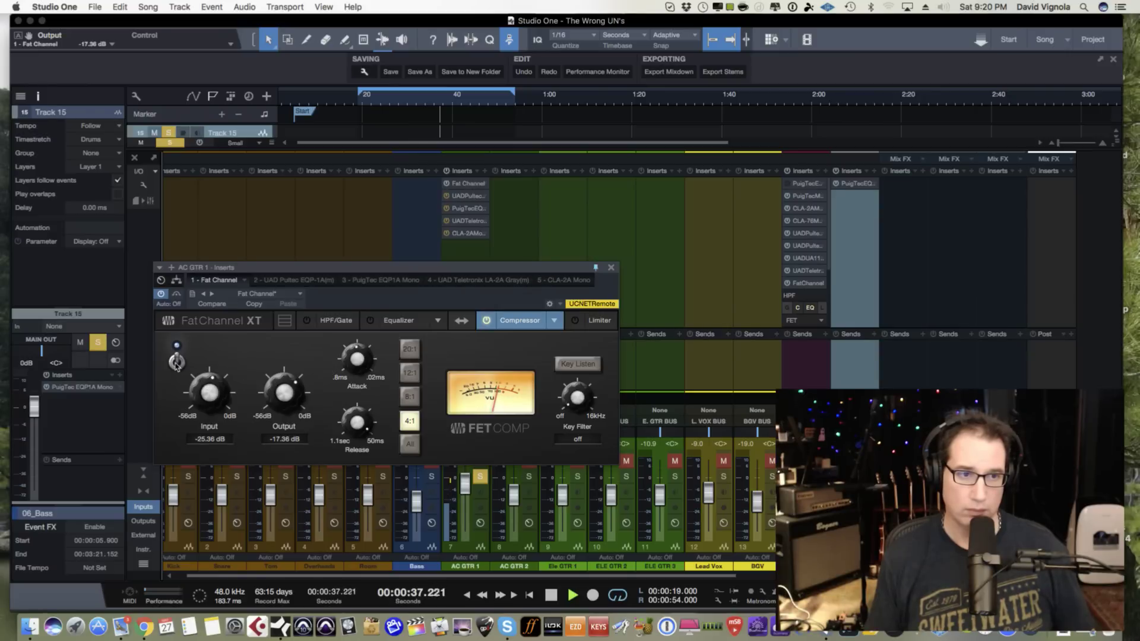
pyautogui.click(177, 362)
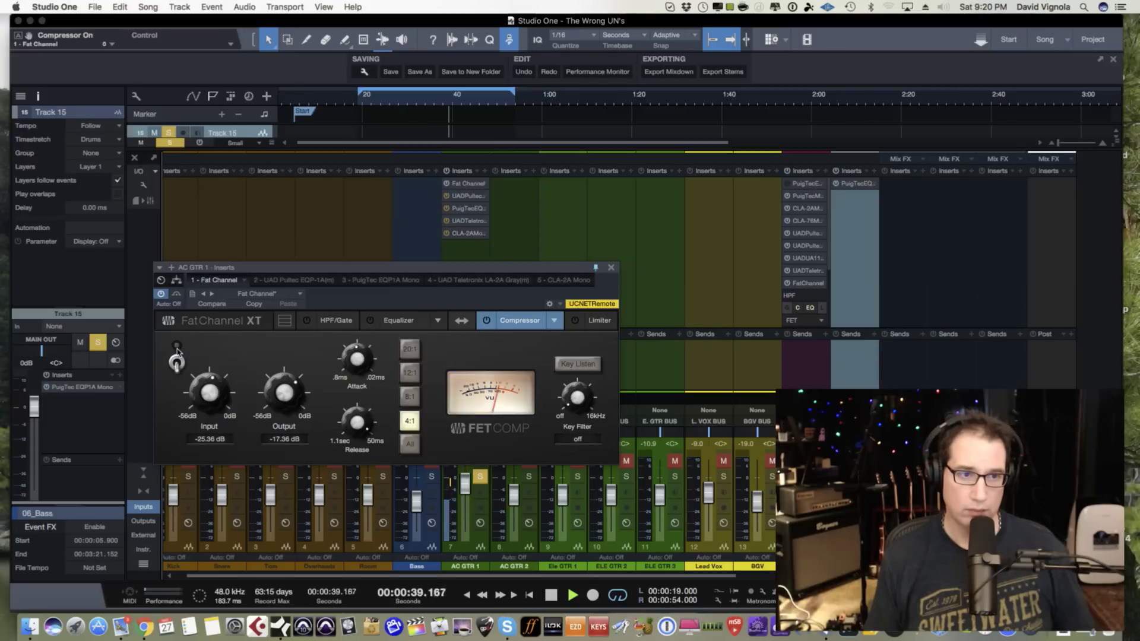
pyautogui.click(177, 354)
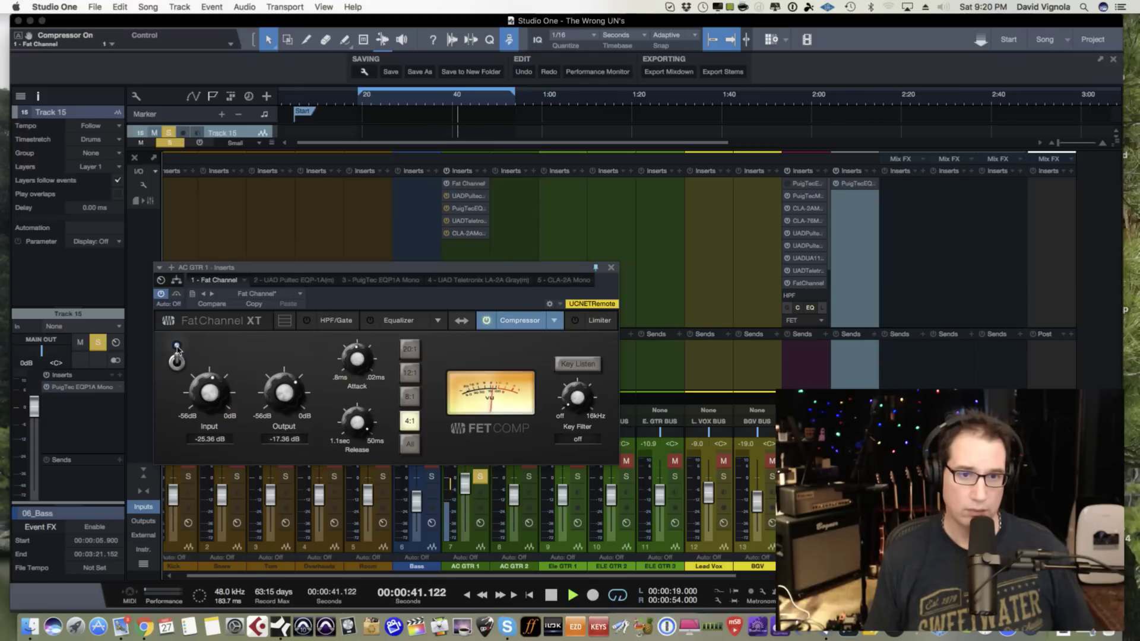
# - Stop playback and place the plugins channel's UAD 1176LN window above the Fat Channel window for side-by-side viewing
pyautogui.moveTo(347, 274); pyautogui.dragTo(343, 350)
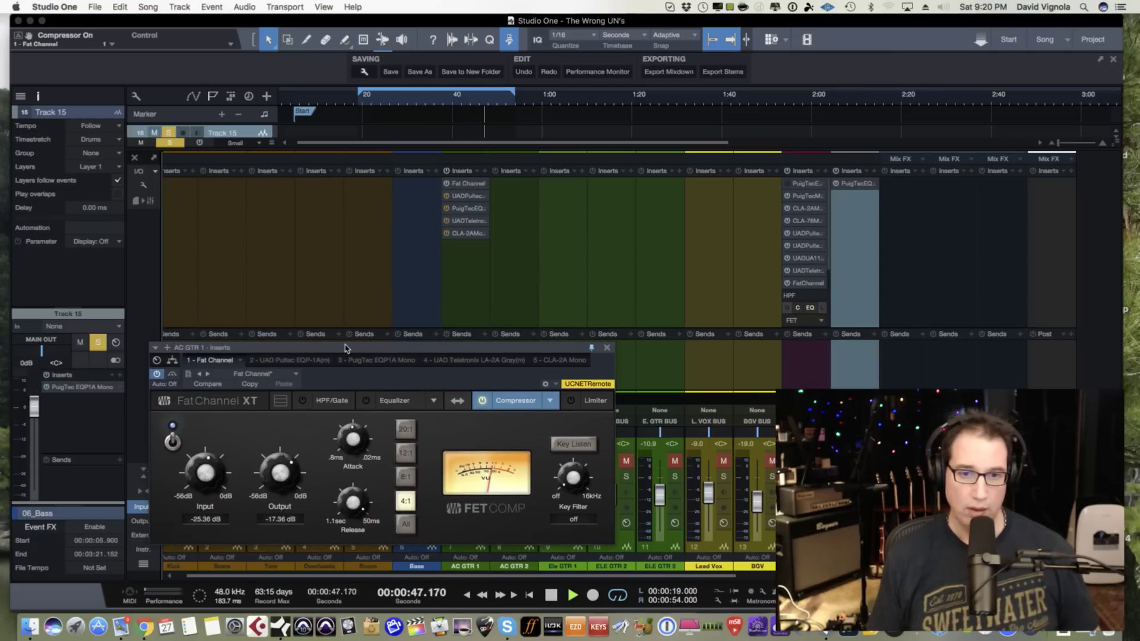
pyautogui.press('space')
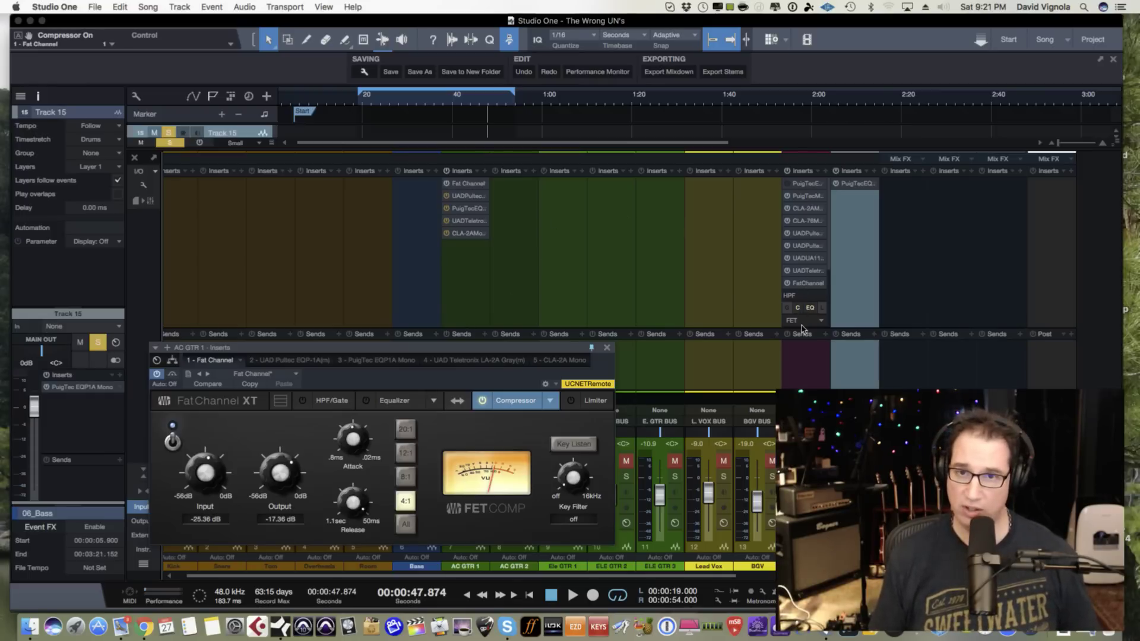
pyautogui.doubleClick(808, 259)
pyautogui.moveTo(563, 228); pyautogui.dragTo(392, 160)
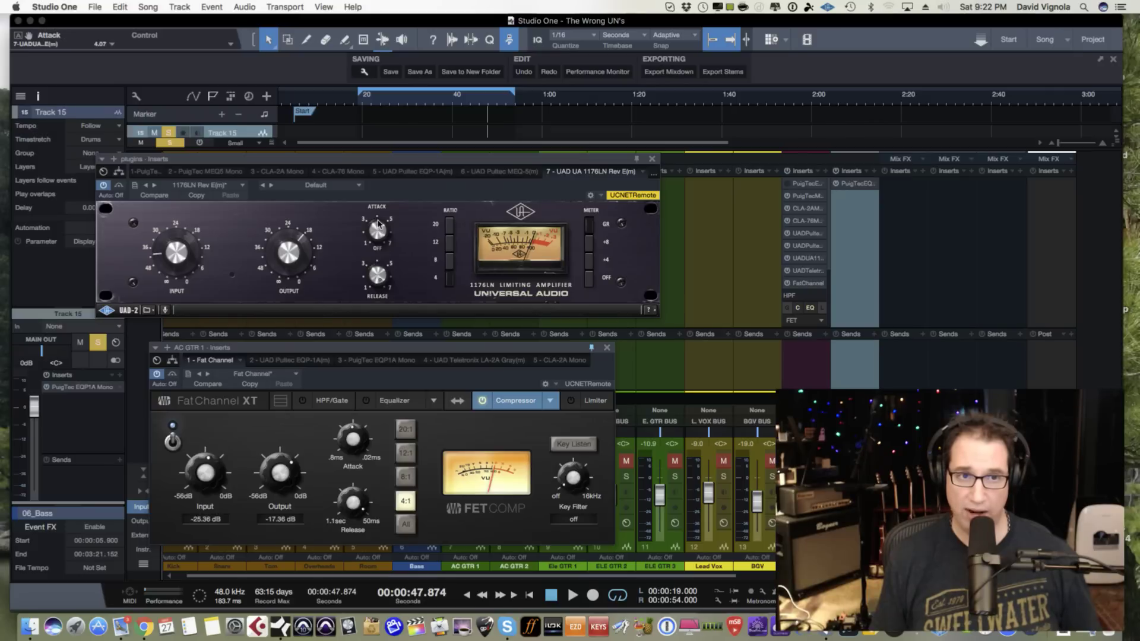
# - Bypass Fat Channel on AC GTR 1 and set the plugins channel's 1176LN input to about -36.31 dB during playback
pyautogui.click(172, 375)
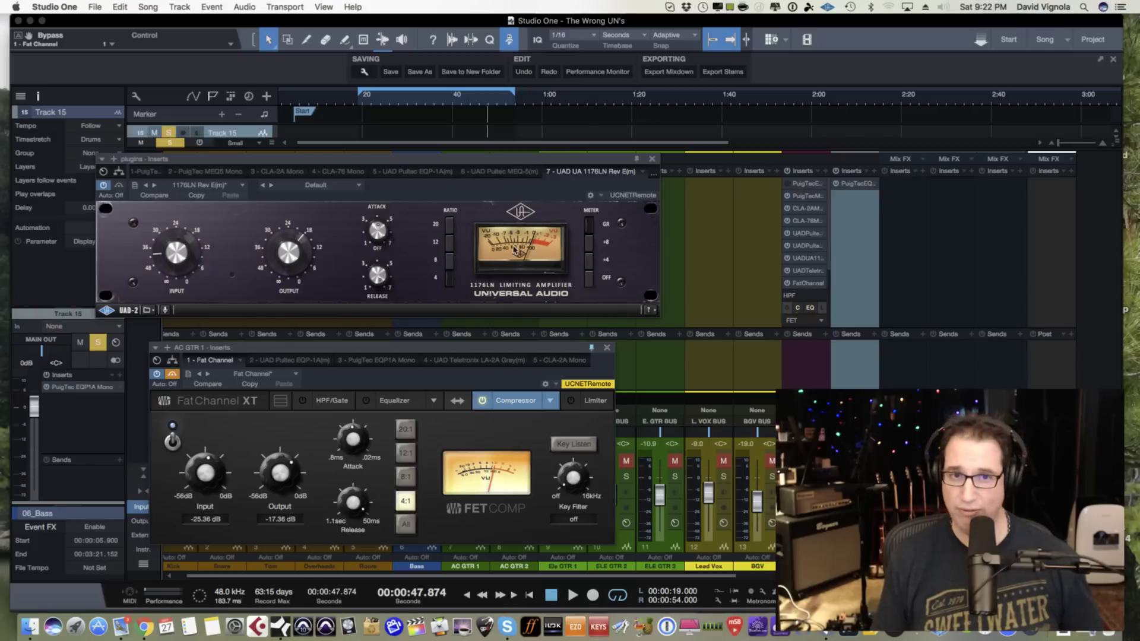
pyautogui.press('space')
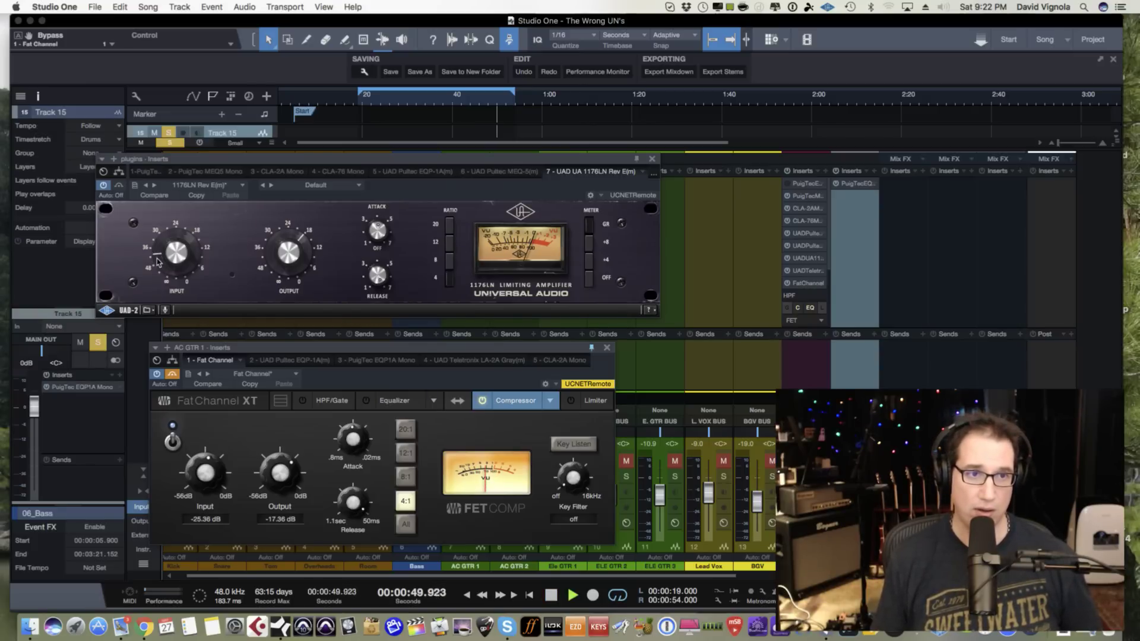
pyautogui.click(158, 259)
pyautogui.moveTo(160, 227); pyautogui.dragTo(173, 215)
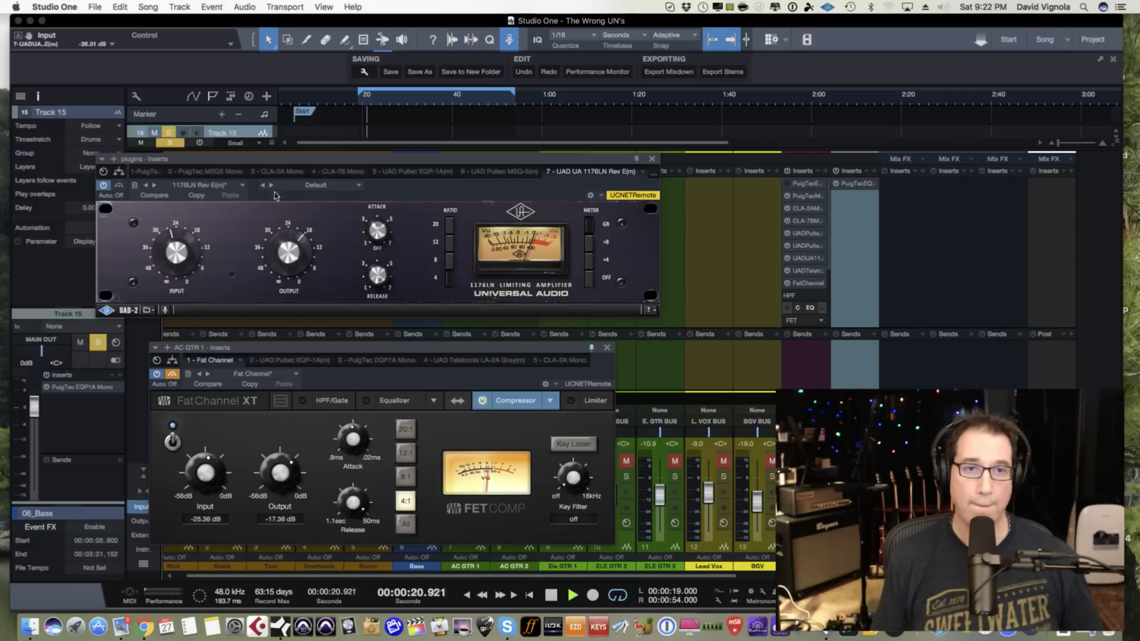
pyautogui.moveTo(321, 159)
pyautogui.mouseDown()
pyautogui.moveTo(300, 264)
pyautogui.moveTo(308, 155)
pyautogui.mouseUp()
pyautogui.press('space')
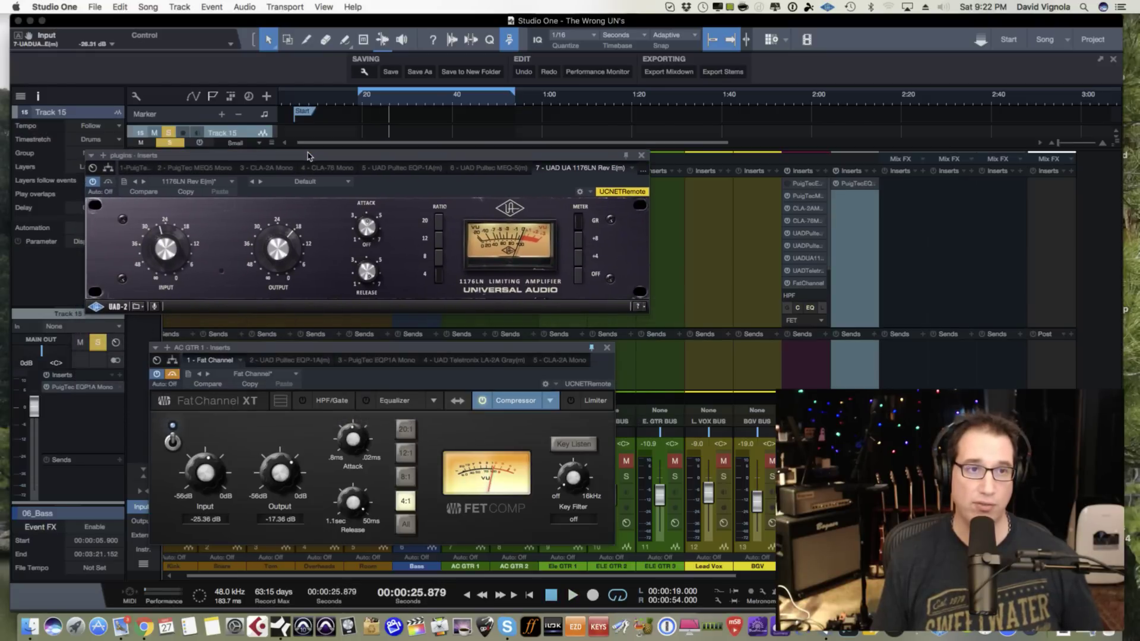
# - Close the plugins channel's 1176LN window and copy that compressor to the inserts of AC GTR 1
pyautogui.click(642, 156)
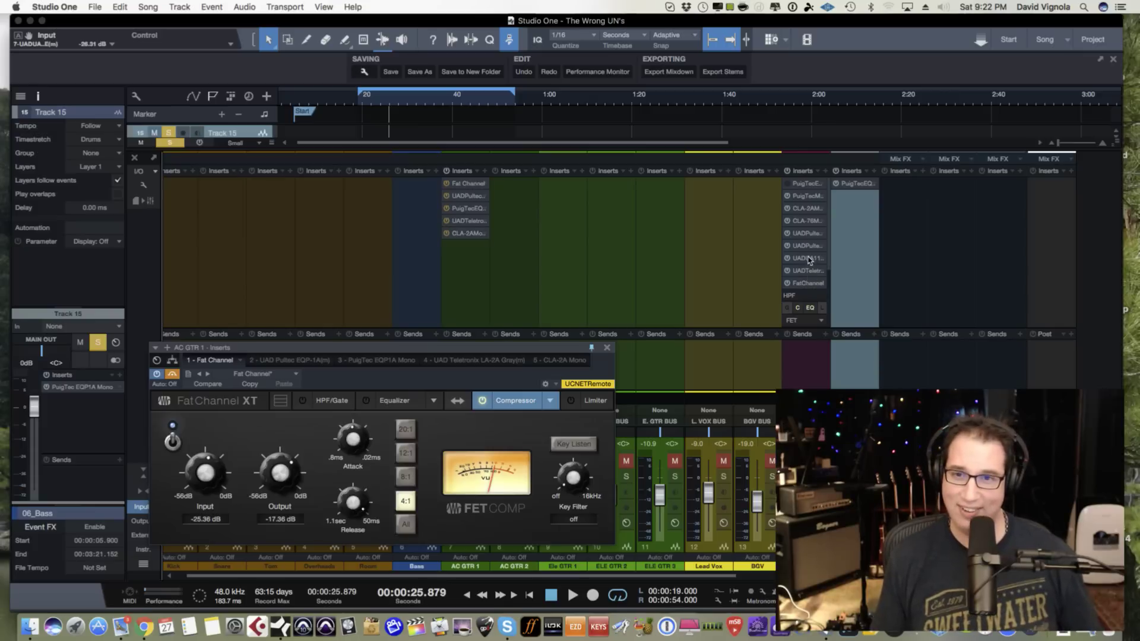
pyautogui.moveTo(809, 259); pyautogui.dragTo(467, 253)
pyautogui.moveTo(423, 156); pyautogui.dragTo(425, 160)
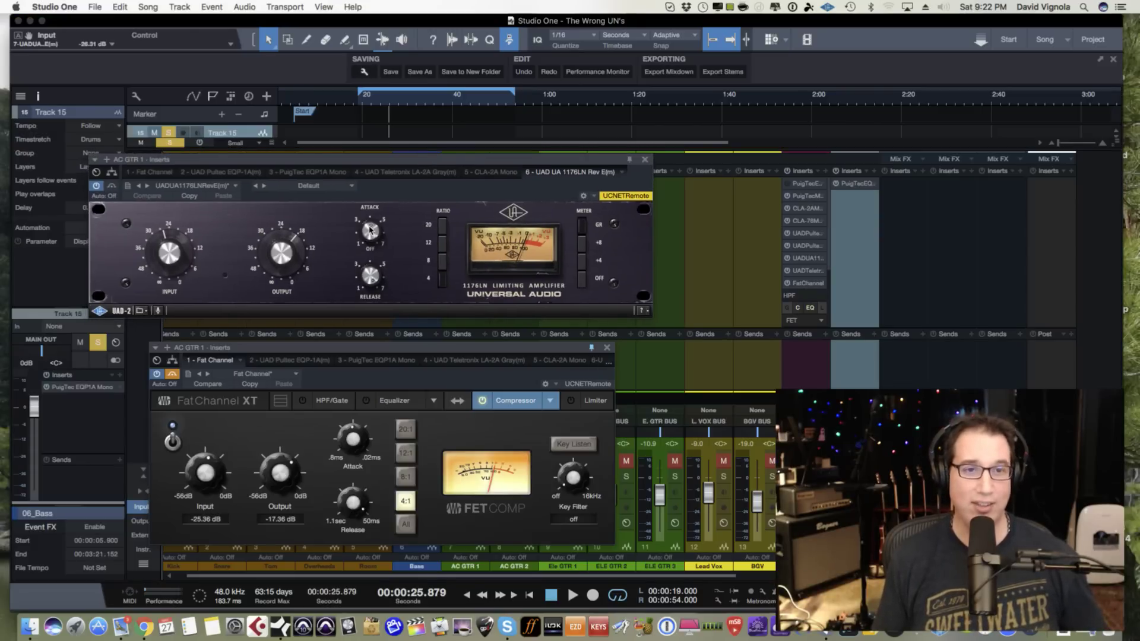
# - Set the AC GTR 1 1176LN's attack to about 3.83 and its input to about -38.02 dB while auditioning the track
pyautogui.click(371, 226)
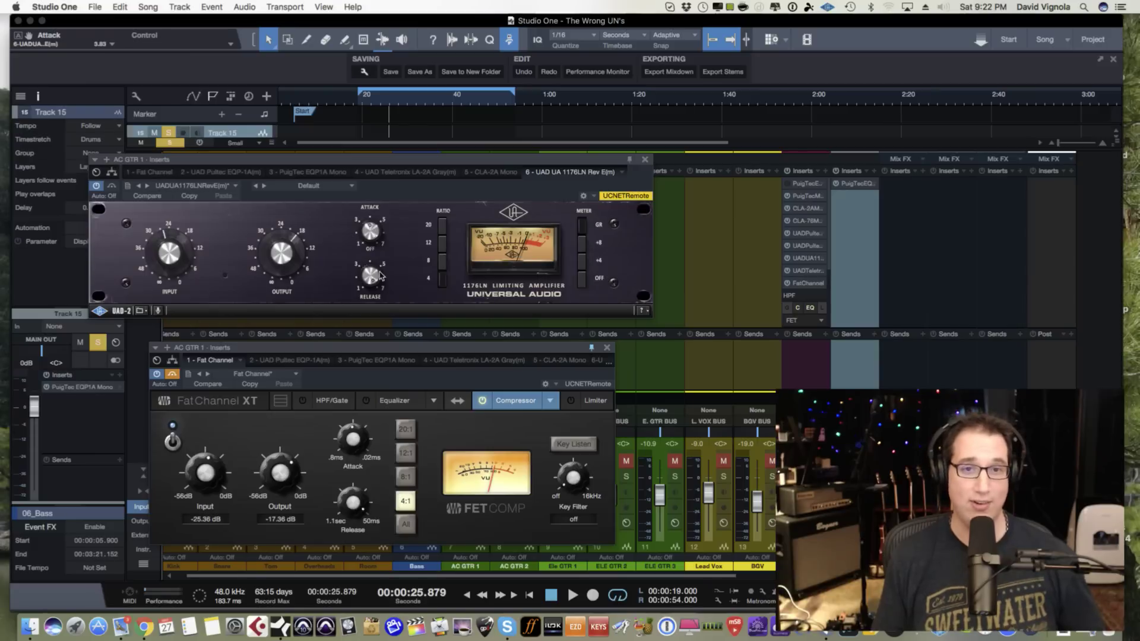
pyautogui.press('space')
pyautogui.moveTo(182, 234); pyautogui.dragTo(156, 249)
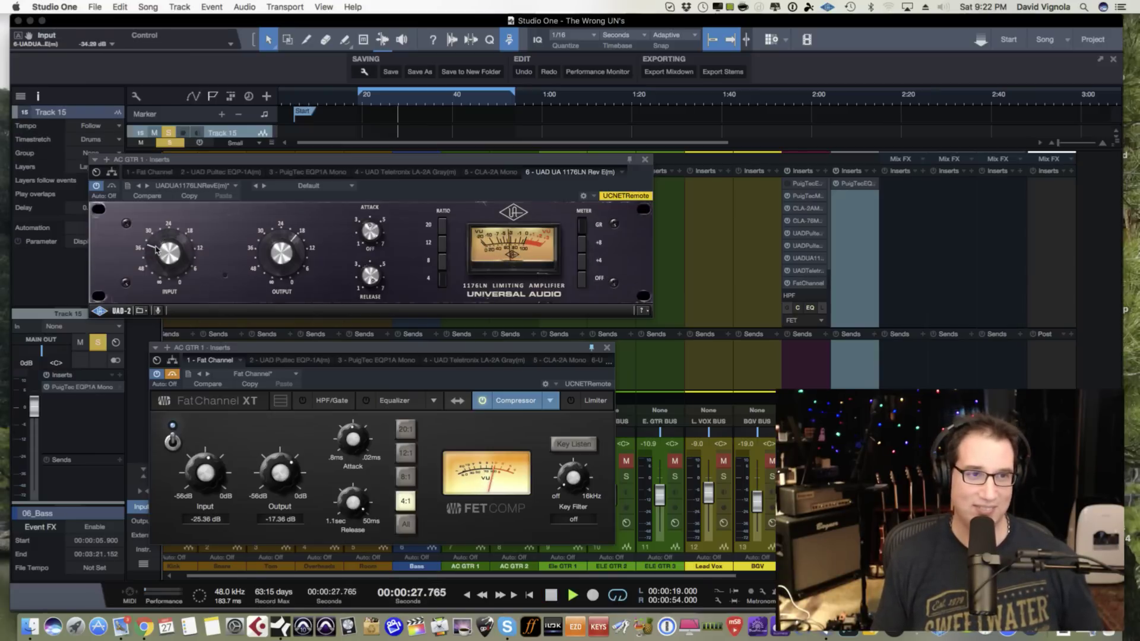
pyautogui.moveTo(156, 250); pyautogui.dragTo(156, 255)
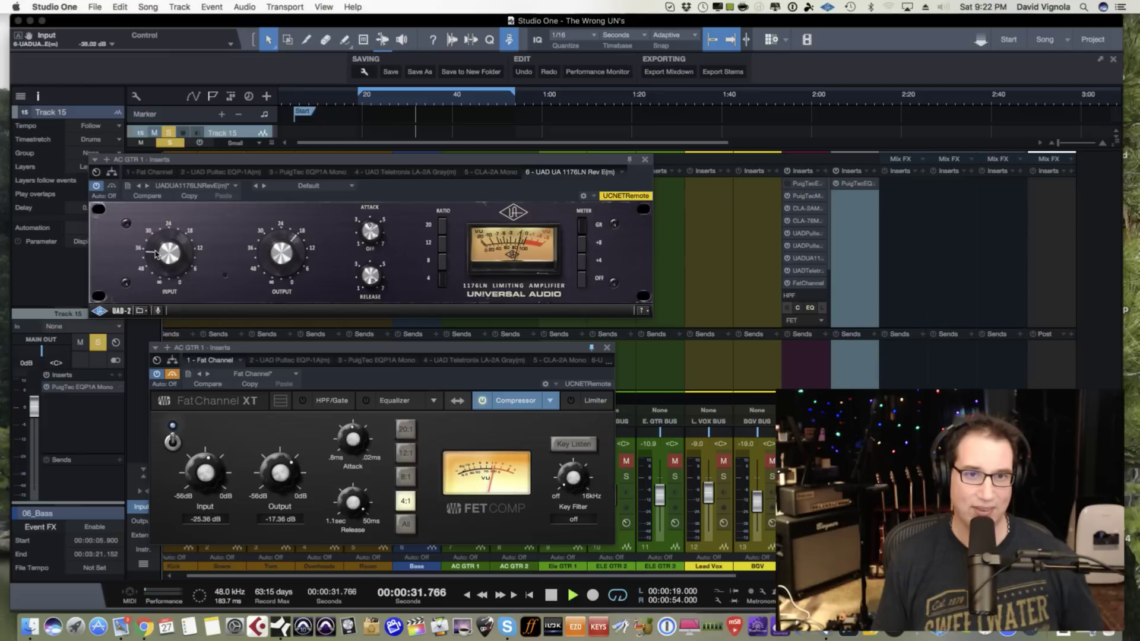
pyautogui.press('space')
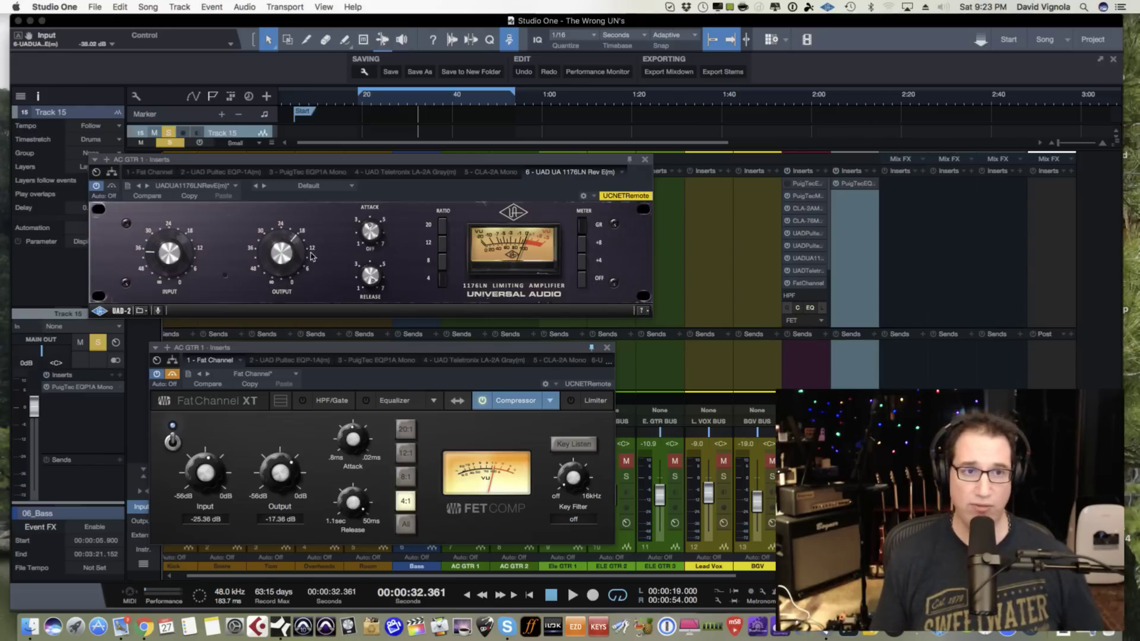
# - Fine-tune the 1176LN's input to about -38.22 dB during playback and toggle its bypass to compare the sound
pyautogui.press('space')
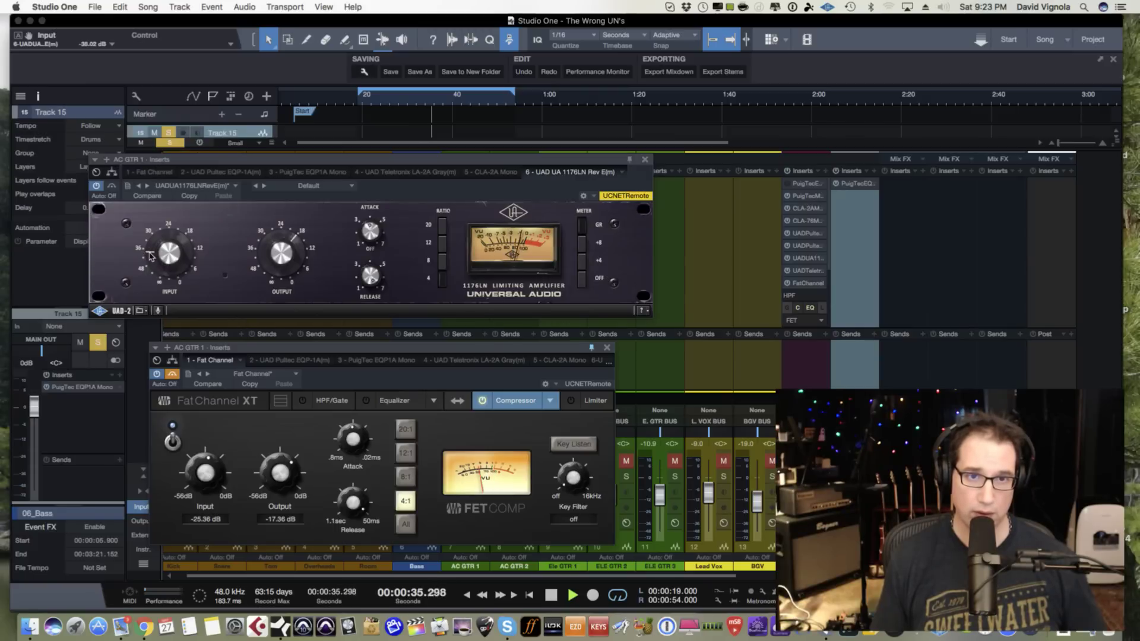
pyautogui.moveTo(150, 256); pyautogui.dragTo(151, 256)
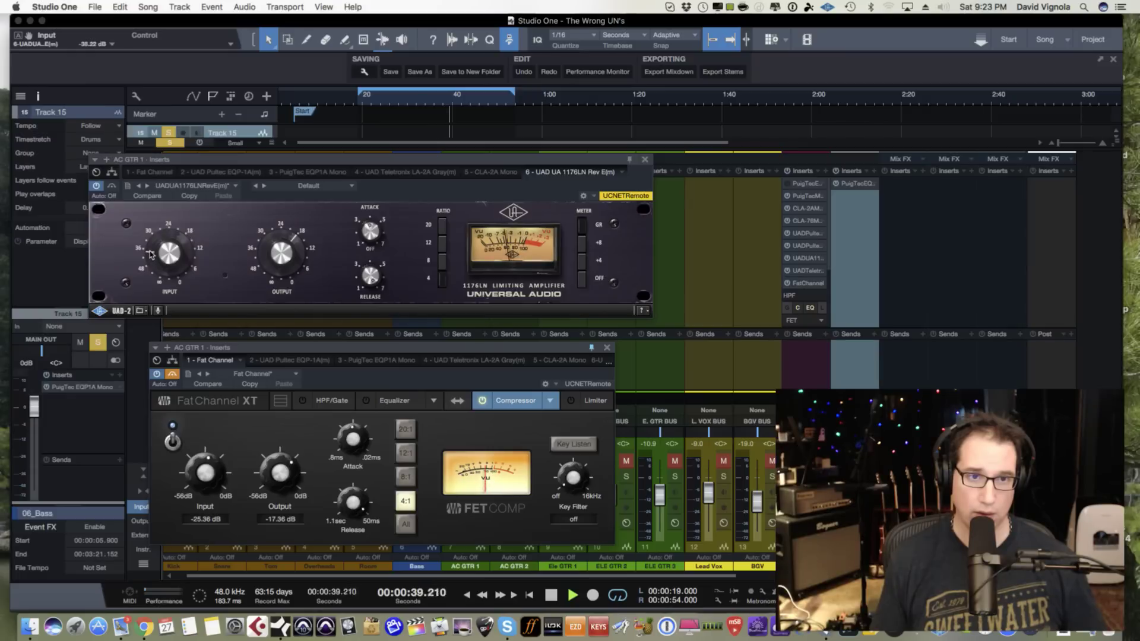
pyautogui.click(112, 187)
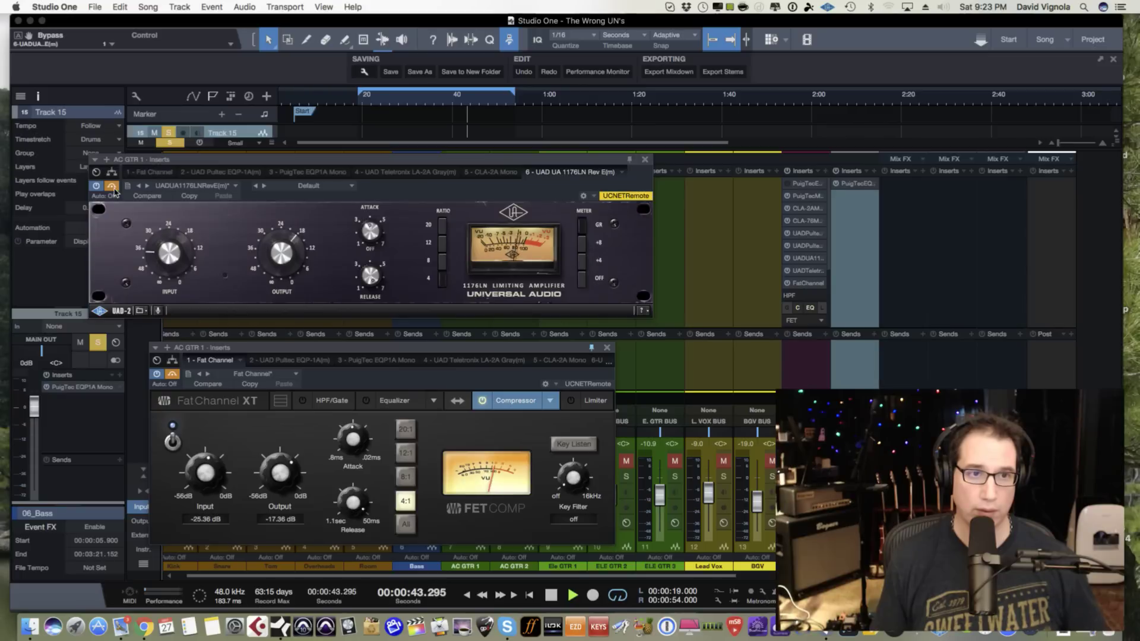
pyautogui.click(113, 187)
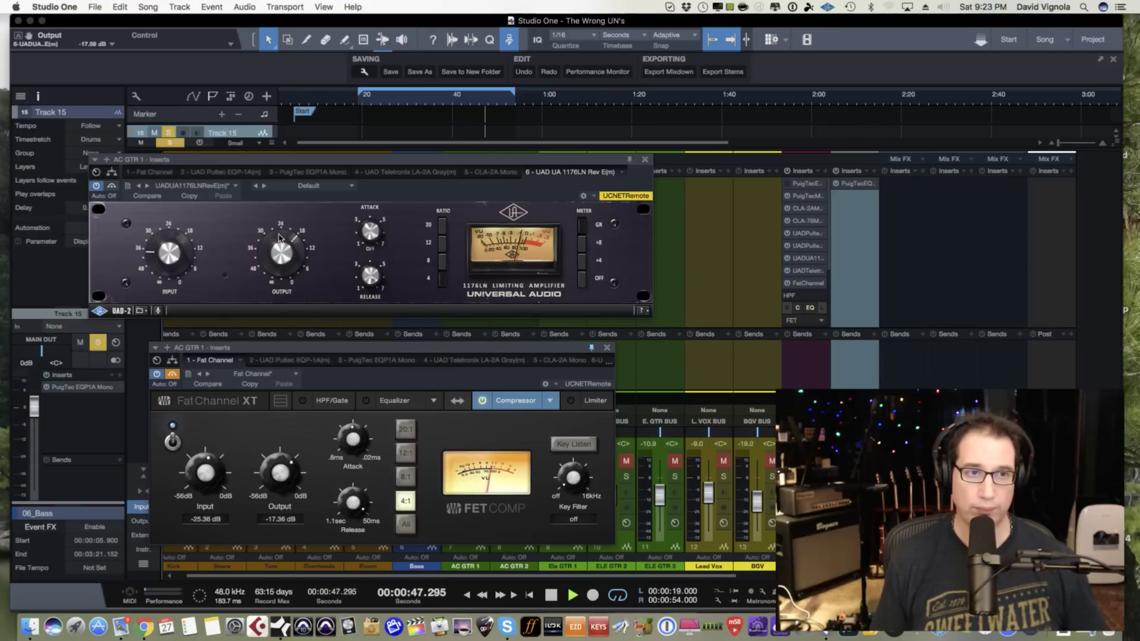
pyautogui.click(112, 187)
pyautogui.click(112, 187)
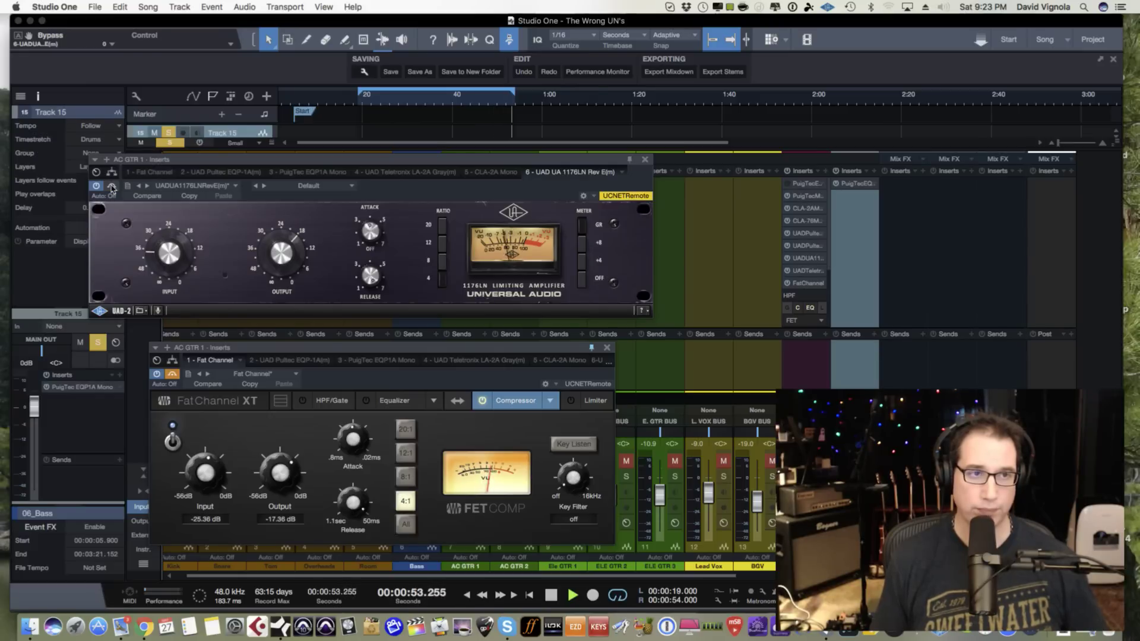
pyautogui.press('space')
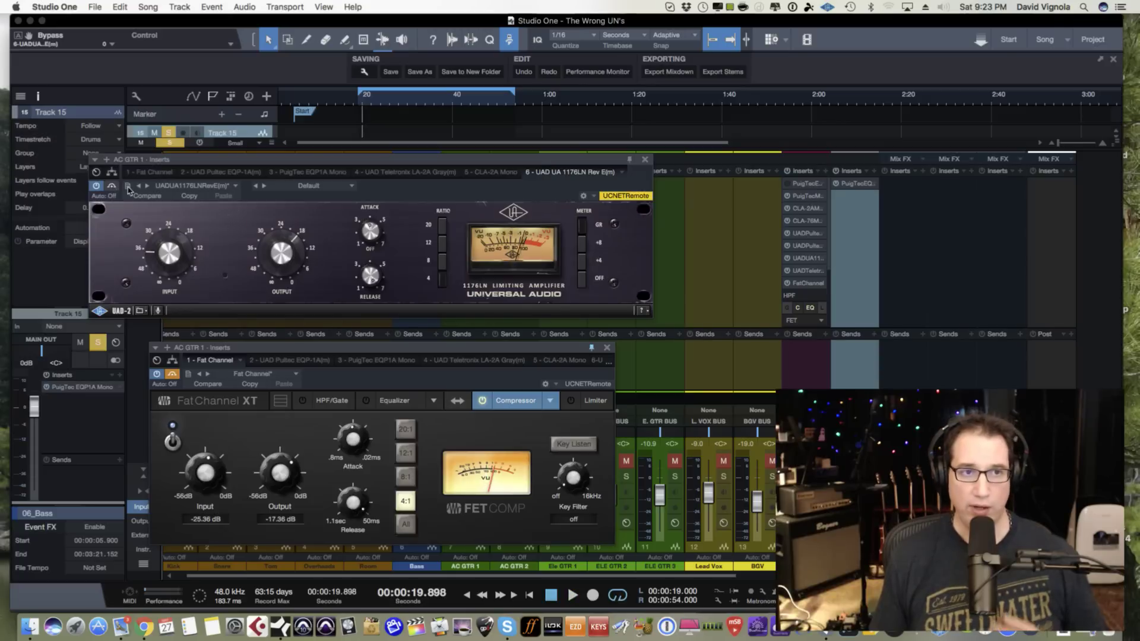
# - Play AC GTR 1 and alternate bypass between the 1176LN and Fat Channel XT to compare the two compressors
pyautogui.moveTo(274, 161); pyautogui.dragTo(280, 166)
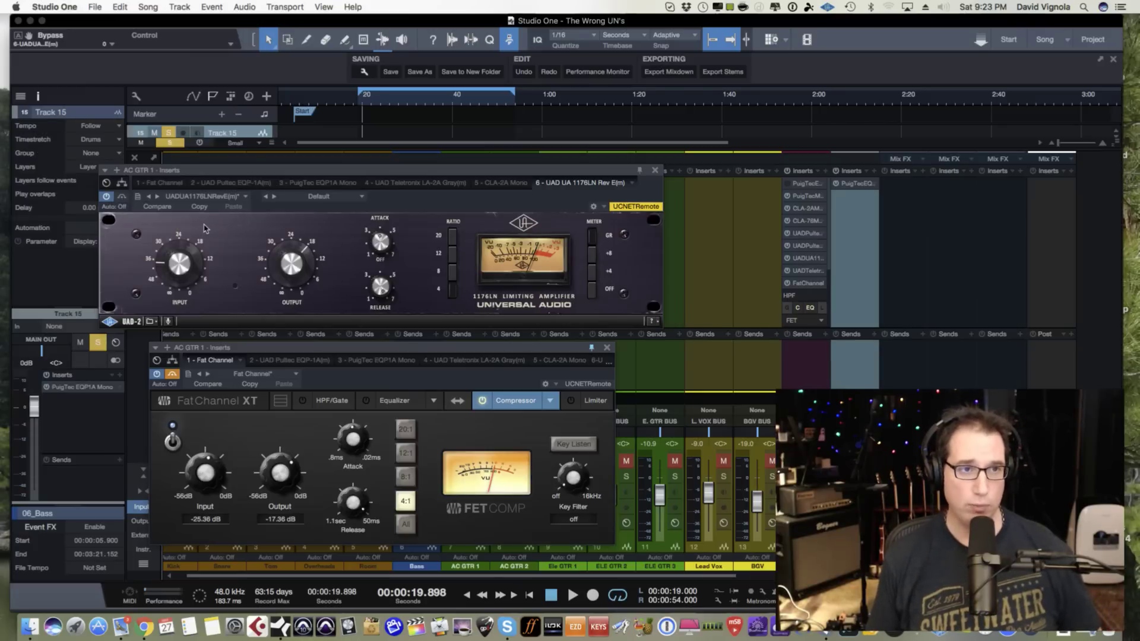
pyautogui.press('space')
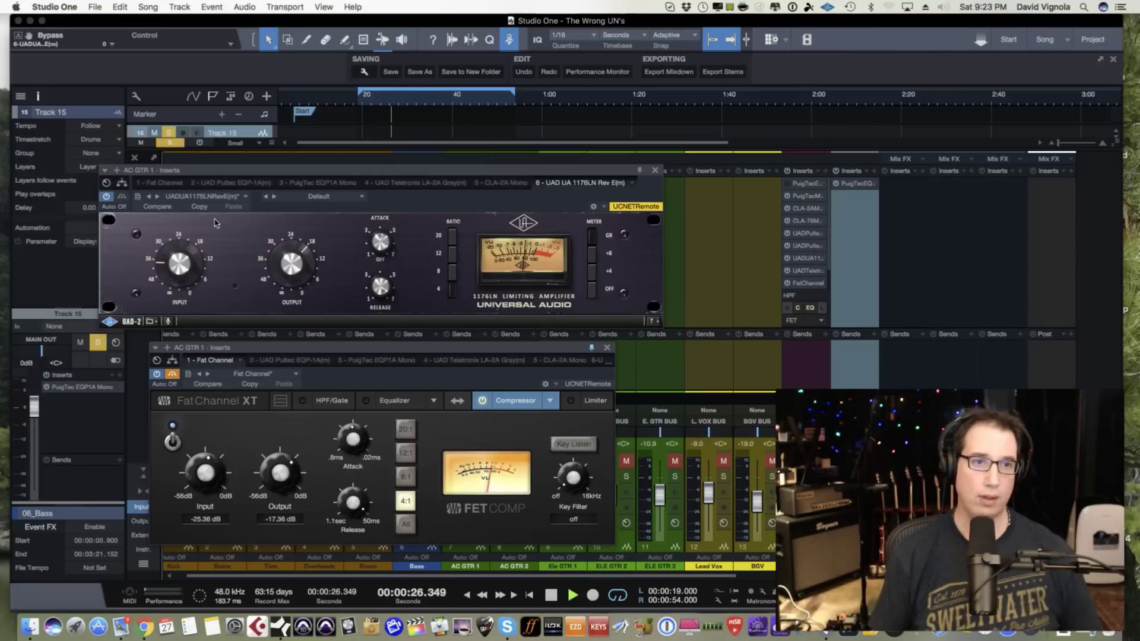
pyautogui.click(121, 197)
pyautogui.click(172, 373)
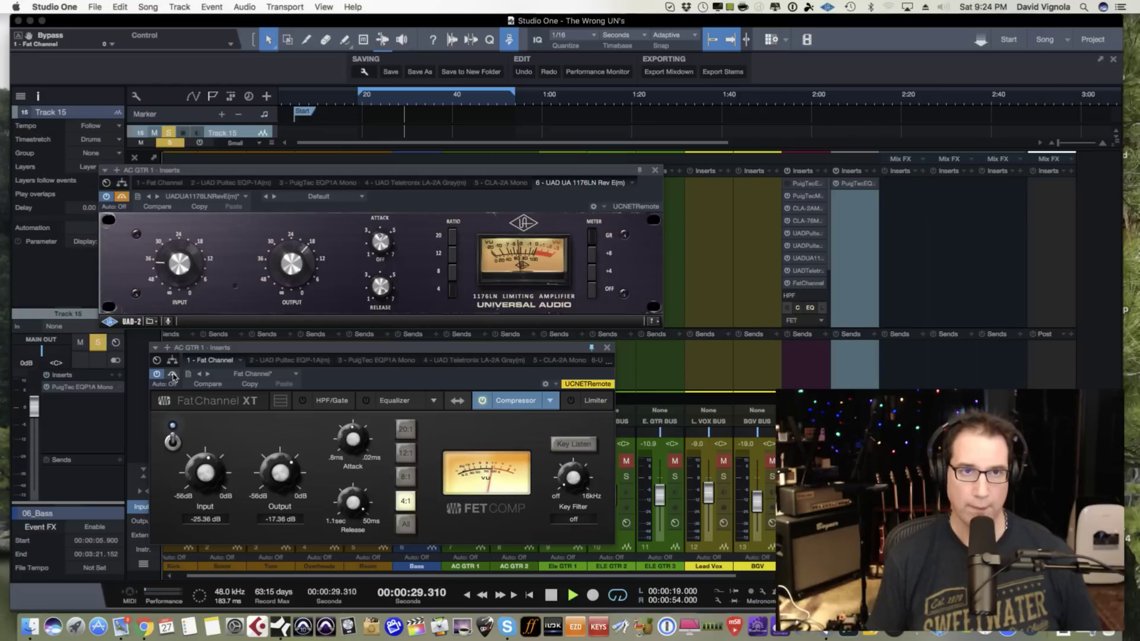
pyautogui.click(173, 374)
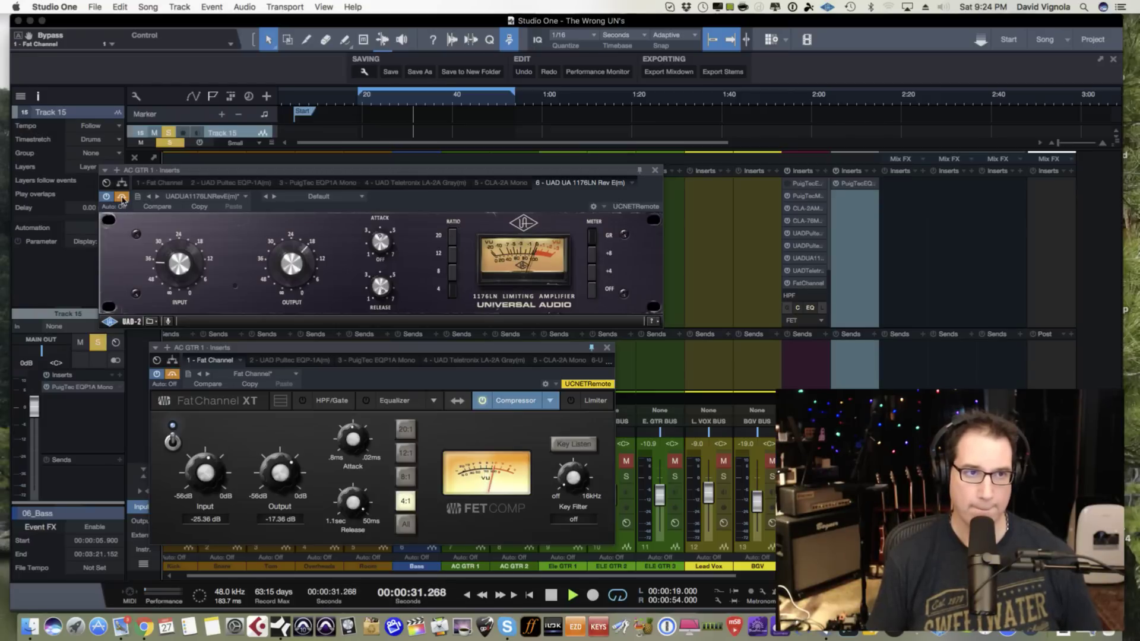
pyautogui.click(122, 198)
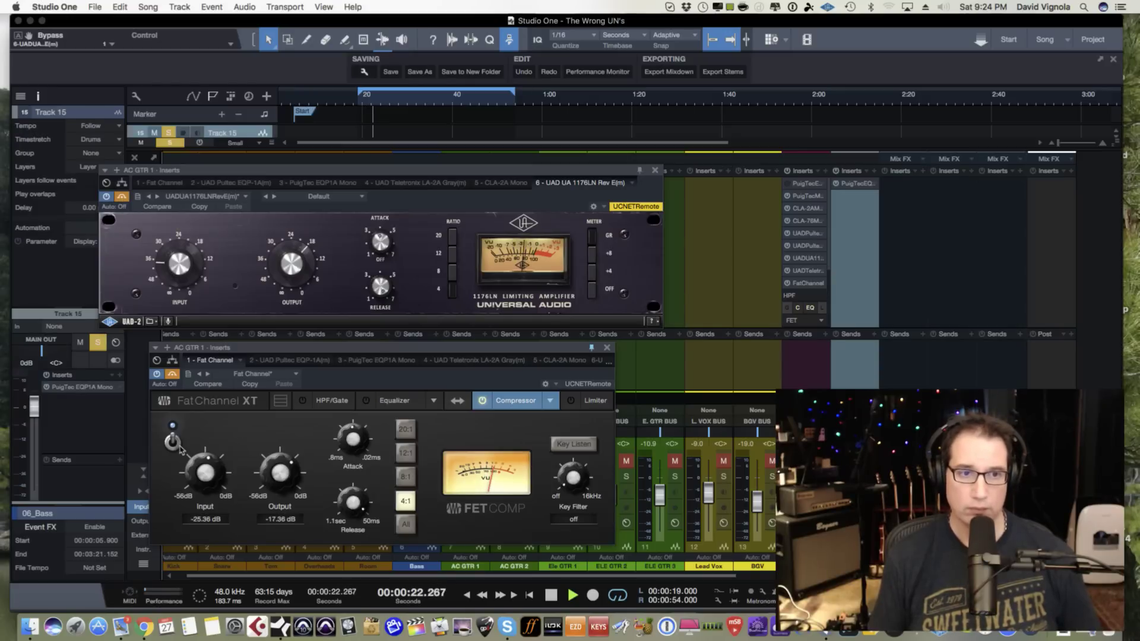
pyautogui.click(236, 408)
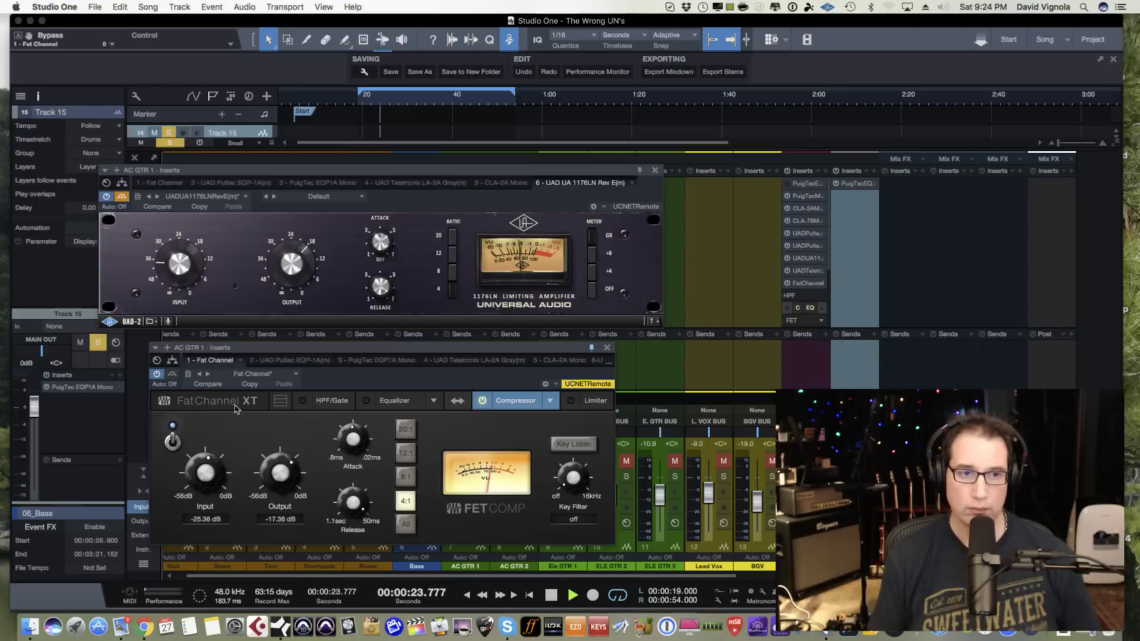
pyautogui.click(171, 375)
pyautogui.click(122, 196)
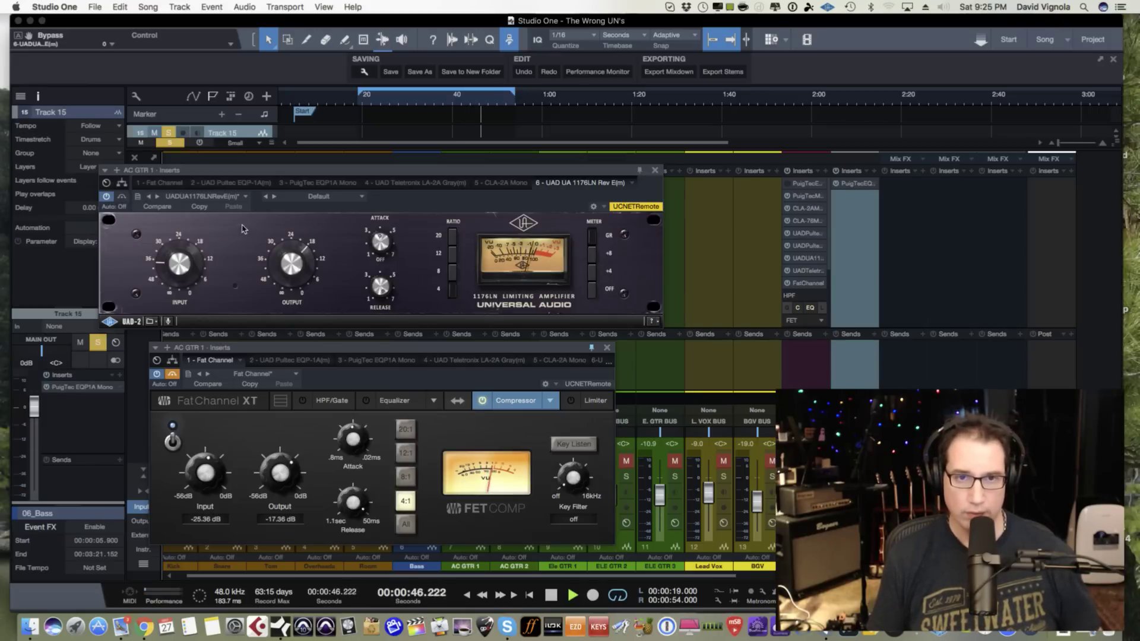
pyautogui.press('space')
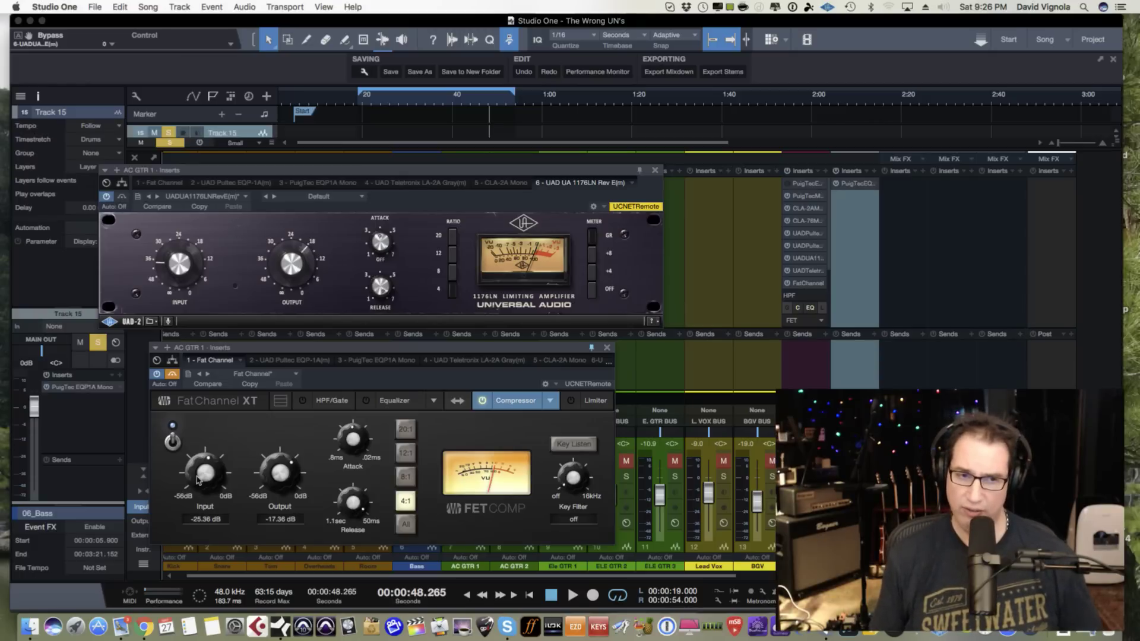
# - Set the Fat Channel FET compressor's input to -25.76 dB, and bypass the AC GTR 1 1176LN and close its window
pyautogui.scroll(-2, 206, 467)
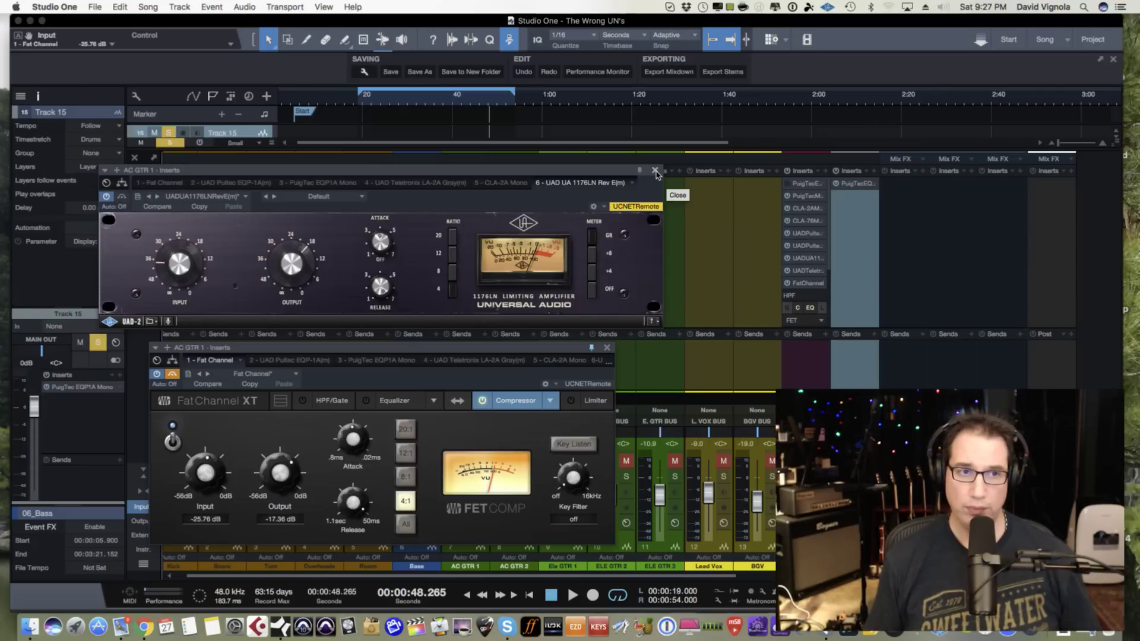
pyautogui.click(122, 196)
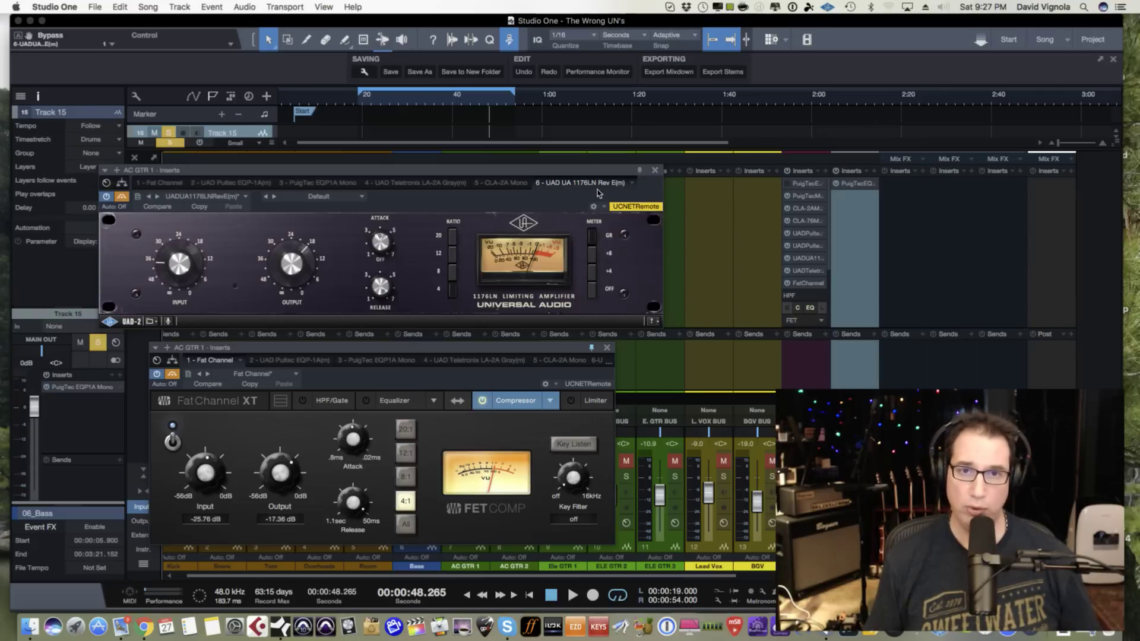
pyautogui.click(656, 171)
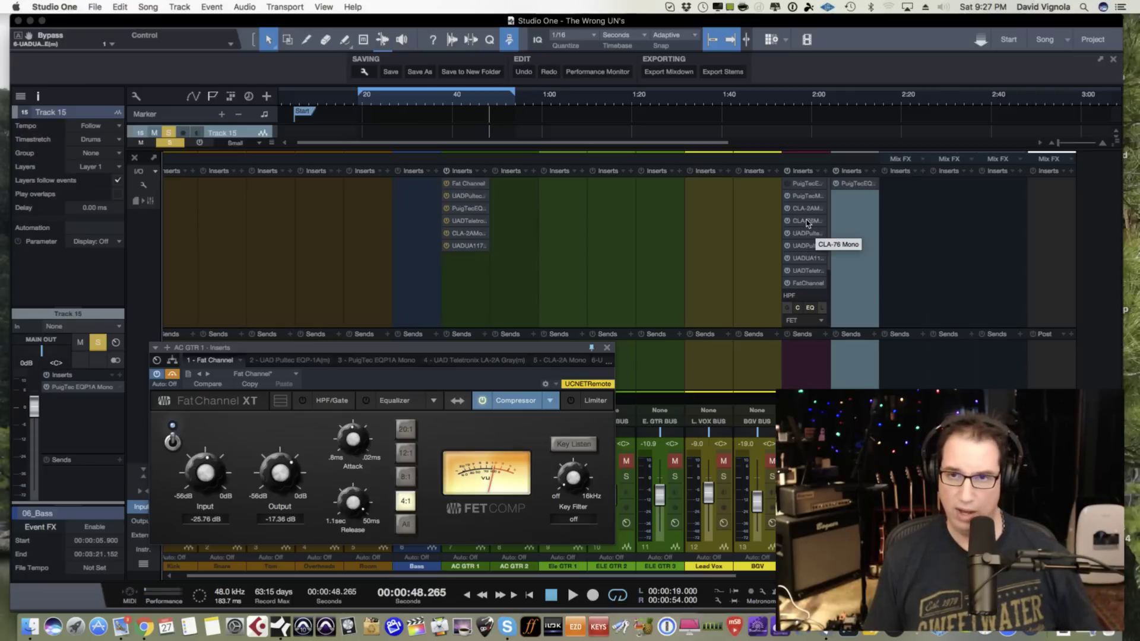
# - Copy CLA-76 Mono from the plugins channel to the AC GTR 1 inserts and try its Bluey and Blacky revisions, ending on Blacky
pyautogui.moveTo(808, 223); pyautogui.dragTo(464, 262)
pyautogui.moveTo(425, 172); pyautogui.dragTo(490, 137)
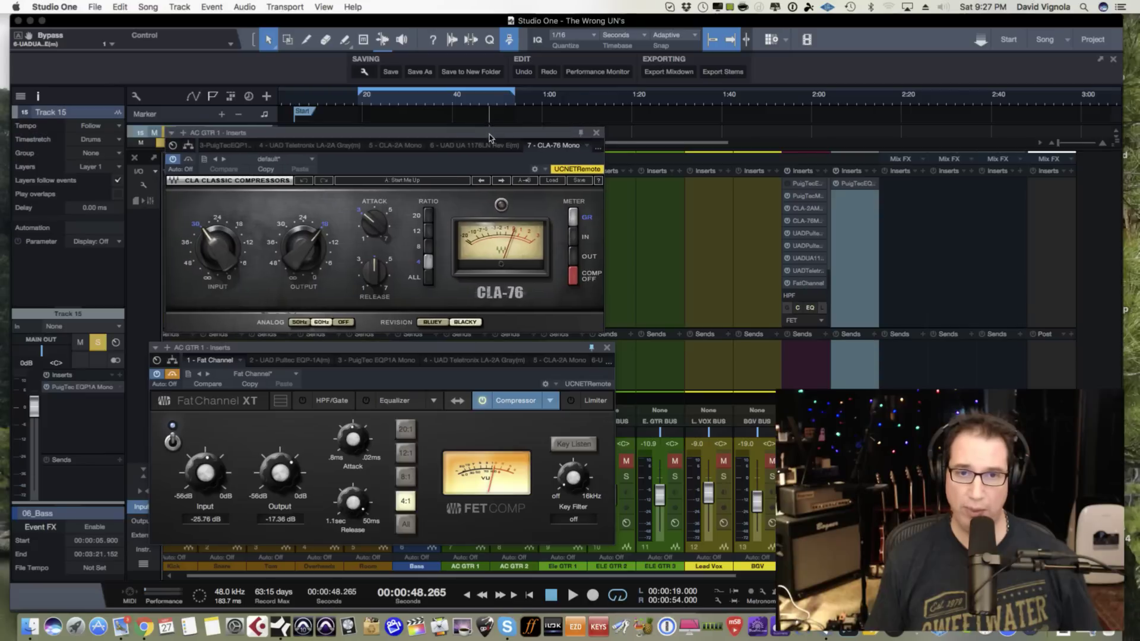
pyautogui.click(431, 322)
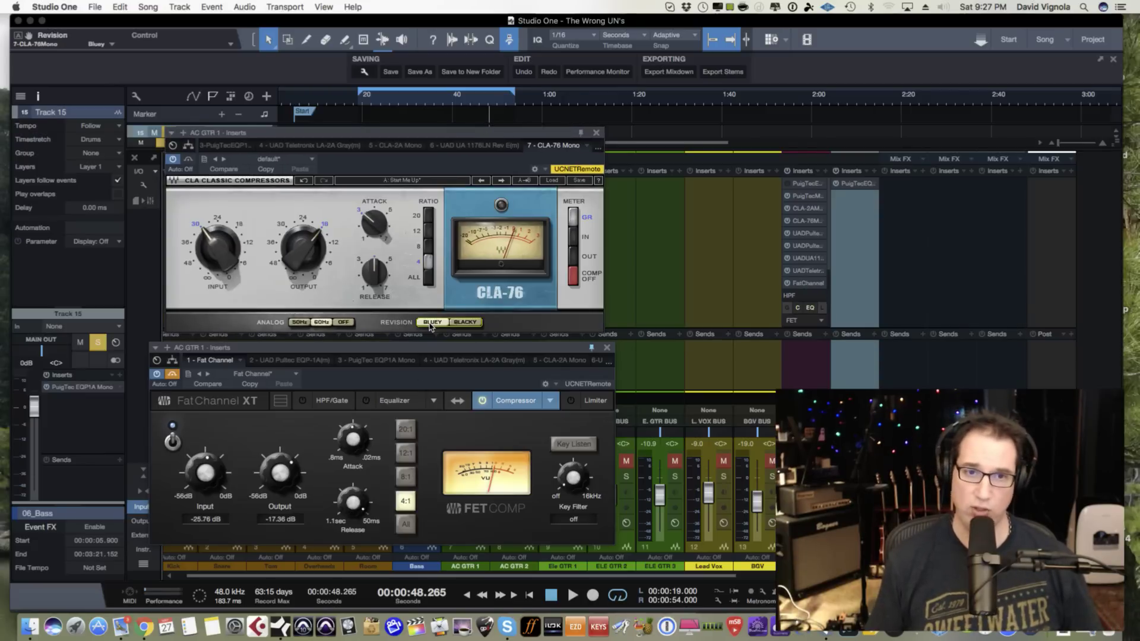
pyautogui.click(465, 322)
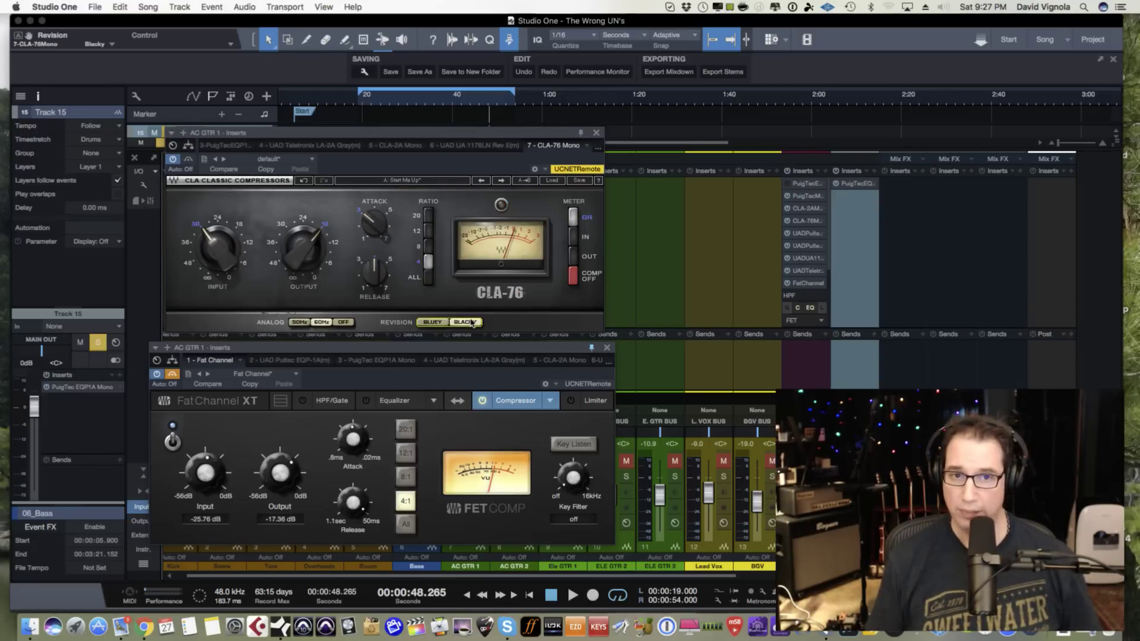
pyautogui.click(433, 322)
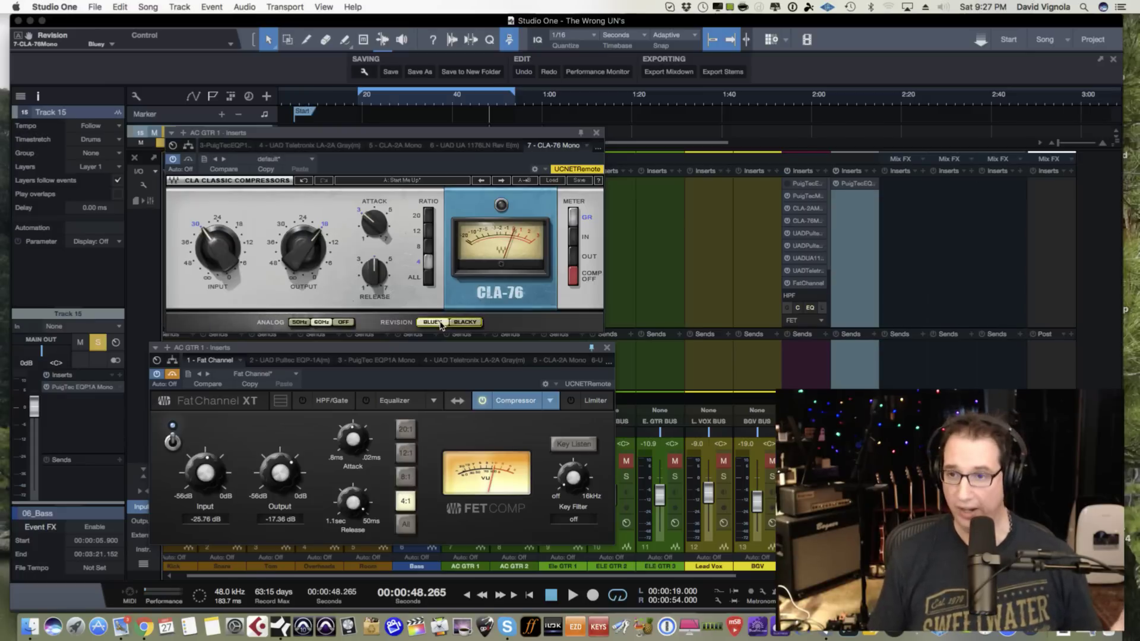
pyautogui.click(468, 323)
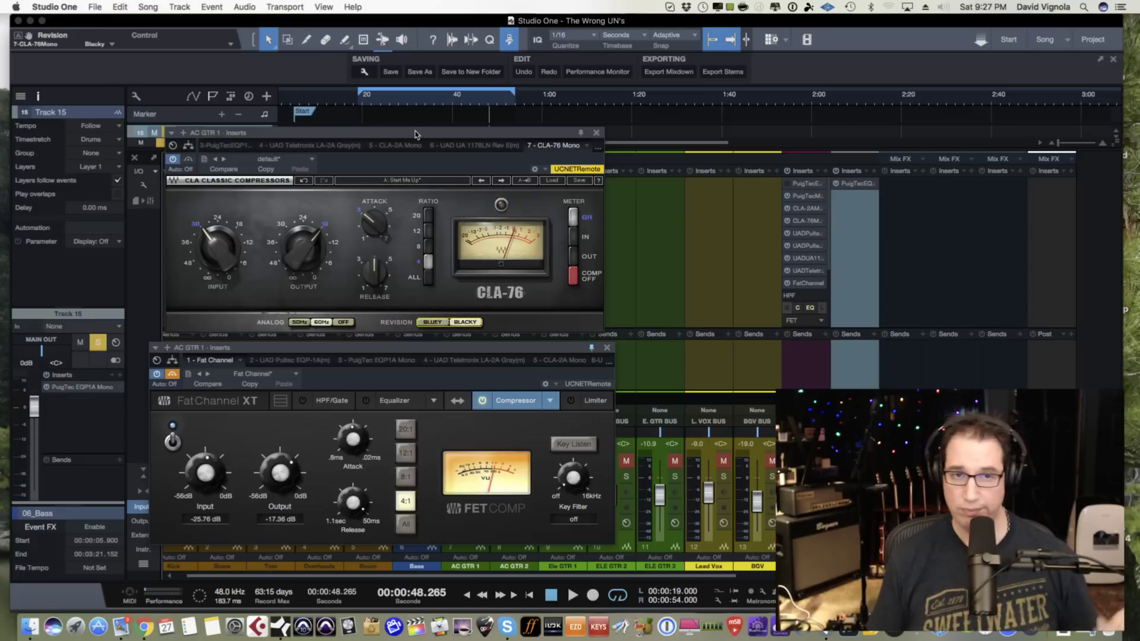
pyautogui.moveTo(344, 134); pyautogui.dragTo(342, 131)
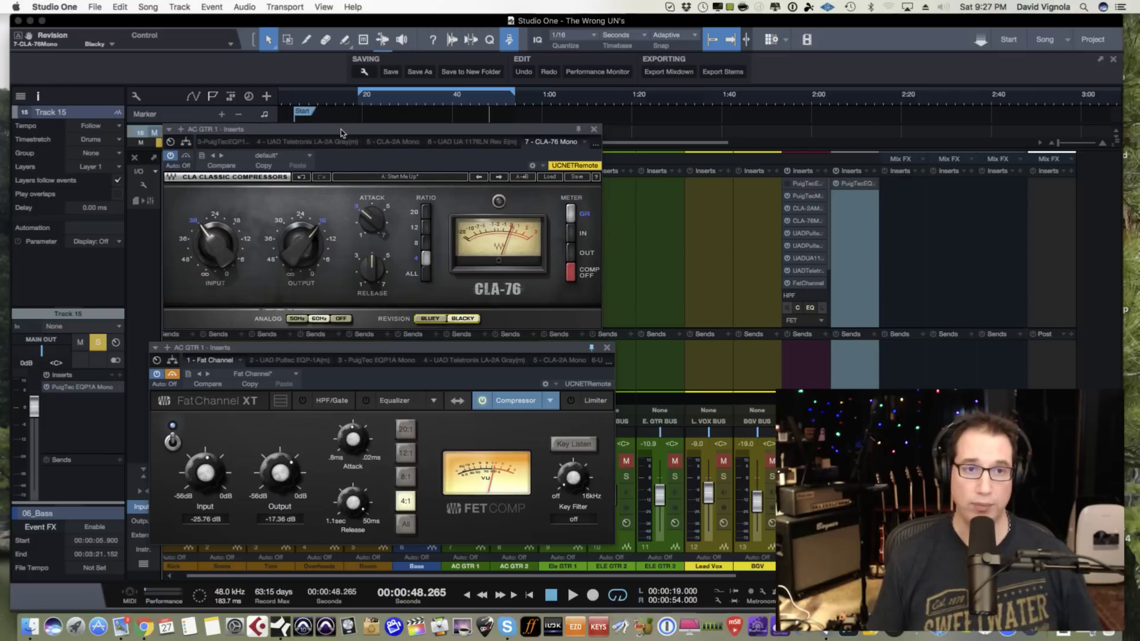
# - Raise the CLA-76's release, set its attack to about 4.01 and its output to about -25.2
pyautogui.moveTo(373, 274); pyautogui.dragTo(377, 159)
pyautogui.moveTo(373, 219); pyautogui.dragTo(376, 169)
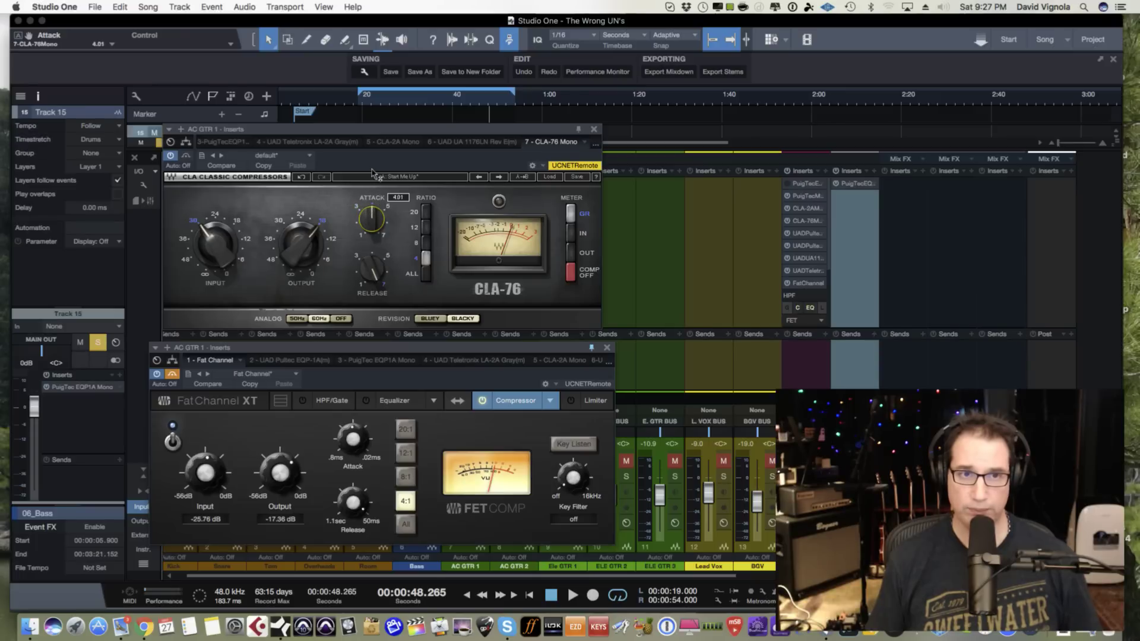
pyautogui.moveTo(283, 245); pyautogui.dragTo(265, 277)
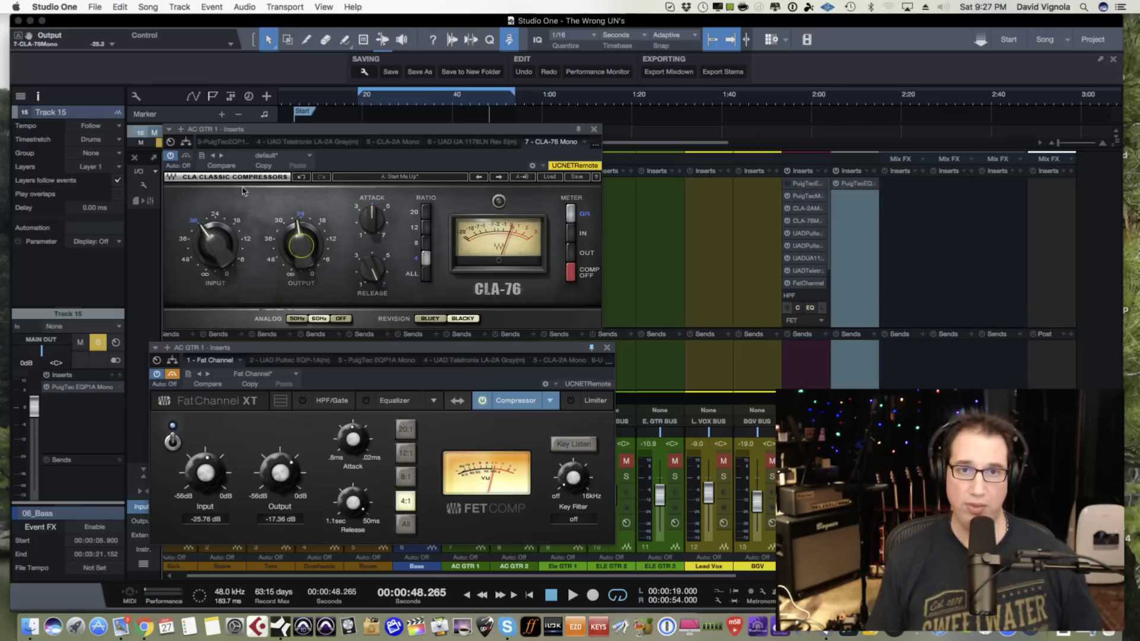
# - Set the CLA-76's input to about -30.4 and output to about -21.2 during playback, checking the level against its bypass
pyautogui.moveTo(220, 244)
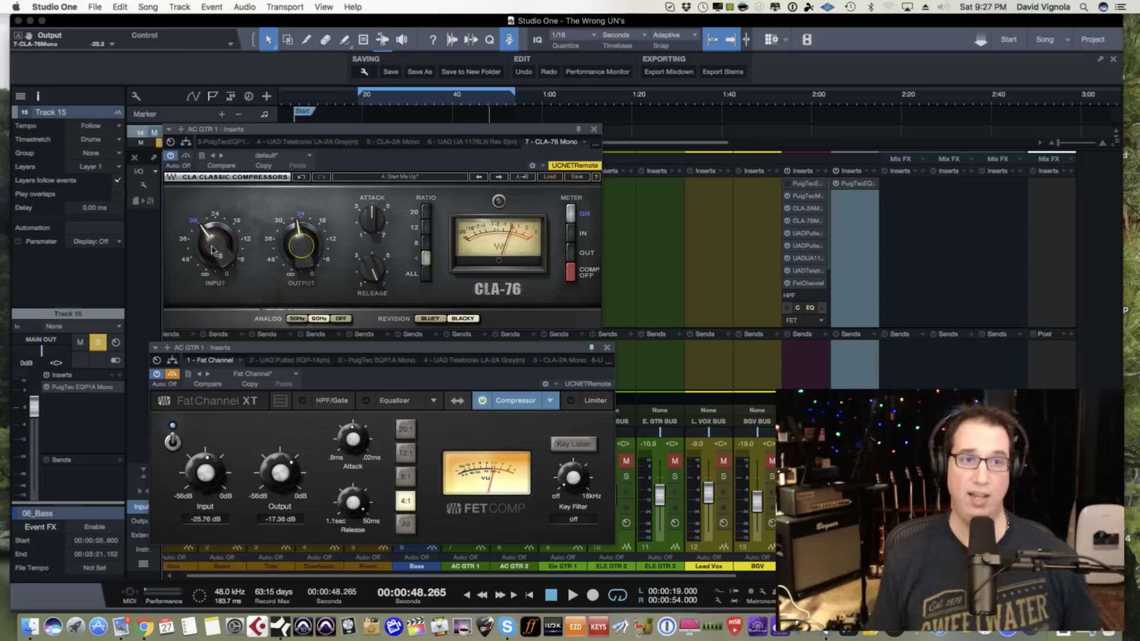
pyautogui.press('space')
pyautogui.moveTo(221, 243)
pyautogui.mouseDown()
pyautogui.moveTo(220, 232)
pyautogui.moveTo(209, 254)
pyautogui.moveTo(212, 243)
pyautogui.mouseUp()
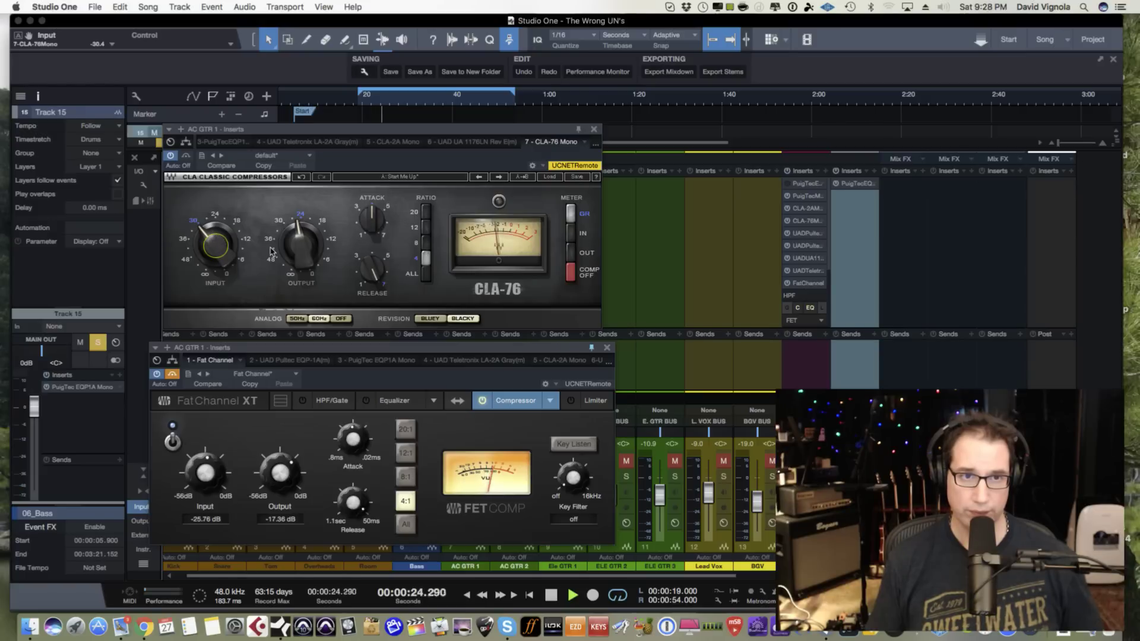
pyautogui.moveTo(299, 237); pyautogui.dragTo(304, 223)
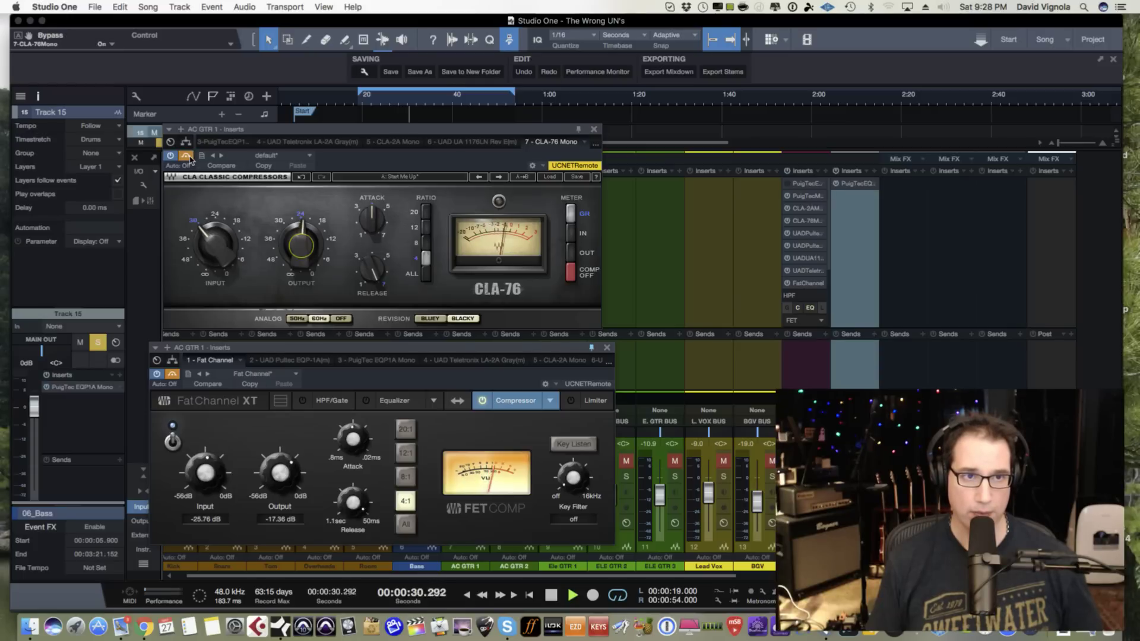
pyautogui.moveTo(301, 241); pyautogui.dragTo(296, 235)
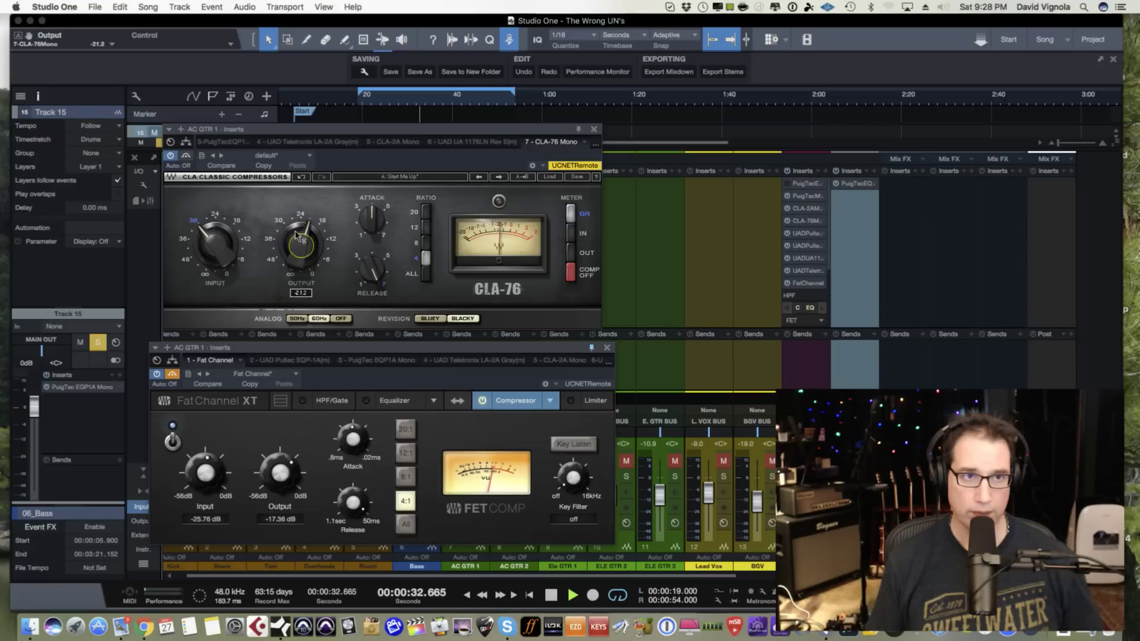
pyautogui.click(187, 157)
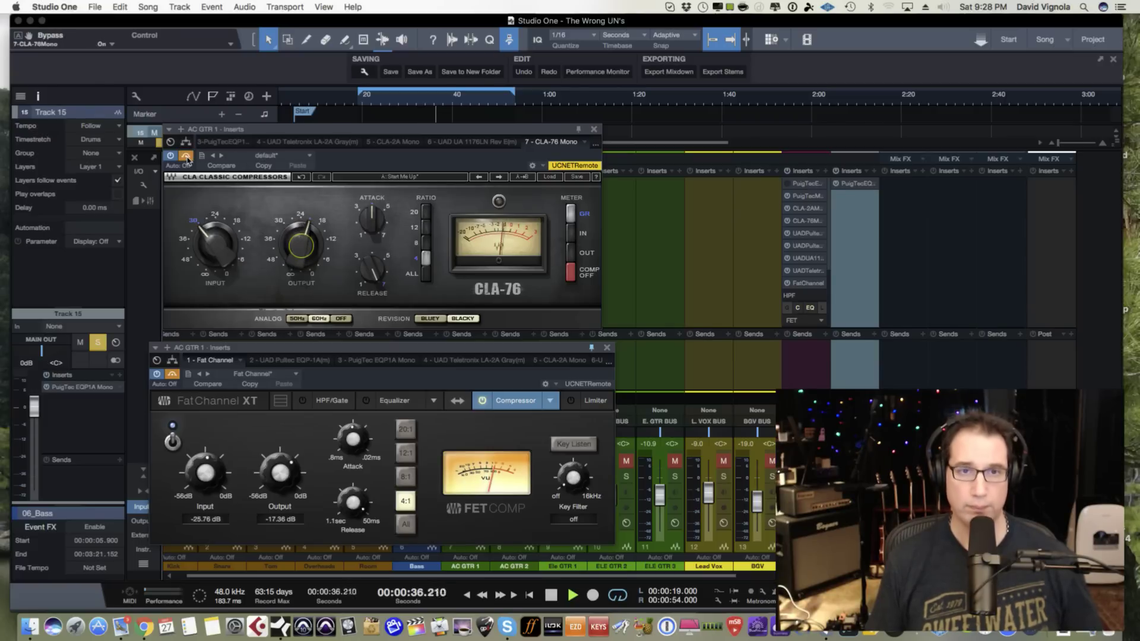
pyautogui.click(186, 157)
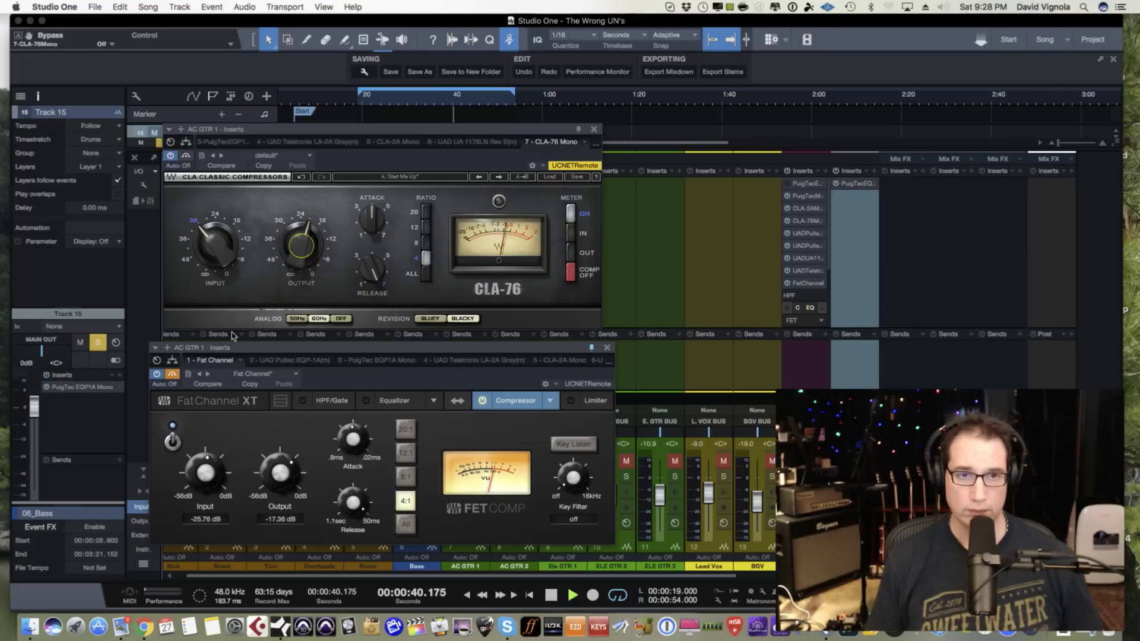
# - Alternate bypass between the CLA-76 and Fat Channel XT during playback to compare them on AC GTR 1, and stop playback
pyautogui.moveTo(237, 348); pyautogui.dragTo(237, 342)
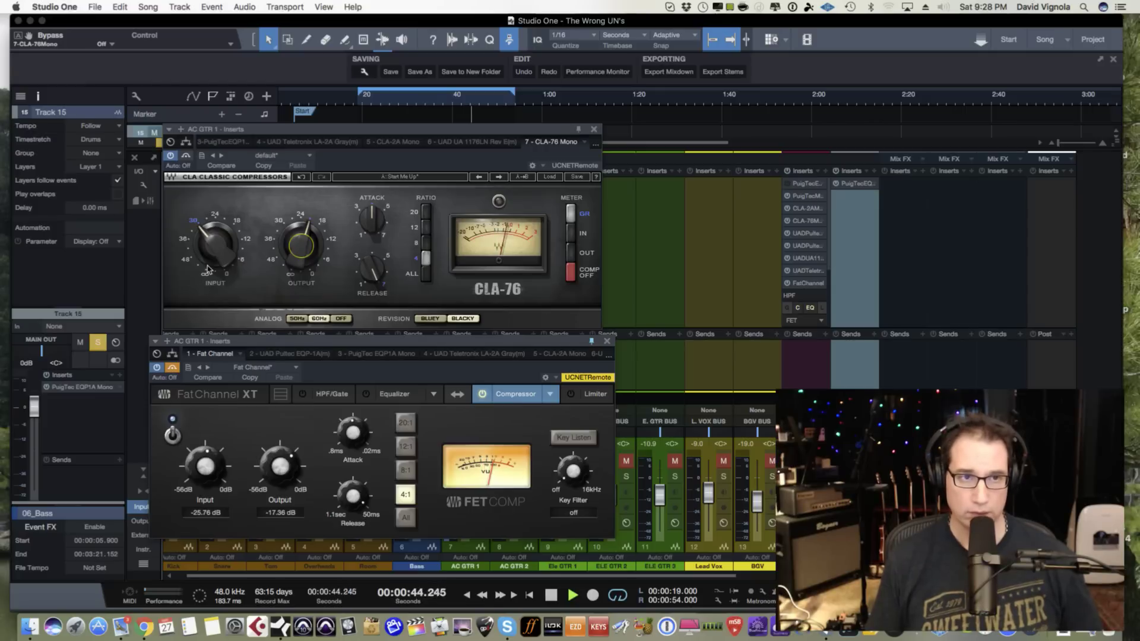
pyautogui.click(185, 158)
pyautogui.click(174, 373)
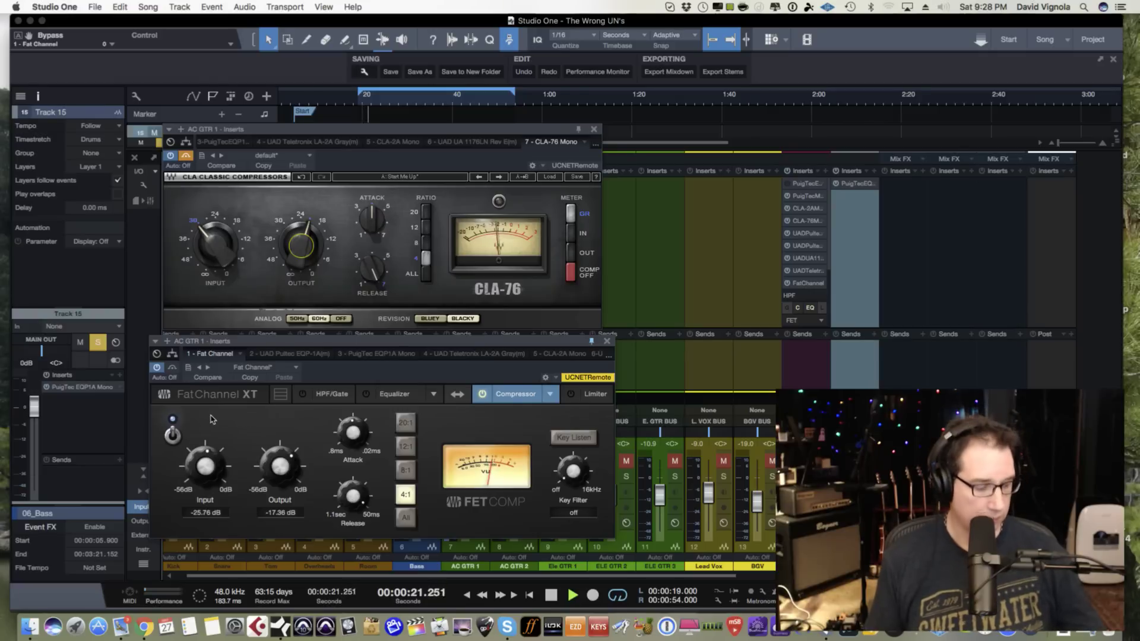
pyautogui.click(173, 368)
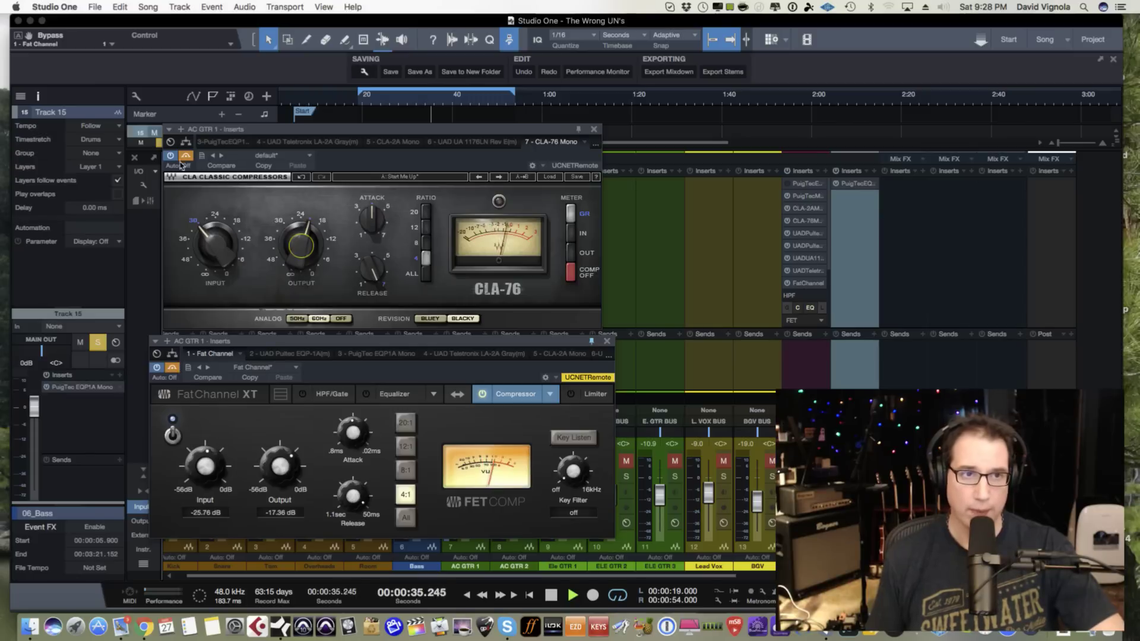
pyautogui.click(185, 157)
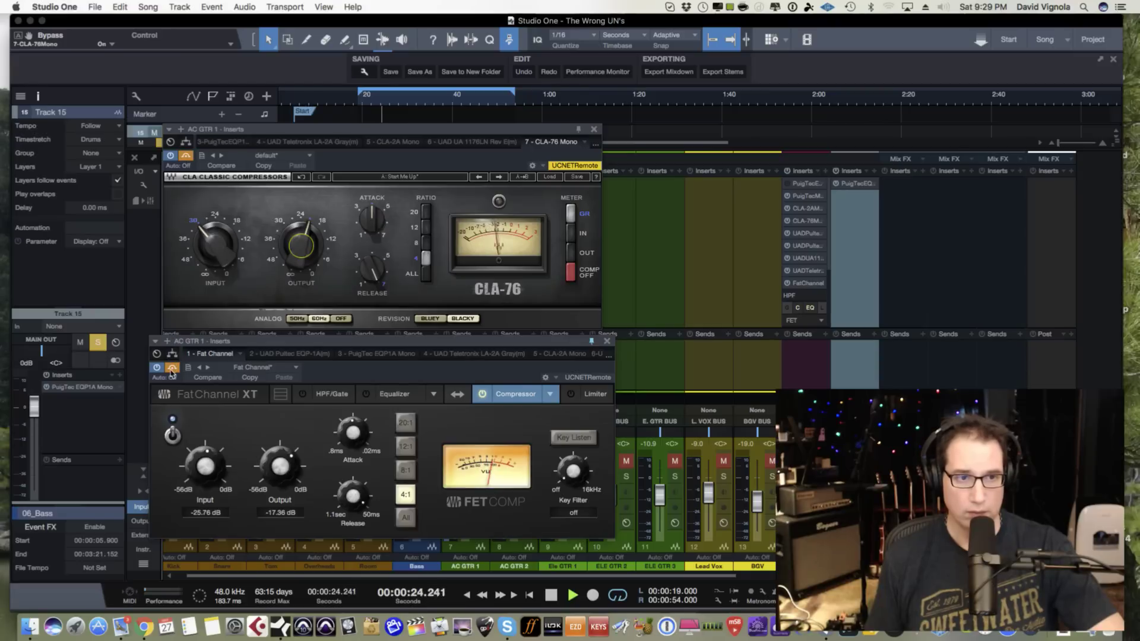
pyautogui.click(249, 438)
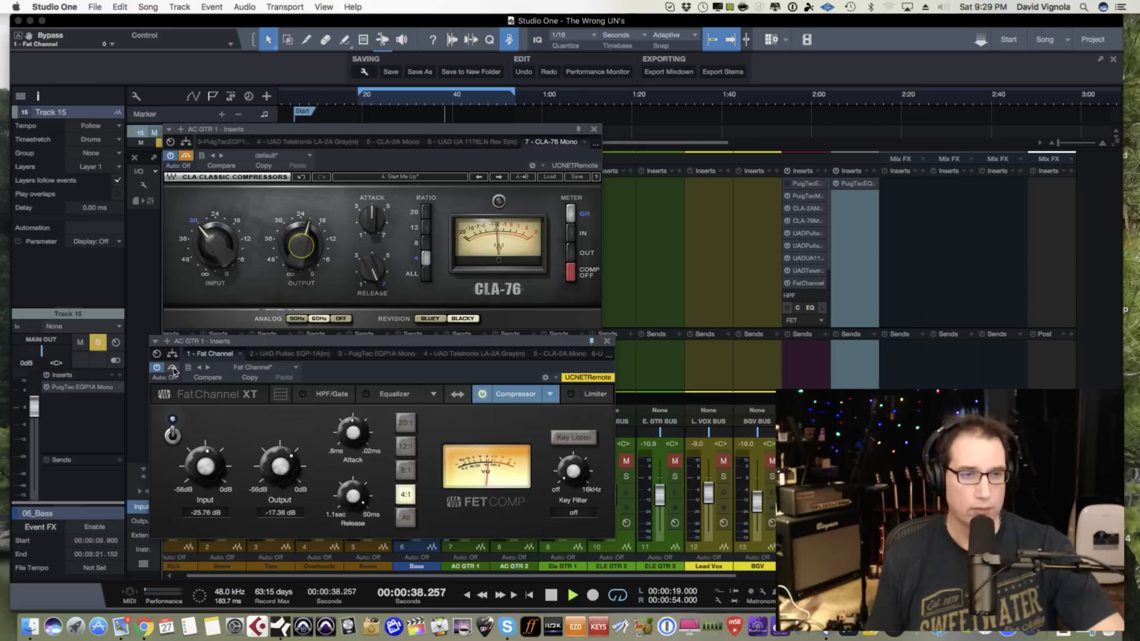
pyautogui.click(188, 173)
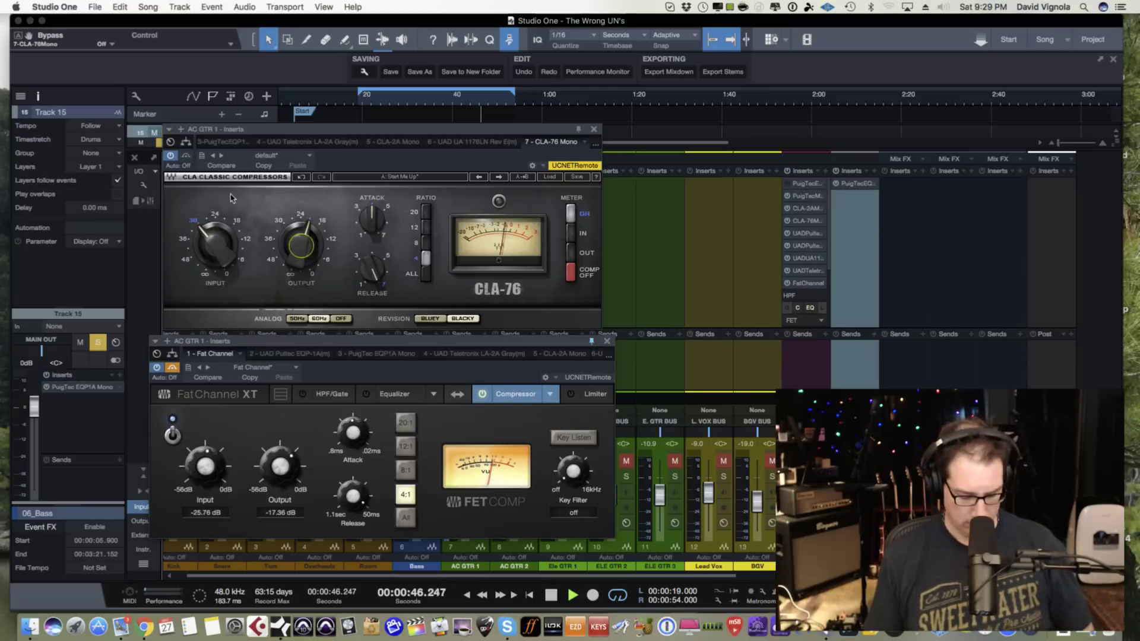
pyautogui.press('space')
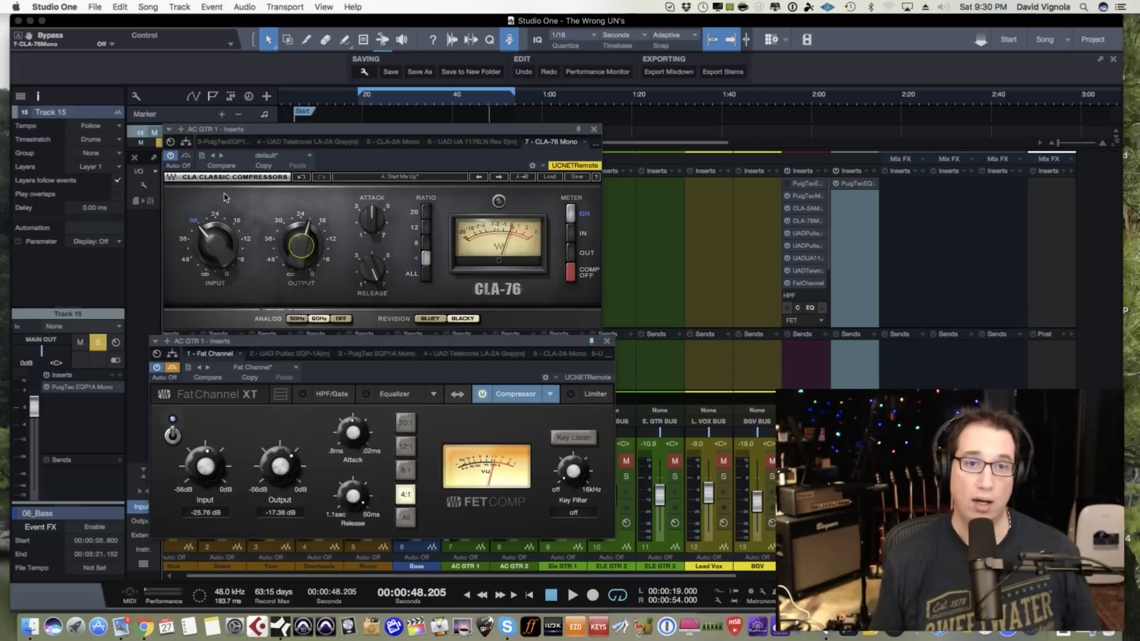
# - Set the Fat Channel FET compressor's attack to 0.40 ms
pyautogui.click(350, 425)
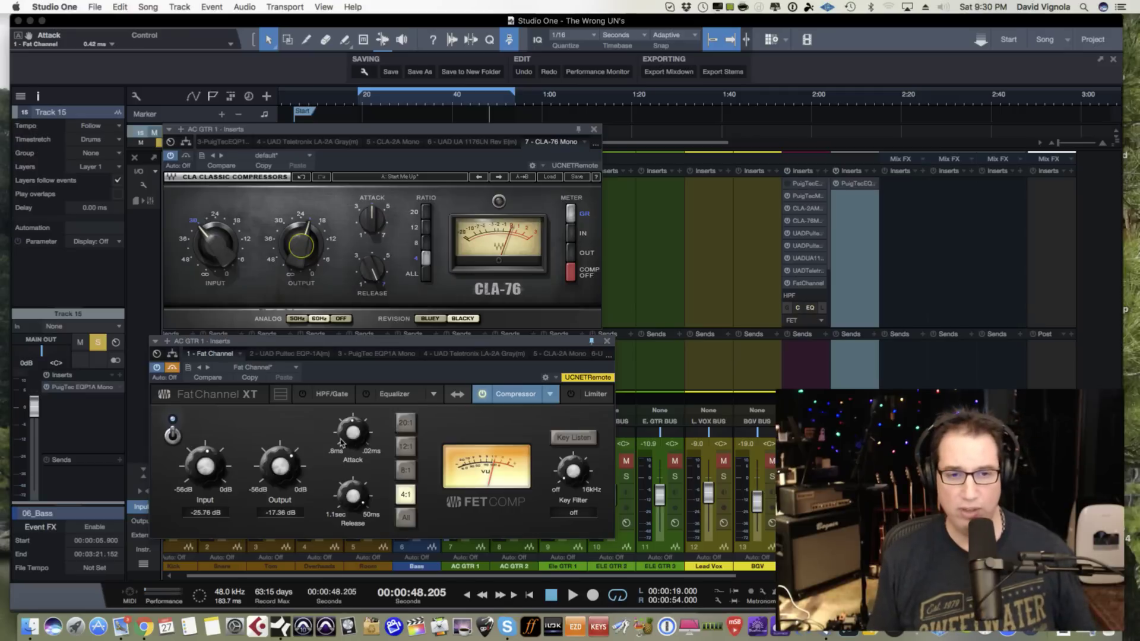
pyautogui.moveTo(351, 441); pyautogui.dragTo(352, 438)
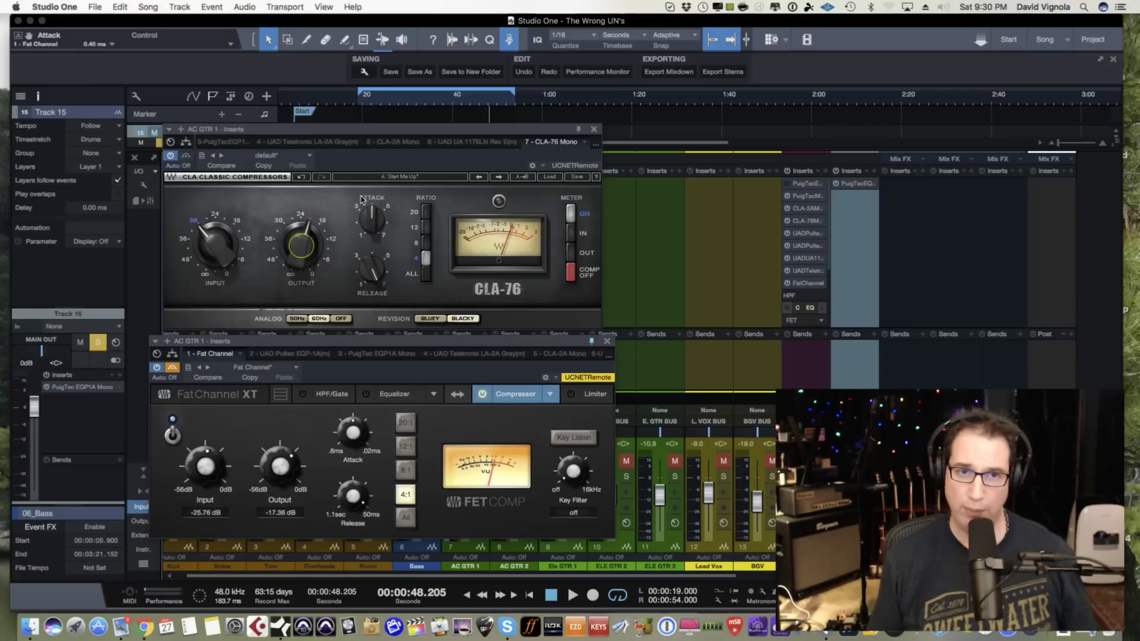
pyautogui.moveTo(374, 217)
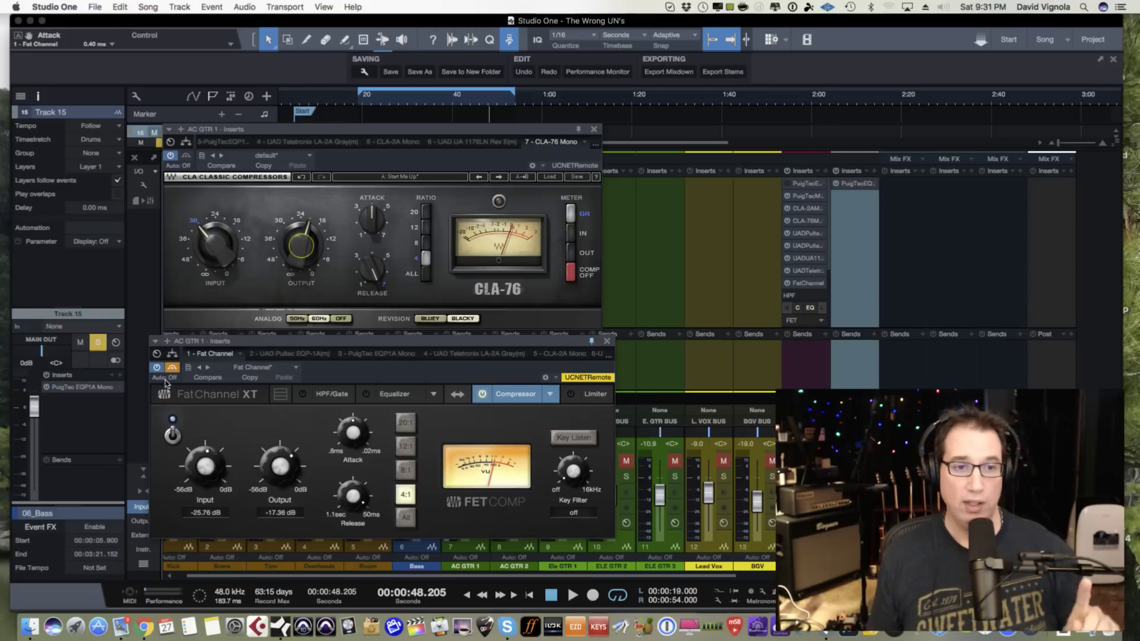
# - Close Fat Channel XT and open AC GTR 1's UAD 1176LN alongside the CLA-76, with both plug-in windows fully visible
pyautogui.click(607, 342)
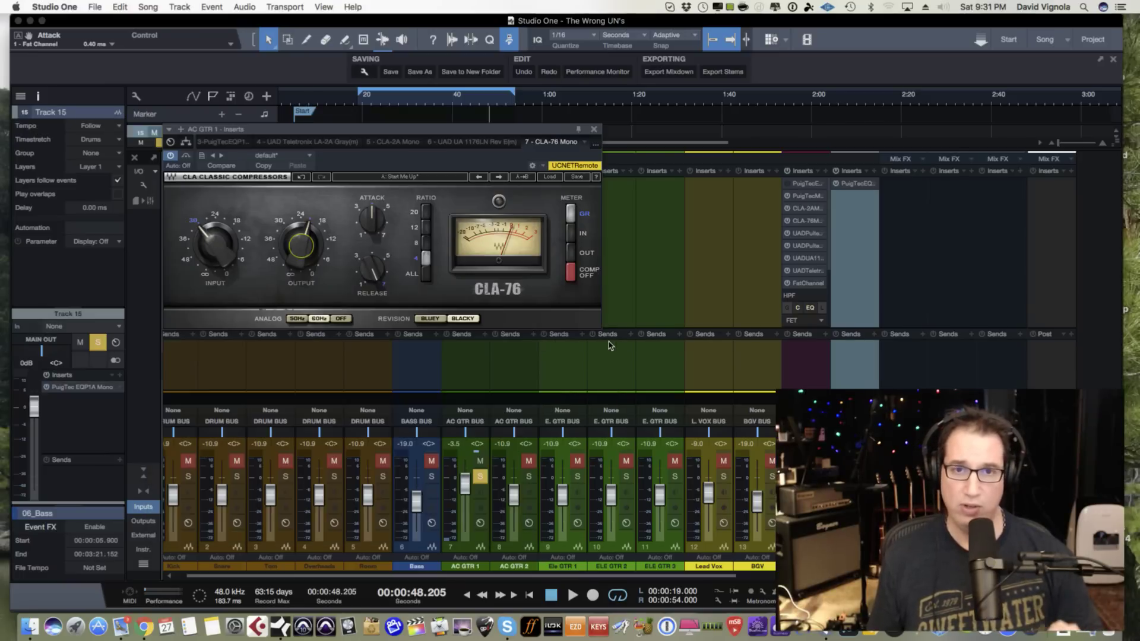
pyautogui.moveTo(449, 135); pyautogui.dragTo(438, 349)
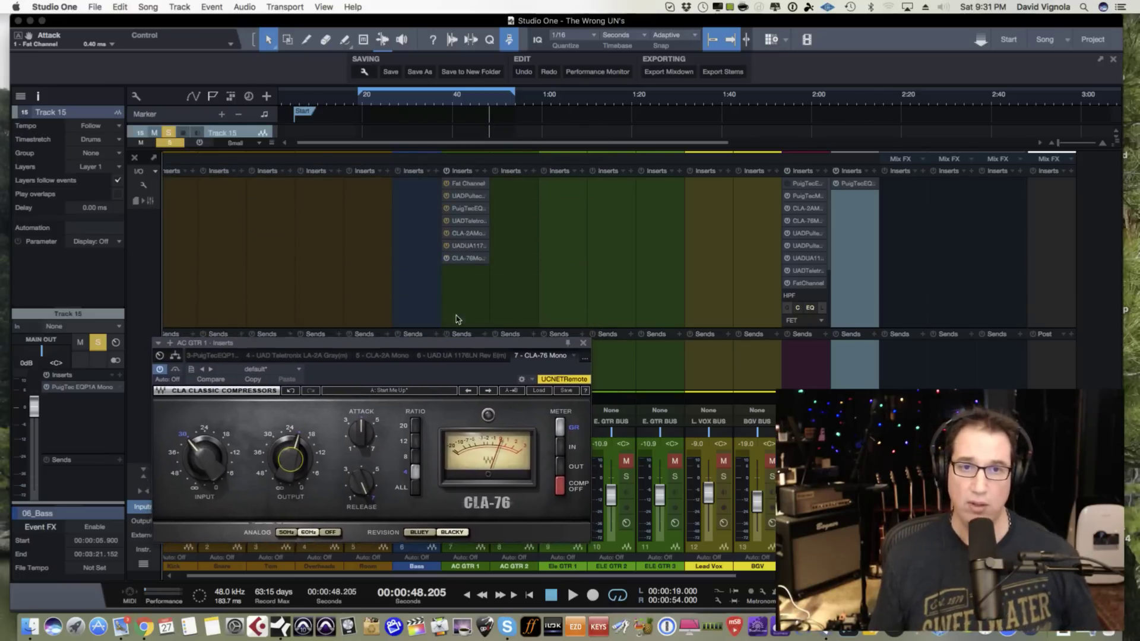
pyautogui.click(463, 247)
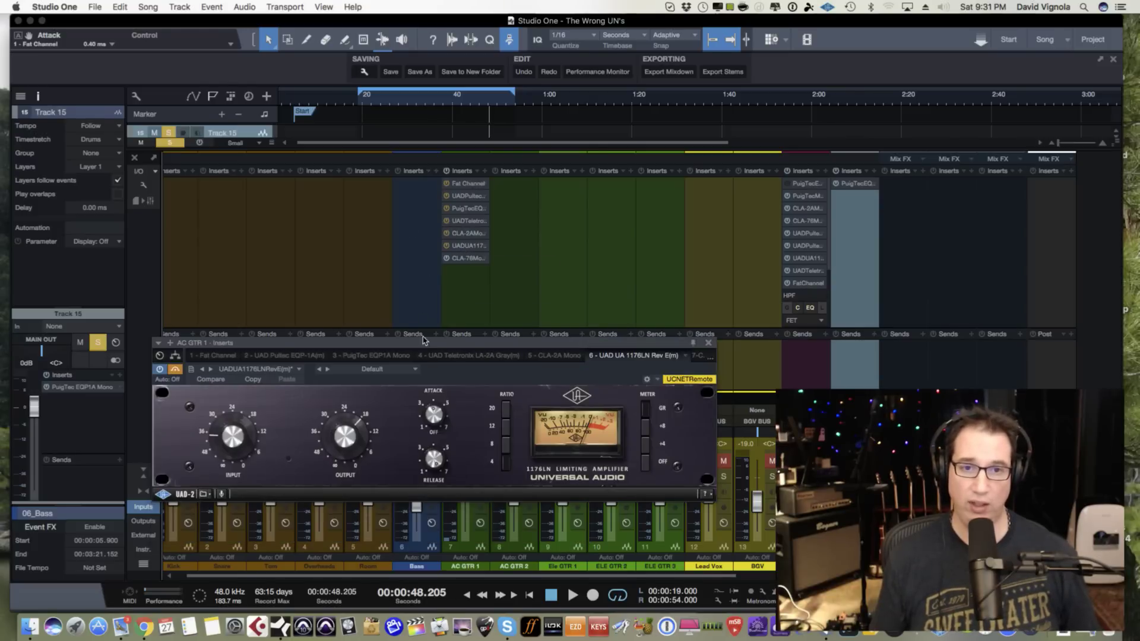
pyautogui.click(693, 343)
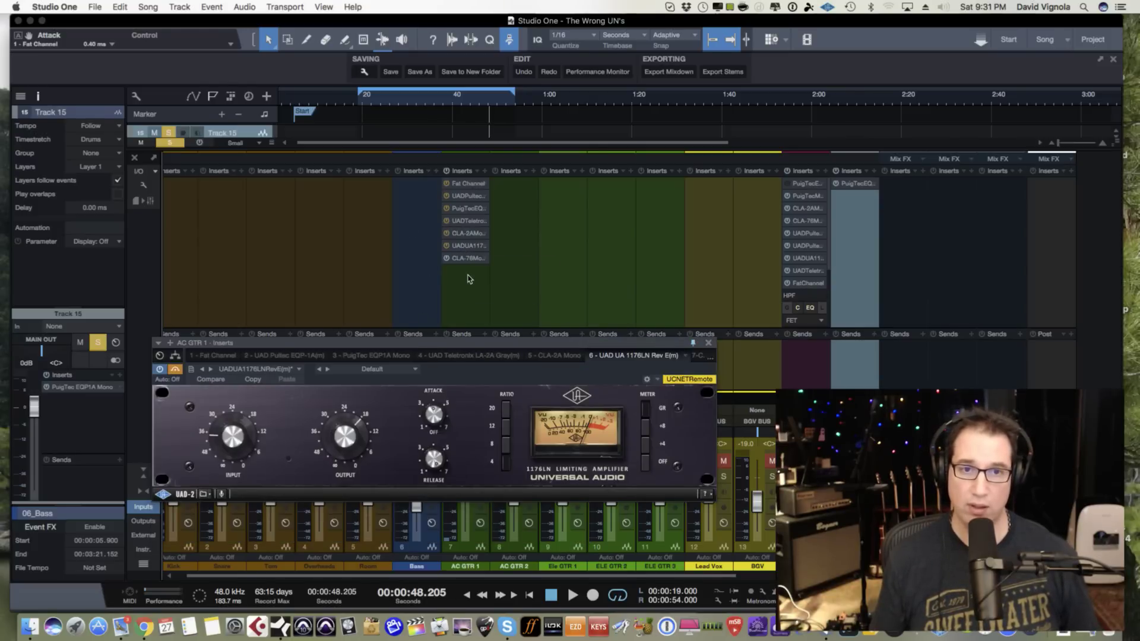
pyautogui.click(456, 259)
pyautogui.moveTo(415, 325); pyautogui.dragTo(448, 113)
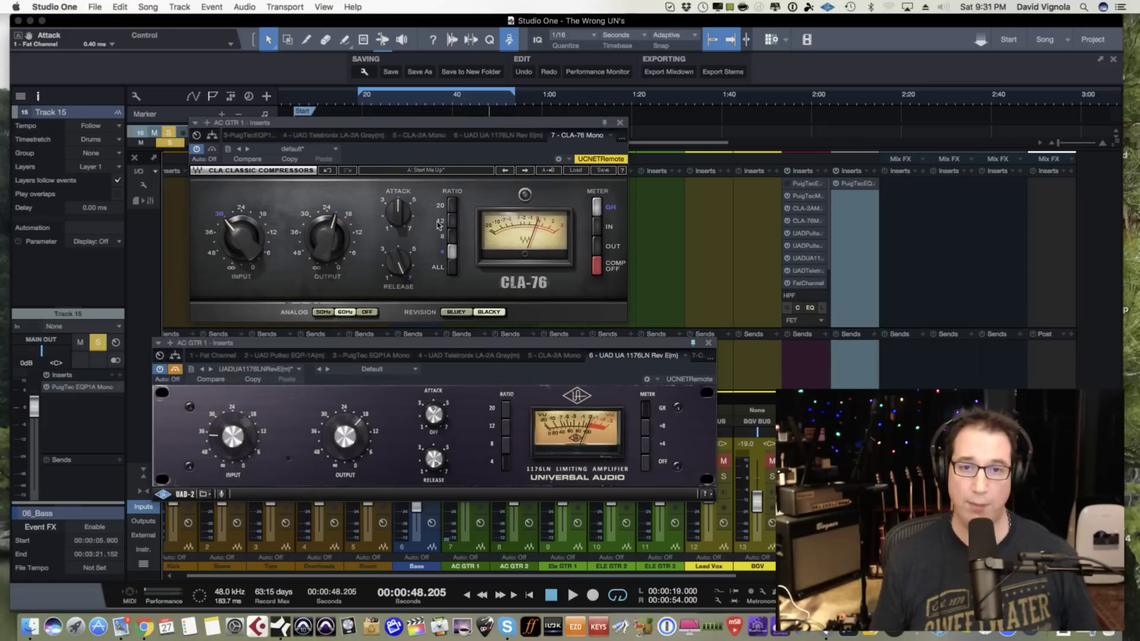
pyautogui.moveTo(443, 348); pyautogui.dragTo(427, 352)
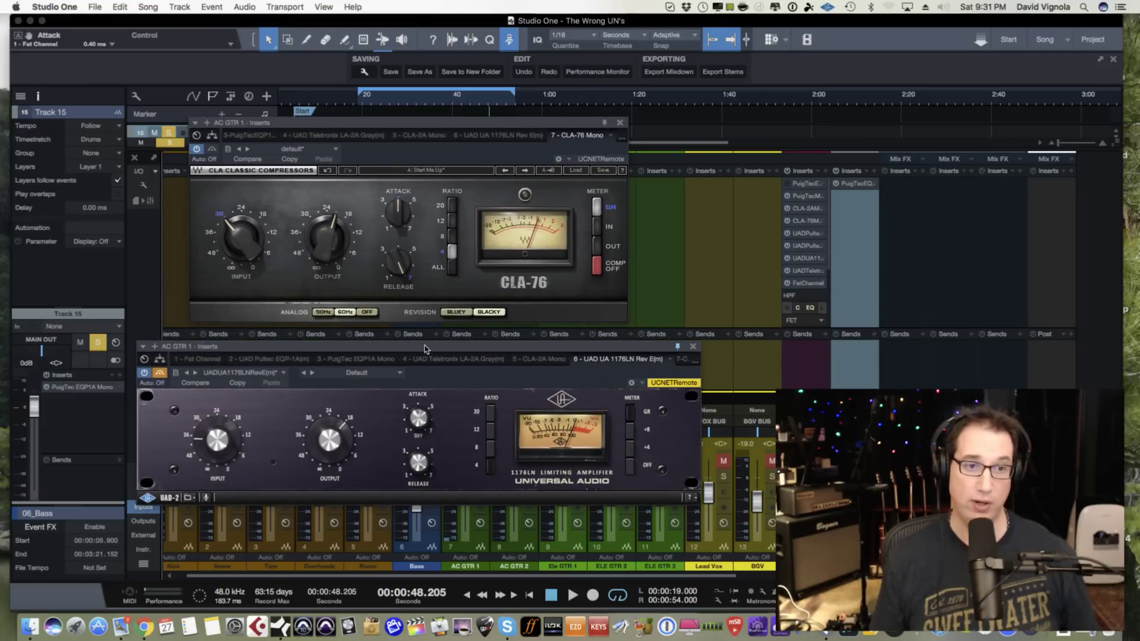
pyautogui.moveTo(342, 123); pyautogui.dragTo(342, 134)
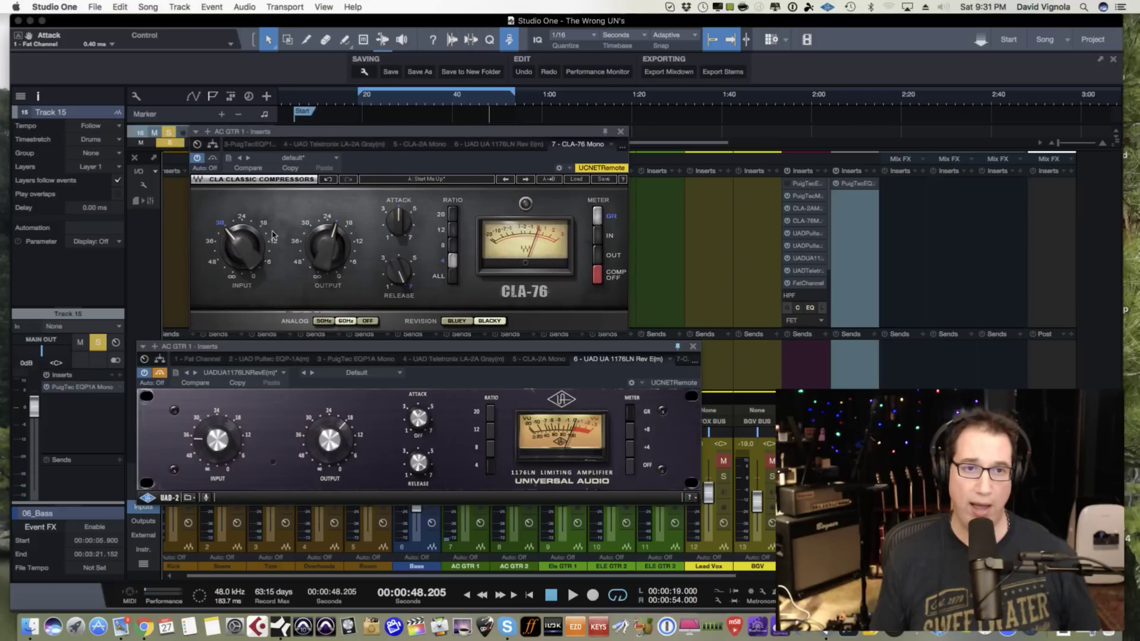
# - Play the looped section from its start, alternate bypass between the CLA-76 and UAD 1176LN to compare them, and stop playback
pyautogui.click(364, 106)
pyautogui.press('space')
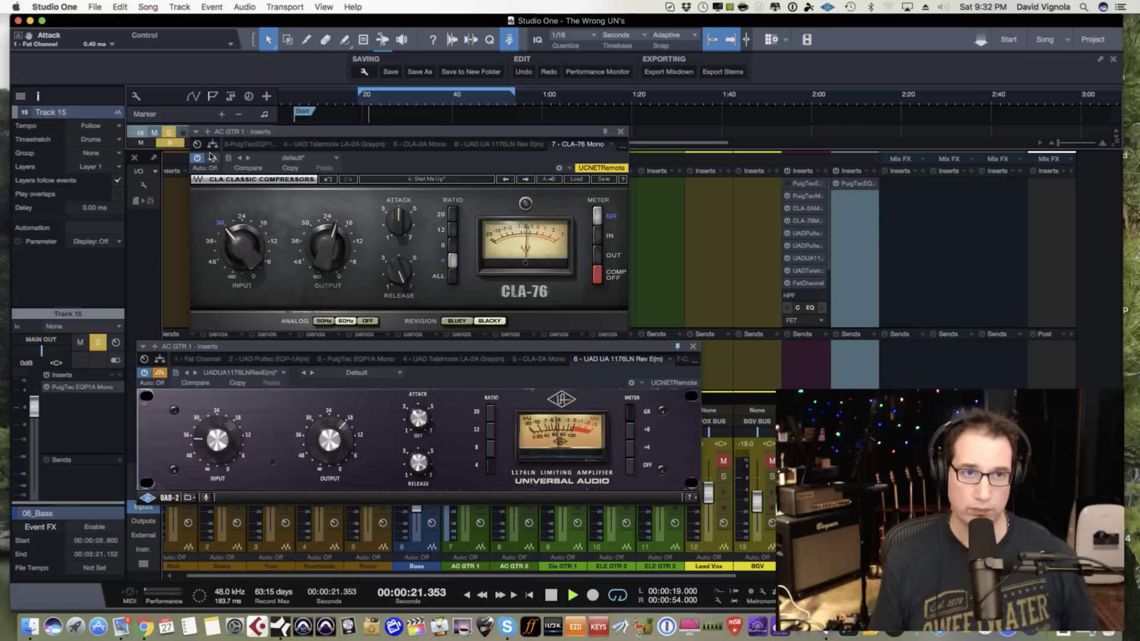
pyautogui.moveTo(255, 131); pyautogui.dragTo(254, 131)
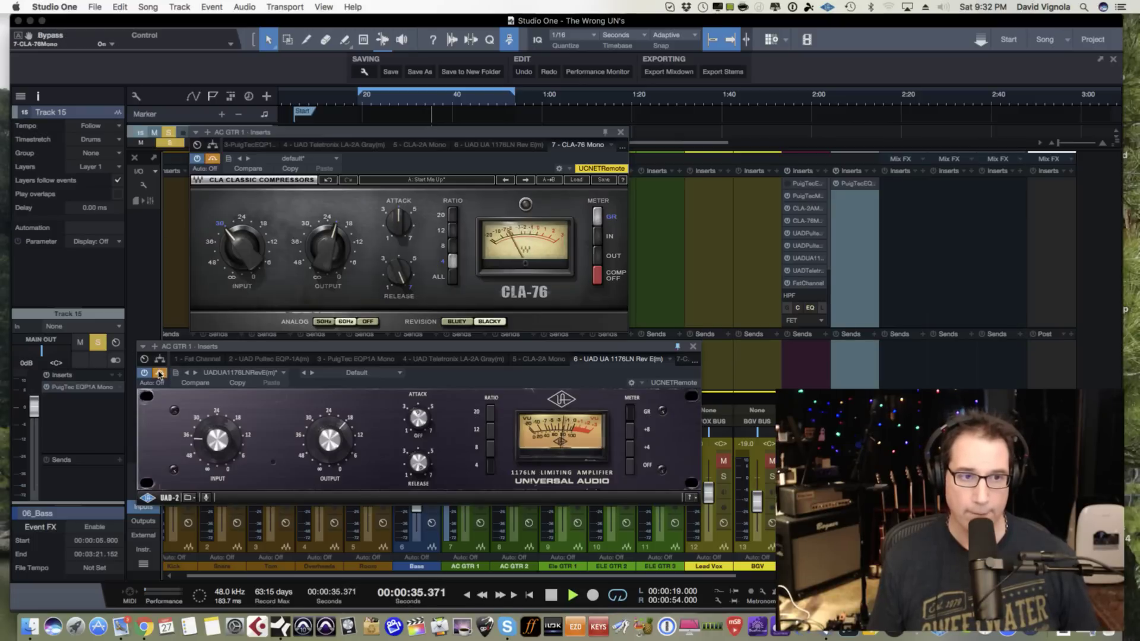
pyautogui.click(173, 419)
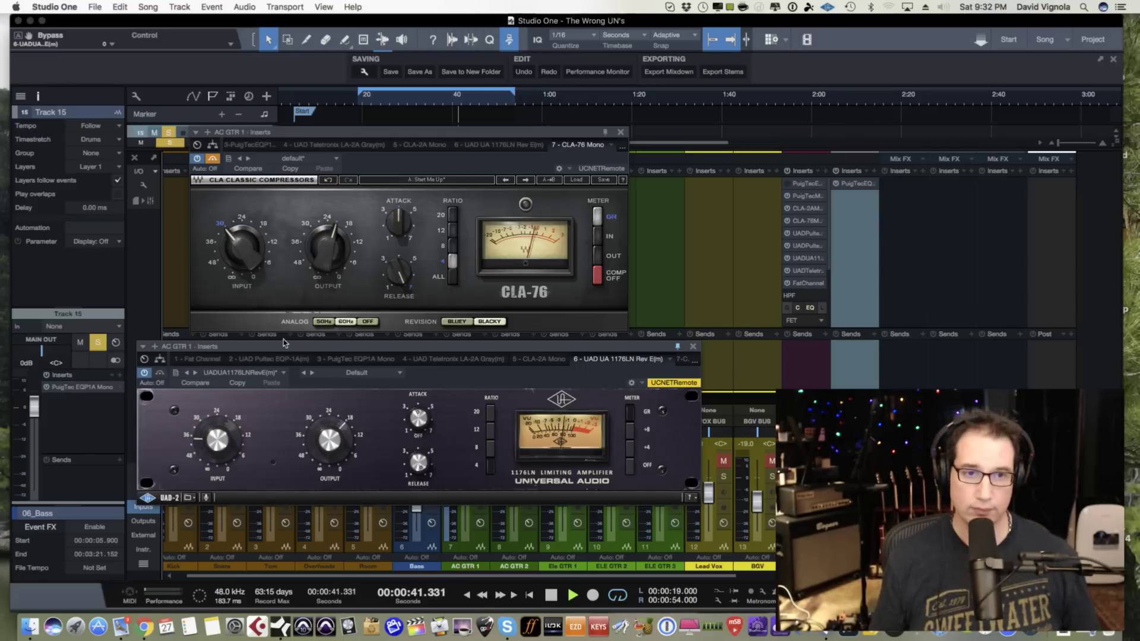
pyautogui.moveTo(283, 346); pyautogui.dragTo(281, 347)
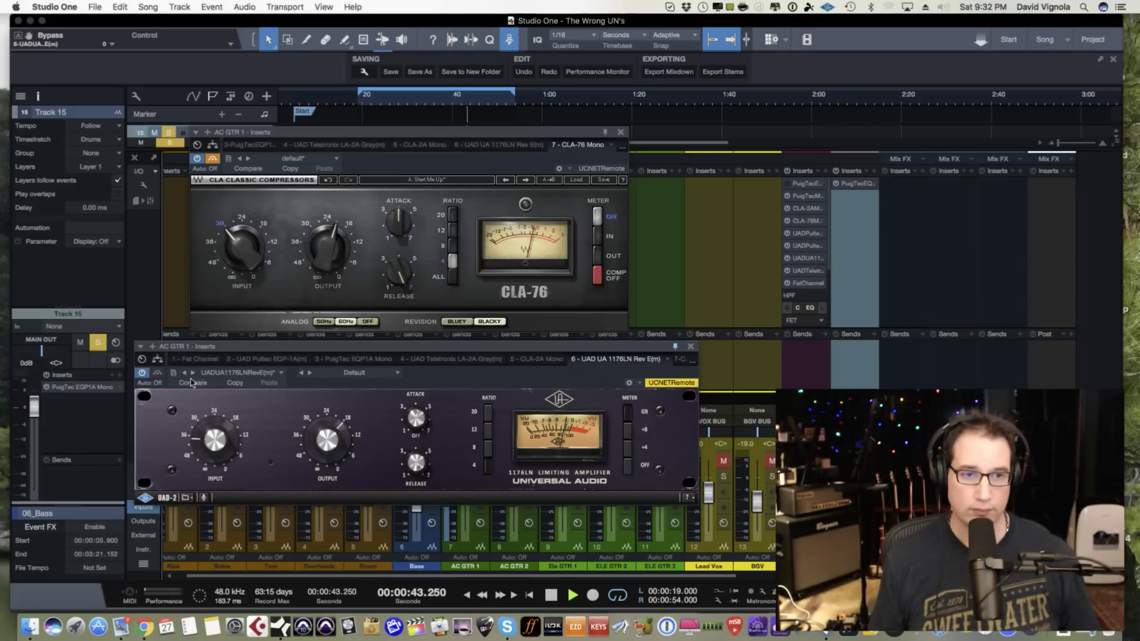
pyautogui.click(156, 374)
pyautogui.click(212, 159)
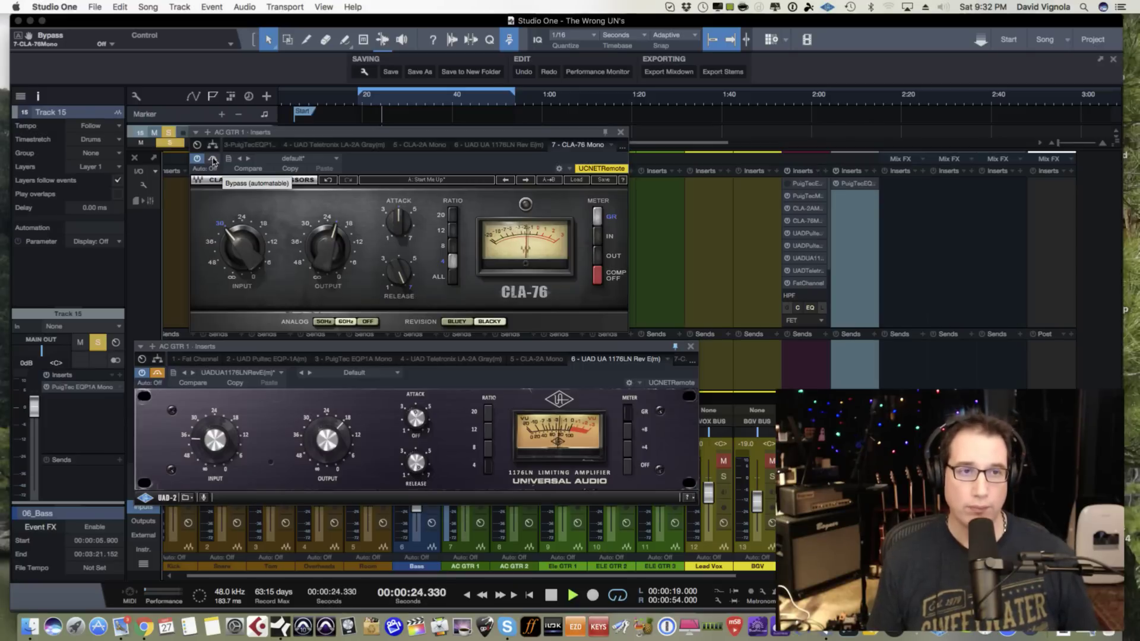
pyautogui.click(213, 159)
pyautogui.click(158, 372)
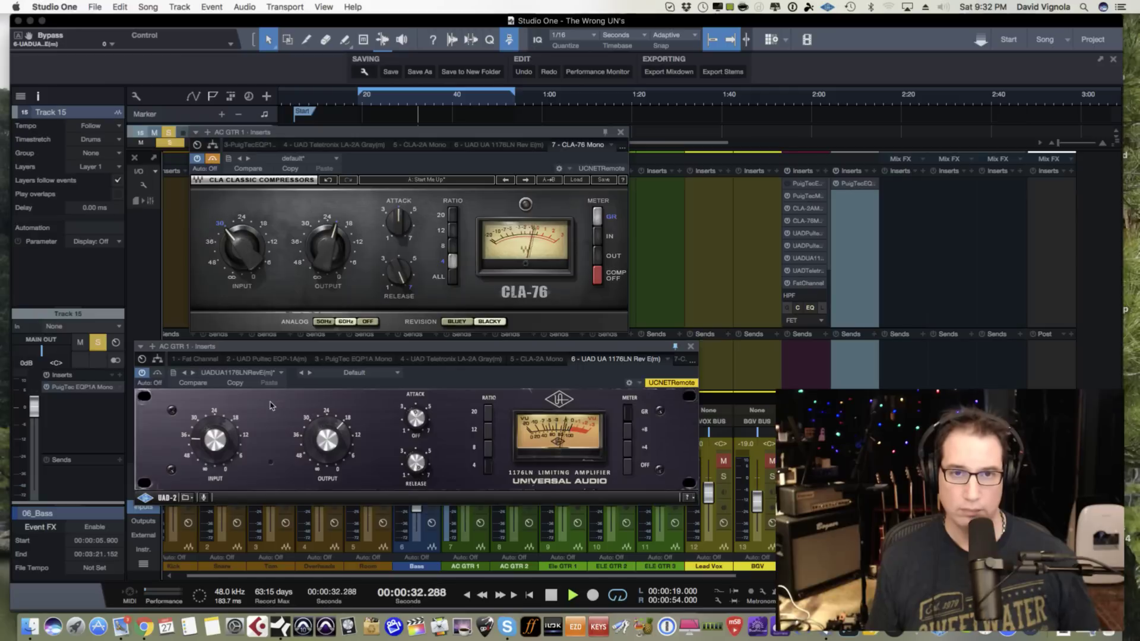
pyautogui.press('space')
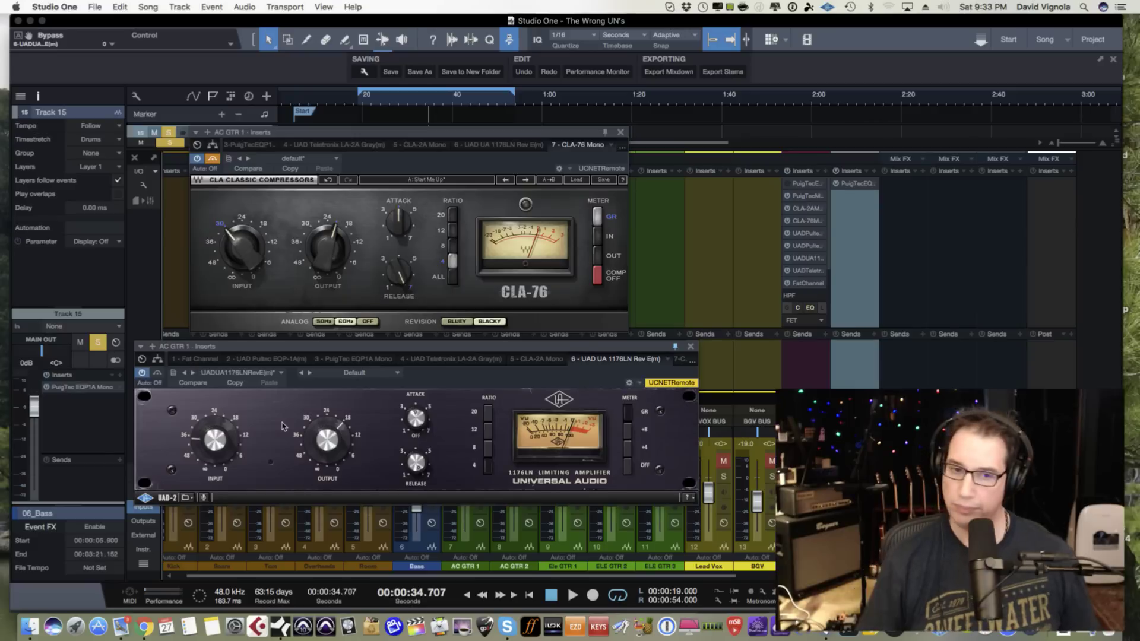
# - Close the UAD 1176LN and CLA-76 plug-in windows to uncover the mixer
pyautogui.moveTo(276, 347); pyautogui.dragTo(271, 353)
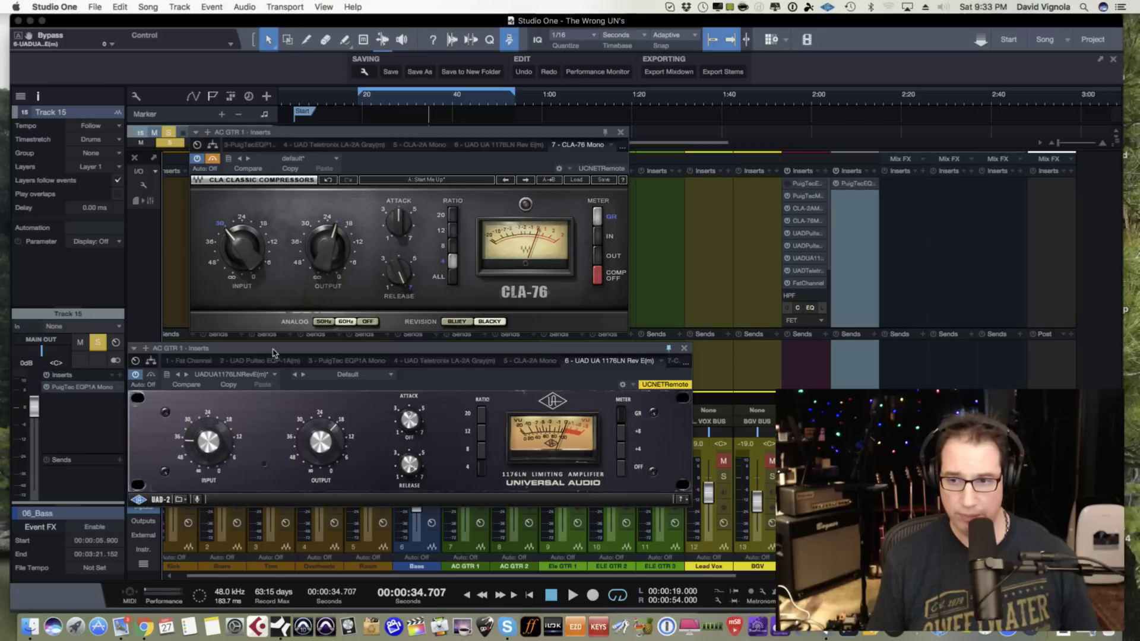
pyautogui.moveTo(274, 351); pyautogui.dragTo(271, 349)
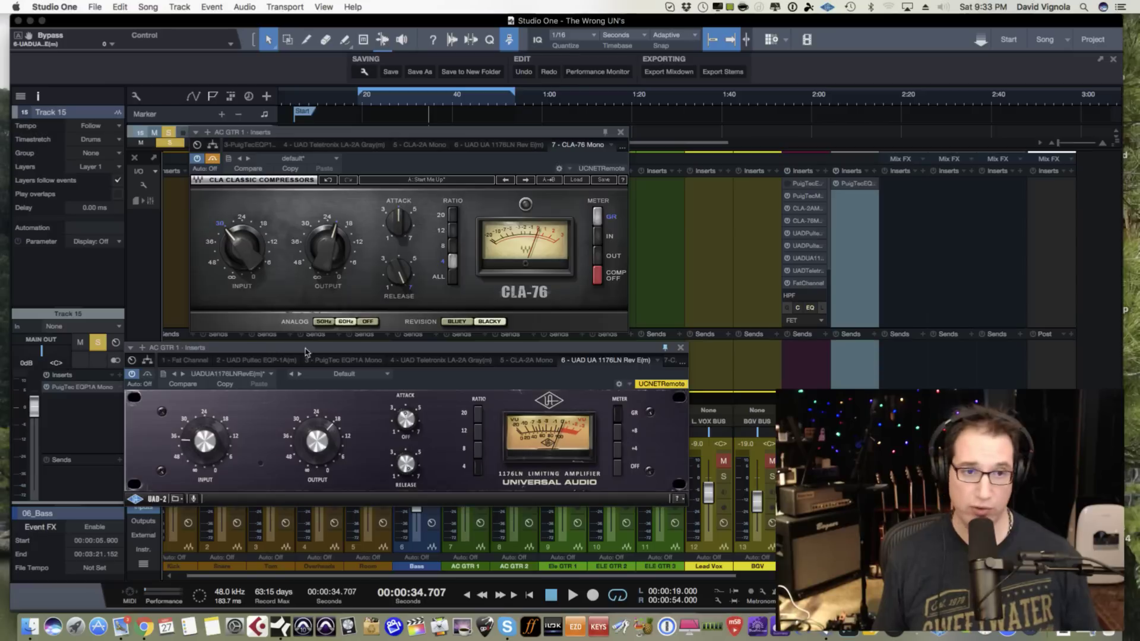
pyautogui.click(680, 348)
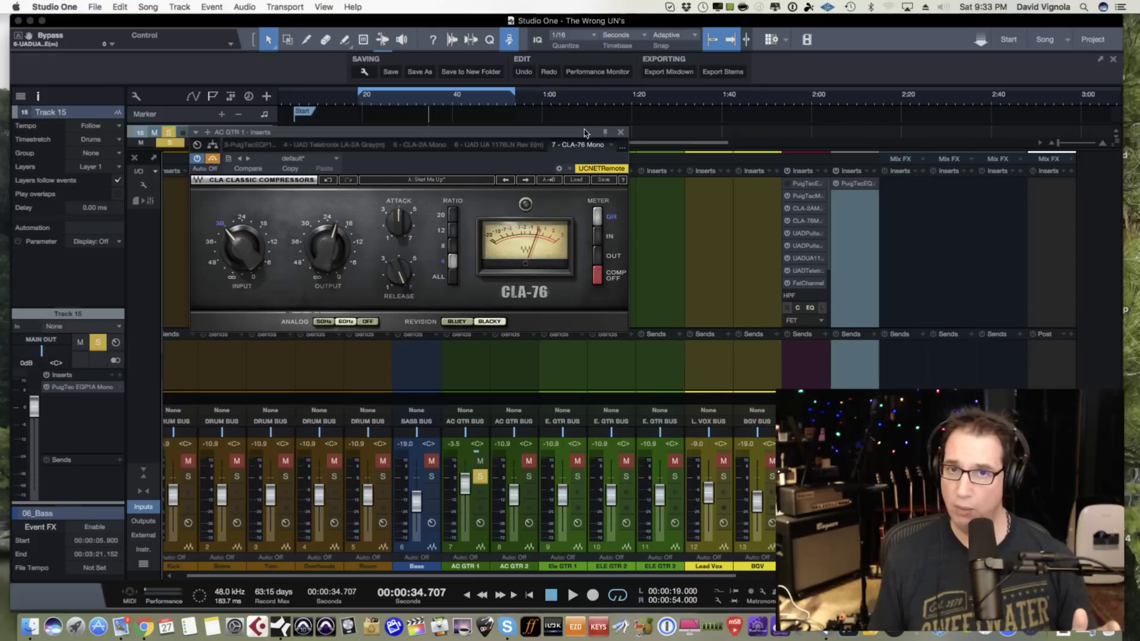
pyautogui.moveTo(584, 133); pyautogui.dragTo(577, 176)
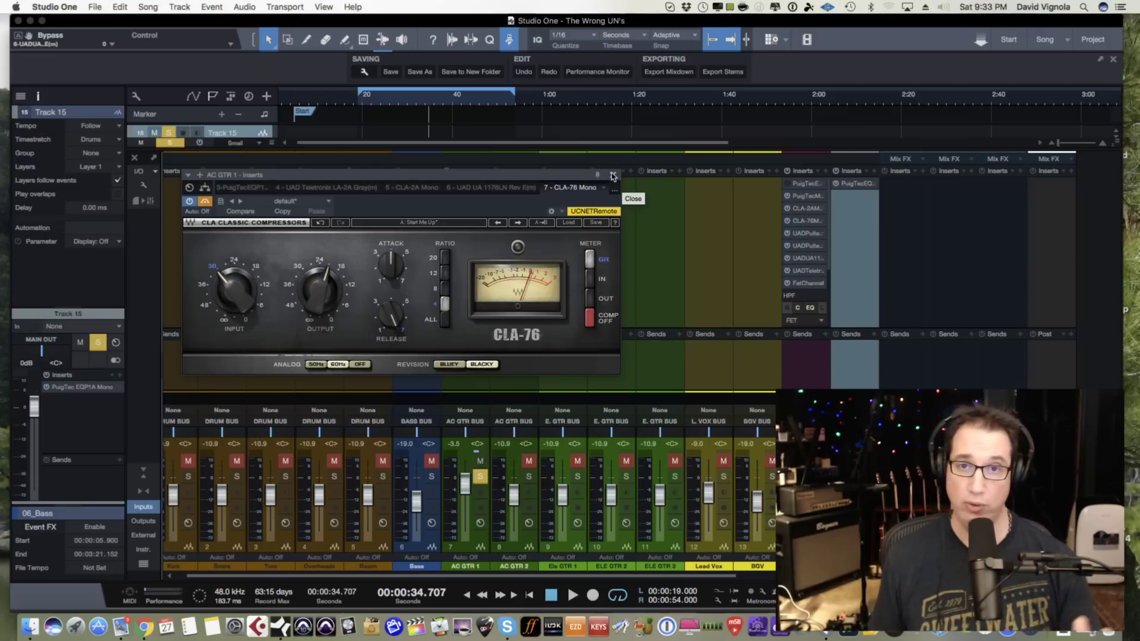
pyautogui.click(614, 176)
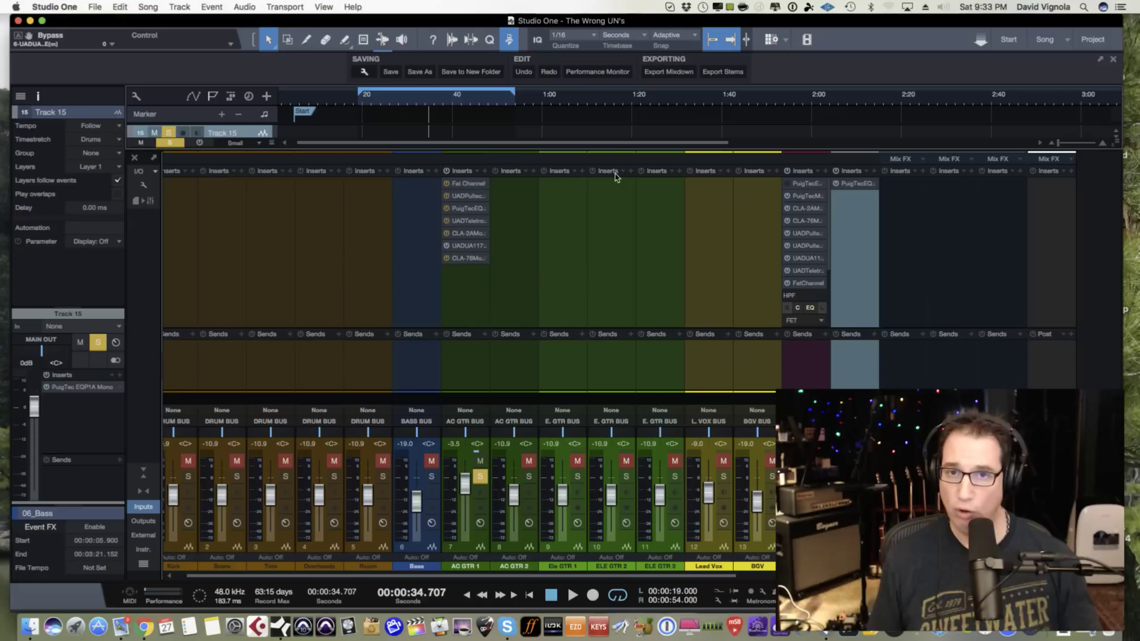
# - Mute AC GTR 1, solo the unmuted Bass track, and raise the Bass fader to -3.9 dB
pyautogui.click(720, 540)
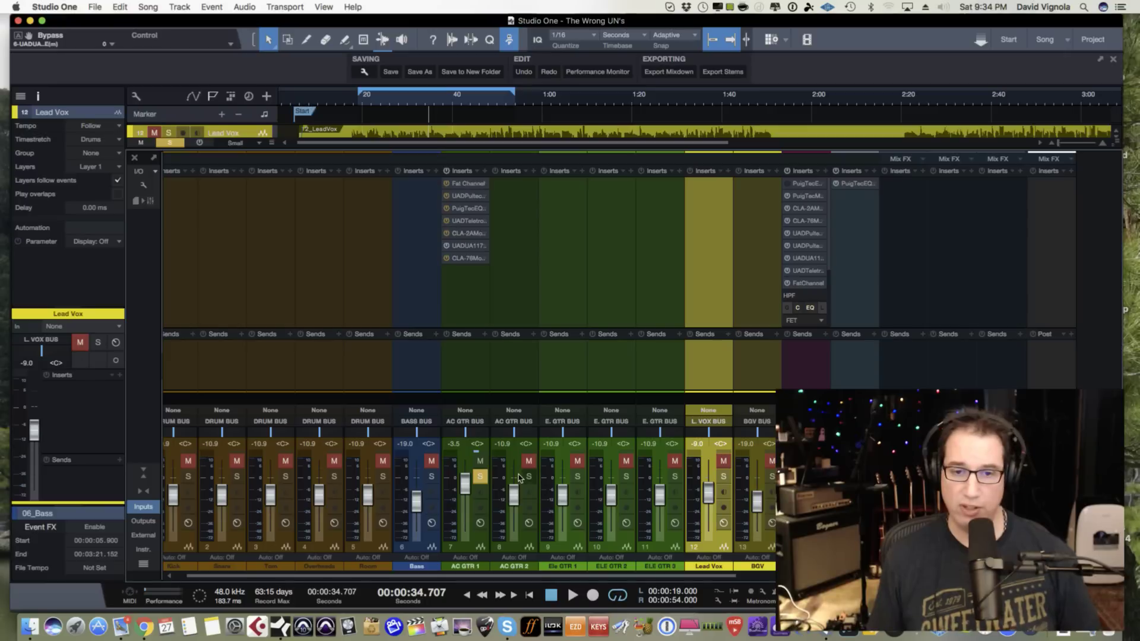
pyautogui.click(479, 461)
pyautogui.click(432, 461)
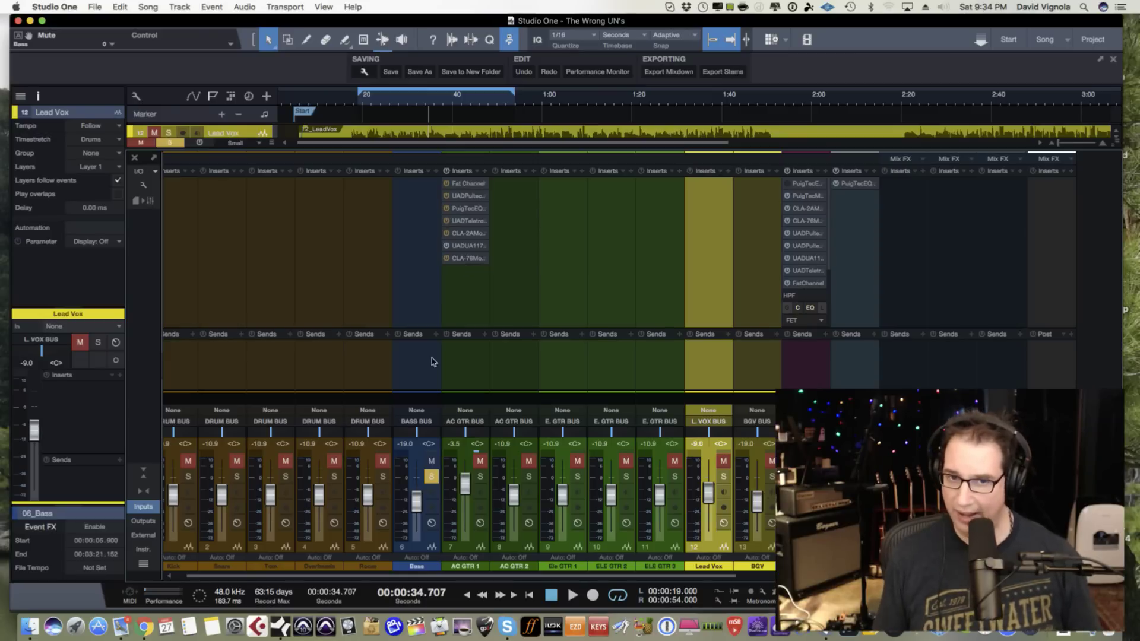
pyautogui.moveTo(415, 509); pyautogui.dragTo(416, 489)
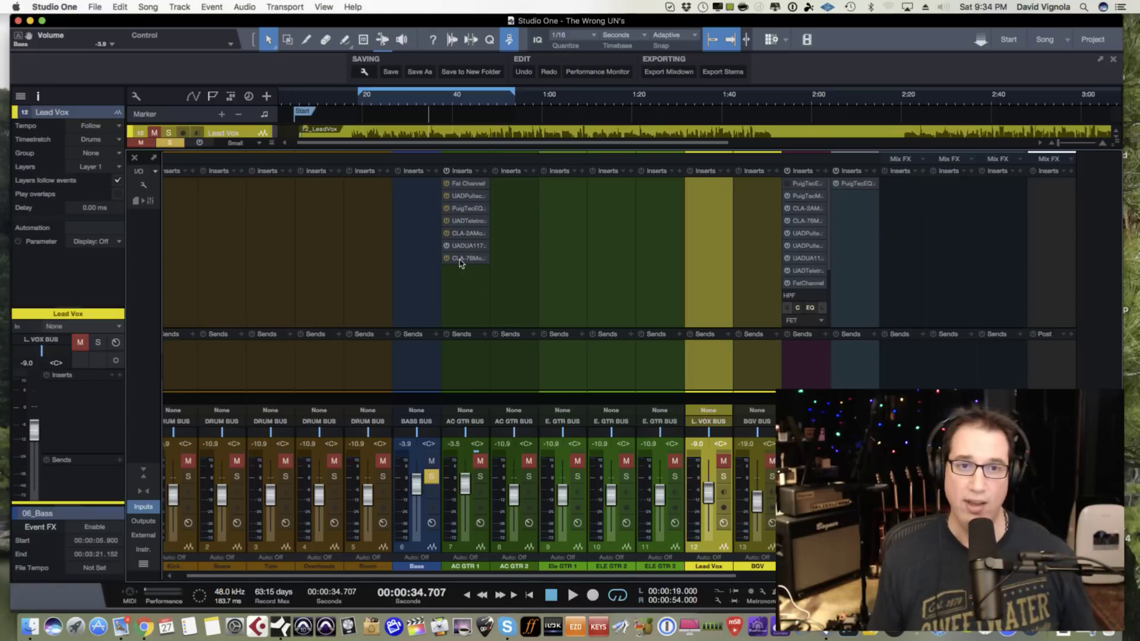
# - Copy Fat Channel from AC GTR 1 to the Bass inserts and switch its compressor model to Tube
pyautogui.doubleClick(446, 184)
pyautogui.moveTo(520, 178); pyautogui.dragTo(491, 208)
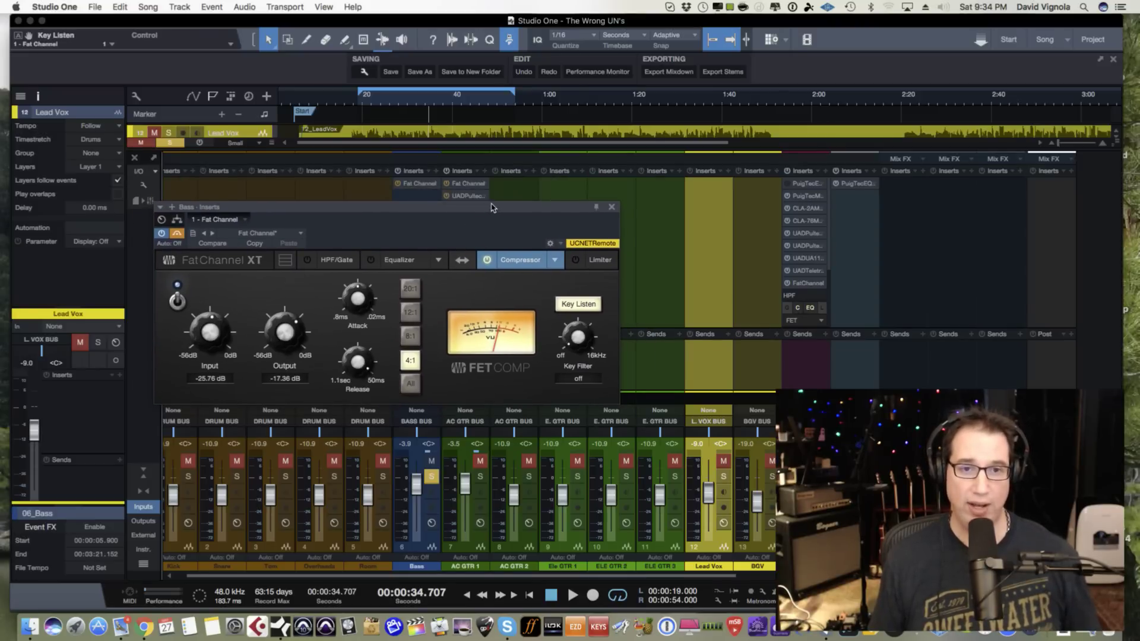
pyautogui.click(557, 261)
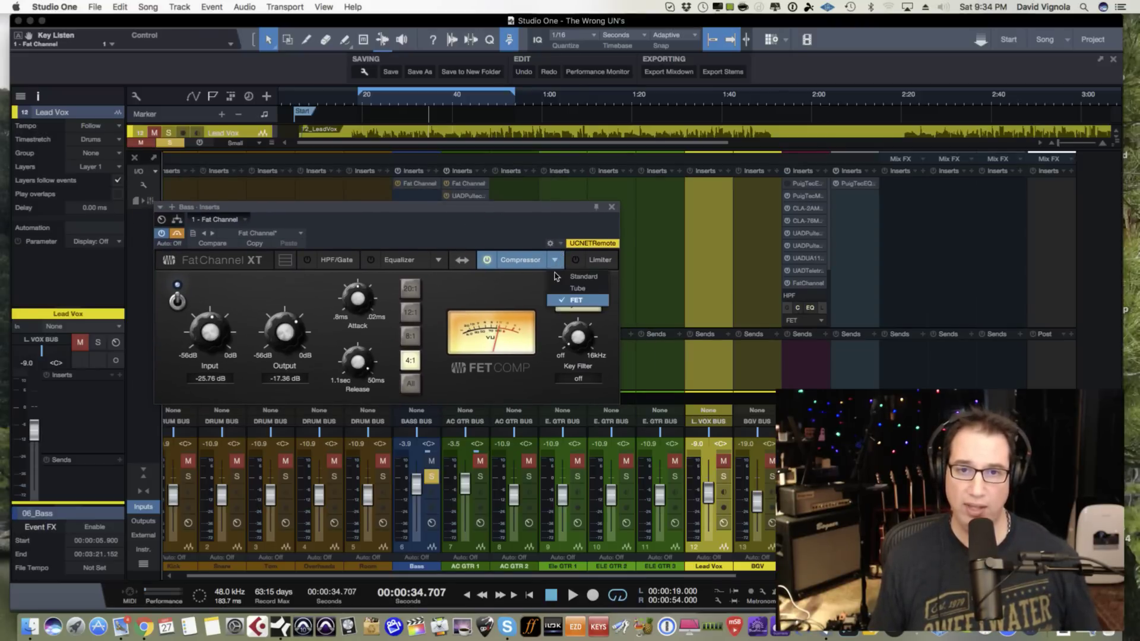
pyautogui.click(559, 292)
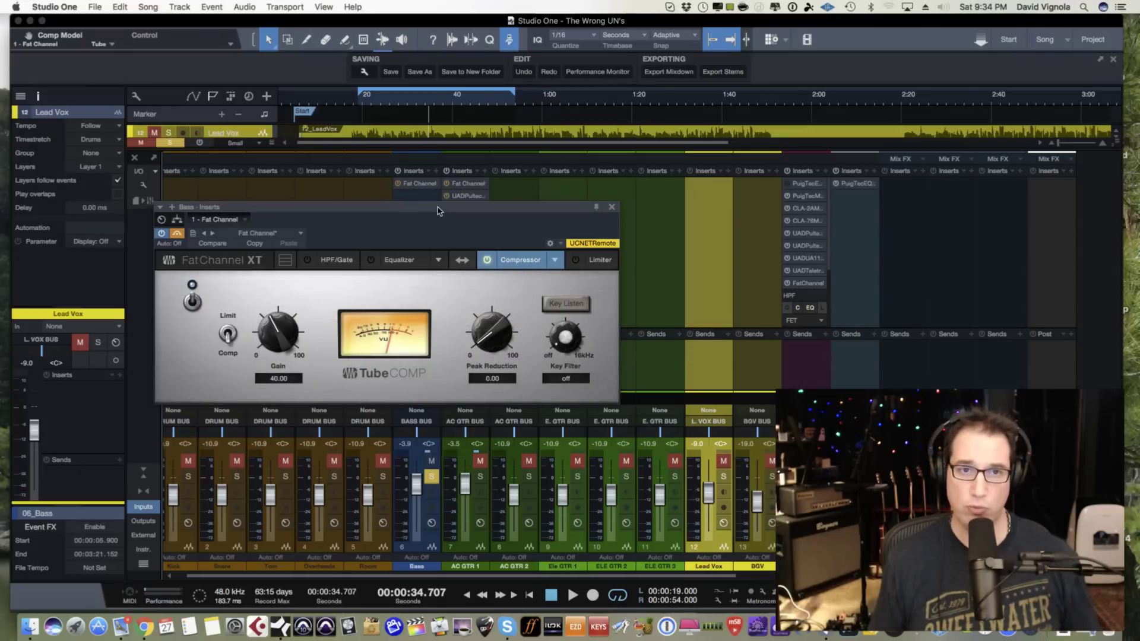
pyautogui.moveTo(437, 210); pyautogui.dragTo(861, 66)
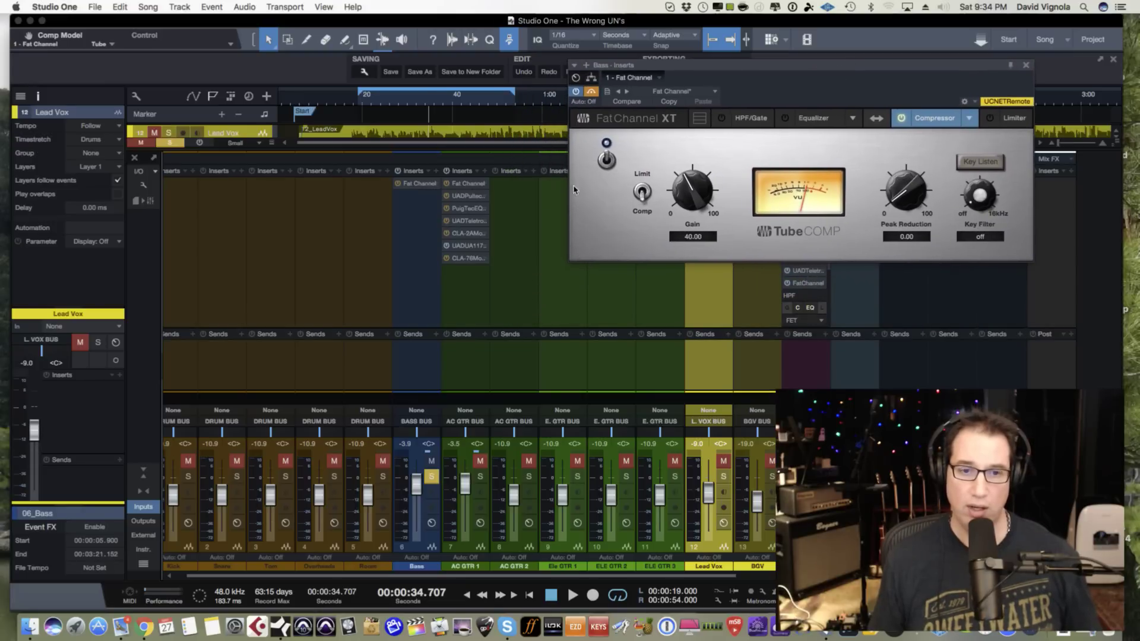
# - Copy the UAD Teletronix LA-2A Gray from AC GTR 1 to the Bass inserts and show it together with Fat Channel XT
pyautogui.click(460, 223)
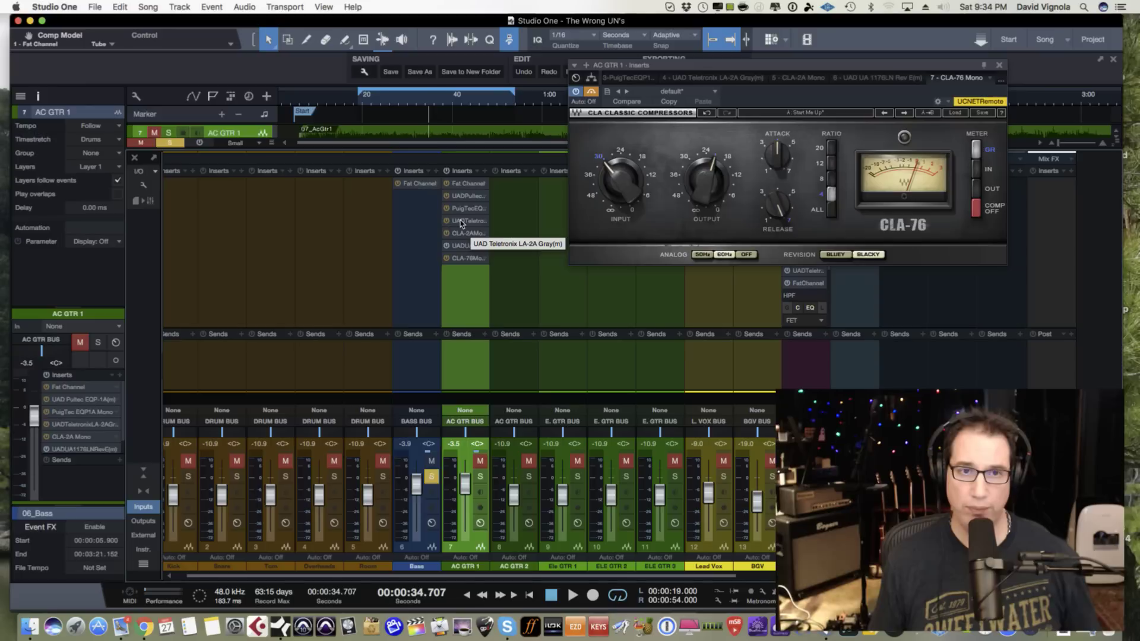
pyautogui.moveTo(416, 216); pyautogui.dragTo(409, 197)
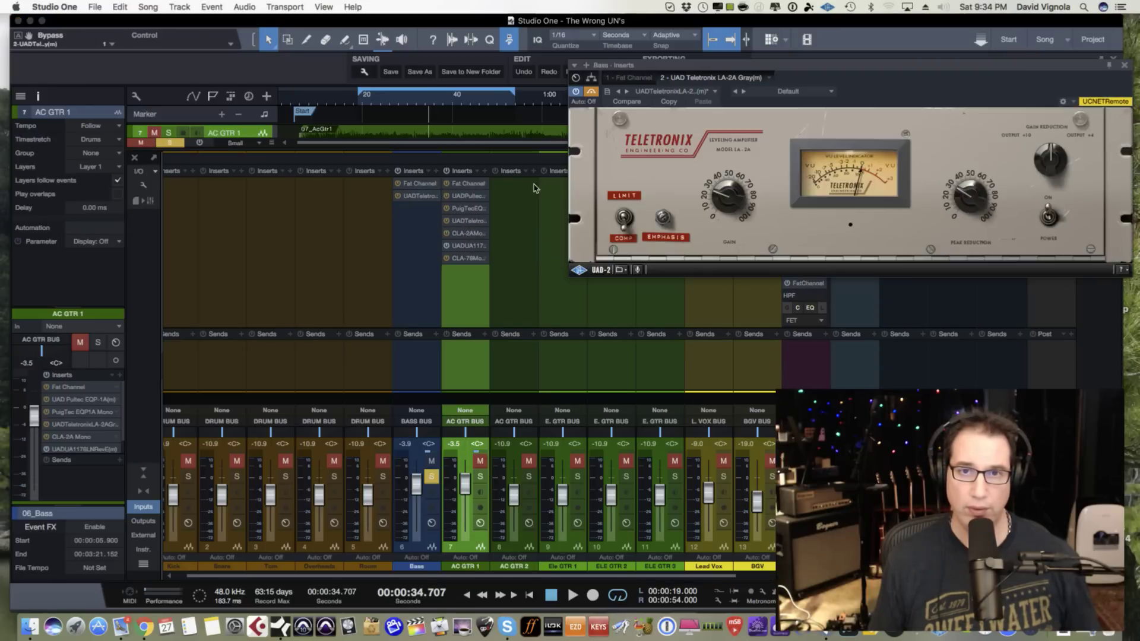
pyautogui.moveTo(745, 69); pyautogui.dragTo(278, 348)
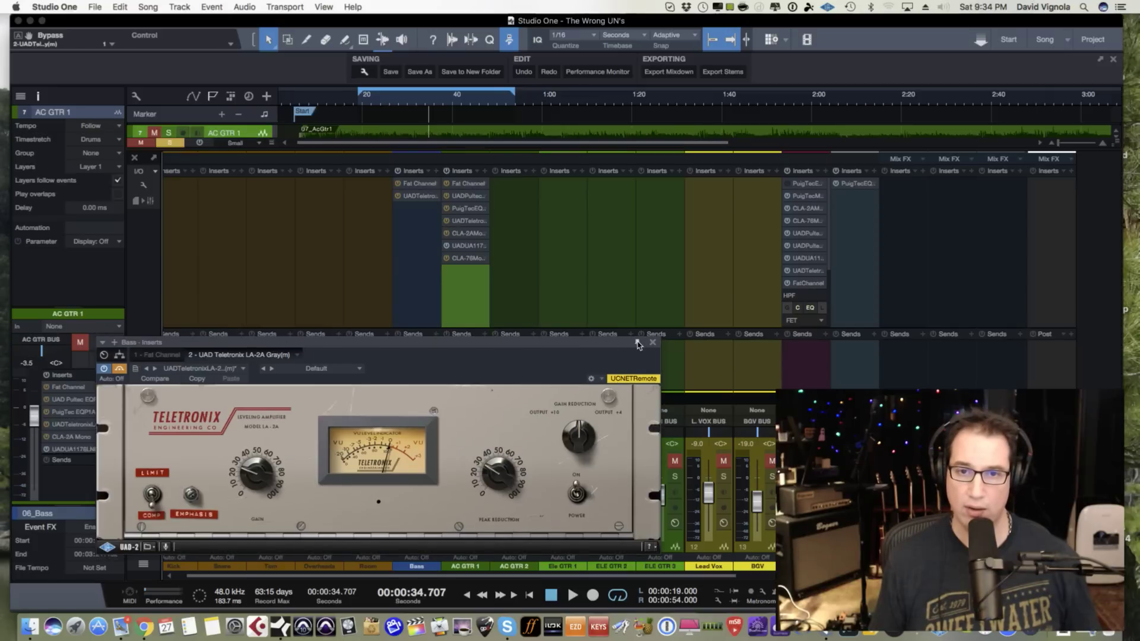
pyautogui.click(407, 187)
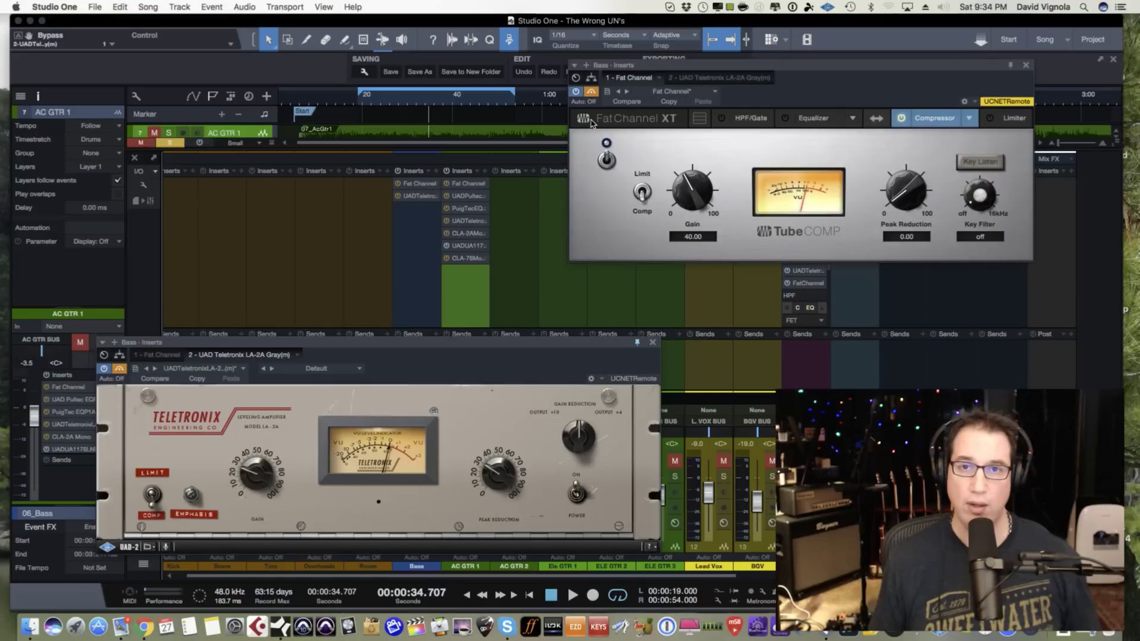
pyautogui.moveTo(696, 70); pyautogui.dragTo(285, 129)
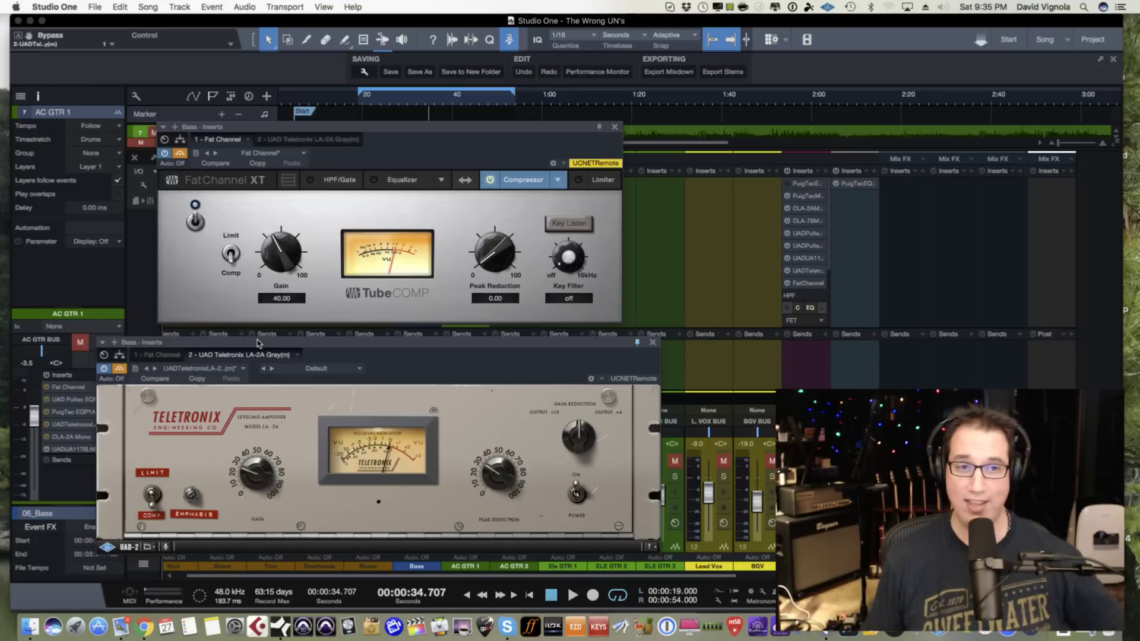
pyautogui.moveTo(227, 343); pyautogui.dragTo(227, 338)
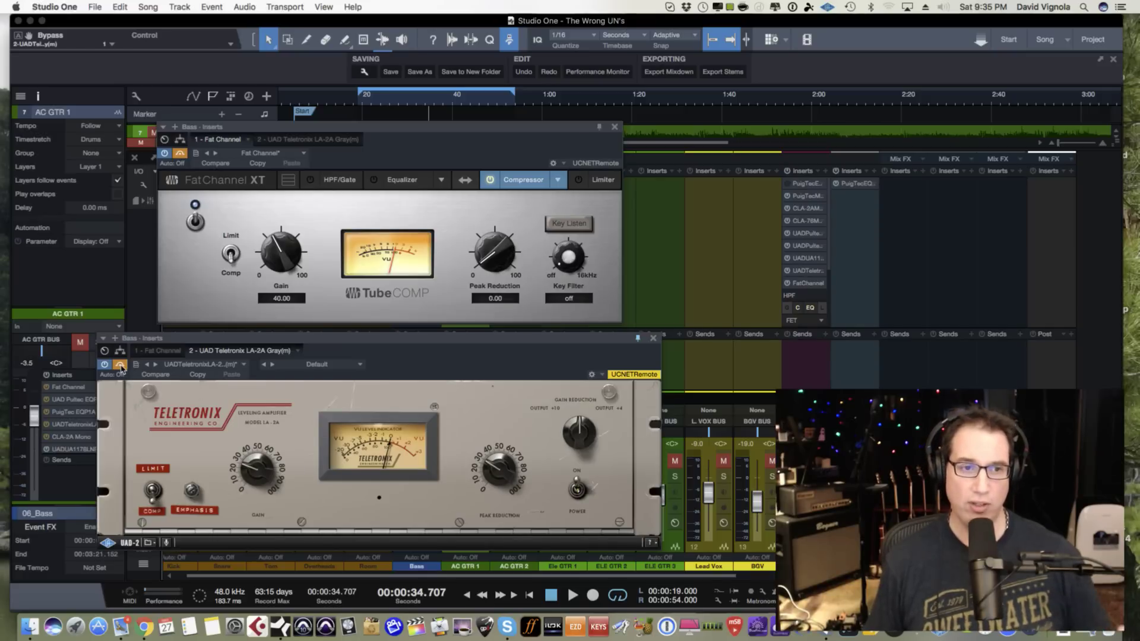
# - Take the Bass Fat Channel out of bypass, set its Peak Reduction to 57 during playback, and uncover the Bass mixer channel
pyautogui.click(178, 154)
pyautogui.press('space')
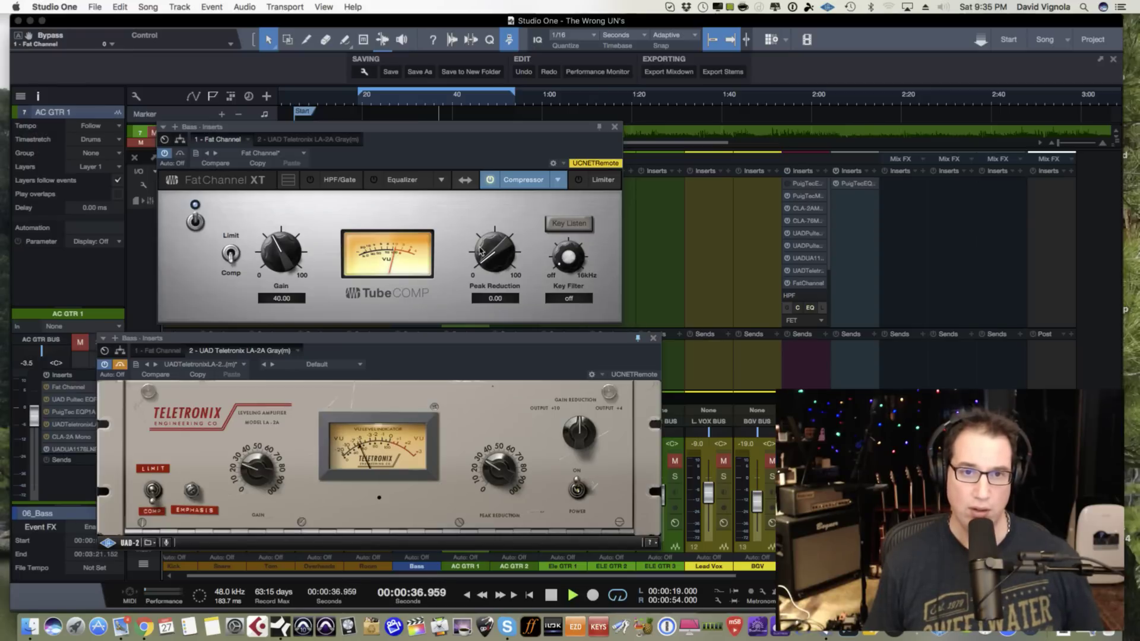
pyautogui.moveTo(493, 259); pyautogui.dragTo(497, 202)
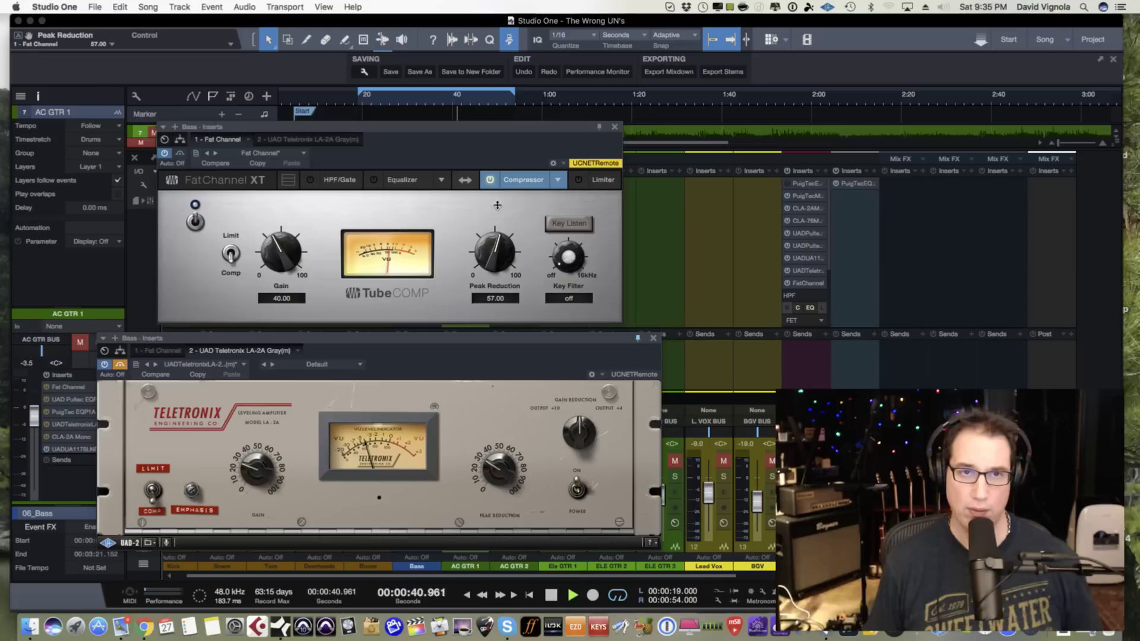
pyautogui.moveTo(495, 129); pyautogui.dragTo(571, 118)
pyautogui.moveTo(515, 340); pyautogui.dragTo(862, 300)
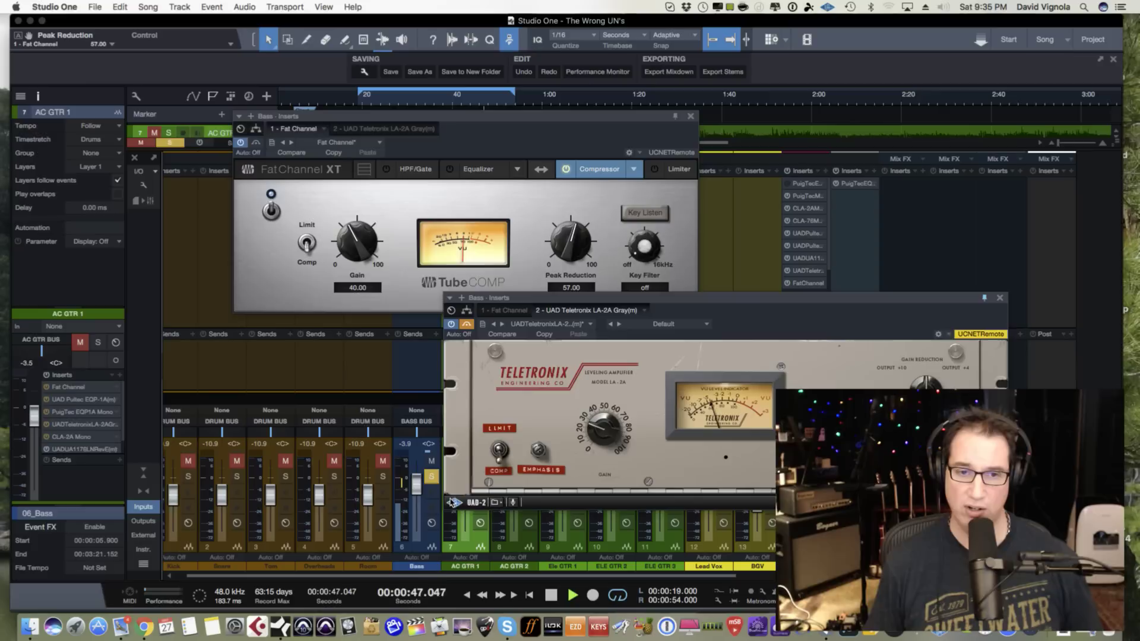
# - Raise the Bass fader to about +0.5 dB and stack the LA-2A window below Fat Channel XT
pyautogui.moveTo(416, 514); pyautogui.dragTo(416, 469)
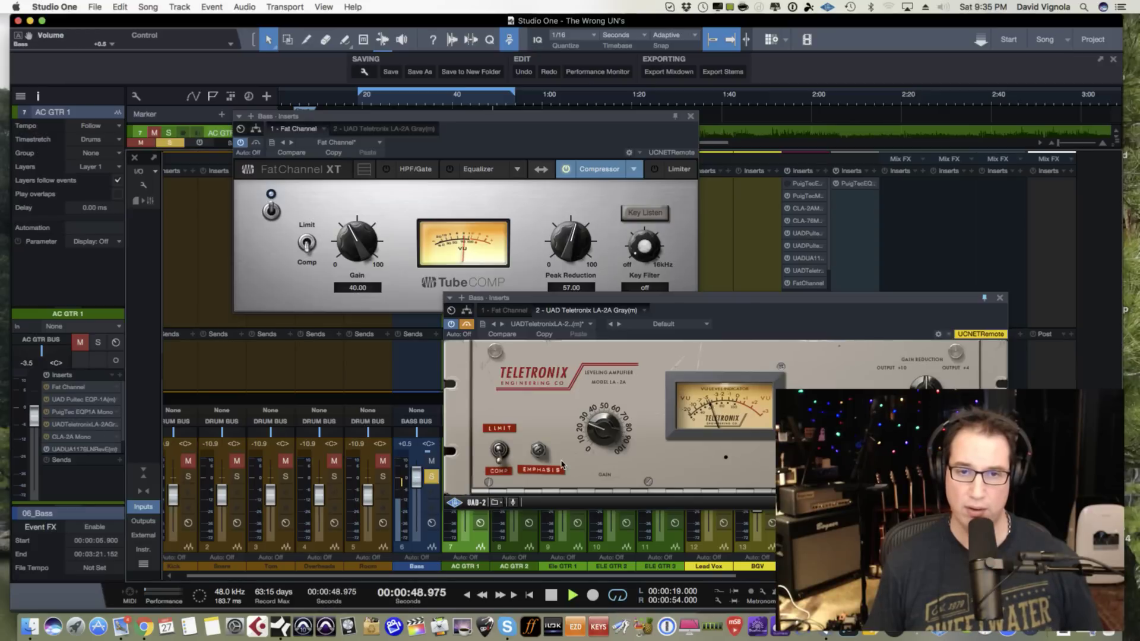
pyautogui.moveTo(694, 303); pyautogui.dragTo(369, 358)
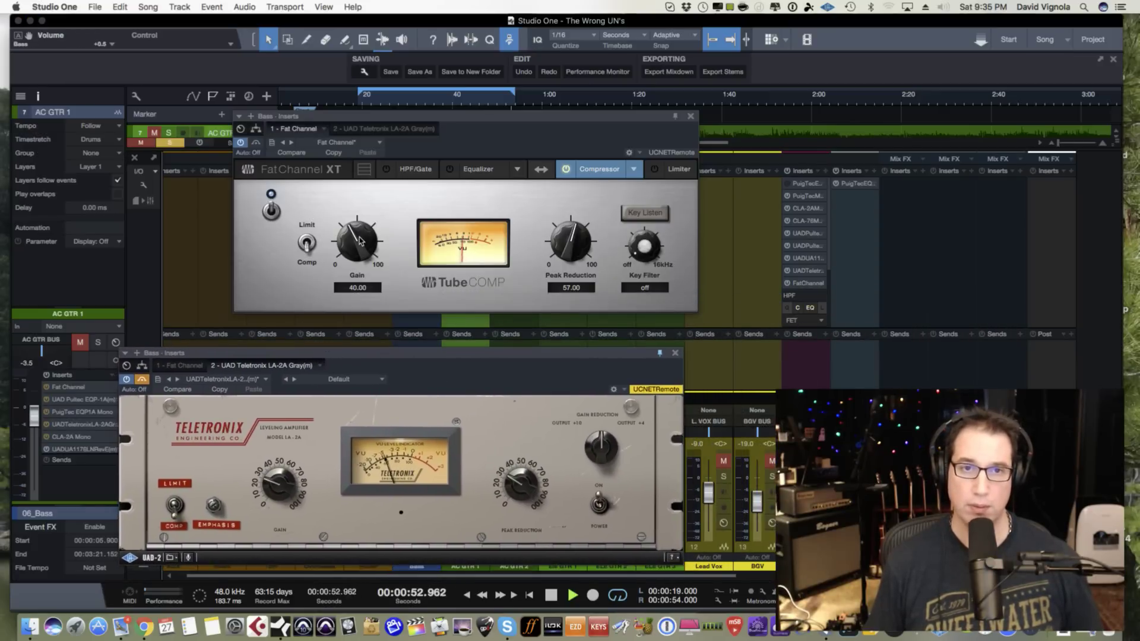
pyautogui.moveTo(416, 117); pyautogui.dragTo(358, 131)
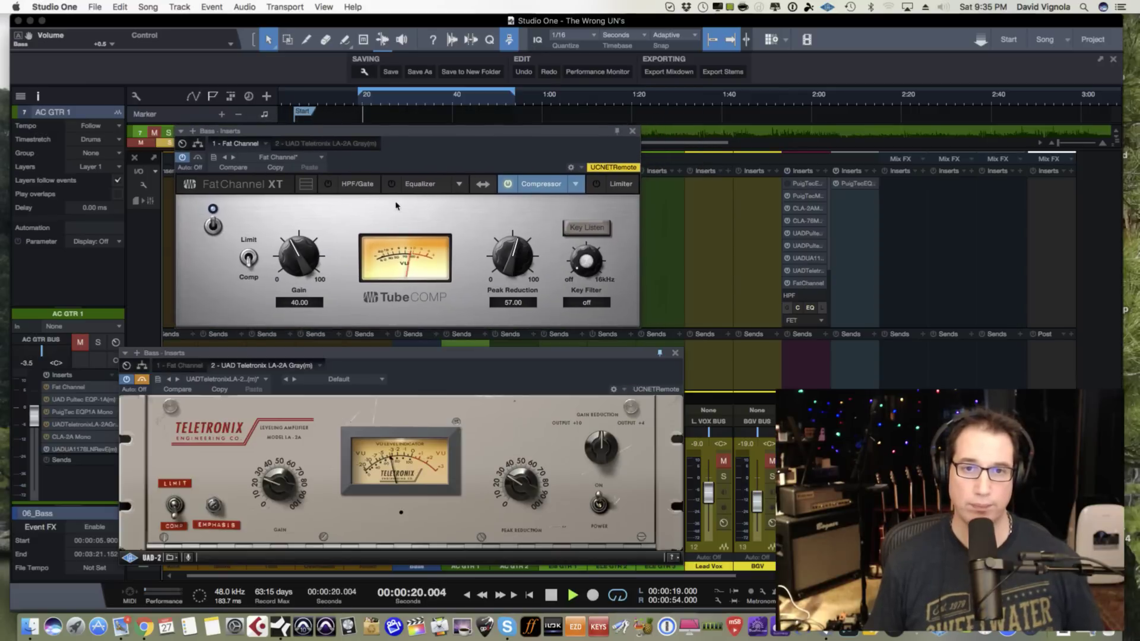
# - Set the Bass Fat Channel's Peak Reduction to 54.5 and compare its bypassed and active sound during playback
pyautogui.moveTo(508, 254); pyautogui.dragTo(503, 264)
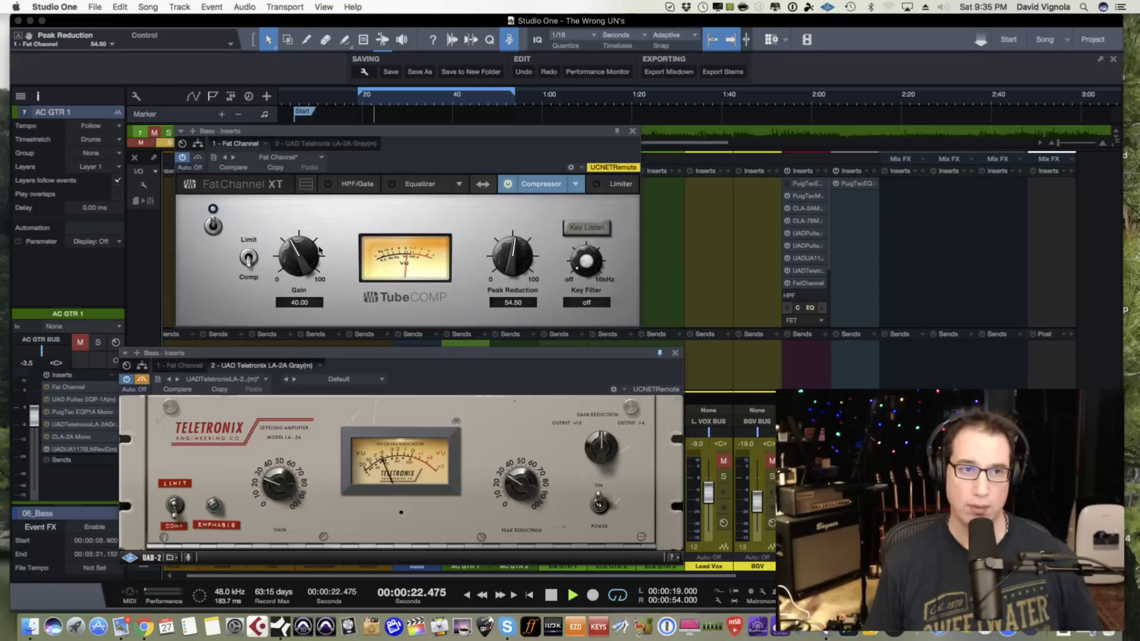
pyautogui.click(199, 158)
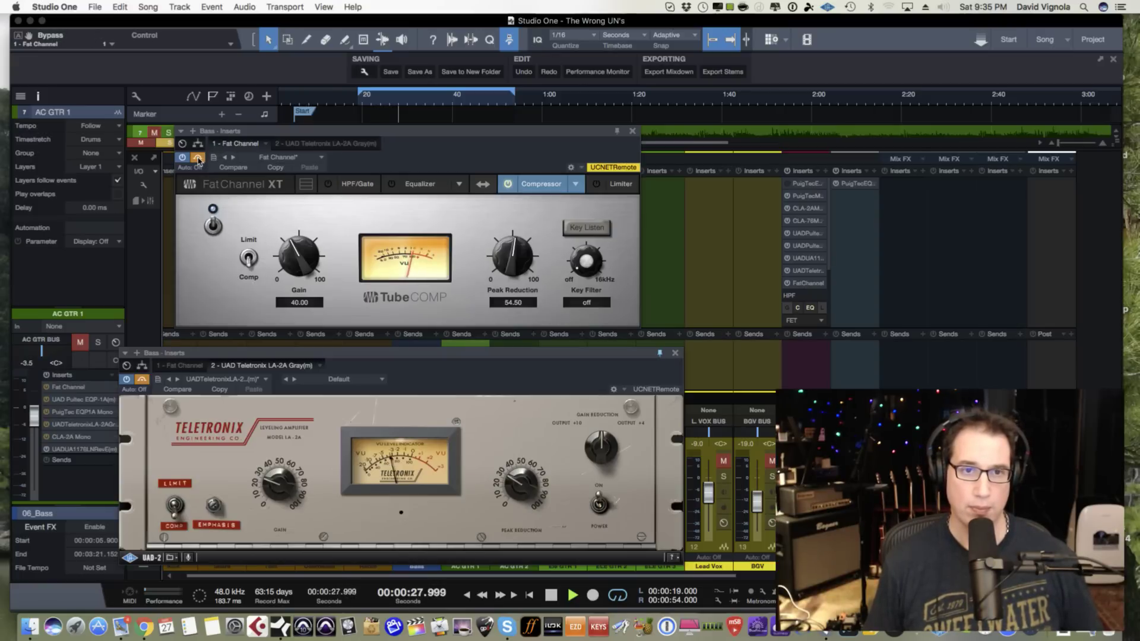
pyautogui.click(198, 158)
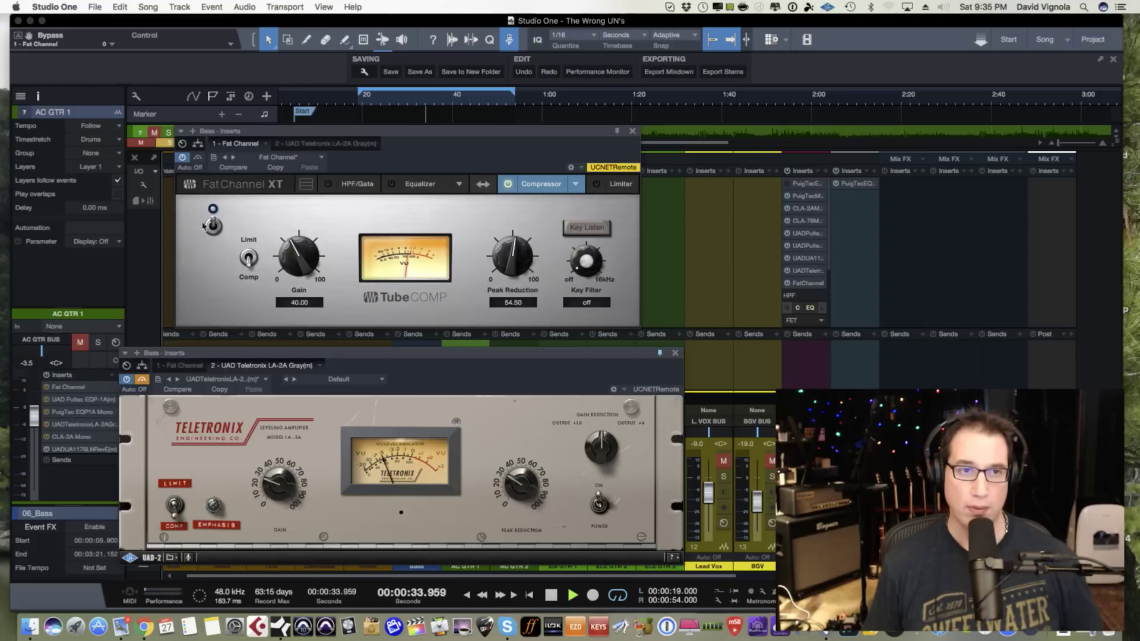
# - Bypass Fat Channel, take the Bass LA-2A out of bypass, and set the LA-2A's Peak Reduction to about 25.8
pyautogui.click(198, 156)
pyautogui.click(142, 378)
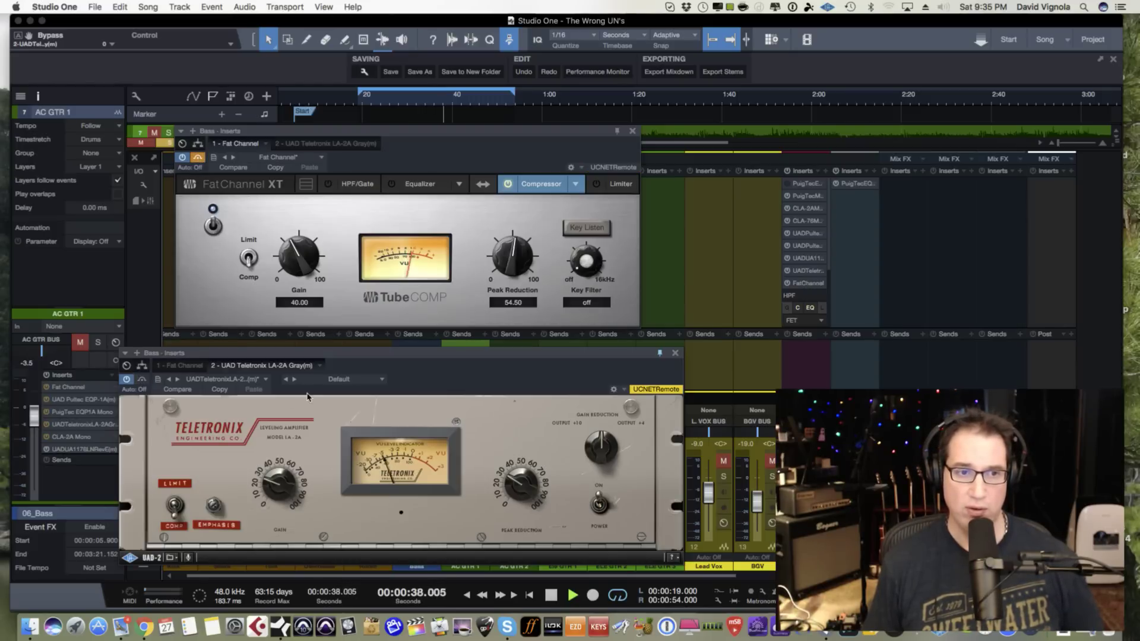
pyautogui.moveTo(320, 357); pyautogui.dragTo(300, 355)
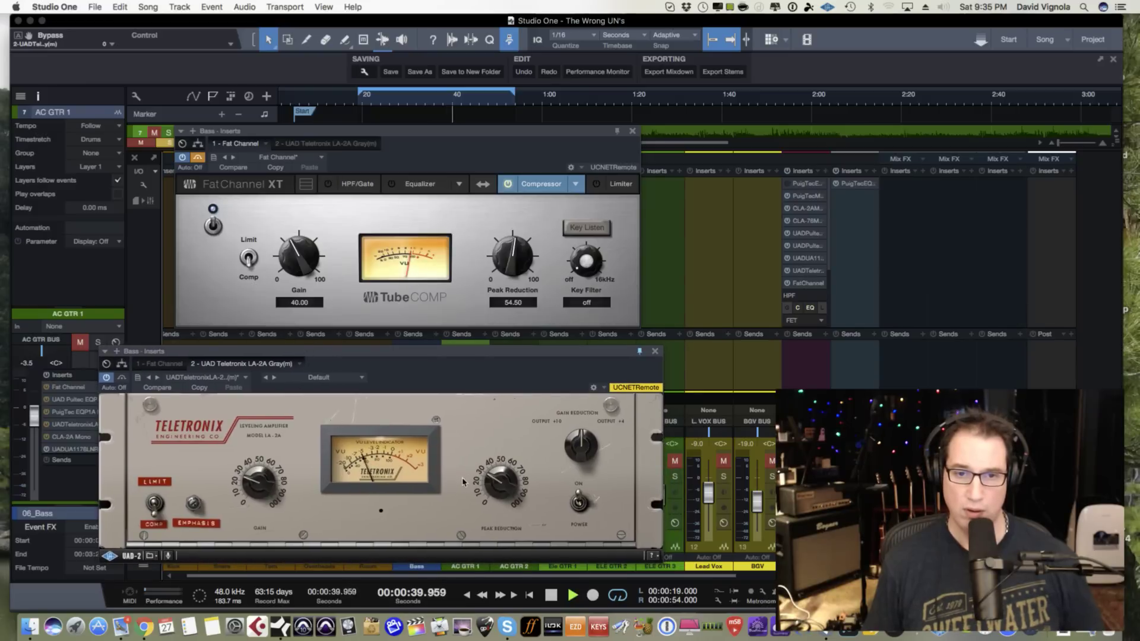
pyautogui.moveTo(490, 485); pyautogui.dragTo(491, 482)
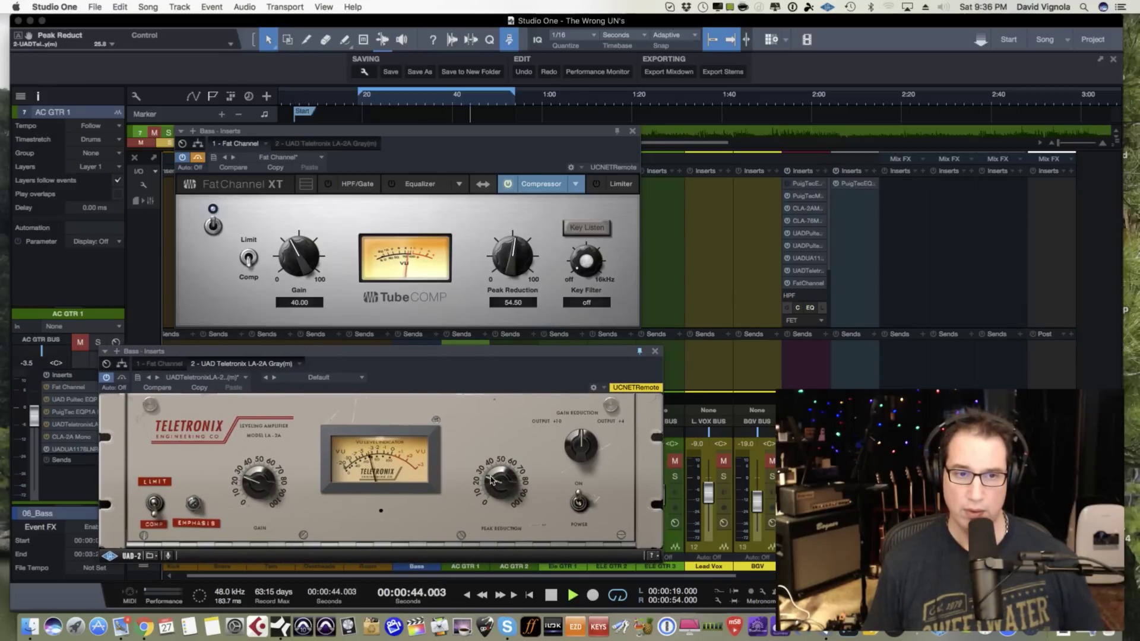
# - Compare the LA-2A with its power off and on, and raise its Gain to about 29.5
pyautogui.click(579, 503)
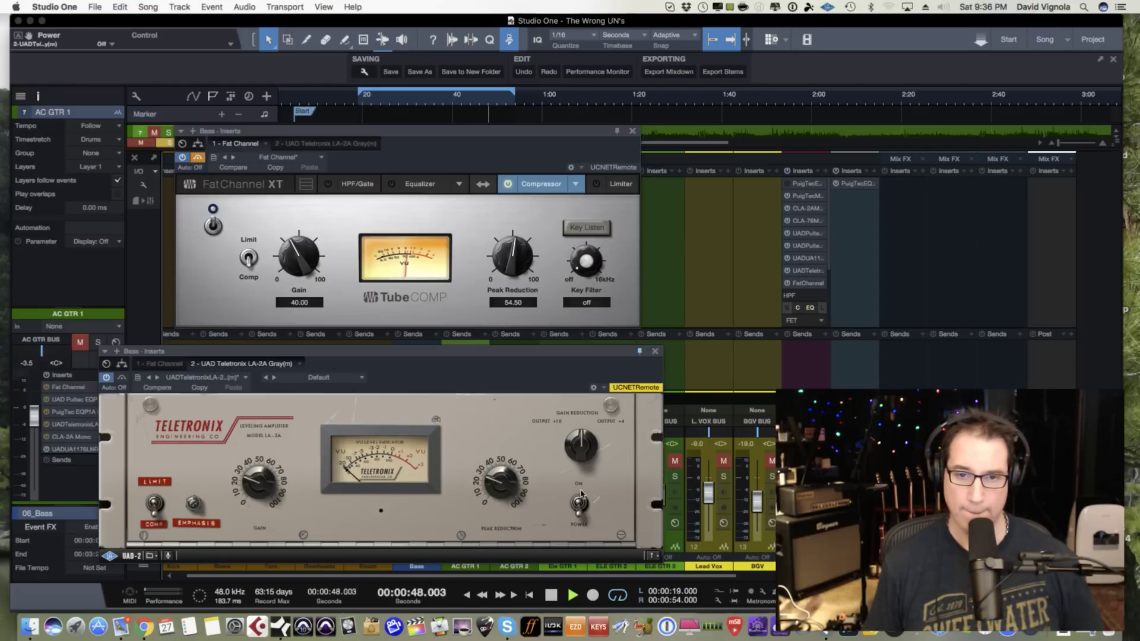
pyautogui.click(580, 488)
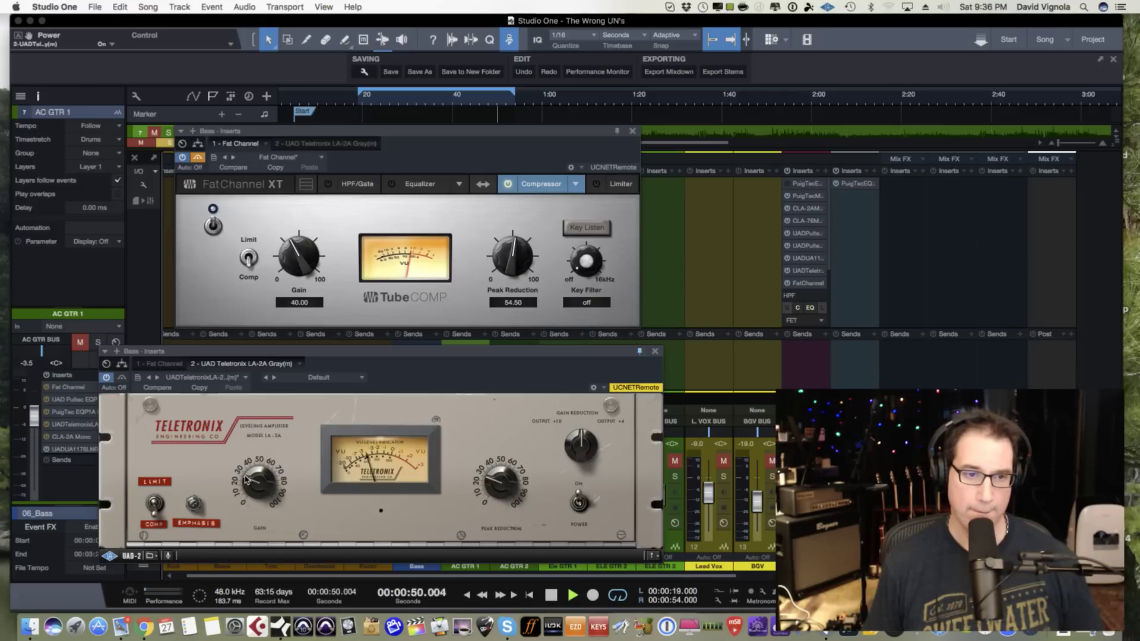
pyautogui.scroll(2, 247, 477)
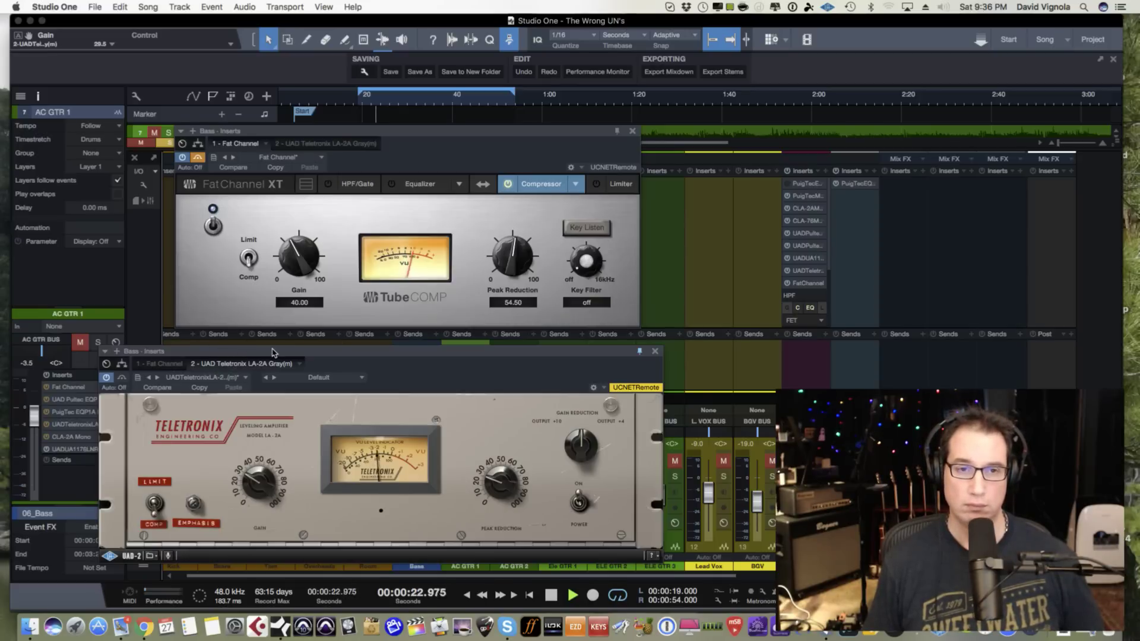
# - Stop playback, lower the Bass fader to -5.0 dB, and restack the LA-2A window below Fat Channel XT
pyautogui.press('space')
pyautogui.moveTo(273, 353); pyautogui.dragTo(613, 214)
pyautogui.moveTo(416, 477); pyautogui.dragTo(415, 482)
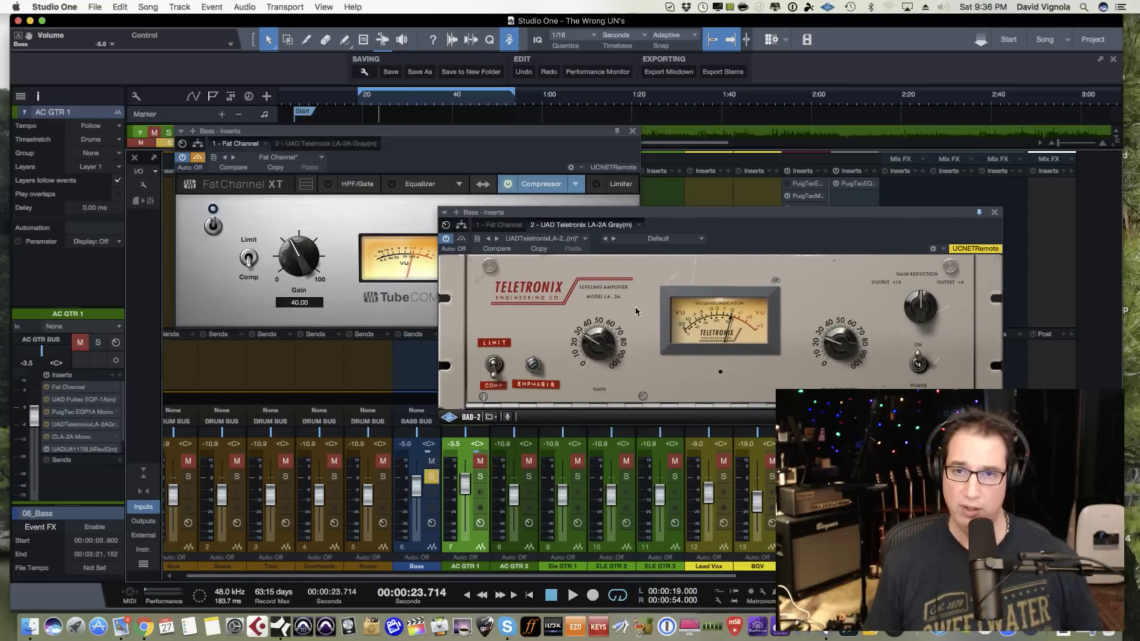
pyautogui.moveTo(661, 216); pyautogui.dragTo(326, 349)
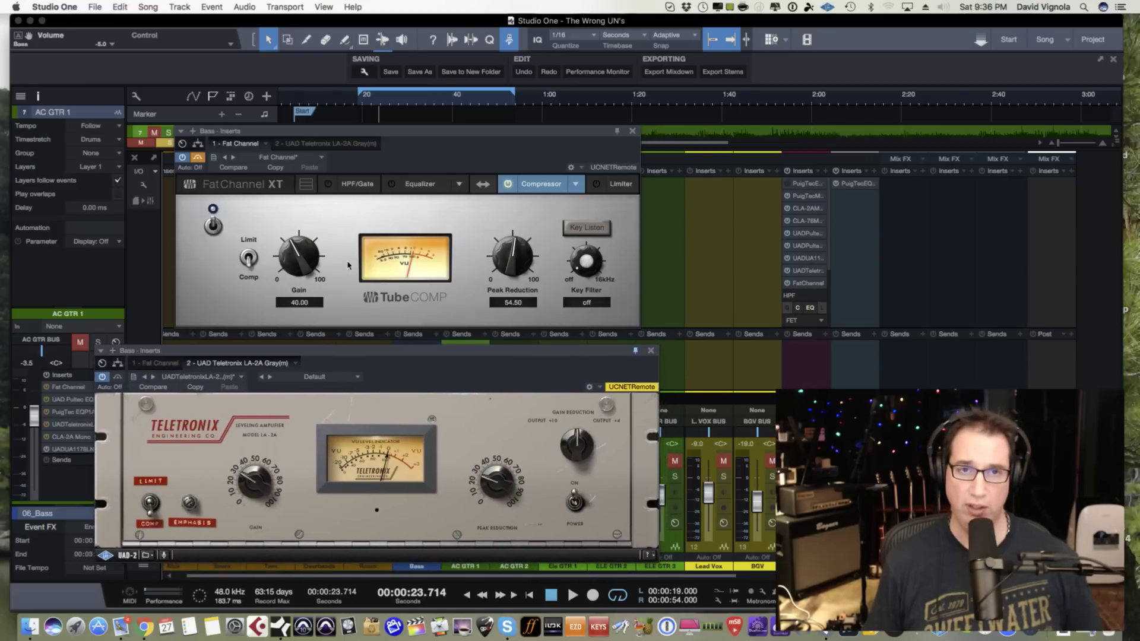
pyautogui.moveTo(373, 132); pyautogui.dragTo(352, 132)
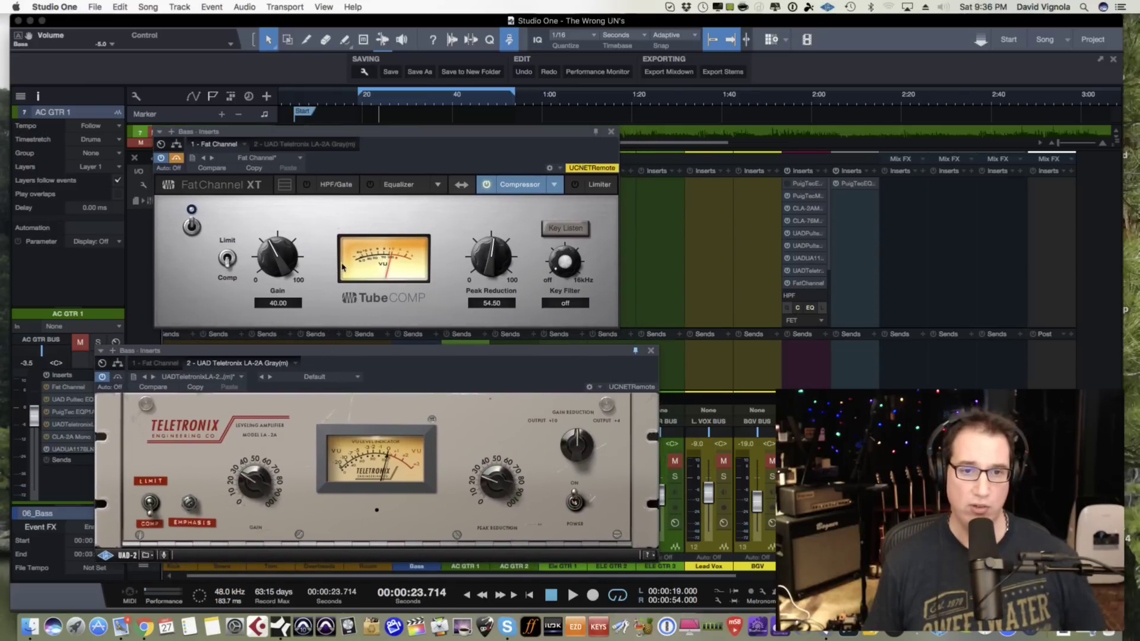
pyautogui.moveTo(346, 350); pyautogui.dragTo(347, 346)
# - Restart playback and compare the bass with the LA-2A's power off and on
pyautogui.press('space')
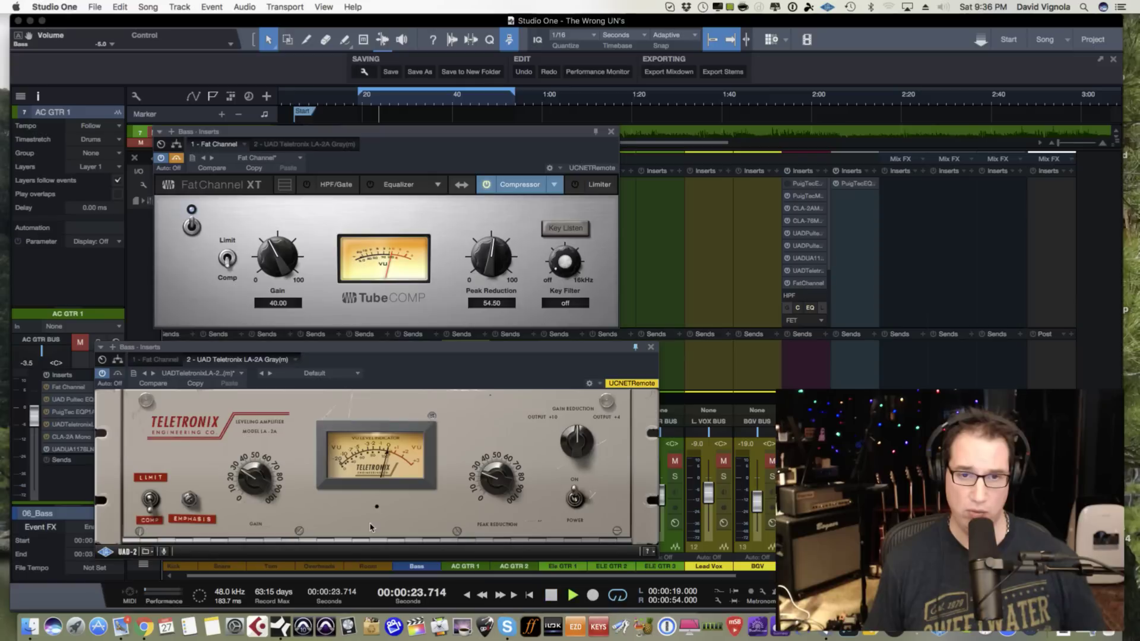
pyautogui.click(574, 501)
pyautogui.click(575, 493)
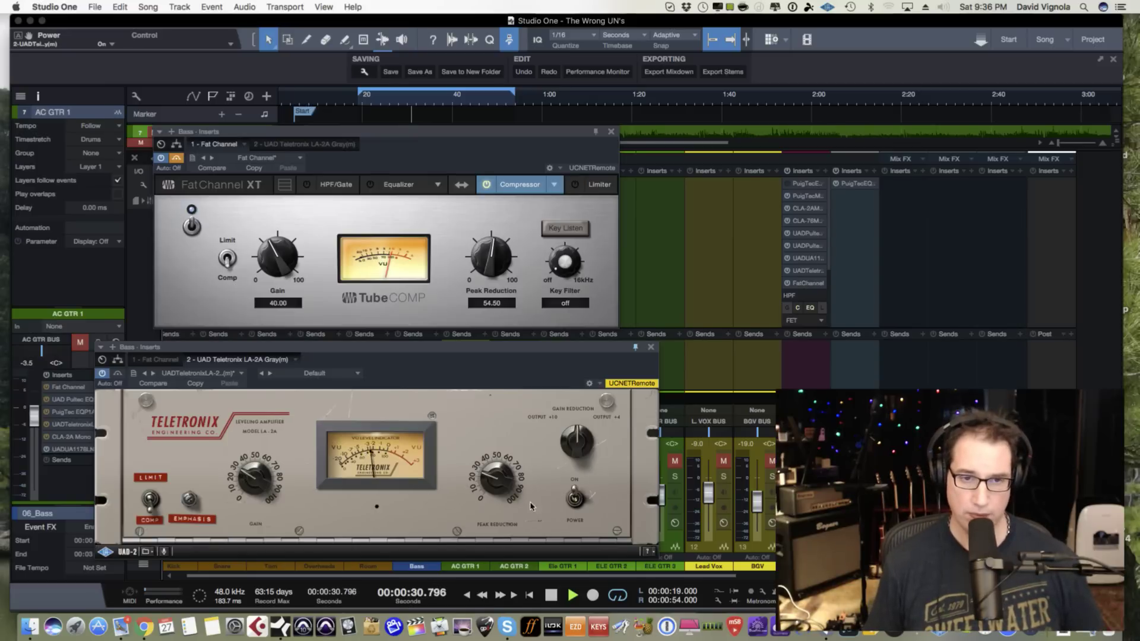
# - Bypass the LA-2A, take Fat Channel out of bypass, and raise the Tube compressor's Gain to 47.5
pyautogui.click(117, 375)
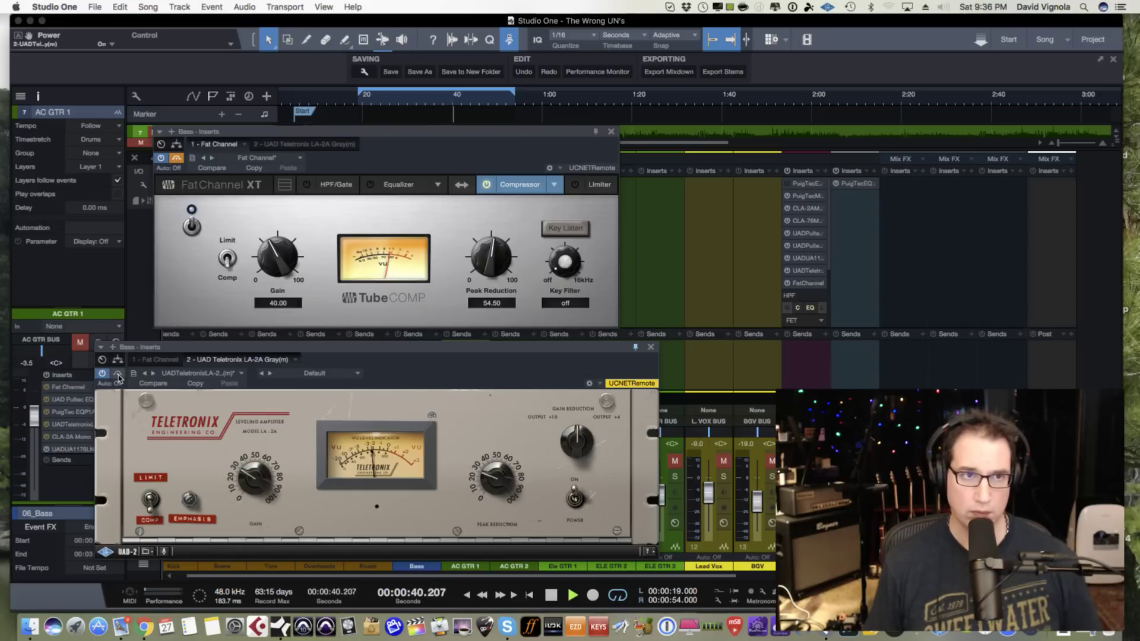
pyautogui.click(176, 159)
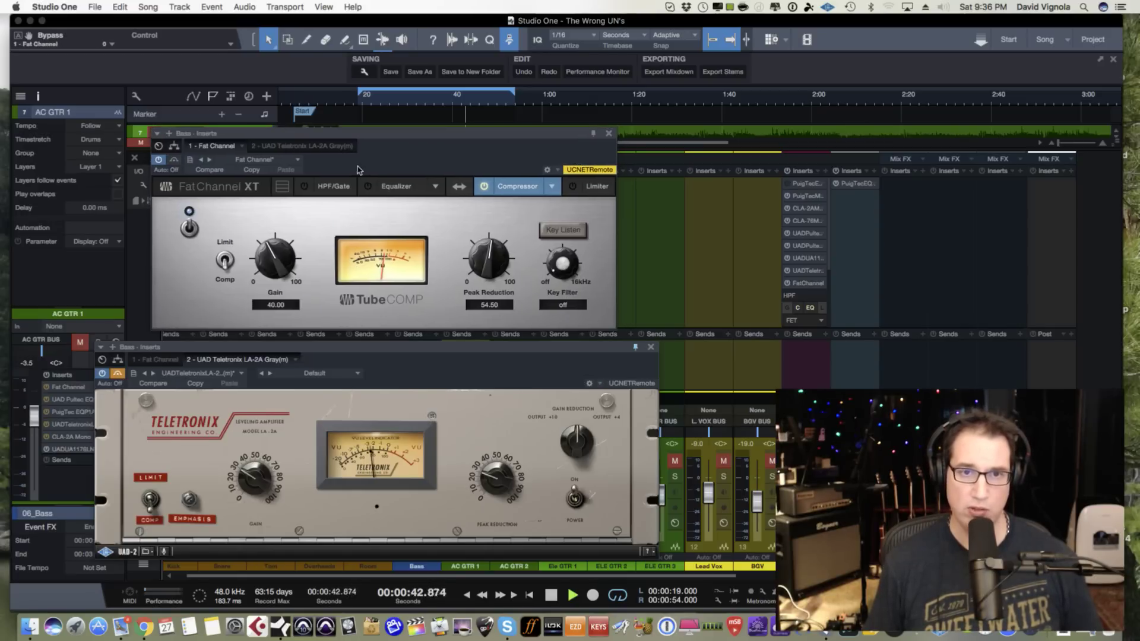
pyautogui.moveTo(272, 257); pyautogui.dragTo(271, 251)
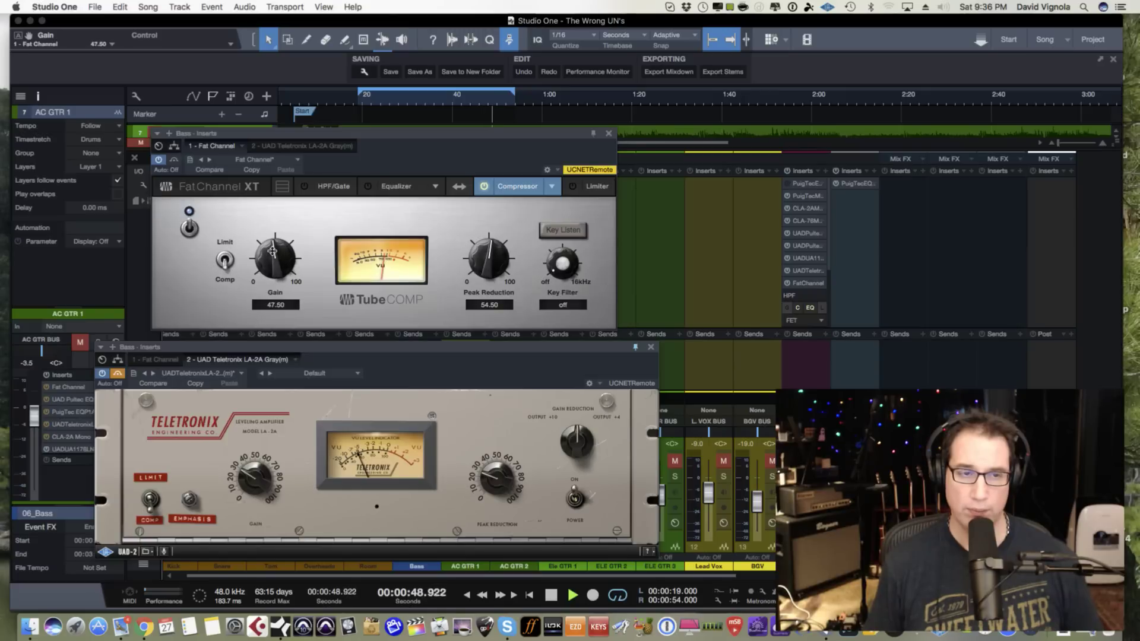
# - Compare the Tube compressor off and on, and set its Peak Reduction to 62.5 and its Gain to 50
pyautogui.click(189, 228)
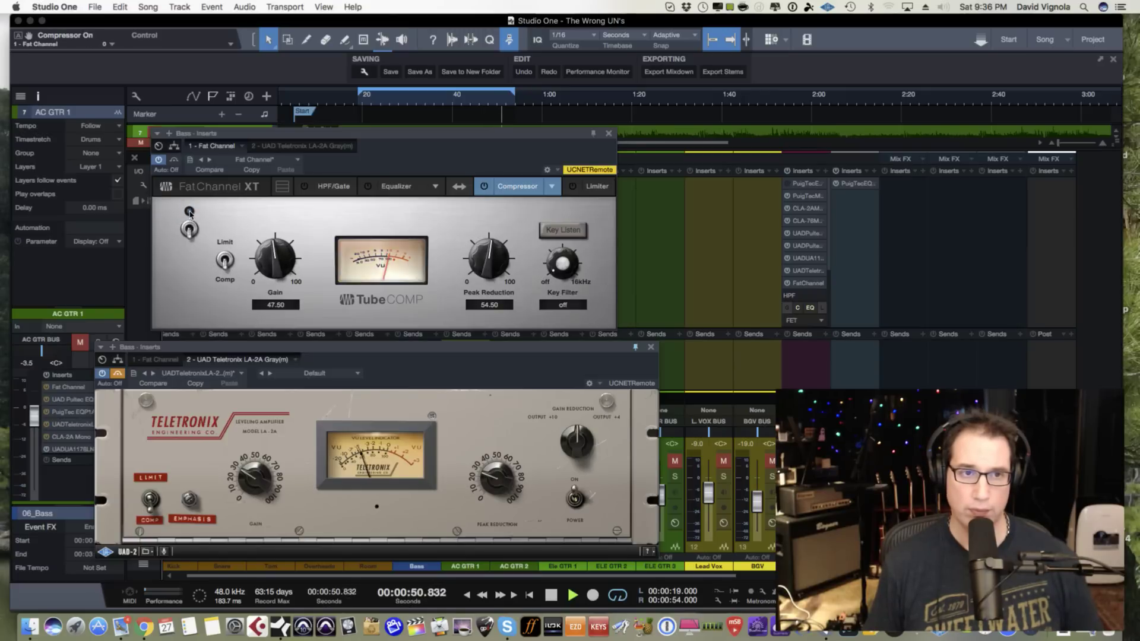
pyautogui.click(189, 212)
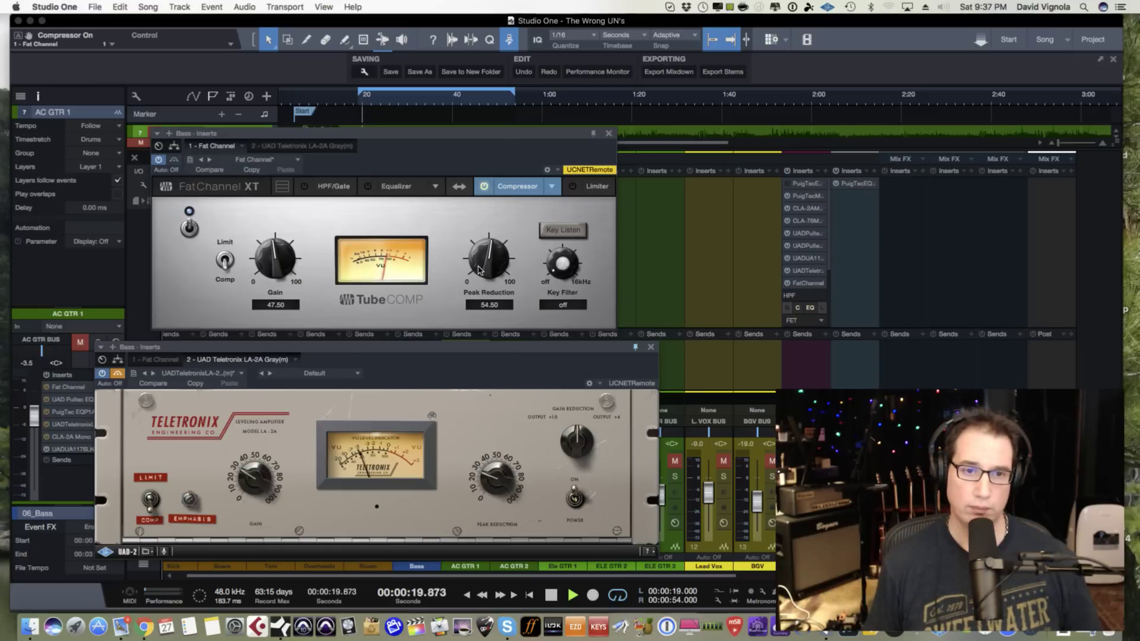
pyautogui.moveTo(484, 263); pyautogui.dragTo(487, 259)
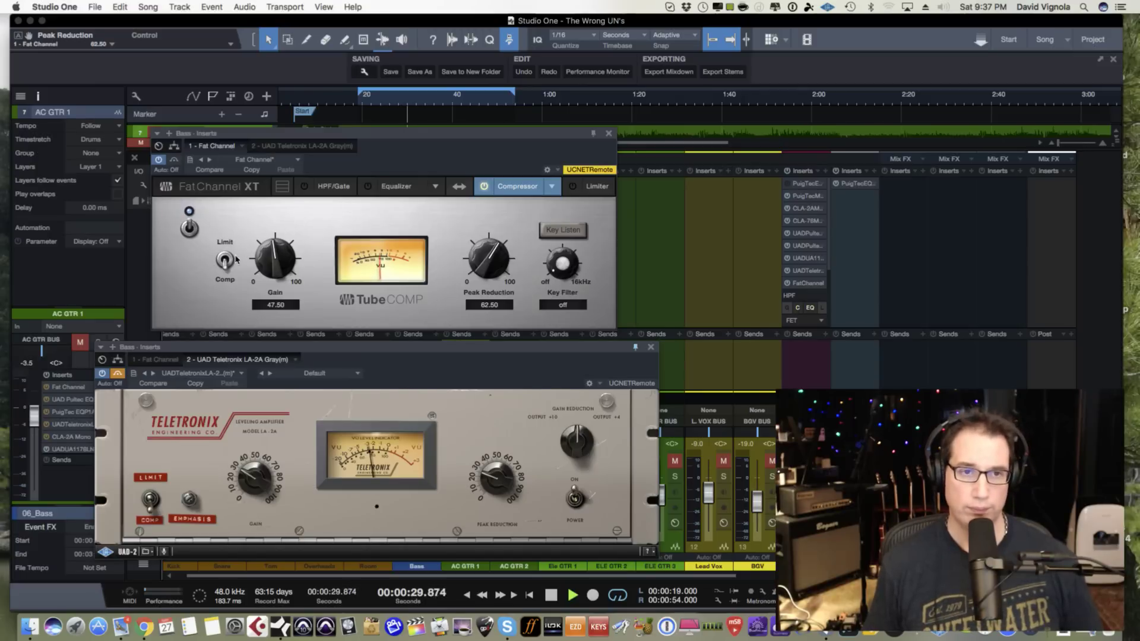
pyautogui.moveTo(274, 258); pyautogui.dragTo(273, 257)
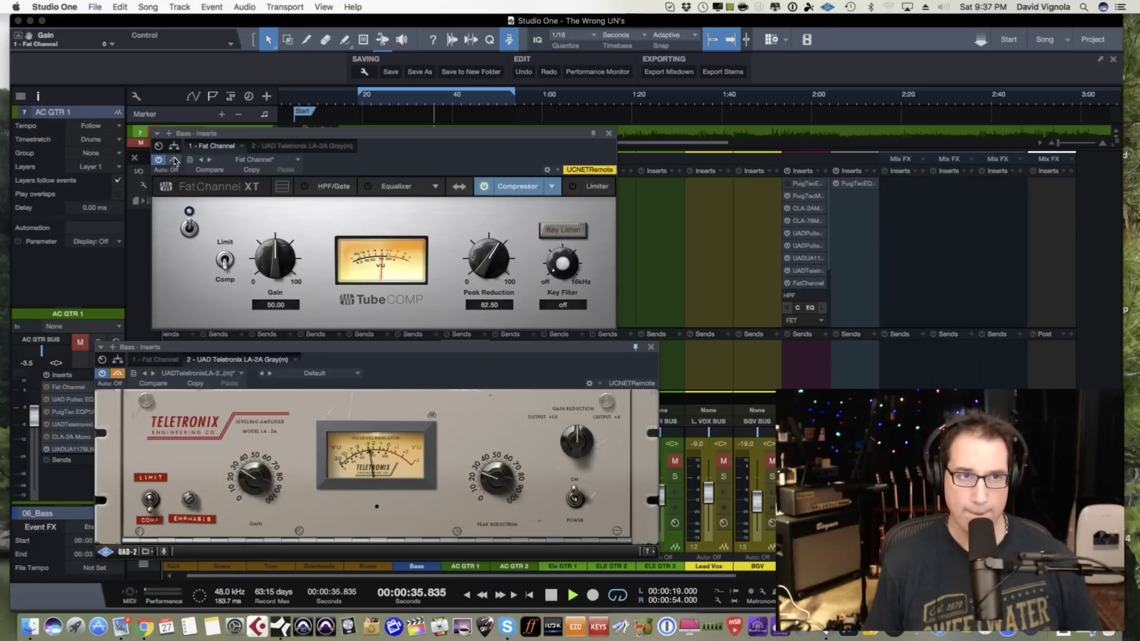
# - Switch playback to the LA-2A, lower its Gain to about 26.4, and switch back to Fat Channel
pyautogui.click(110, 376)
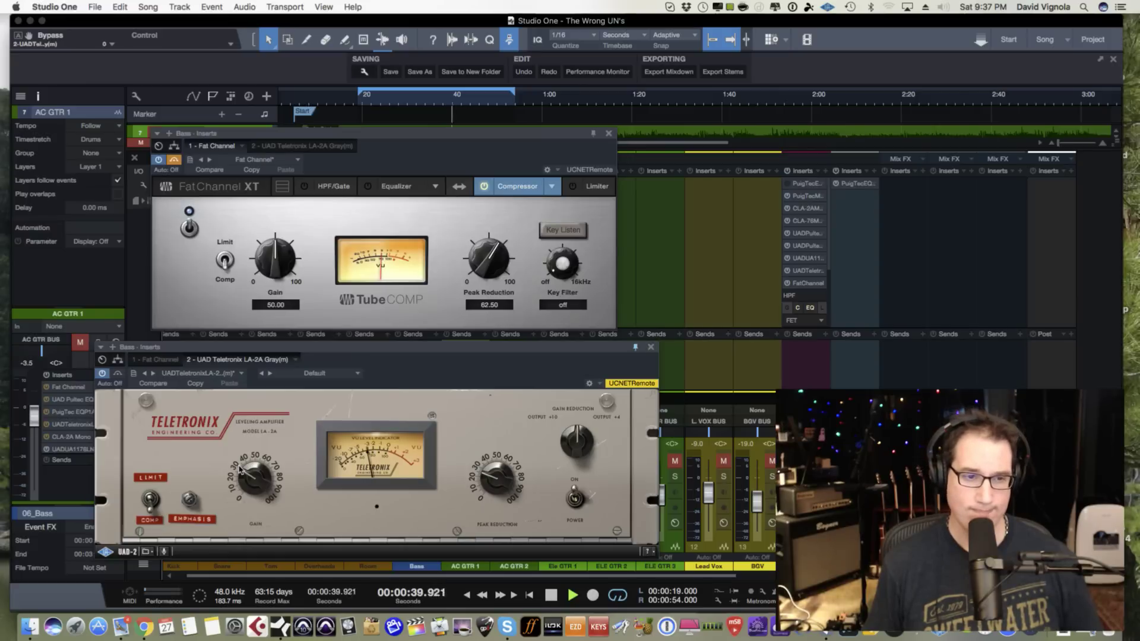
pyautogui.moveTo(239, 469); pyautogui.dragTo(239, 470)
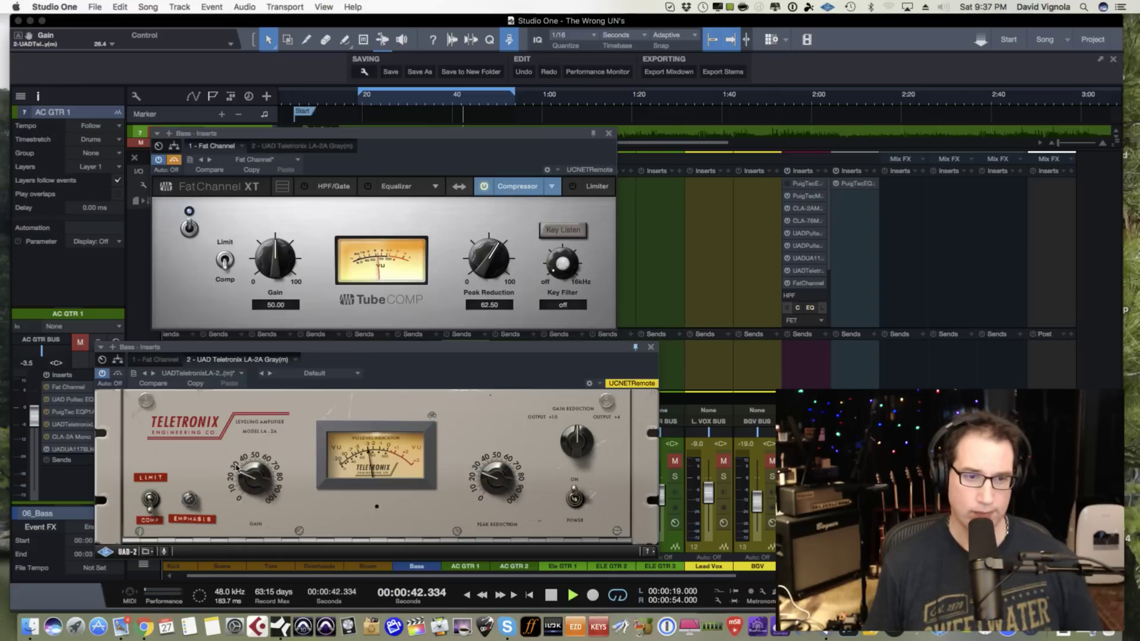
pyautogui.click(118, 375)
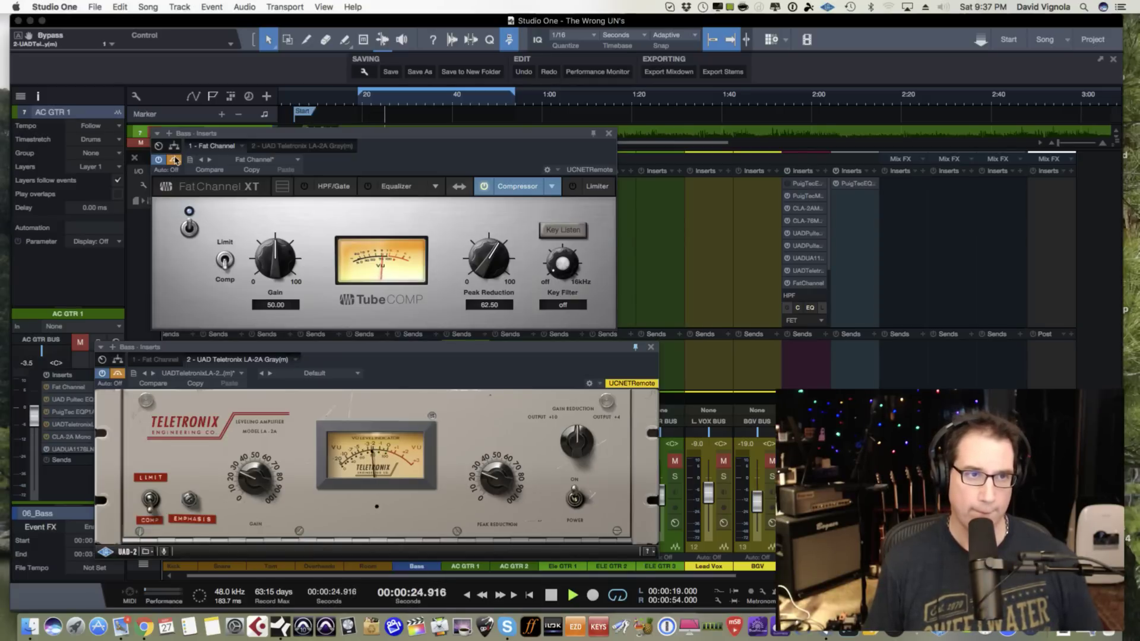
pyautogui.click(171, 186)
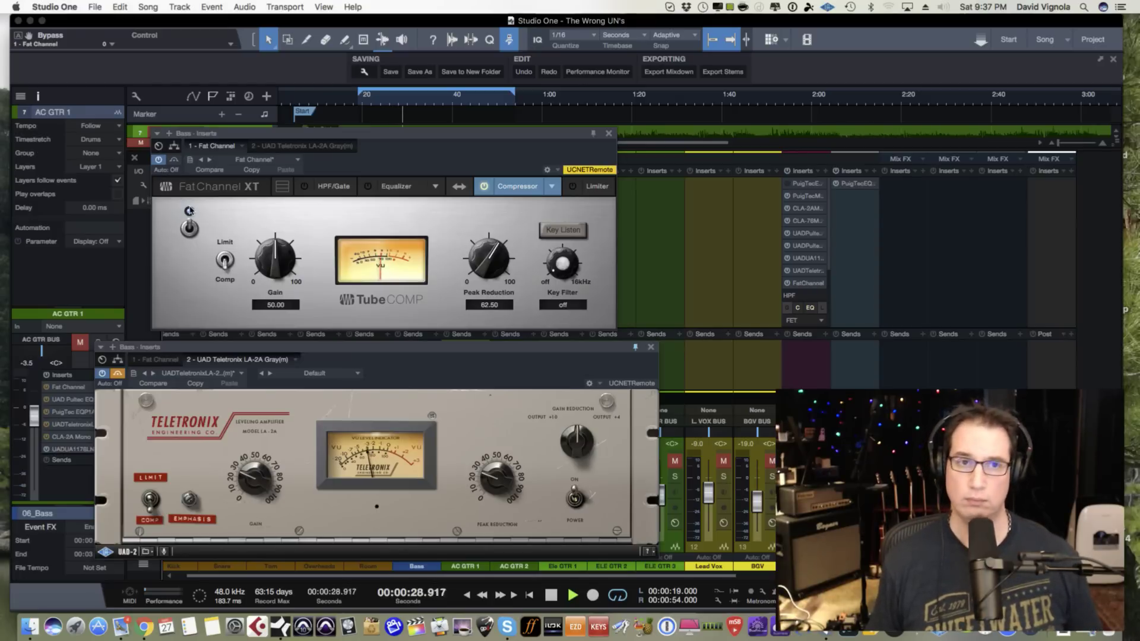
# - Lower the Bass fader to about -9.7 dB and rearrange both compressor windows so they are stacked again
pyautogui.moveTo(416, 347); pyautogui.dragTo(421, 237)
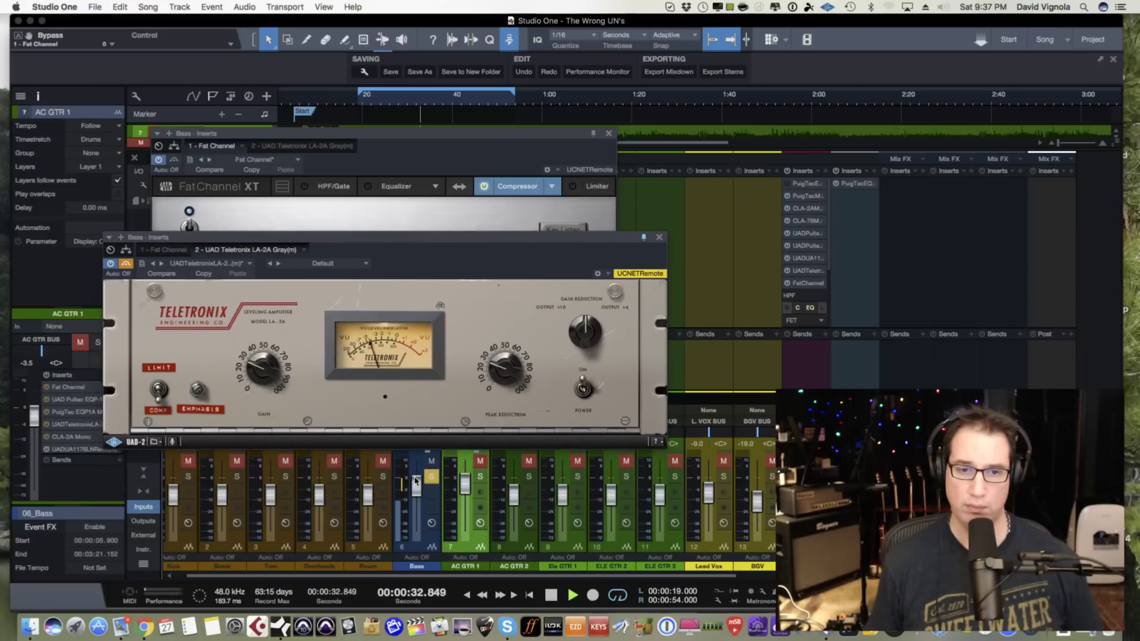
pyautogui.moveTo(415, 487); pyautogui.dragTo(415, 491)
pyautogui.moveTo(431, 240); pyautogui.dragTo(410, 348)
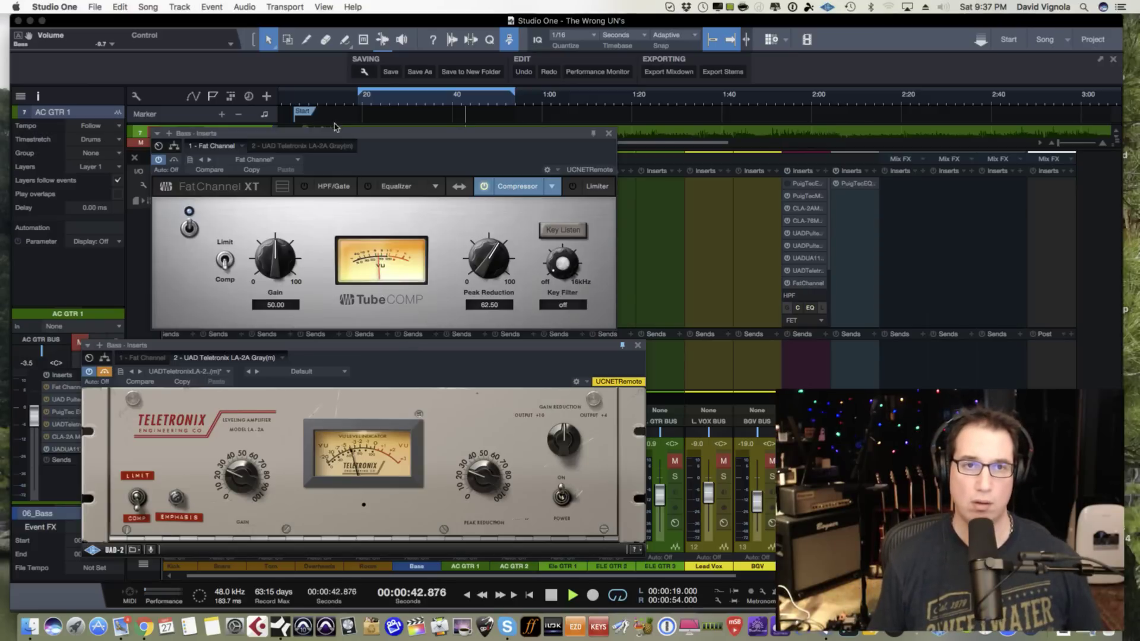
pyautogui.moveTo(337, 136); pyautogui.dragTo(325, 138)
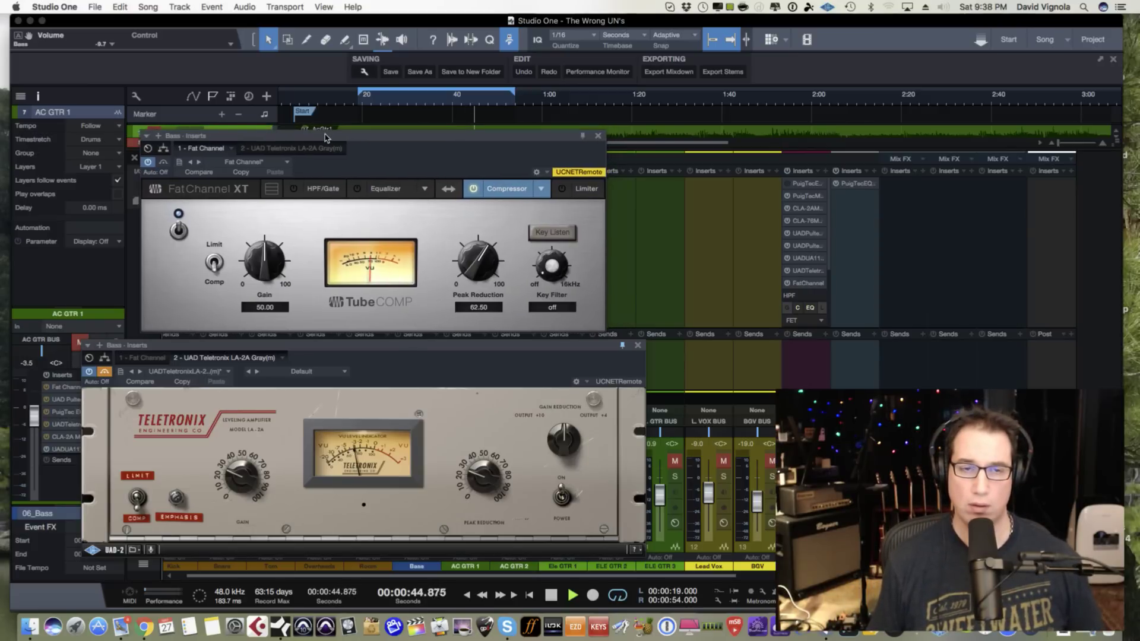
# - Compare the two Bass compressors by switching bypass from Fat Channel to the LA-2A and back during playback
pyautogui.click(164, 162)
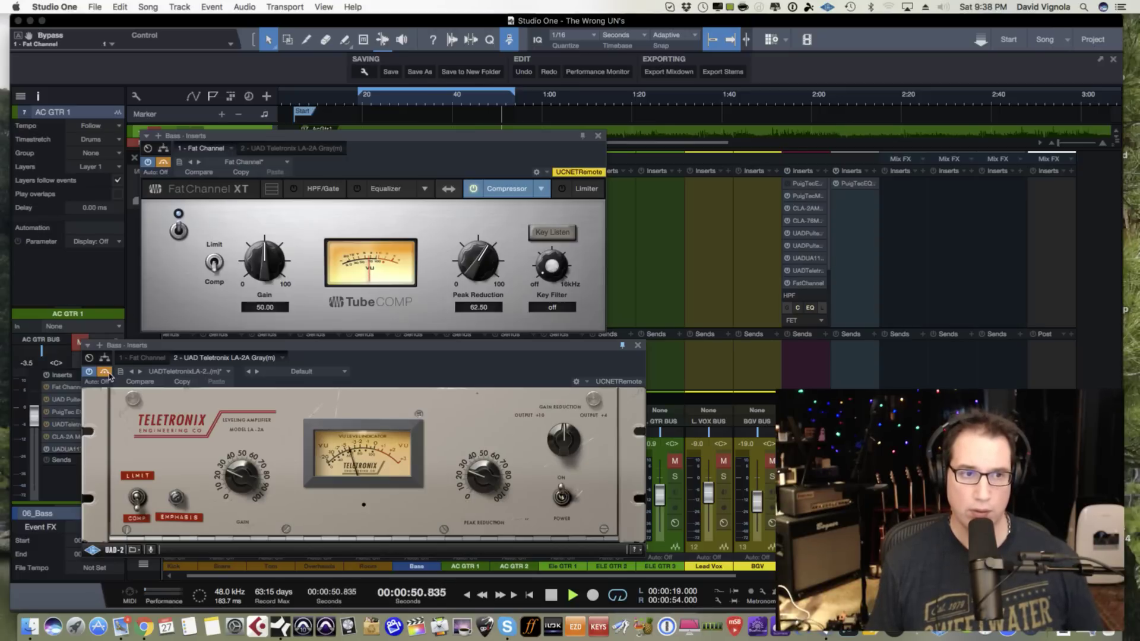
pyautogui.click(104, 371)
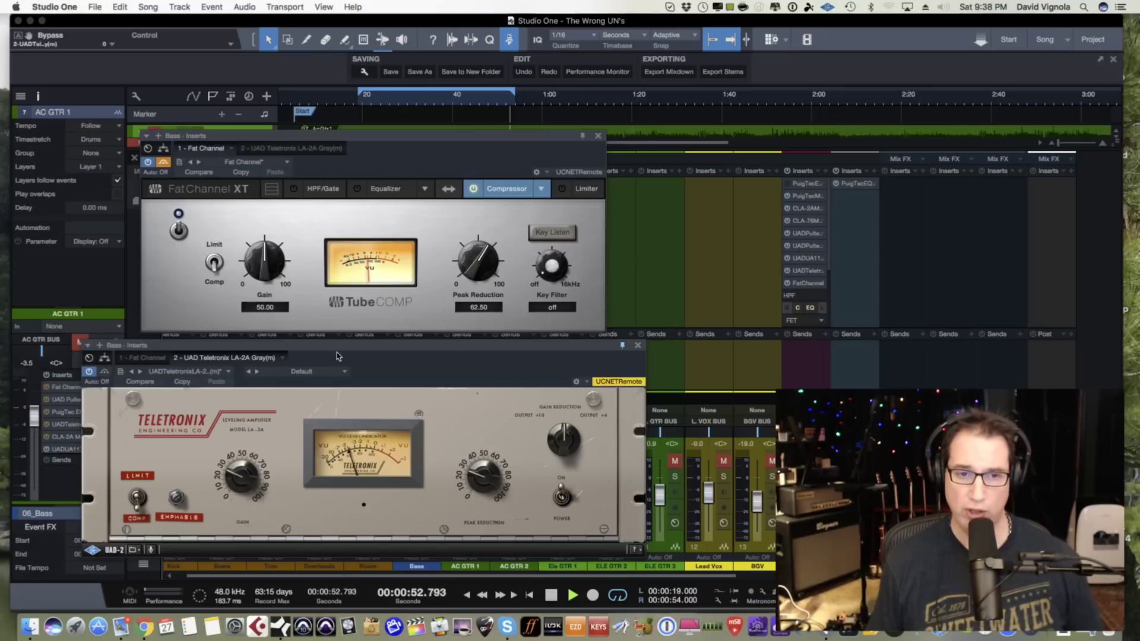
pyautogui.moveTo(336, 350); pyautogui.dragTo(336, 349)
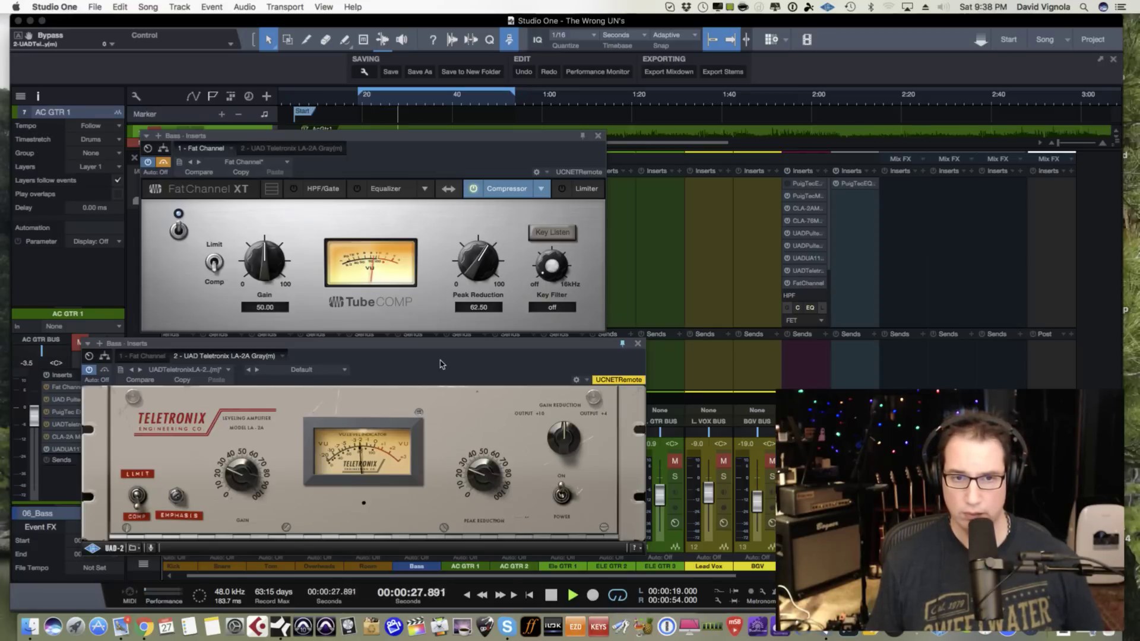
pyautogui.click(104, 370)
pyautogui.click(399, 162)
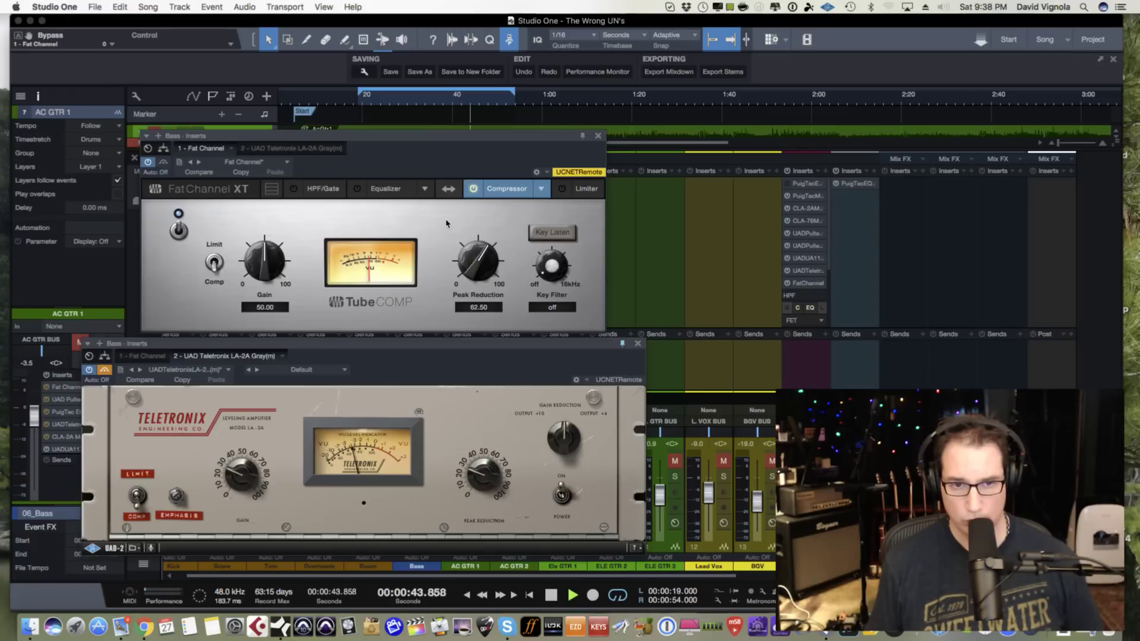
# - Stop playback and rearrange the Fat Channel and LA-2A windows so the LA-2A sits directly below Fat Channel
pyautogui.press('space')
pyautogui.moveTo(390, 135); pyautogui.dragTo(388, 134)
pyautogui.moveTo(377, 343); pyautogui.dragTo(375, 366)
pyautogui.click(378, 146)
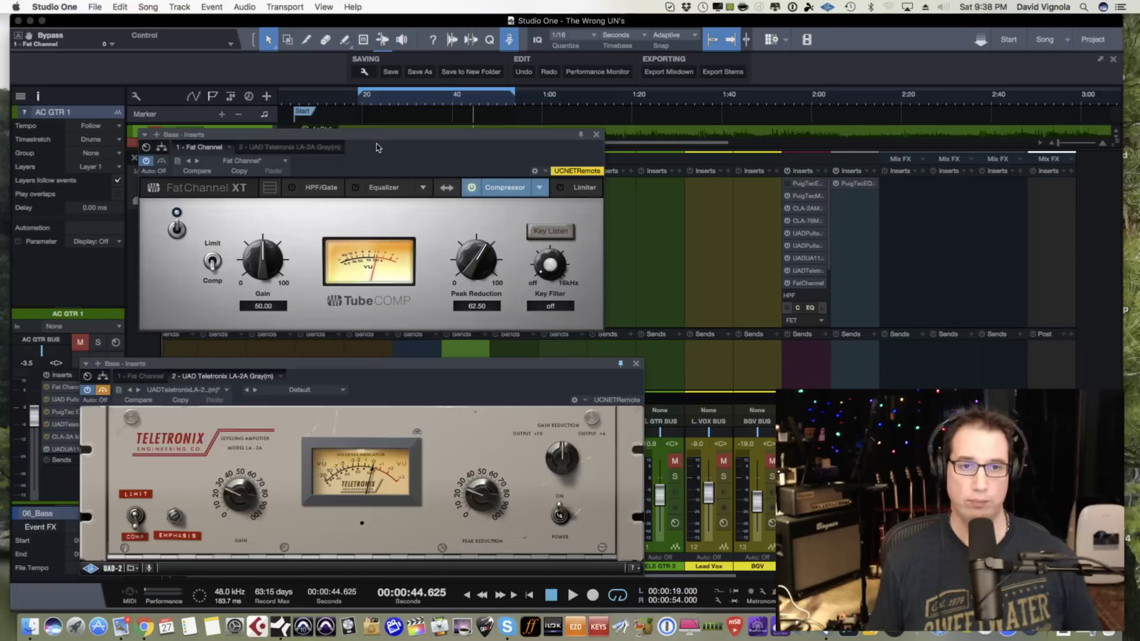
pyautogui.moveTo(376, 145); pyautogui.dragTo(367, 153)
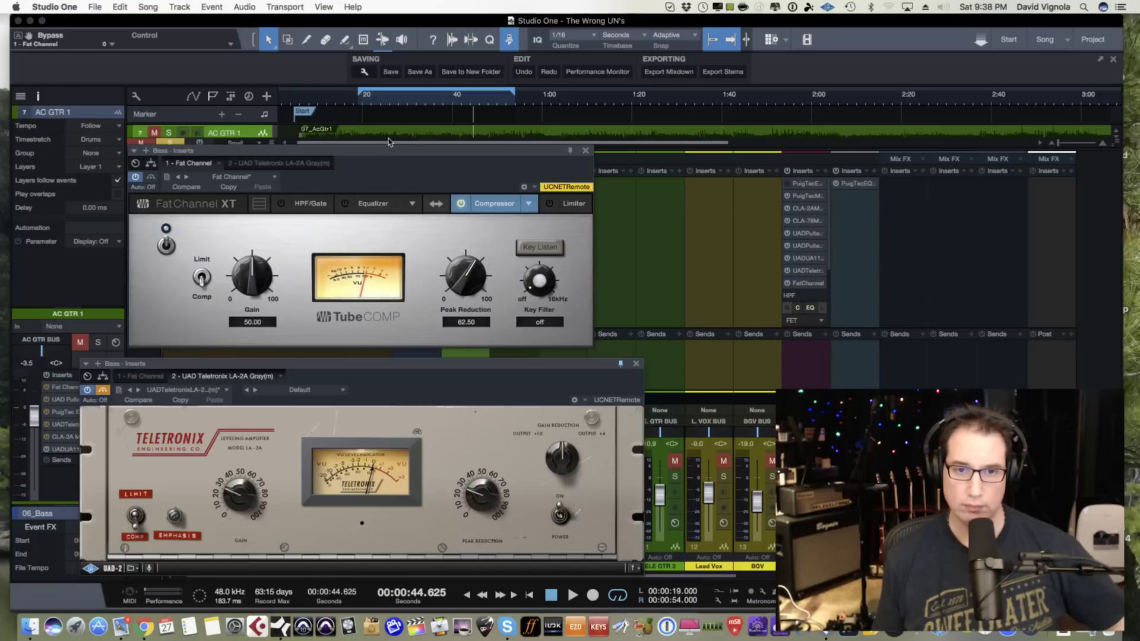
pyautogui.moveTo(362, 366); pyautogui.dragTo(357, 361)
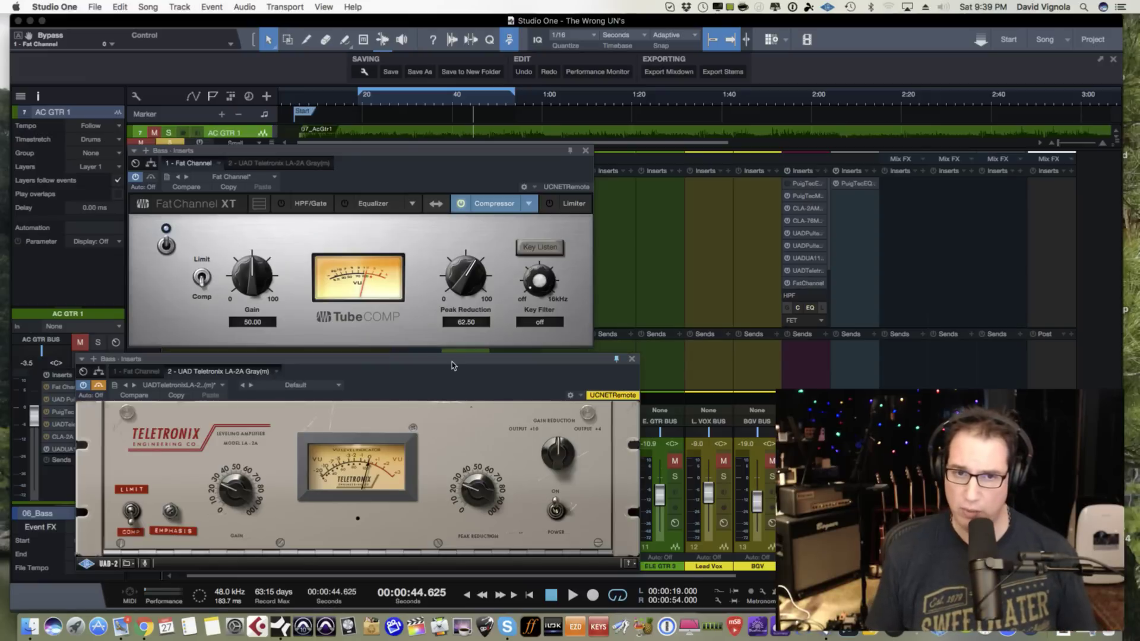
pyautogui.moveTo(451, 362); pyautogui.dragTo(451, 359)
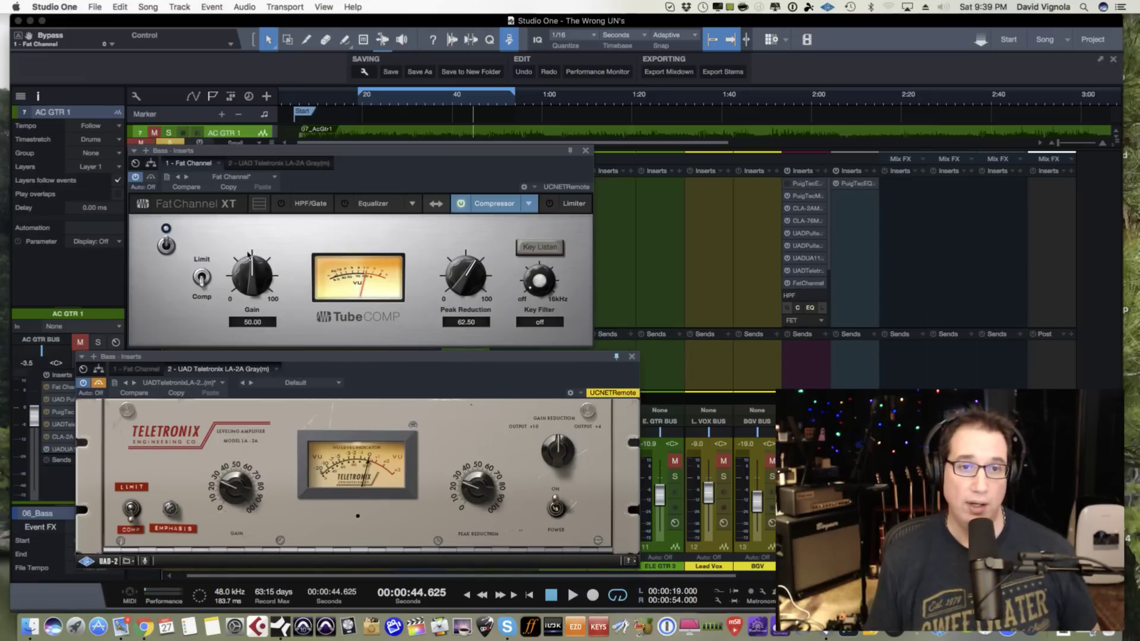
# - Play from the 20-second mark and compare the Bass compressors by switching bypass from Fat Channel to the LA-2A and back, then stop
pyautogui.click(363, 102)
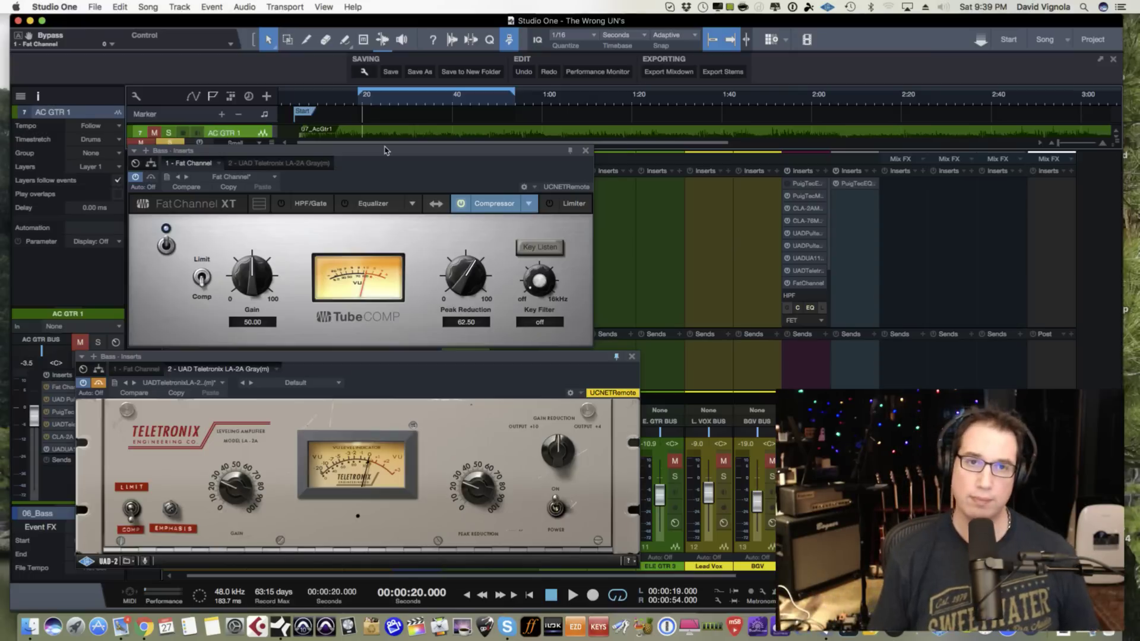
pyautogui.moveTo(385, 150); pyautogui.dragTo(386, 149)
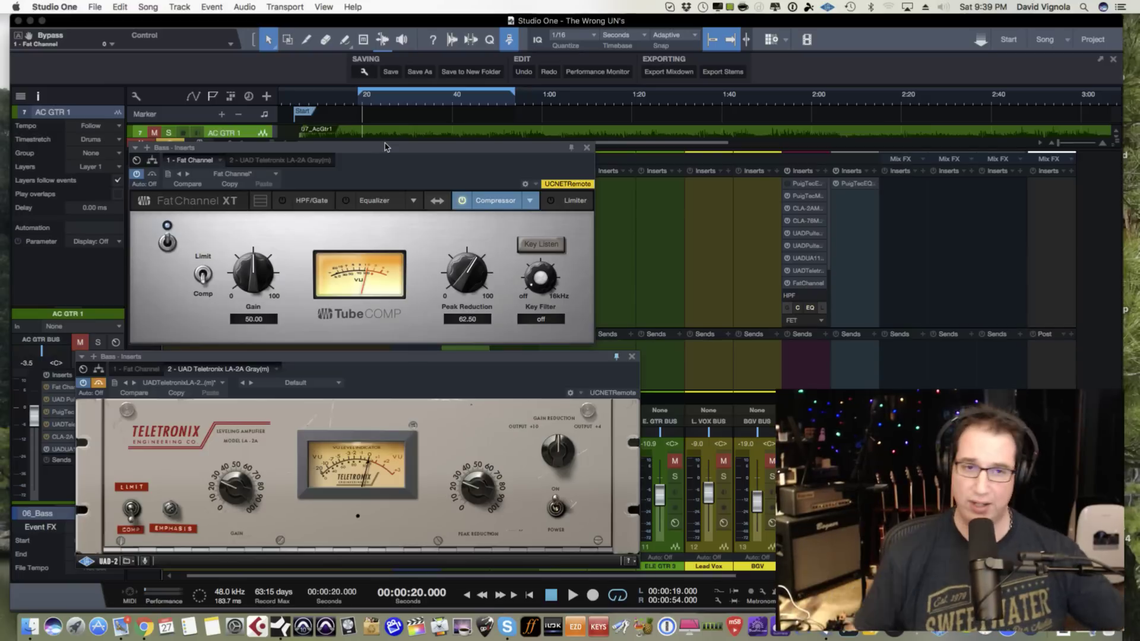
pyautogui.moveTo(382, 147); pyautogui.dragTo(386, 145)
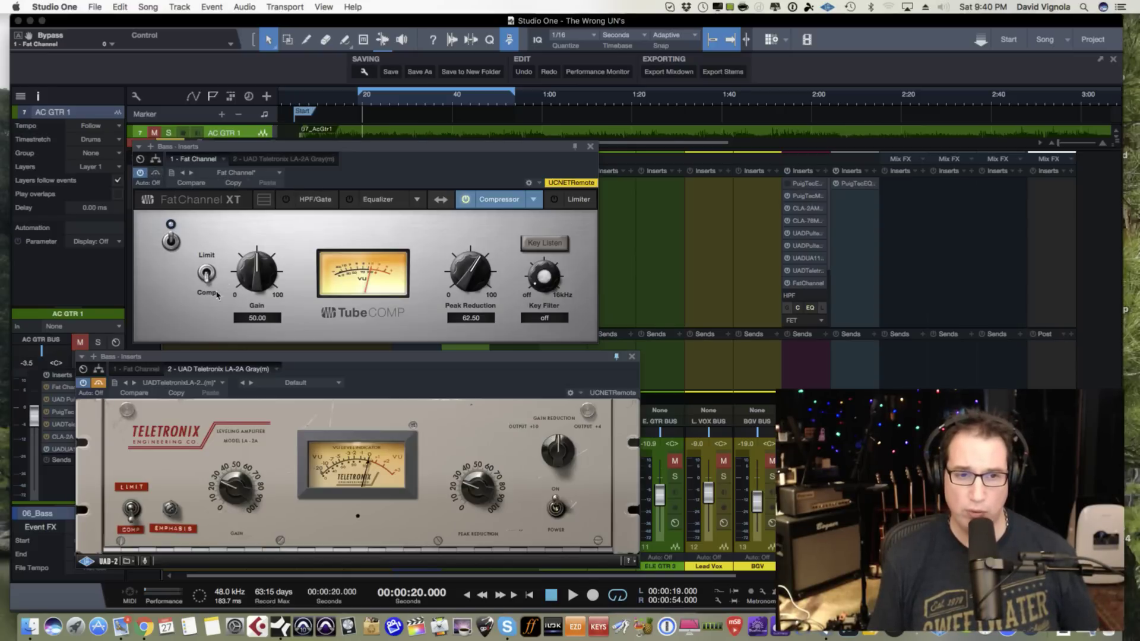
pyautogui.press('space')
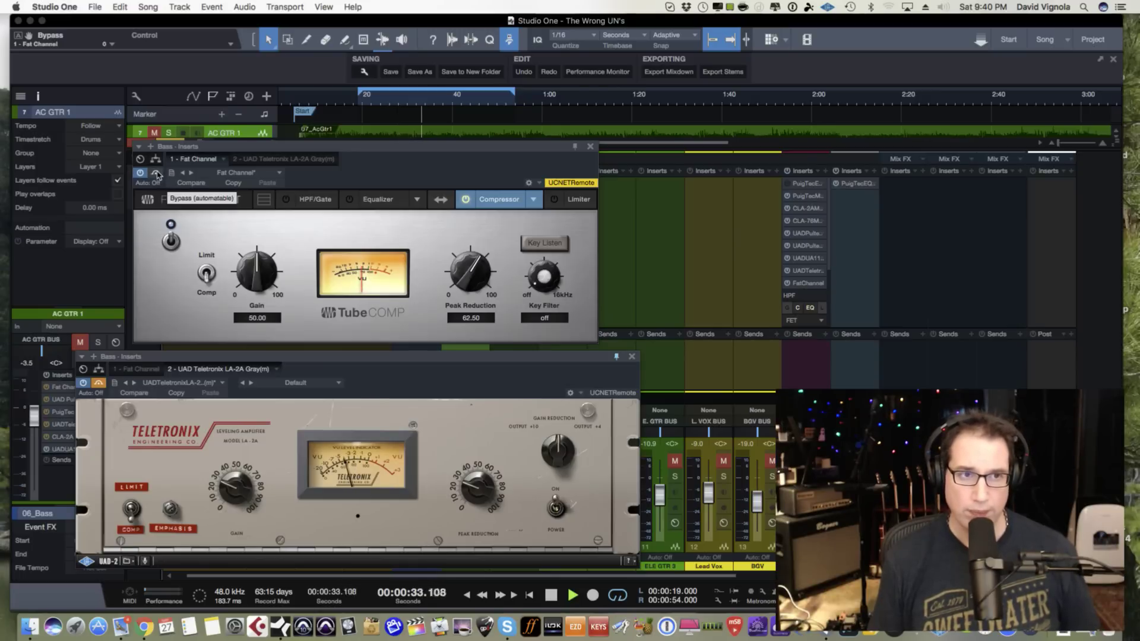
pyautogui.click(156, 174)
pyautogui.click(98, 383)
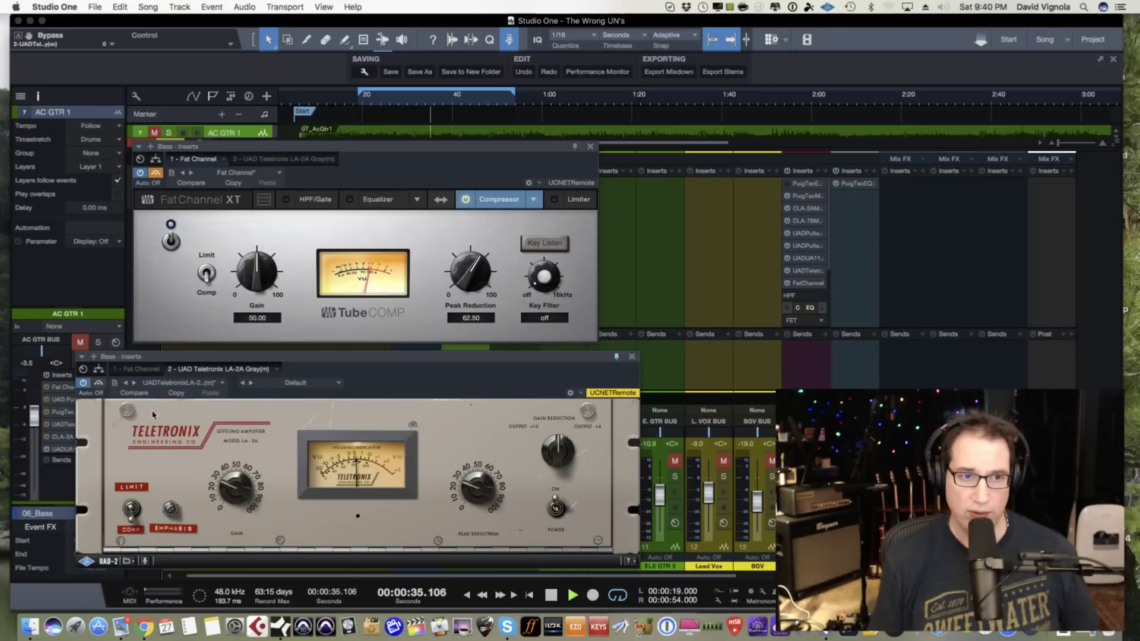
pyautogui.moveTo(304, 358); pyautogui.dragTo(302, 355)
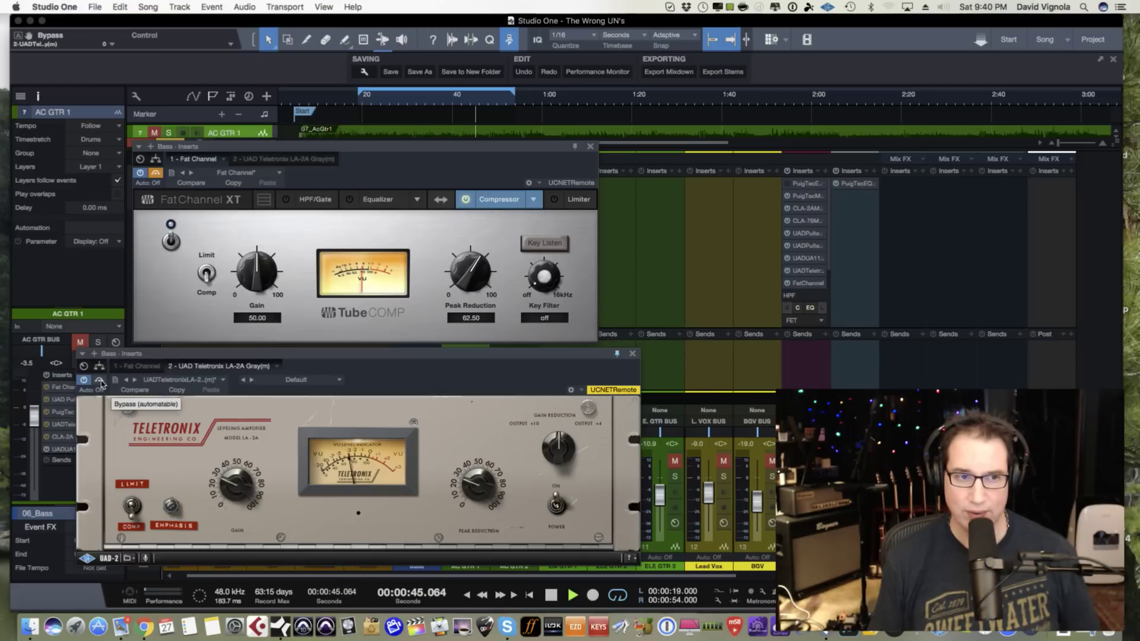
pyautogui.click(158, 174)
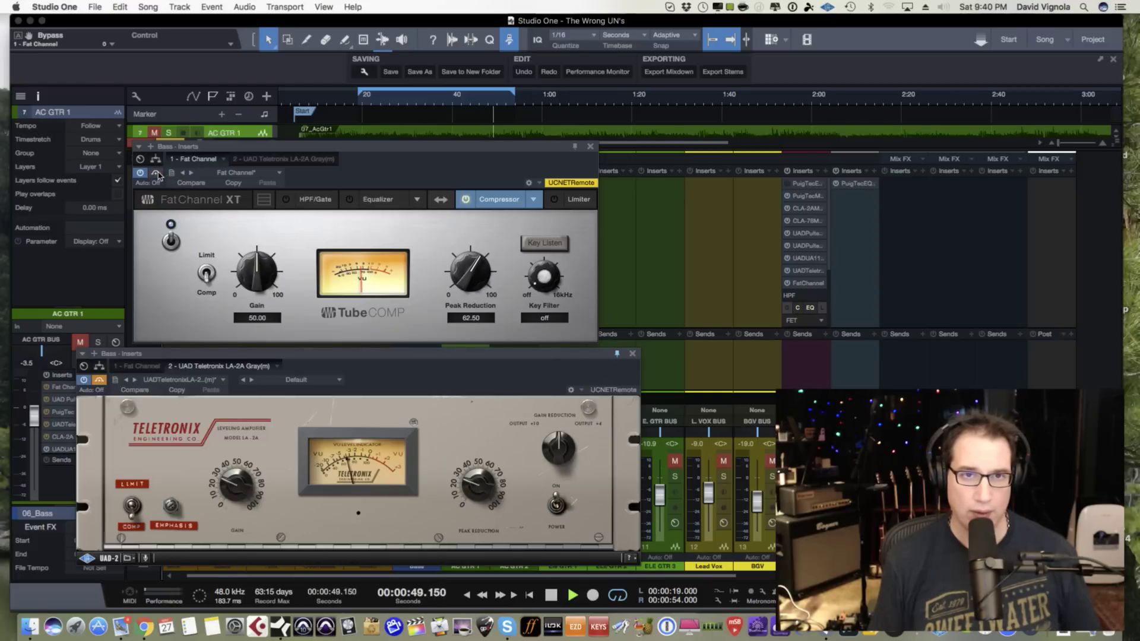
pyautogui.press('space')
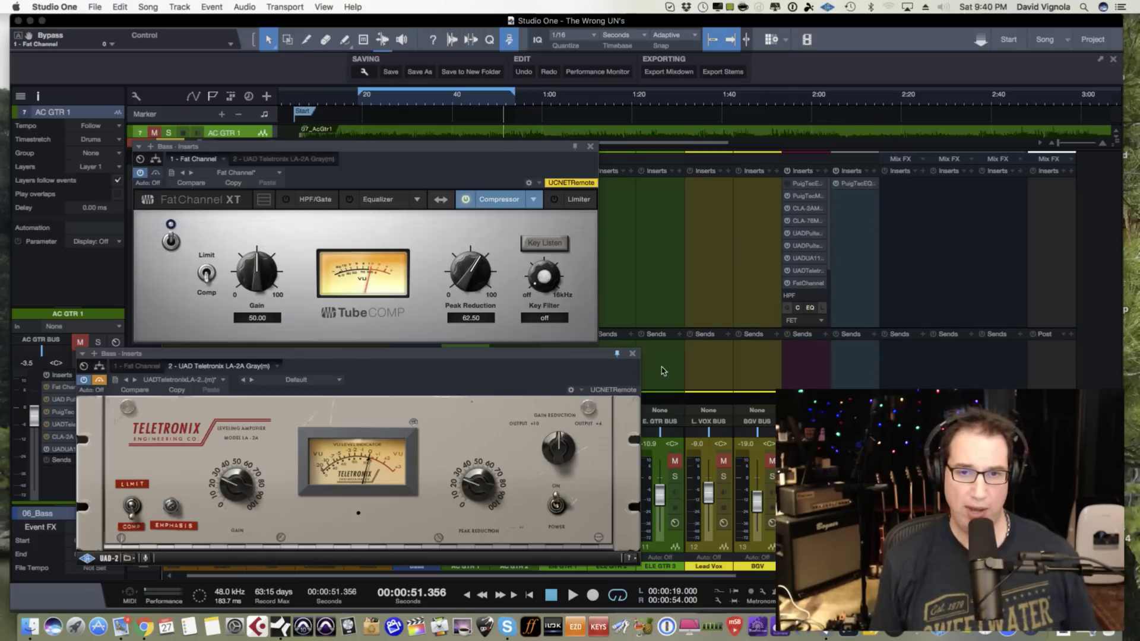
# - Close the LA-2A window, move Fat Channel clear of the inserts, and copy AC GTR 1's CLA-2A to the Bass inserts
pyautogui.click(633, 355)
pyautogui.moveTo(516, 170); pyautogui.dragTo(450, 339)
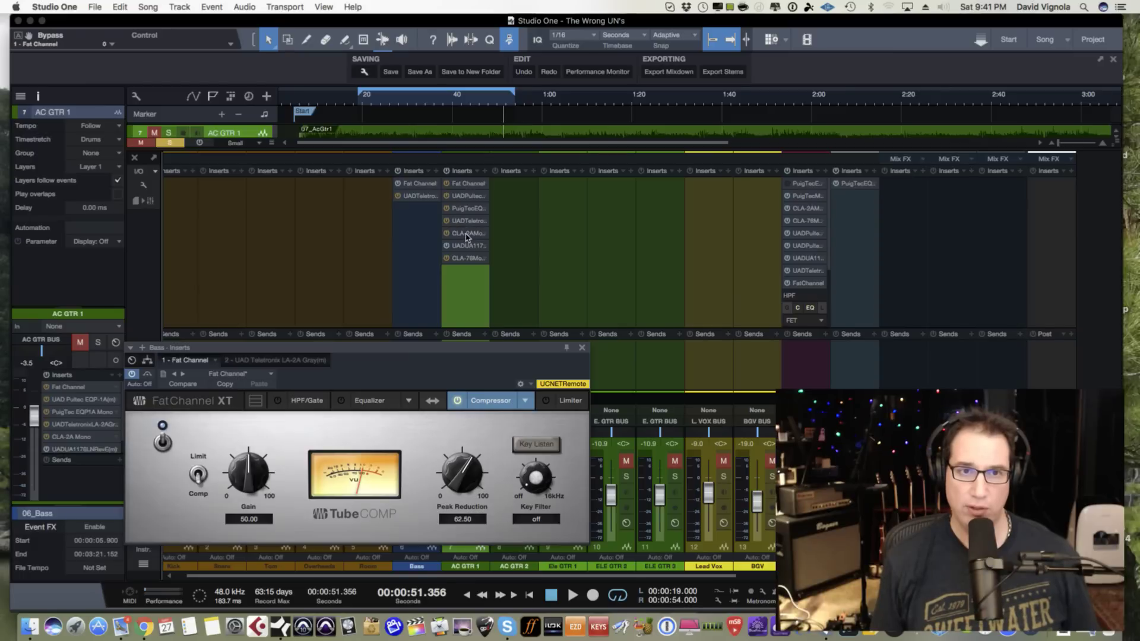
pyautogui.moveTo(467, 235); pyautogui.dragTo(416, 209)
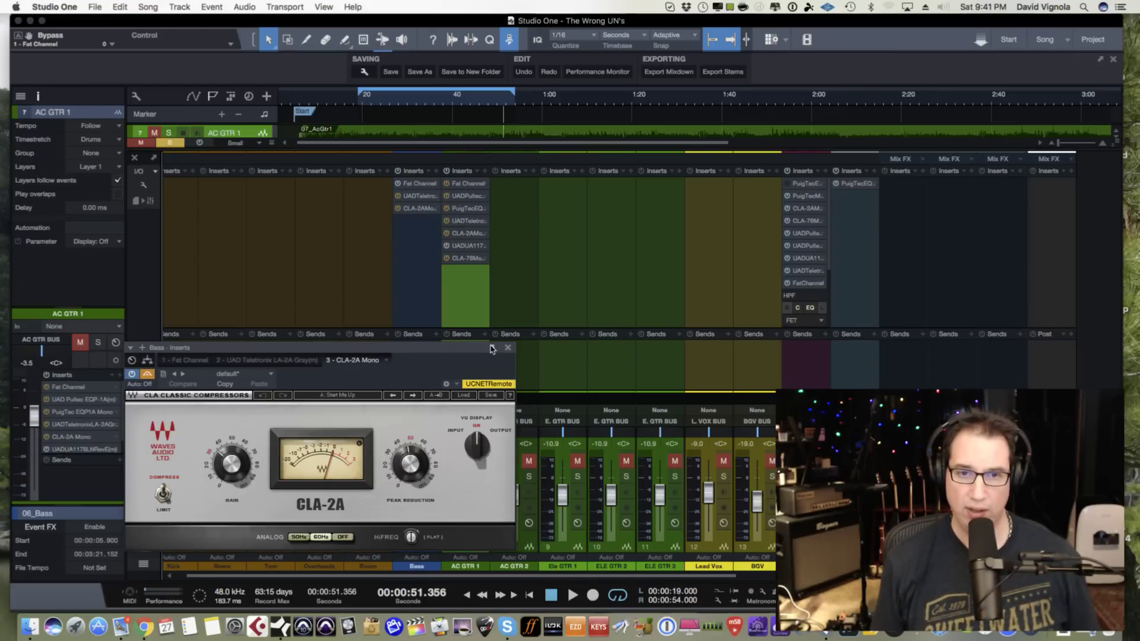
# - Keep the Bass CLA-2A window open, reopen the Bass Fat Channel, and stack it above the CLA-2A
pyautogui.moveTo(468, 353)
pyautogui.mouseDown()
pyautogui.moveTo(453, 307)
pyautogui.moveTo(451, 358)
pyautogui.mouseUp()
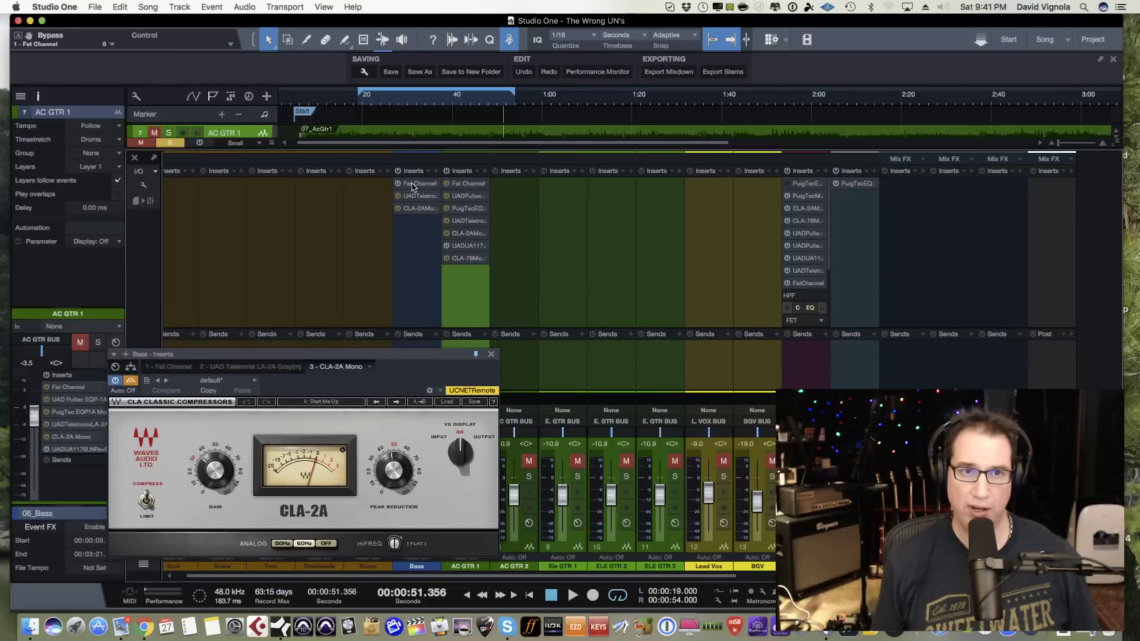
pyautogui.doubleClick(409, 184)
pyautogui.moveTo(372, 349); pyautogui.dragTo(323, 130)
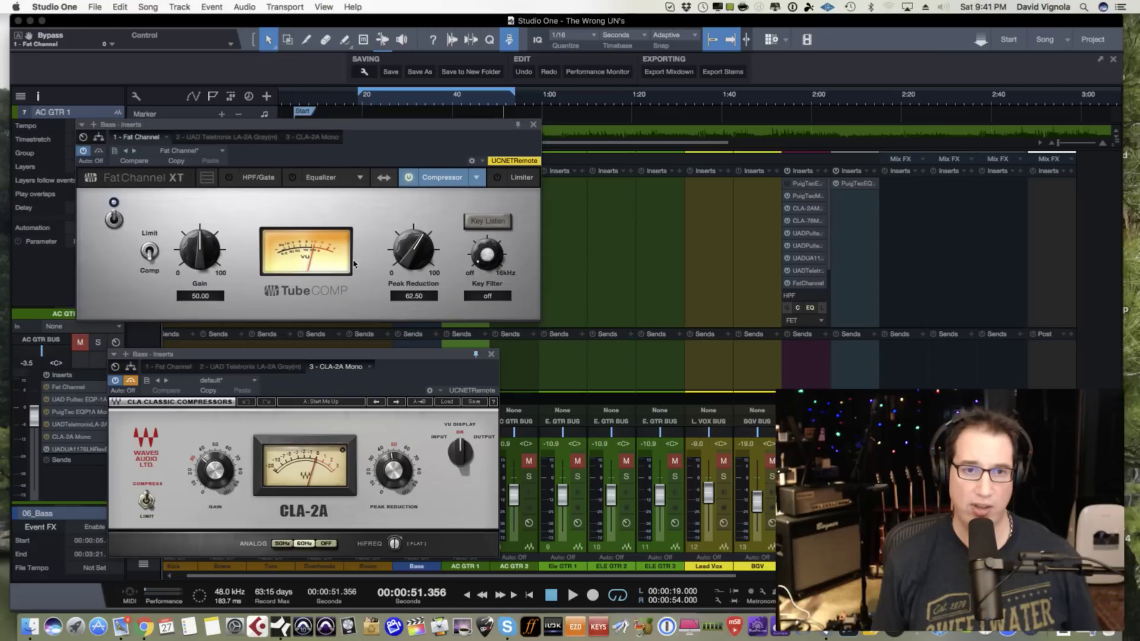
pyautogui.moveTo(351, 355); pyautogui.dragTo(348, 348)
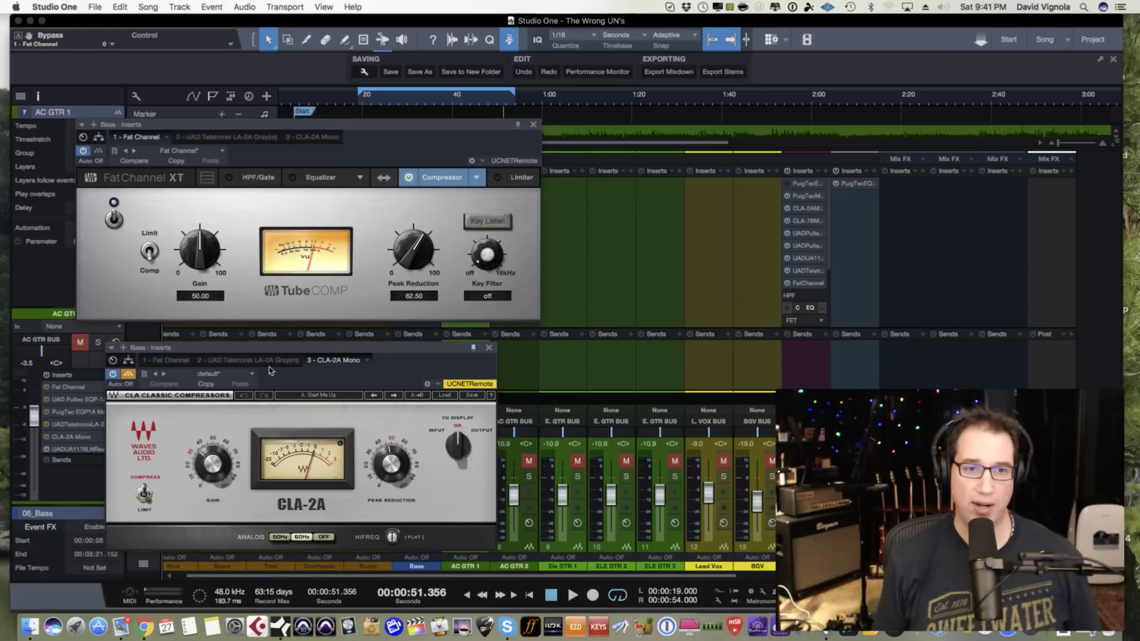
# - Bypass Fat Channel, activate the CLA-2A, and set its Peak Reduction to about 44 during playback
pyautogui.click(100, 152)
pyautogui.click(185, 416)
pyautogui.press('space')
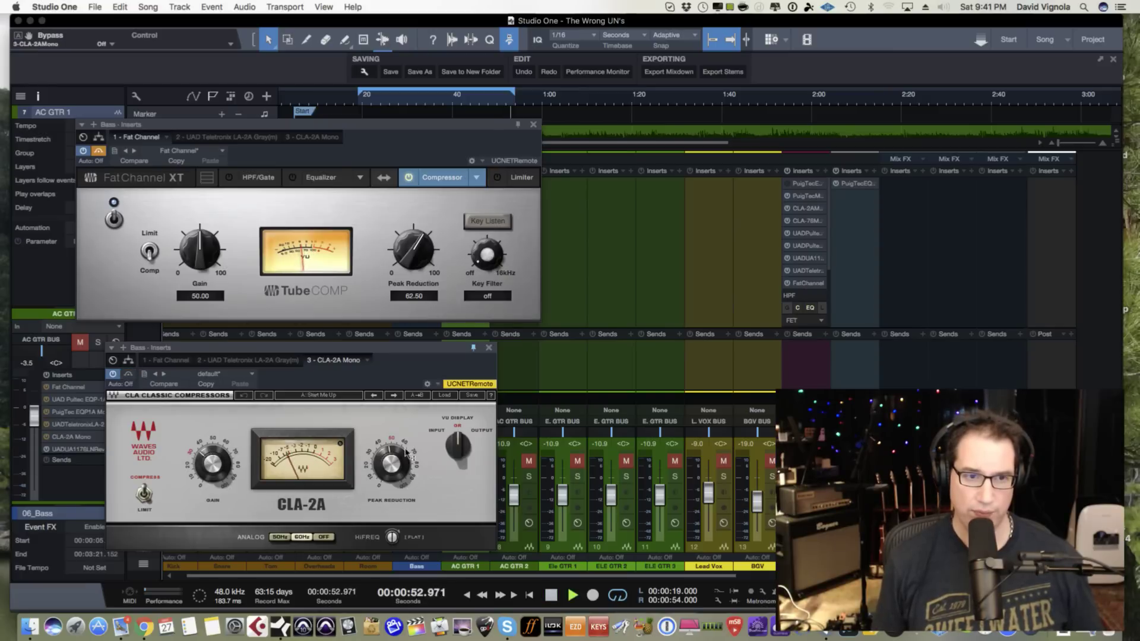
pyautogui.moveTo(389, 444)
pyautogui.moveTo(388, 444); pyautogui.dragTo(379, 465)
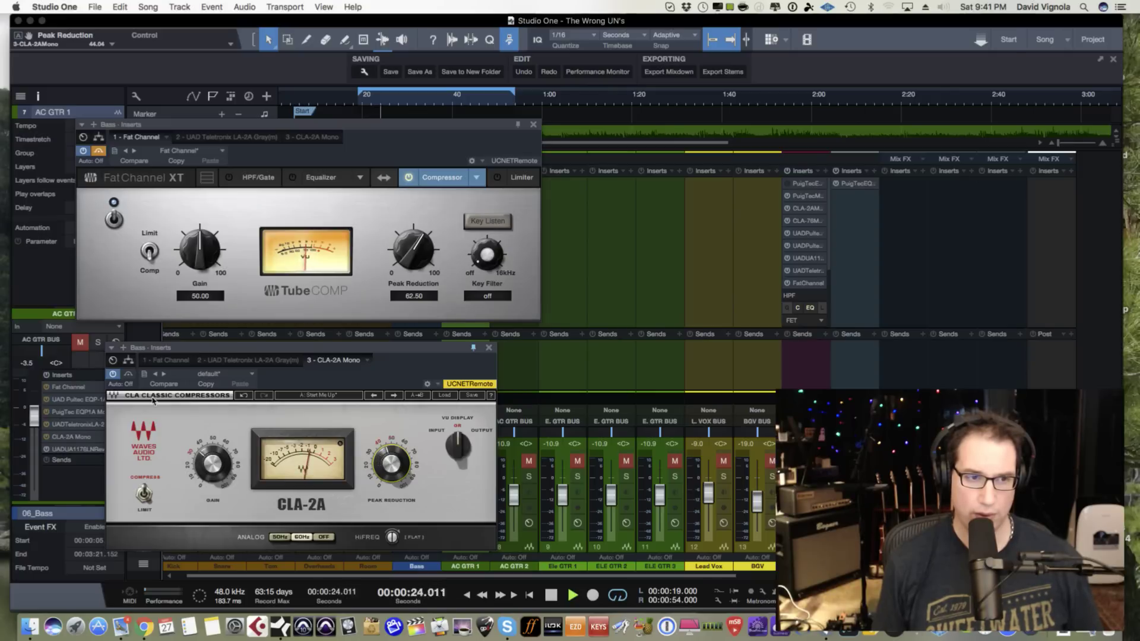
# - Compare the Bass signal with the CLA-2A off and on, and against Fat Channel, by toggling their bypasses, ending on the CLA-2A
pyautogui.click(128, 375)
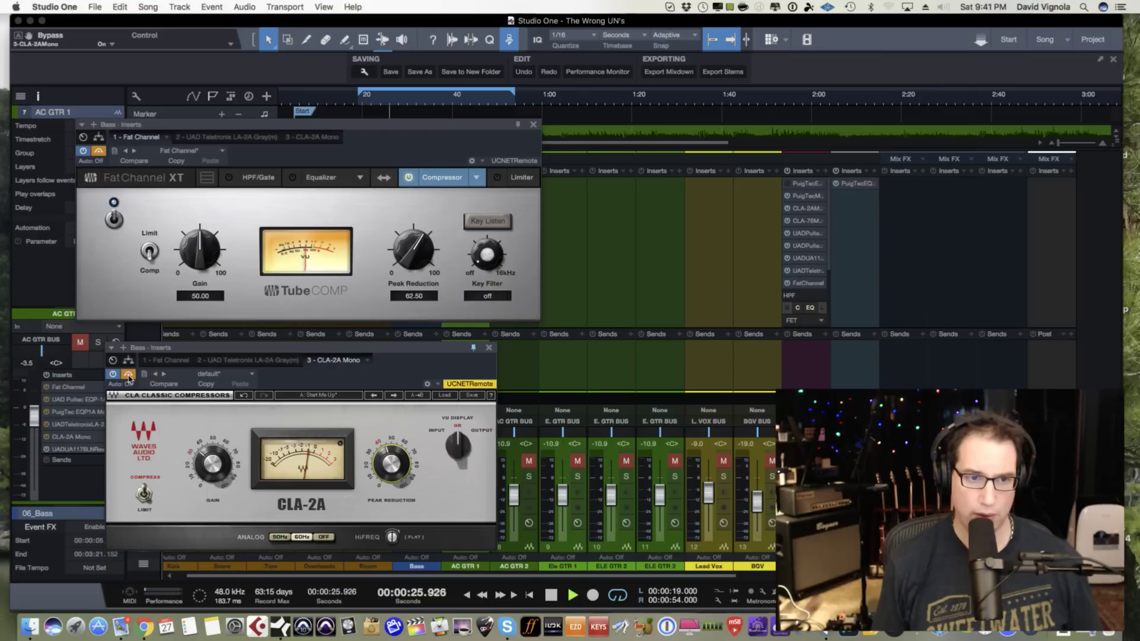
pyautogui.click(128, 376)
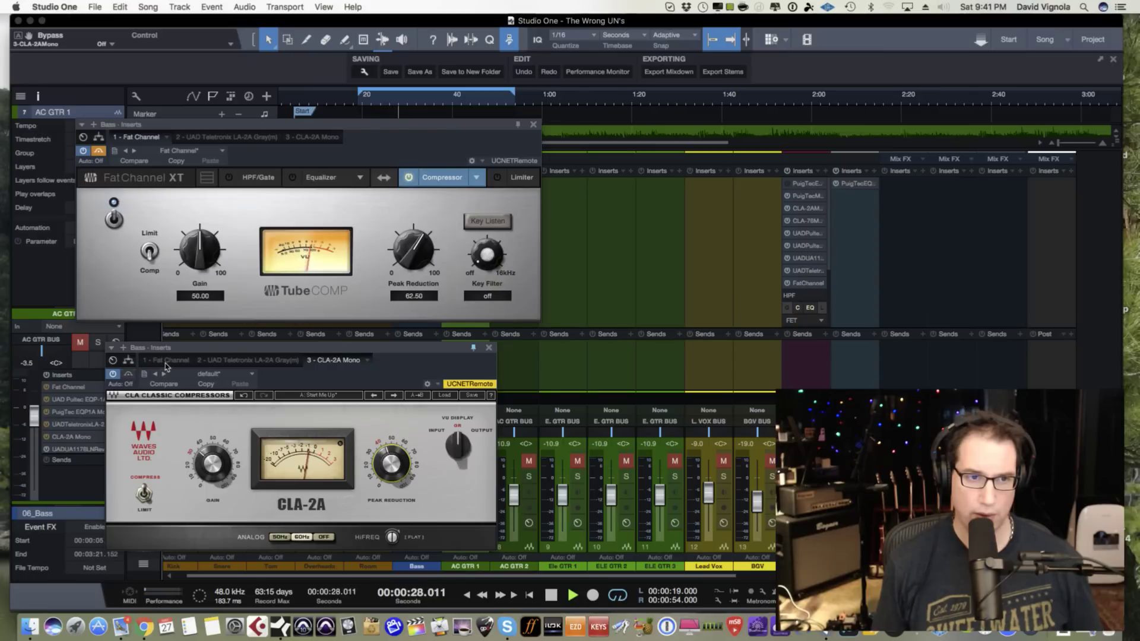
pyautogui.moveTo(186, 347); pyautogui.dragTo(185, 345)
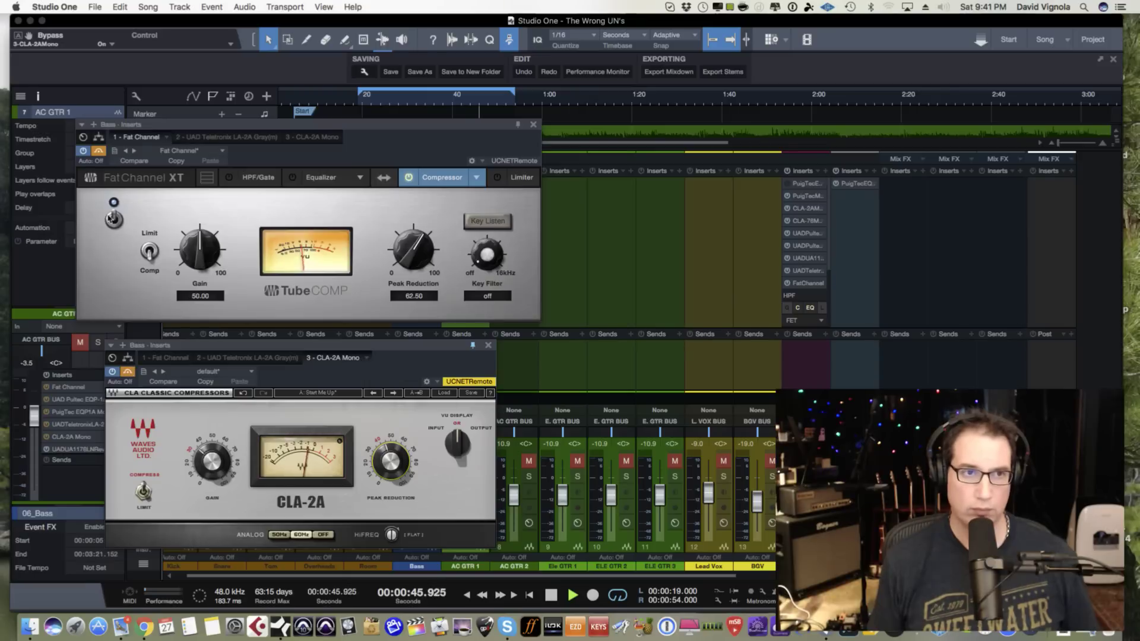
pyautogui.click(103, 155)
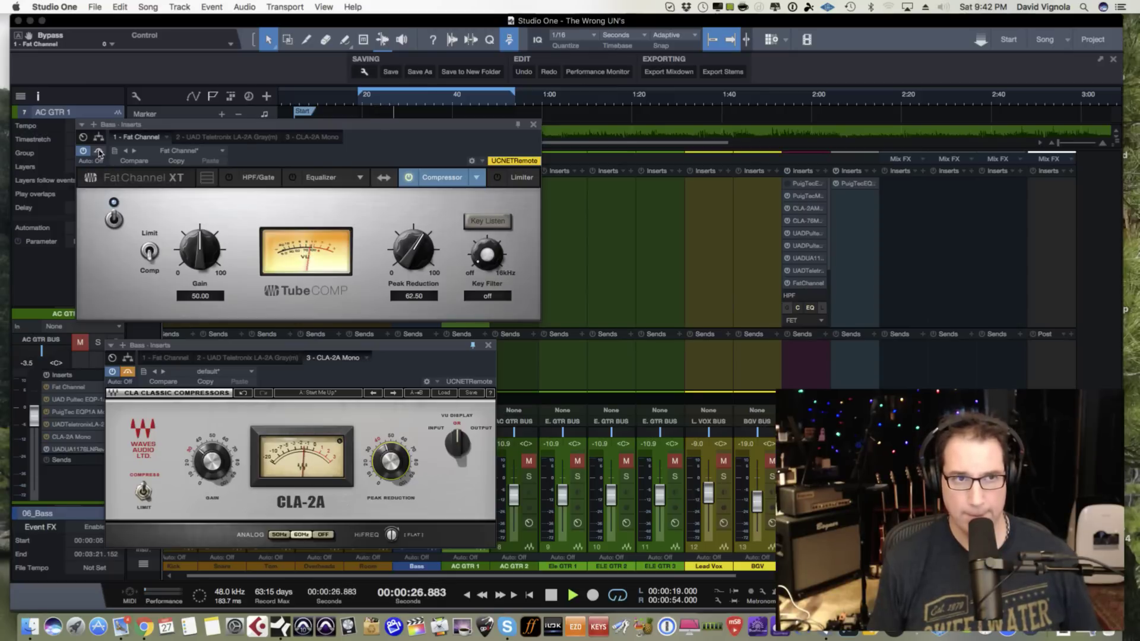
pyautogui.click(99, 152)
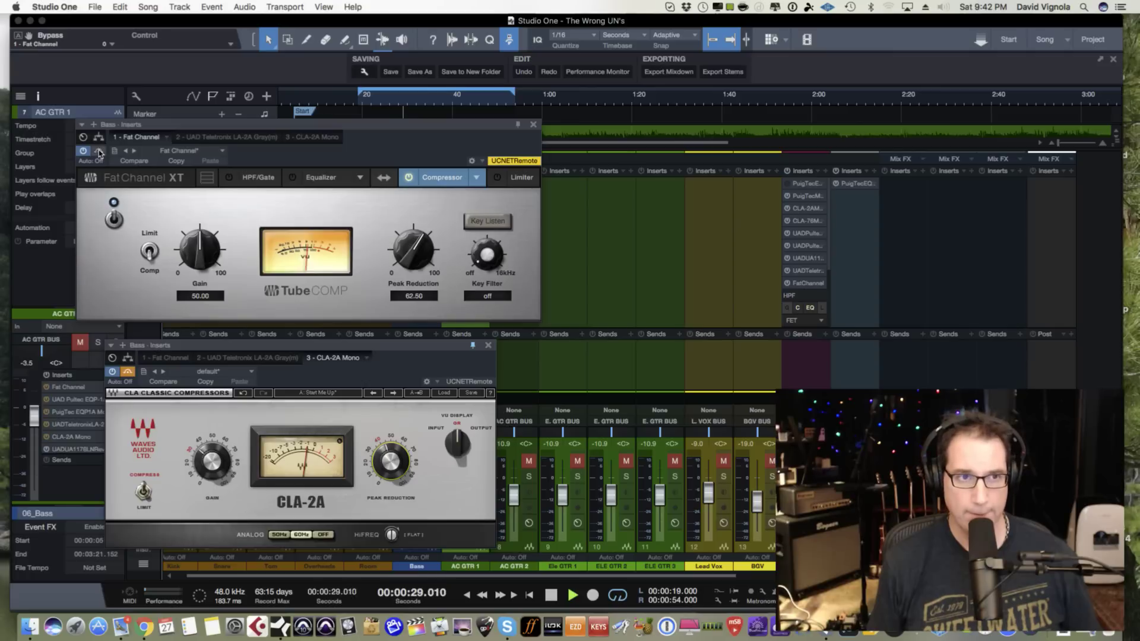
pyautogui.click(127, 372)
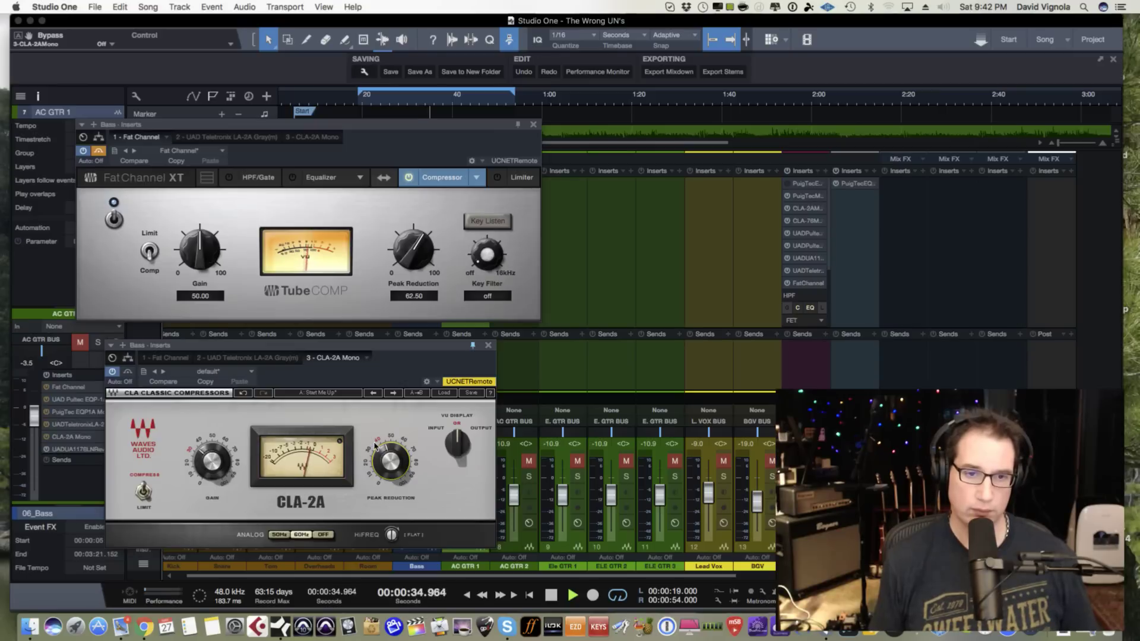
# - Raise the CLA-2A's Peak Reduction to about 46.5 during playback, then stop playback
pyautogui.moveTo(382, 449)
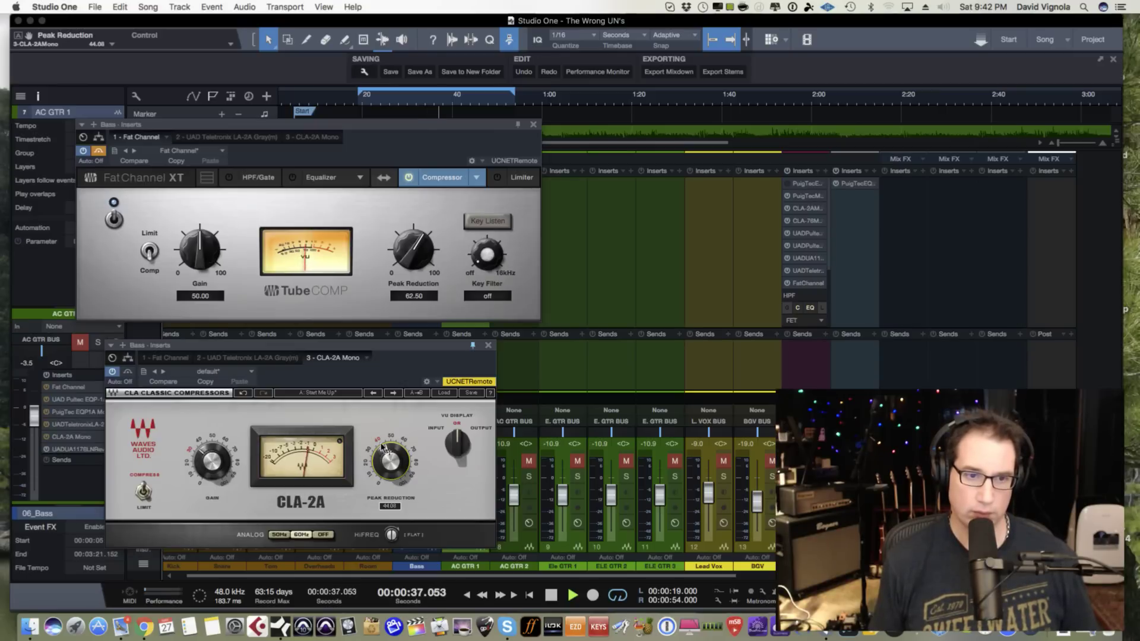
pyautogui.moveTo(382, 449); pyautogui.dragTo(383, 444)
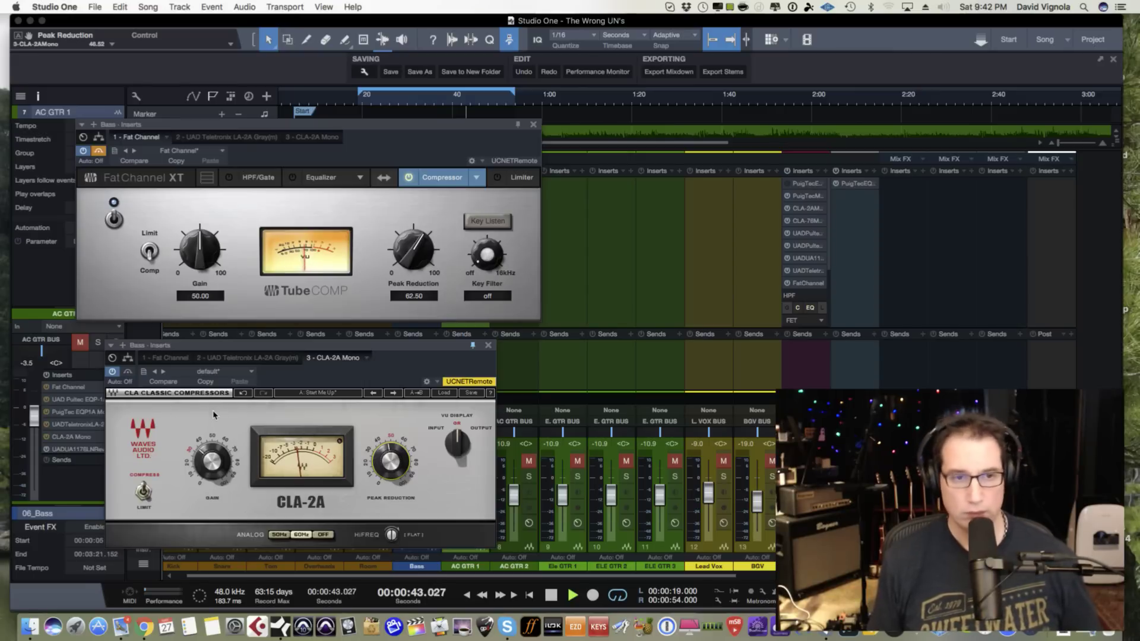
pyautogui.press('space')
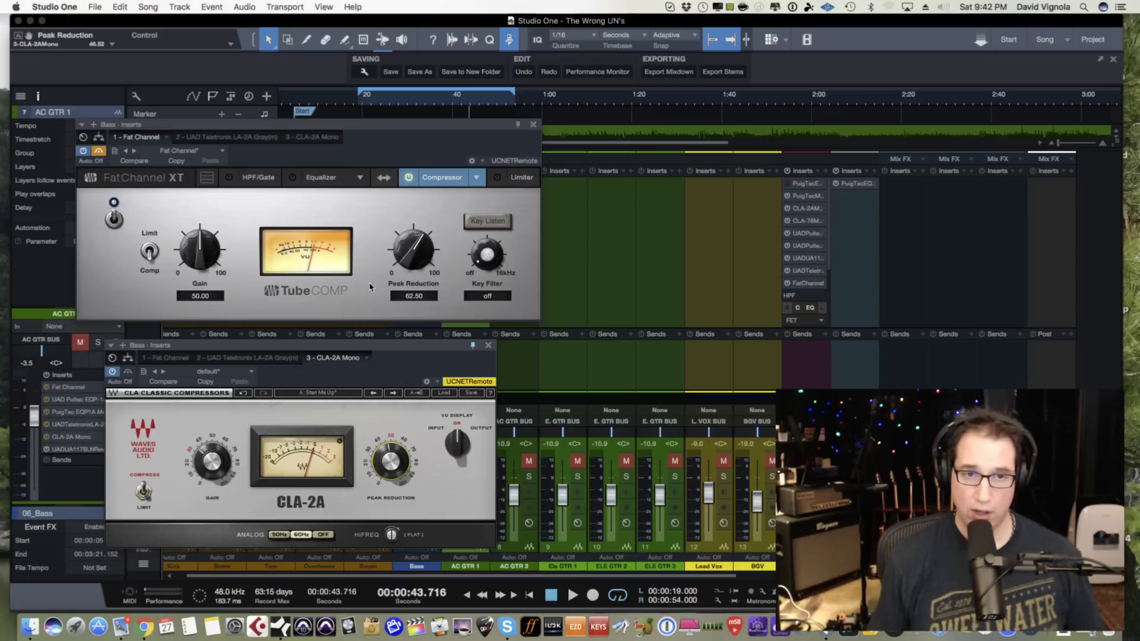
# - Bypass the CLA-2A on Bass and close both compressor windows
pyautogui.click(344, 123)
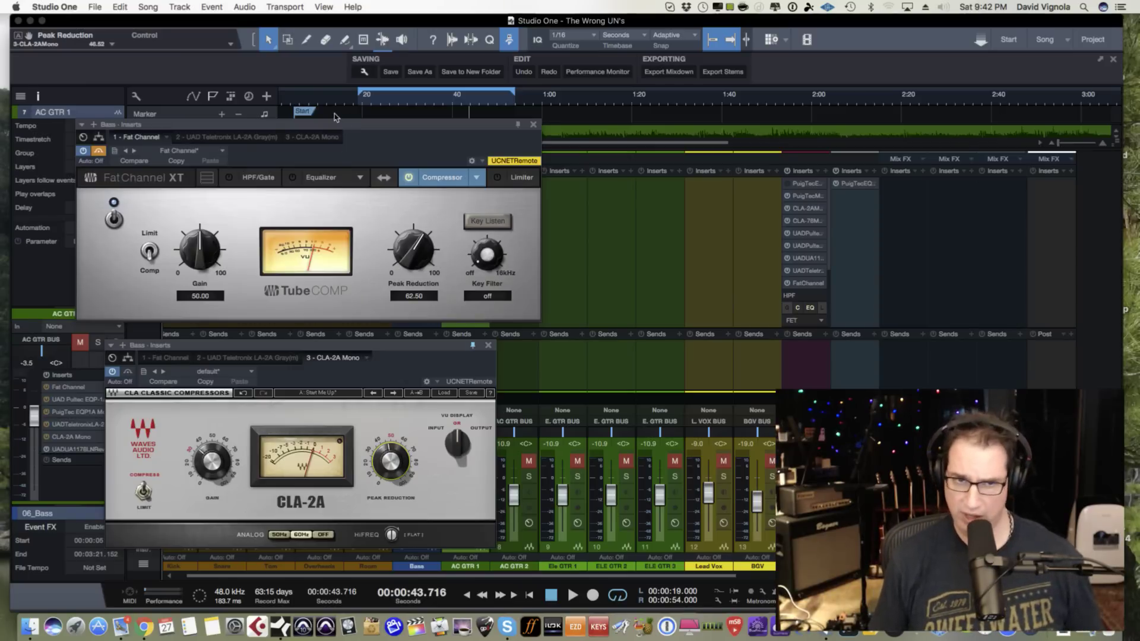
pyautogui.moveTo(331, 124); pyautogui.dragTo(329, 130)
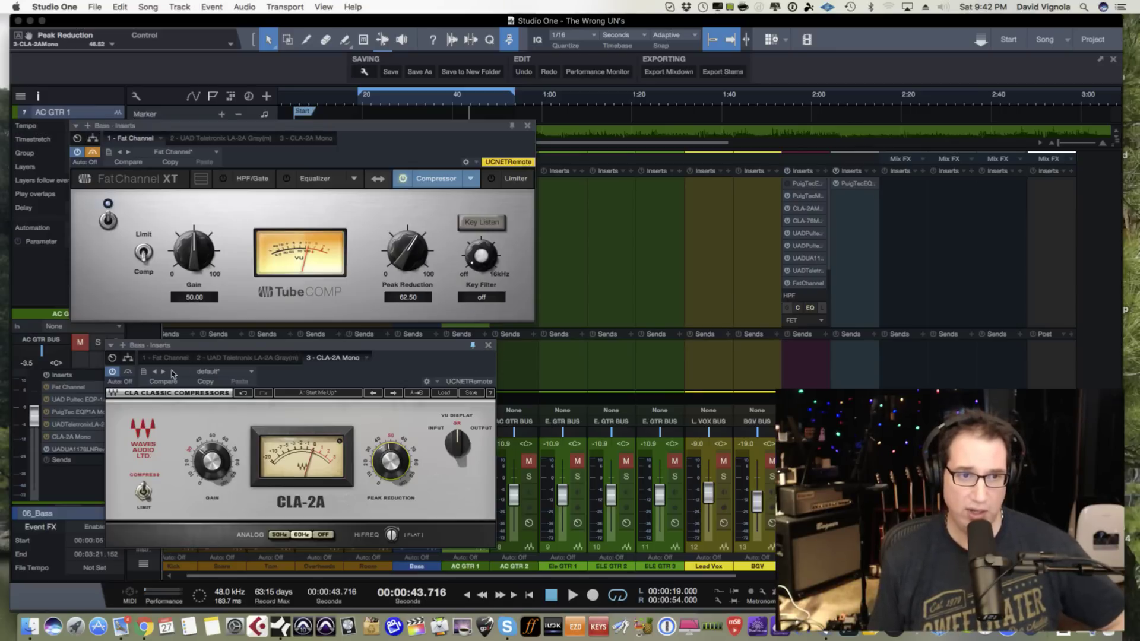
pyautogui.click(128, 372)
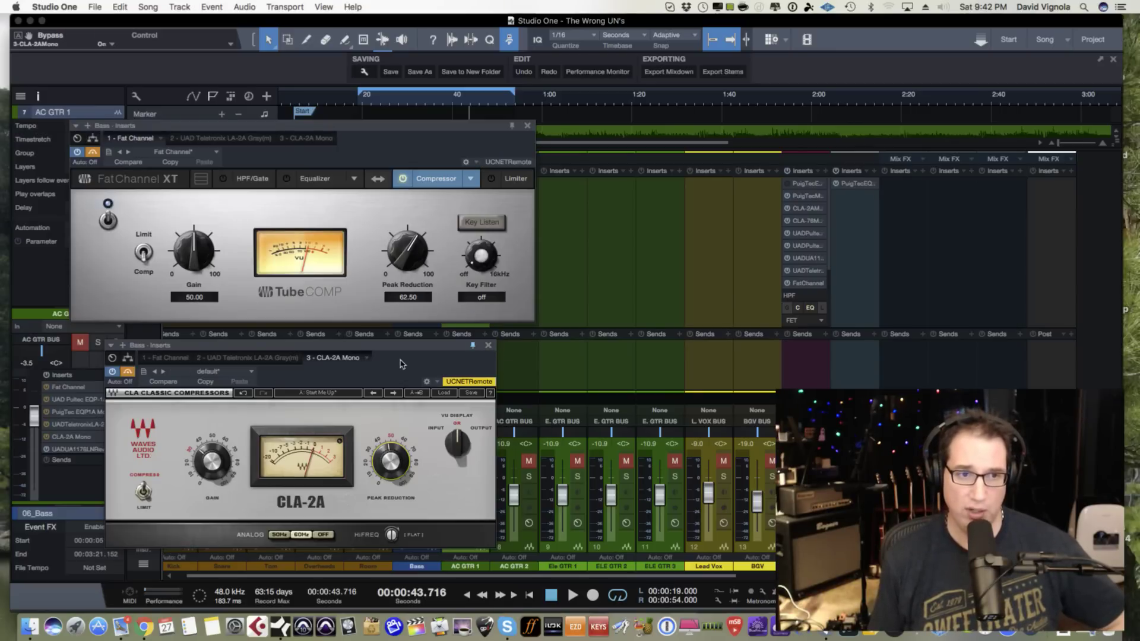
pyautogui.click(488, 346)
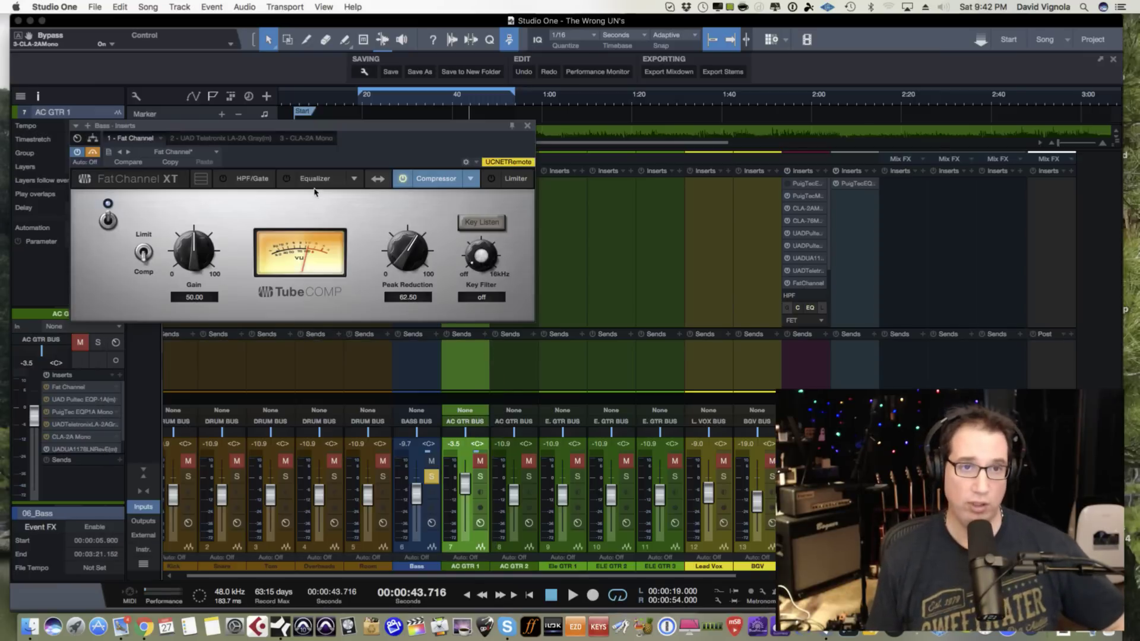
pyautogui.click(527, 127)
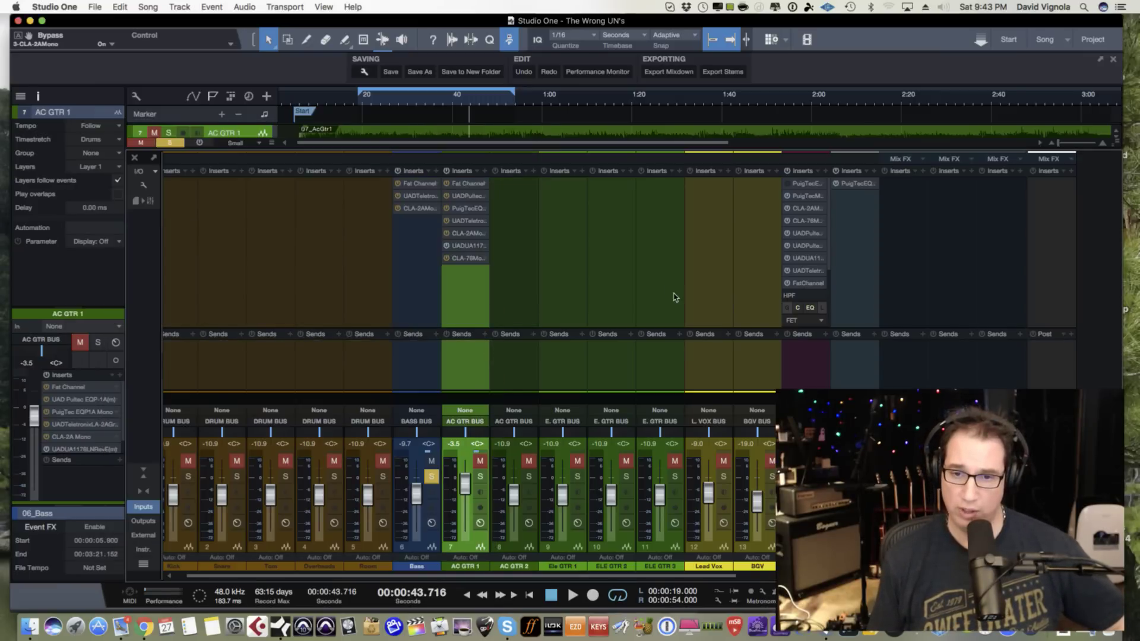
# - Select the Lead Vox channel, solo and unmute it, then mute the Bass channel and turn off its solo
pyautogui.click(722, 547)
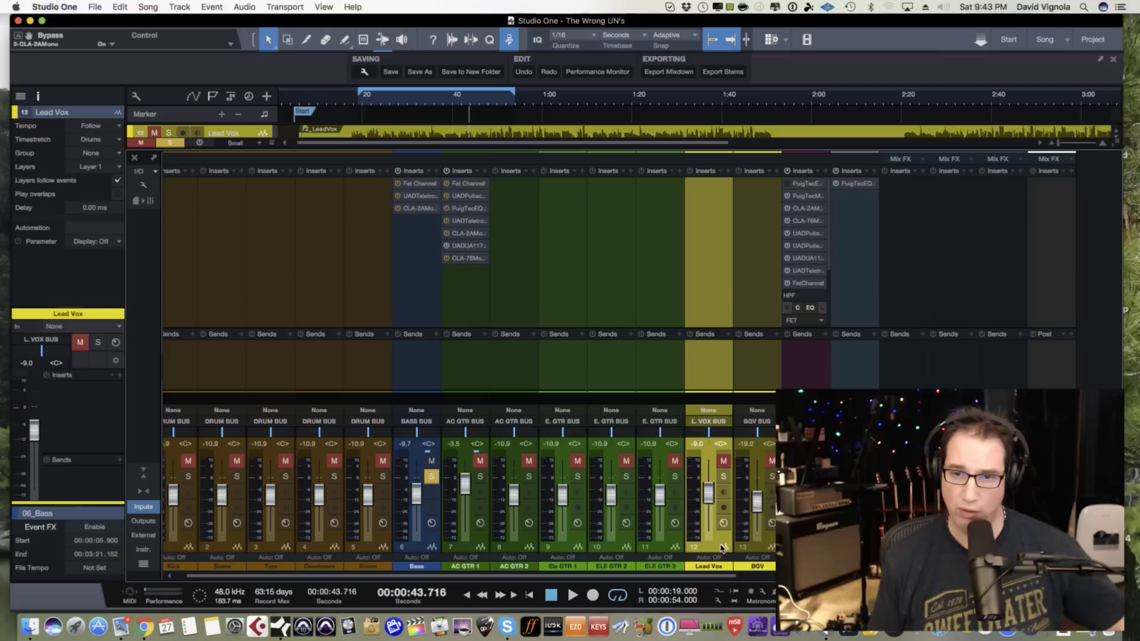
pyautogui.click(723, 476)
pyautogui.click(723, 461)
pyautogui.click(432, 461)
pyautogui.click(432, 476)
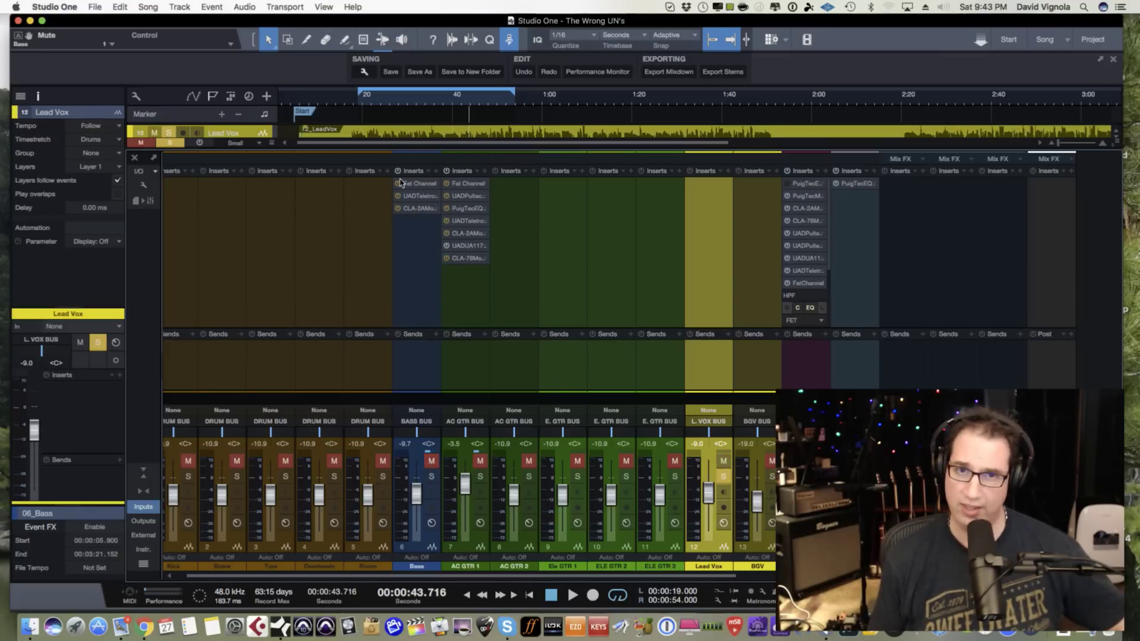
# - Shorten the loop range to end at 38 seconds while playing the Lead Vox track, and stop playback
pyautogui.click(143, 470)
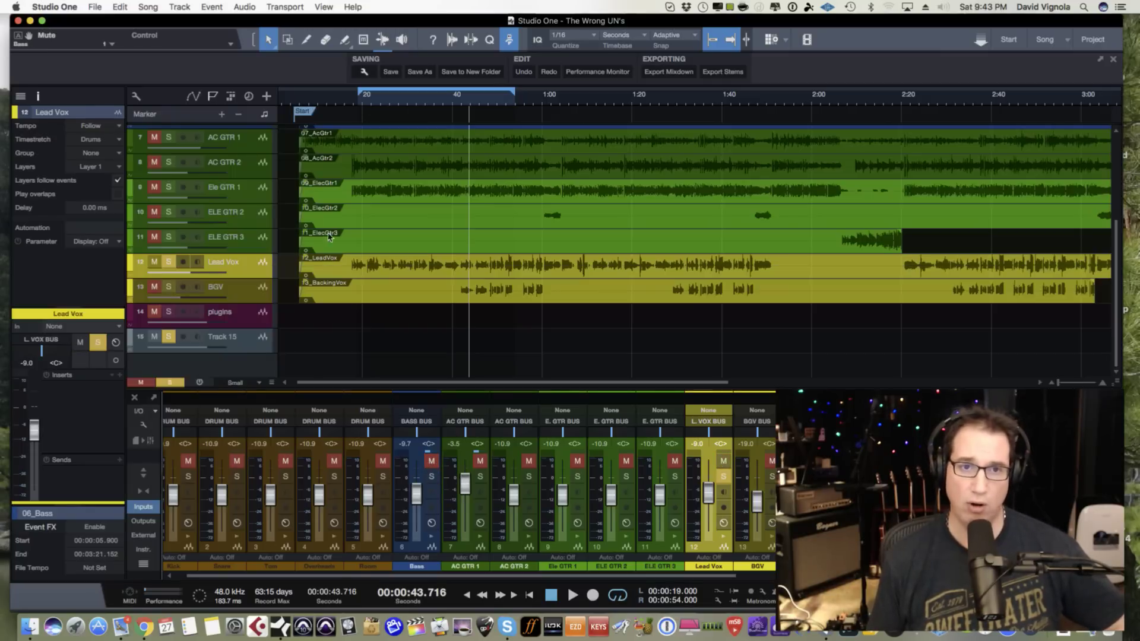
pyautogui.click(363, 100)
pyautogui.press('space')
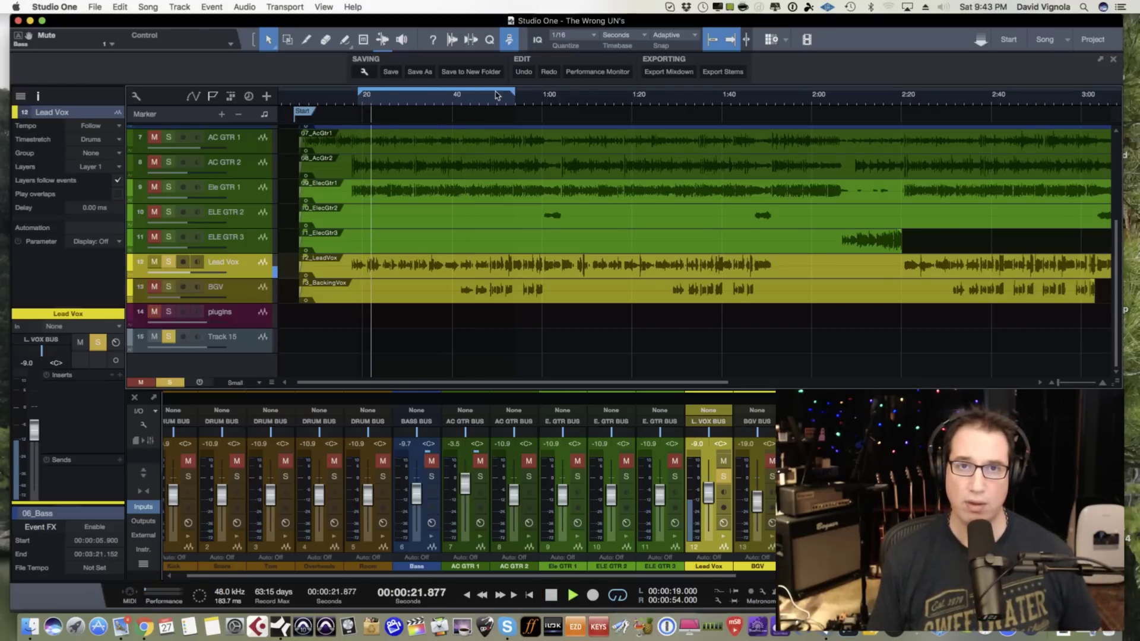
pyautogui.moveTo(513, 94); pyautogui.dragTo(446, 95)
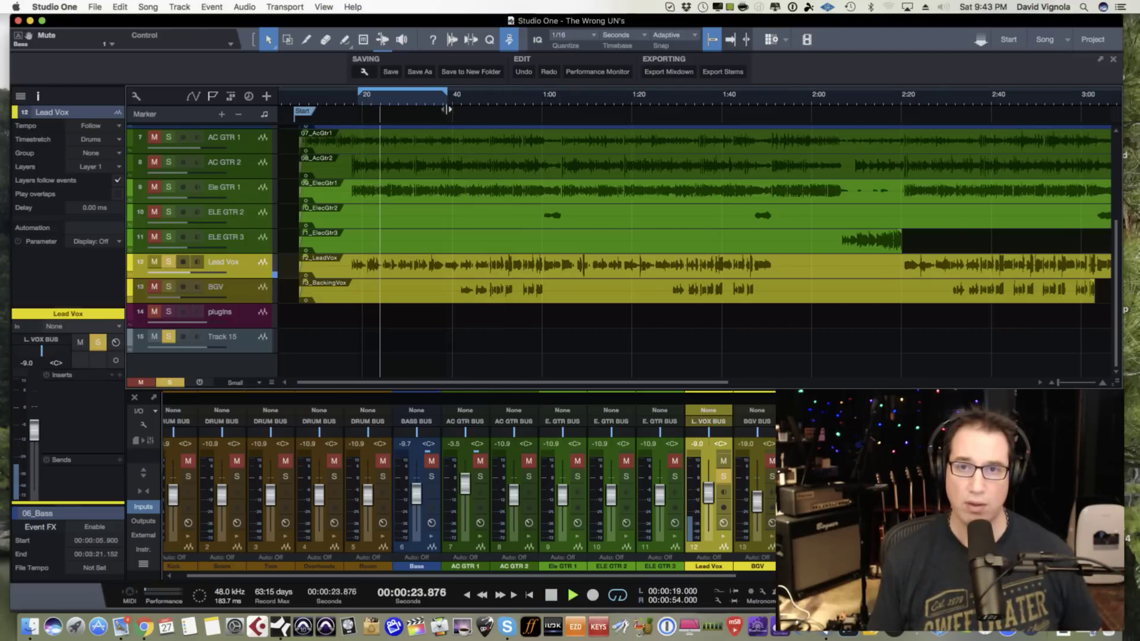
pyautogui.press('e')
pyautogui.press('e')
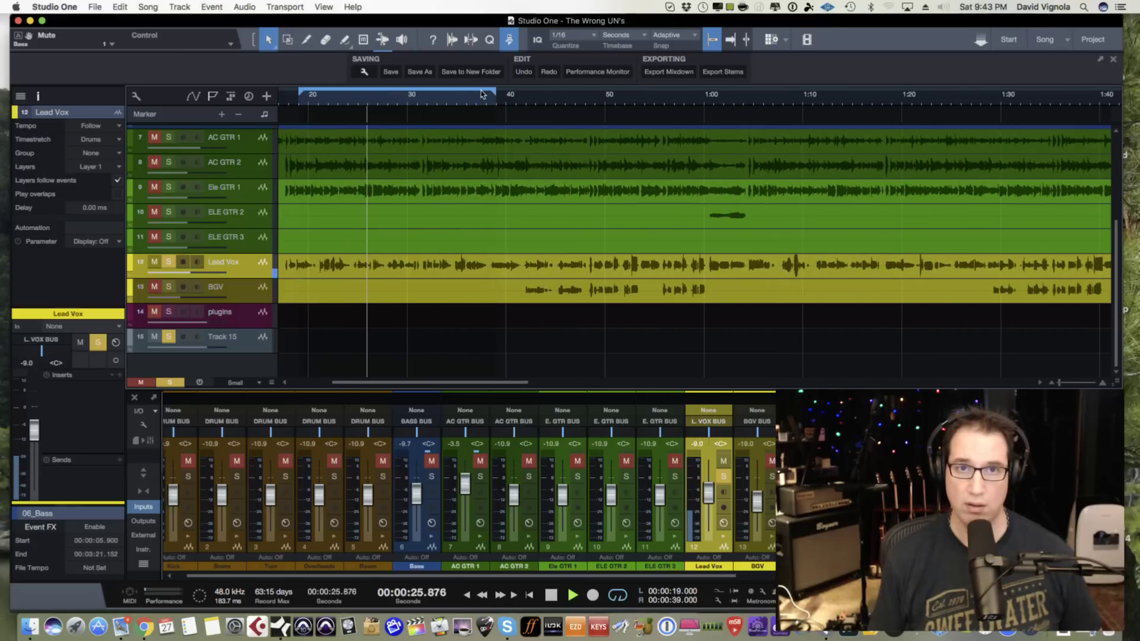
pyautogui.moveTo(494, 95); pyautogui.dragTo(485, 97)
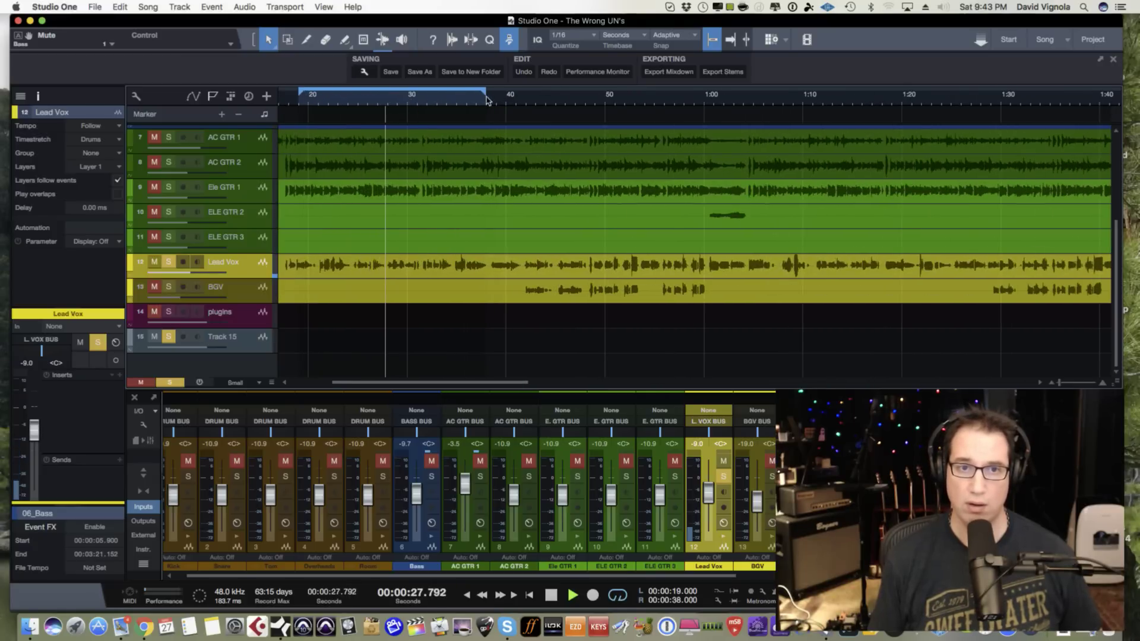
pyautogui.press('f')
pyautogui.press('space')
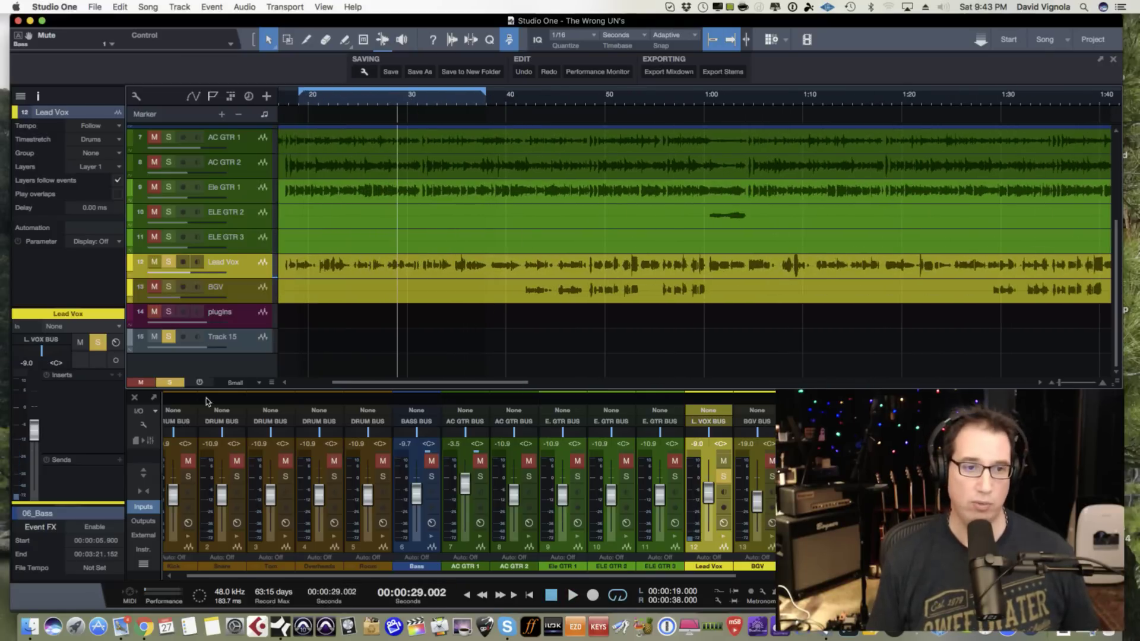
# - Copy Fat Channel from the plugins channel to Lead Vox, switch off its Equalizer and display only the FET compressor
pyautogui.click(145, 473)
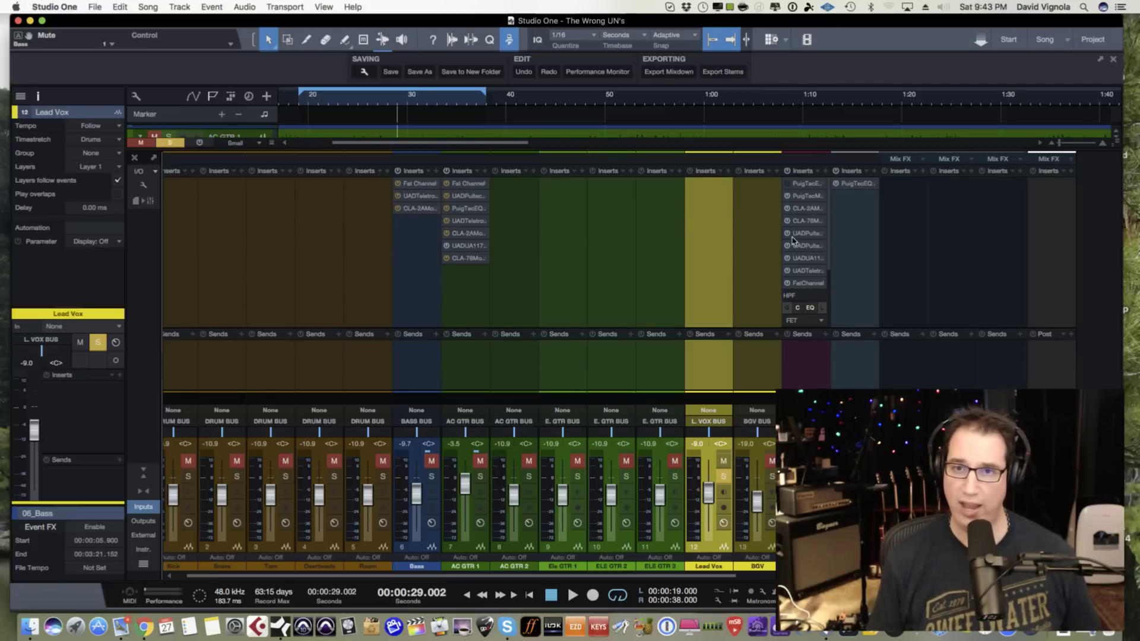
pyautogui.moveTo(800, 287); pyautogui.dragTo(713, 196)
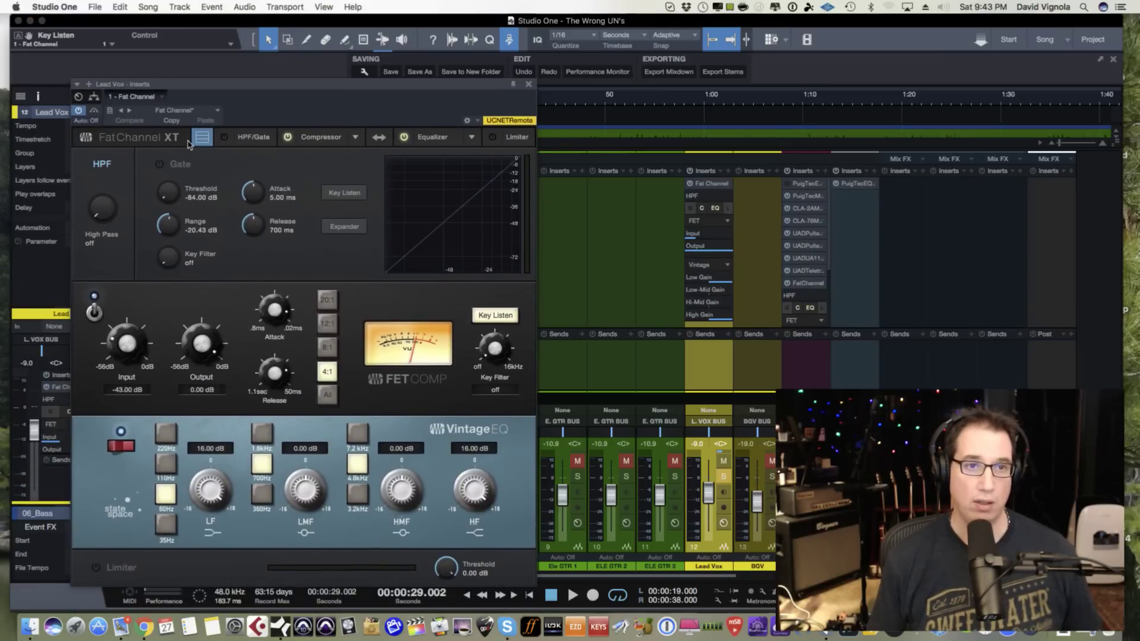
pyautogui.click(201, 139)
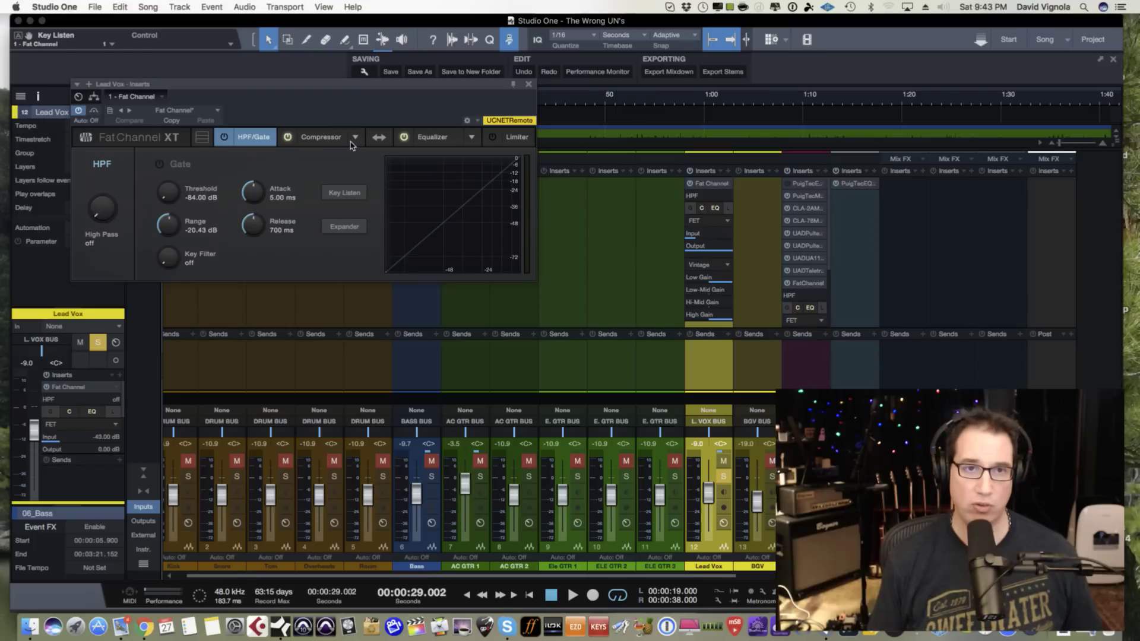
pyautogui.click(402, 138)
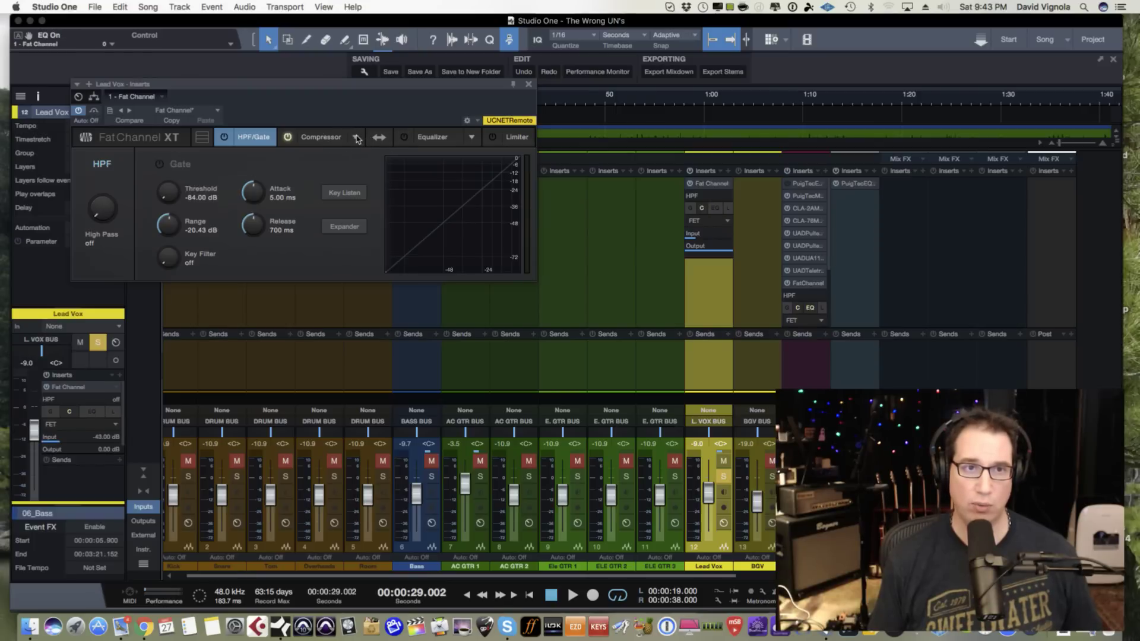
pyautogui.click(357, 138)
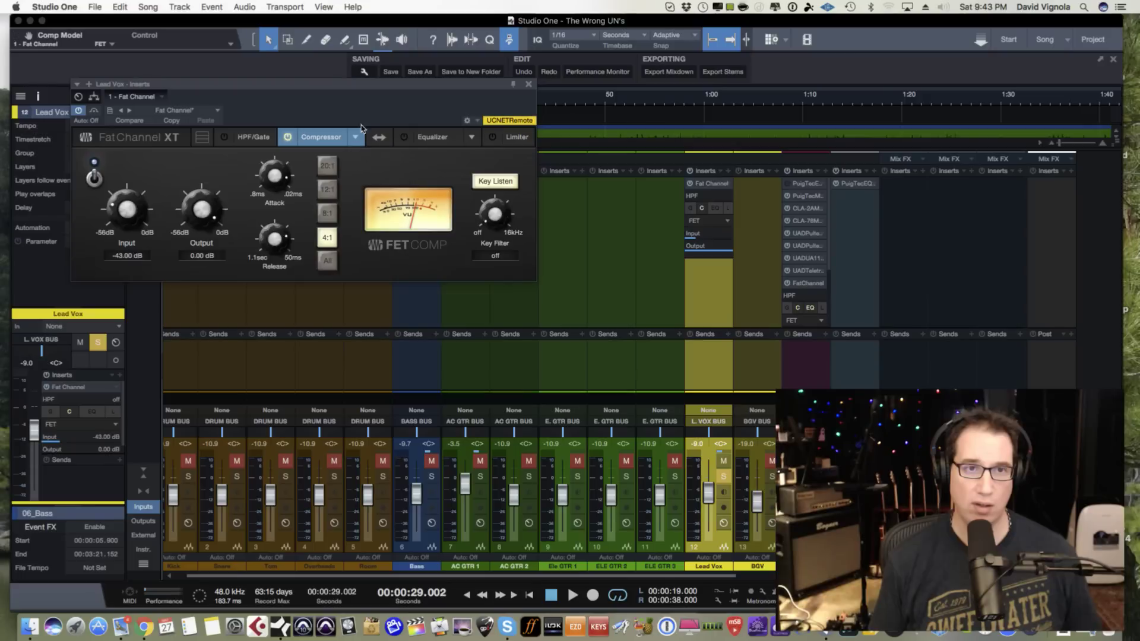
pyautogui.moveTo(366, 83); pyautogui.dragTo(458, 137)
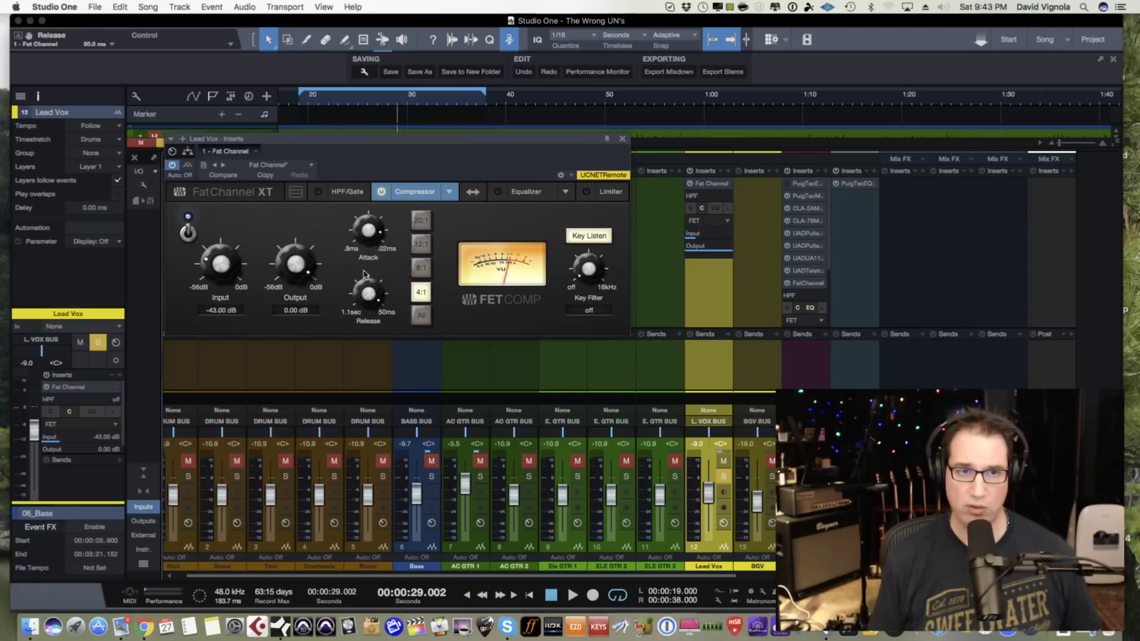
# - Set the FET compressor's Attack to 0.17 ms and, during playback, its Input to -22 dB and Output to about -19 dB
pyautogui.moveTo(366, 238); pyautogui.dragTo(365, 248)
pyautogui.press('space')
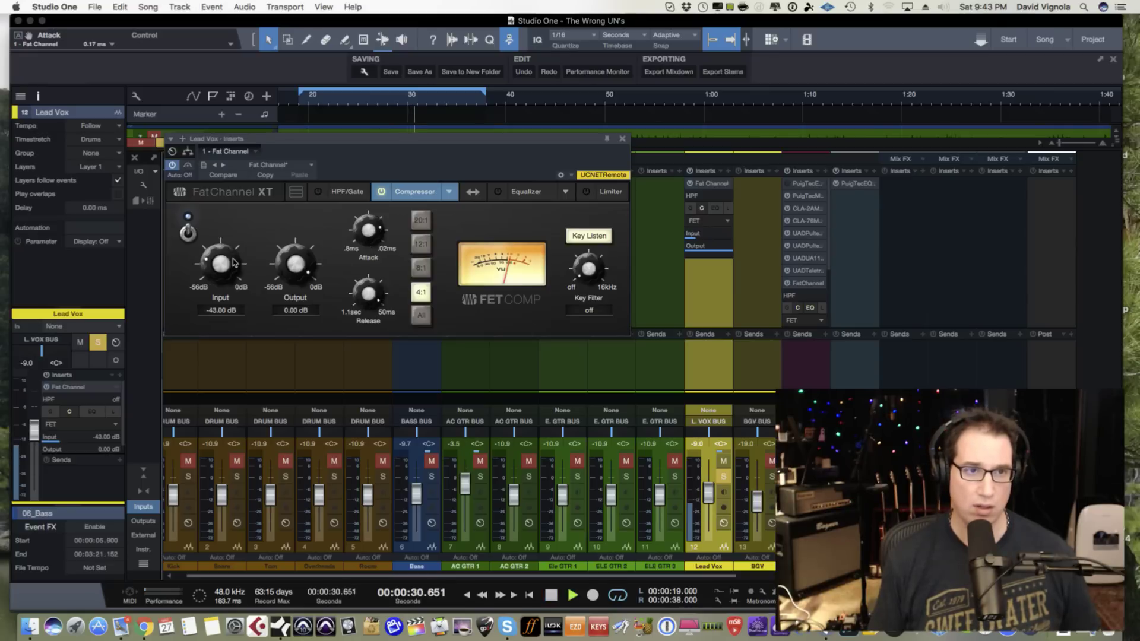
pyautogui.moveTo(260, 262); pyautogui.dragTo(287, 280)
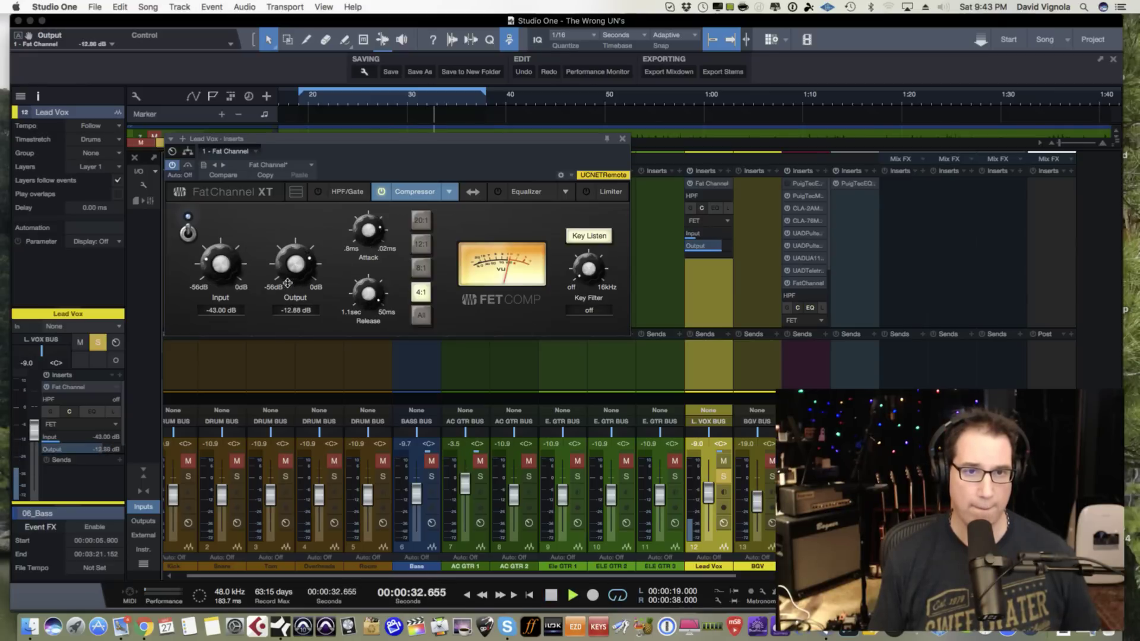
pyautogui.moveTo(209, 265); pyautogui.dragTo(212, 249)
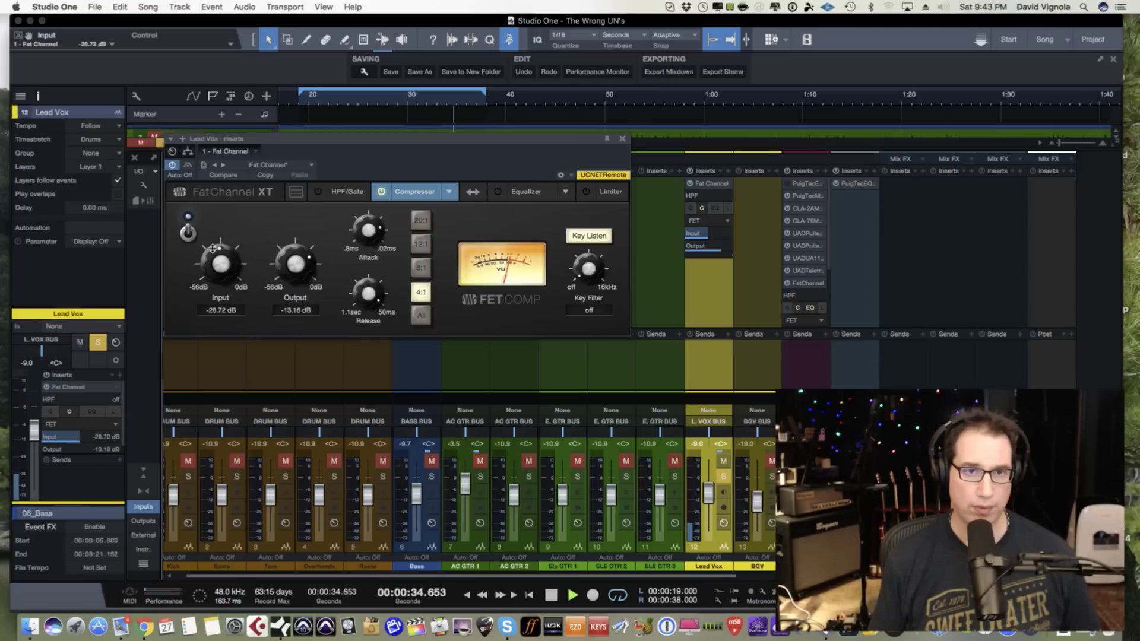
pyautogui.moveTo(294, 261); pyautogui.dragTo(213, 257)
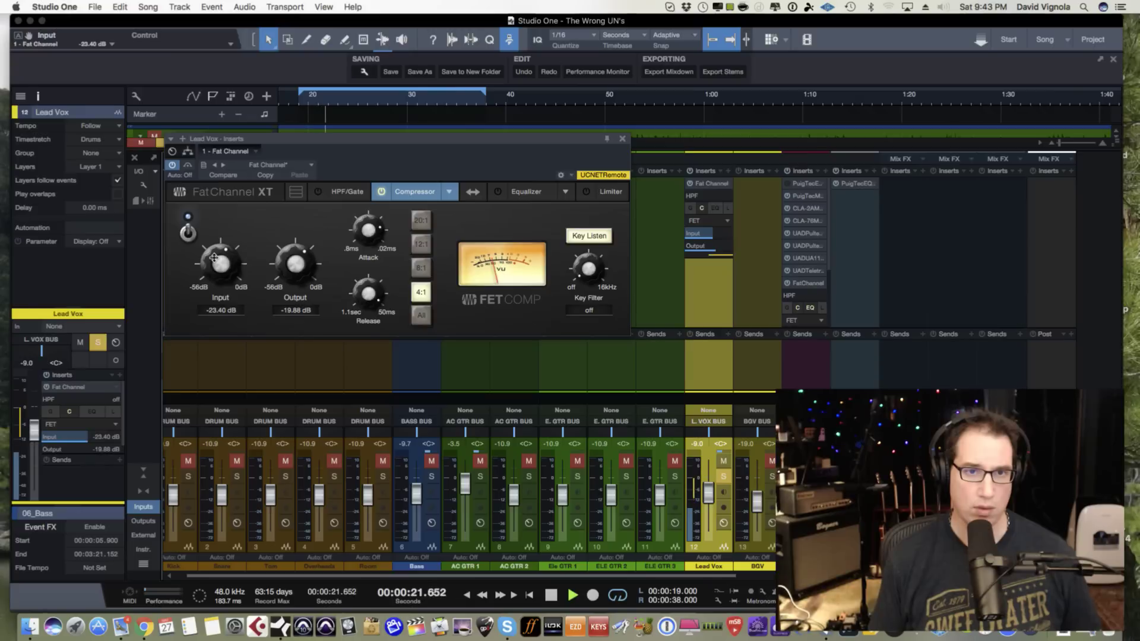
pyautogui.moveTo(214, 257); pyautogui.dragTo(291, 269)
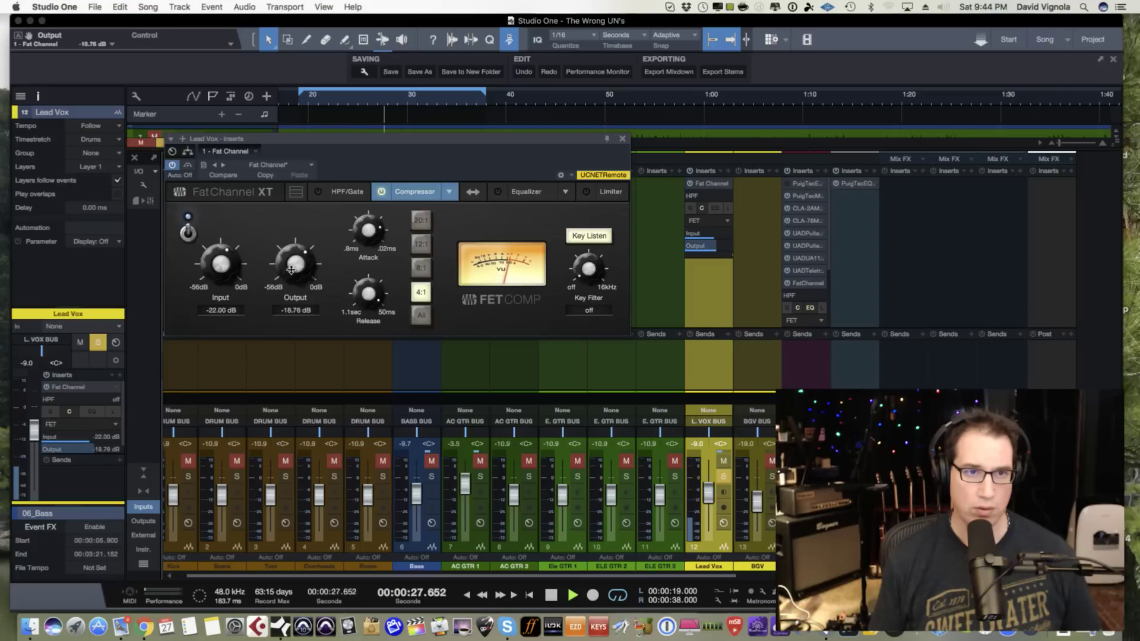
# - Compare the lead vocal with the FET compressor off and on, ending with it on, and stop playback
pyautogui.click(186, 233)
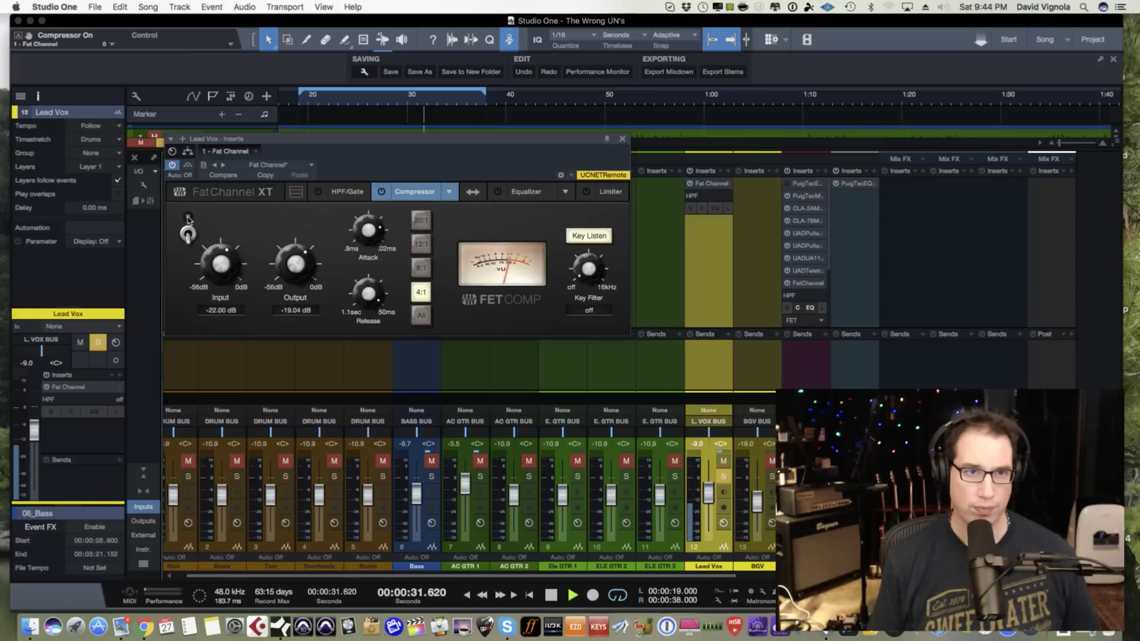
pyautogui.click(188, 220)
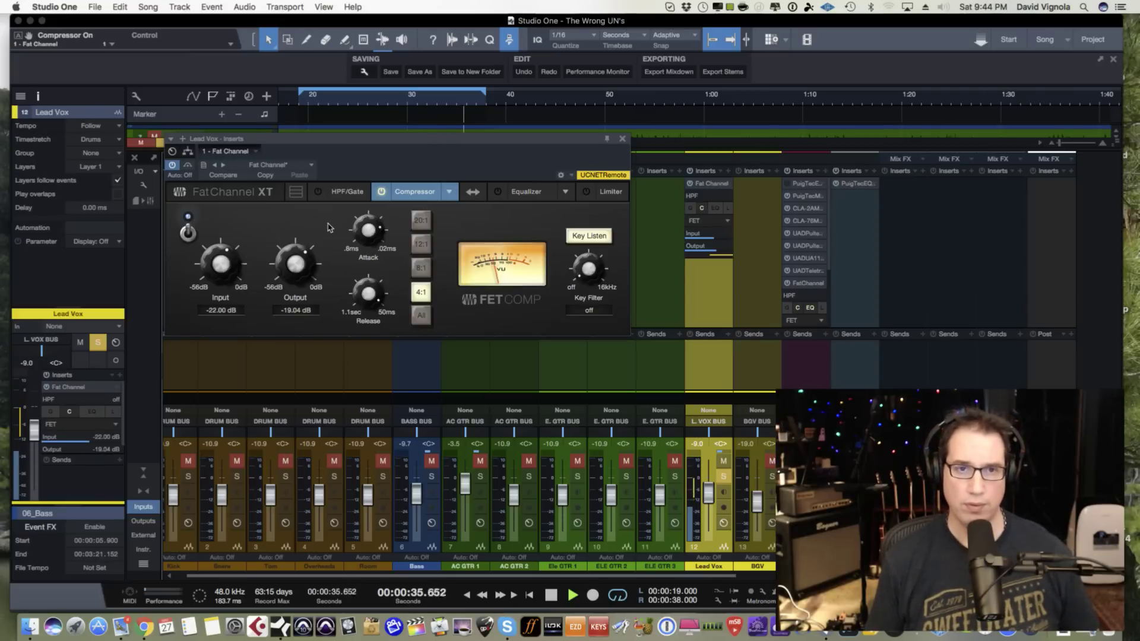
pyautogui.press('space')
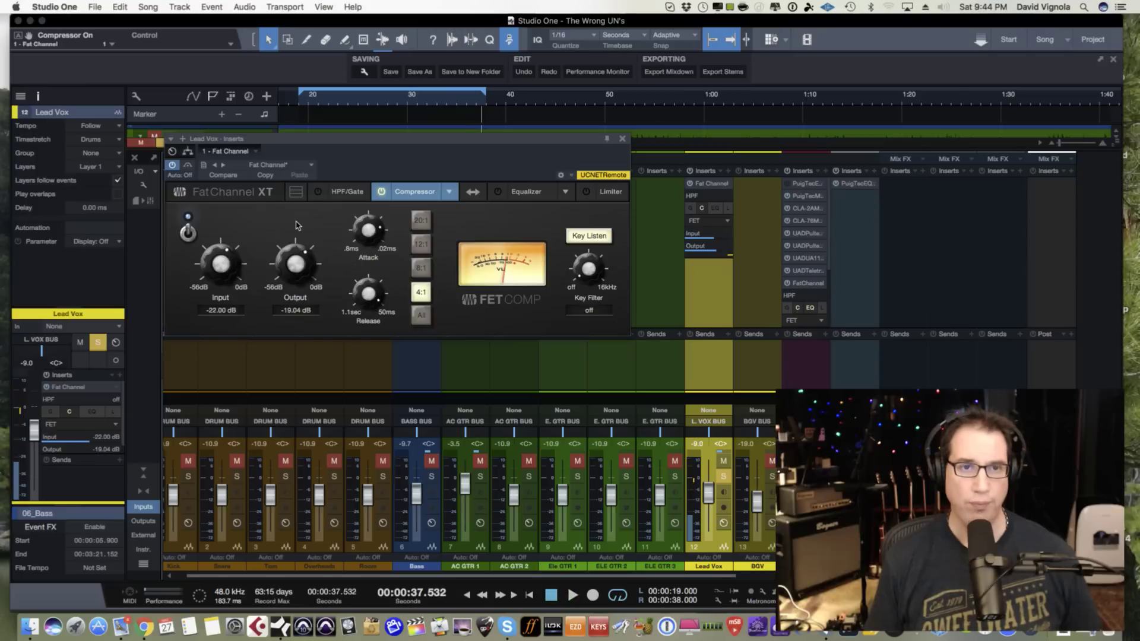
pyautogui.moveTo(334, 142); pyautogui.dragTo(312, 138)
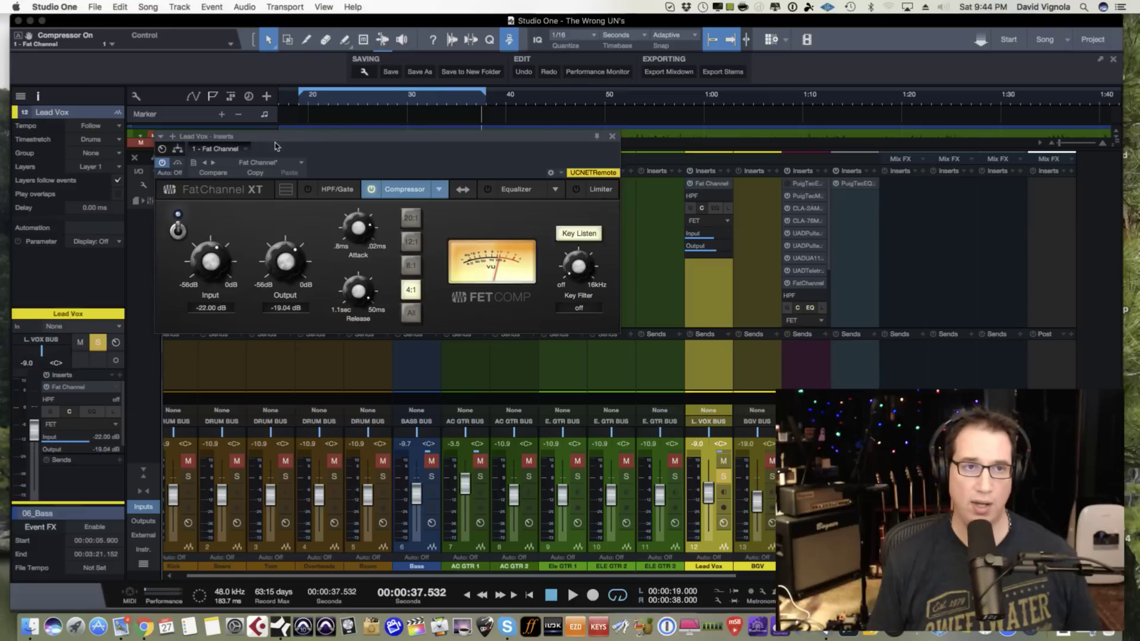
pyautogui.click(726, 221)
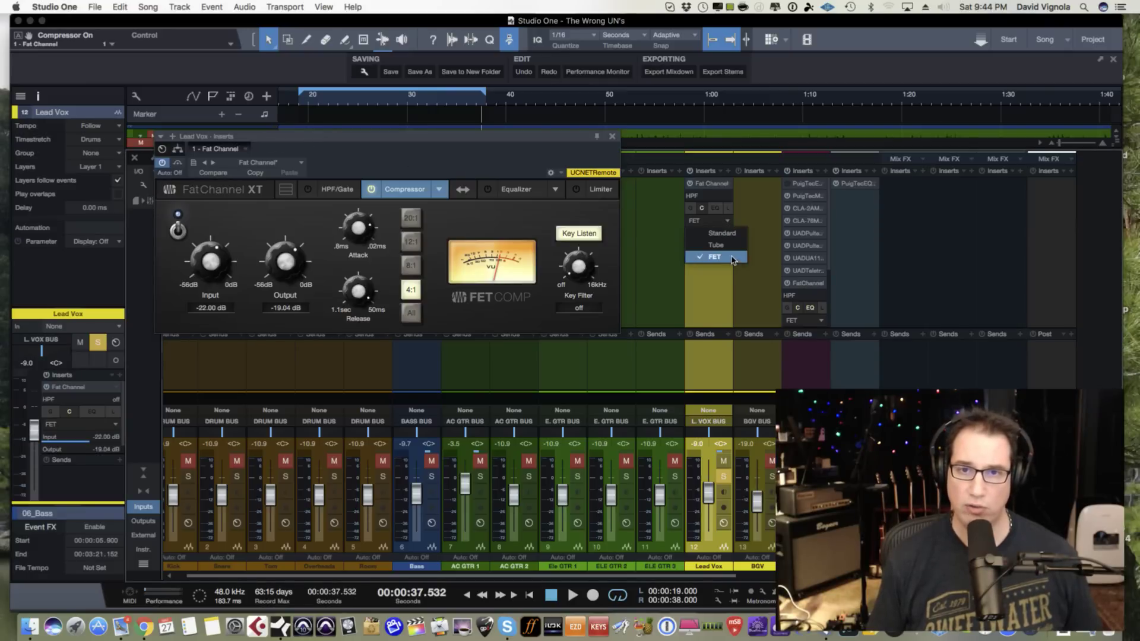
pyautogui.click(725, 221)
pyautogui.click(730, 222)
pyautogui.click(713, 219)
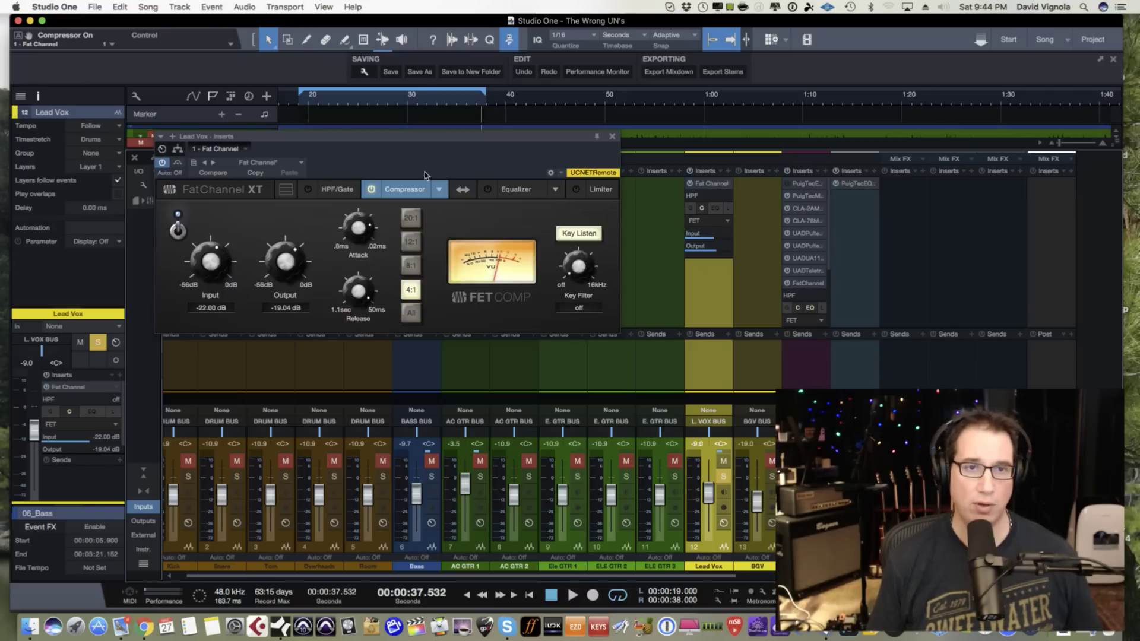
# - Bypass Fat Channel, add the UAD UA 1176LN Rev E to Lead Vox and arrange both plug-in windows one above the other
pyautogui.click(177, 164)
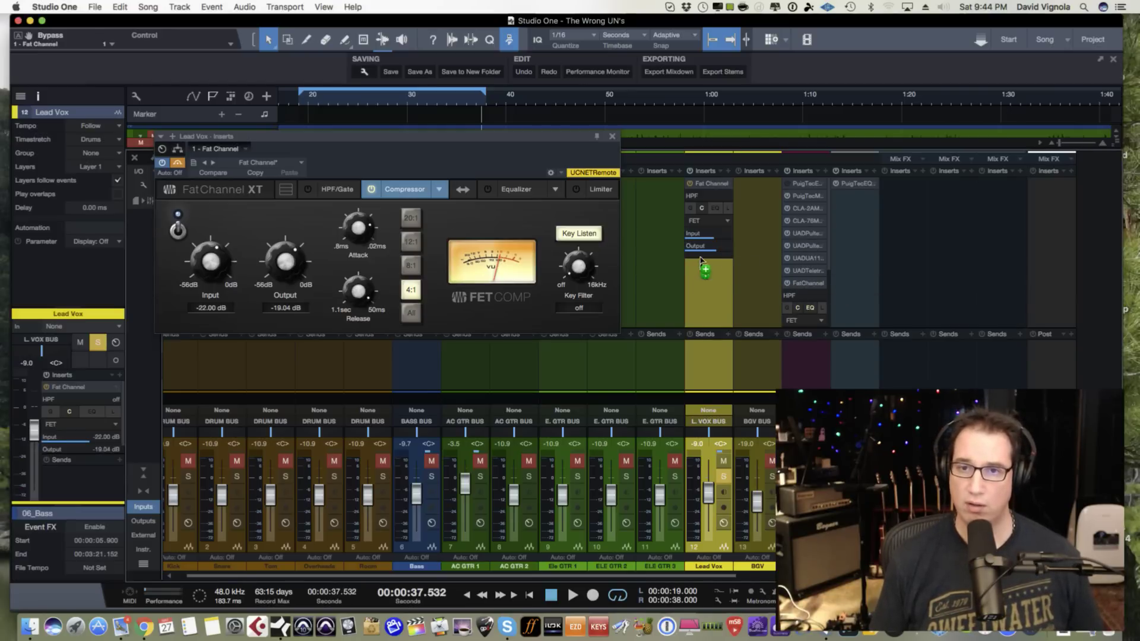
pyautogui.click(699, 278)
pyautogui.moveTo(555, 138); pyautogui.dragTo(515, 343)
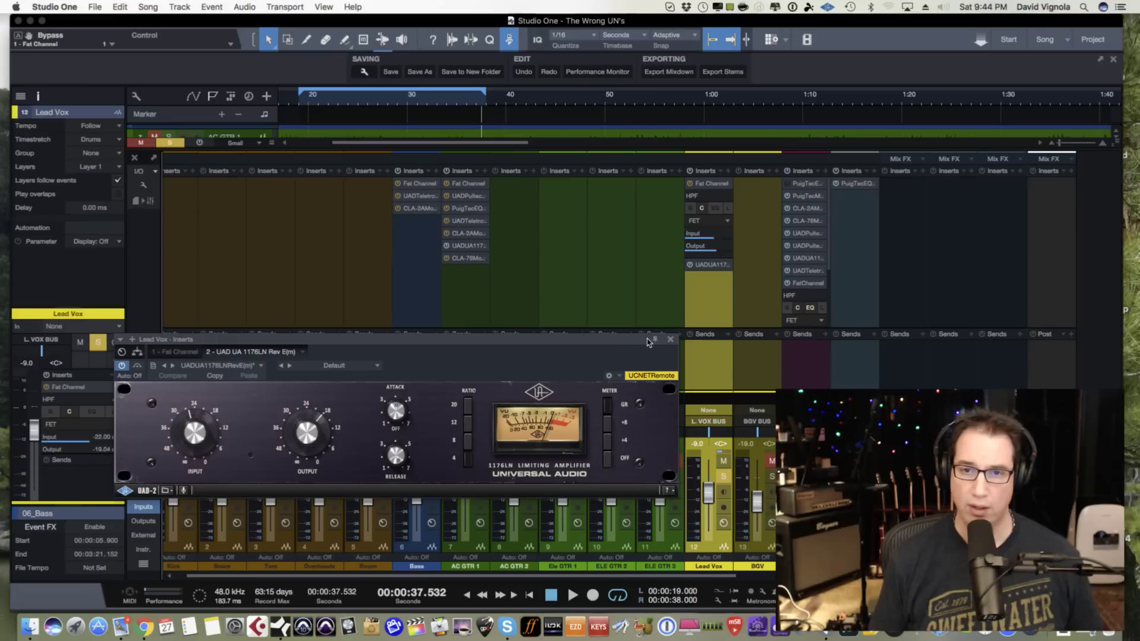
pyautogui.click(708, 184)
pyautogui.moveTo(500, 138); pyautogui.dragTo(502, 129)
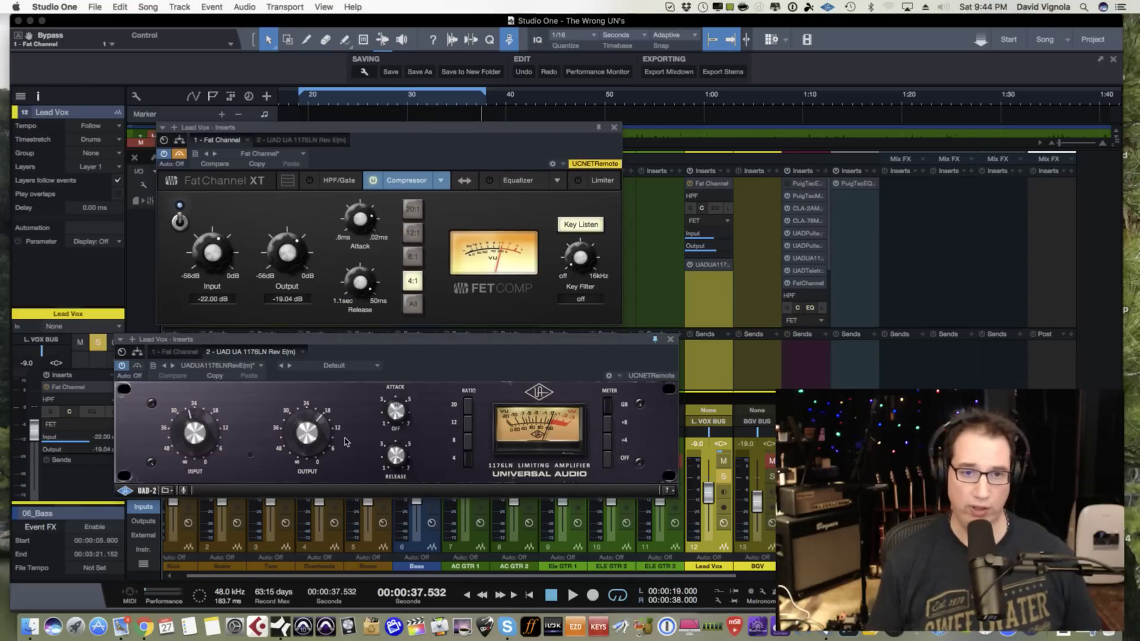
# - During playback, set the 1176LN's Input to about -37 dB and its Output to about -17 dB, checking against bypass
pyautogui.click(395, 404)
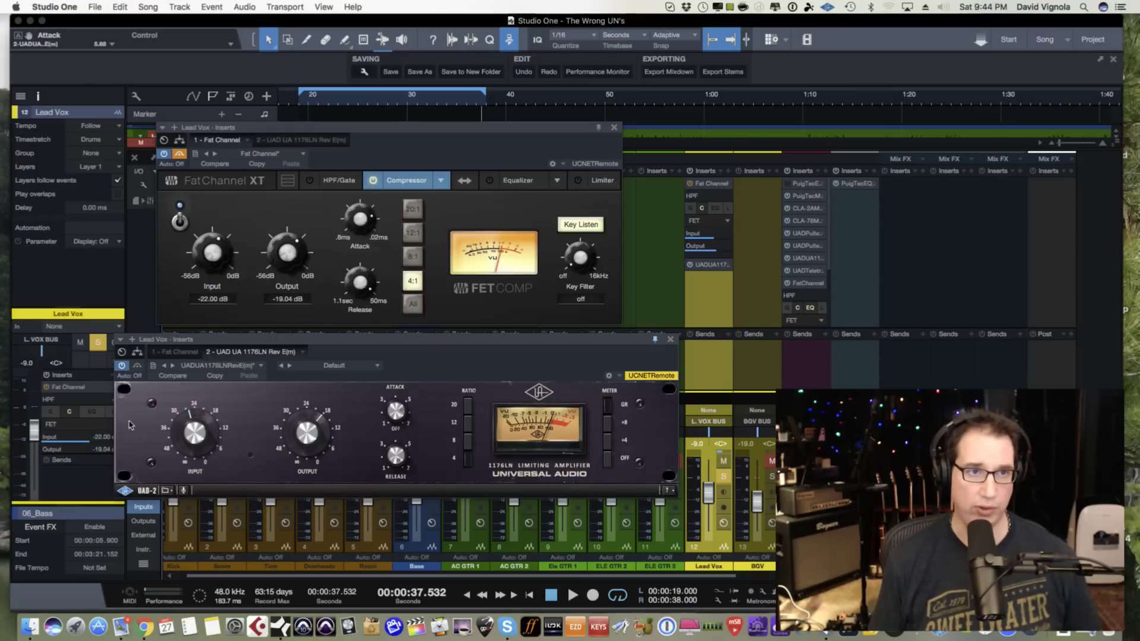
pyautogui.press('space')
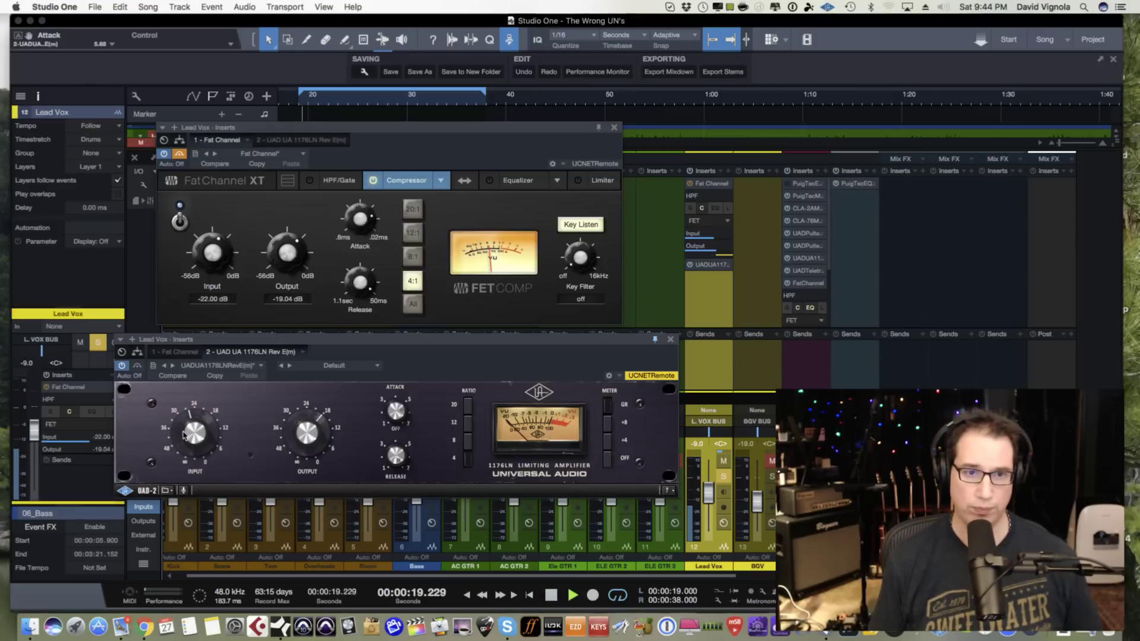
pyautogui.click(181, 434)
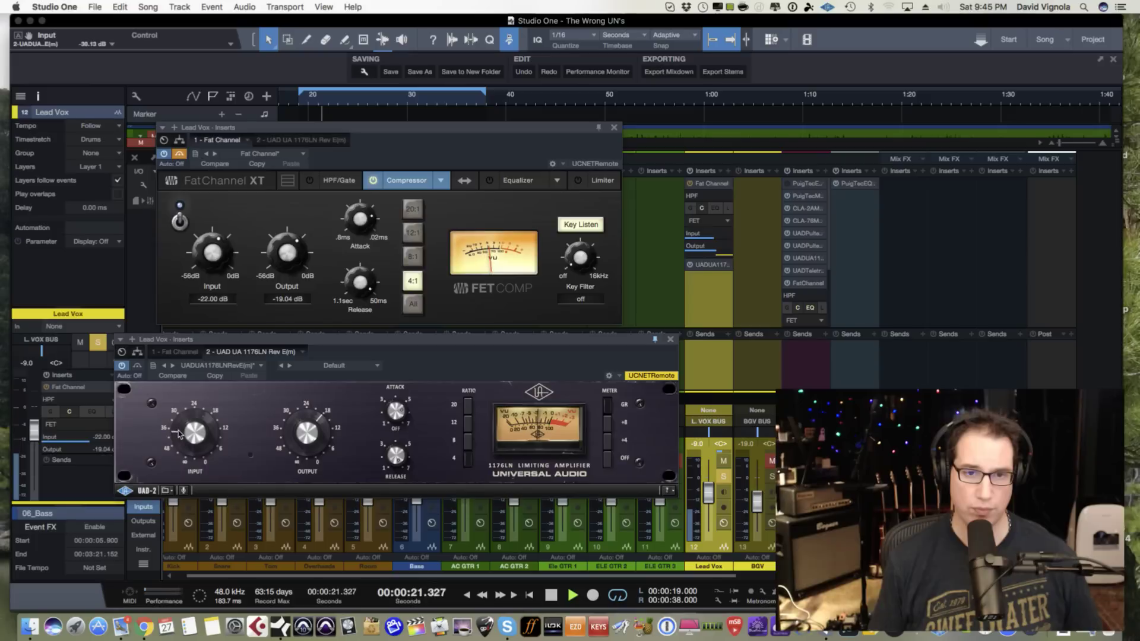
pyautogui.moveTo(180, 431); pyautogui.dragTo(178, 435)
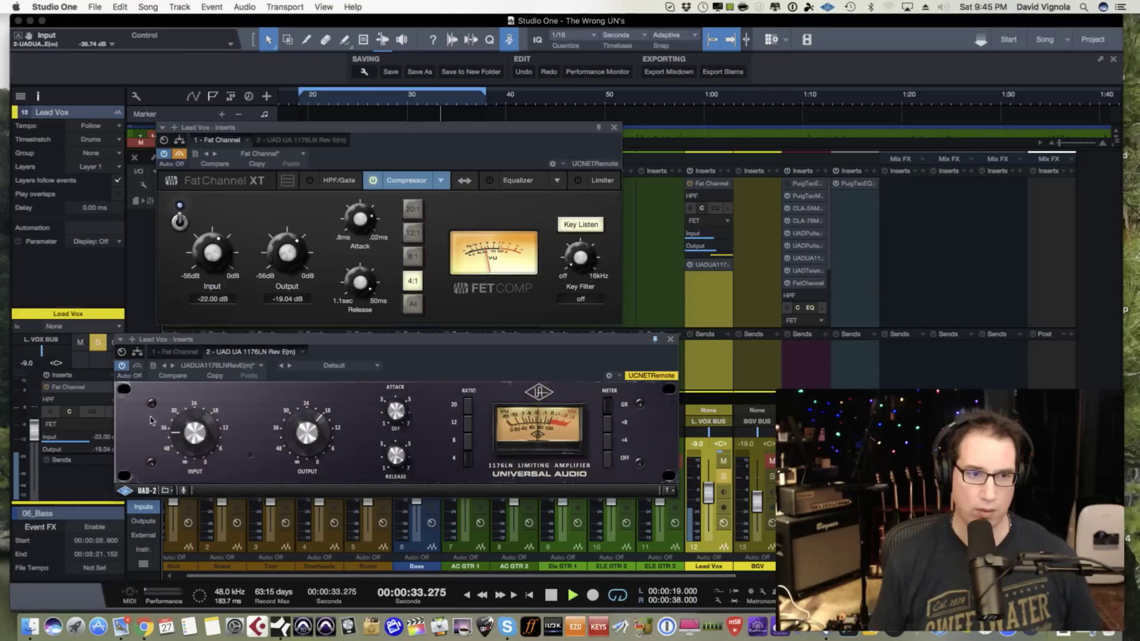
pyautogui.moveTo(178, 437); pyautogui.dragTo(176, 432)
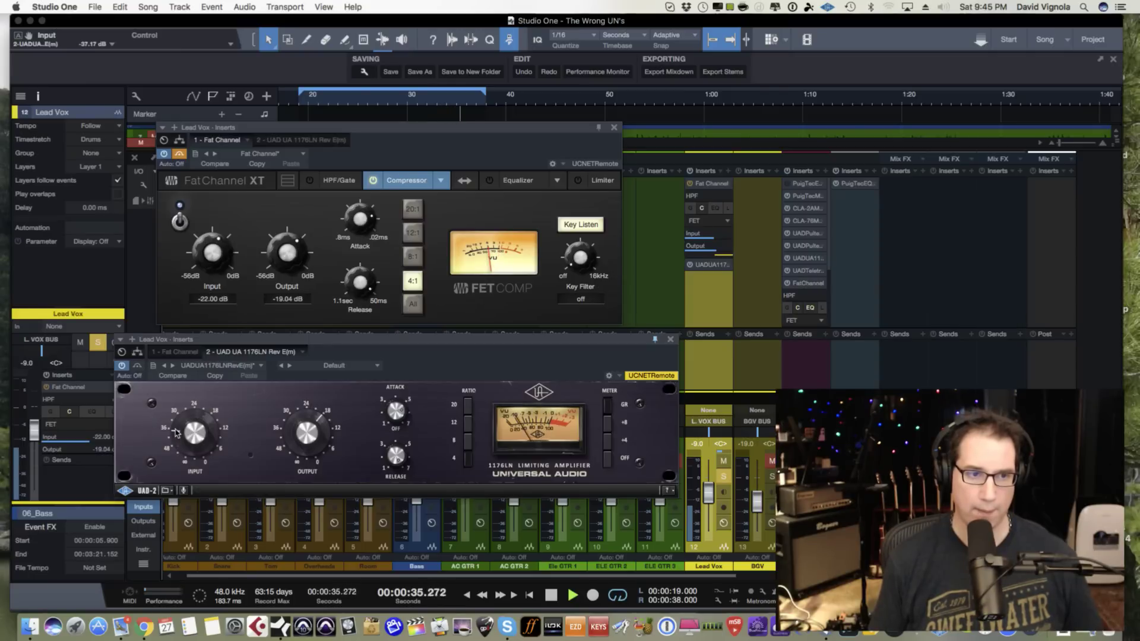
pyautogui.click(137, 366)
pyautogui.moveTo(306, 421); pyautogui.dragTo(306, 417)
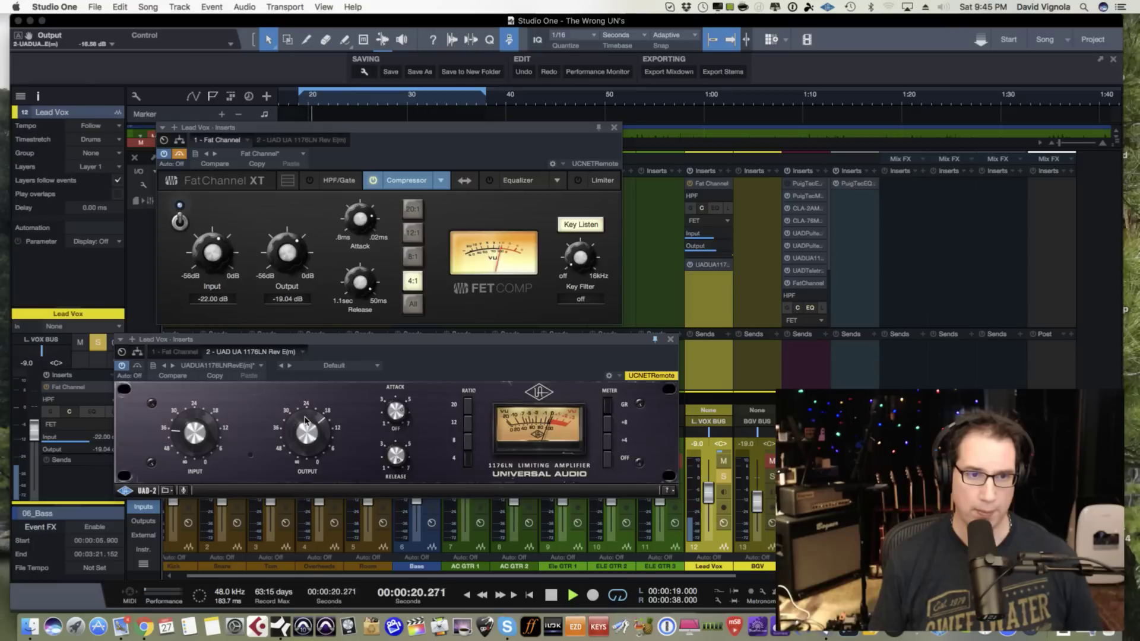
# - Compare the lead vocal with the UAD 1176LN bypassed and active, ending with it active, and stop playback
pyautogui.click(136, 366)
pyautogui.click(136, 367)
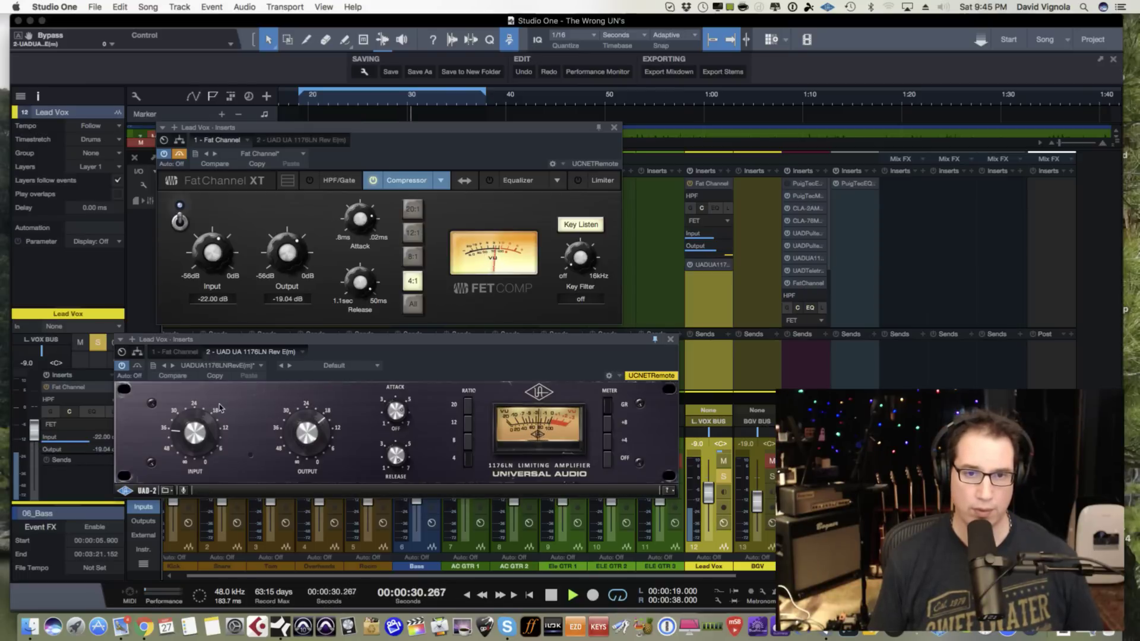
pyautogui.press('space')
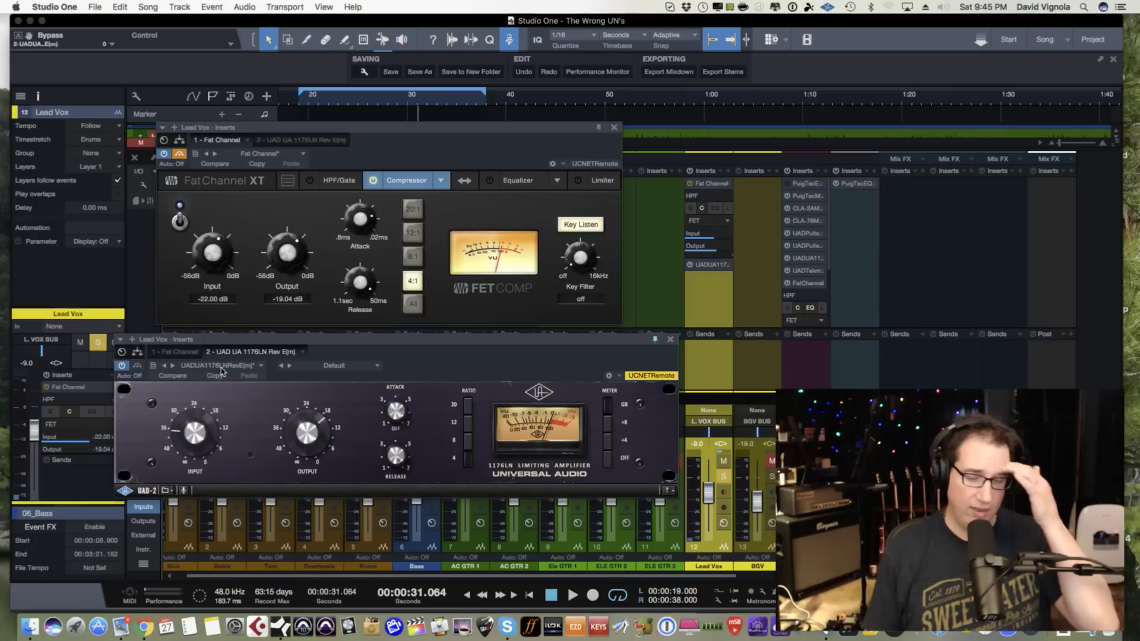
pyautogui.moveTo(258, 344); pyautogui.dragTo(247, 345)
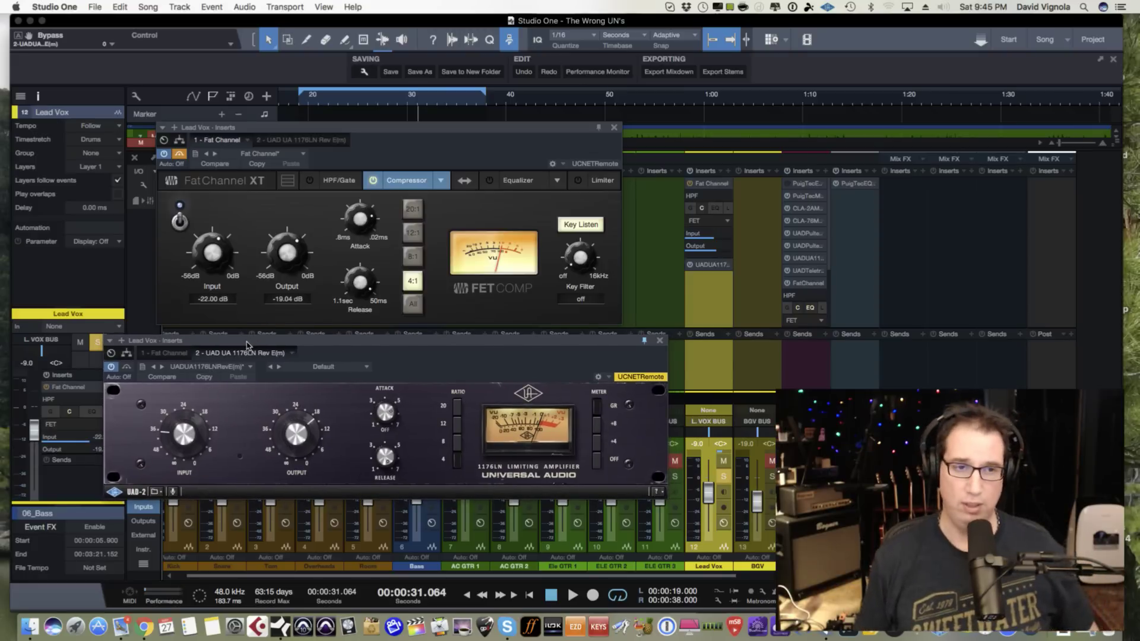
# - Play the lead vocal from 19 seconds and compare the Fat Channel FET compressor with the UAD 1176LN by alternating their bypass states
pyautogui.click(128, 367)
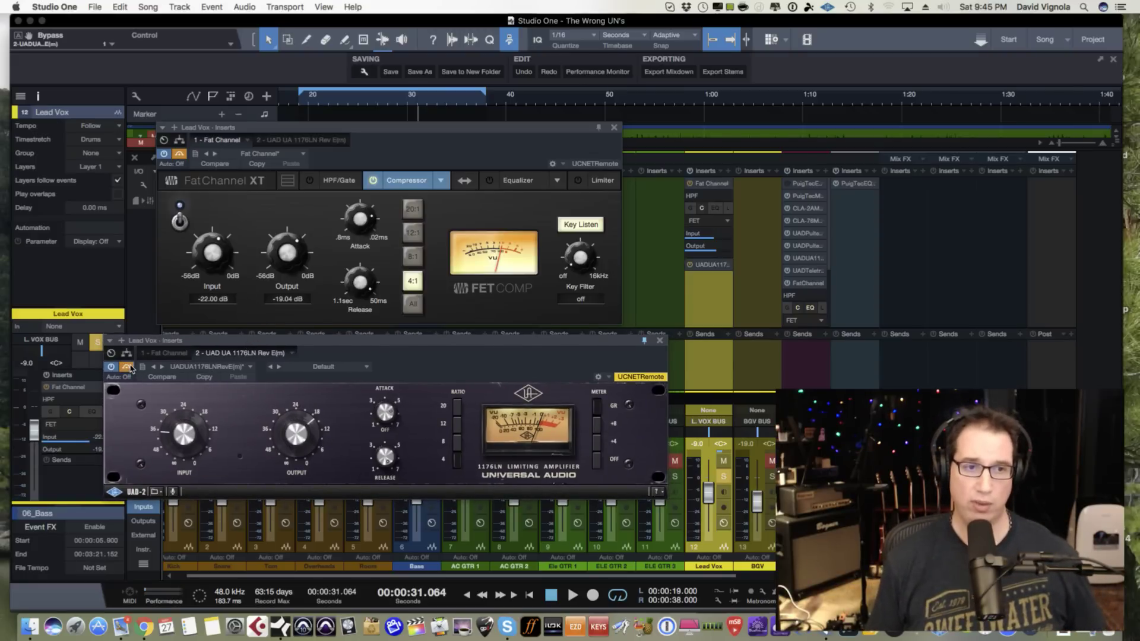
pyautogui.click(179, 156)
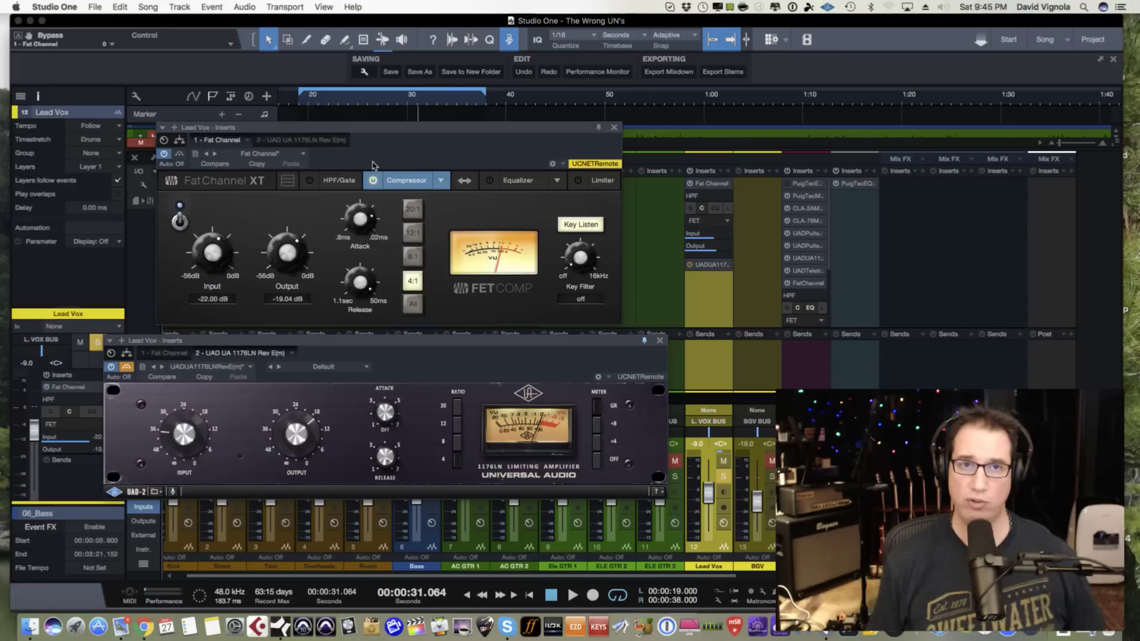
pyautogui.click(300, 102)
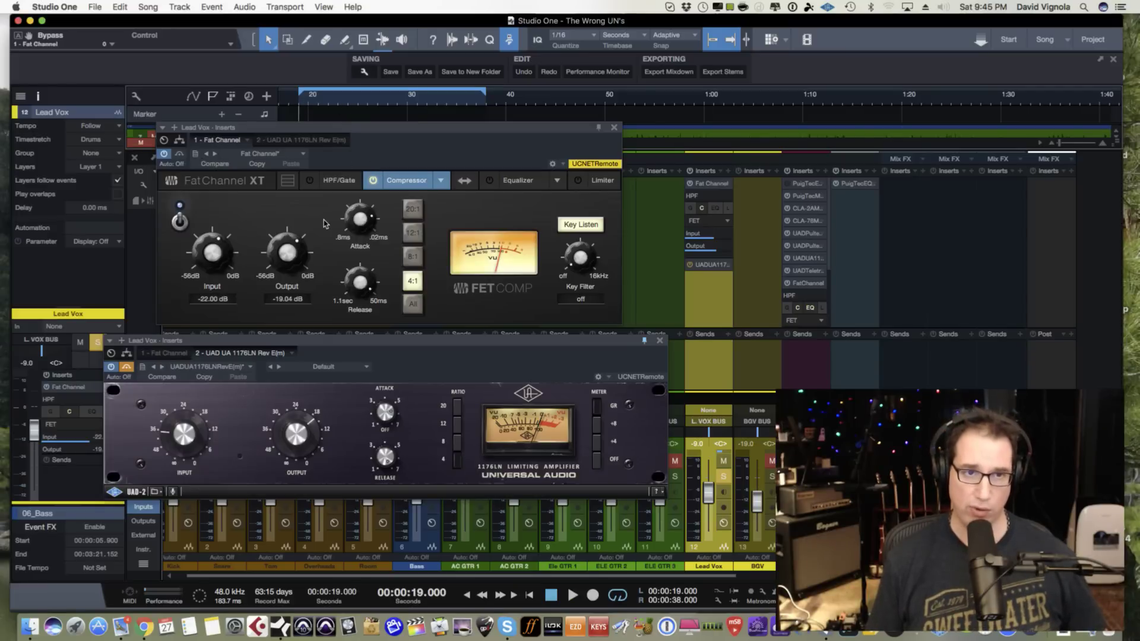
pyautogui.press('space')
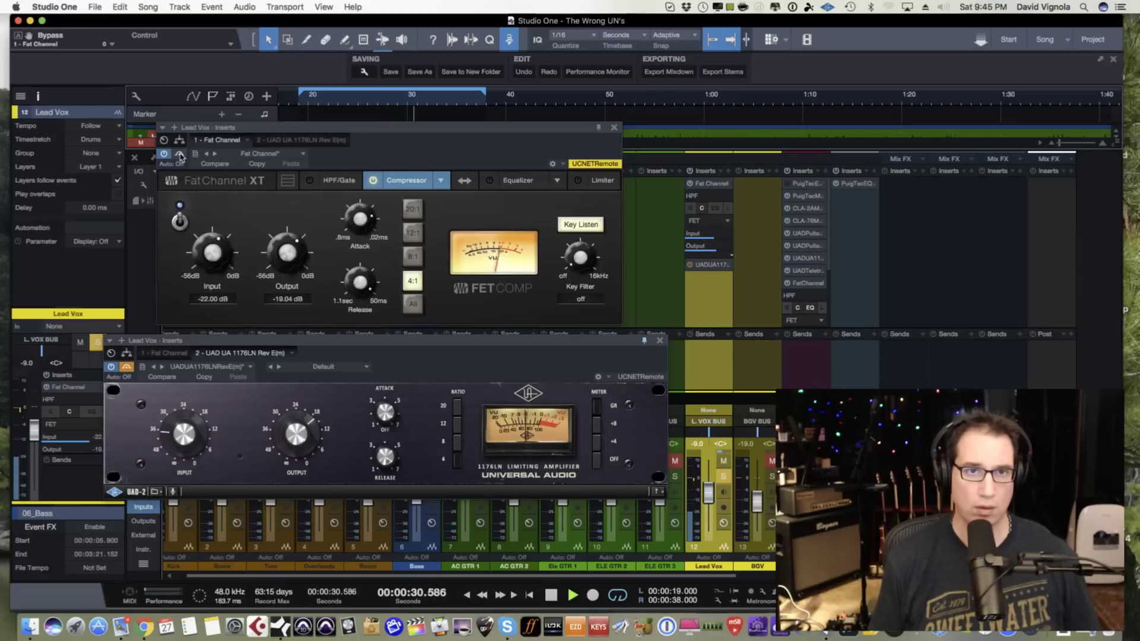
pyautogui.click(127, 368)
pyautogui.click(128, 368)
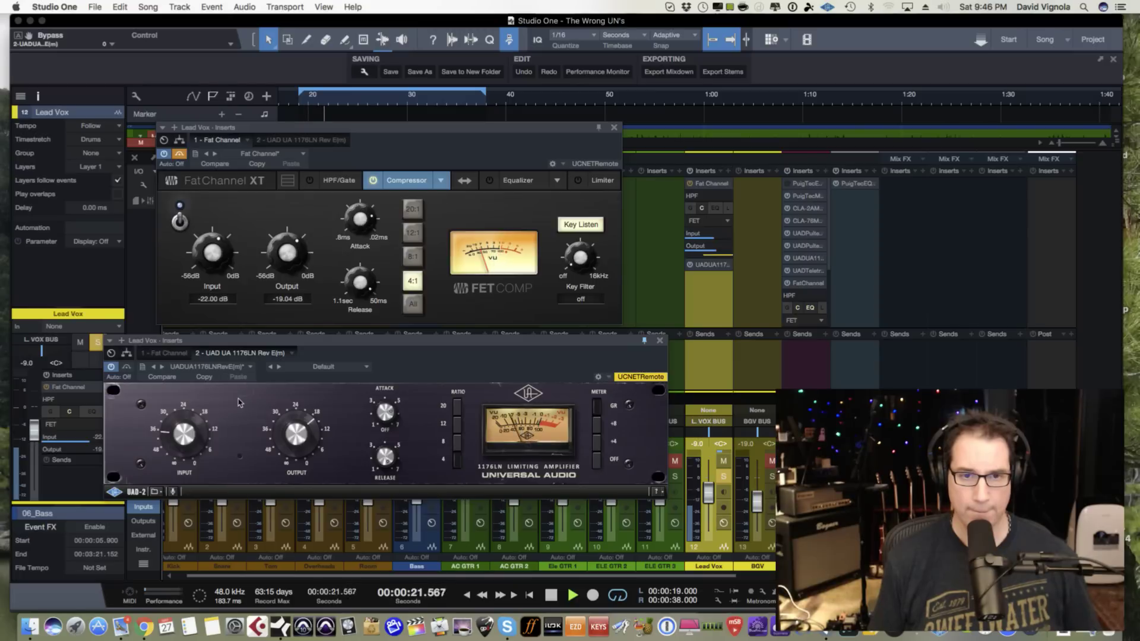
pyautogui.click(126, 368)
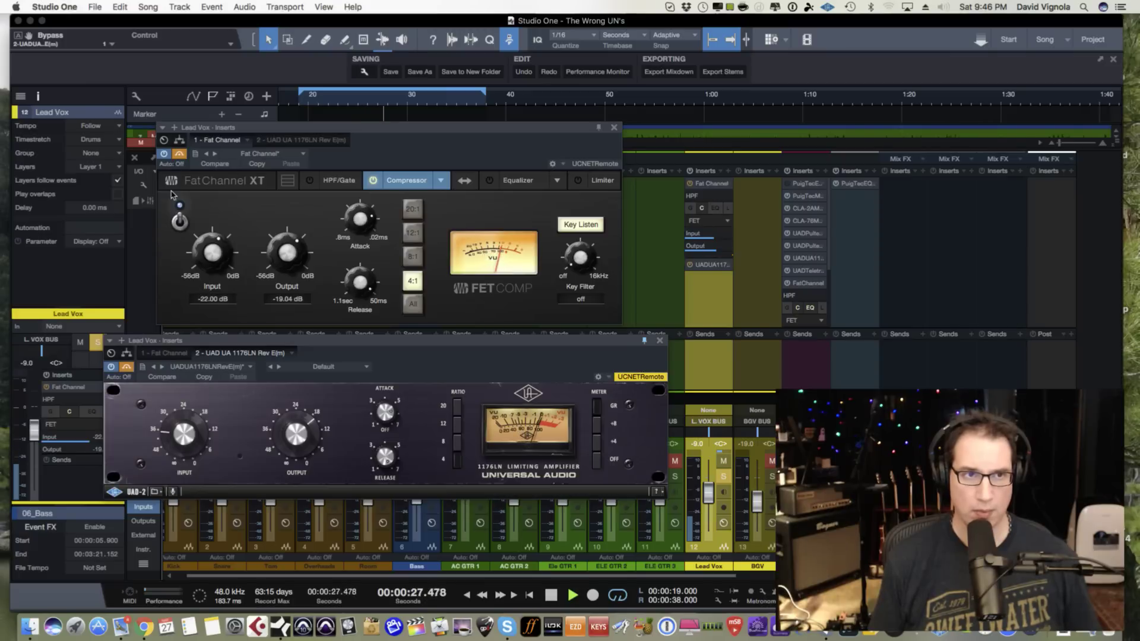
pyautogui.click(178, 153)
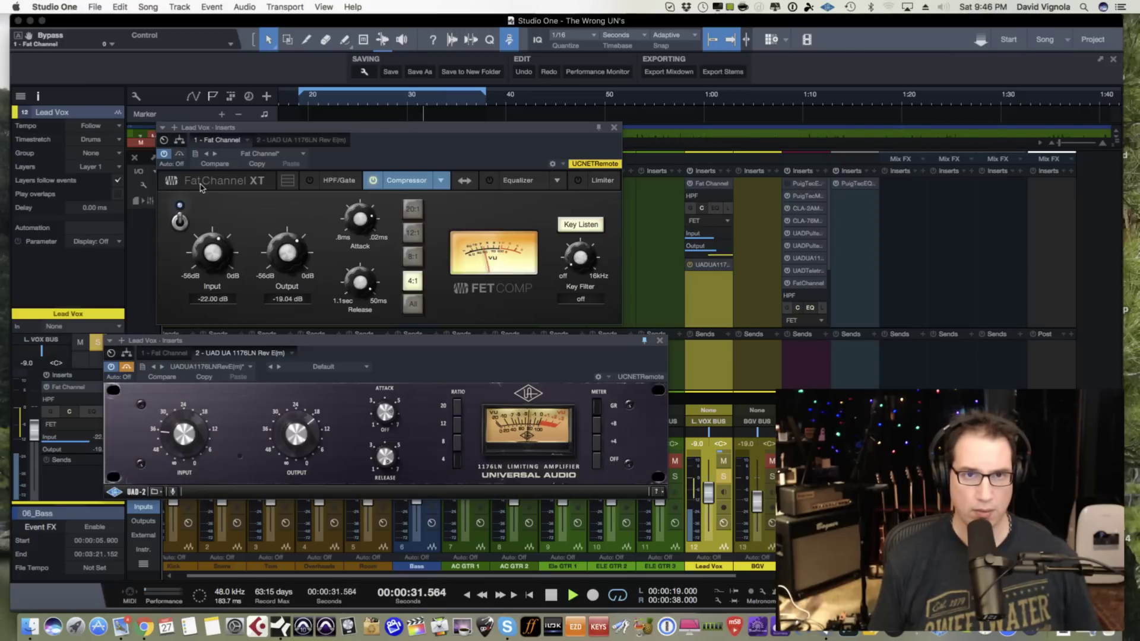
pyautogui.click(180, 154)
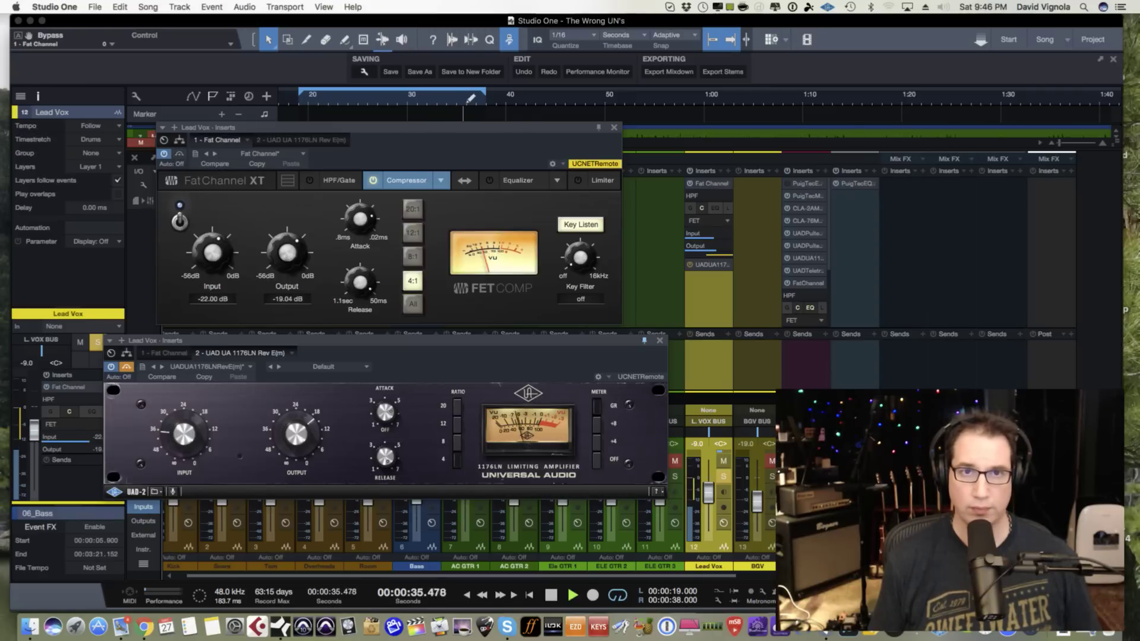
# - Extend the loop's end to 42 seconds, continue the comparison with only the 1176LN active, and stop playback
pyautogui.moveTo(487, 100); pyautogui.dragTo(509, 103)
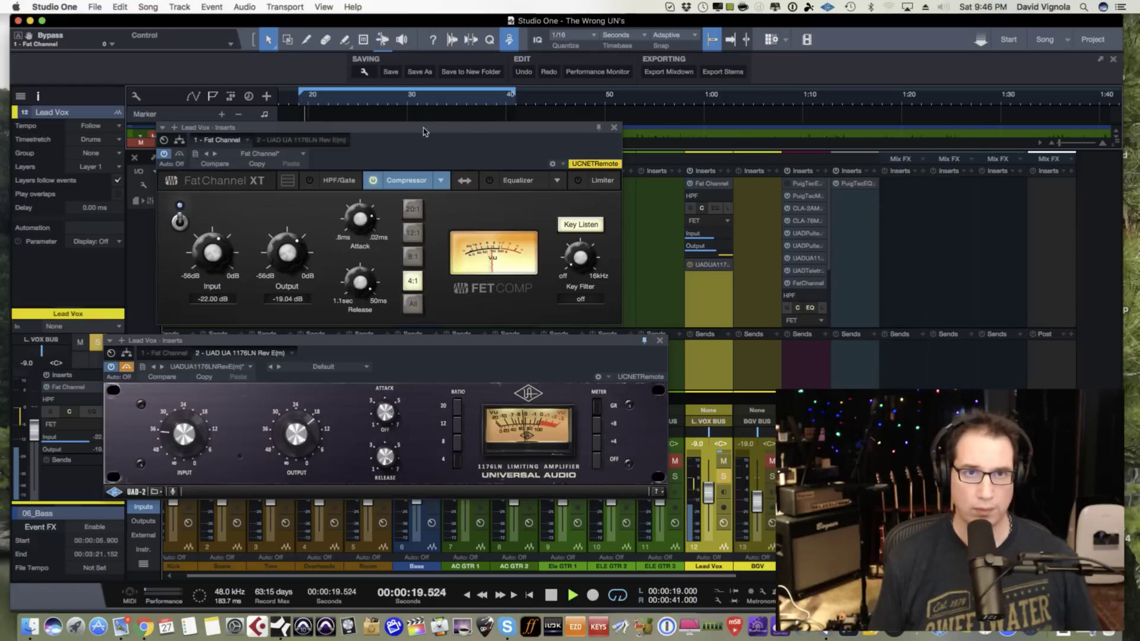
pyautogui.moveTo(519, 95); pyautogui.dragTo(528, 98)
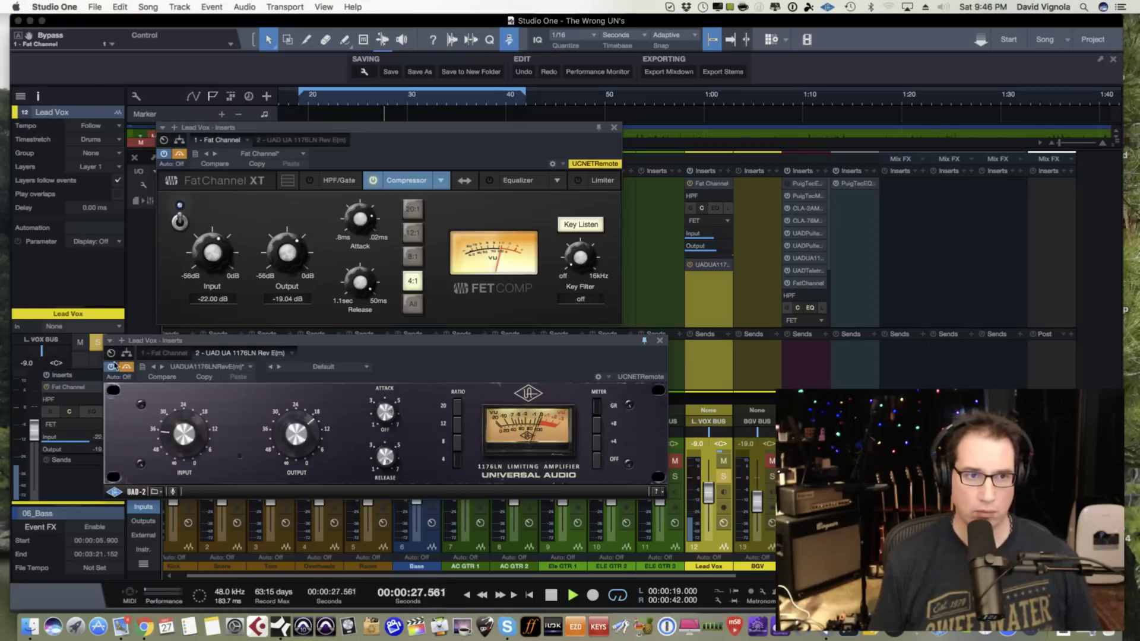
pyautogui.click(142, 424)
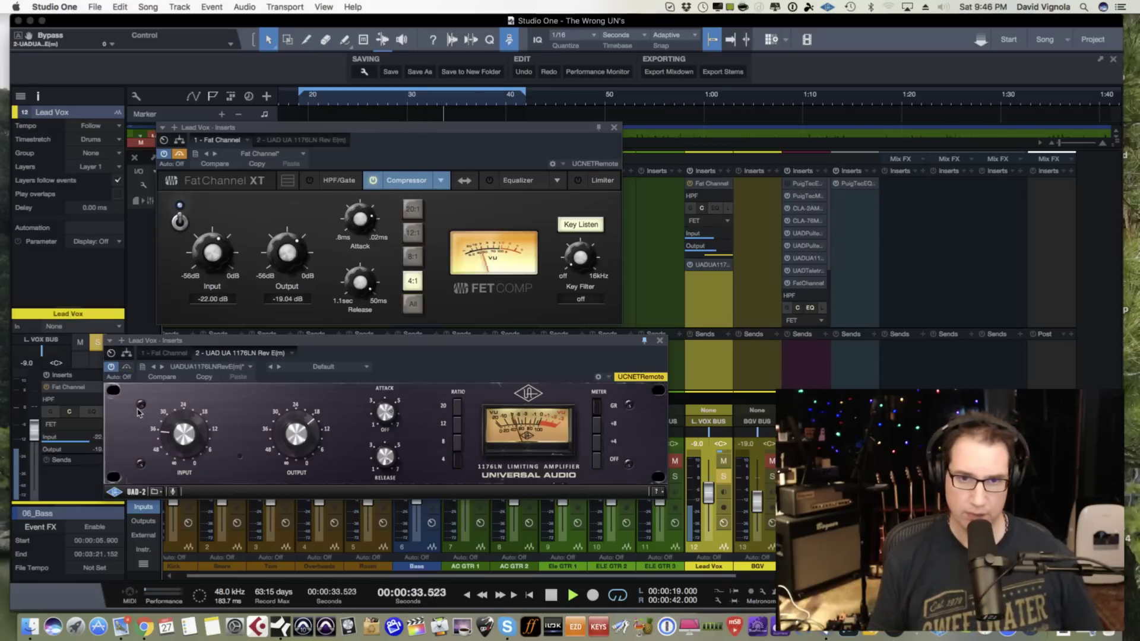
pyautogui.press('space')
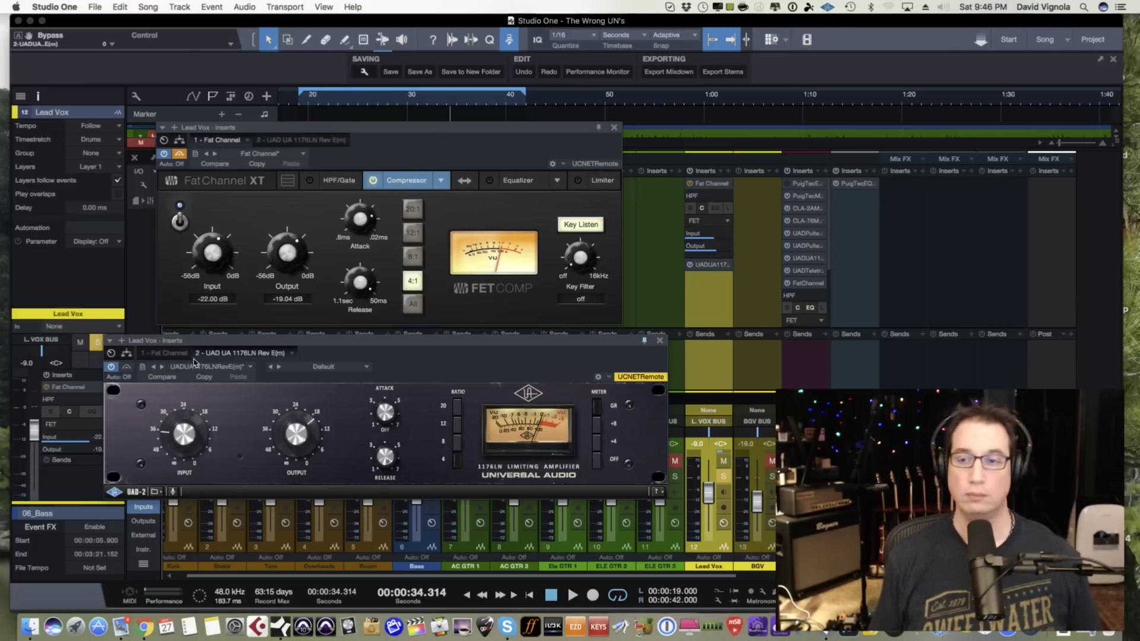
# - Reposition the two plug-in windows so they sit one above the other, bypass the 1176LN and activate Fat Channel
pyautogui.moveTo(221, 341); pyautogui.dragTo(210, 353)
pyautogui.moveTo(273, 129); pyautogui.dragTo(272, 141)
pyautogui.moveTo(265, 353); pyautogui.dragTo(265, 350)
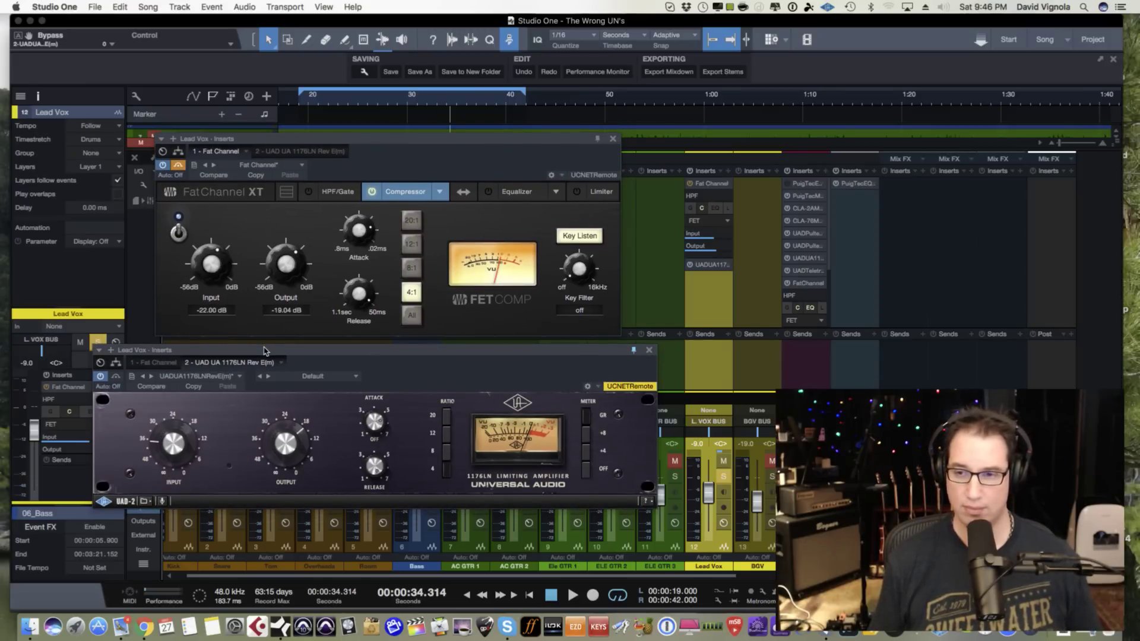
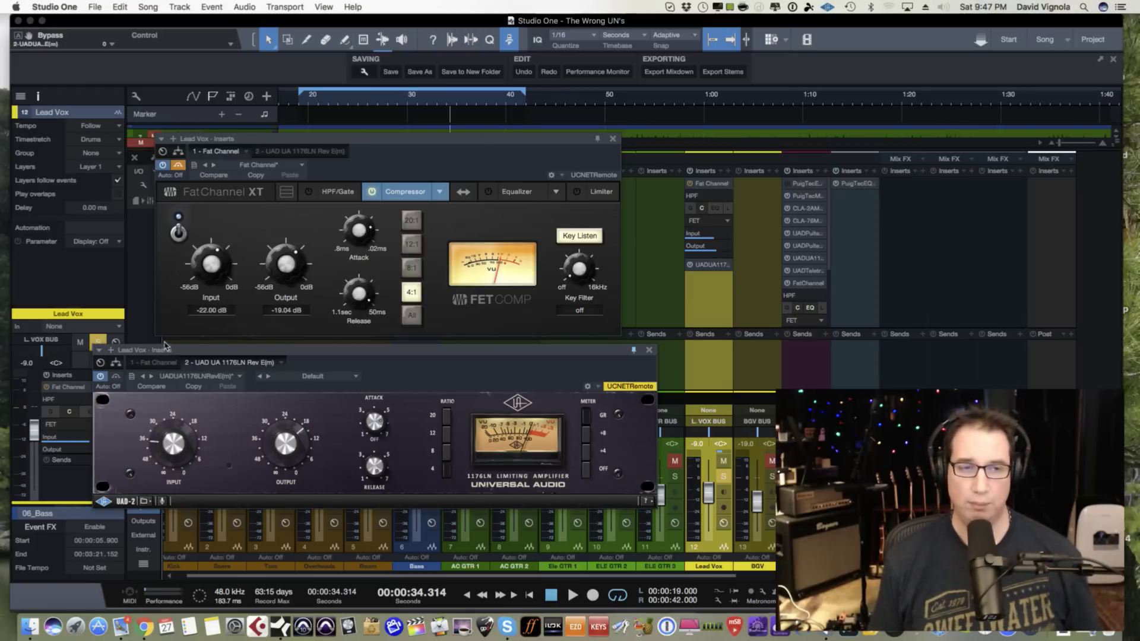
pyautogui.click(116, 377)
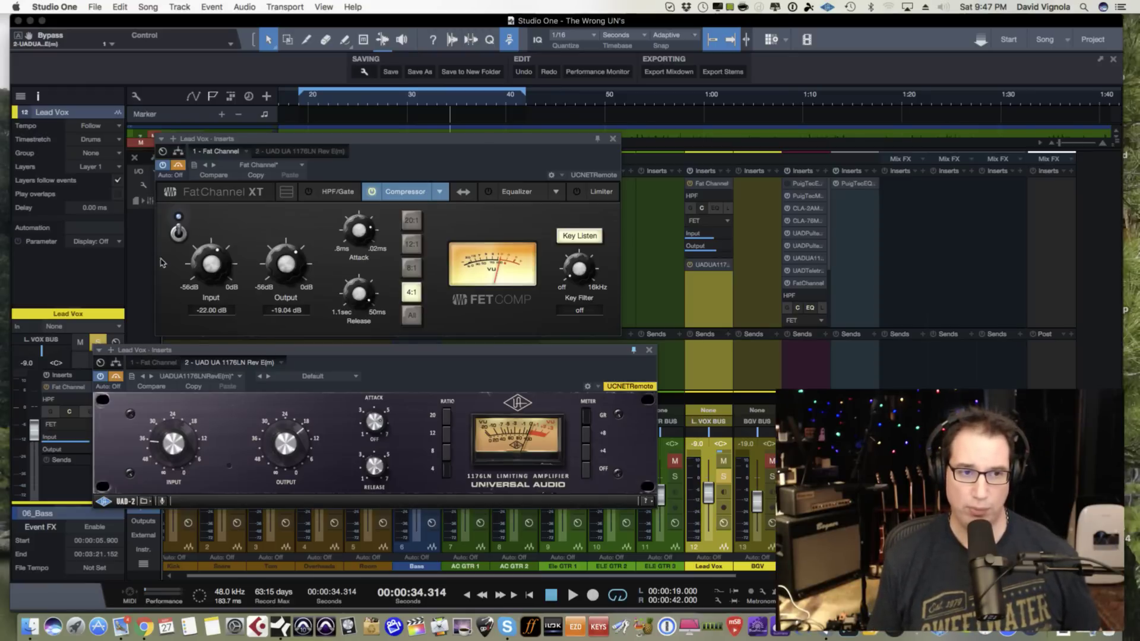
pyautogui.click(178, 165)
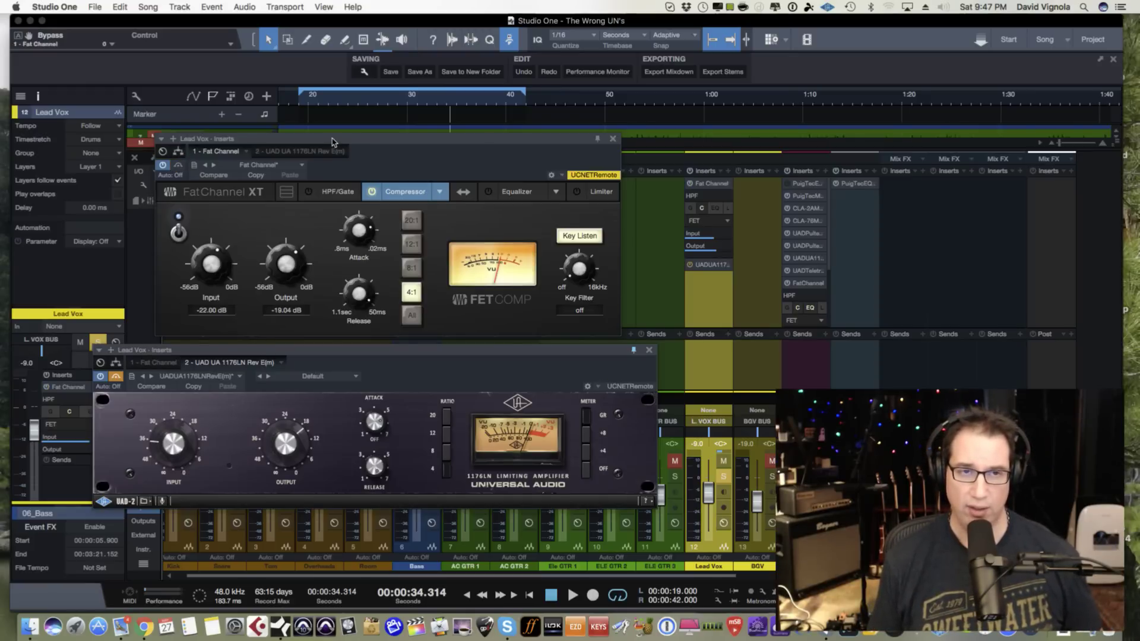
pyautogui.moveTo(333, 139); pyautogui.dragTo(332, 135)
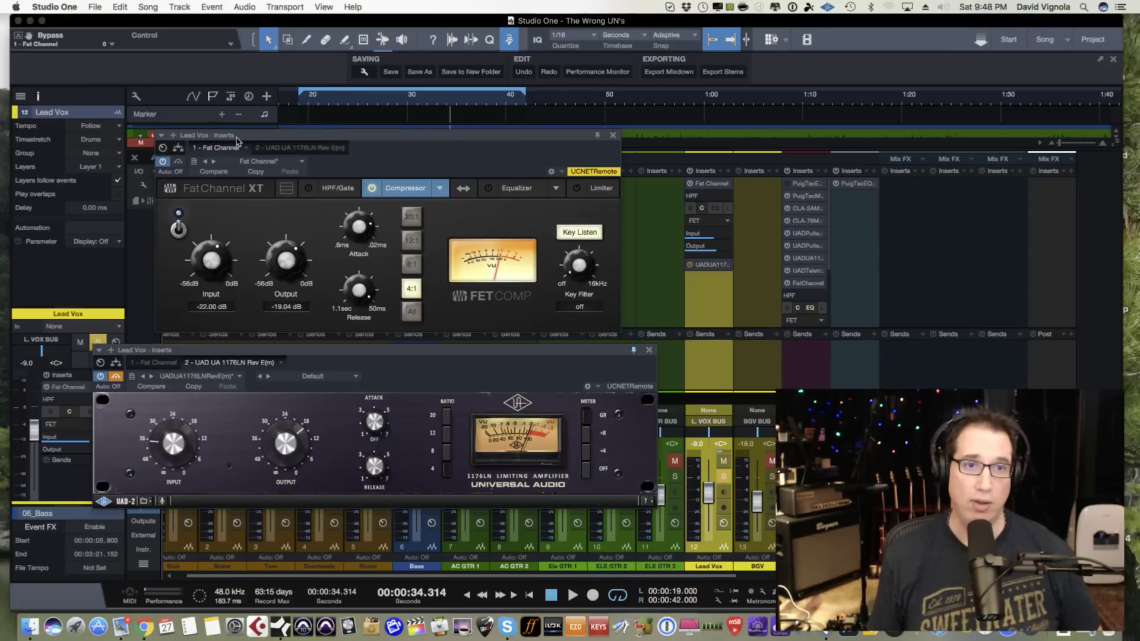
pyautogui.moveTo(237, 138); pyautogui.dragTo(236, 136)
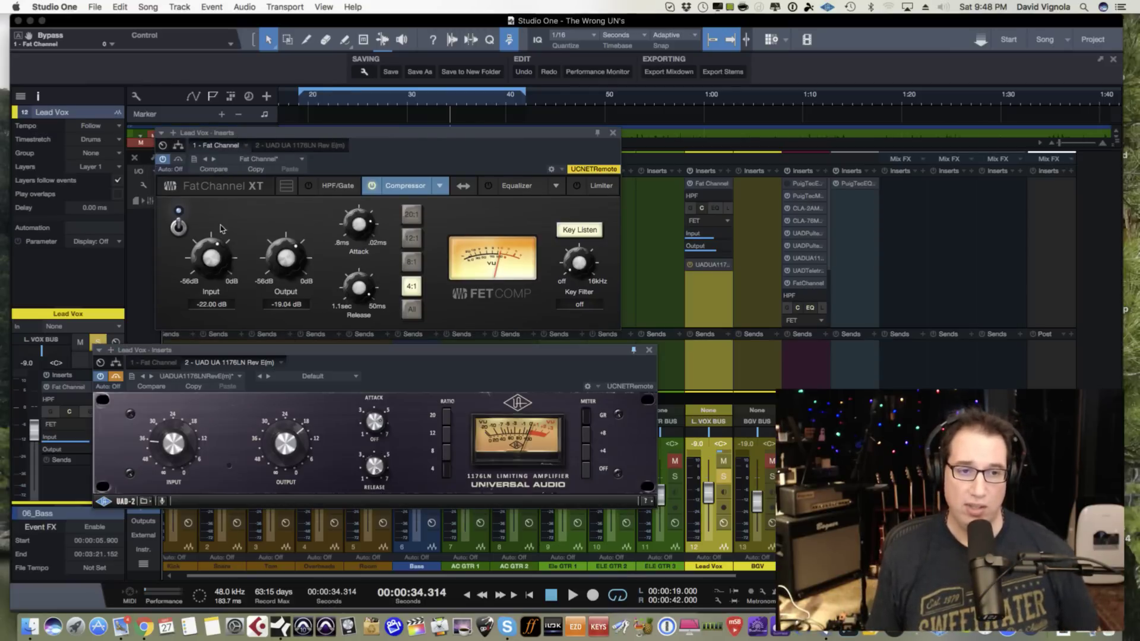
# - Play the lead vocal through the FET compressor, switch over to the UAD 1176LN partway, and stop playback
pyautogui.press('space')
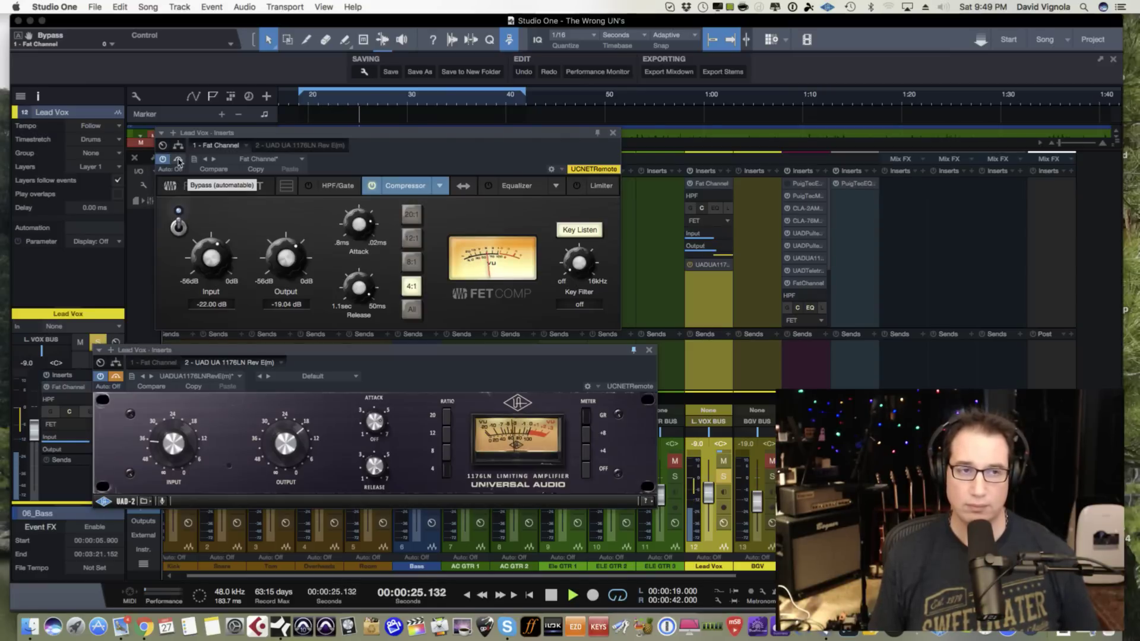
pyautogui.click(178, 160)
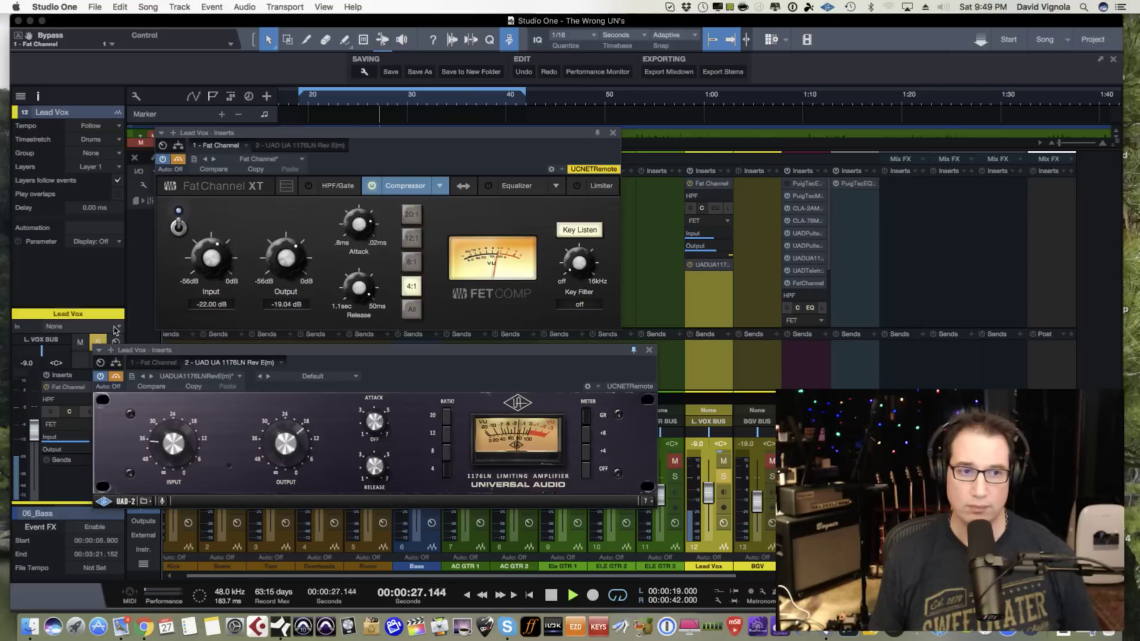
pyautogui.click(116, 376)
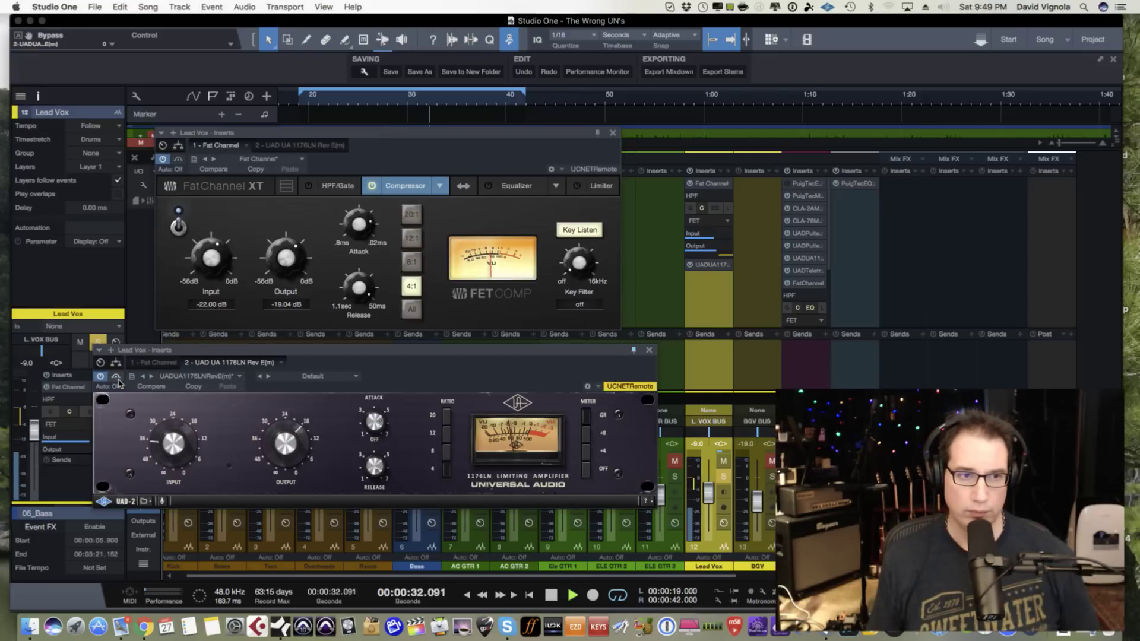
pyautogui.press('space')
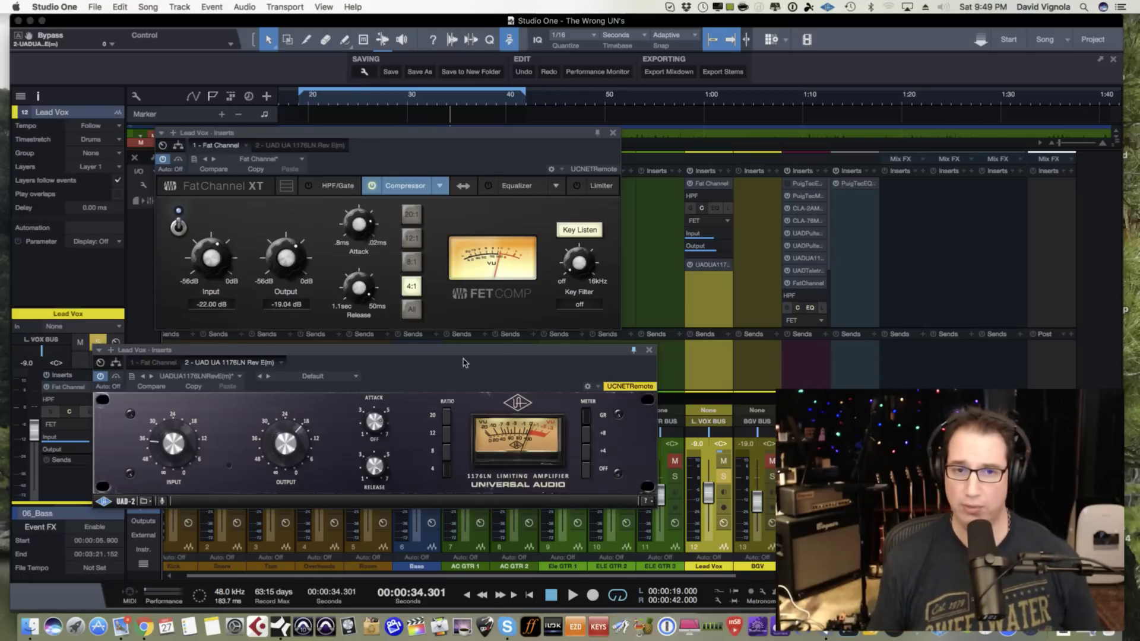
# - Close the 1176LN window and copy the CLA-76 Mono from the purple channel's inserts to Lead Vox
pyautogui.click(650, 350)
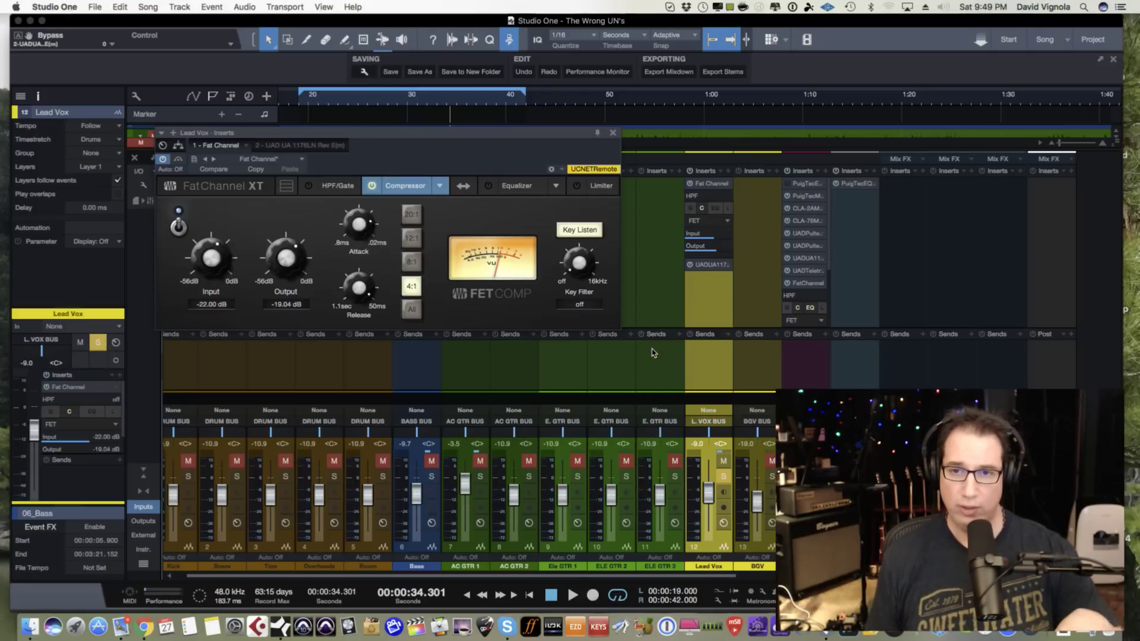
pyautogui.moveTo(491, 133); pyautogui.dragTo(477, 173)
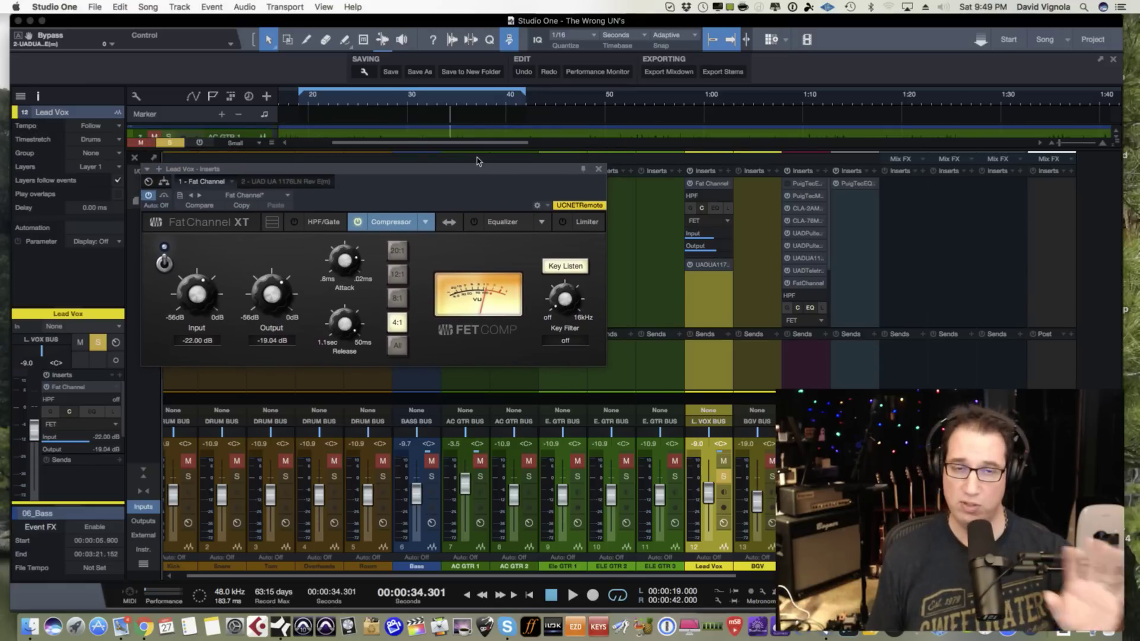
pyautogui.moveTo(474, 171)
pyautogui.mouseDown()
pyautogui.moveTo(467, 148)
pyautogui.moveTo(471, 190)
pyautogui.moveTo(471, 151)
pyautogui.mouseUp()
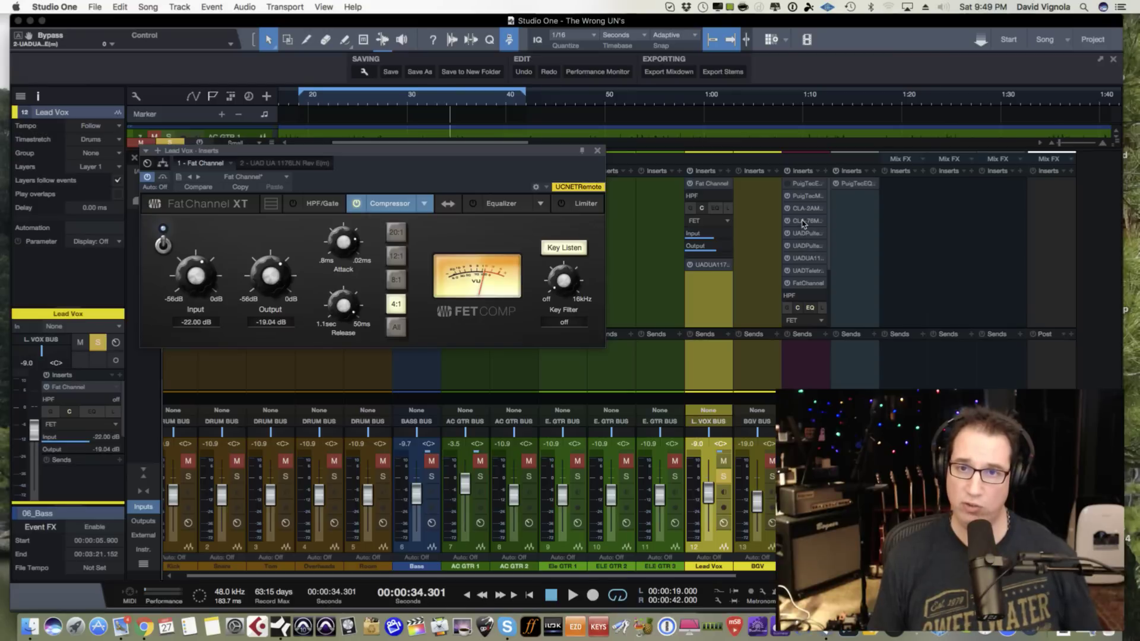
pyautogui.moveTo(802, 222); pyautogui.dragTo(708, 277)
pyautogui.moveTo(422, 157)
pyautogui.mouseDown()
pyautogui.moveTo(418, 247)
pyautogui.moveTo(419, 159)
pyautogui.mouseUp()
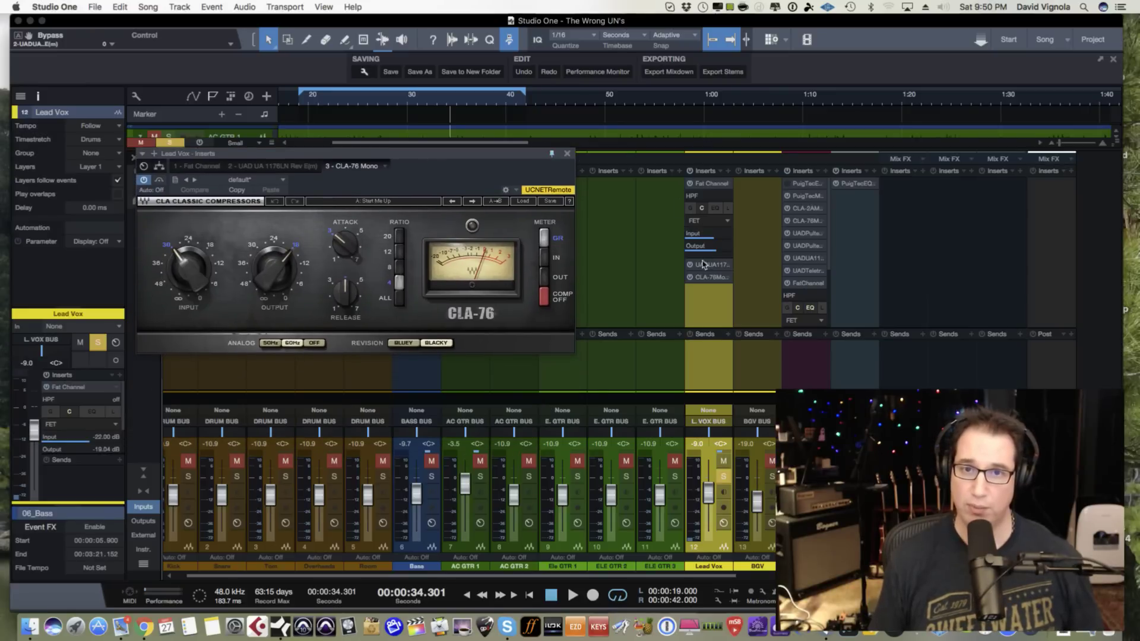
# - Reopen Lead Vox's Fat Channel and arrange its window above the CLA-76 window without overlap
pyautogui.click(705, 184)
pyautogui.moveTo(473, 143); pyautogui.dragTo(443, 387)
pyautogui.click(463, 154)
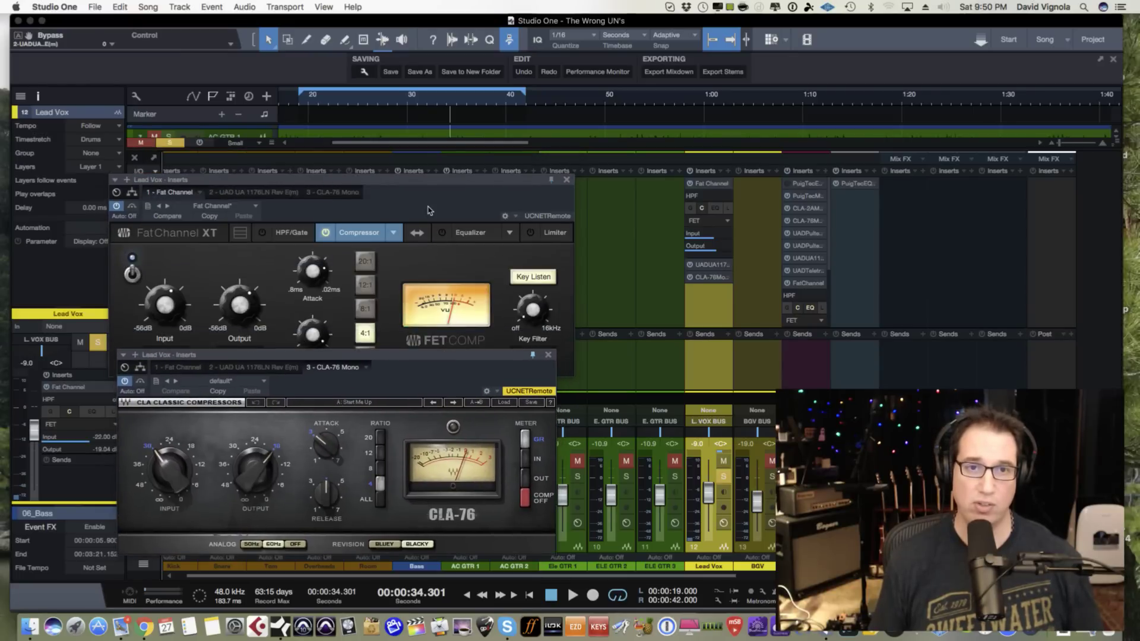
pyautogui.moveTo(422, 185); pyautogui.dragTo(422, 121)
pyautogui.moveTo(399, 358); pyautogui.dragTo(399, 348)
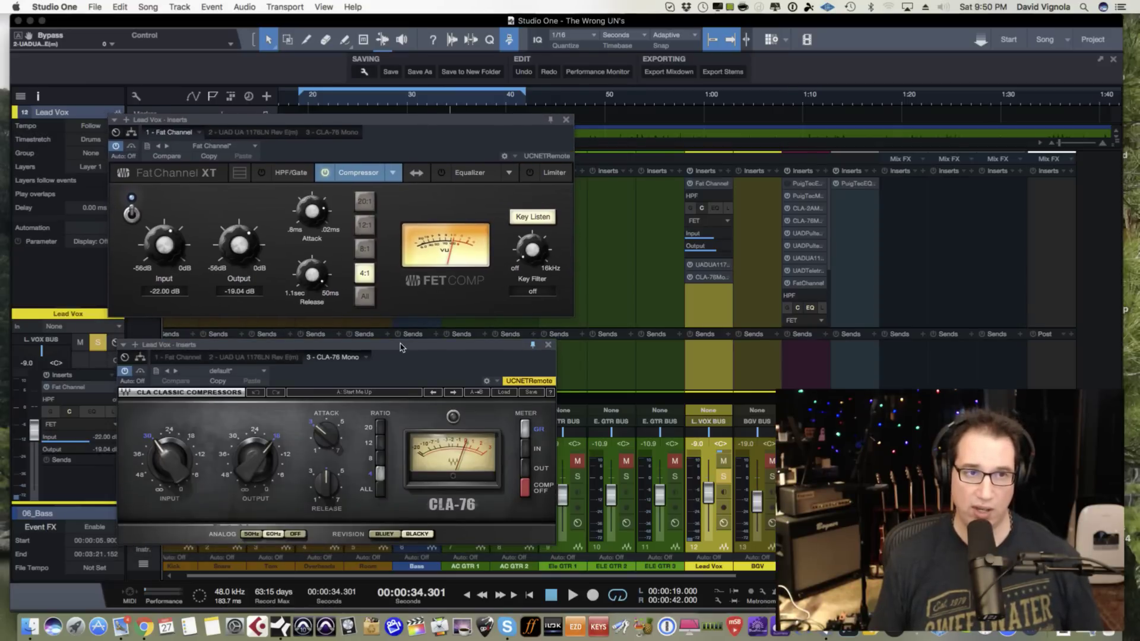
# - Bypass Fat Channel, adjust the CLA-76's Release and set its Attack to about 5.4
pyautogui.click(132, 146)
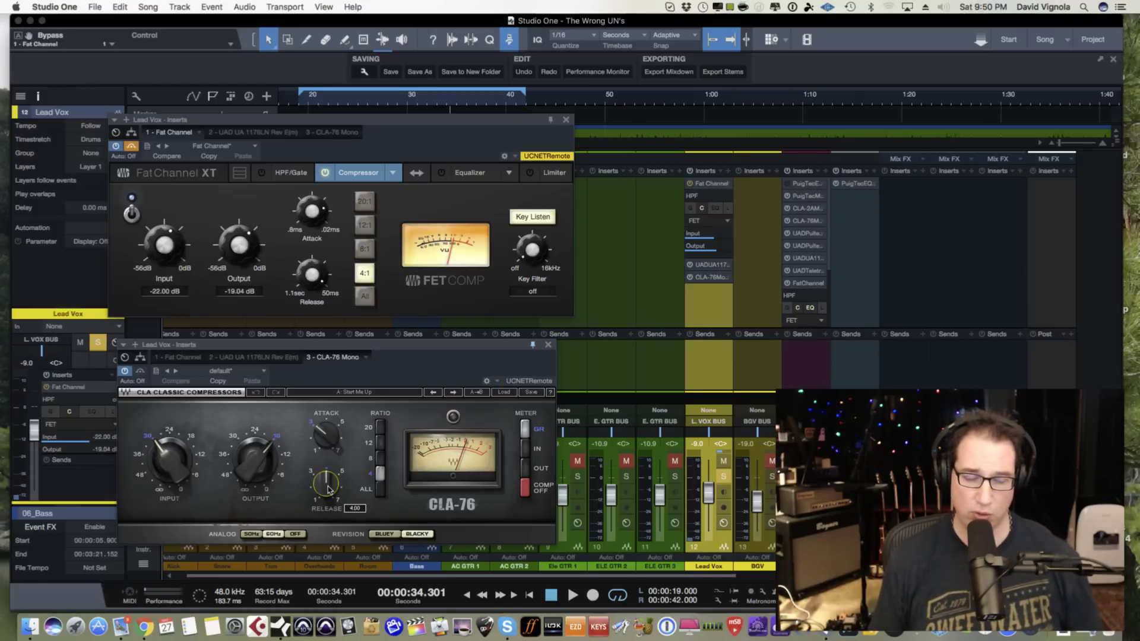
pyautogui.click(326, 484)
pyautogui.moveTo(326, 442); pyautogui.dragTo(326, 429)
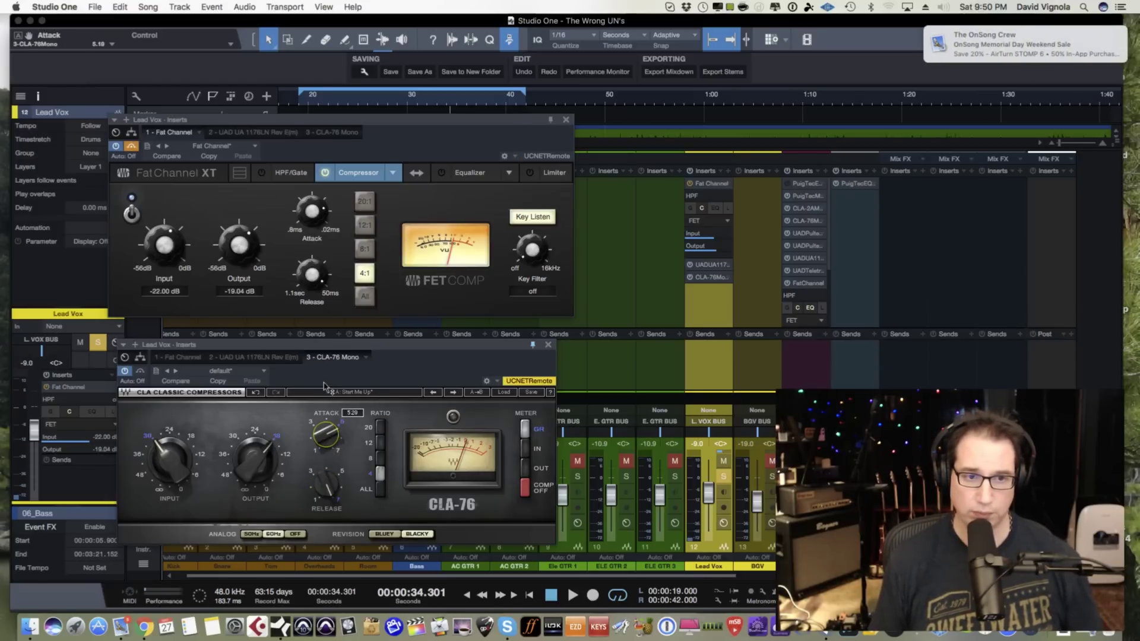
pyautogui.moveTo(326, 377); pyautogui.dragTo(326, 375)
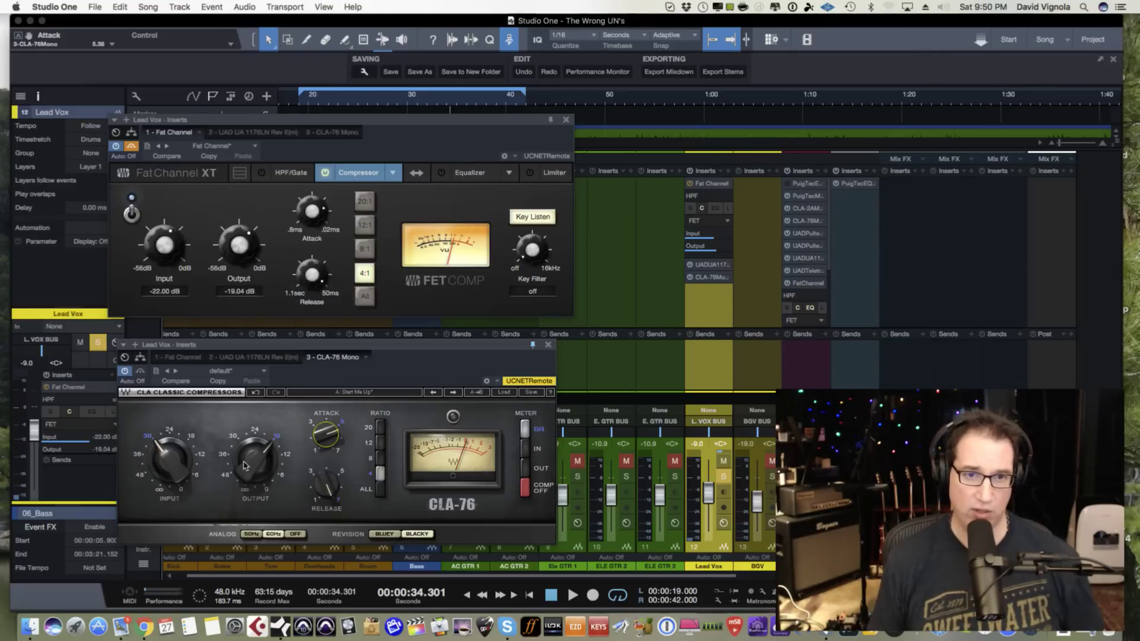
# - Play the lead vocal, set the CLA-76's Output to about -20.1, fine-tune its Input against bypass, and stop playback
pyautogui.press('space')
pyautogui.click(173, 454)
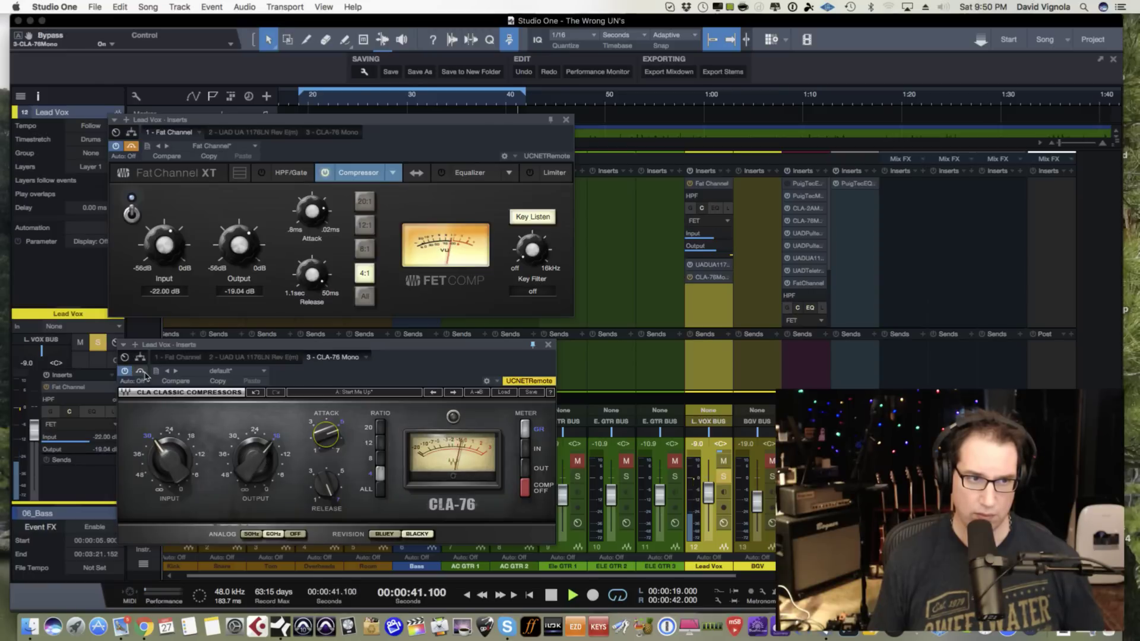
pyautogui.moveTo(247, 454); pyautogui.dragTo(245, 449)
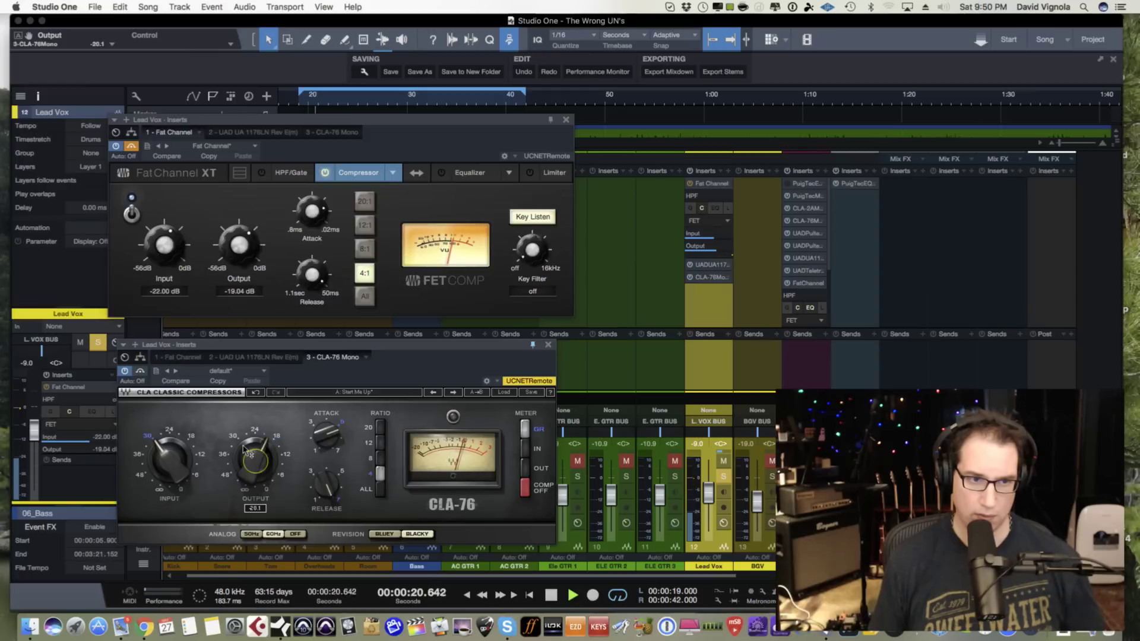
pyautogui.click(142, 371)
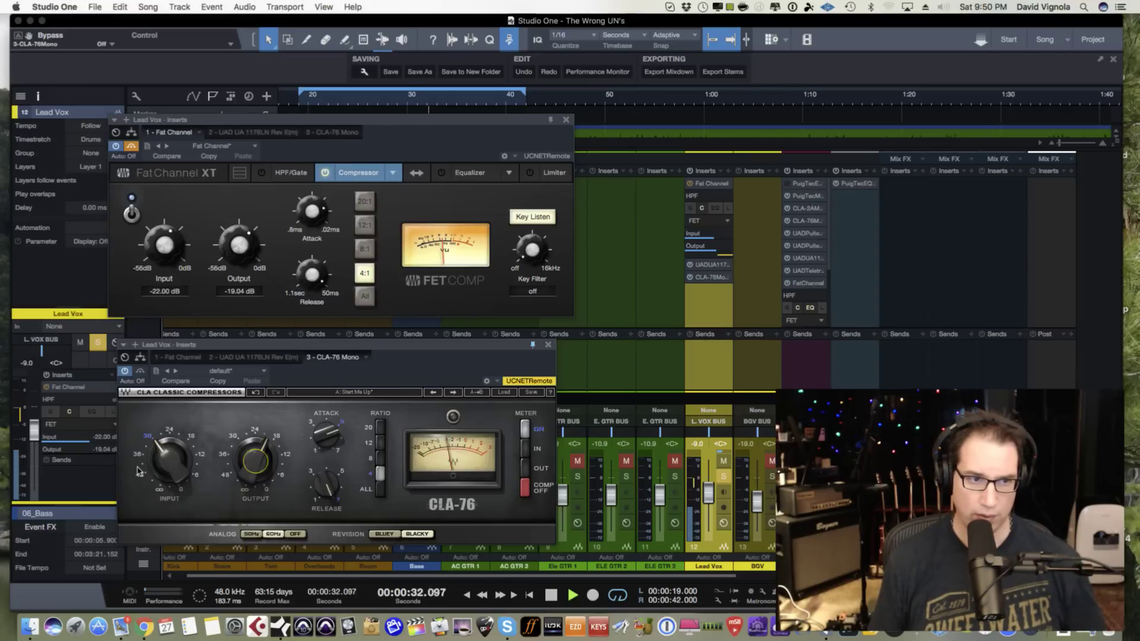
pyautogui.moveTo(168, 462); pyautogui.dragTo(162, 445)
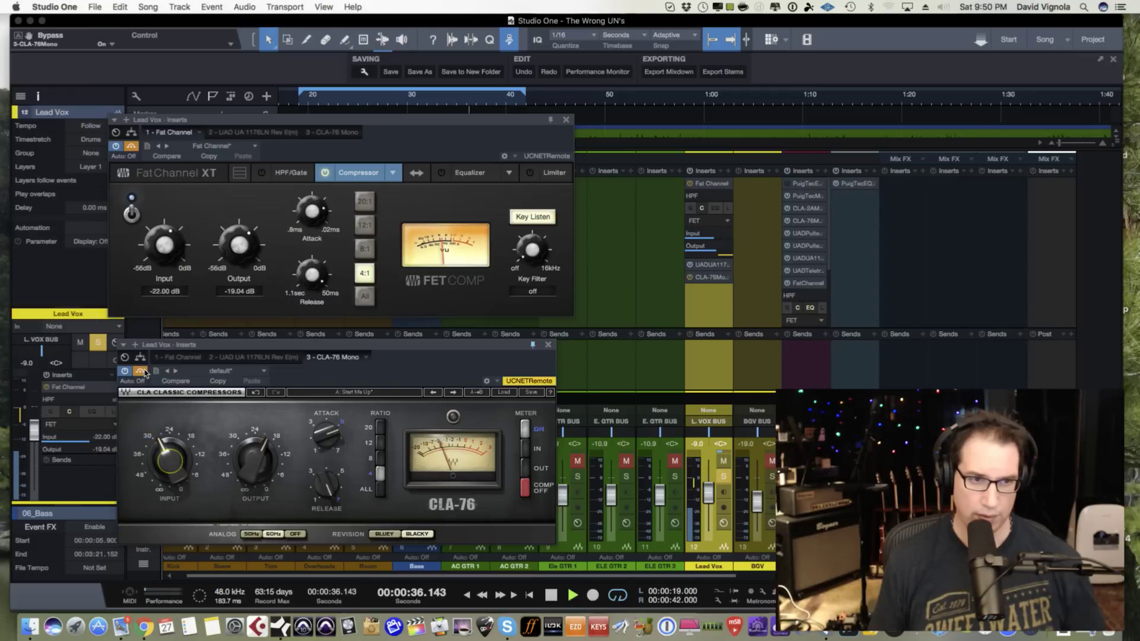
pyautogui.press('space')
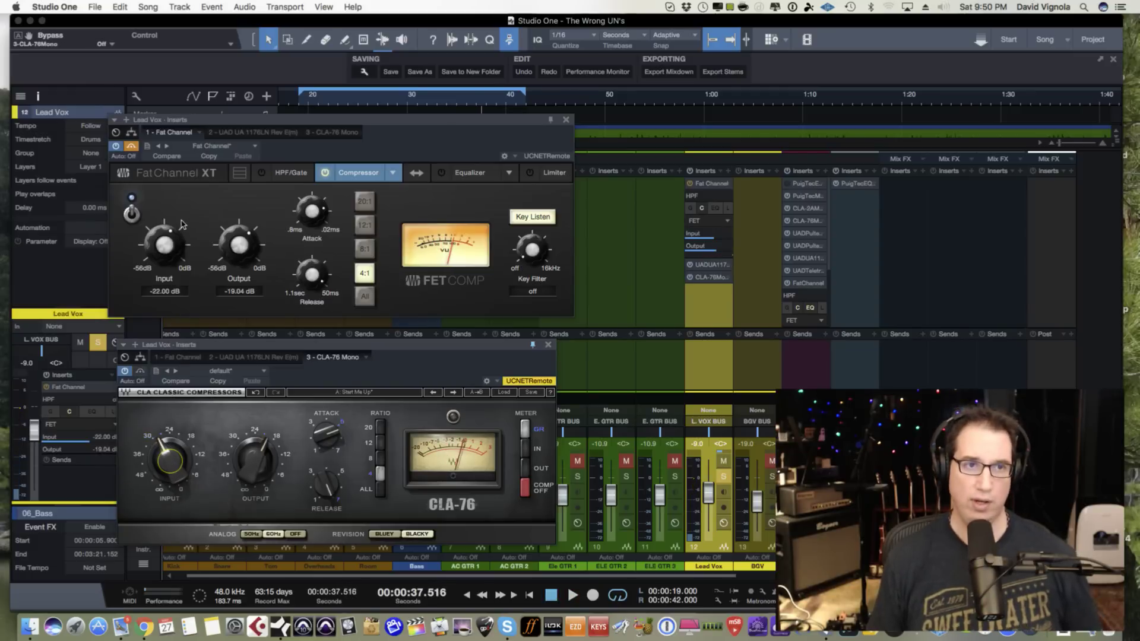
# - Play the lead vocal from the loop start through Fat Channel with the CLA-76 bypassed, switching over to the CLA-76 partway
pyautogui.click(131, 146)
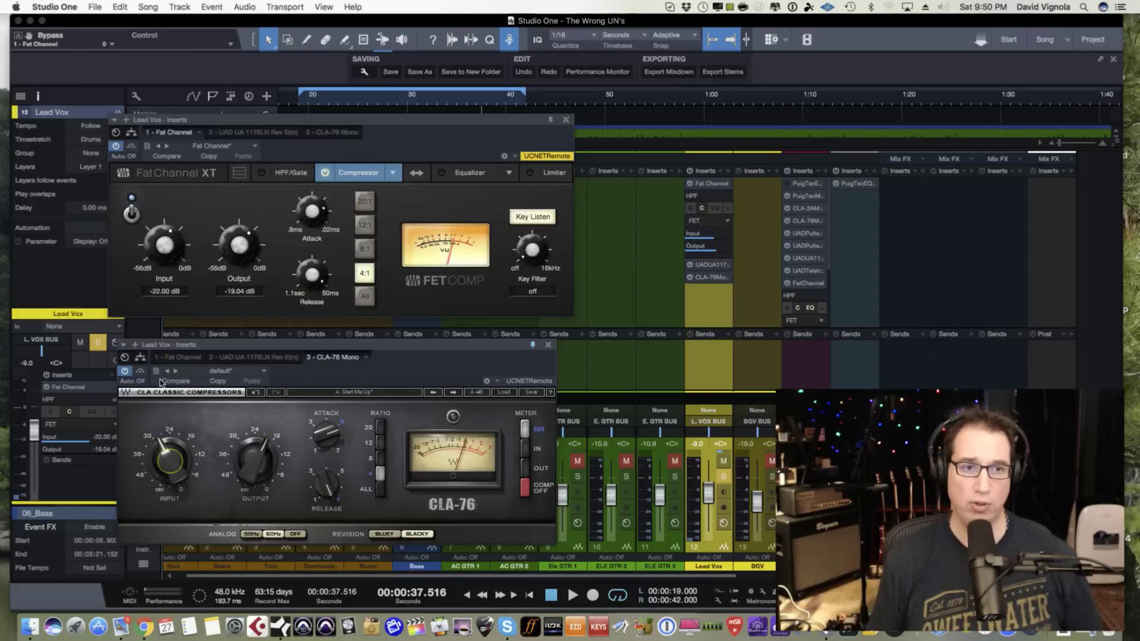
pyautogui.click(140, 371)
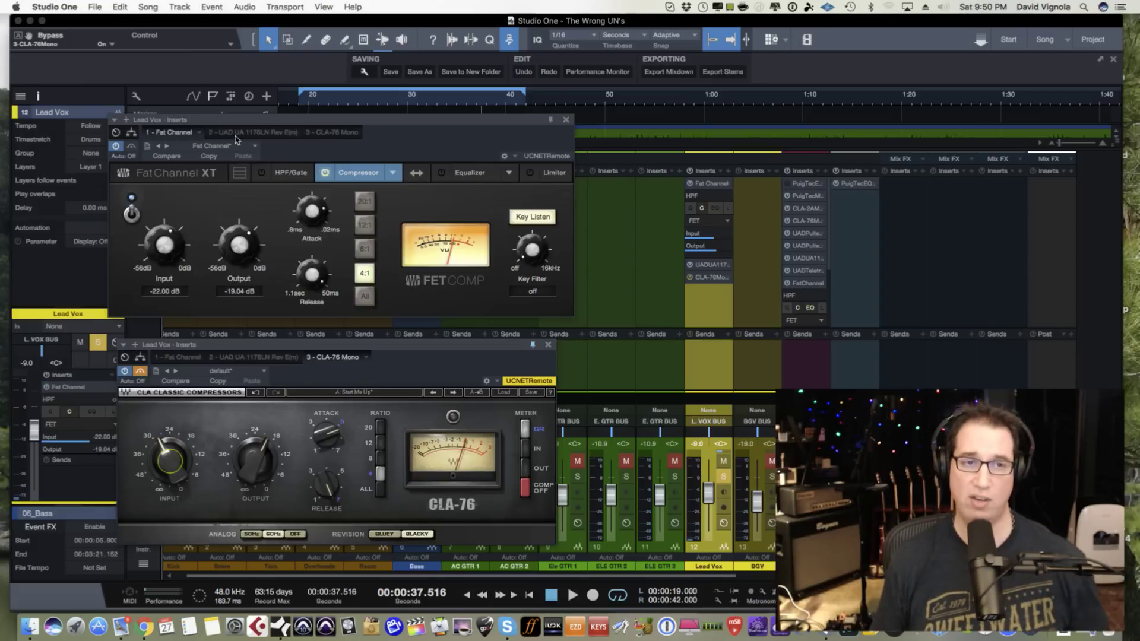
pyautogui.click(301, 100)
pyautogui.press('space')
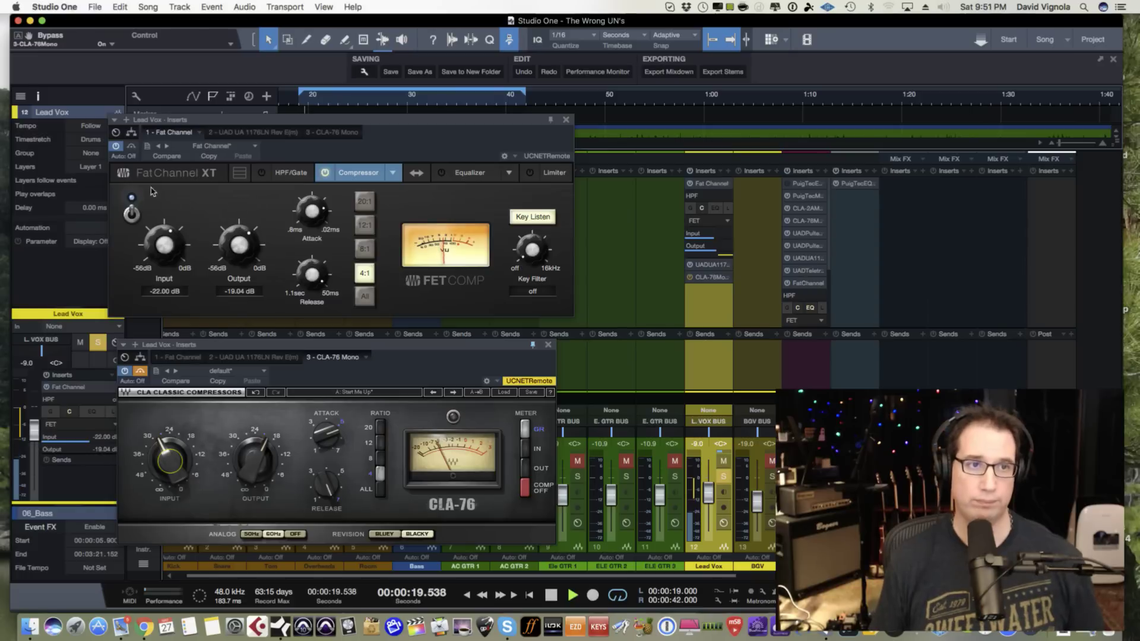
pyautogui.click(132, 146)
pyautogui.click(140, 370)
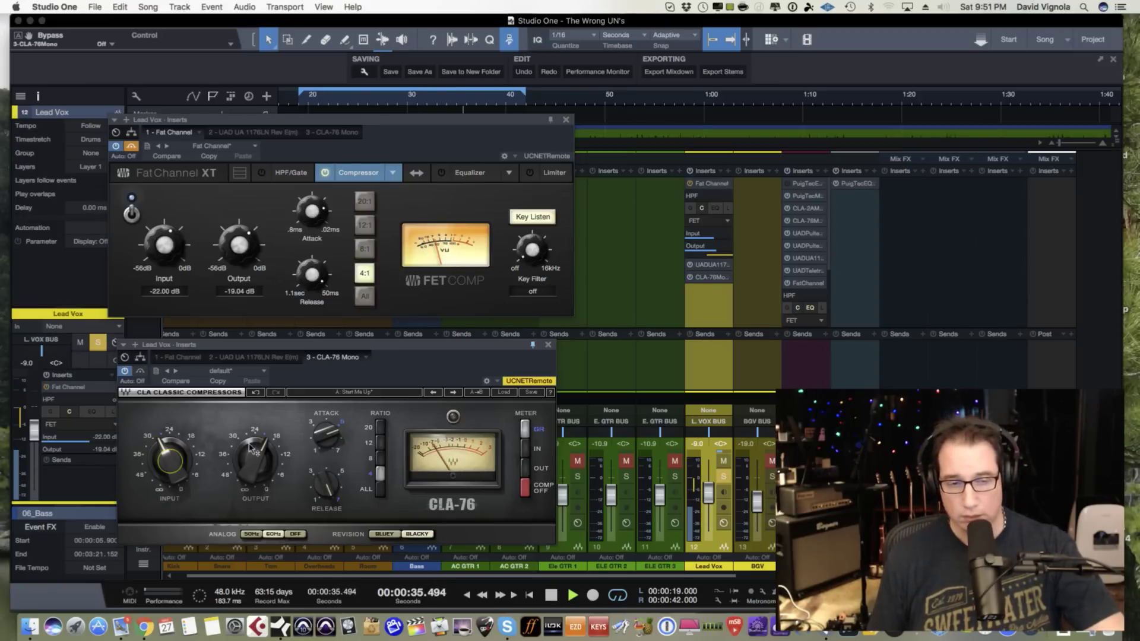
# - Continue the comparison by switching from the CLA-76 to Fat Channel and back during playback, ending with playback stopped
pyautogui.moveTo(252, 448)
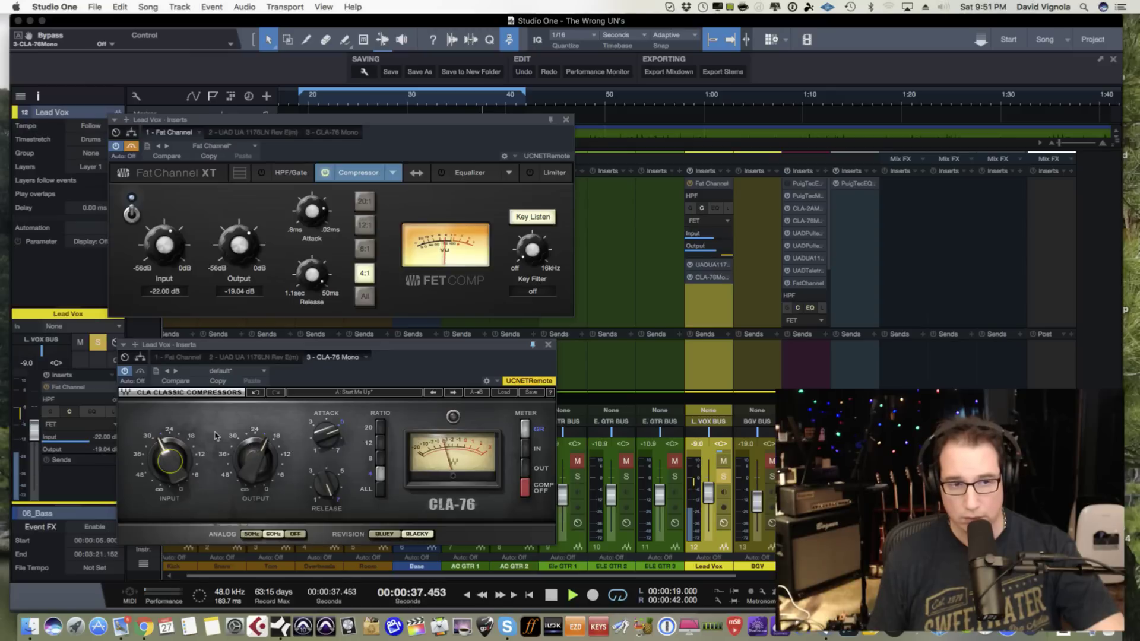
pyautogui.click(141, 372)
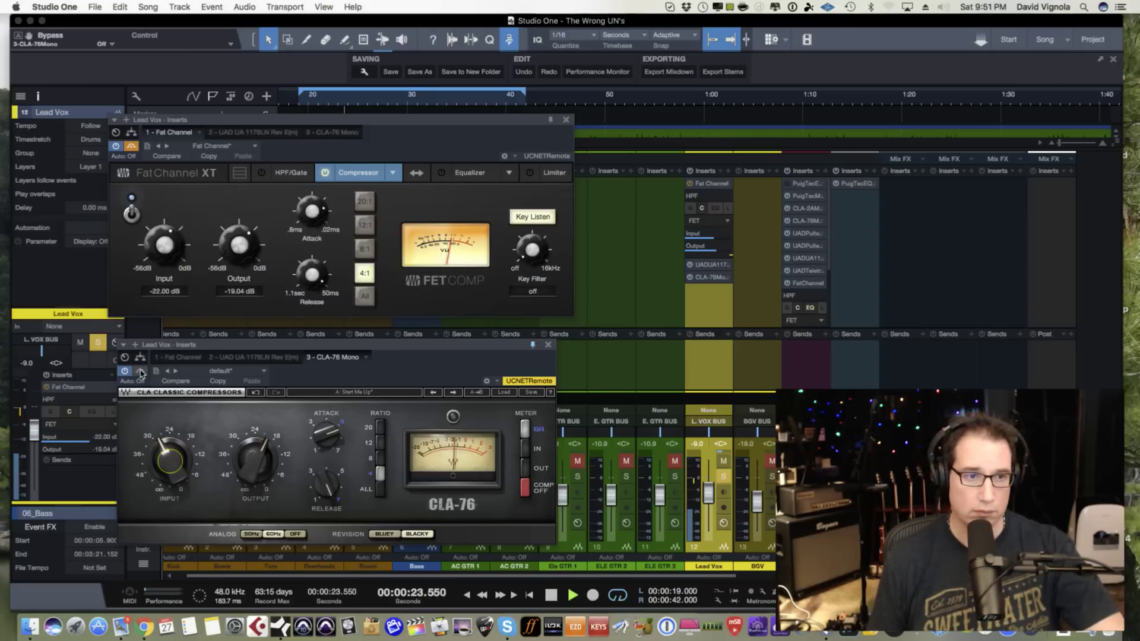
pyautogui.click(132, 147)
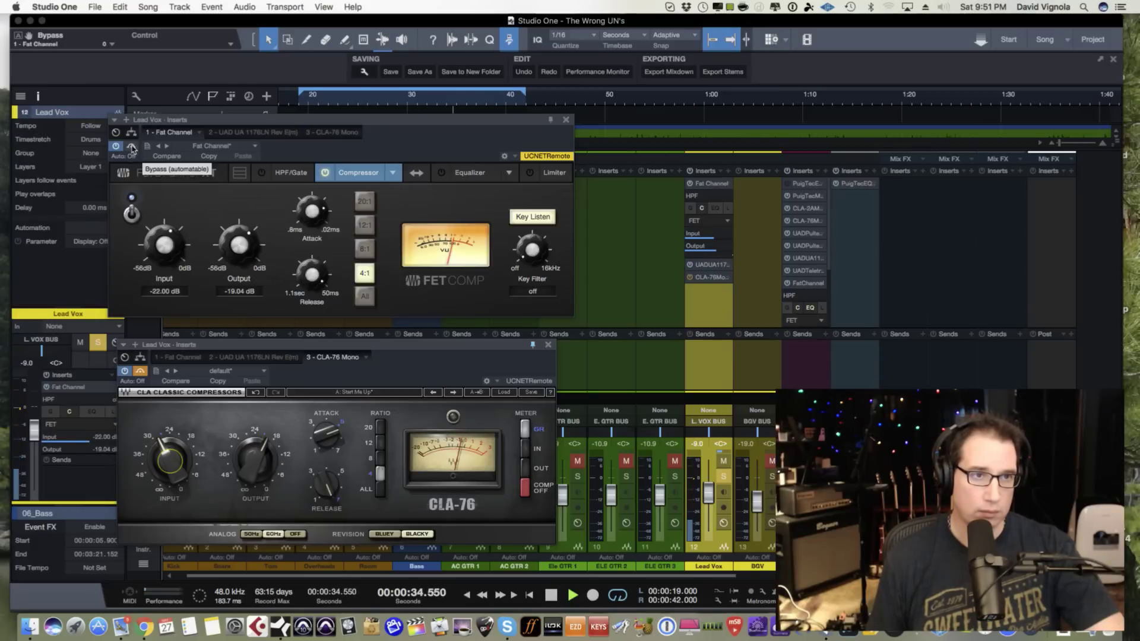
pyautogui.click(141, 373)
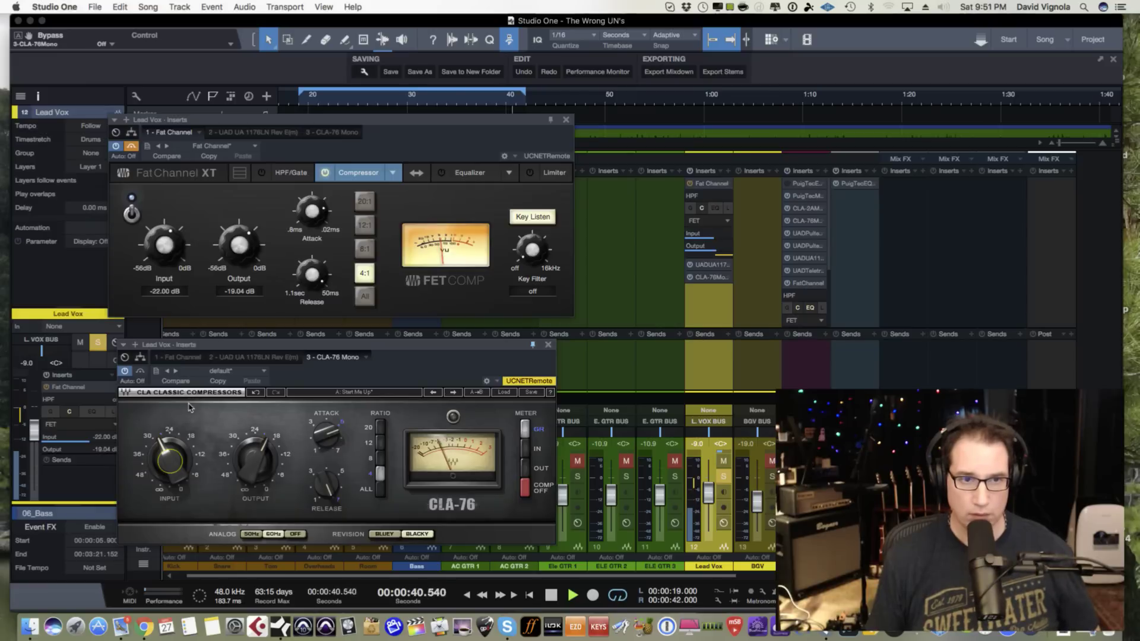
pyautogui.press('space')
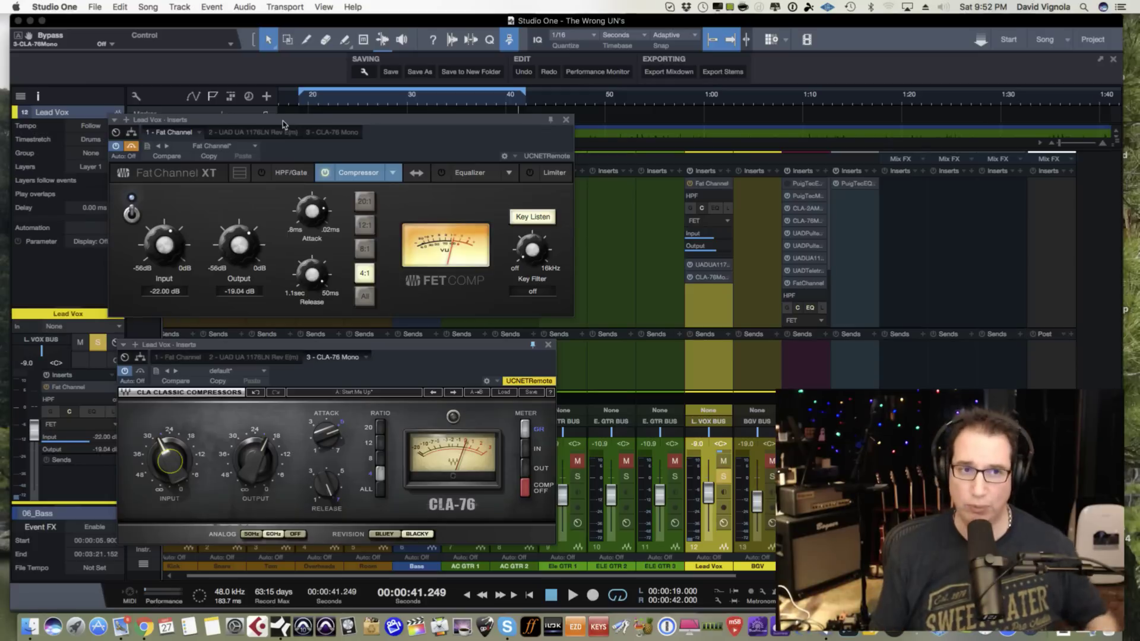
# - Nudge the Fat Channel and CLA-76 windows slightly, and close both of them to reveal the mixer
pyautogui.moveTo(231, 120)
pyautogui.mouseDown()
pyautogui.moveTo(235, 128)
pyautogui.moveTo(228, 119)
pyautogui.mouseUp()
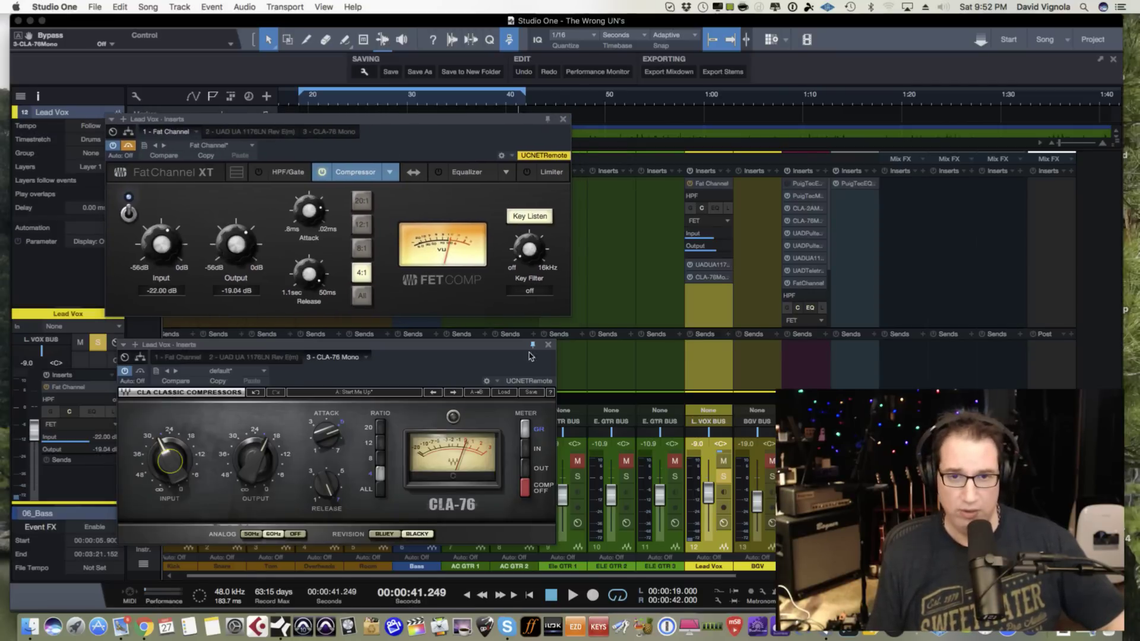
pyautogui.moveTo(478, 347); pyautogui.dragTo(478, 342)
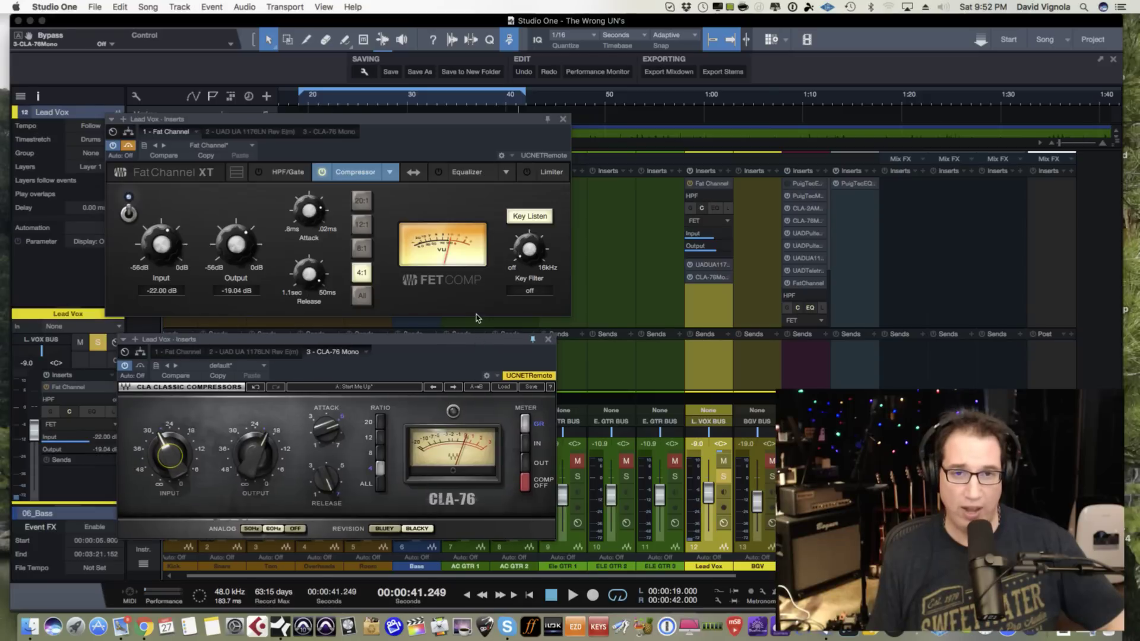
pyautogui.moveTo(312, 120); pyautogui.dragTo(307, 120)
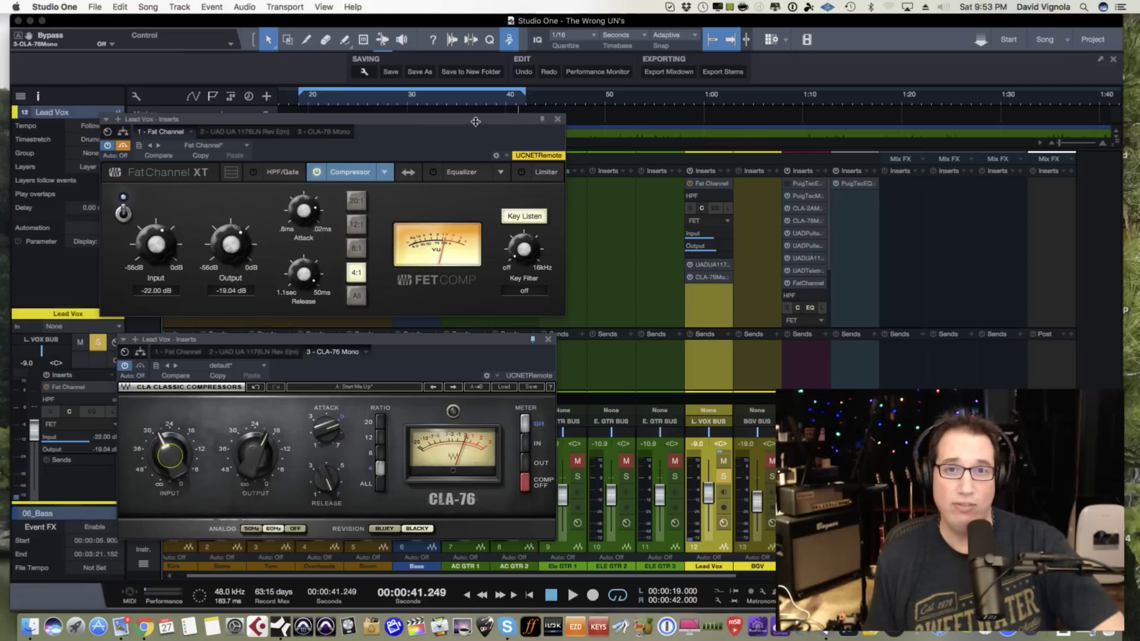
pyautogui.moveTo(472, 122); pyautogui.dragTo(469, 123)
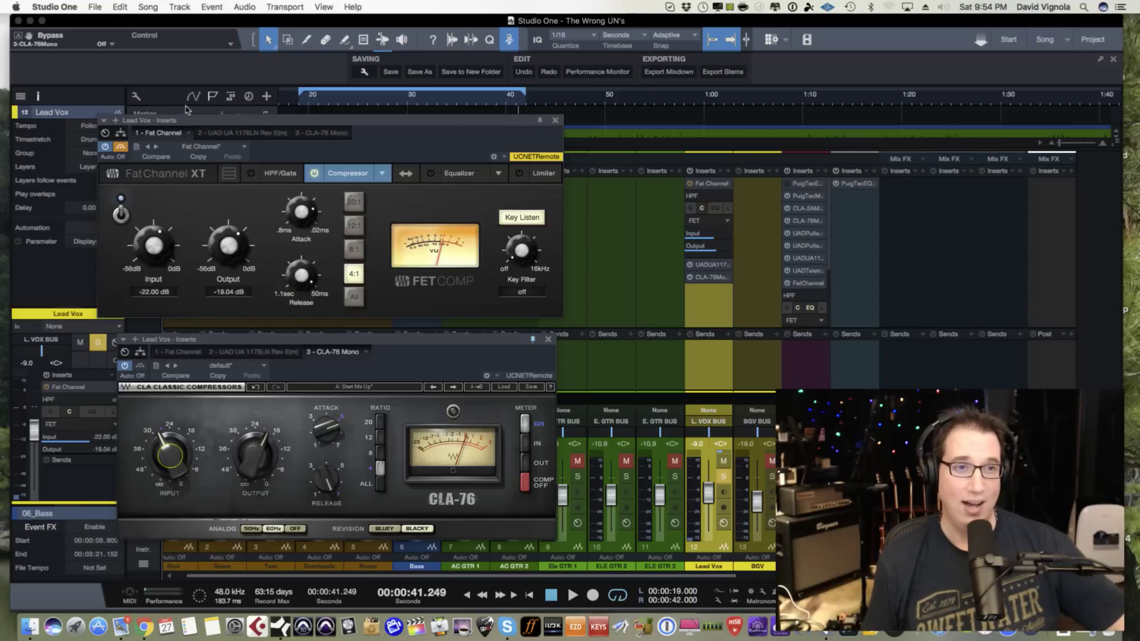
pyautogui.click(556, 121)
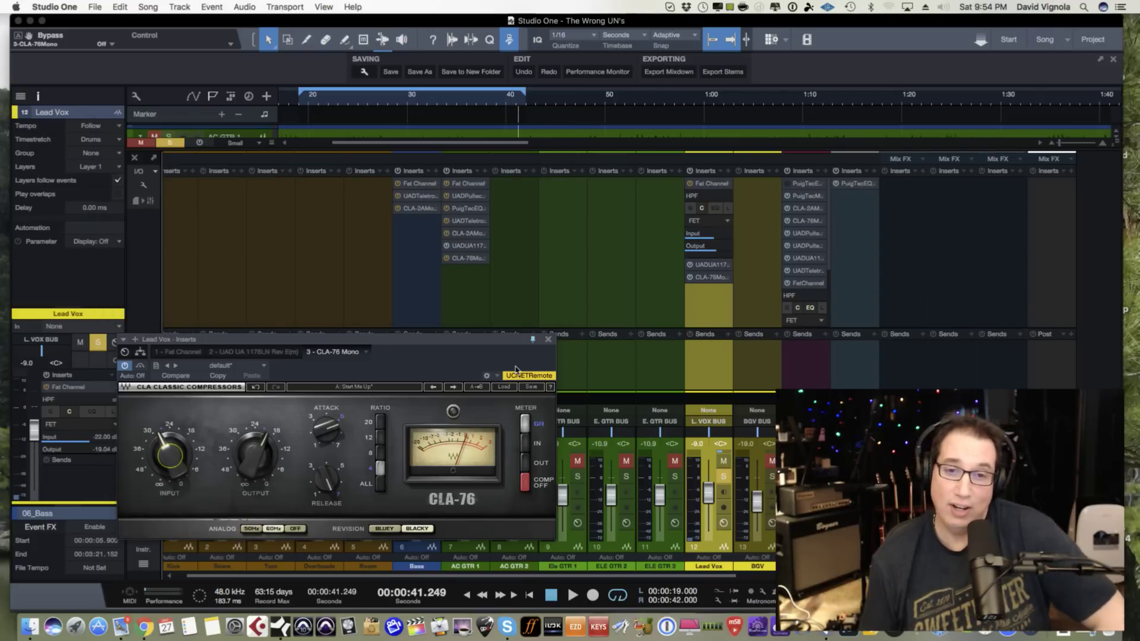
pyautogui.click(548, 339)
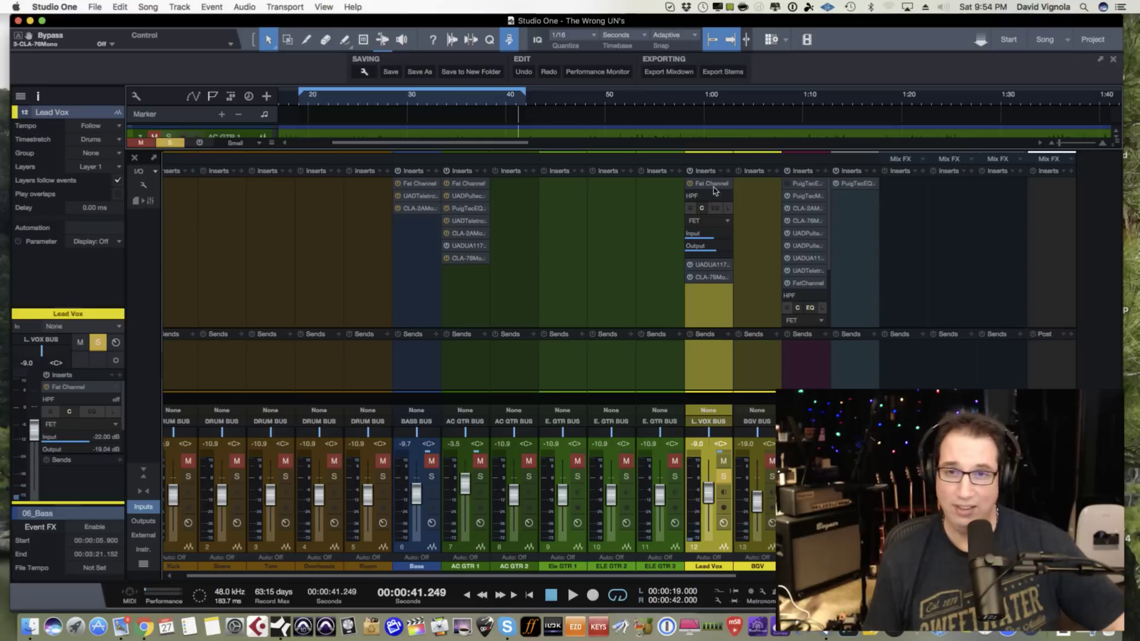
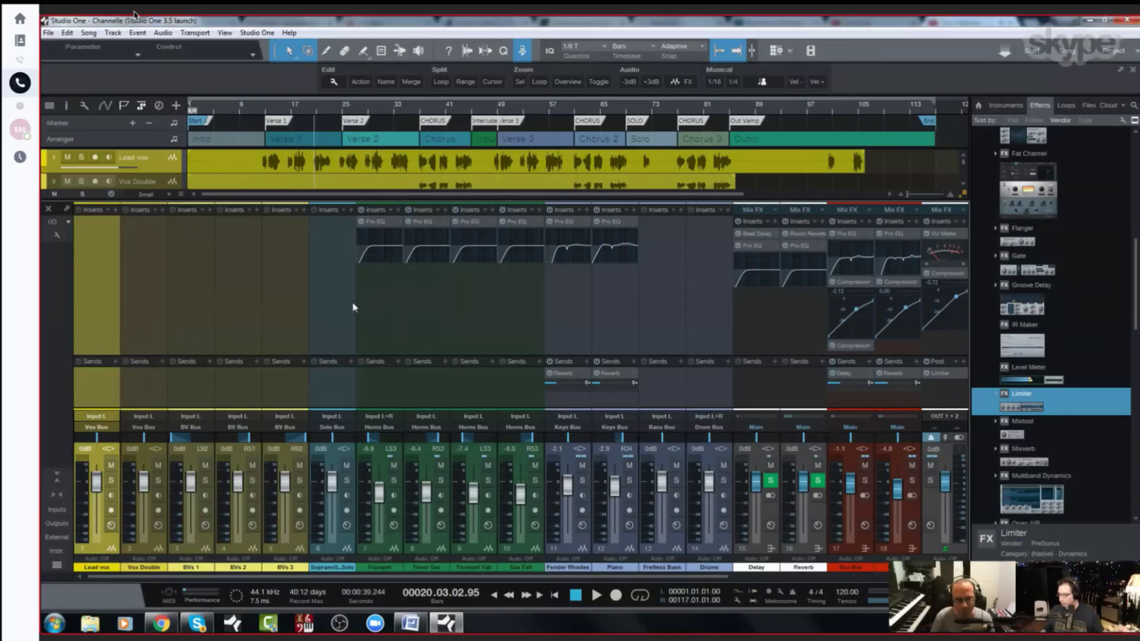
# - Switch to Chrome to check the webinar's live chat on YouTube, and return to the song in Studio One
pyautogui.moveTo(140, 27)
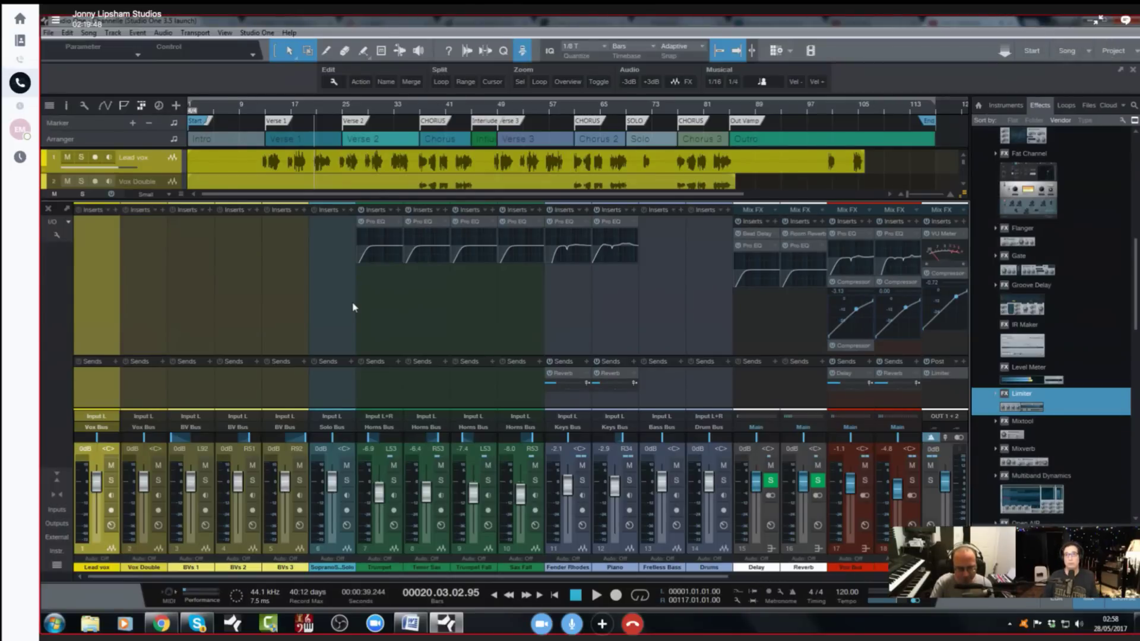
pyautogui.click(162, 624)
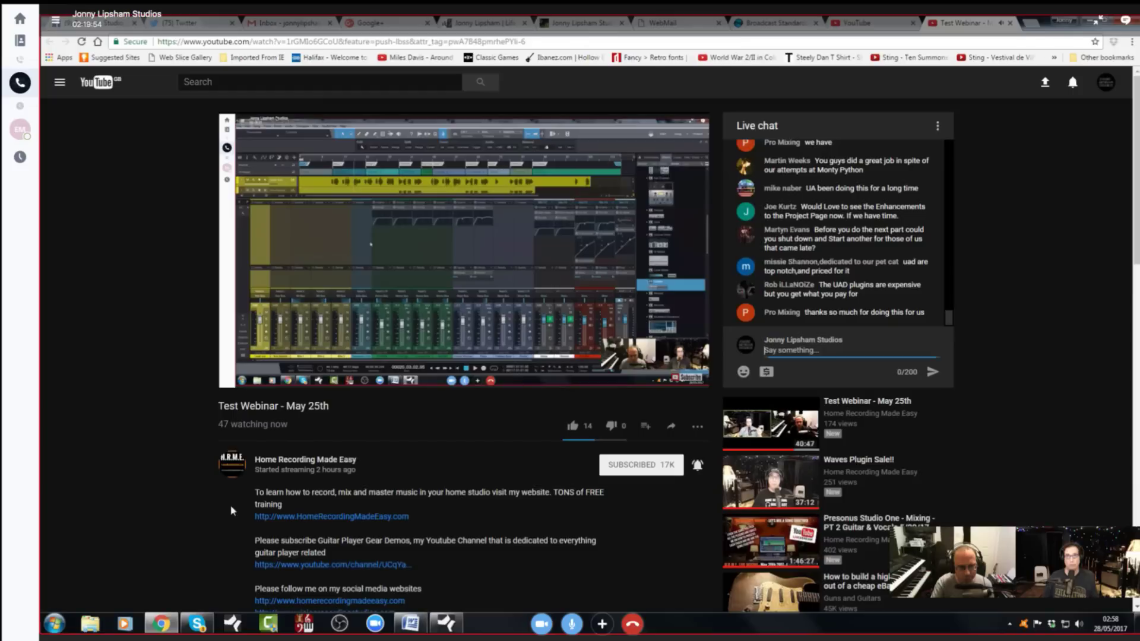
pyautogui.hotkey('alt', 'Tab')
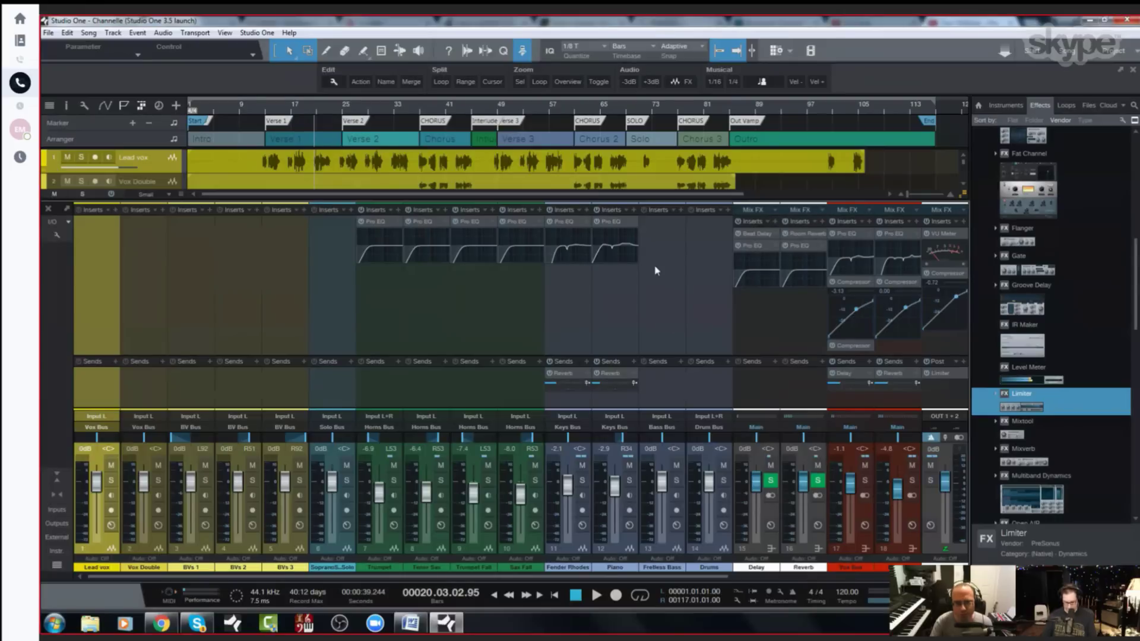
# - Open the Project page and toggle the loudness meter's scale to LU and back to LUFS
pyautogui.click(1108, 52)
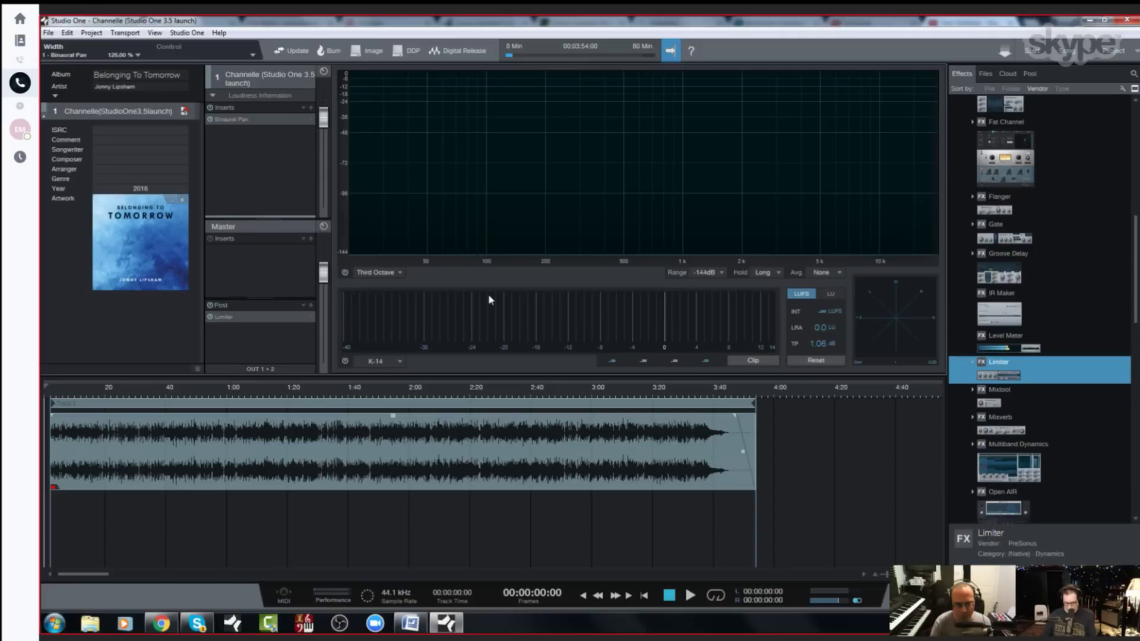
pyautogui.moveTo(489, 299)
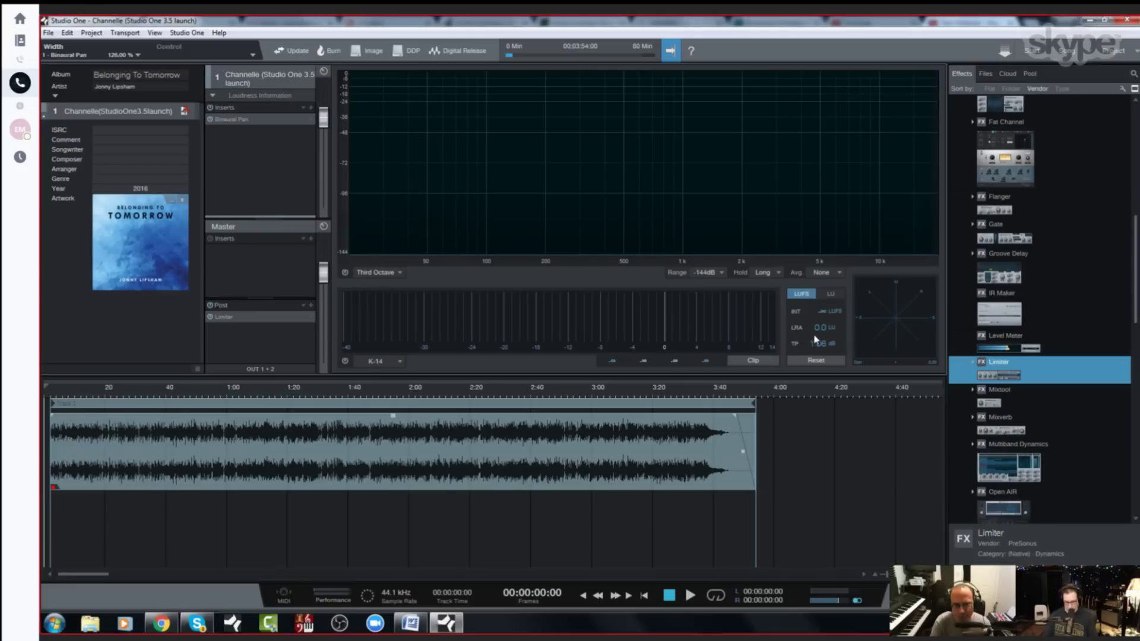
pyautogui.click(832, 295)
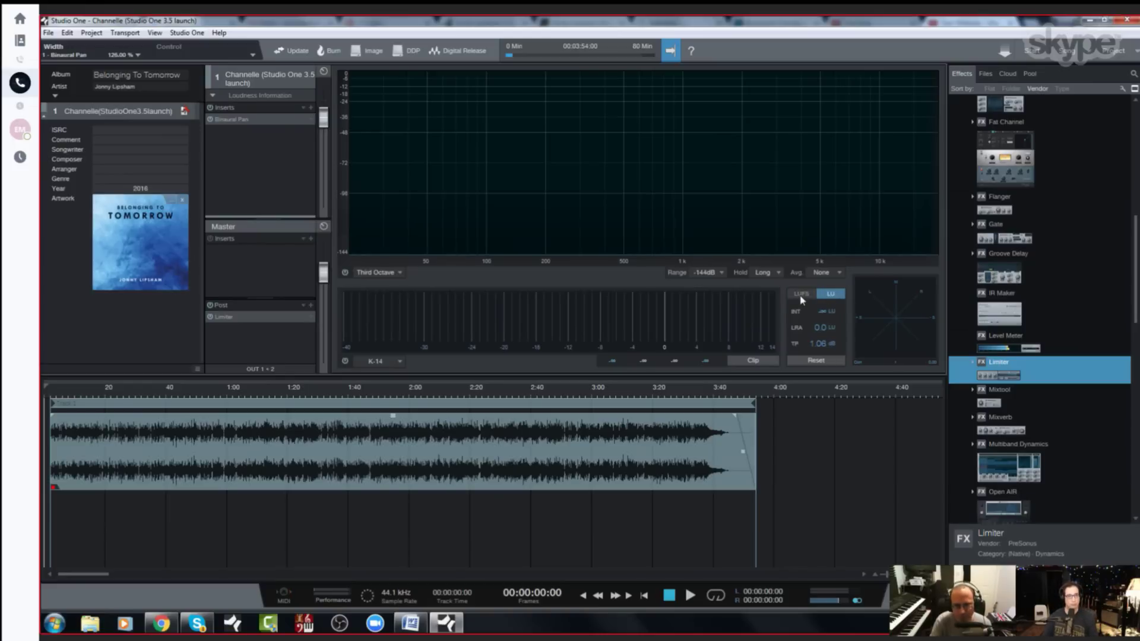
pyautogui.click(803, 295)
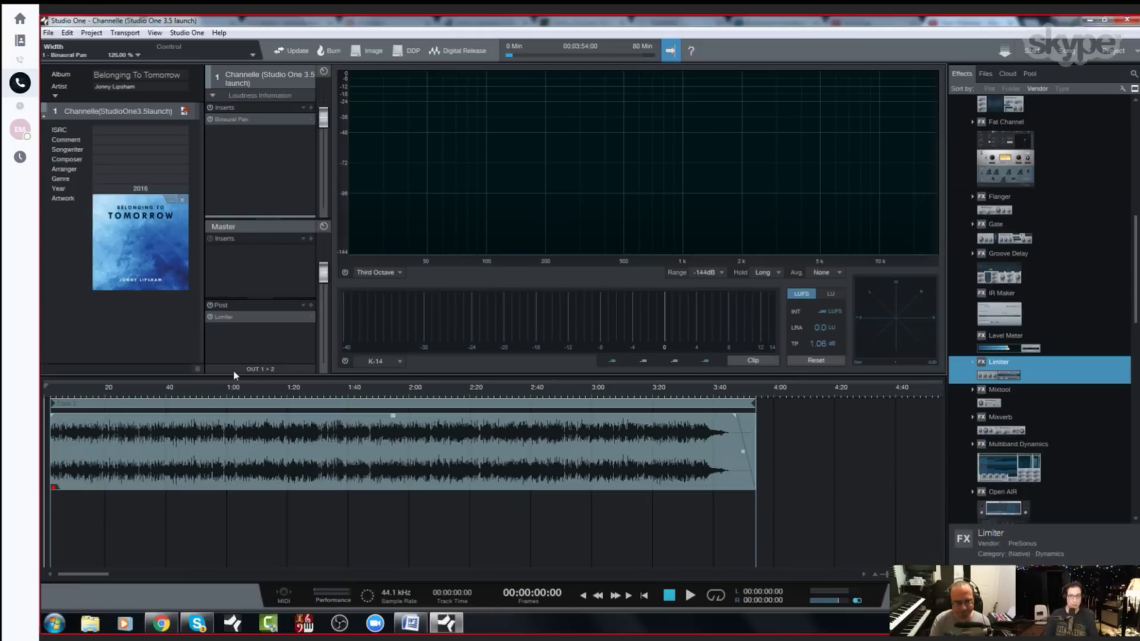
# - Expand the track's Loudness Information, and play about 30 seconds of the master to examine the live loudness meters
pyautogui.click(239, 98)
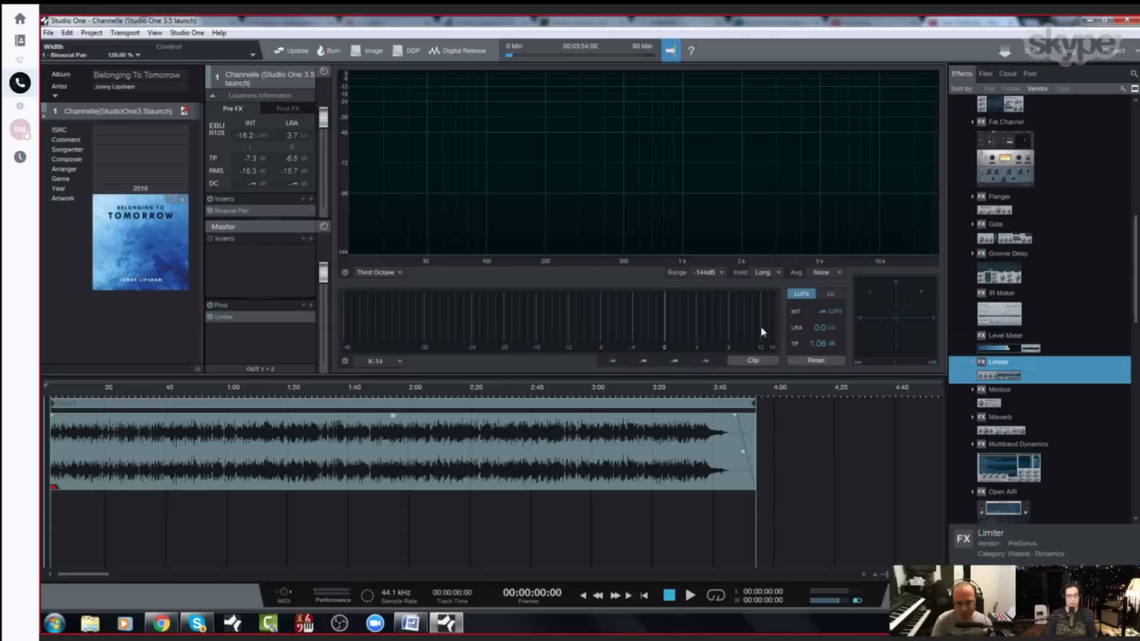
pyautogui.moveTo(766, 330)
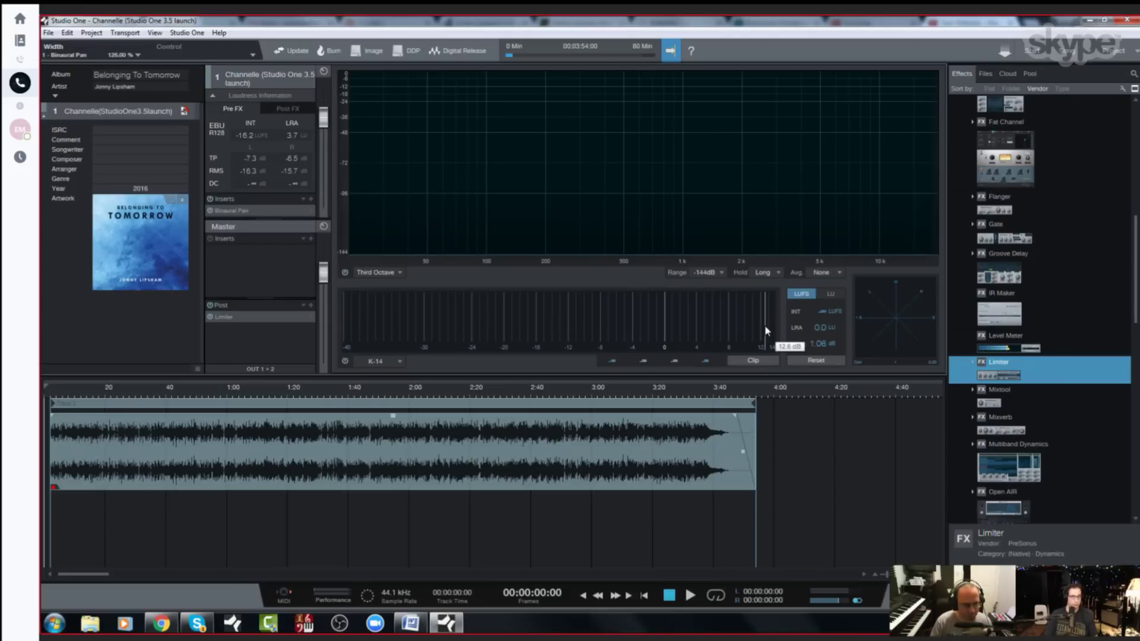
pyautogui.press('space')
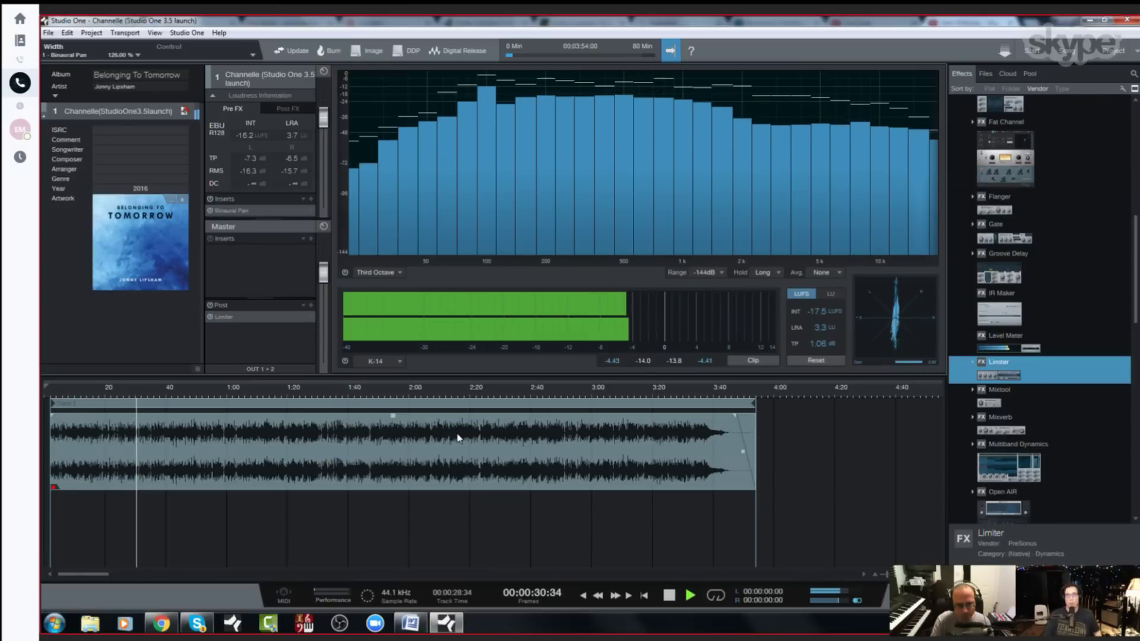
pyautogui.press('space')
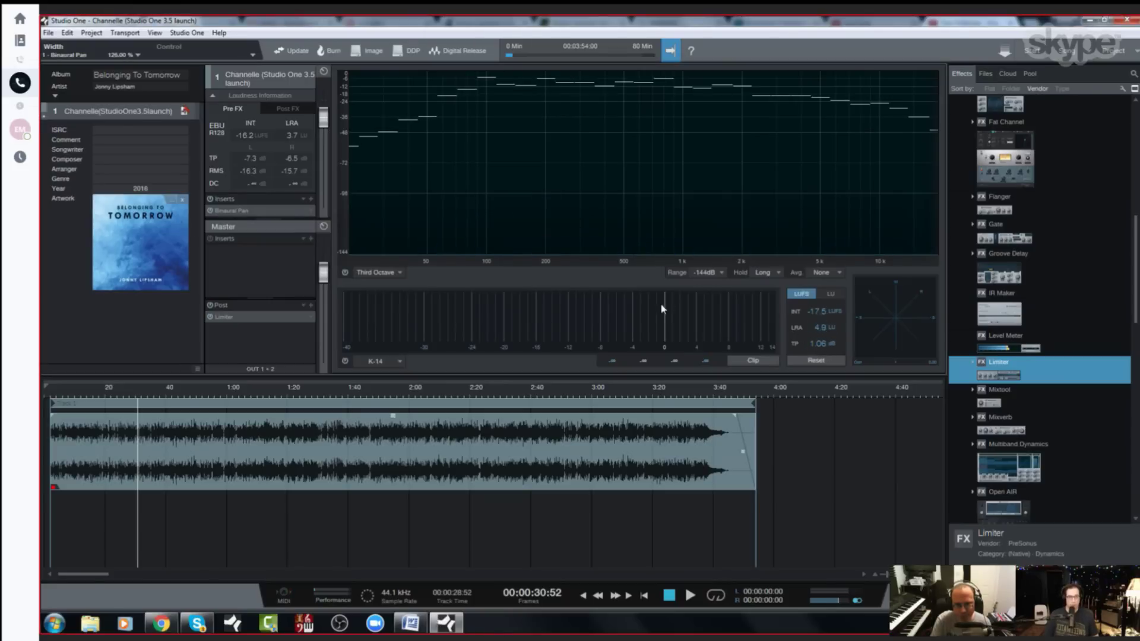
# - Reset the loudness meter and play a further stretch of the track to take a fresh loudness reading
pyautogui.click(817, 361)
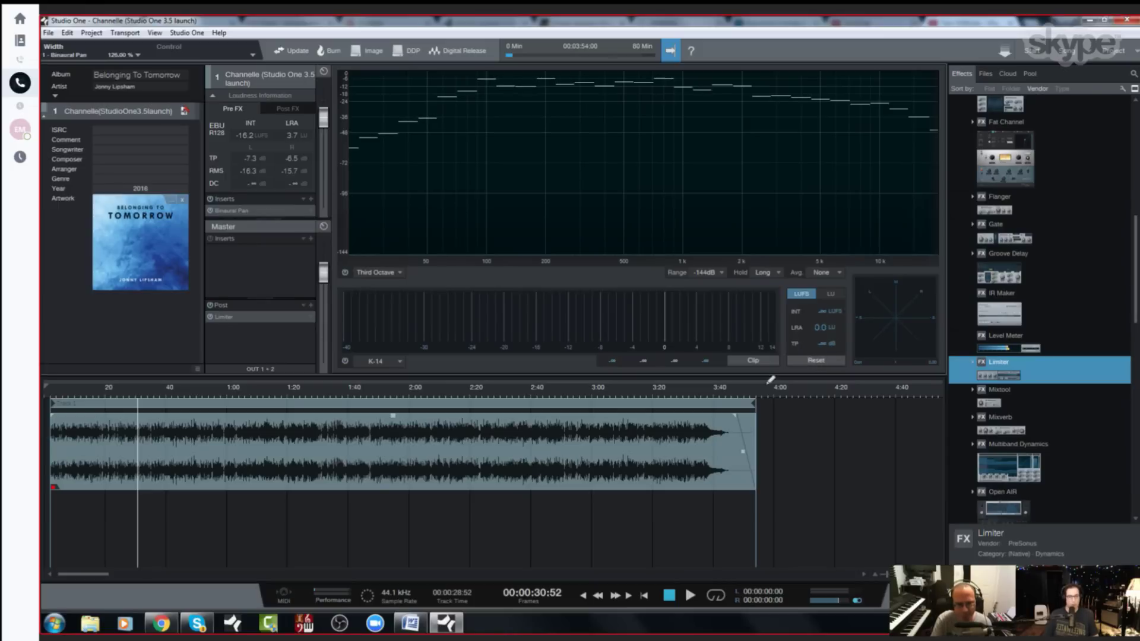
pyautogui.press('space')
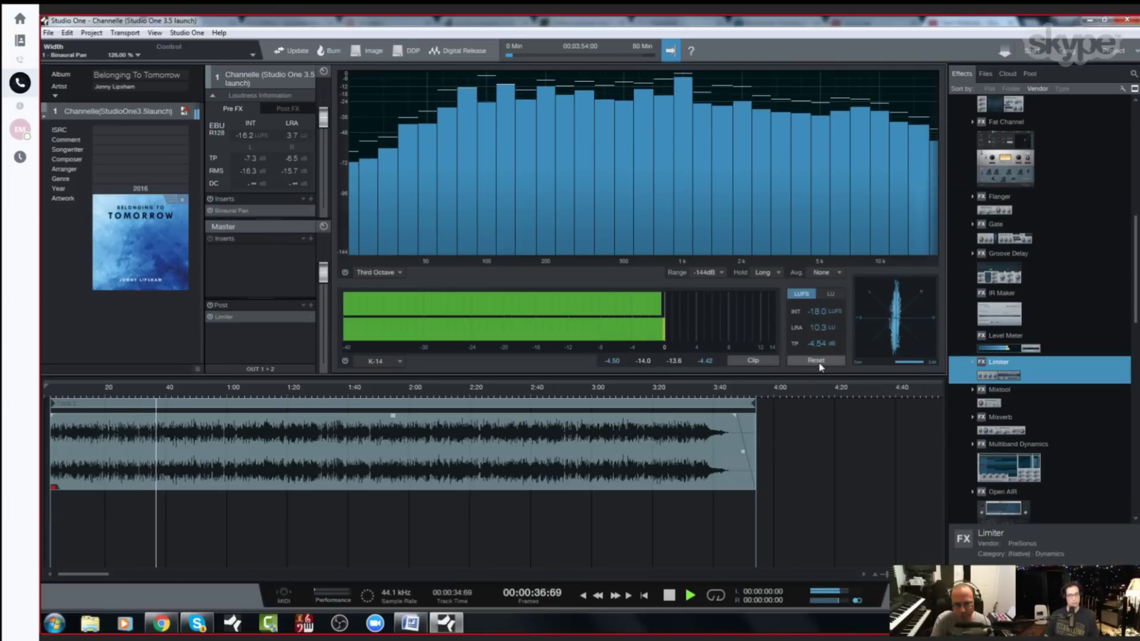
pyautogui.press('space')
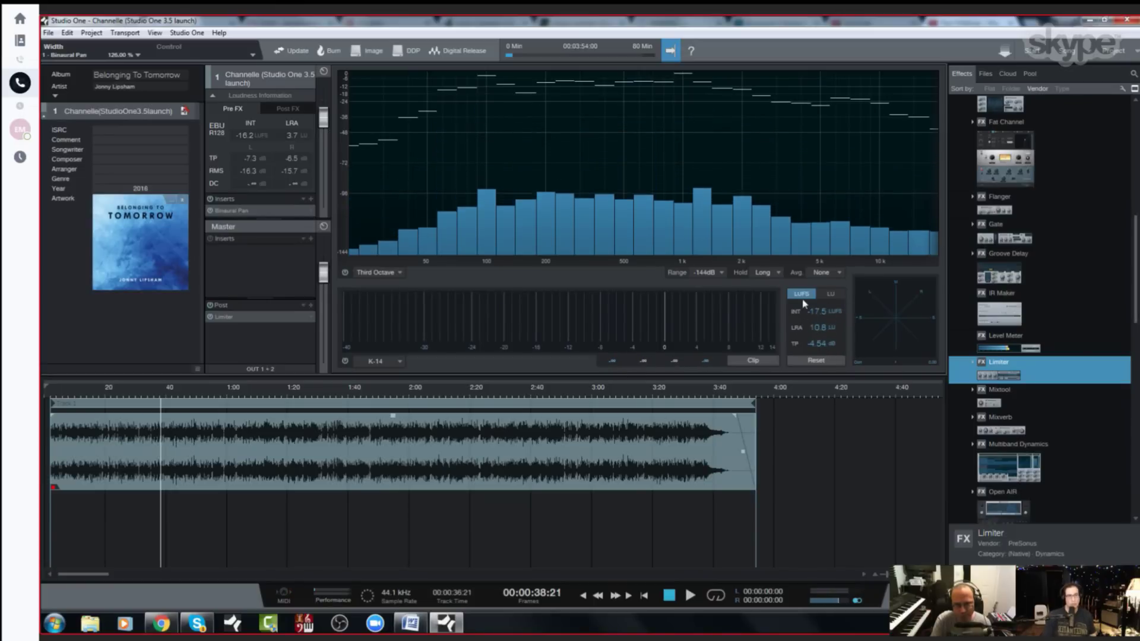
# - Set the loudness readout to LU and the level meter to EBU R128, and play about 13 seconds of the track
pyautogui.click(831, 293)
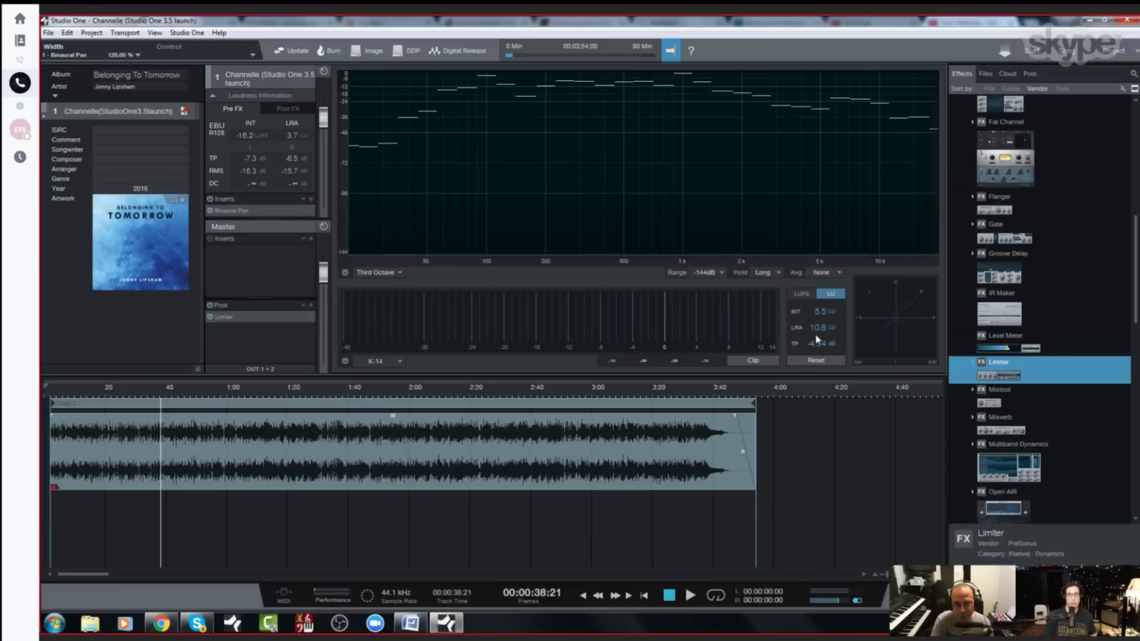
pyautogui.click(400, 362)
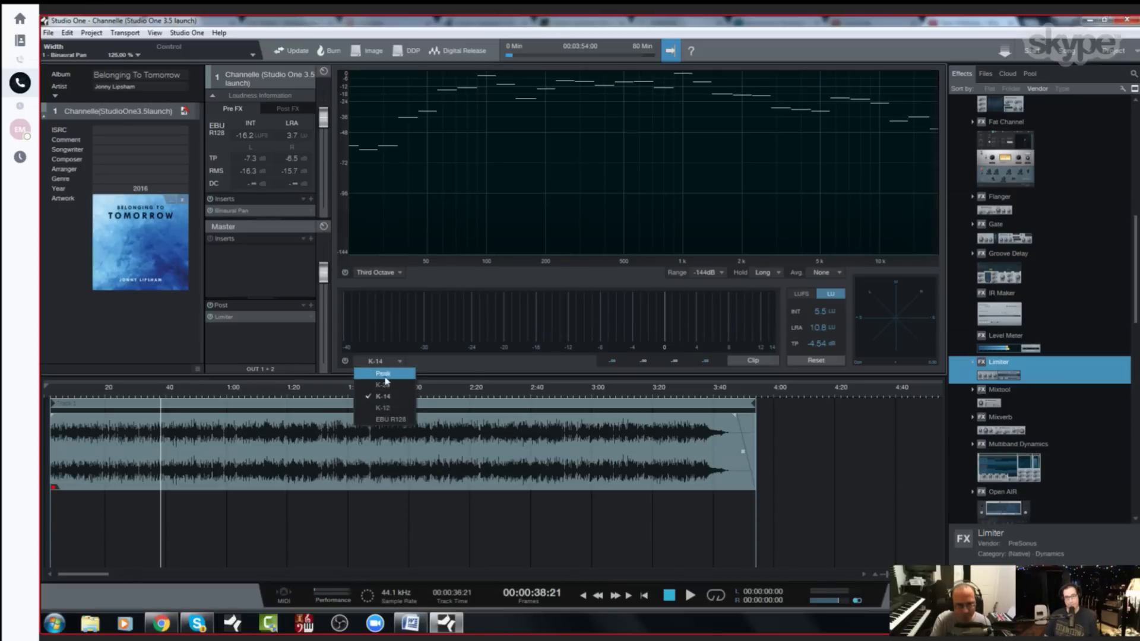
pyautogui.click(392, 421)
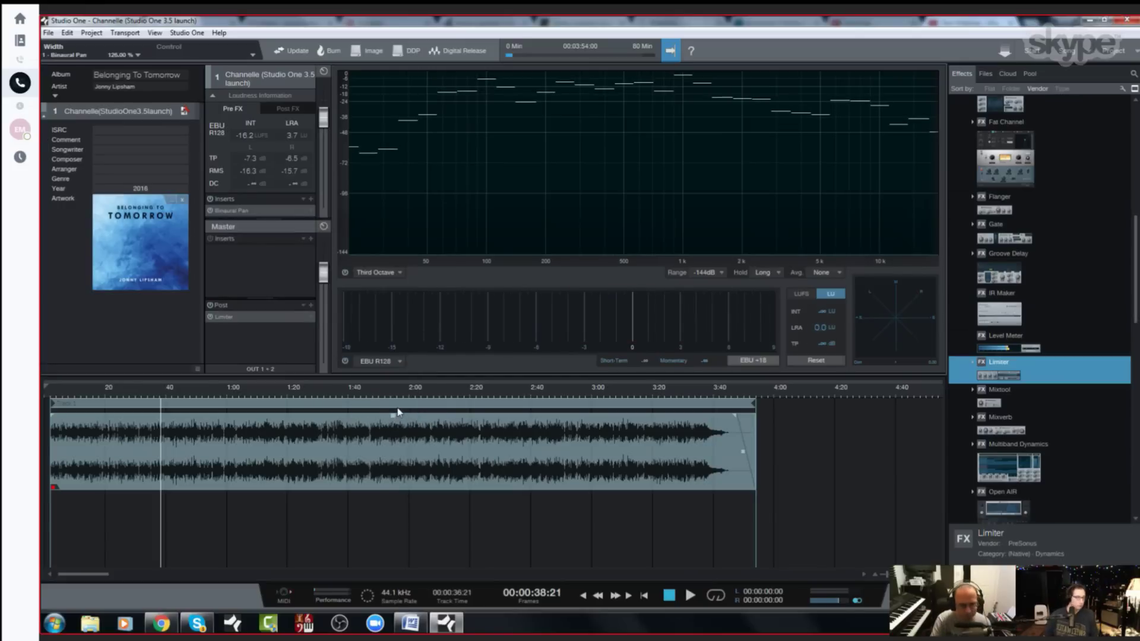
pyautogui.press('space')
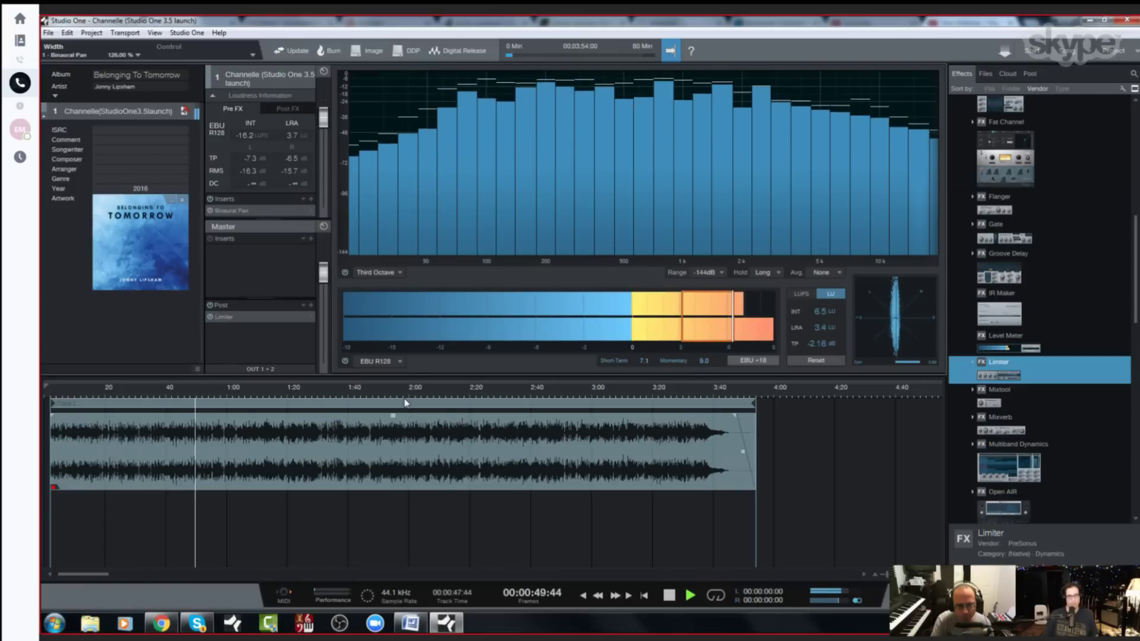
pyautogui.press('space')
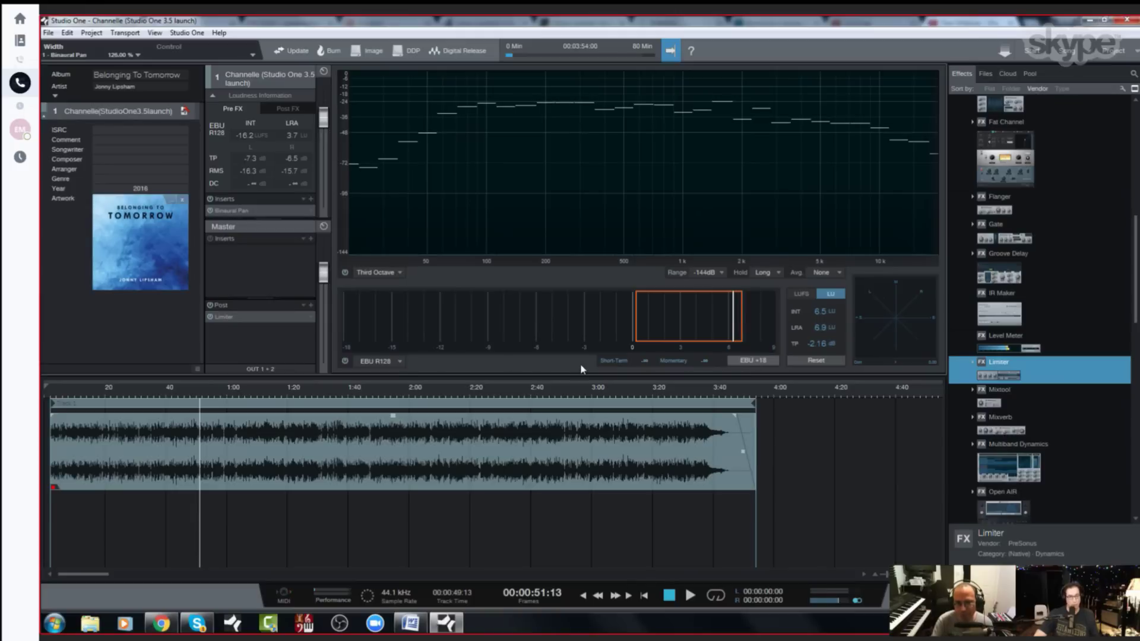
# - Alternate the level meter between the K-14 and K-20 scales to compare their zero points, ending on K-14
pyautogui.click(398, 362)
pyautogui.click(383, 396)
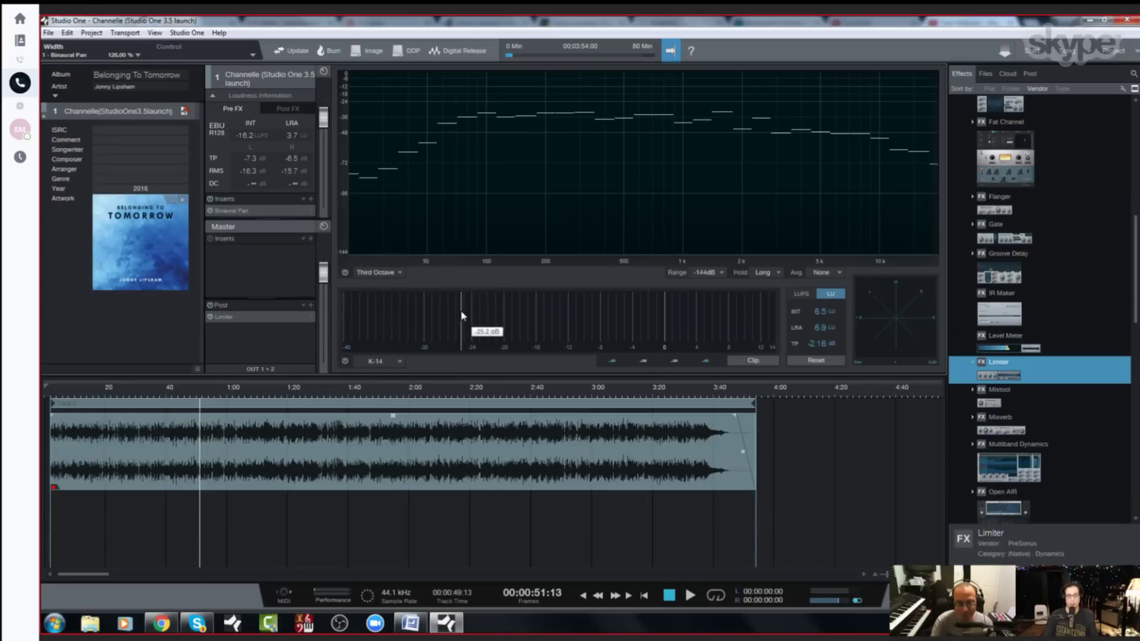
pyautogui.click(389, 361)
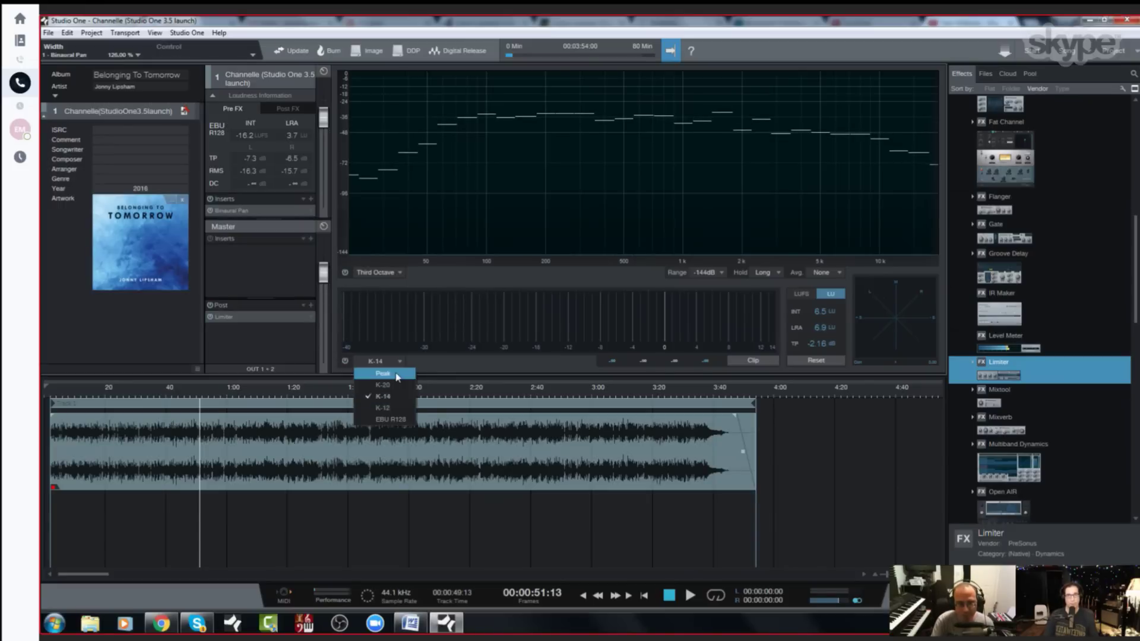
pyautogui.click(392, 385)
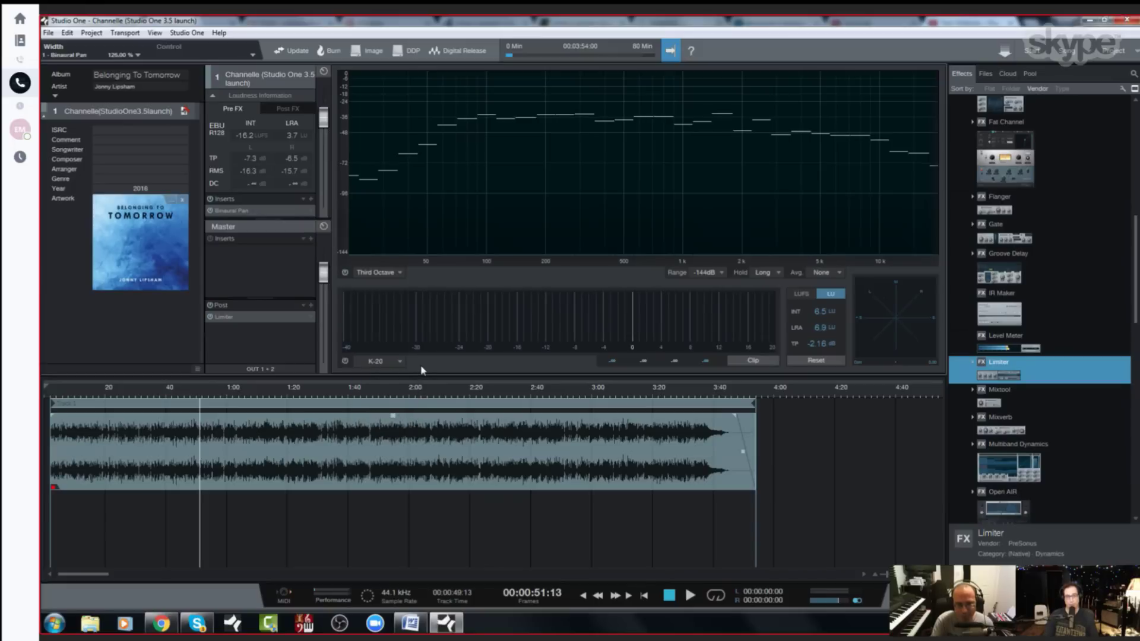
pyautogui.click(389, 361)
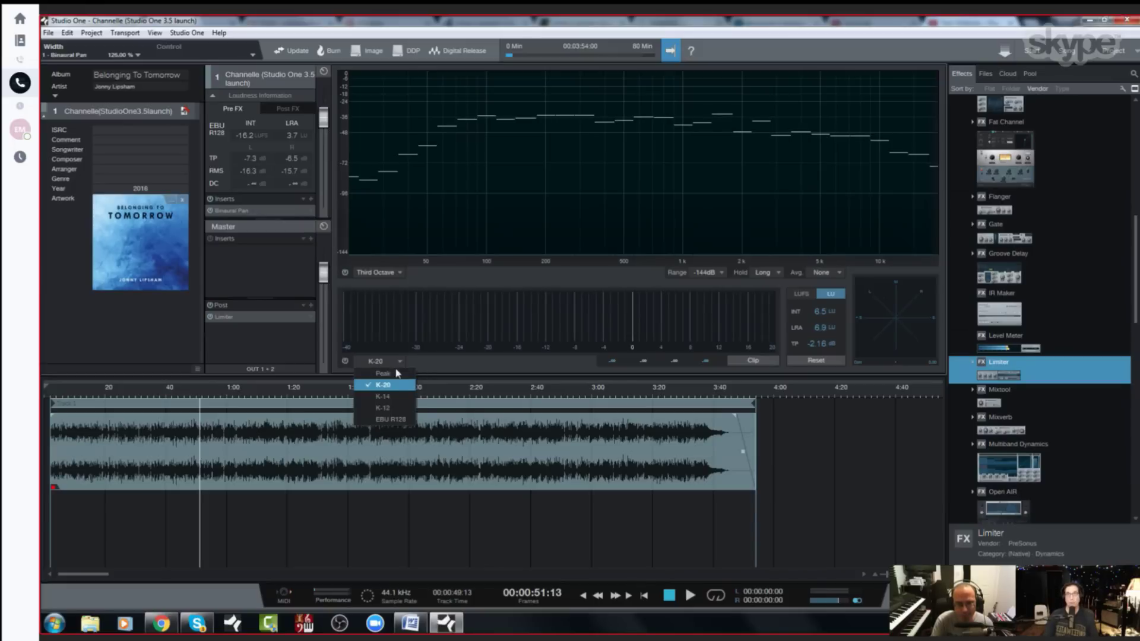
pyautogui.click(389, 395)
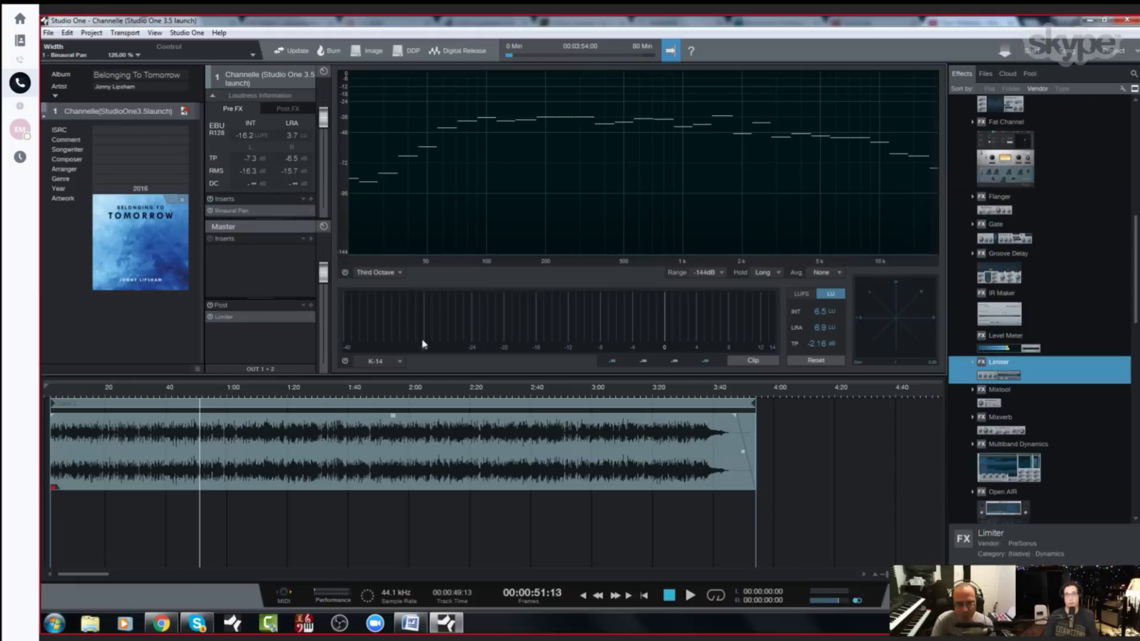
pyautogui.click(398, 362)
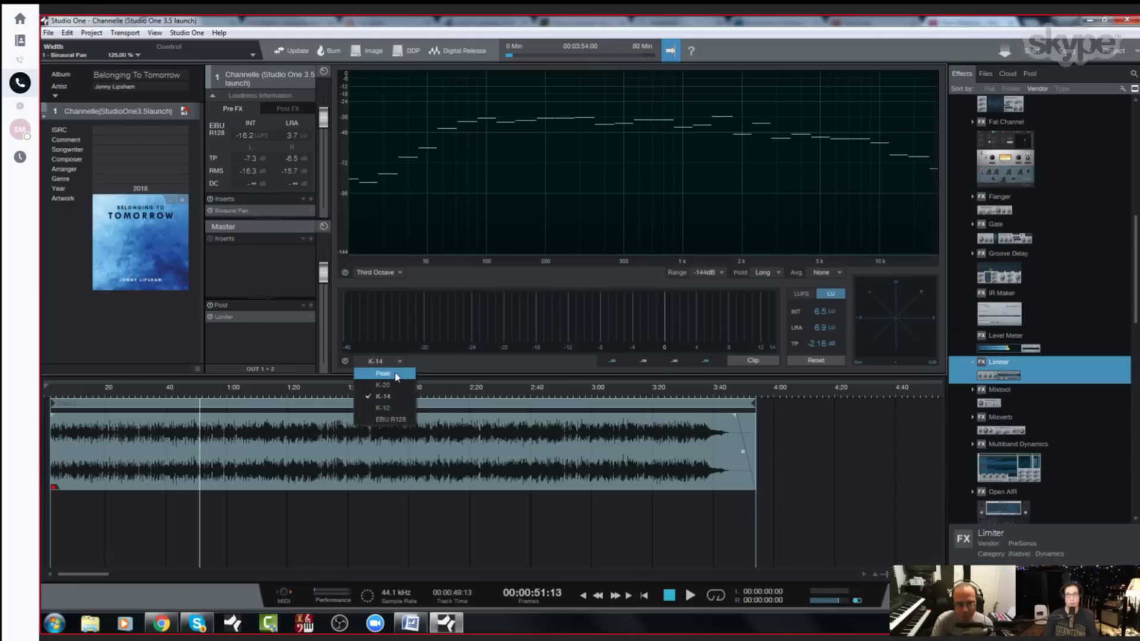
pyautogui.click(396, 386)
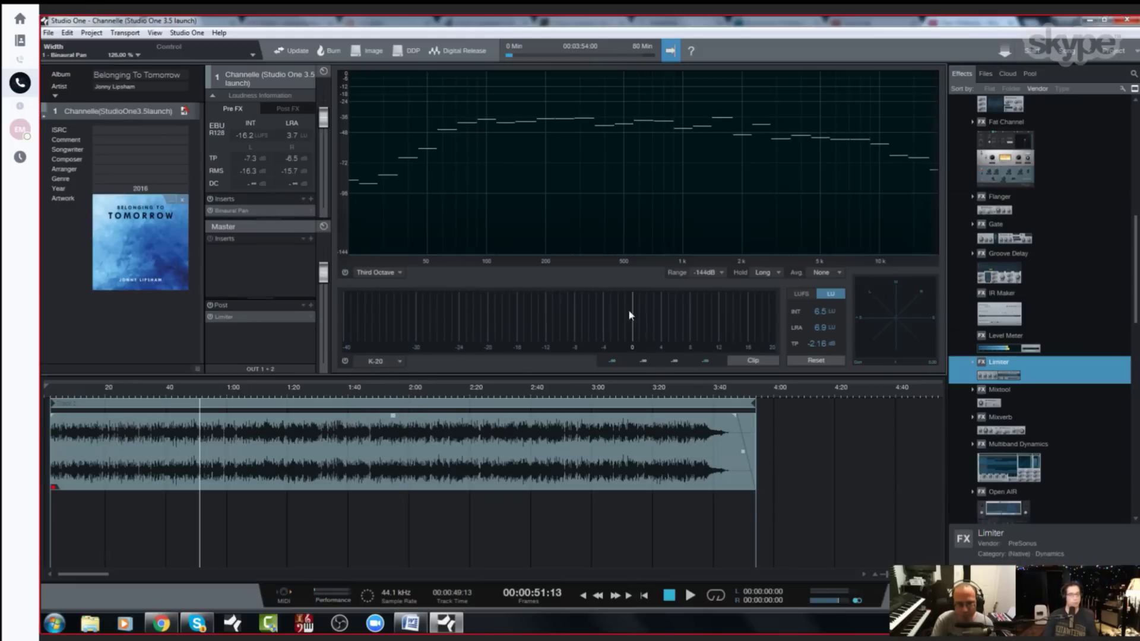
pyautogui.click(398, 361)
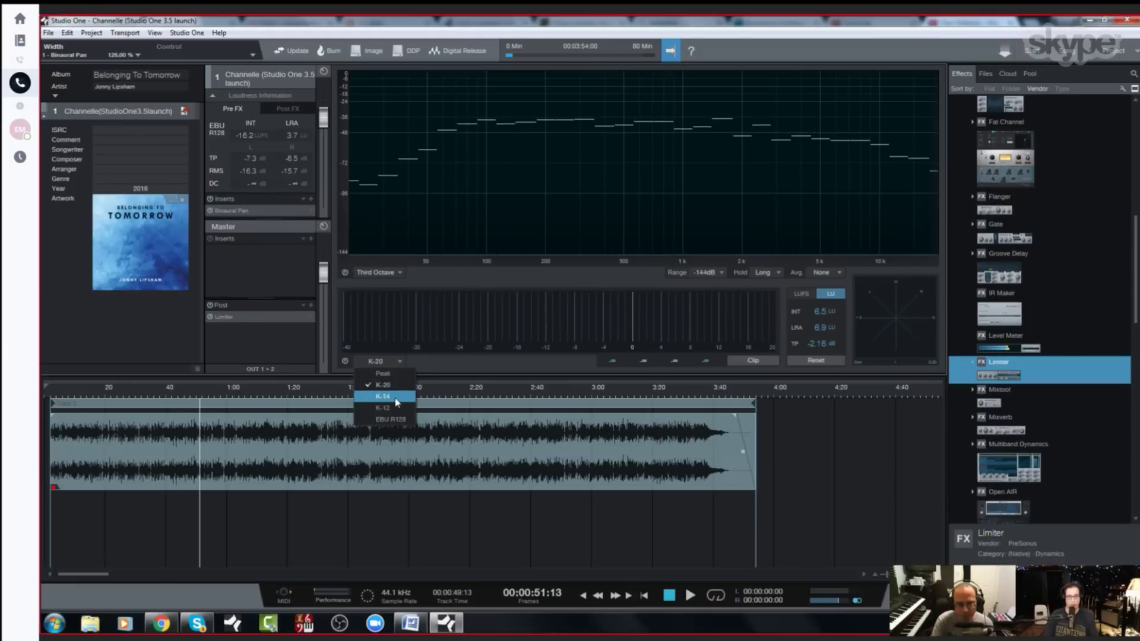
pyautogui.click(396, 398)
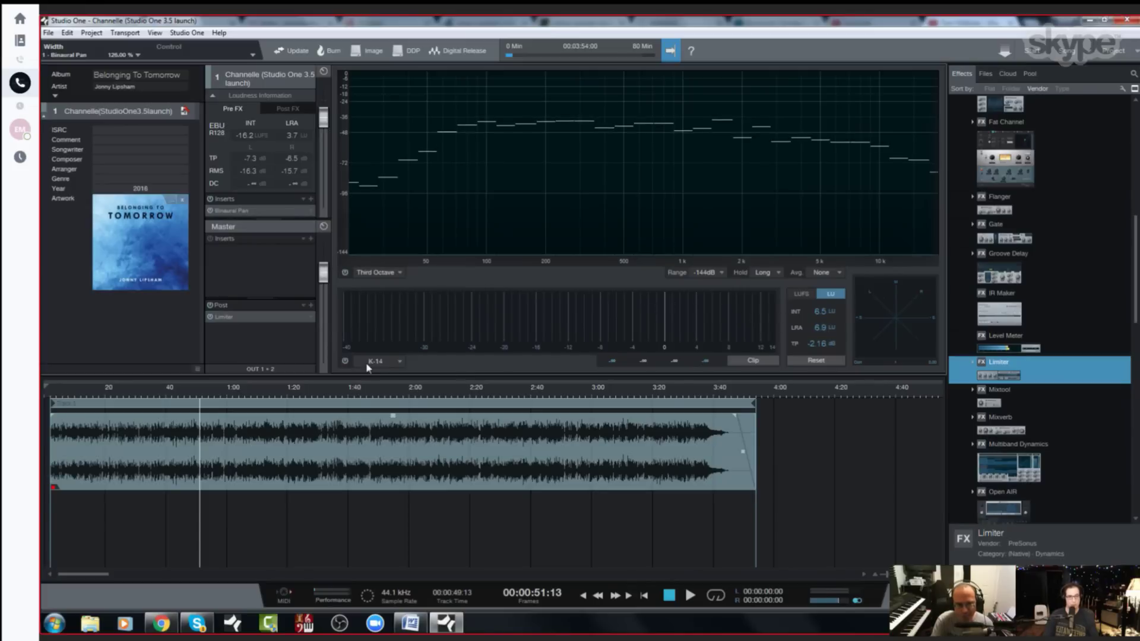
# - Cycle the level meter through K-20, K-14 and K-12 to compare their headroom, and finish on EBU R128
pyautogui.click(386, 364)
pyautogui.click(389, 385)
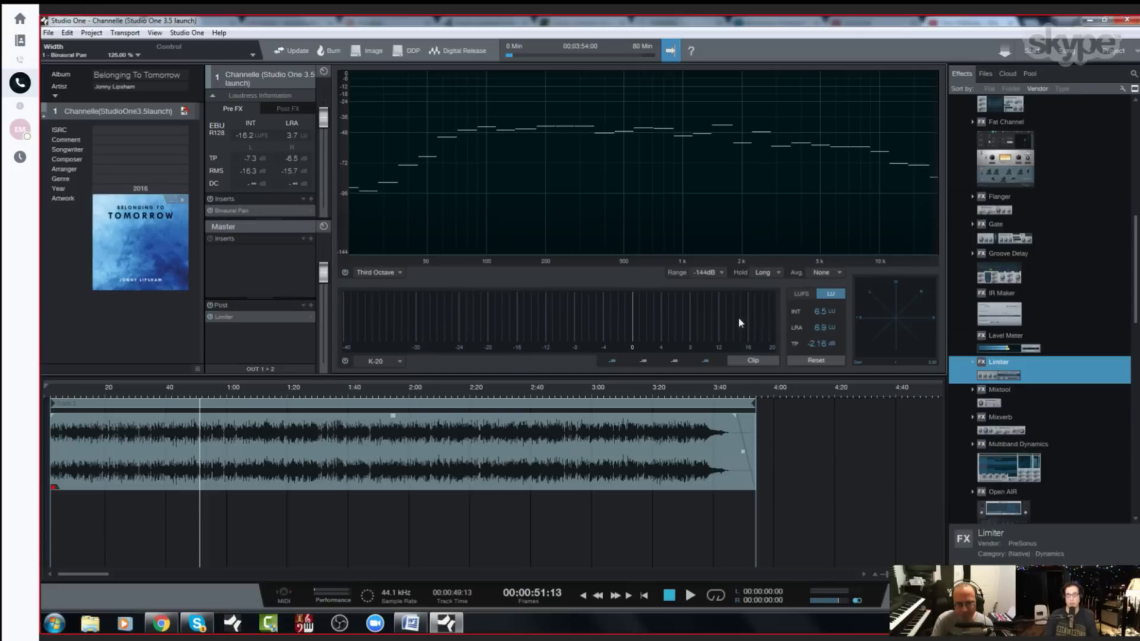
pyautogui.click(378, 363)
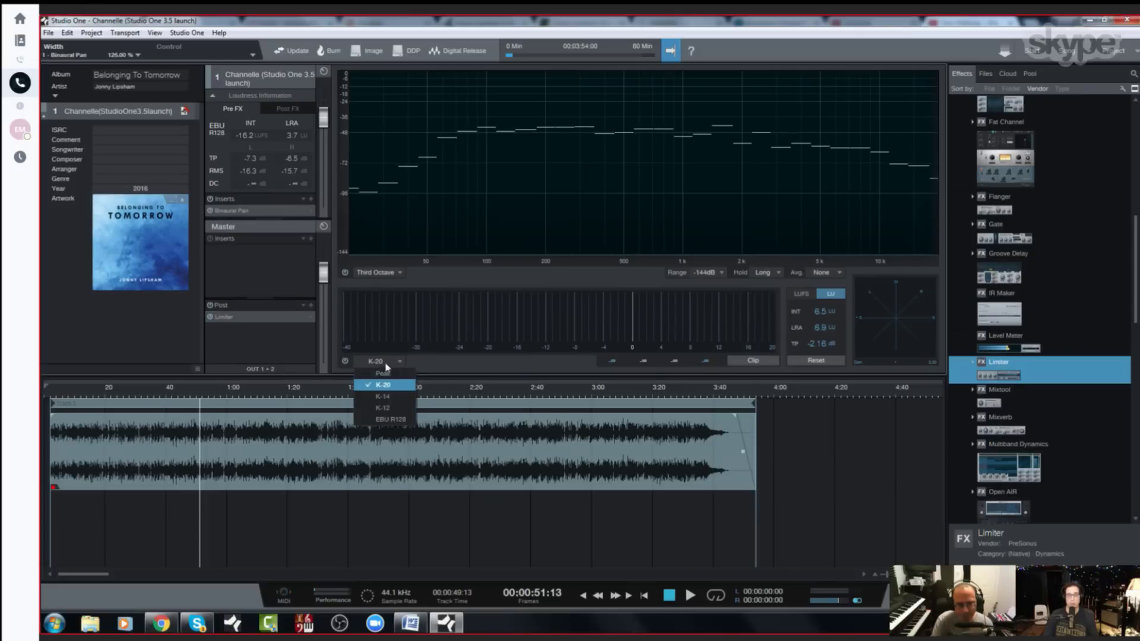
pyautogui.click(390, 397)
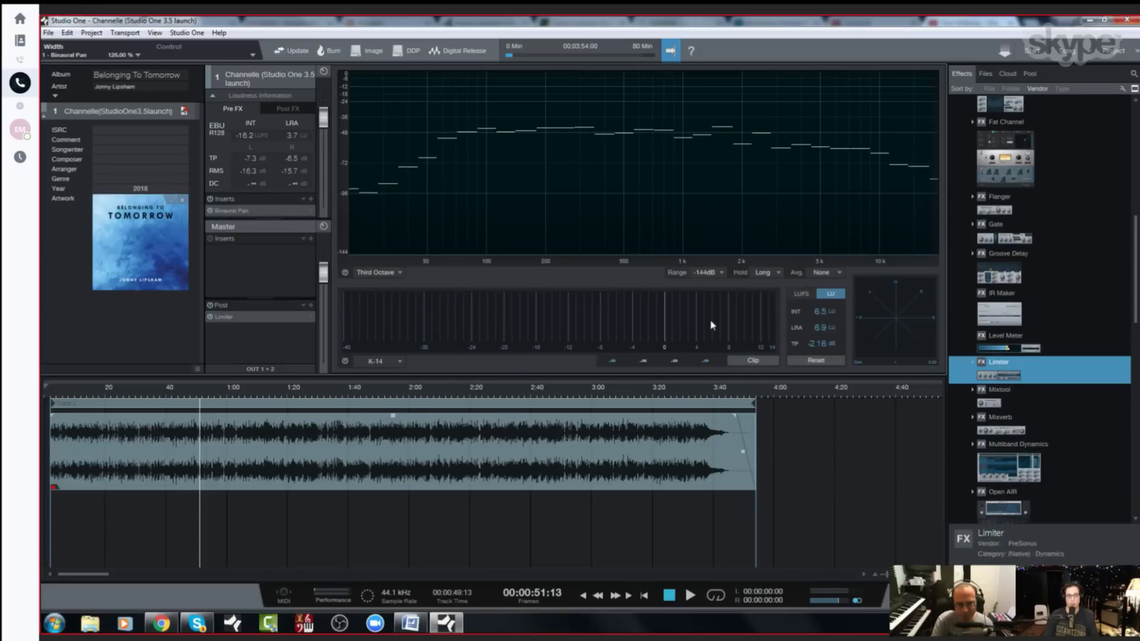
pyautogui.click(376, 362)
pyautogui.click(377, 411)
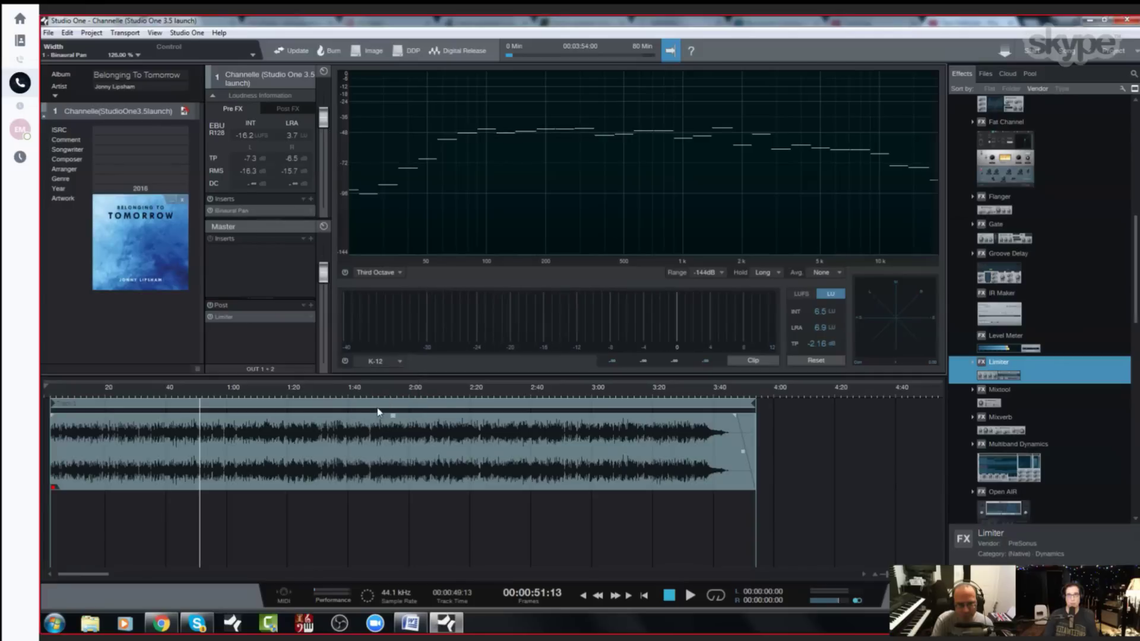
pyautogui.click(394, 360)
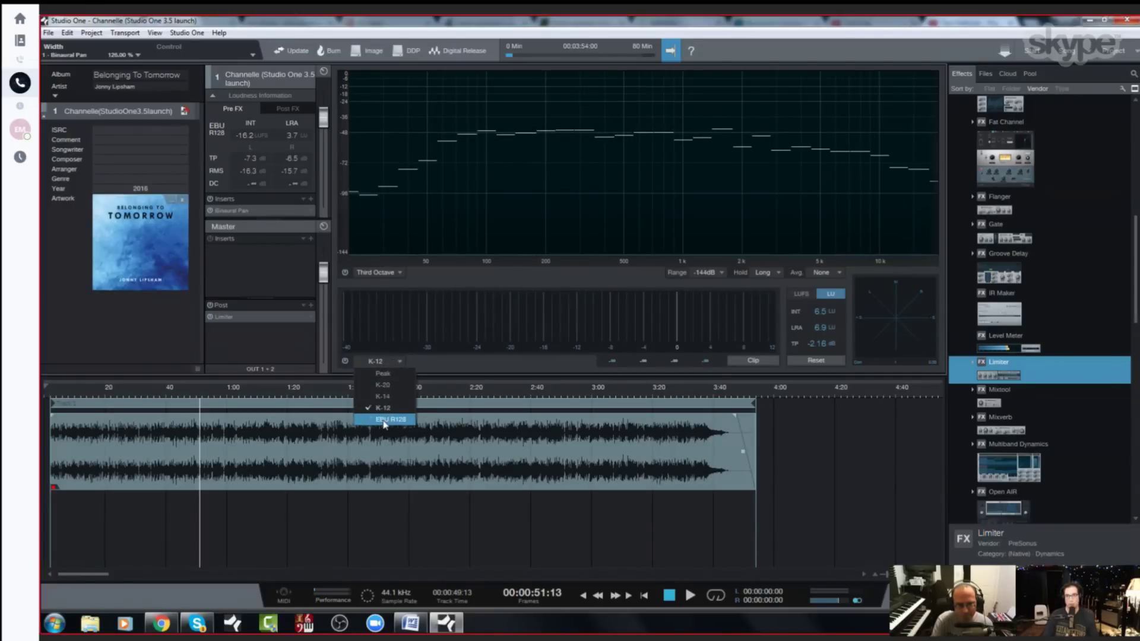
pyautogui.click(384, 420)
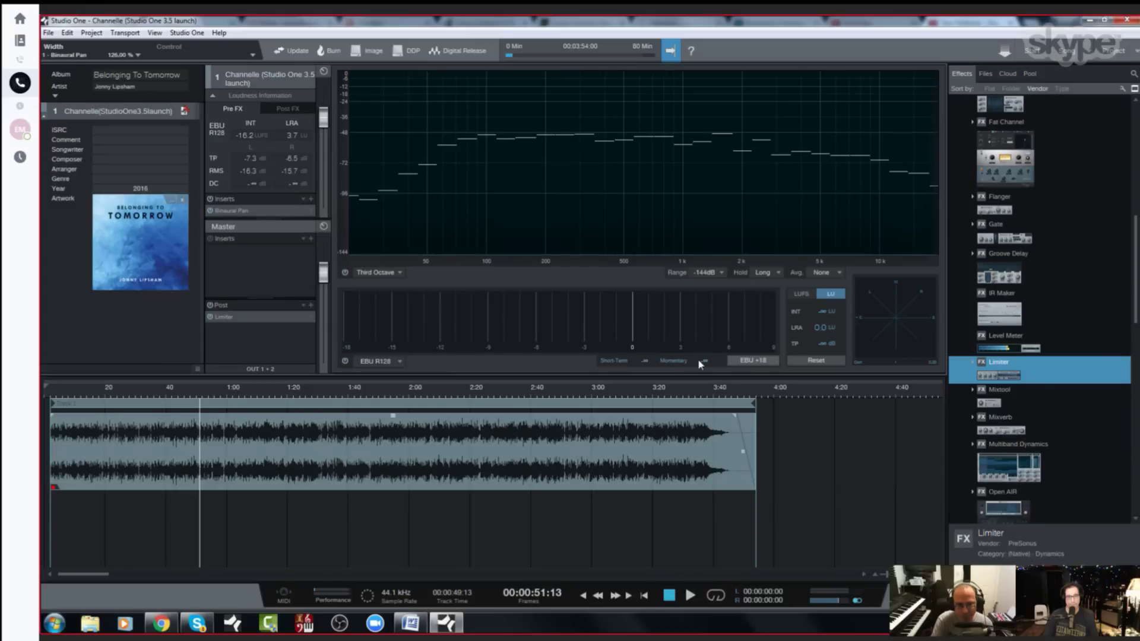
# - Set the level meter to K-20, and open the master's post-fader Limiter in a window clear of the channel strips
pyautogui.click(401, 363)
pyautogui.click(401, 387)
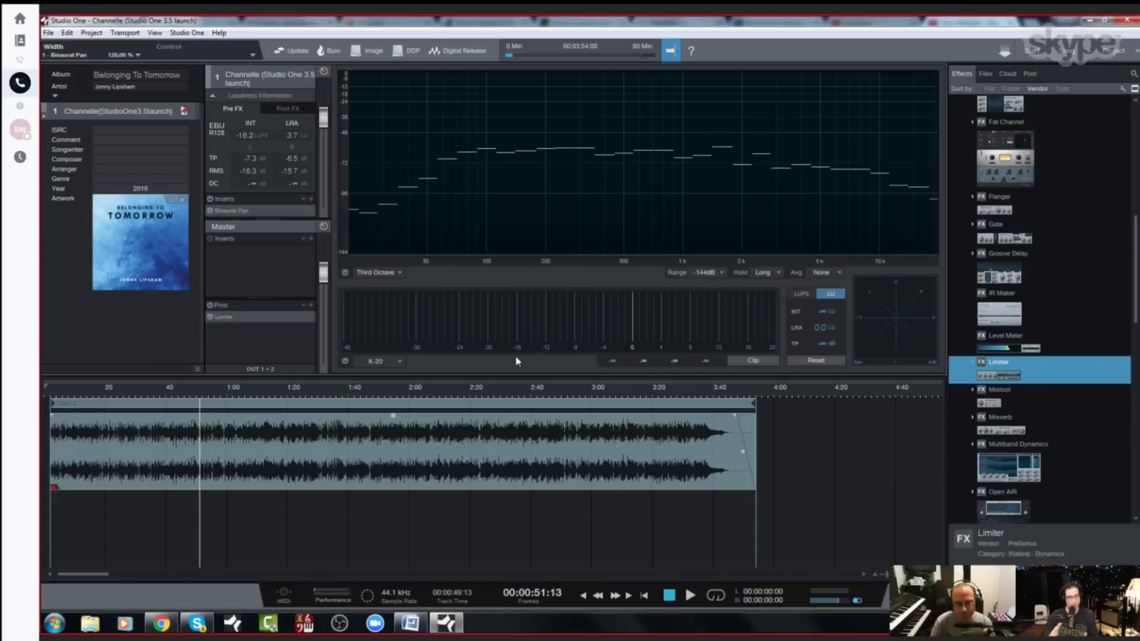
pyautogui.rightClick(303, 319)
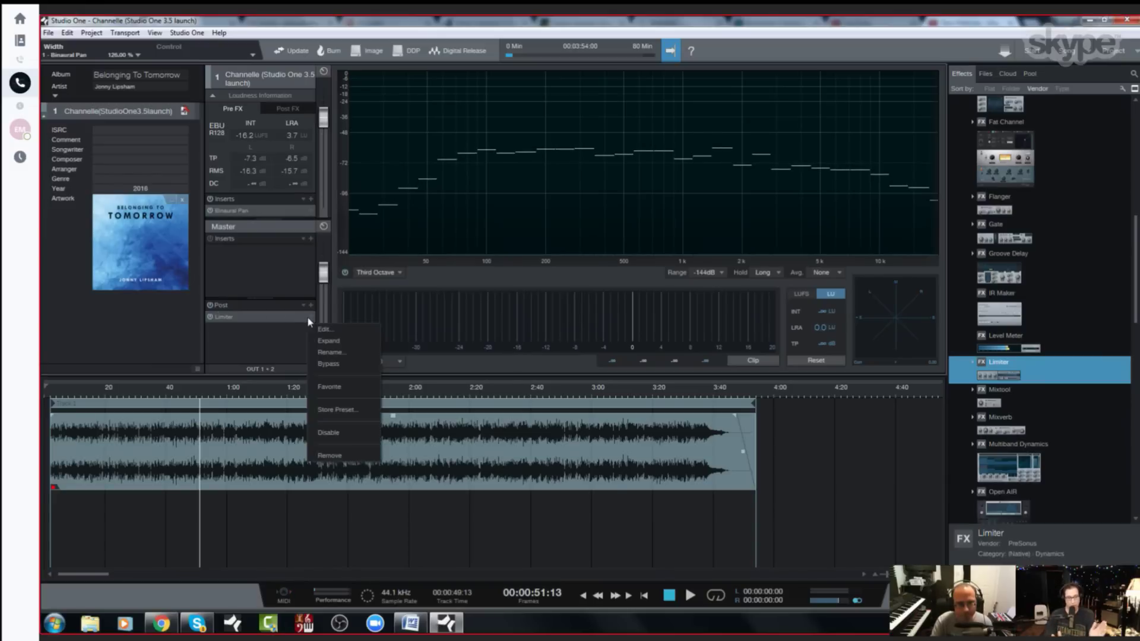
pyautogui.click(324, 329)
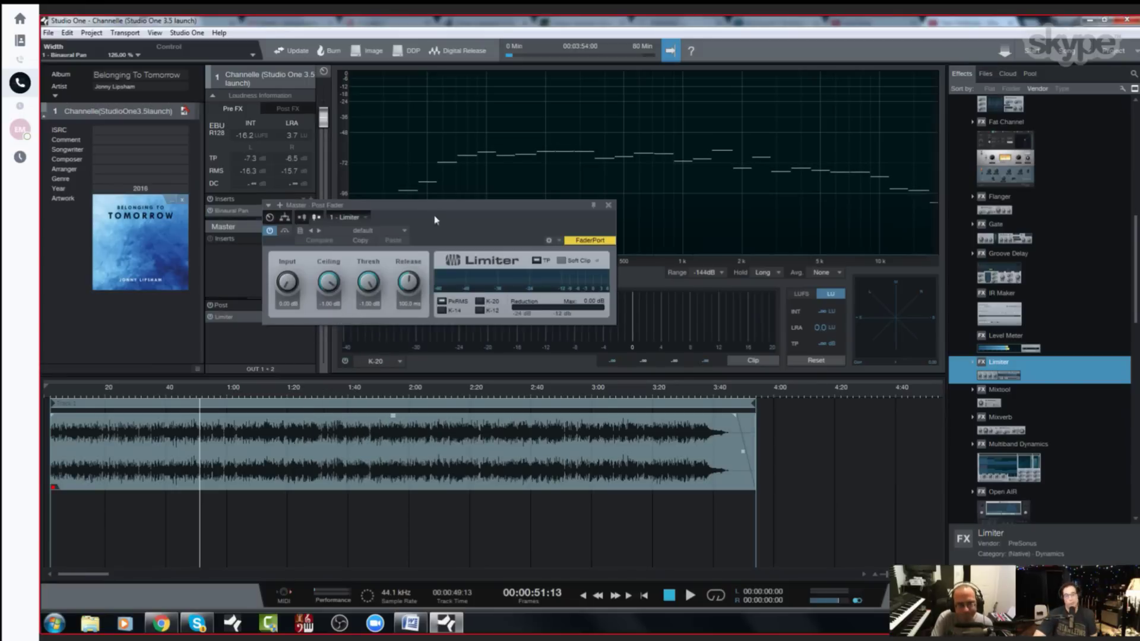
pyautogui.moveTo(451, 211); pyautogui.dragTo(589, 210)
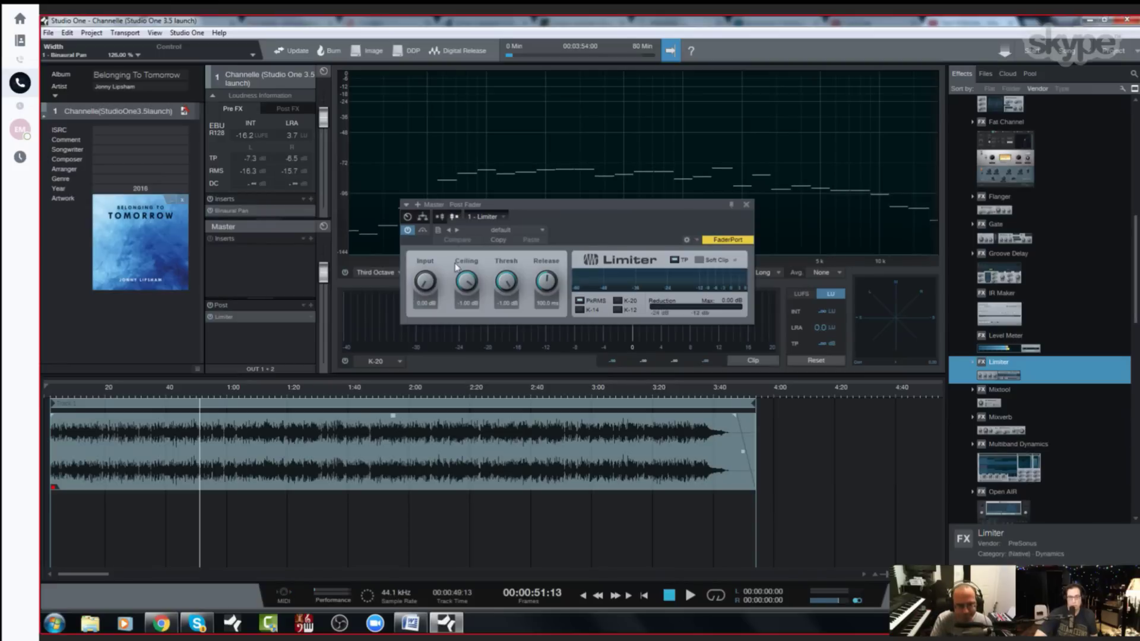
# - Raise the Limiter's Input to 4.14 dB during playback, stop, and move the plug-in window clear of the level meter
pyautogui.press('space')
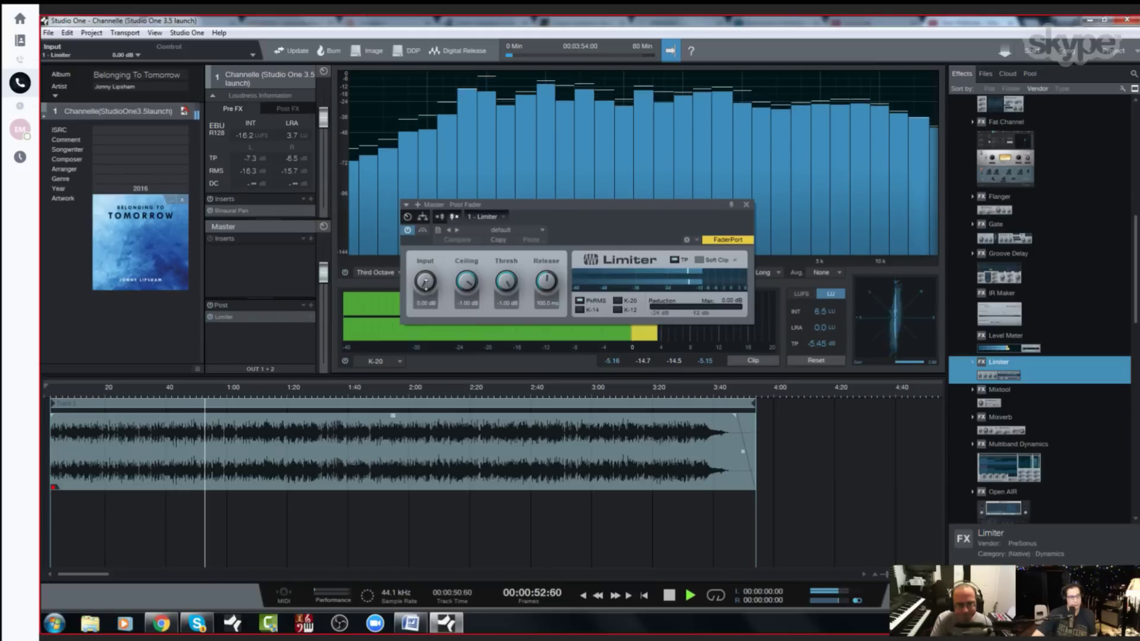
pyautogui.moveTo(425, 282); pyautogui.dragTo(431, 258)
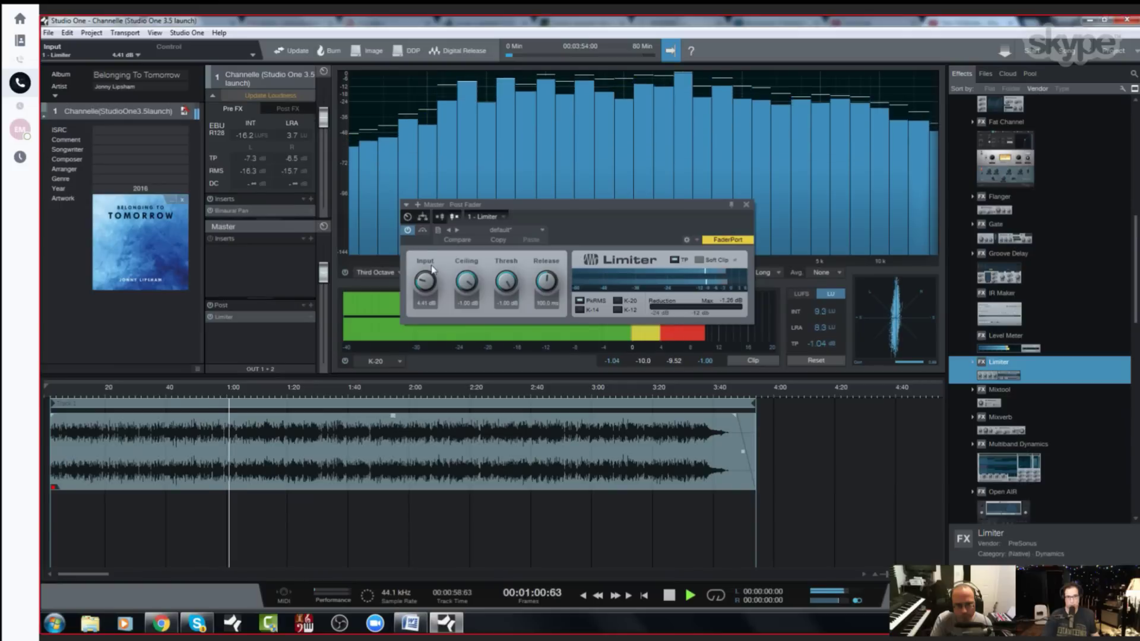
pyautogui.moveTo(432, 268); pyautogui.dragTo(425, 288)
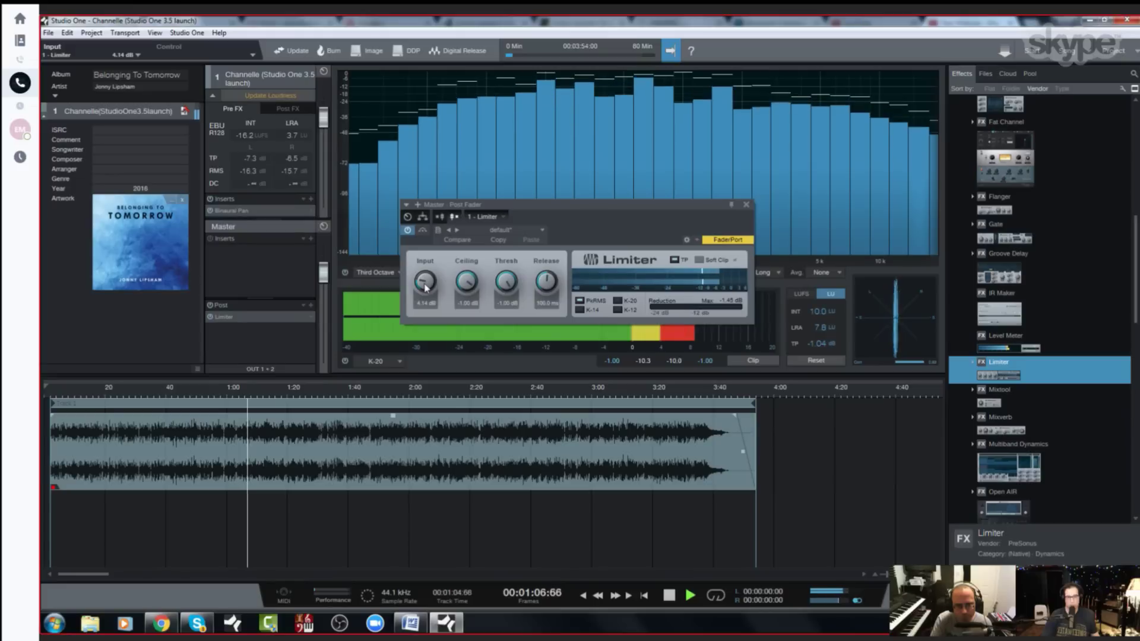
pyautogui.press('space')
pyautogui.moveTo(660, 207); pyautogui.dragTo(662, 123)
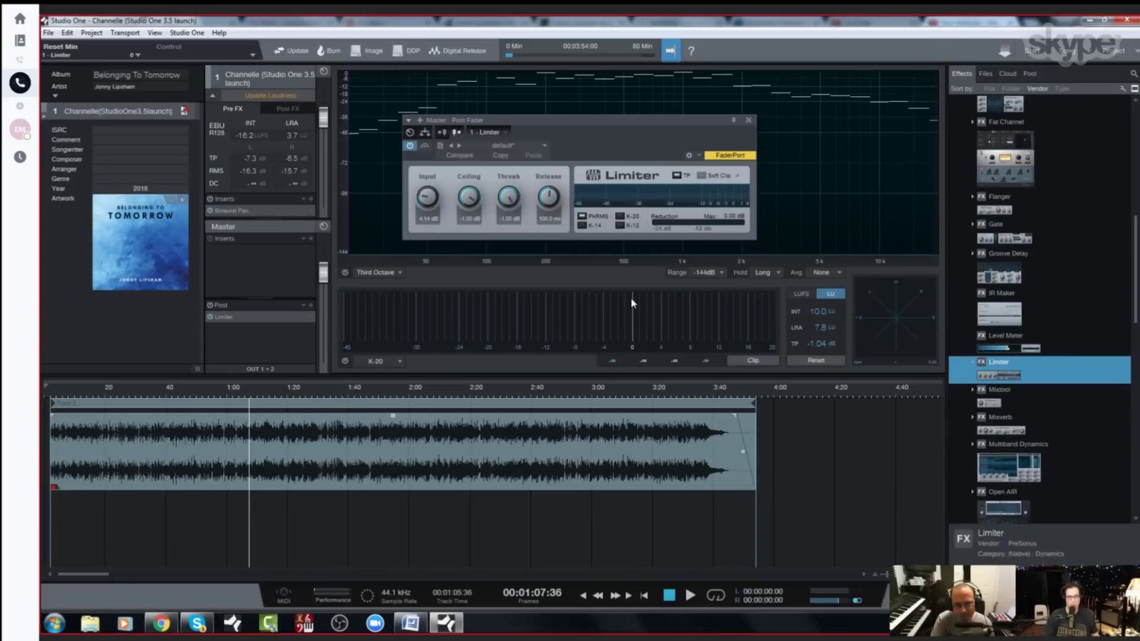
# - Play a further stretch of the track while lowering the Limiter's Input slightly, and stop playback
pyautogui.moveTo(594, 304)
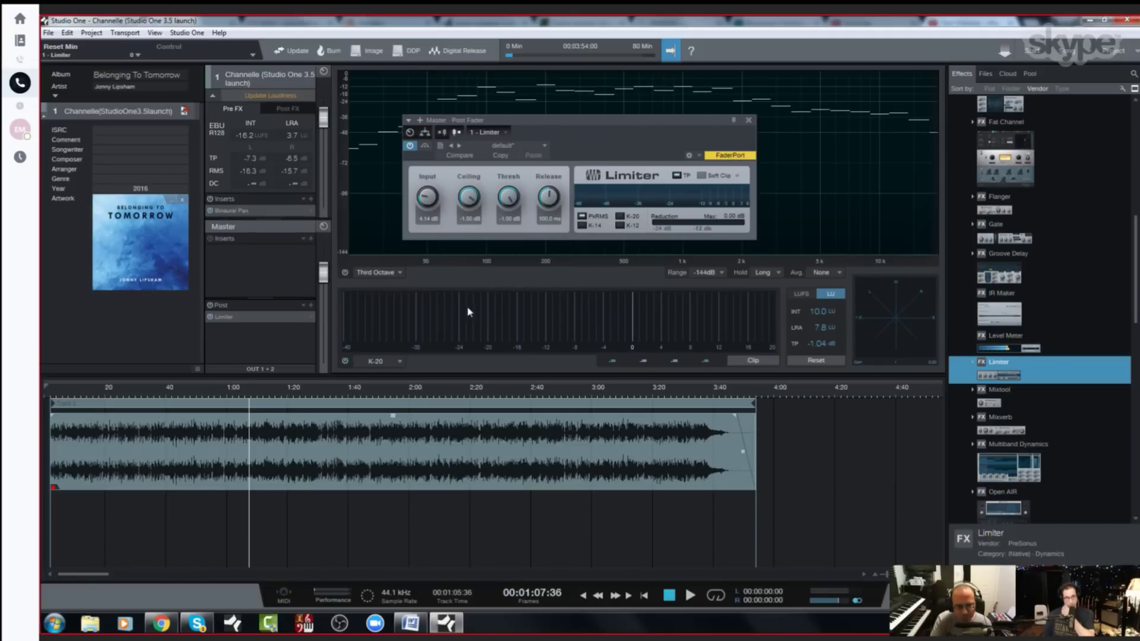
pyautogui.press('space')
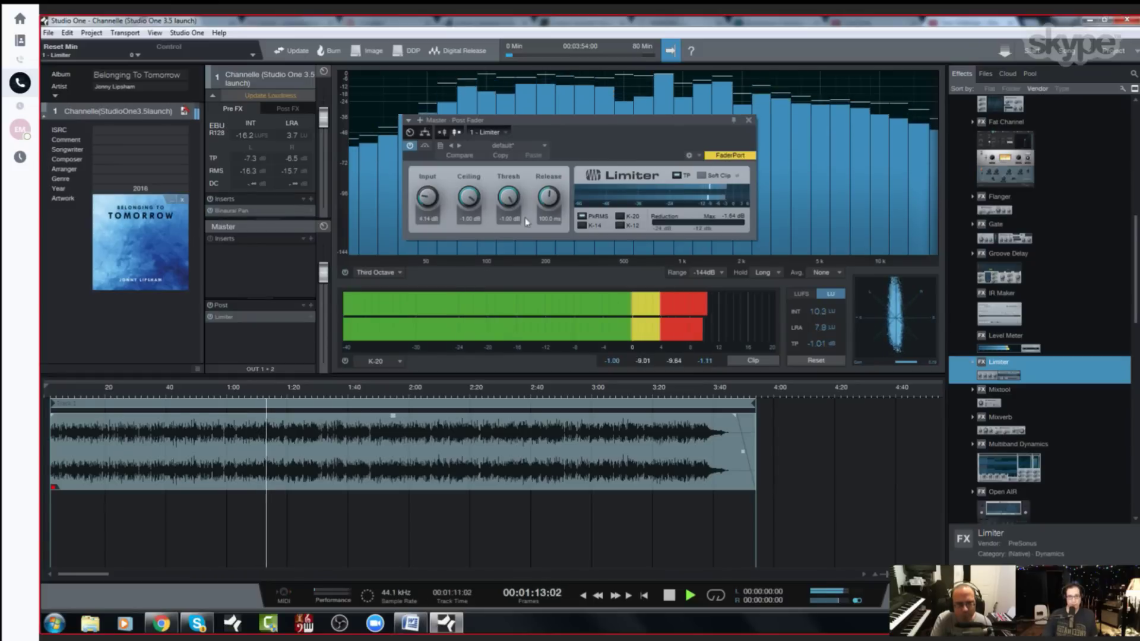
pyautogui.scroll(-2, 431, 202)
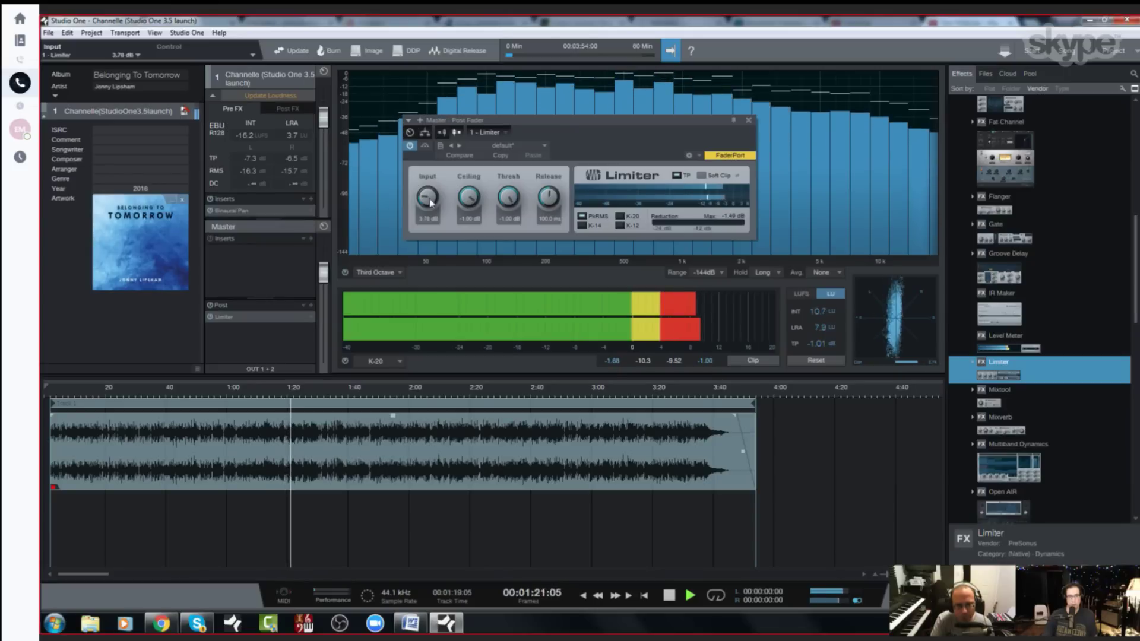
pyautogui.scroll(1, 430, 203)
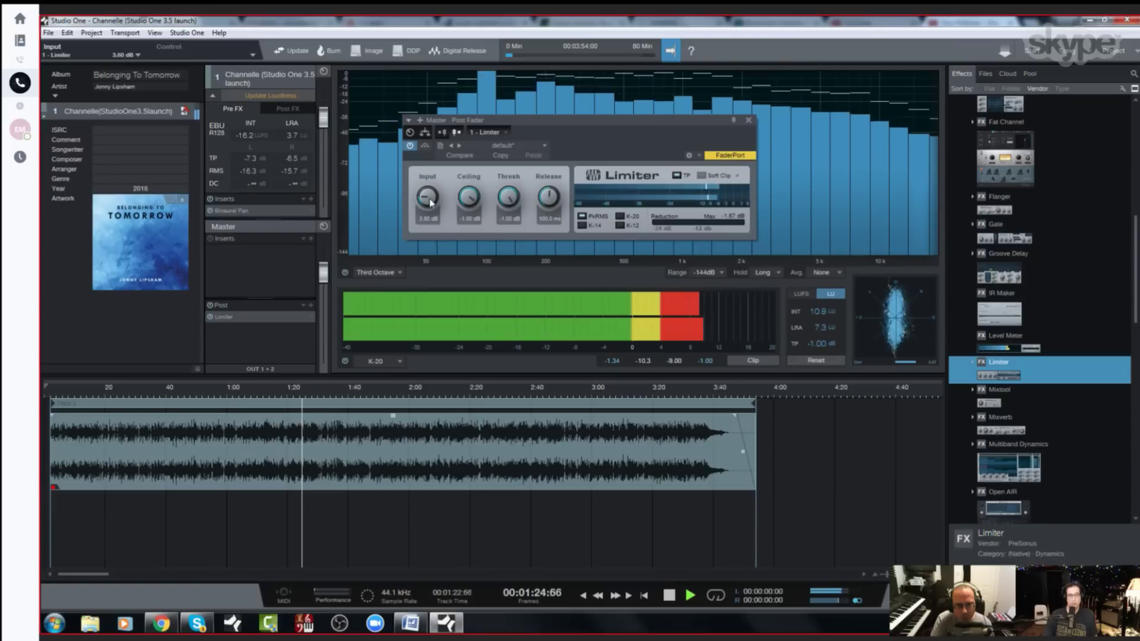
pyautogui.press('space')
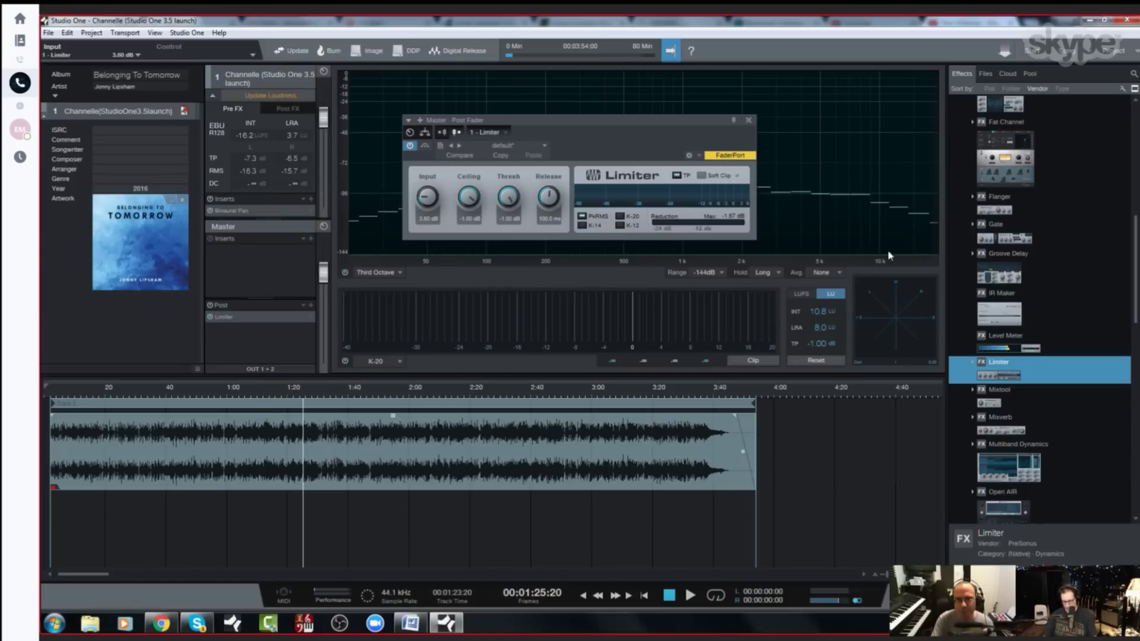
# - View the main output's meter scale options on the Song page, and return to the Project page without choosing one
pyautogui.click(1067, 53)
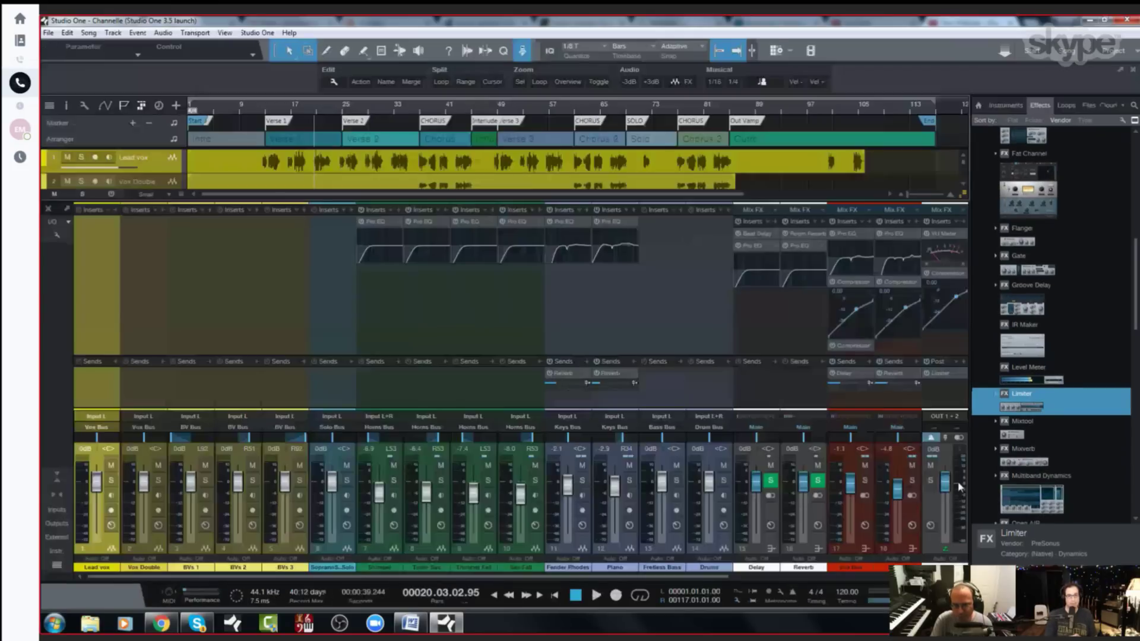
pyautogui.rightClick(963, 511)
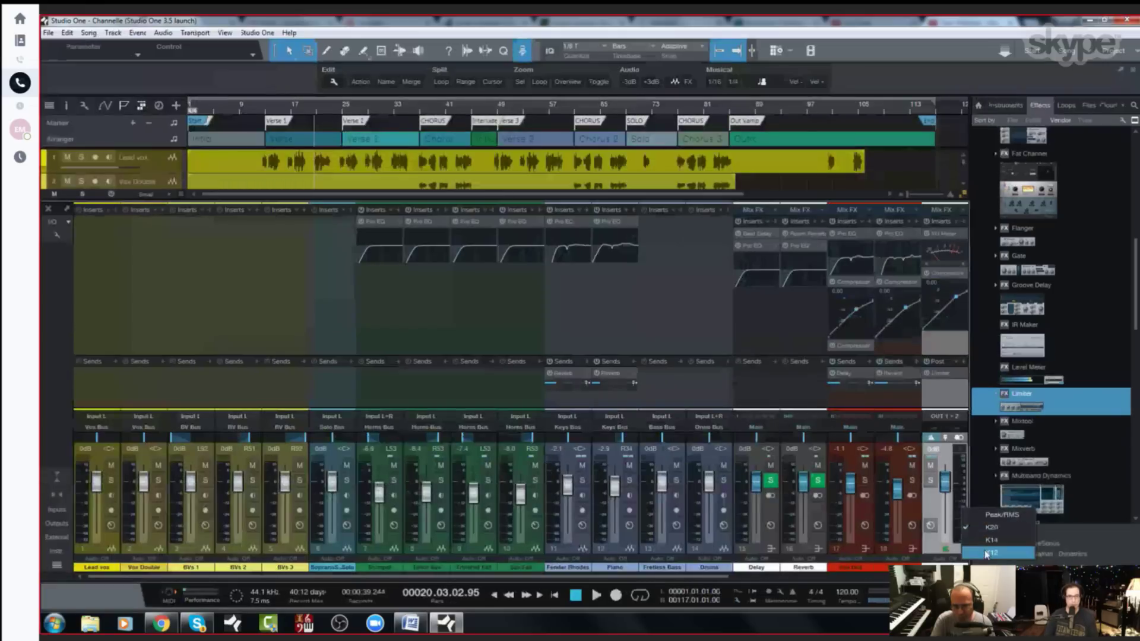
pyautogui.click(930, 503)
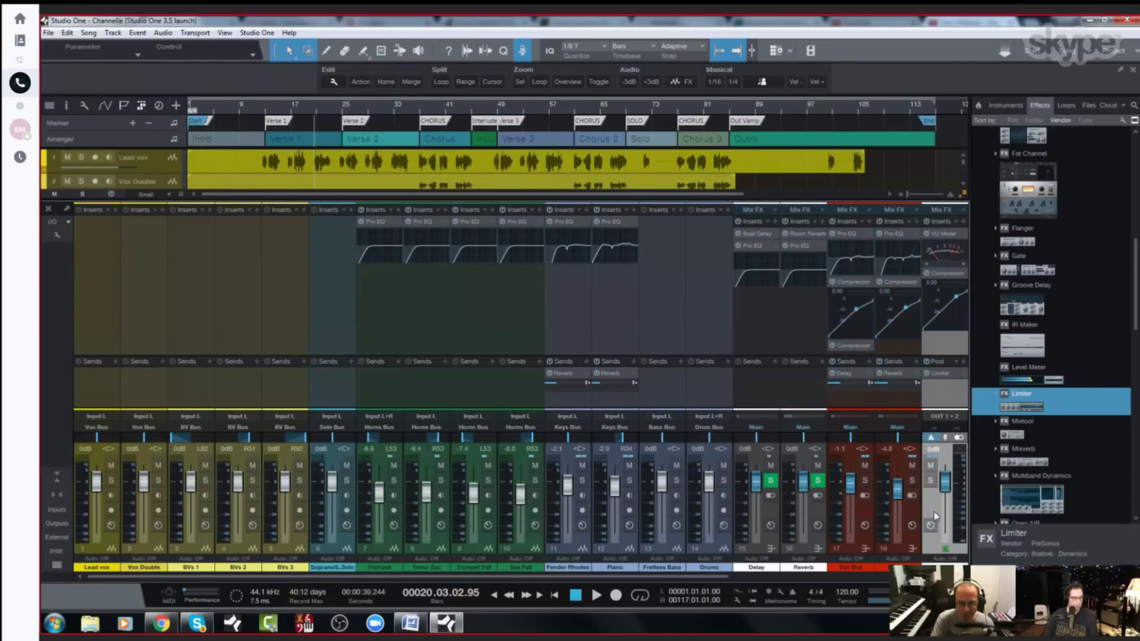
pyautogui.click(1112, 52)
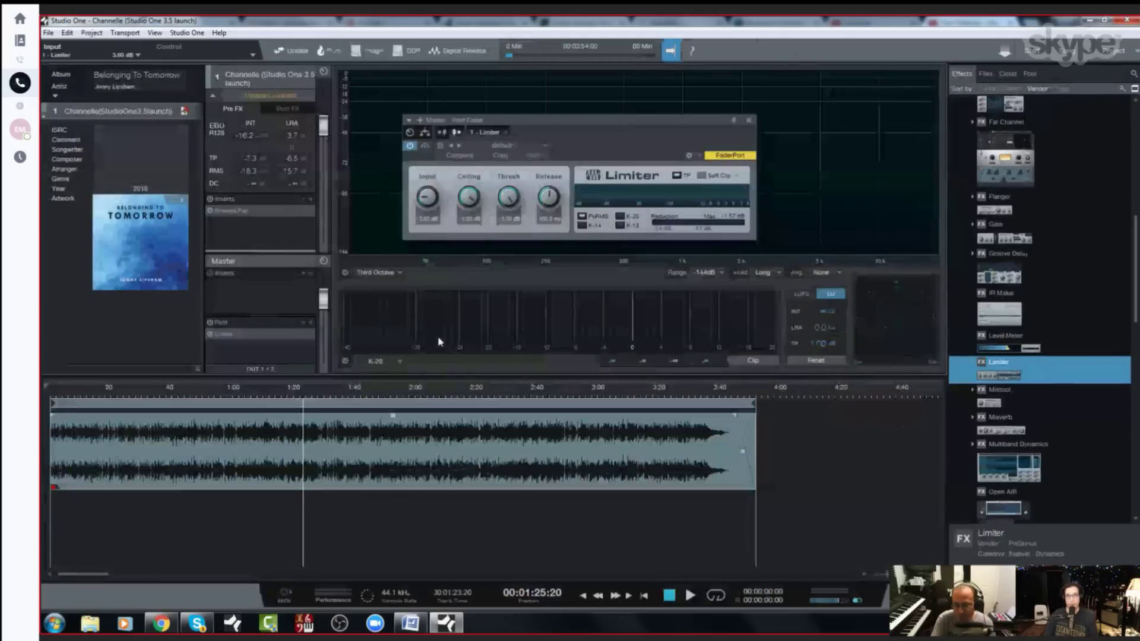
# - Play the track while switching off the level meter and the spectrum display, and stop playback
pyautogui.moveTo(440, 340)
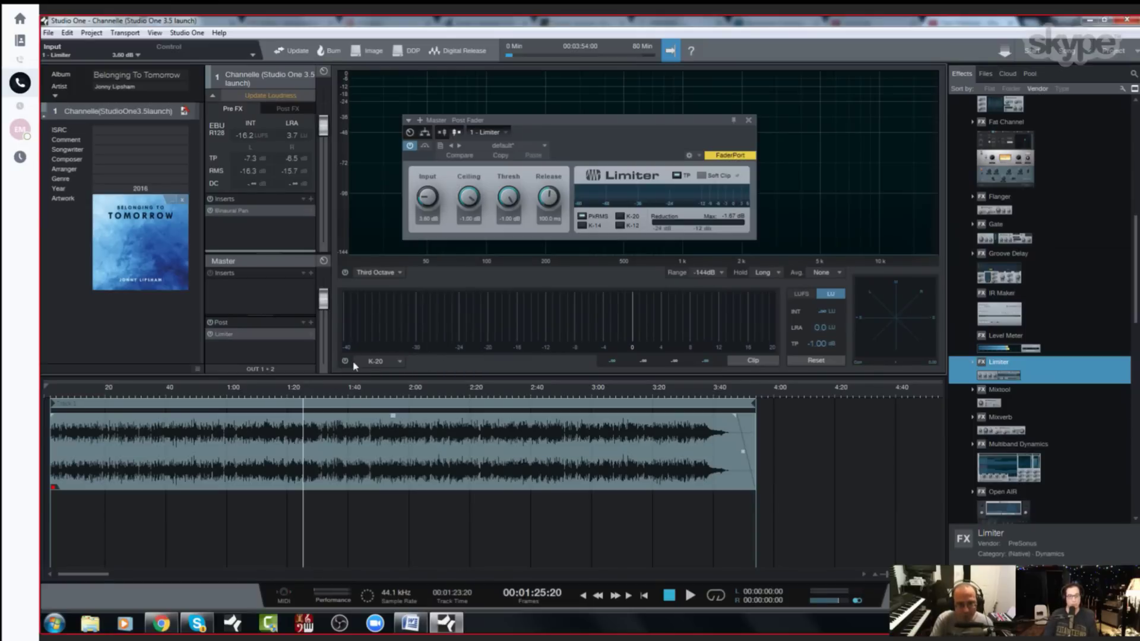
pyautogui.press('space')
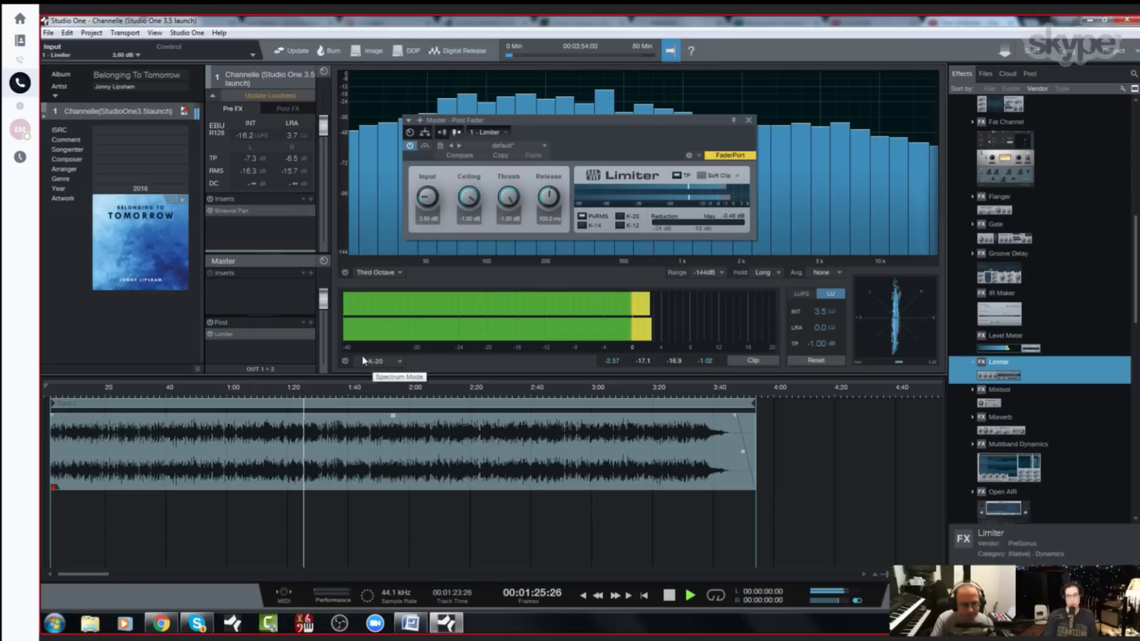
pyautogui.click(345, 362)
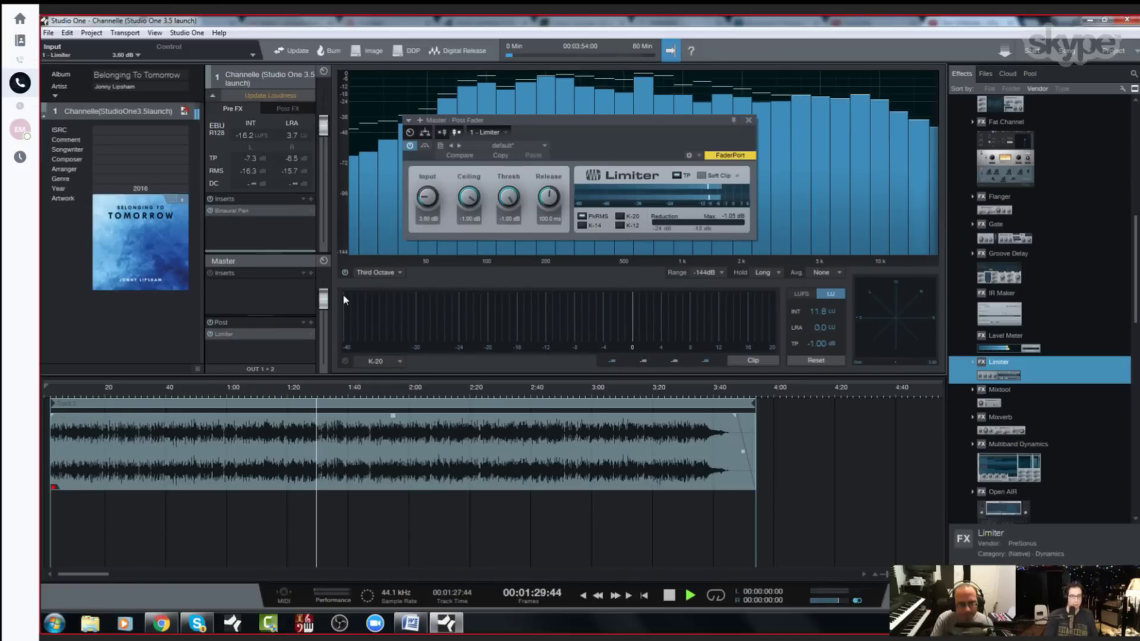
pyautogui.click(345, 273)
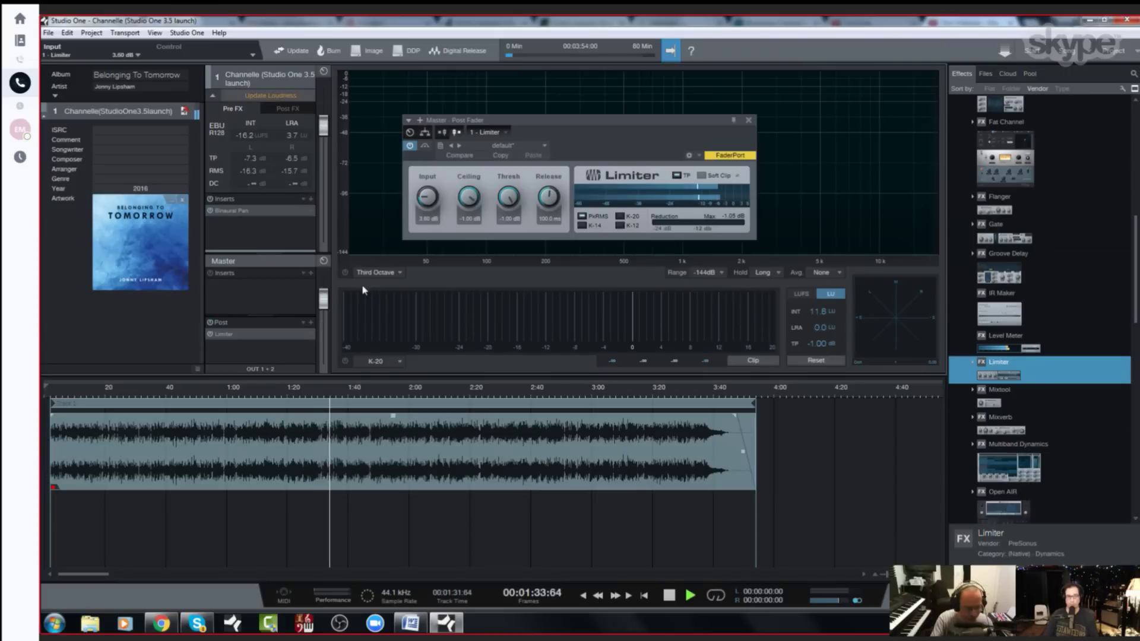
pyautogui.press('space')
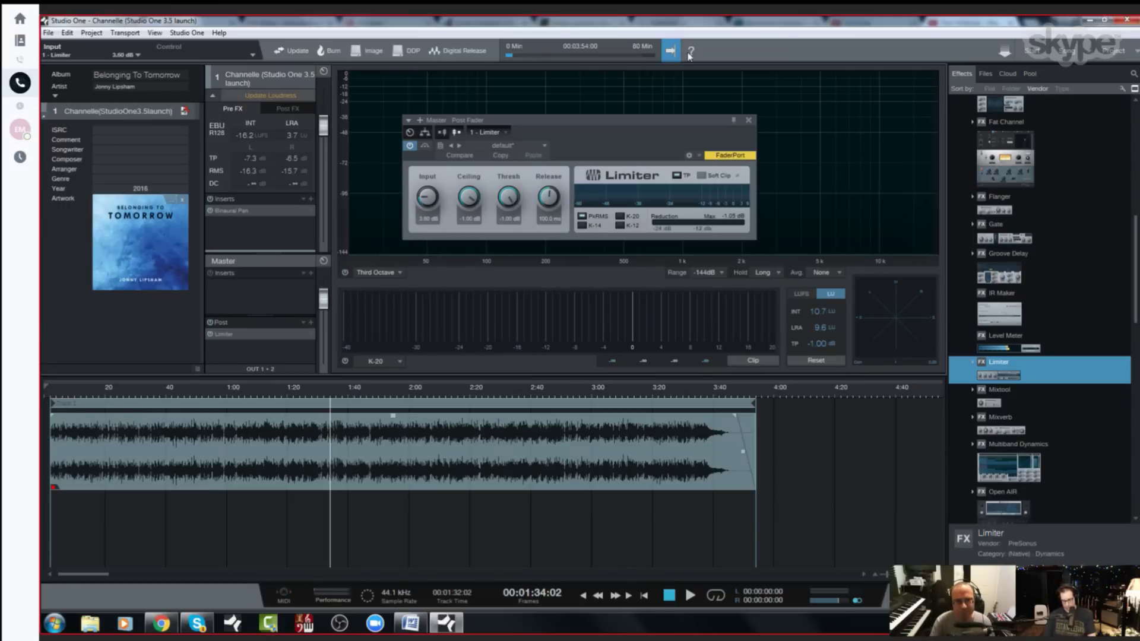
# - Close the Limiter window, and play a short stretch from about 1:12 with the spectrum in Third Octave mode
pyautogui.click(748, 120)
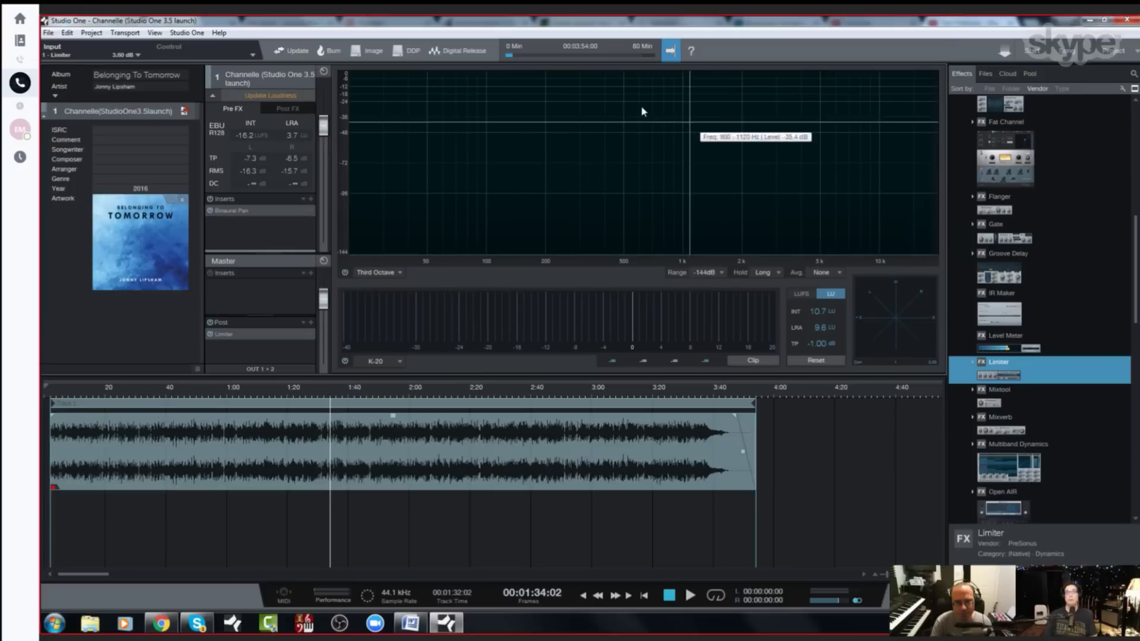
pyautogui.click(401, 273)
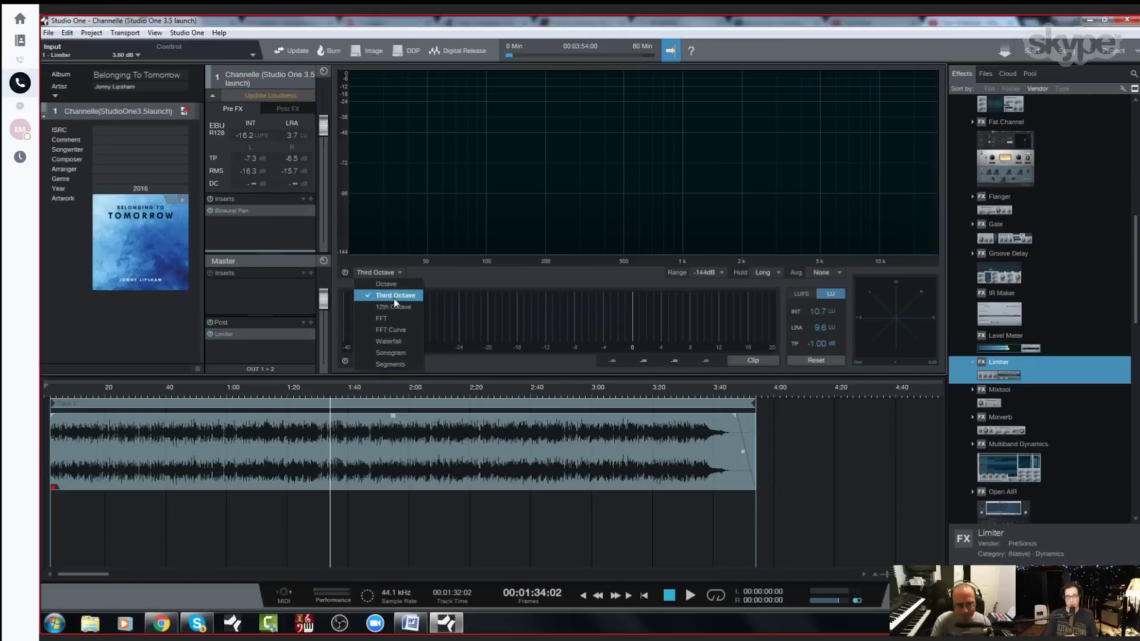
pyautogui.click(267, 394)
pyautogui.click(267, 394)
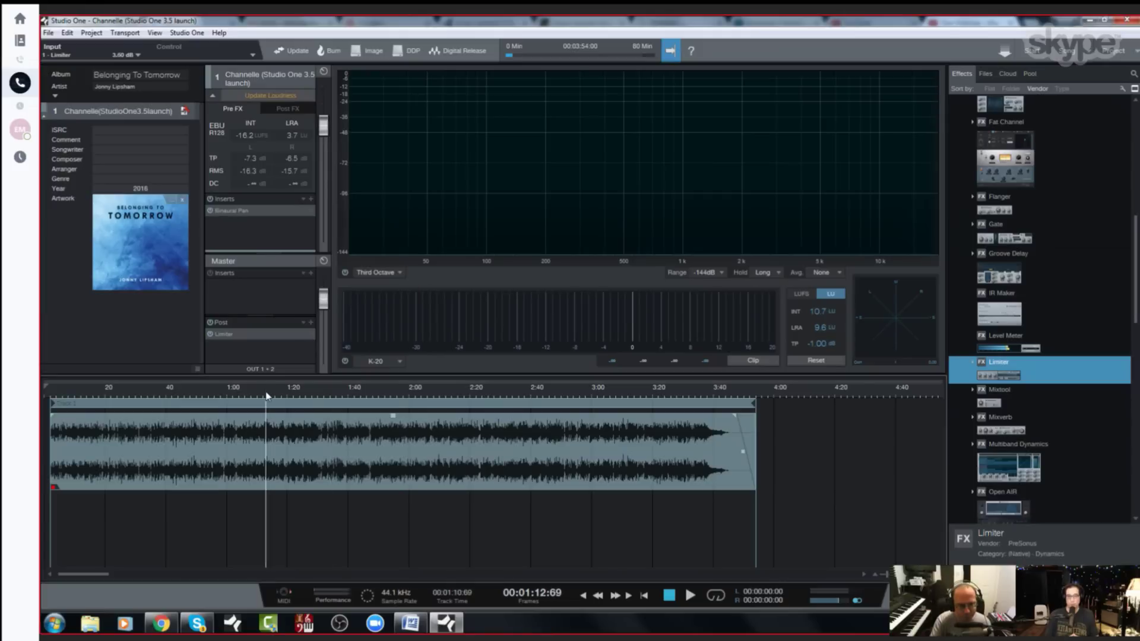
pyautogui.press('space')
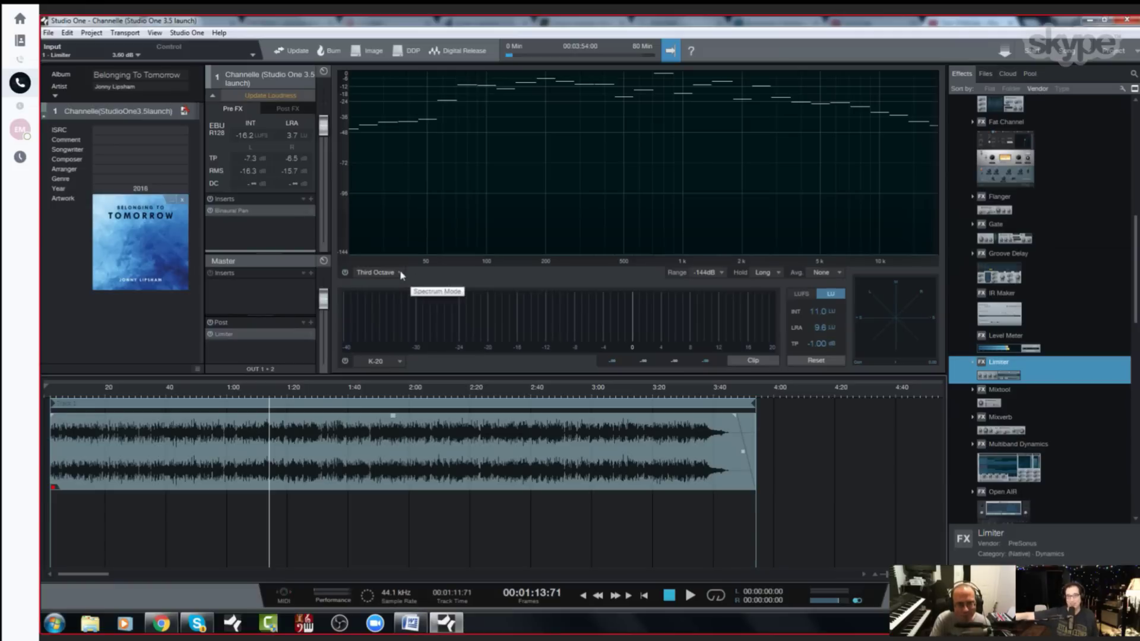
# - Set the spectrum display to 12th Octave and play the track with its volume lowered to -35.2 and further to -45.1
pyautogui.click(401, 273)
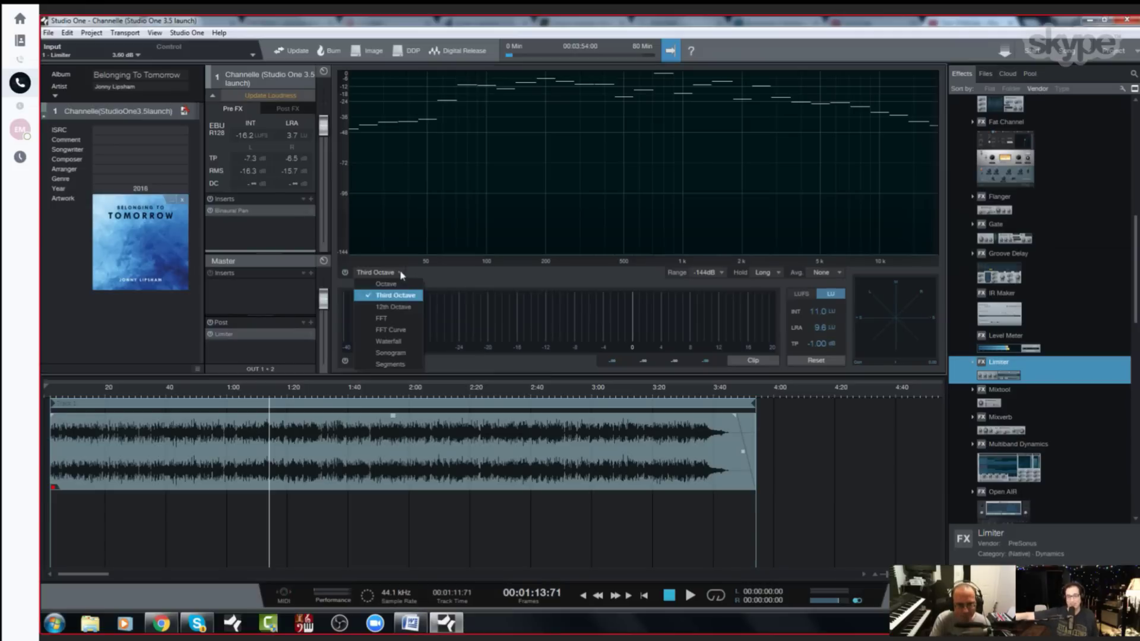
pyautogui.click(382, 307)
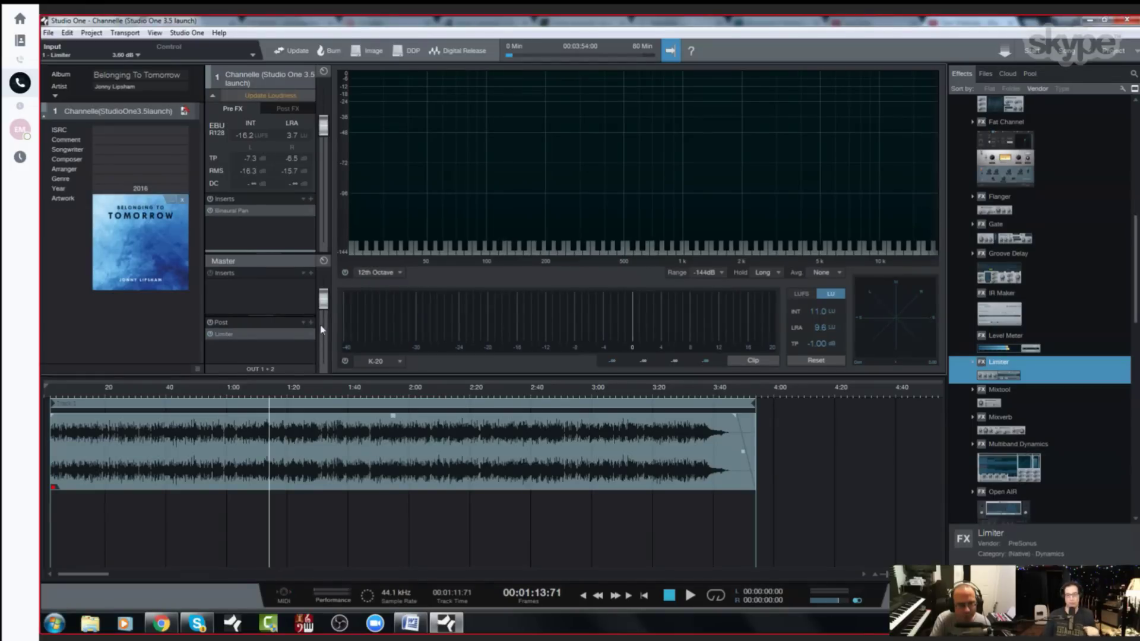
pyautogui.moveTo(323, 127); pyautogui.dragTo(335, 213)
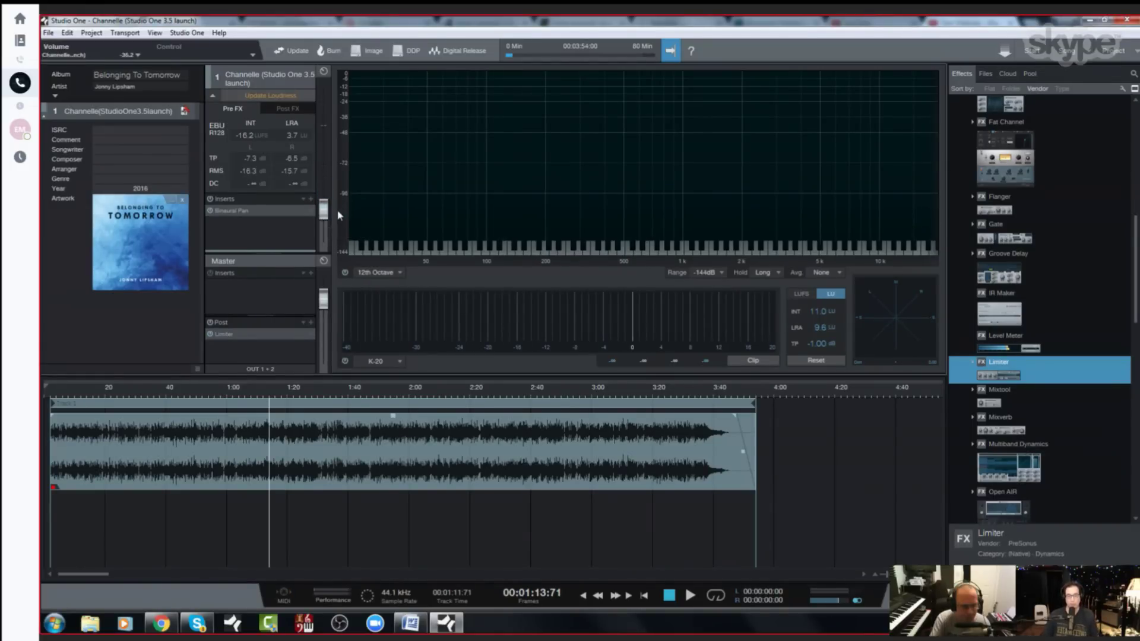
pyautogui.press('space')
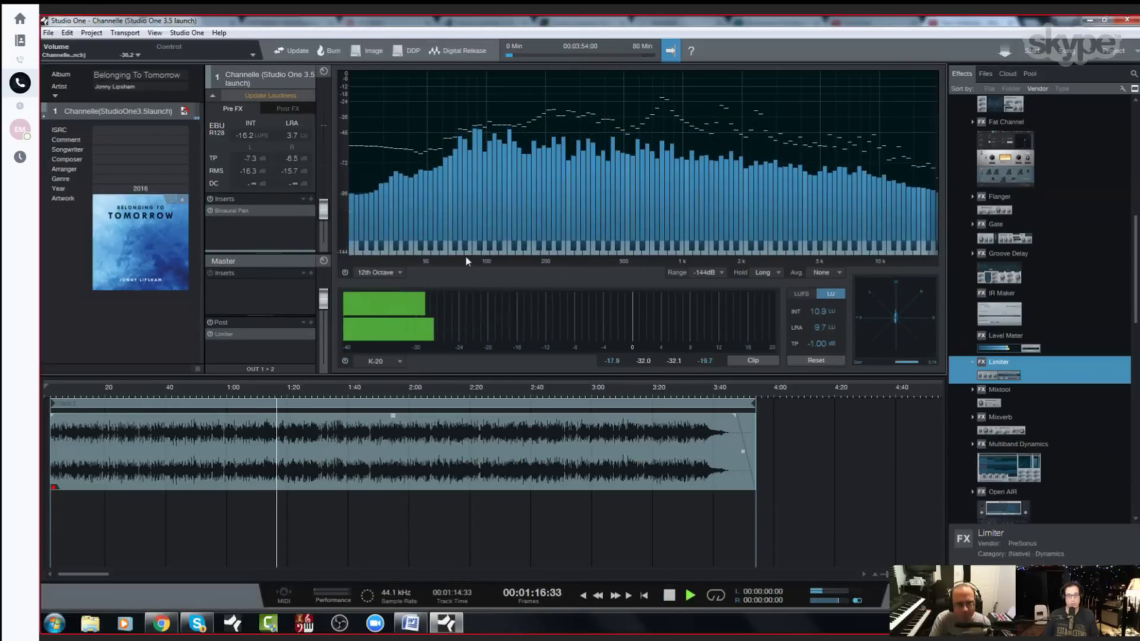
pyautogui.moveTo(323, 212); pyautogui.dragTo(322, 228)
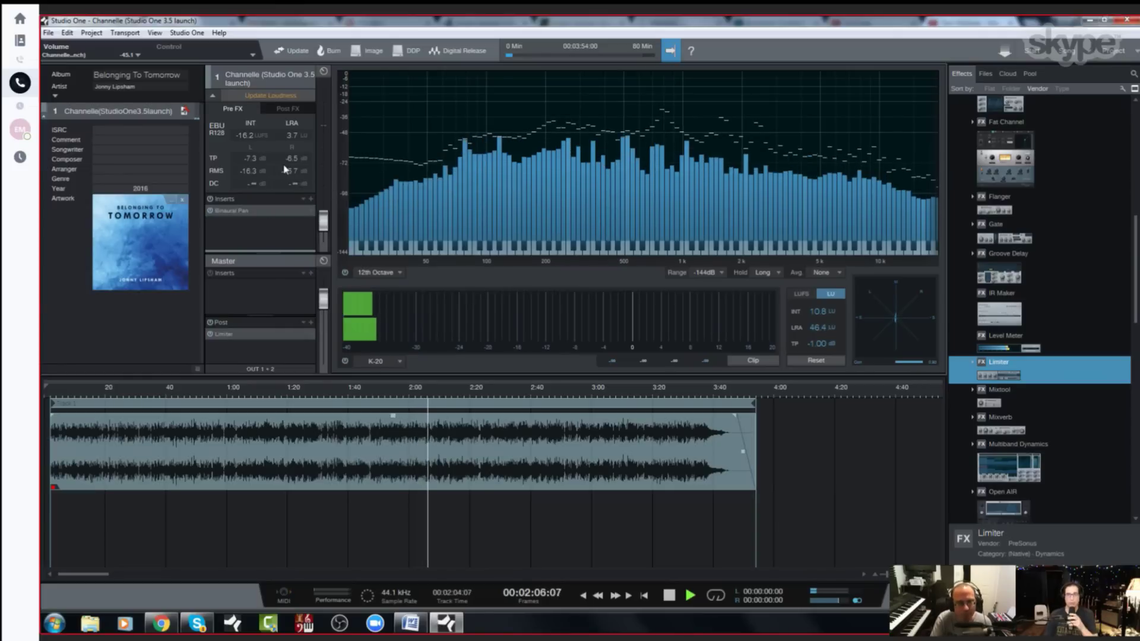
# - Compare the Waterfall and Sonogram spectrum modes while the track keeps playing
pyautogui.click(396, 272)
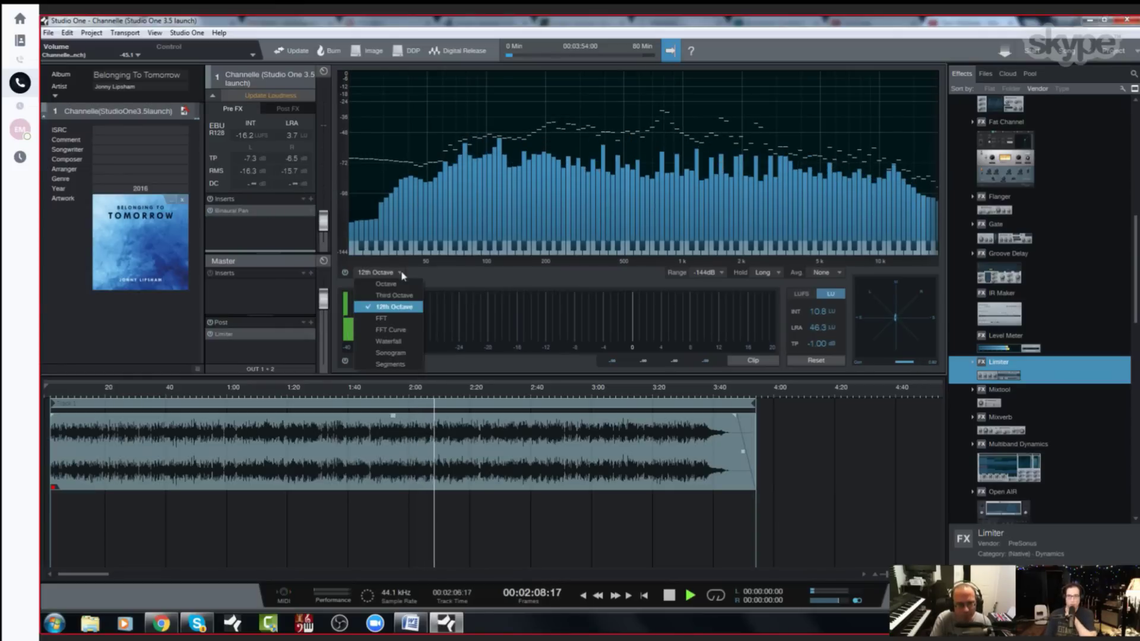
pyautogui.click(385, 342)
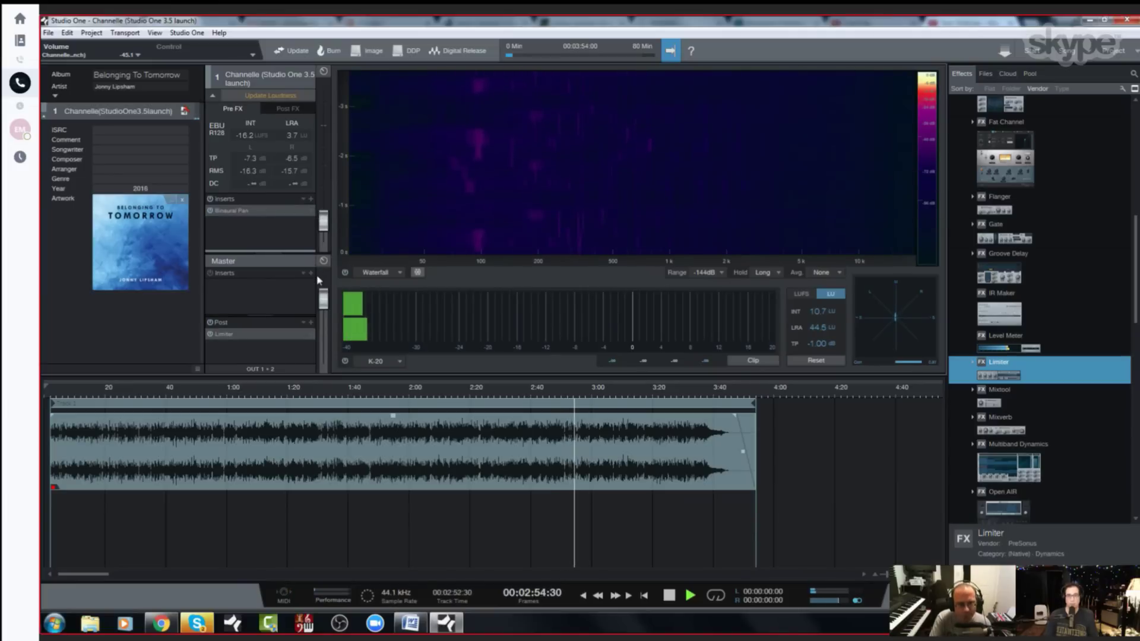
pyautogui.click(397, 273)
pyautogui.click(385, 353)
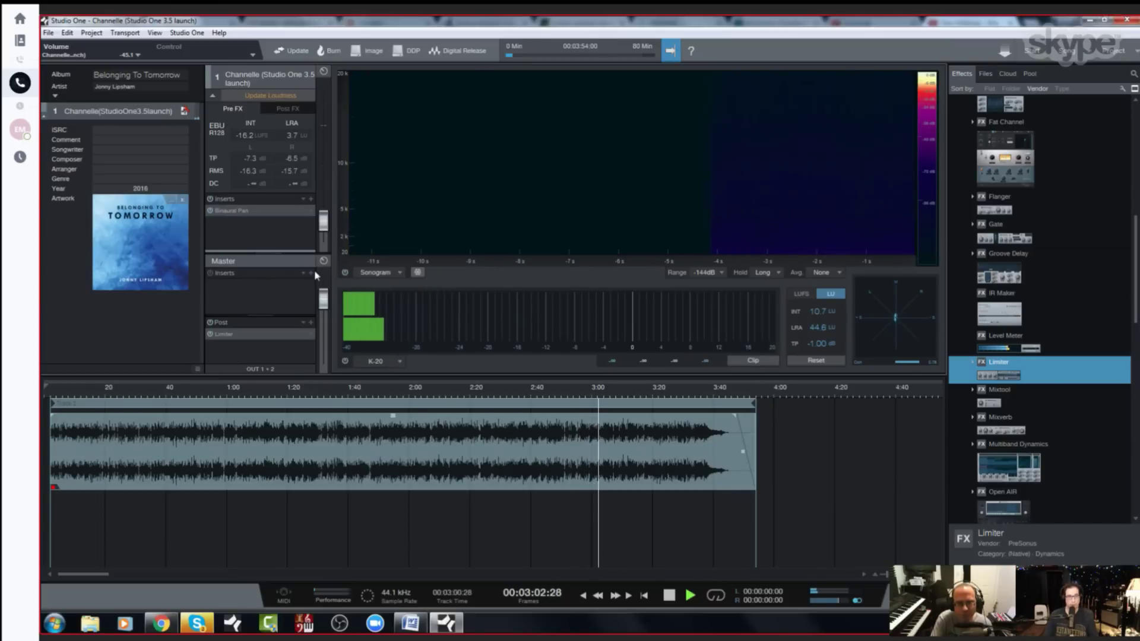
# - Compare the sonogram with the track volume at -1.8 and far lower, stop playback, and view the display's Range options
pyautogui.moveTo(323, 206); pyautogui.dragTo(327, 138)
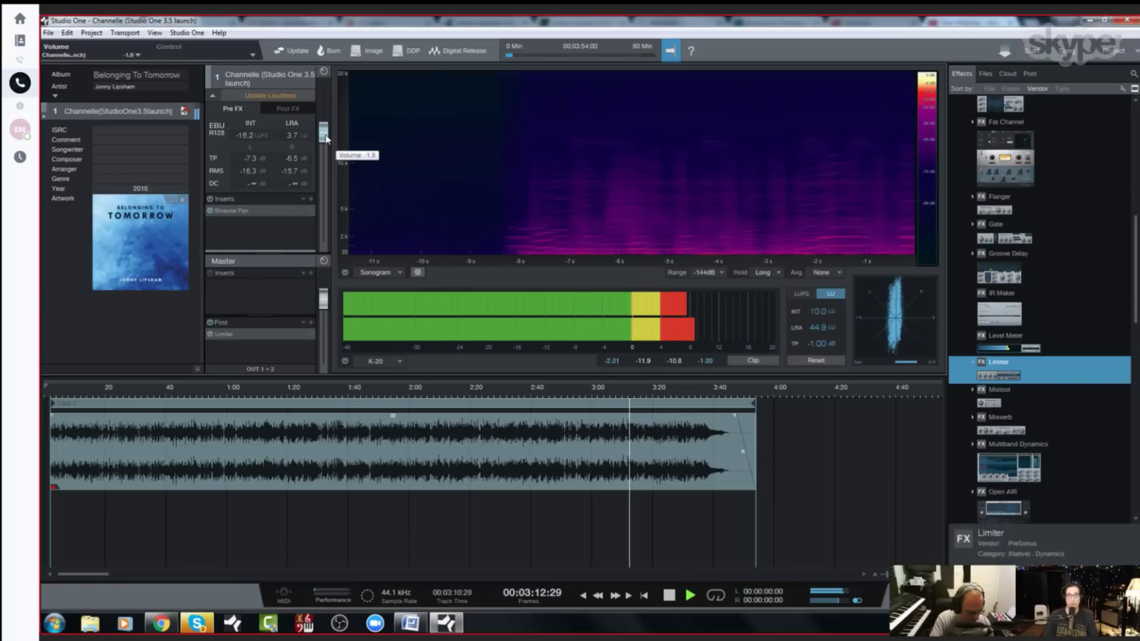
pyautogui.moveTo(326, 138); pyautogui.dragTo(324, 234)
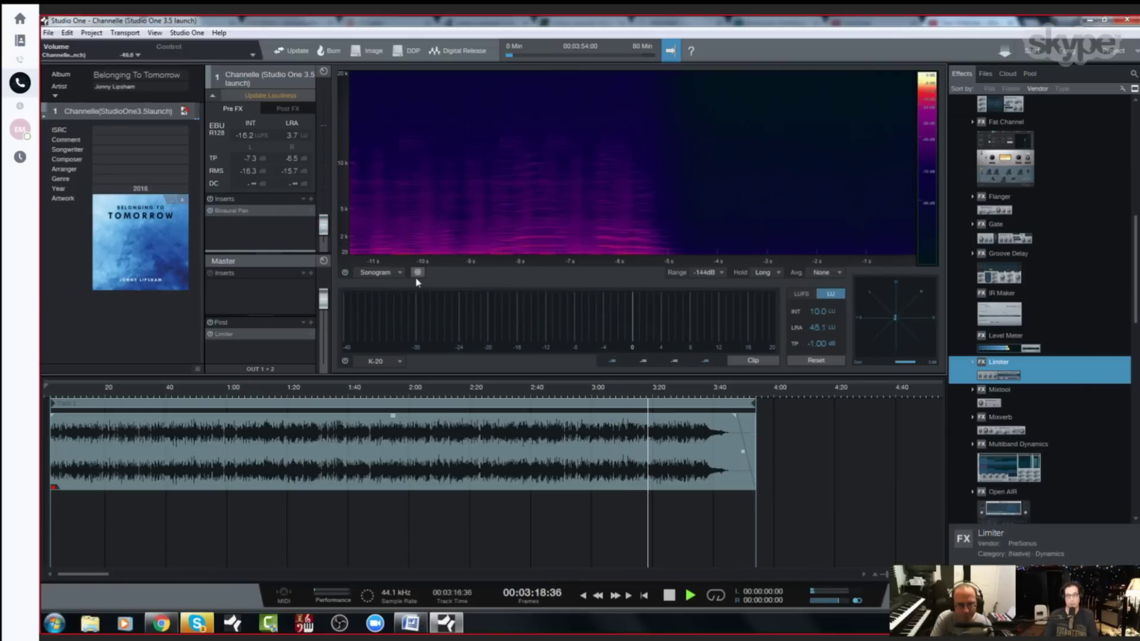
pyautogui.press('space')
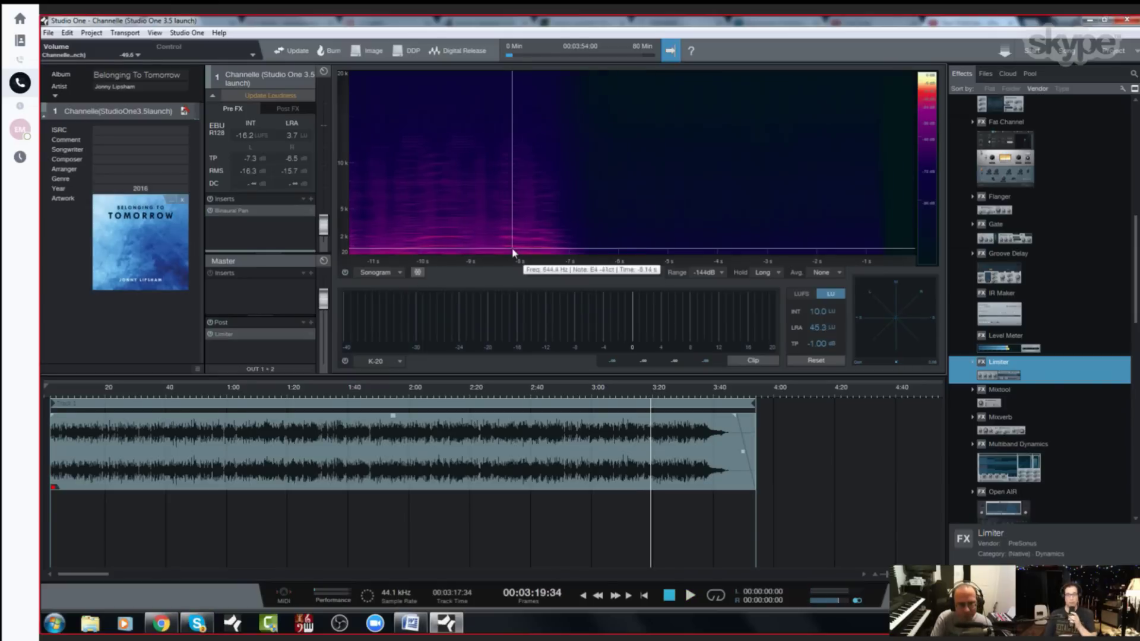
pyautogui.click(721, 272)
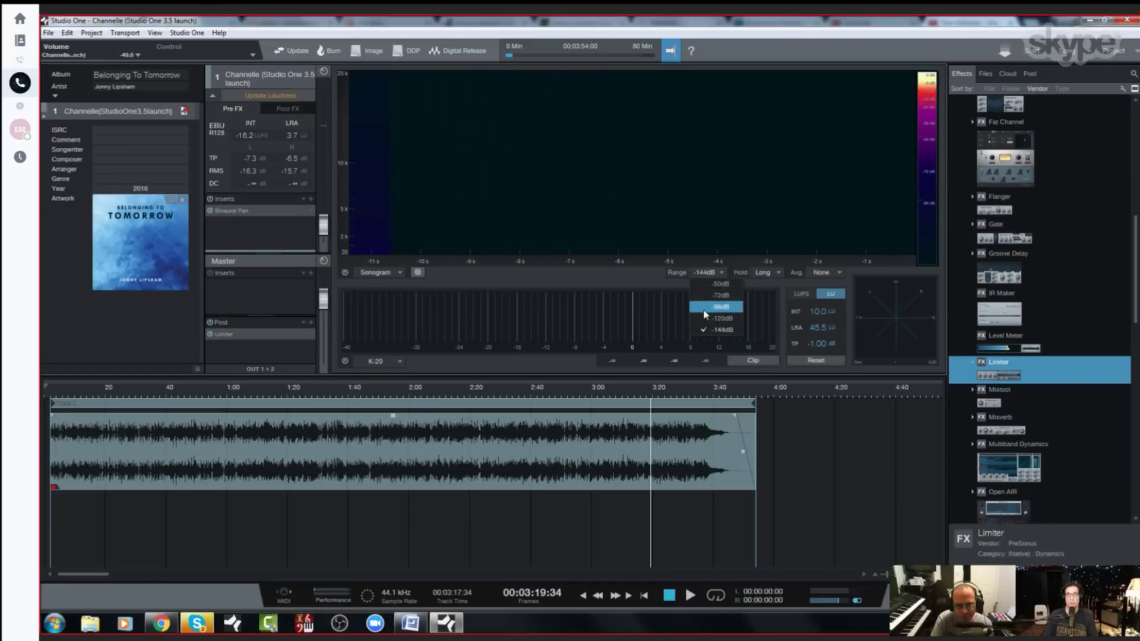
pyautogui.click(662, 286)
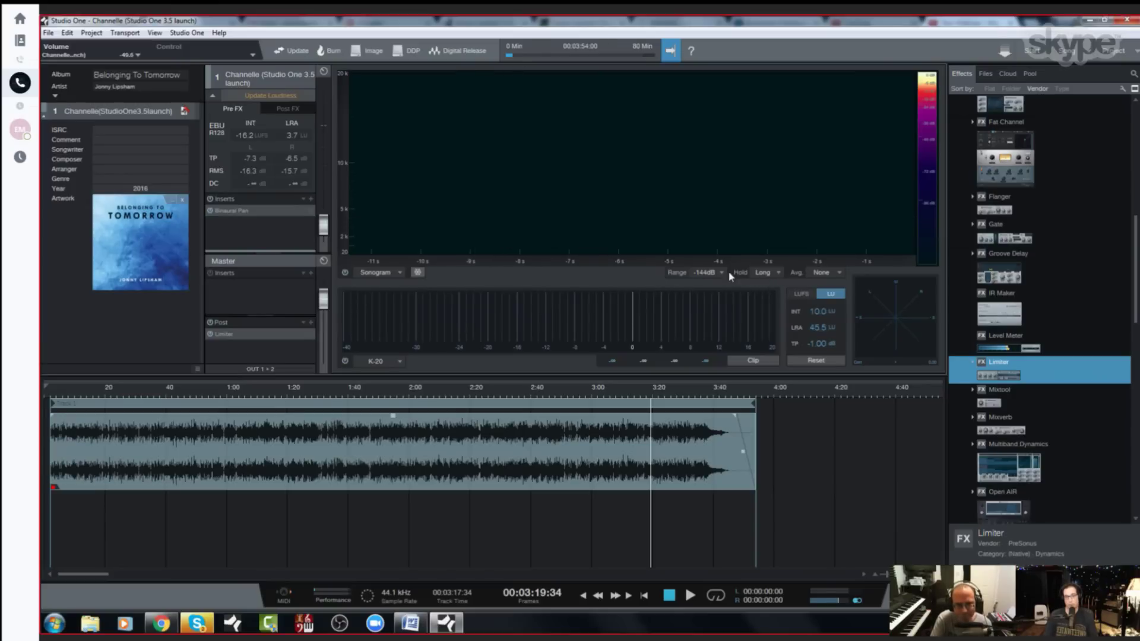
# - Play the track again from about 1:13 with its volume at -7.1, and set the spectrum display back to Third Octave
pyautogui.click(268, 395)
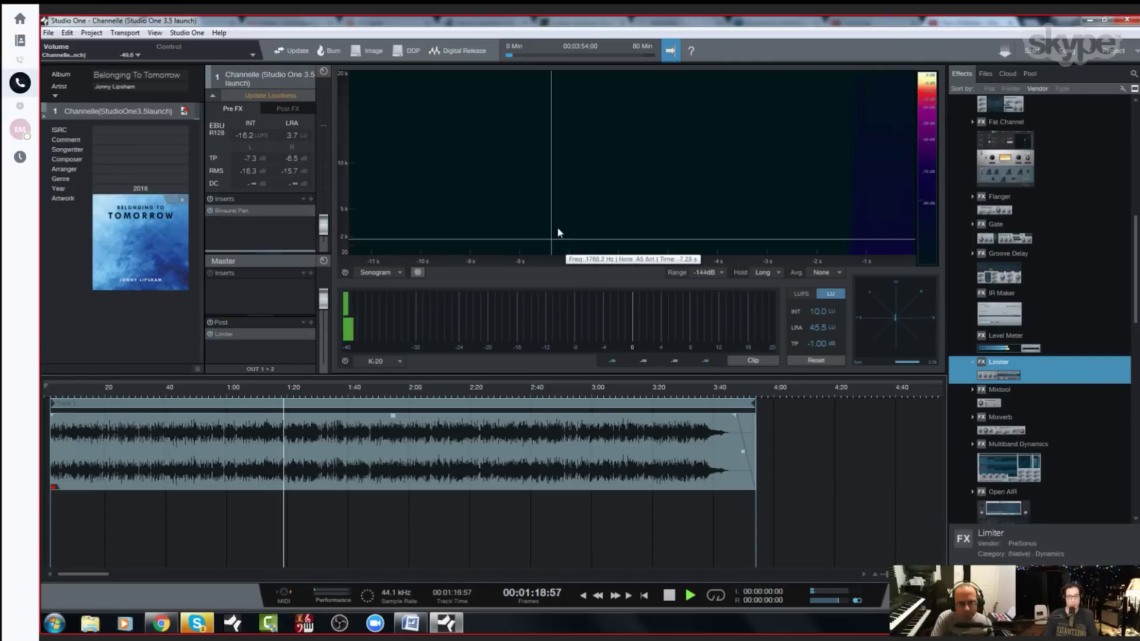
pyautogui.moveTo(323, 226); pyautogui.dragTo(321, 158)
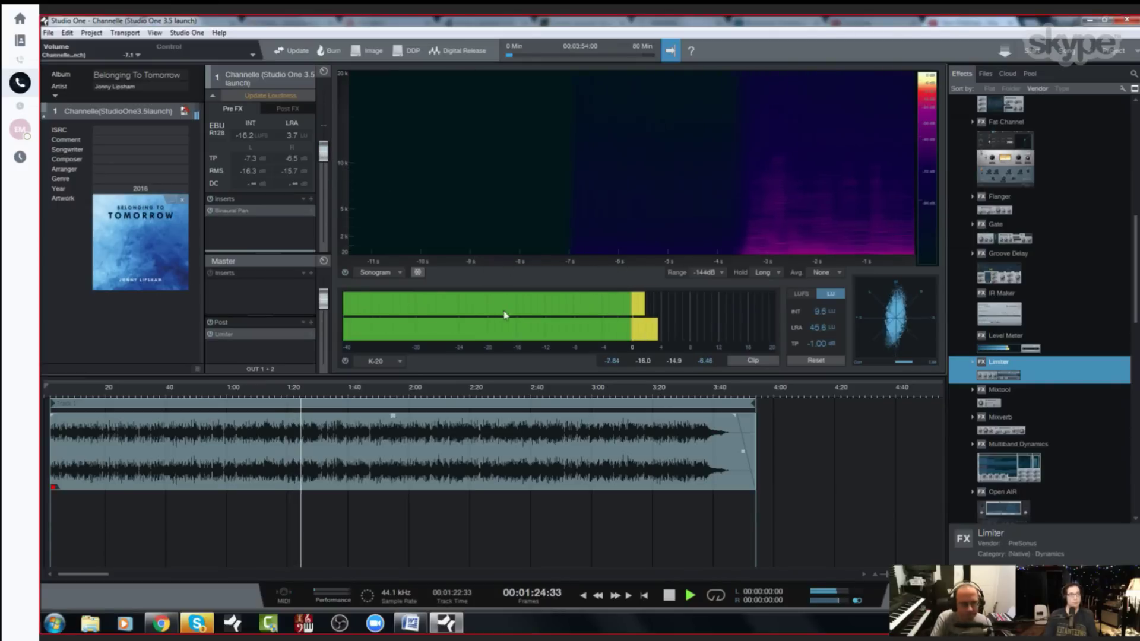
pyautogui.click(401, 274)
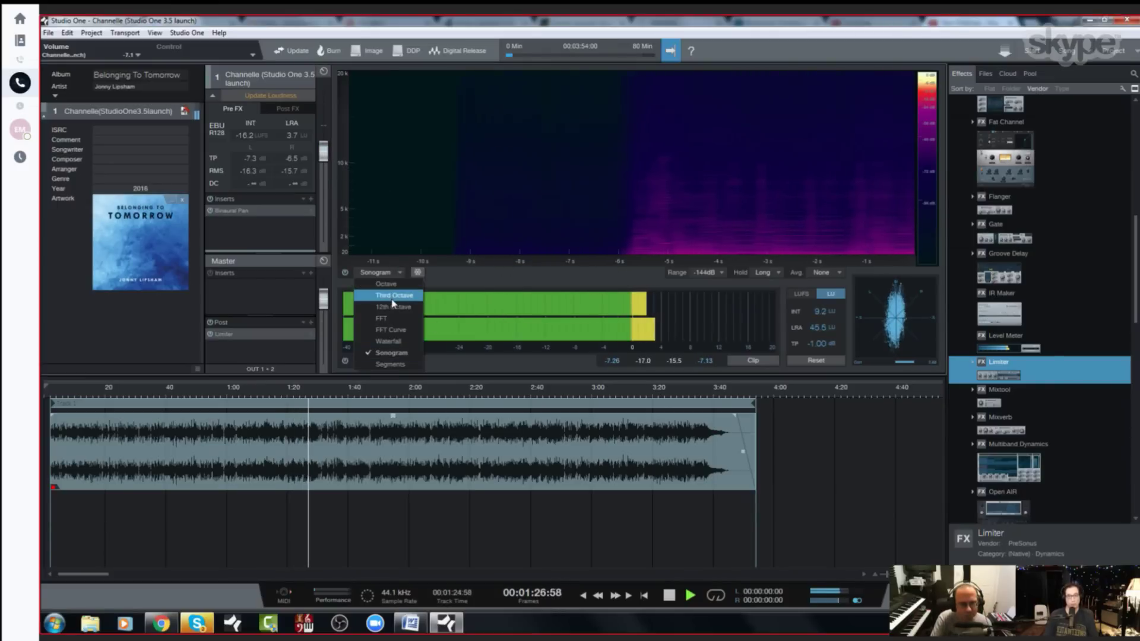
pyautogui.click(393, 296)
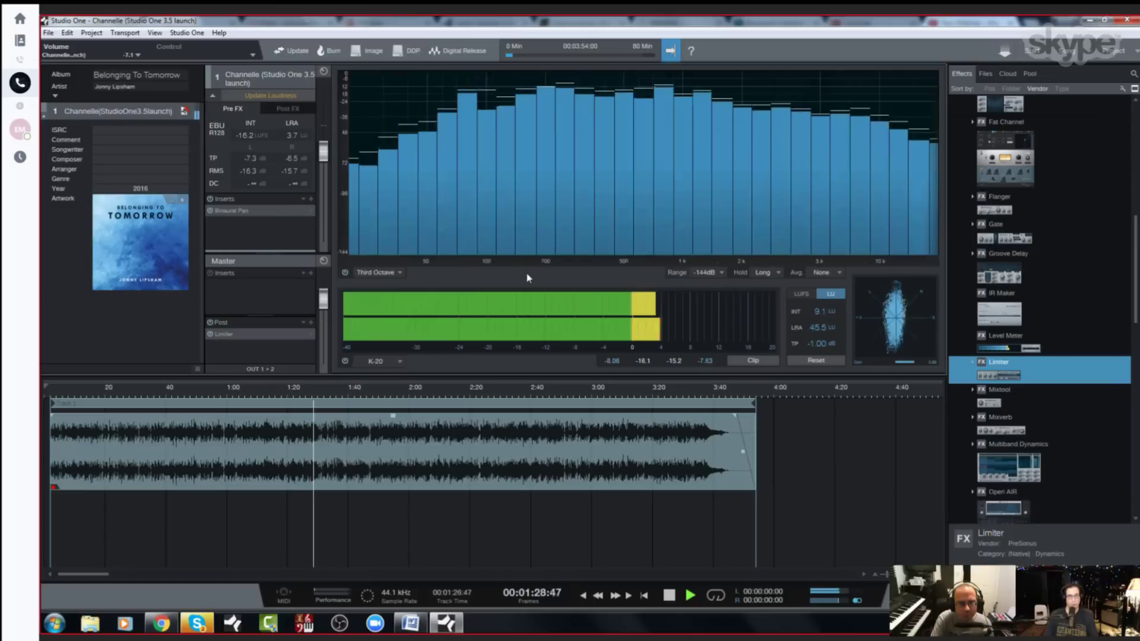
pyautogui.moveTo(611, 158)
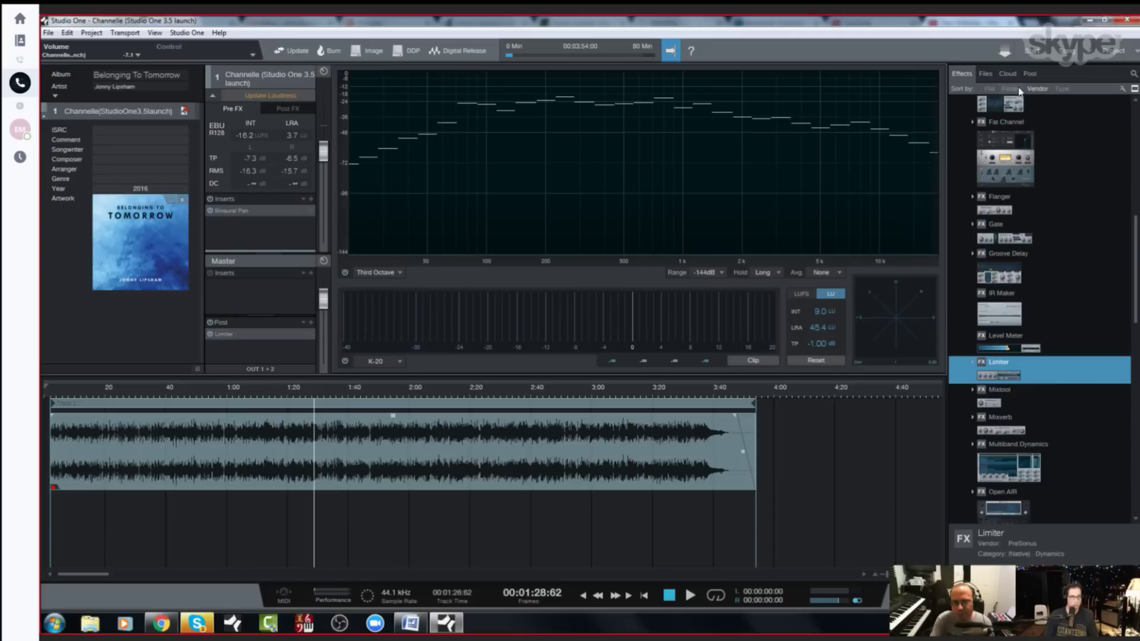
# - Look through the browser's Pool, Cloud and Files contents, including the folders and audio files further down
pyautogui.click(1029, 74)
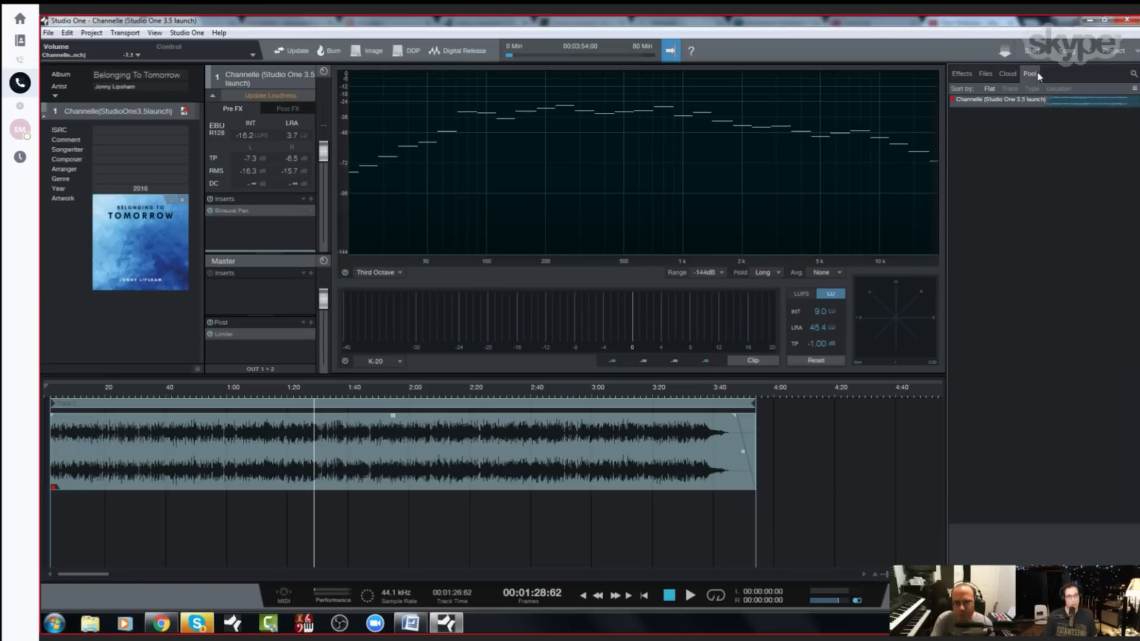
pyautogui.click(1013, 74)
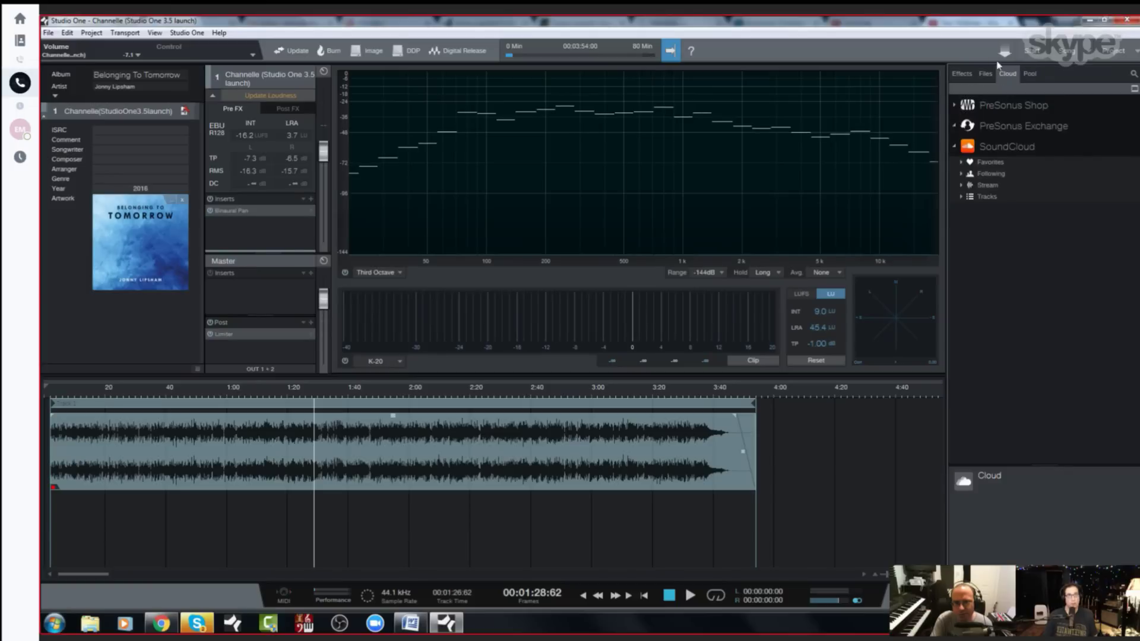
pyautogui.click(985, 75)
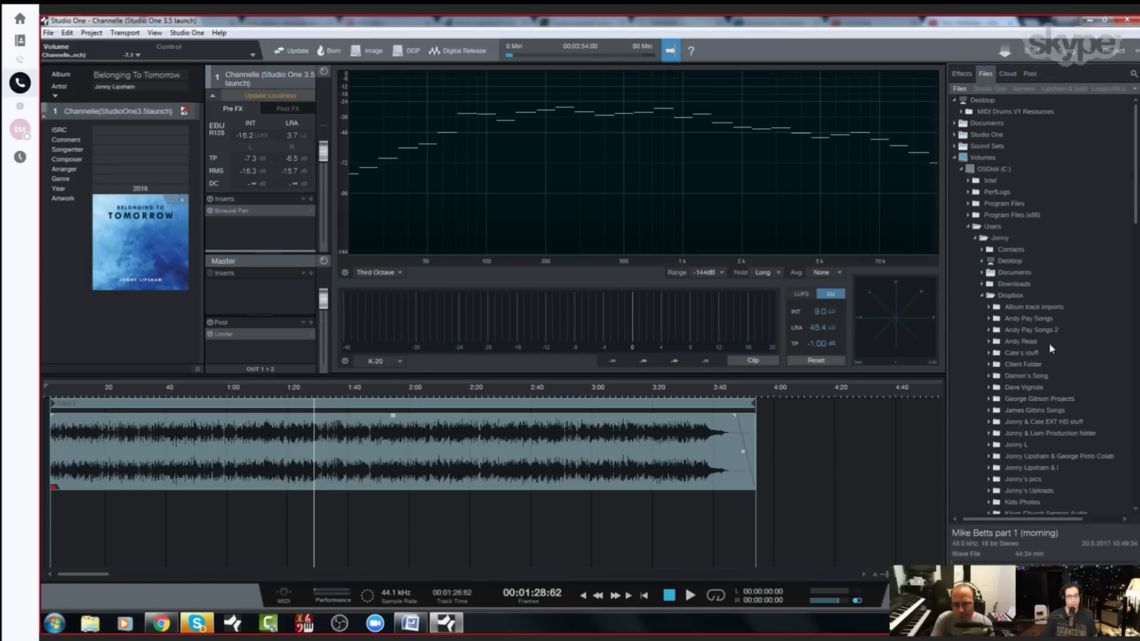
pyautogui.scroll(-3, 1023, 372)
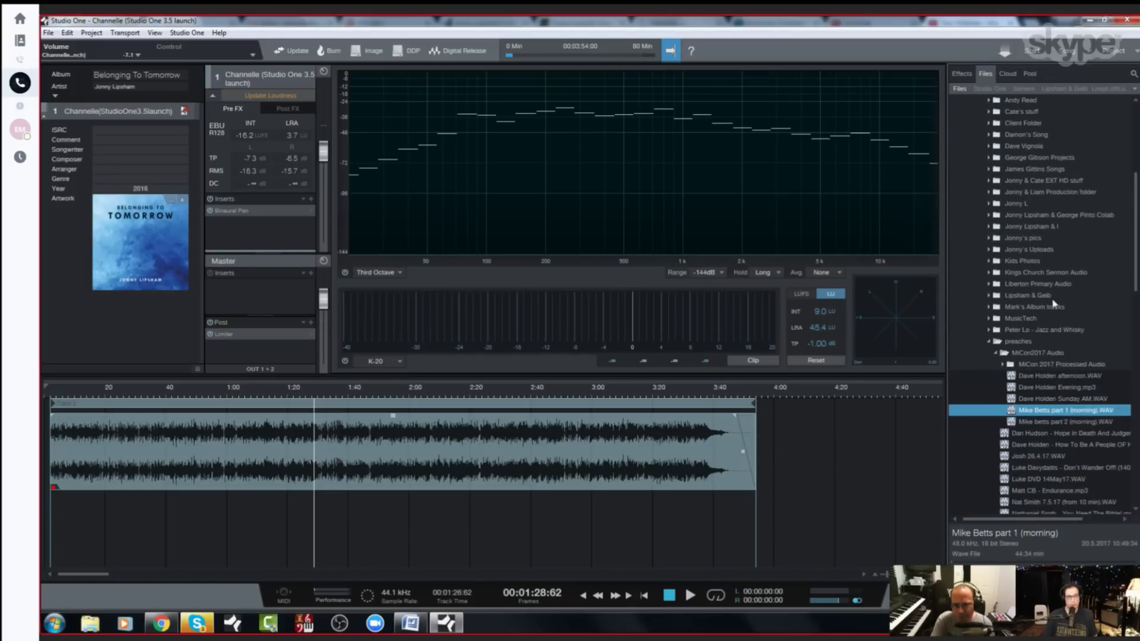
# - Go back up through the browser's file folders and show the Effects list instead
pyautogui.scroll(5, 995, 323)
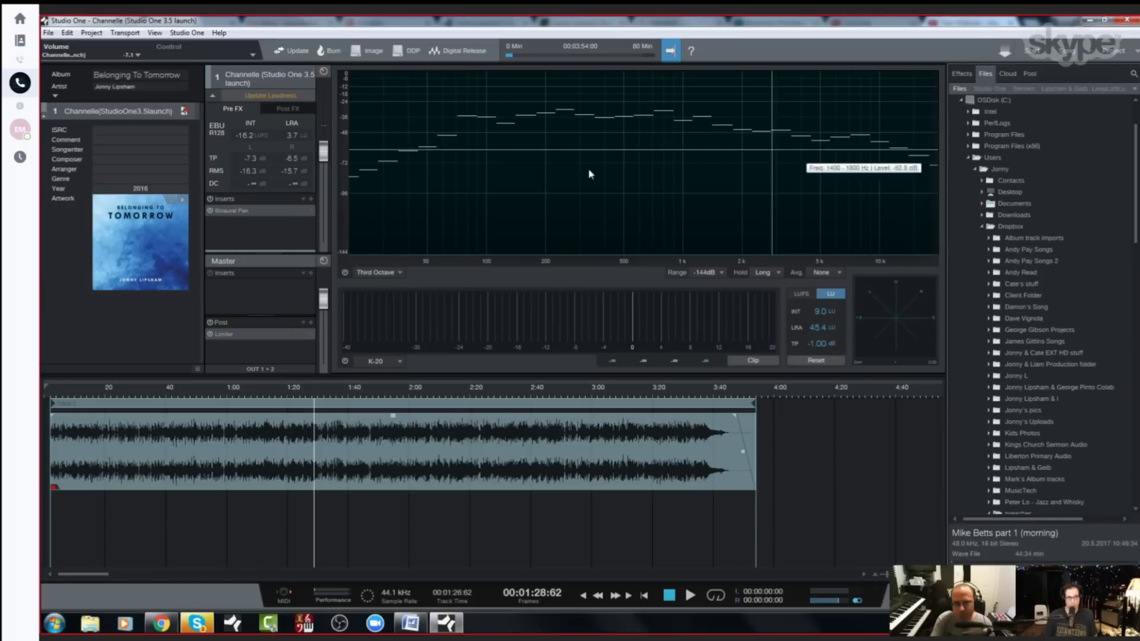
pyautogui.click(964, 73)
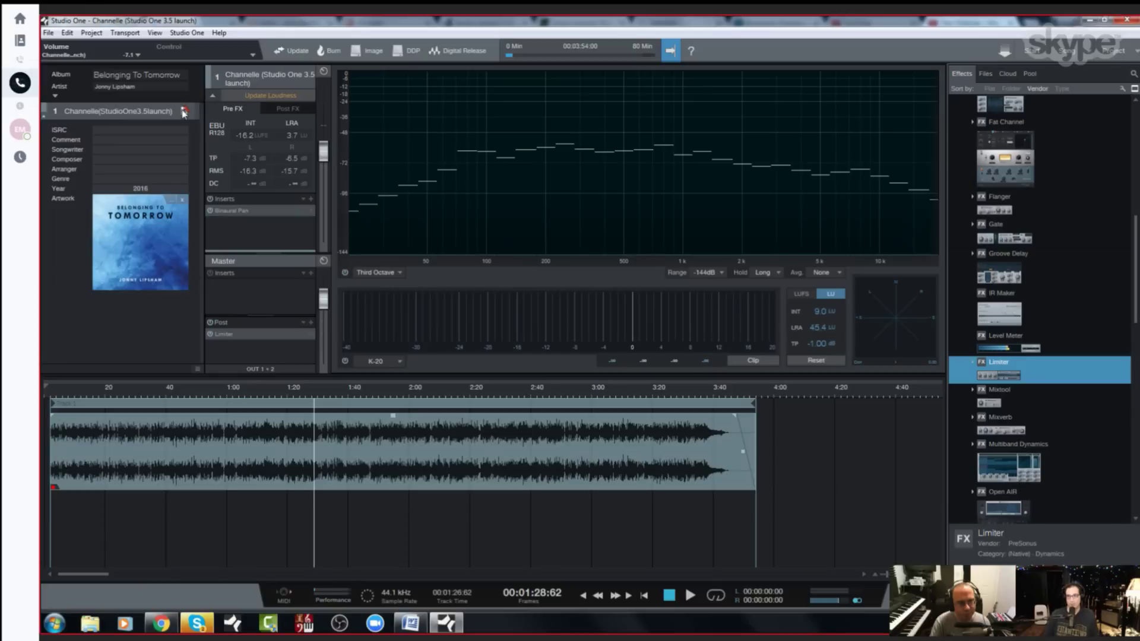
# - Fold and unfold the track's metadata and artwork several times, leaving them shown, and collapse the track's loudness information
pyautogui.click(45, 119)
pyautogui.click(44, 119)
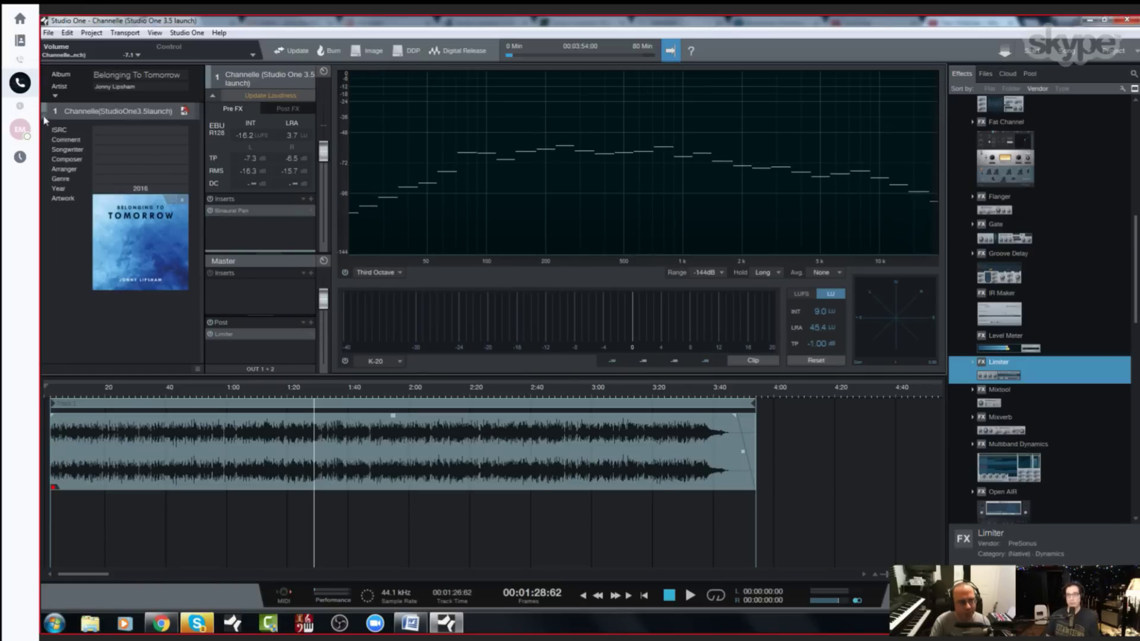
pyautogui.click(44, 119)
pyautogui.click(44, 118)
pyautogui.click(45, 119)
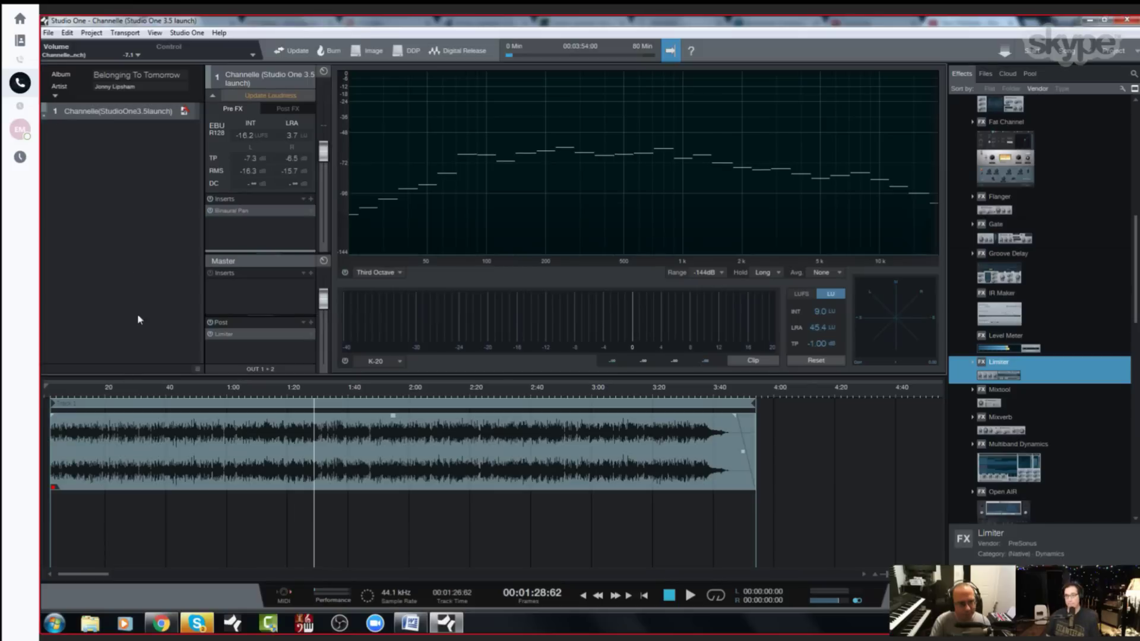
pyautogui.click(44, 119)
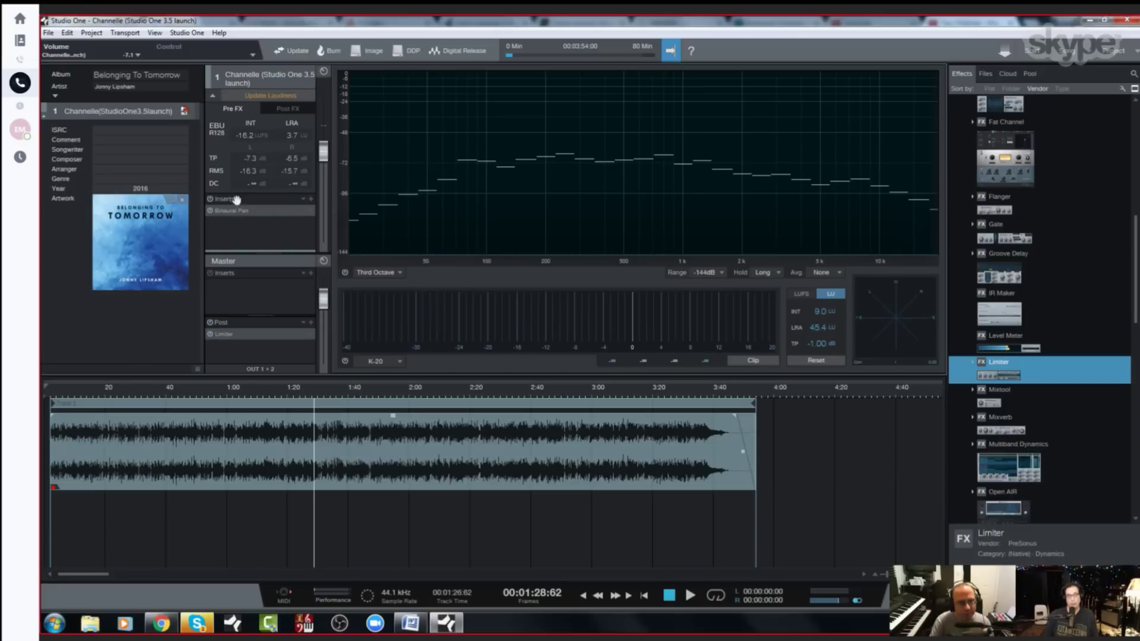
pyautogui.click(213, 97)
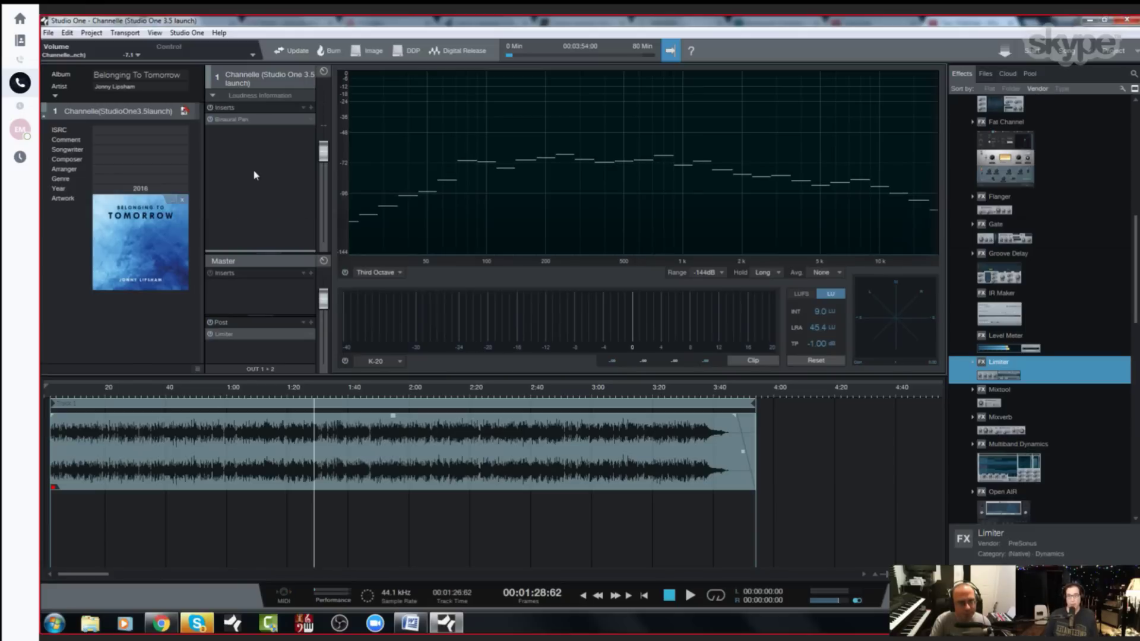
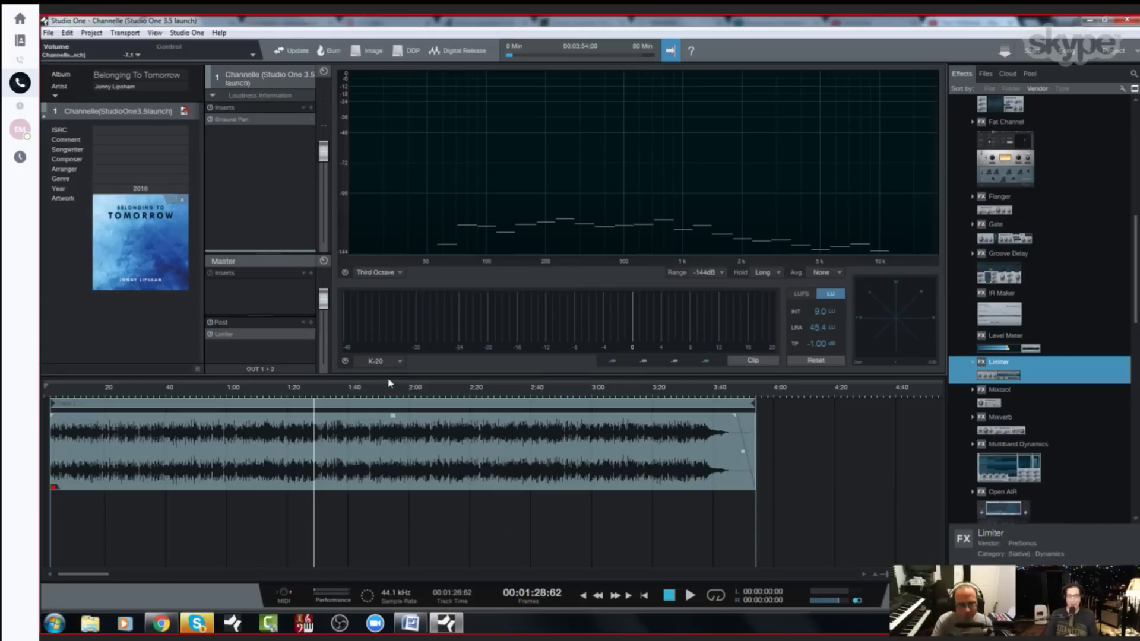
# - Set the level meter's scale to K-14
pyautogui.click(392, 363)
pyautogui.click(392, 399)
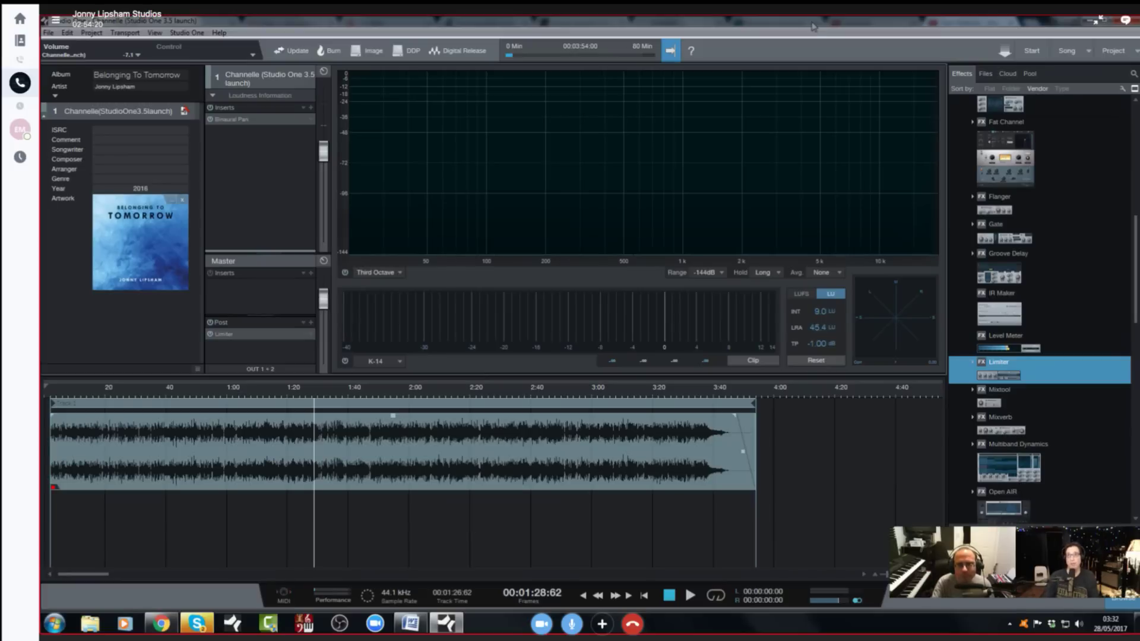
# - Switch from the project to the song with its mixer, and take the Skype call out of full-screen view
pyautogui.click(1060, 53)
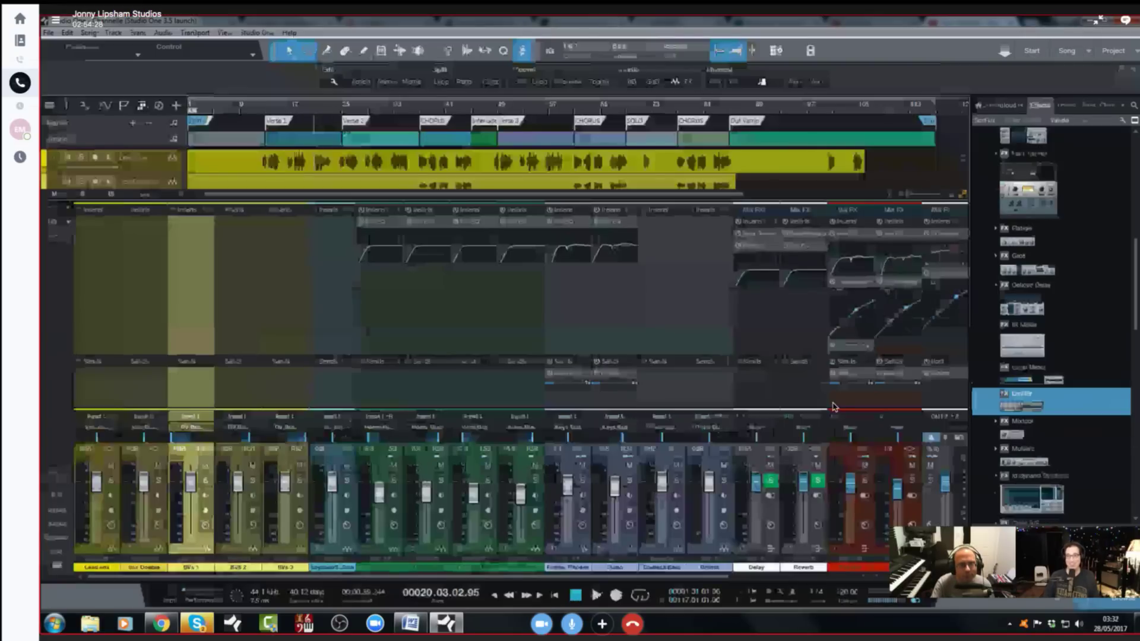
pyautogui.click(336, 102)
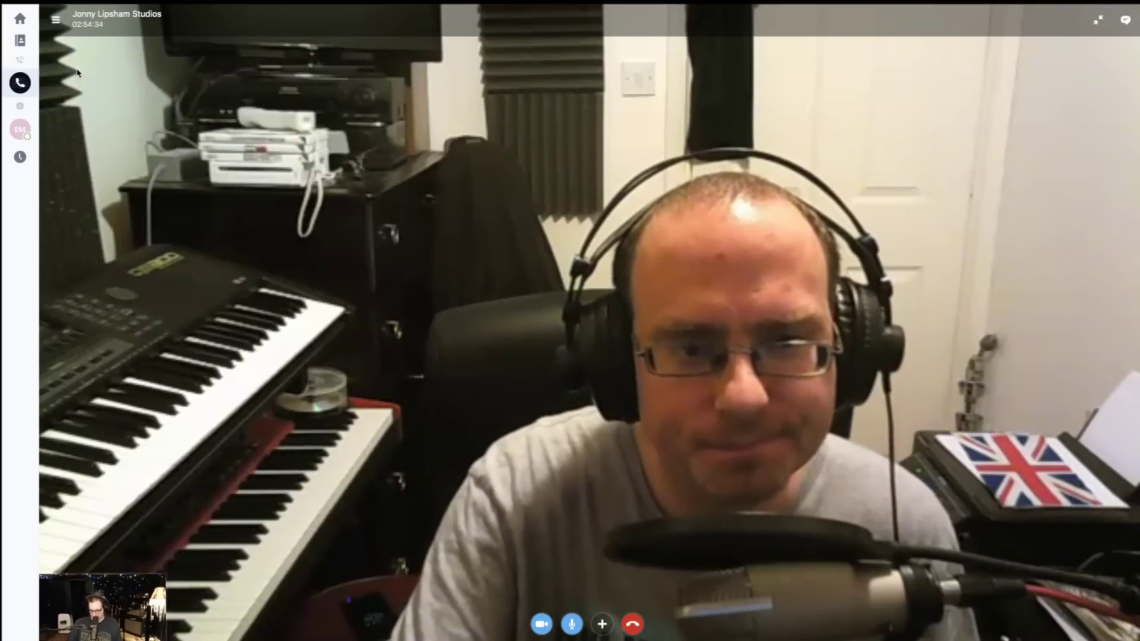
pyautogui.press('Escape')
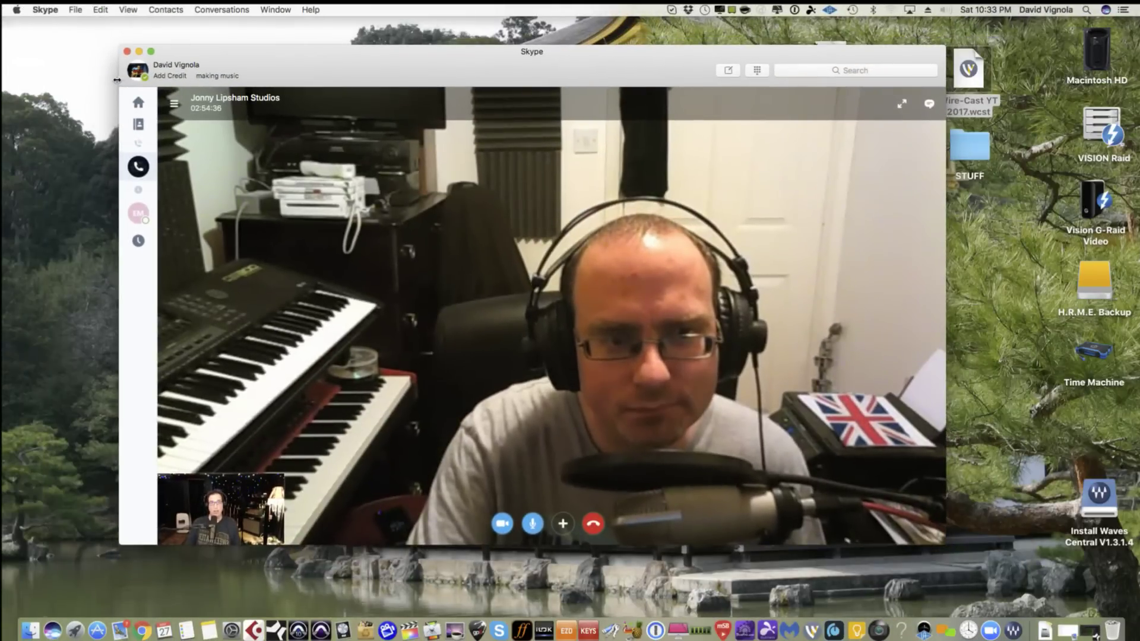